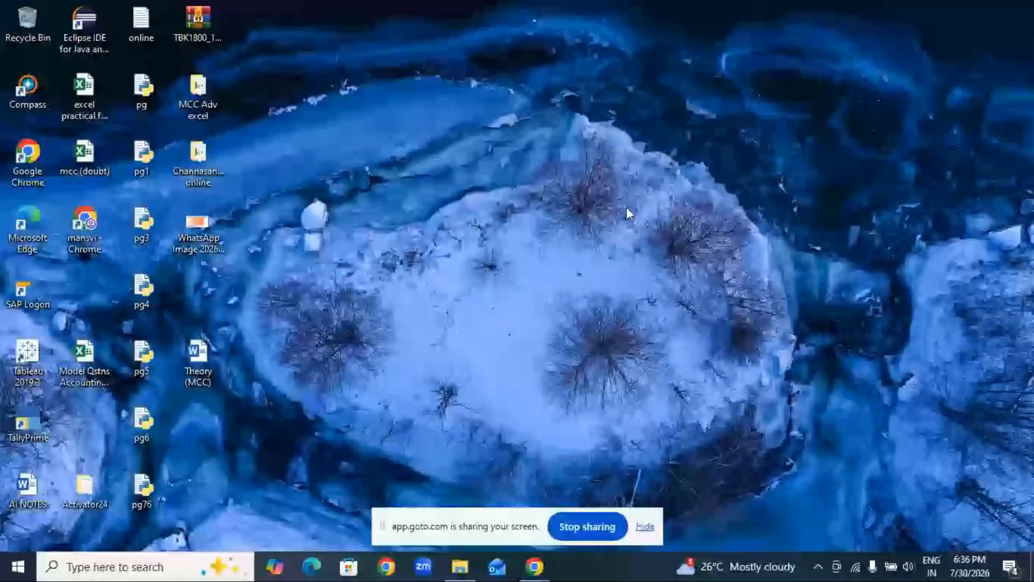
Open the protected Understanding References workbook from the MCC Adv excel folder, entering the file password.
{"action": "right_click", "coordinate": [510, 193]}
{"action": "left_click", "coordinate": [215, 101]}
{"action": "double_click", "coordinate": [203, 104]}
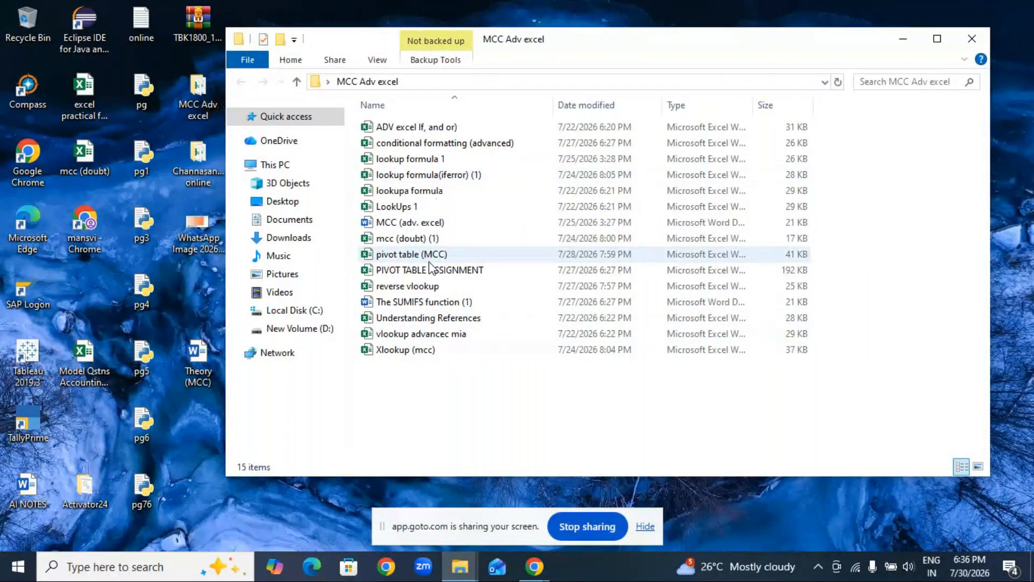
{"action": "double_click", "coordinate": [424, 322]}
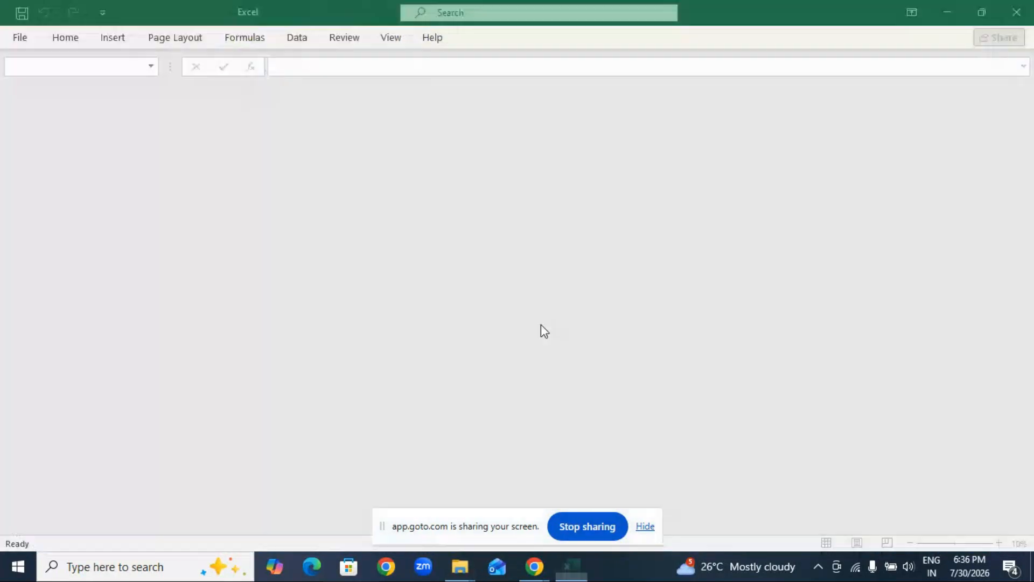
{"action": "type", "text": "••••"}
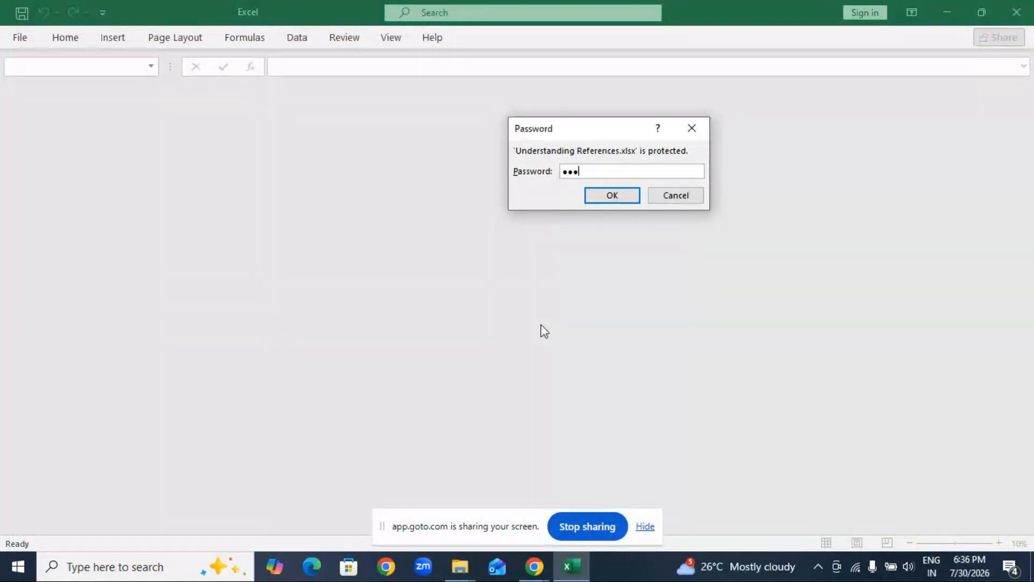
{"action": "key", "text": "Return"}
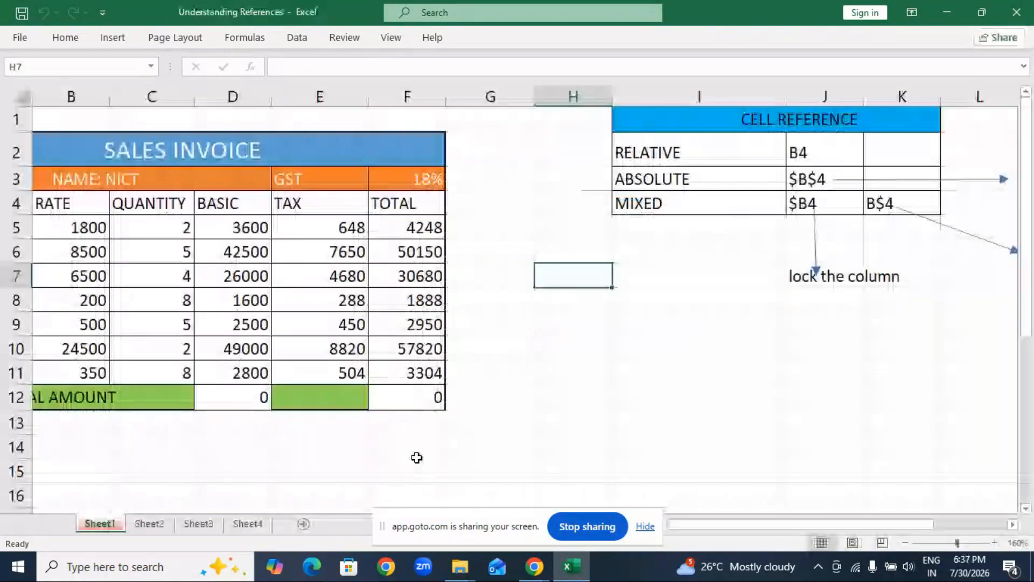
Create a new blank workbook for the data table.
{"action": "left_click", "coordinate": [306, 494]}
{"action": "key", "text": "ctrl+n"}
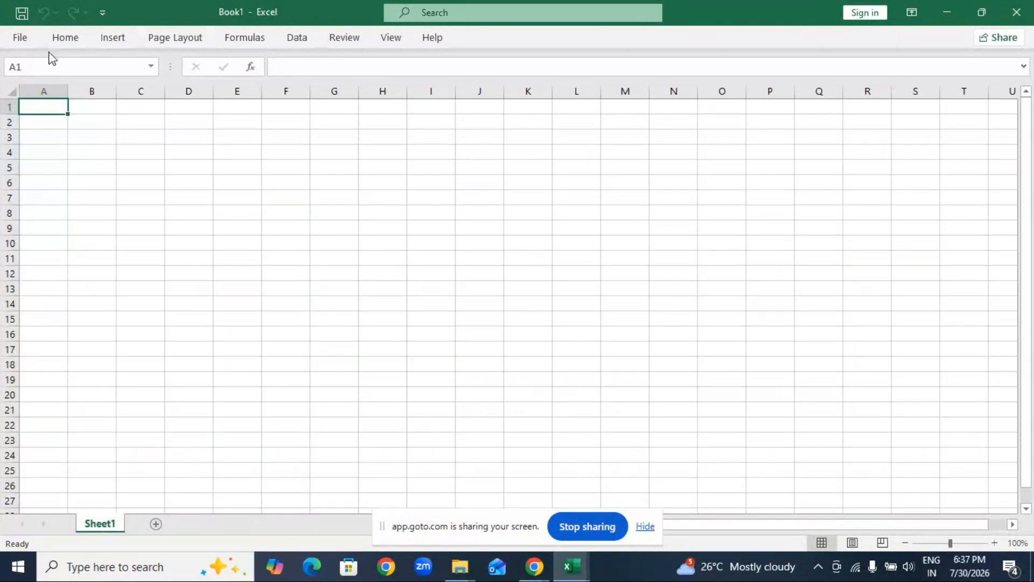
{"action": "left_click", "coordinate": [152, 287]}
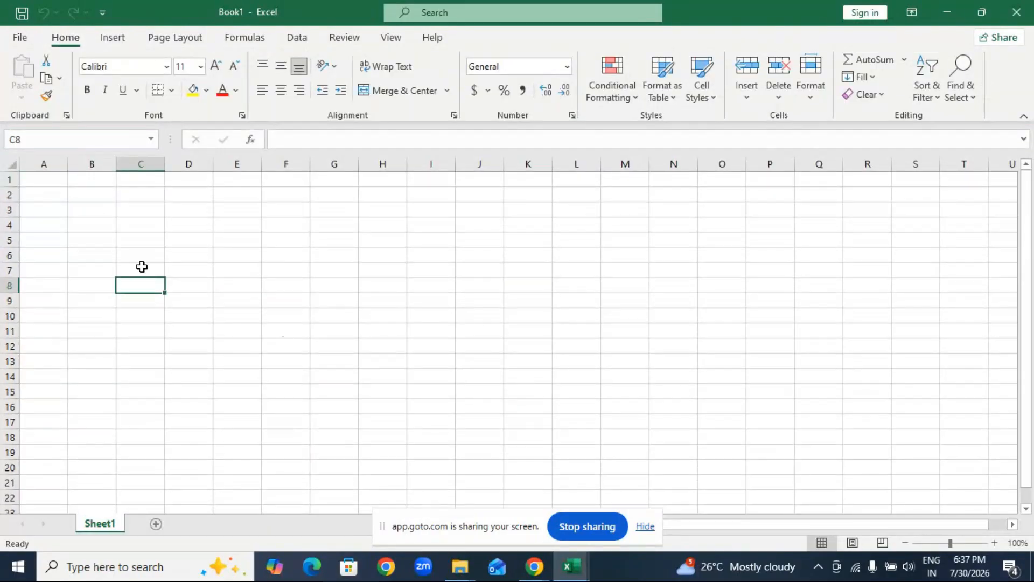
Enter the column heading "Name" in cell A1 of the blank sheet.
{"action": "left_click", "coordinate": [995, 545]}
{"action": "left_click", "coordinate": [994, 545]}
{"action": "left_click", "coordinate": [994, 544]}
{"action": "left_click", "coordinate": [995, 544]}
{"action": "left_click", "coordinate": [995, 544]}
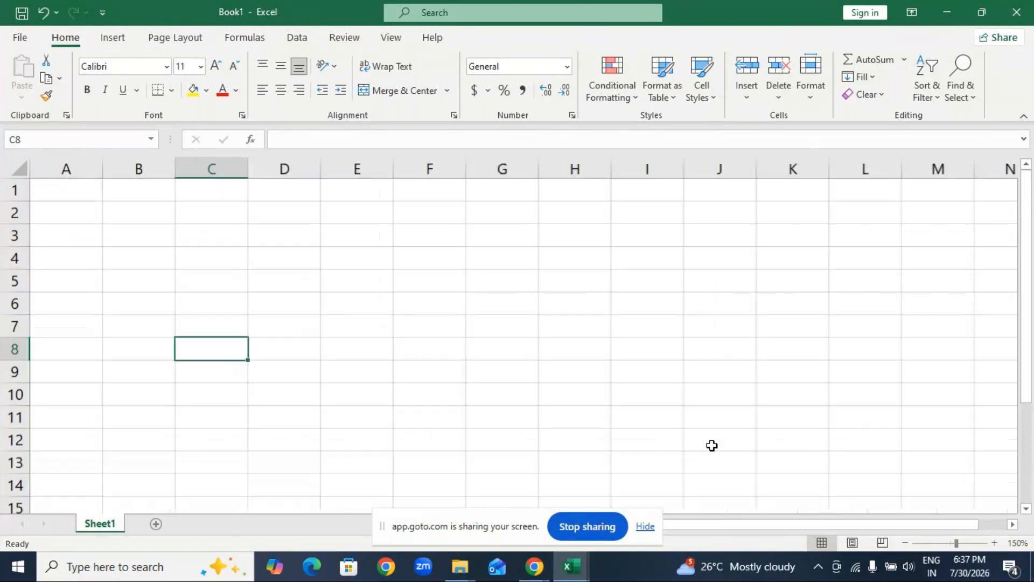
{"action": "left_click", "coordinate": [58, 185]}
{"action": "type", "text": "Name"}
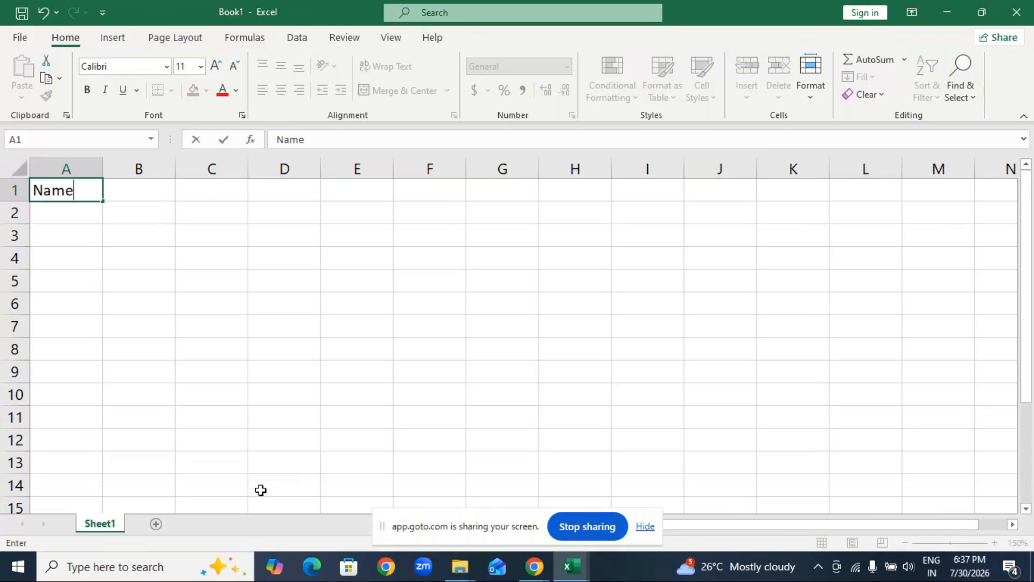
{"action": "key", "text": "Return"}
Fill cells A2 to A4 under the Name heading with three people's first names.
{"action": "type", "text": "A"}
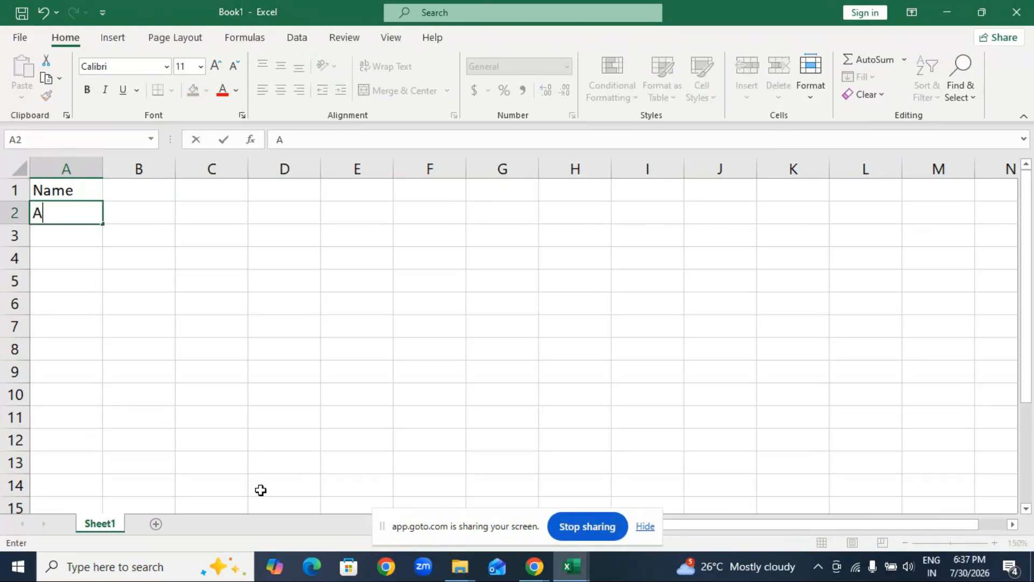
{"action": "type", "text": "rjun"}
{"action": "key", "text": "Return"}
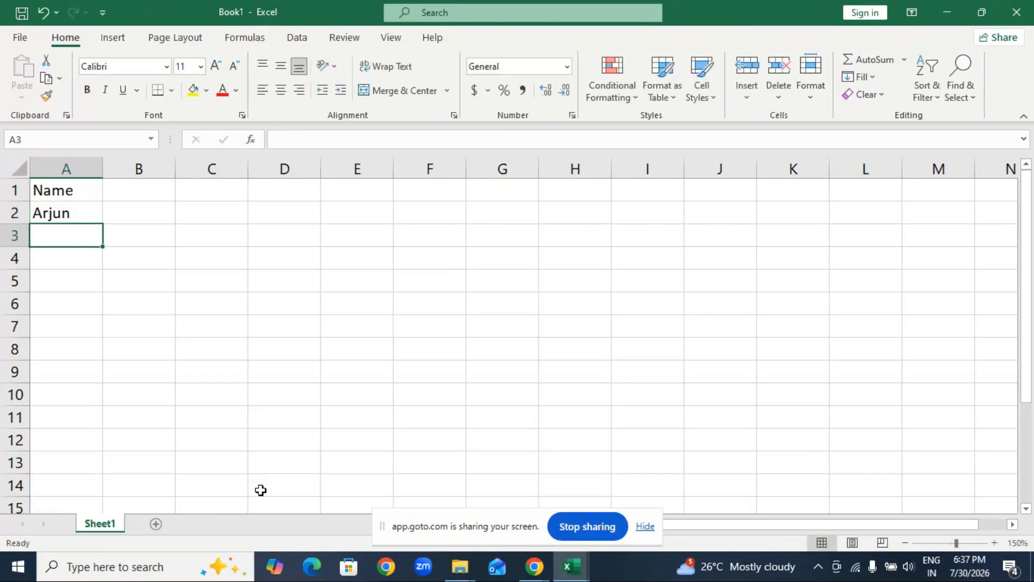
{"action": "type", "text": "S"}
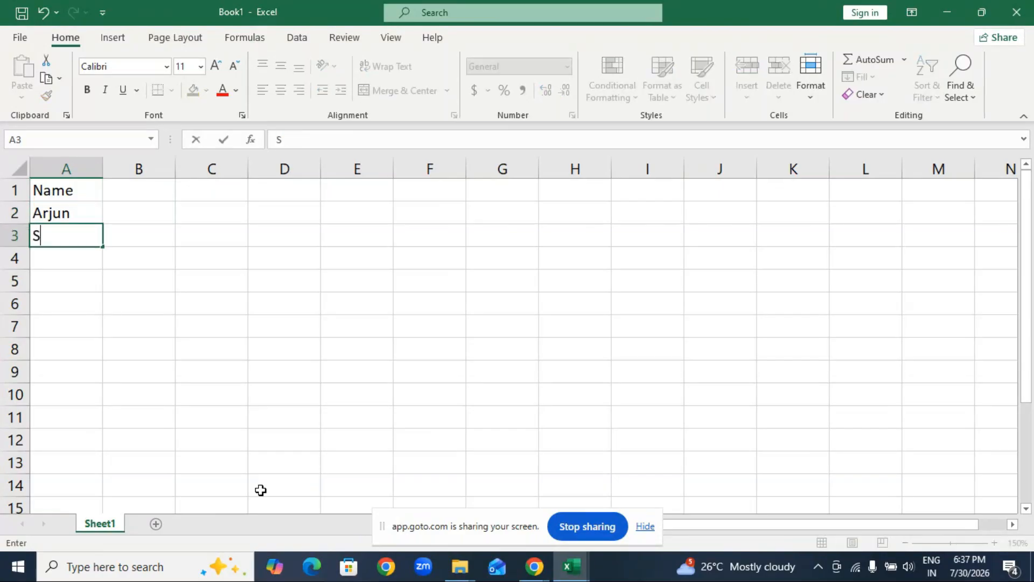
{"action": "type", "text": "indhu"}
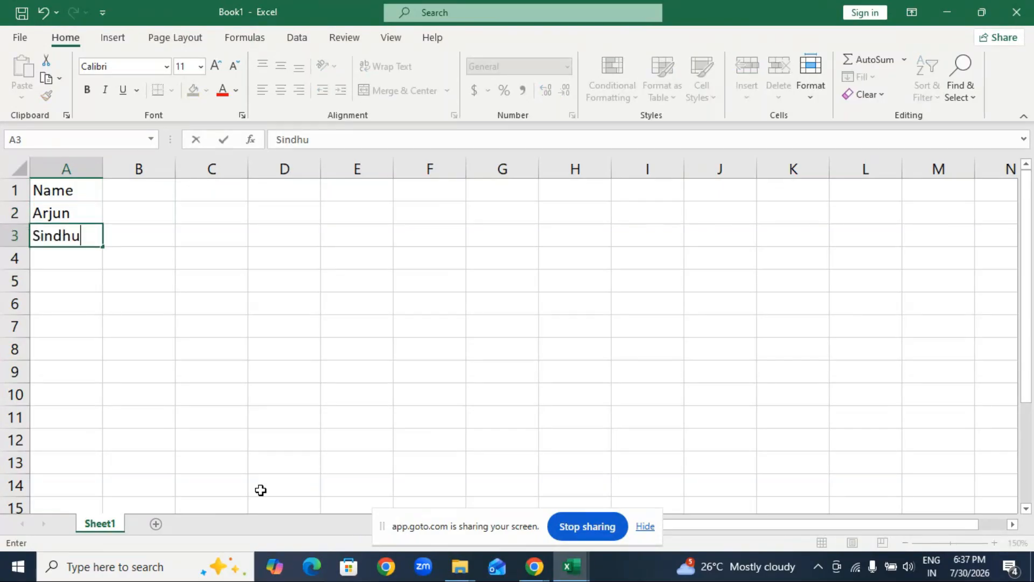
{"action": "key", "text": "Return"}
{"action": "type", "text": "Brunda"}
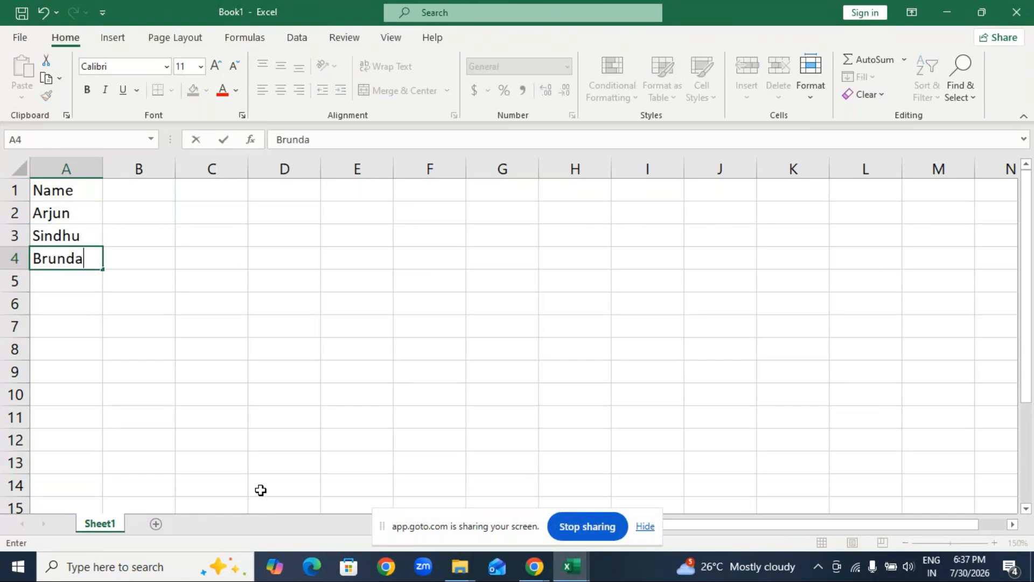
{"action": "key", "text": "Return"}
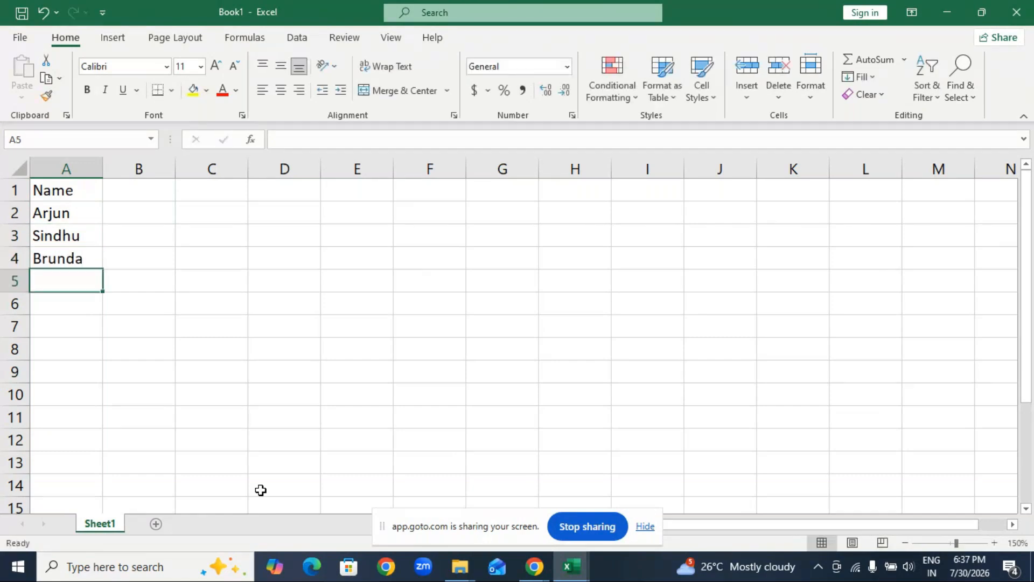
Continue the Name column with three more first names in cells A5 to A7.
{"action": "type", "text": "Pooja"}
{"action": "key", "text": "Return"}
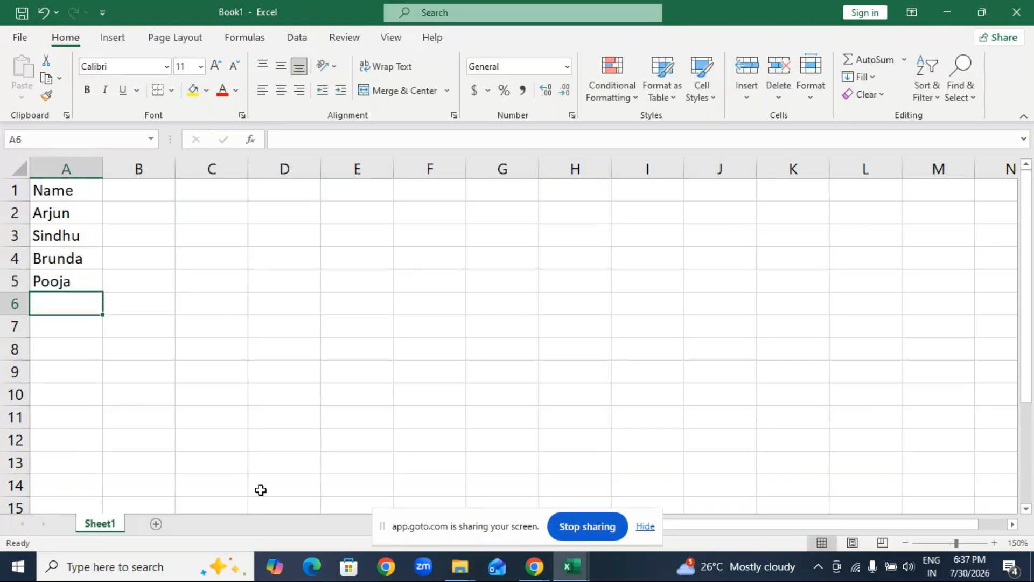
{"action": "type", "text": "Heman"}
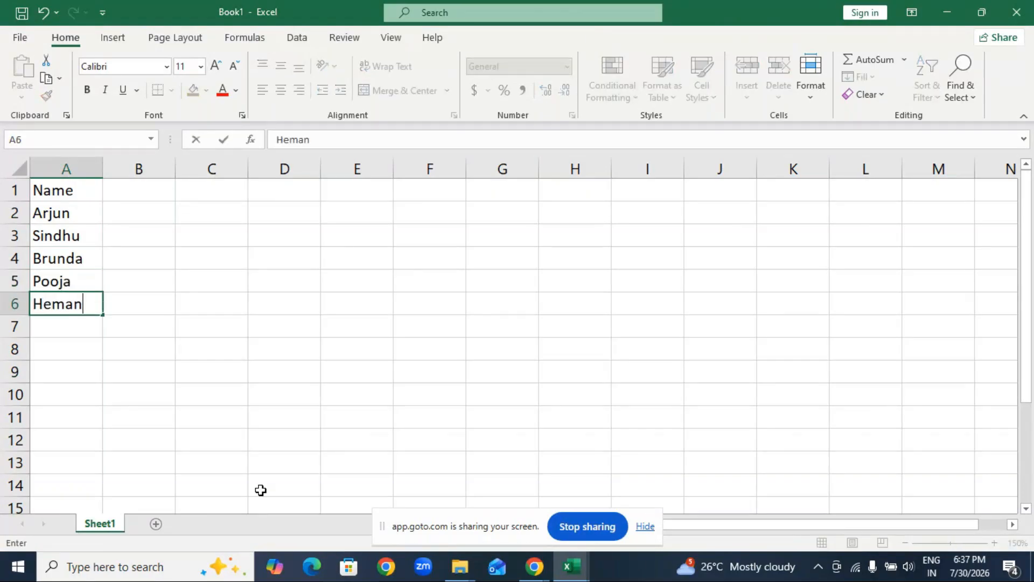
{"action": "type", "text": "th"}
{"action": "key", "text": "Return"}
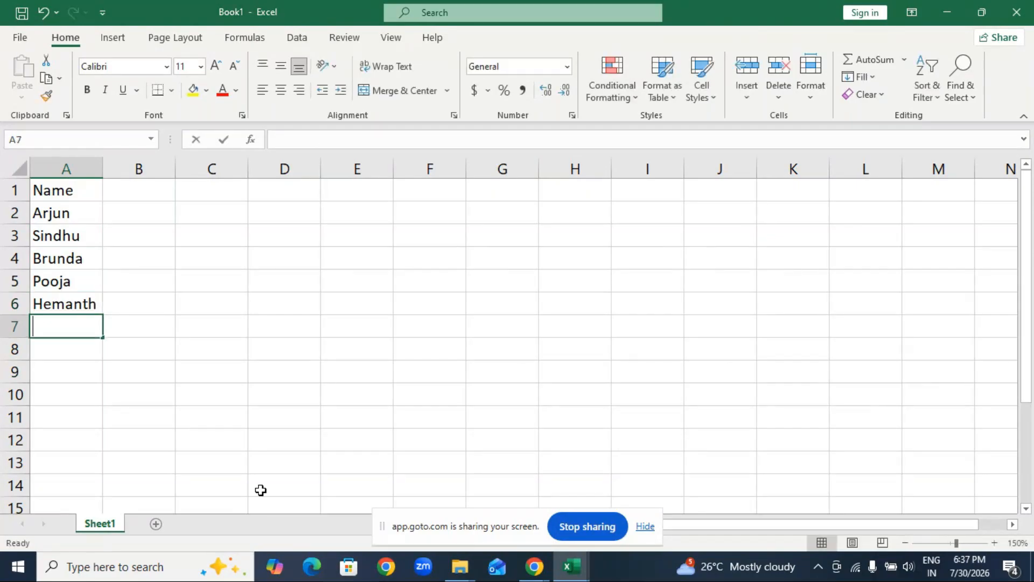
{"action": "type", "text": "Charan"}
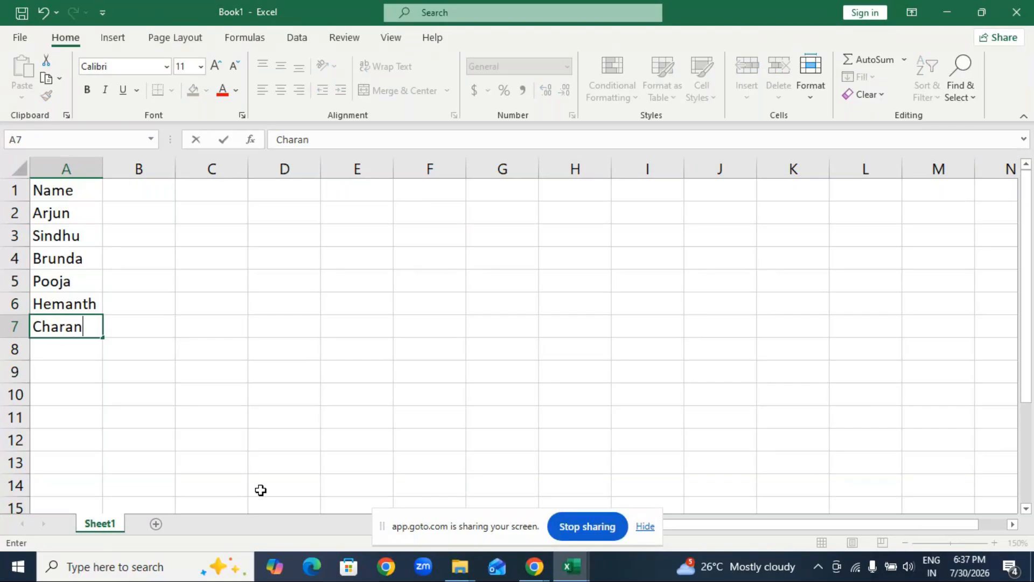
{"action": "key", "text": "Return"}
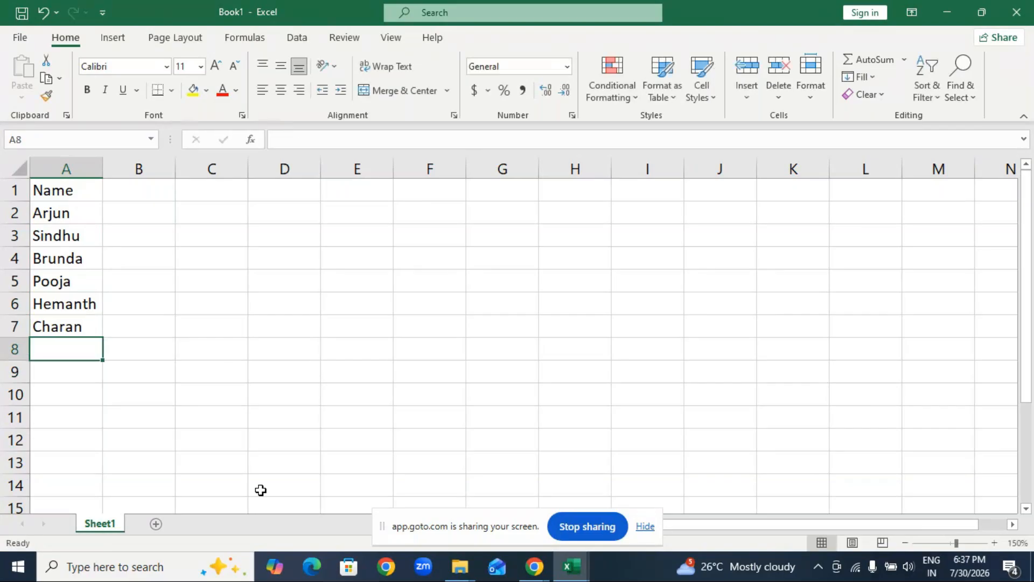
Complete the Name column with four more first names in cells A8 to A11.
{"action": "type", "text": "dev"}
{"action": "key", "text": "Return"}
{"action": "type", "text": "devamsh"}
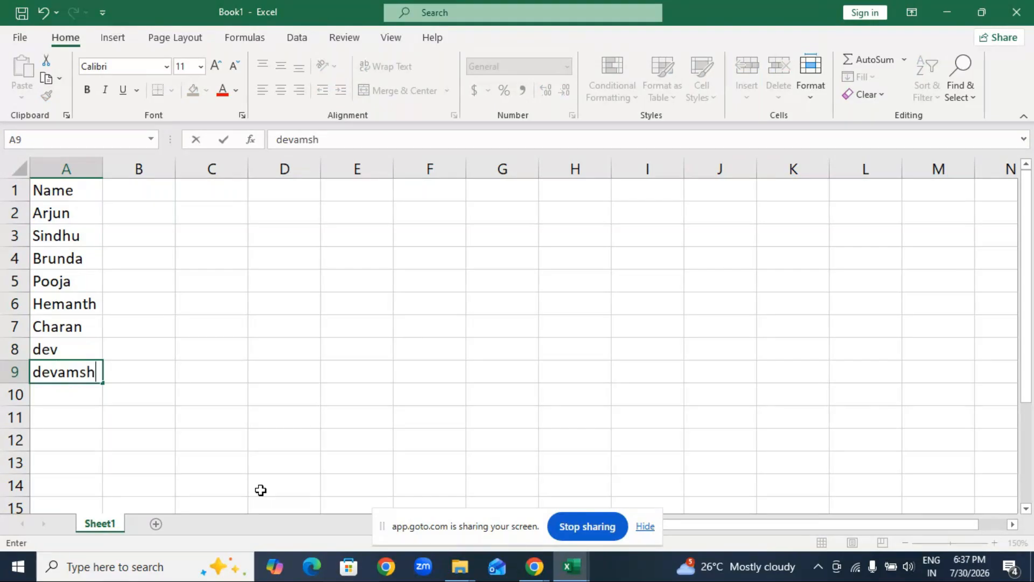
{"action": "key", "text": "Return"}
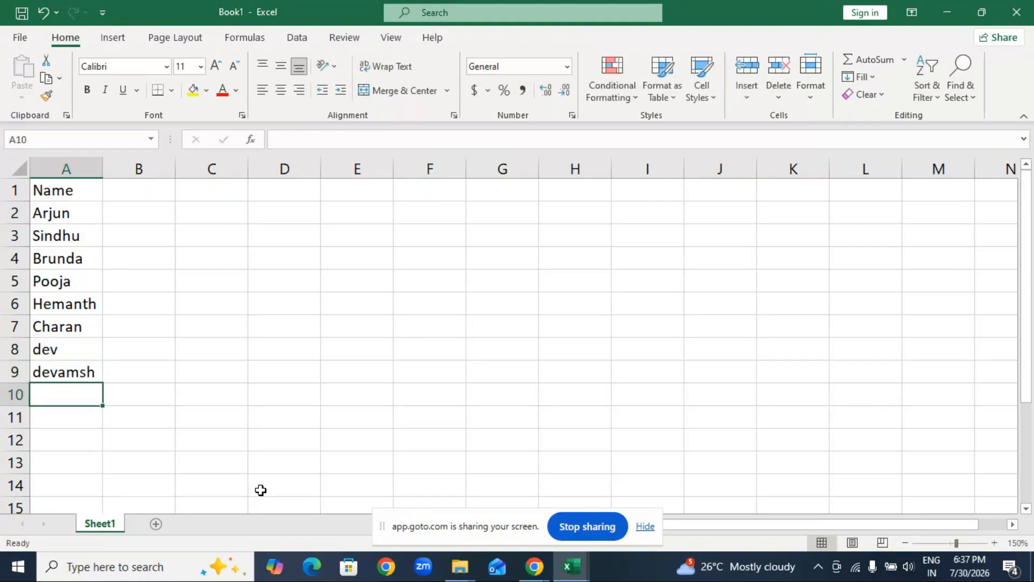
{"action": "type", "text": "s"}
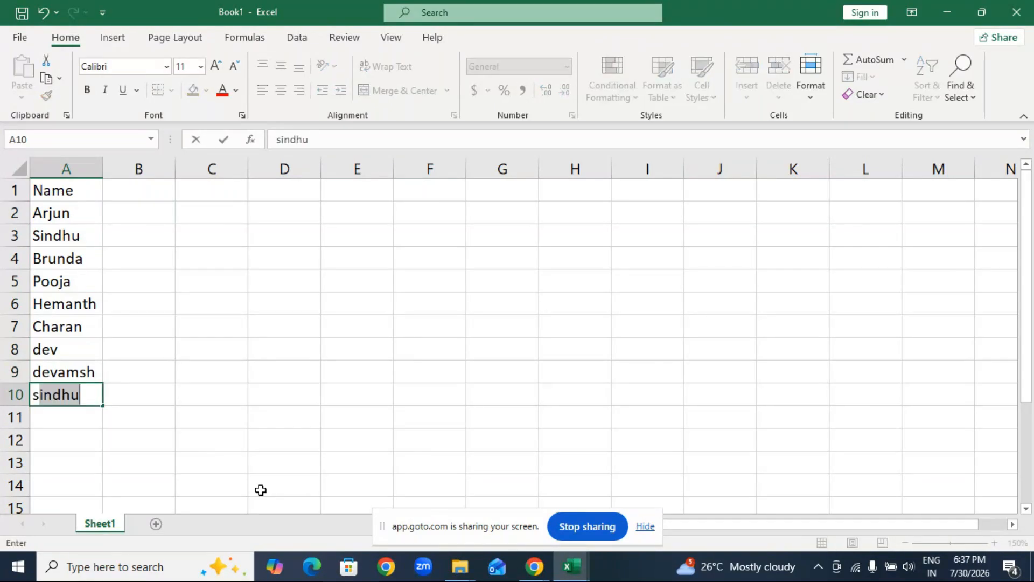
{"action": "type", "text": "hreya"}
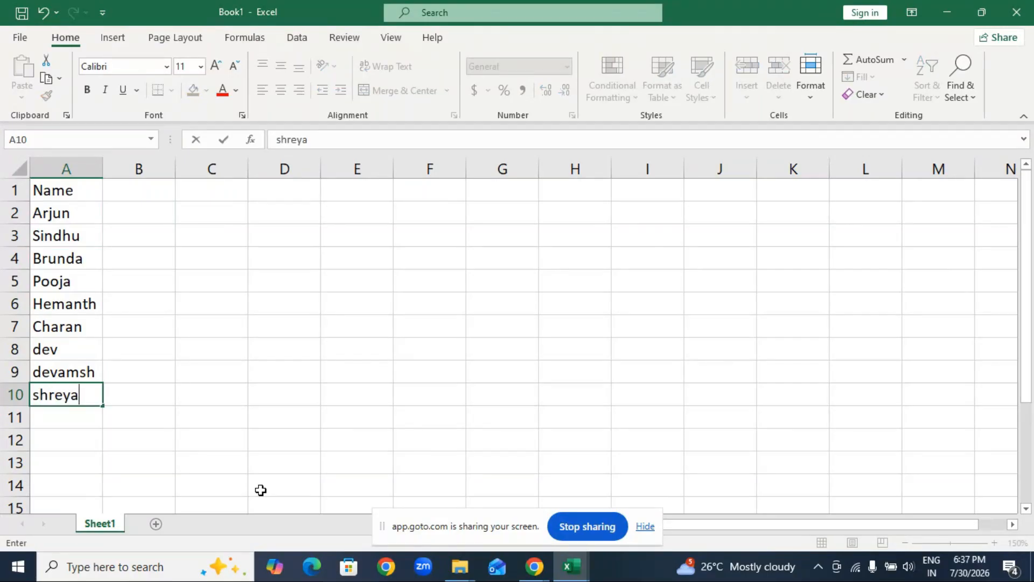
{"action": "key", "text": "Return"}
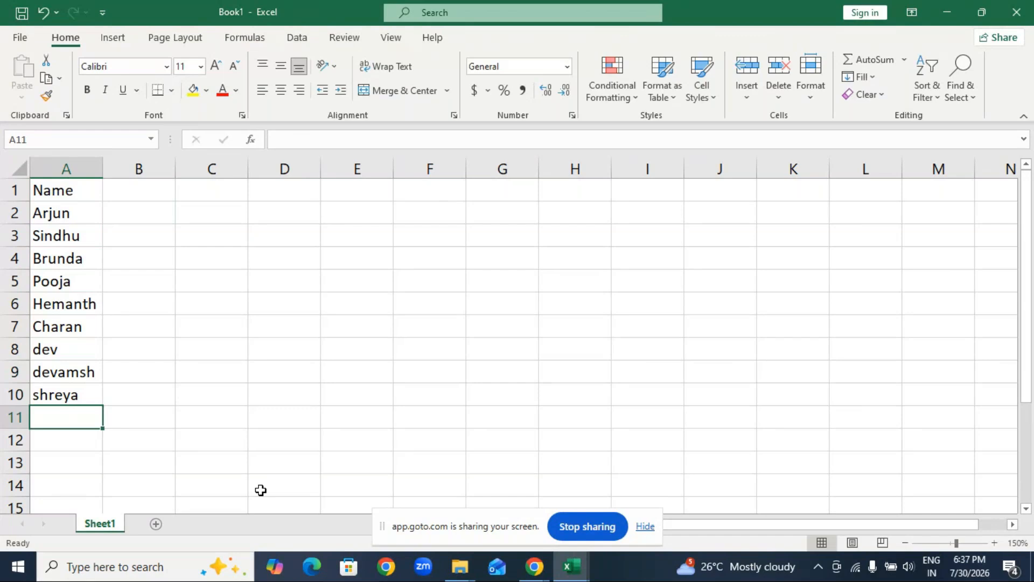
{"action": "type", "text": "le"}
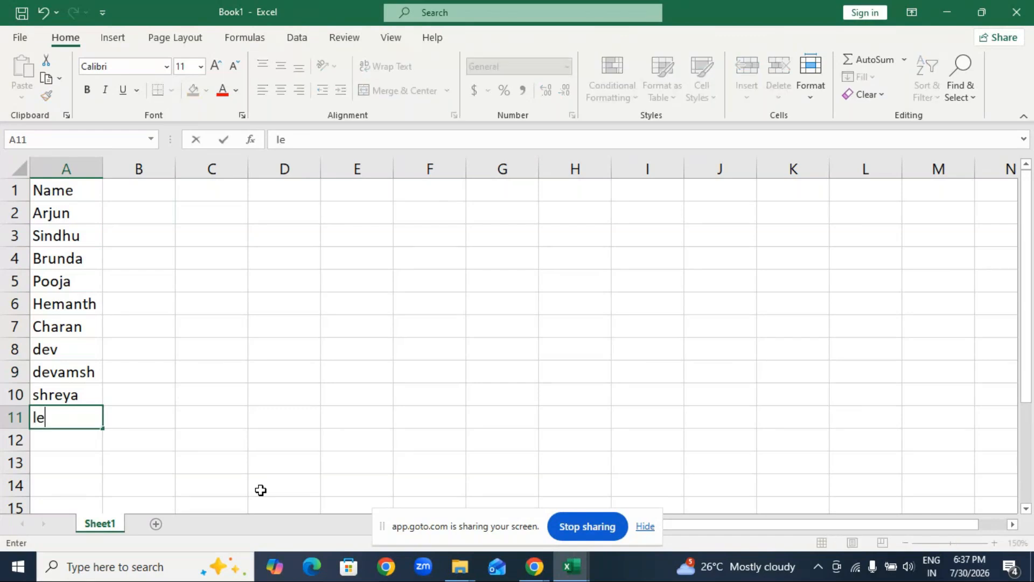
{"action": "type", "text": "eshika"}
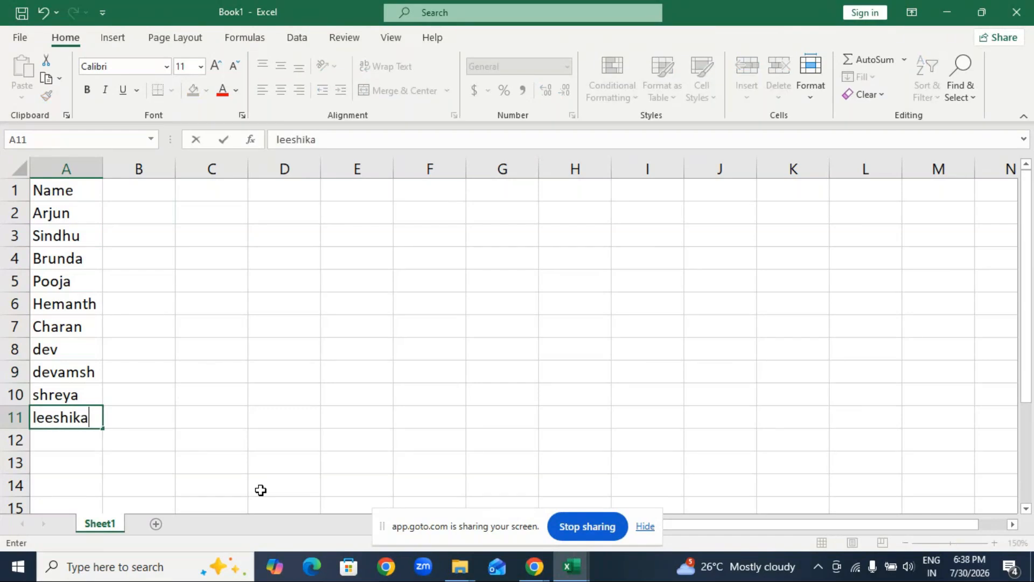
Add the subject headings "Maths" in B1 and "science" in C1.
{"action": "left_click", "coordinate": [132, 195]}
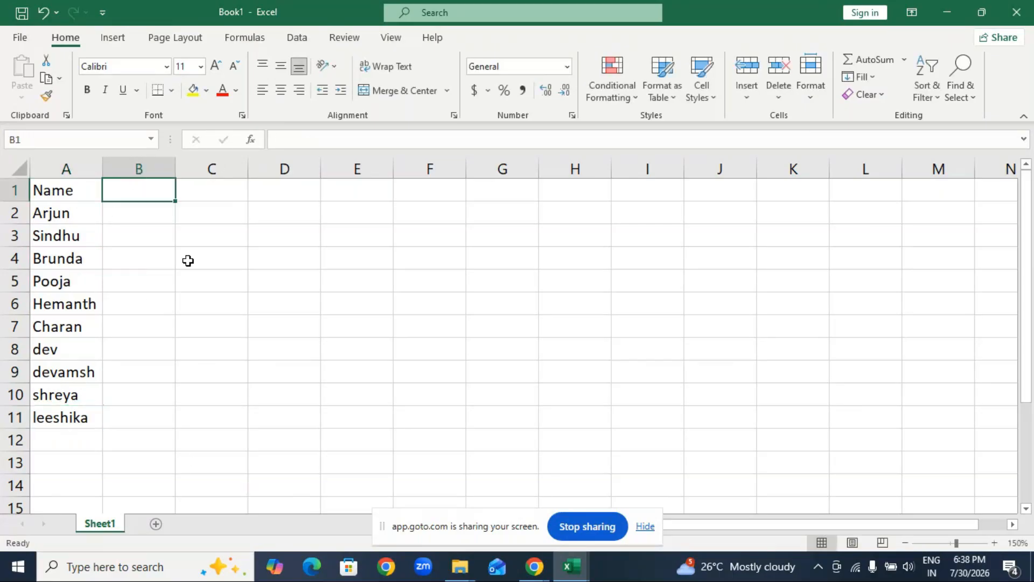
{"action": "type", "text": "Maths"}
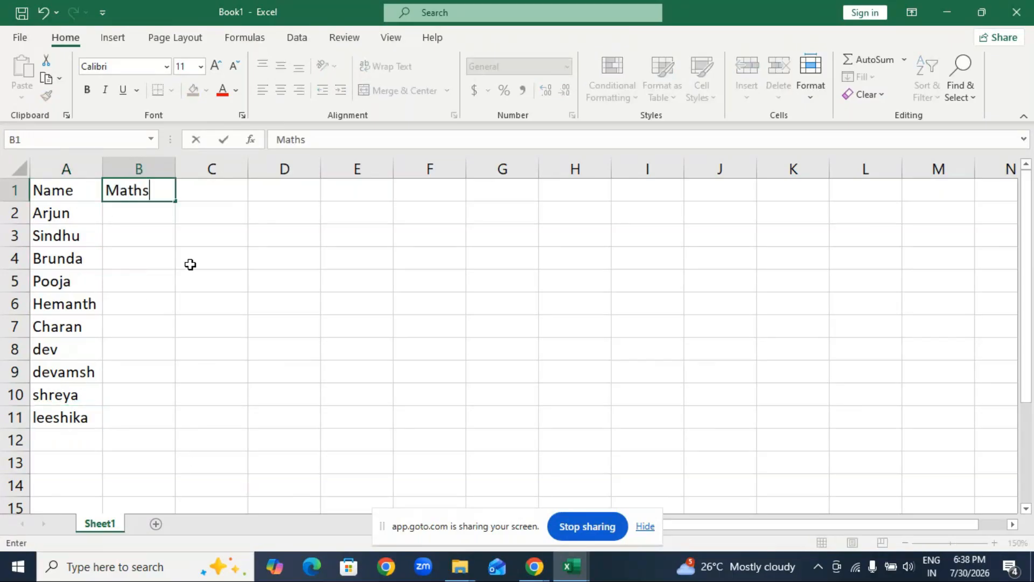
{"action": "key", "text": "Tab"}
{"action": "type", "text": "s"}
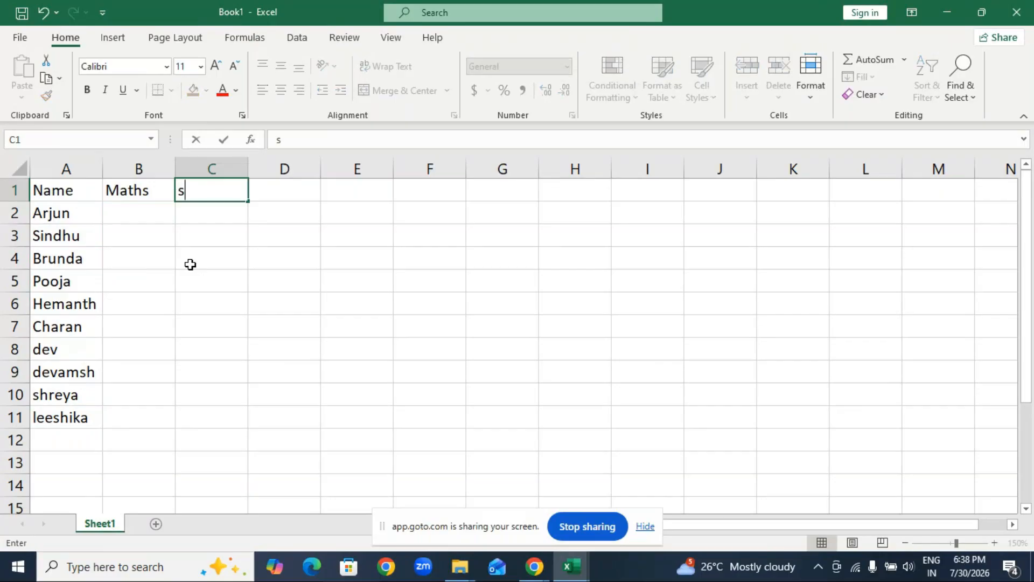
{"action": "type", "text": "ciend"}
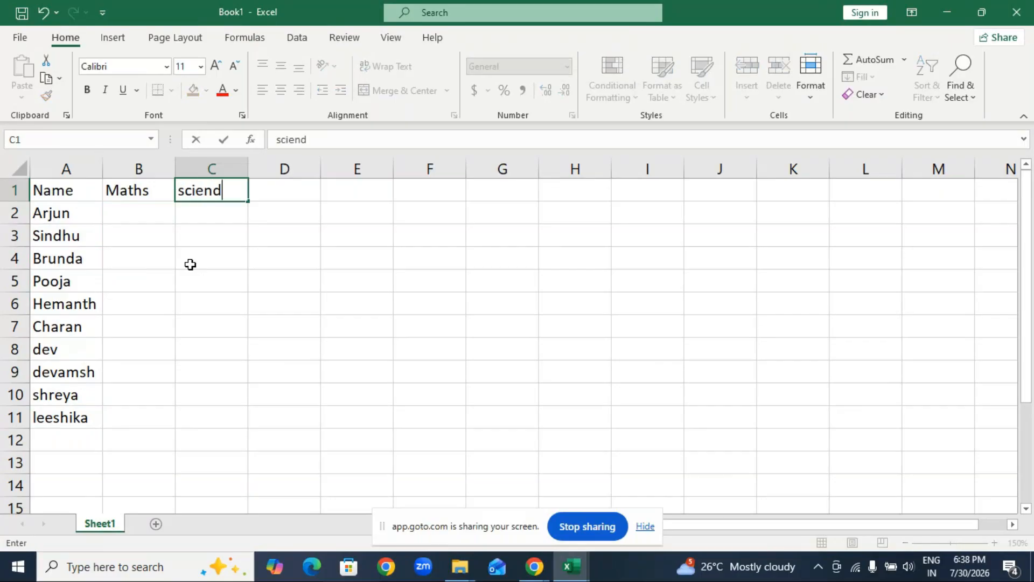
{"action": "key", "text": "BackSpace"}
{"action": "type", "text": "ce"}
{"action": "key", "text": "ctrl+Return"}
{"action": "key", "text": "Tab"}
Add the subject headings "Social" in D1 and "Accounts" in E1.
{"action": "type", "text": "So"}
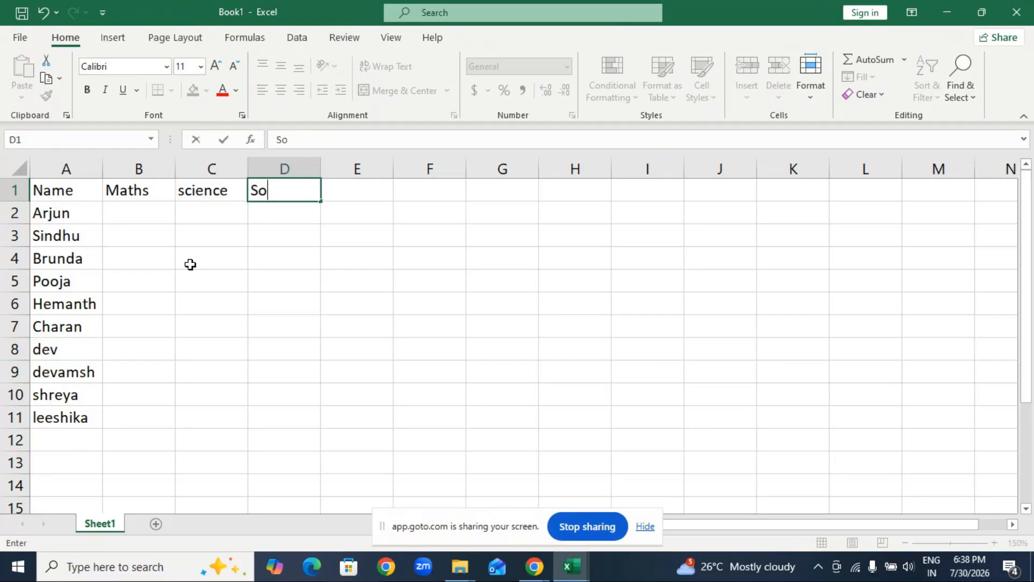
{"action": "type", "text": "cial"}
{"action": "key", "text": "ctrl+Return"}
{"action": "key", "text": "Tab"}
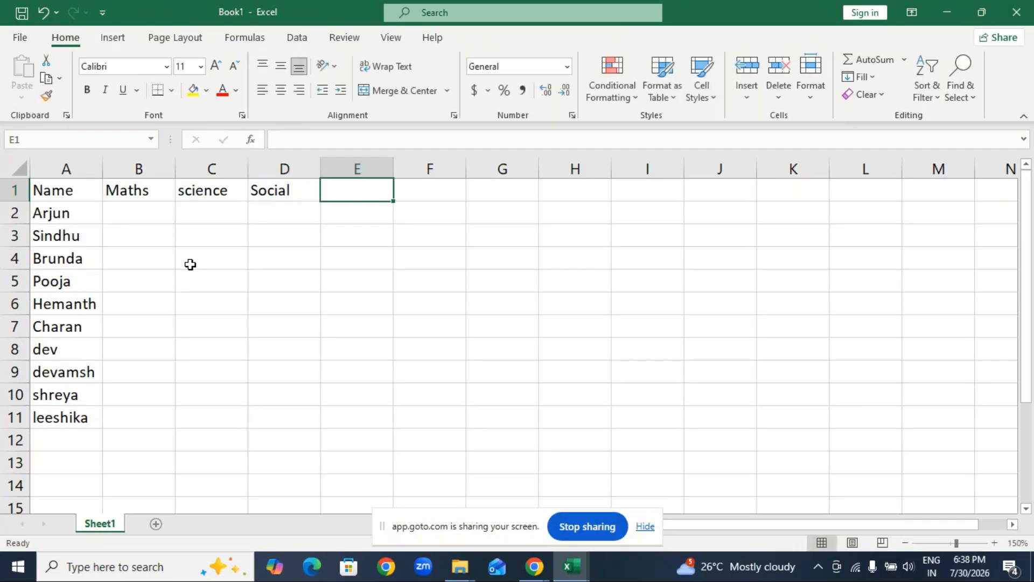
{"action": "type", "text": "K"}
{"action": "key", "text": "BackSpace"}
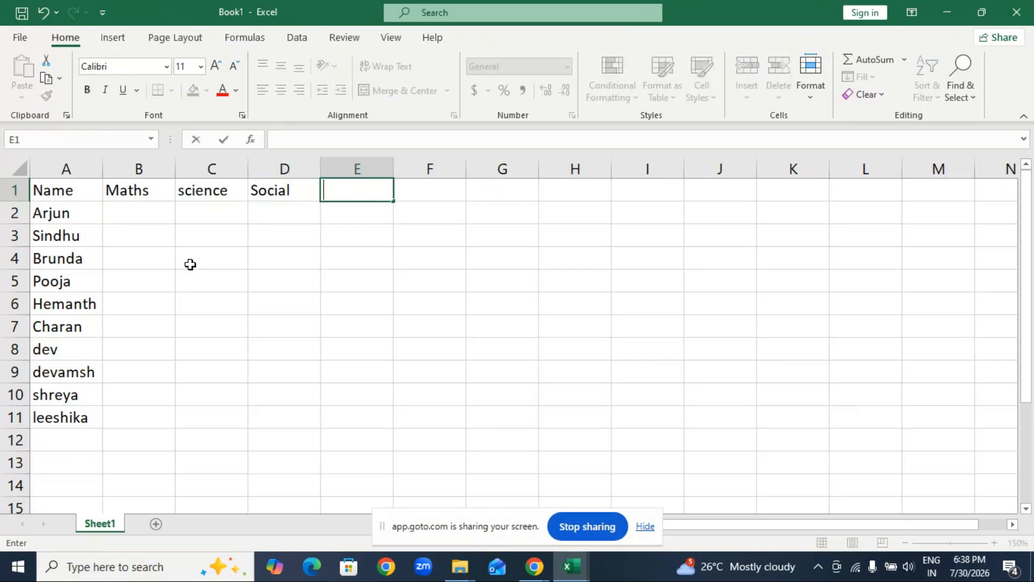
{"action": "type", "text": "Accounts"}
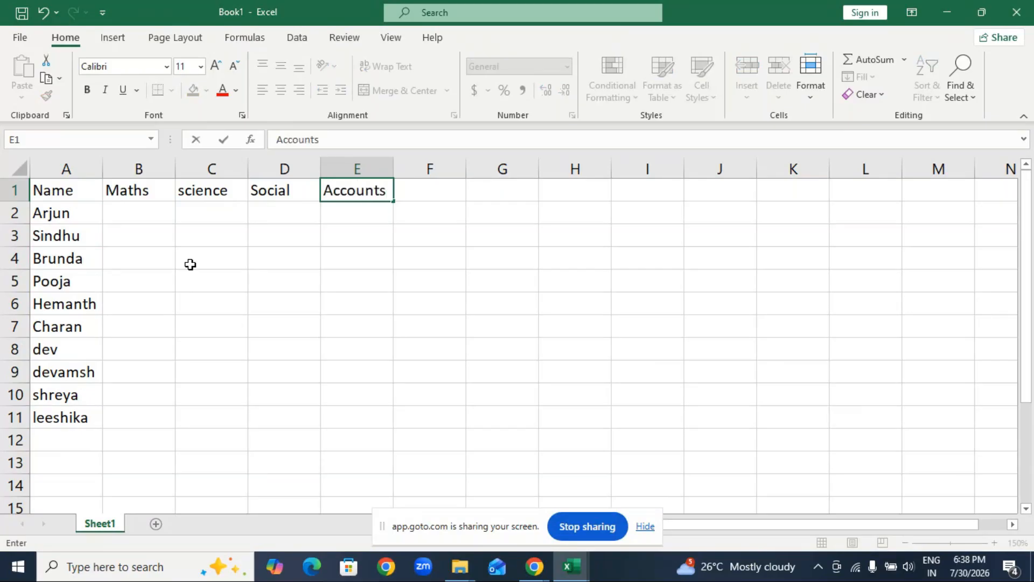
{"action": "key", "text": "Tab"}
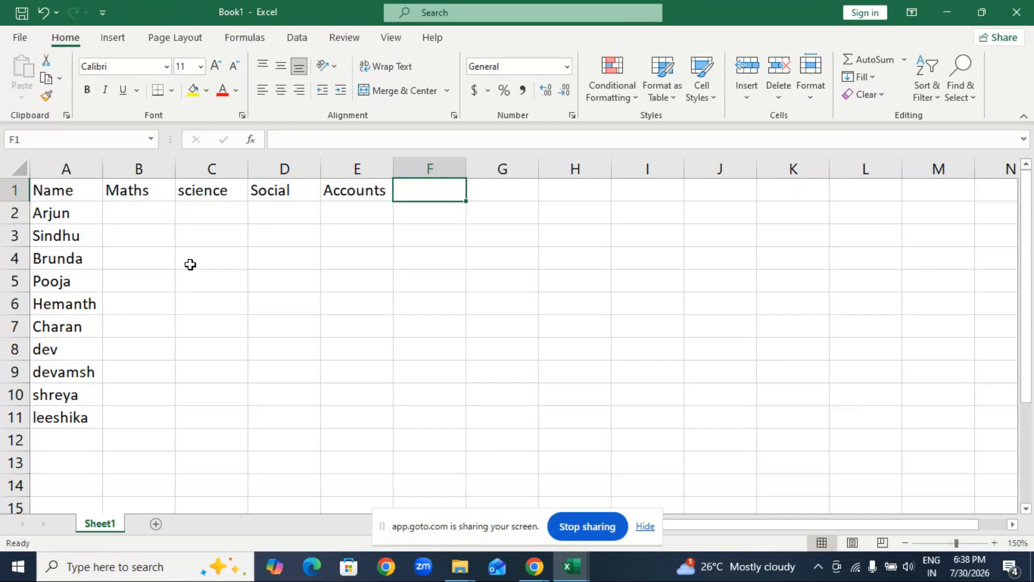
Add the subject heading "Hindi" in cell F1.
{"action": "key", "text": "F2"}
{"action": "type", "text": "Hind"}
{"action": "type", "text": "i"}
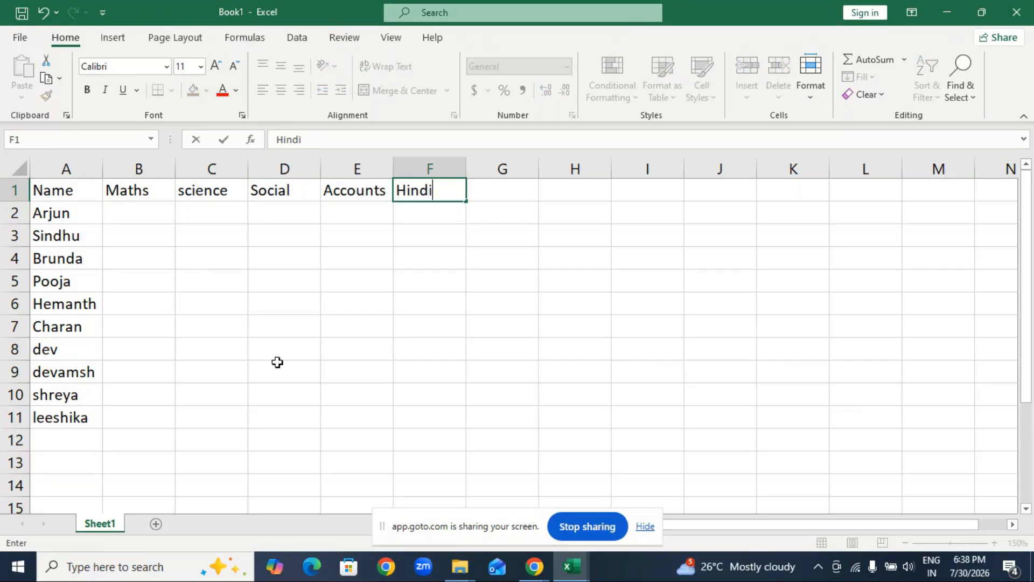
{"action": "left_click_drag", "start_coordinate": [59, 190], "coordinate": [431, 190]}
{"action": "left_click", "coordinate": [207, 90]}
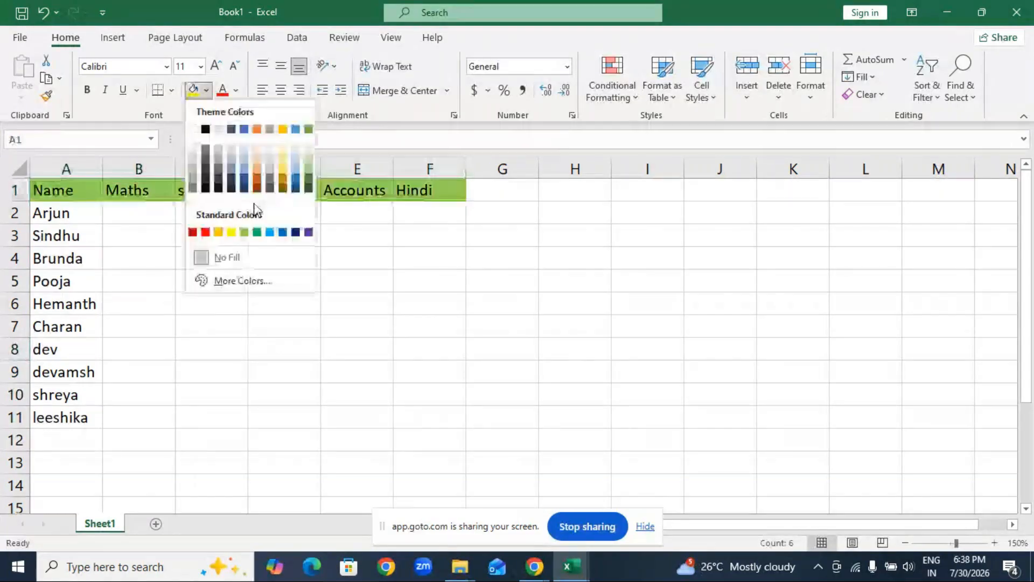
{"action": "left_click", "coordinate": [489, 195]}
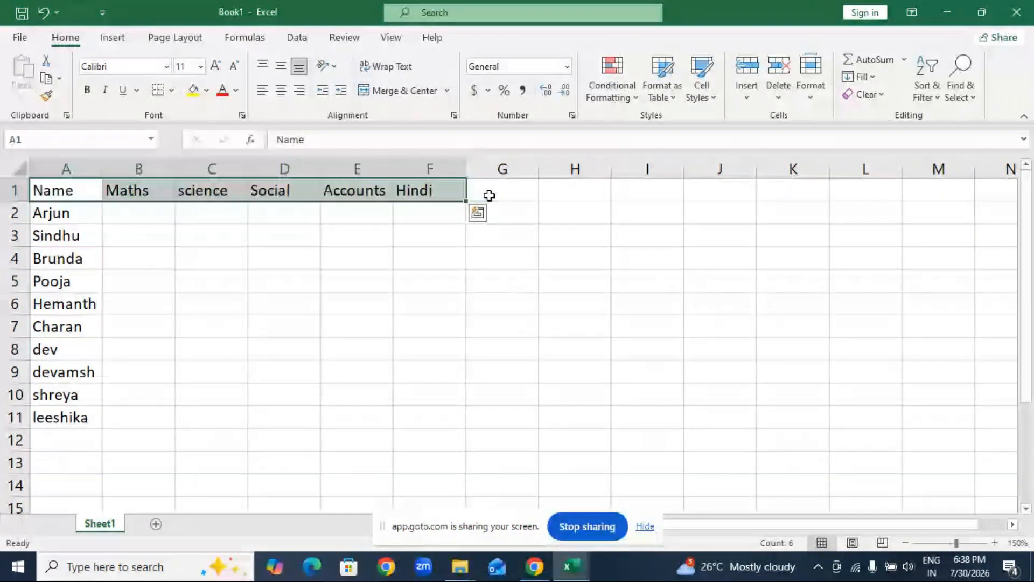
Add the heading "Total" in cell G1.
{"action": "left_click", "coordinate": [489, 195]}
{"action": "type", "text": "Tot"}
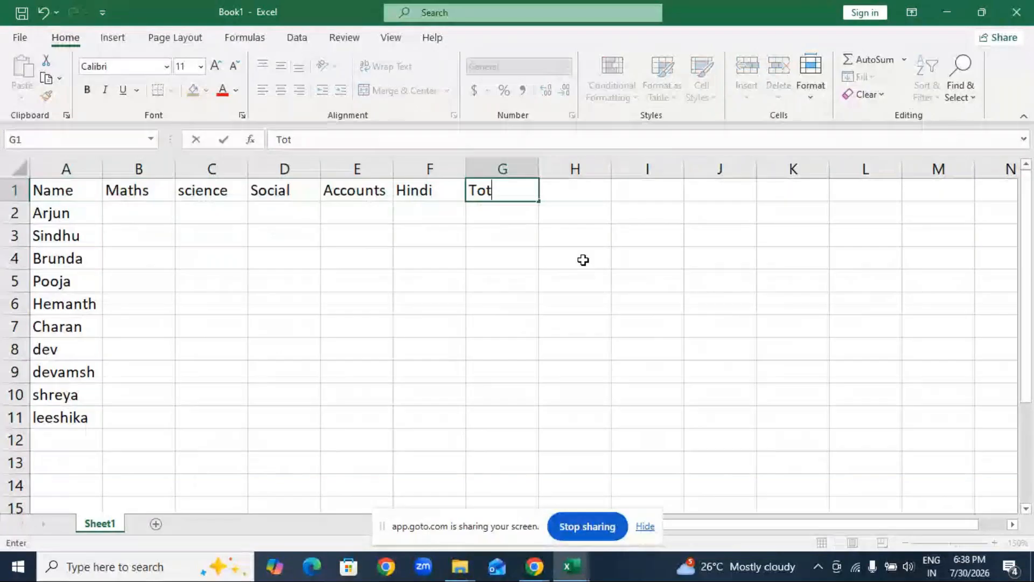
{"action": "type", "text": "al"}
{"action": "key", "text": "Tab"}
Add the heading "Percentage" in cell H1, correcting its spelling.
{"action": "key", "text": "F2"}
{"action": "type", "text": "Pereb"}
{"action": "key", "text": "BackSpace"}
{"action": "type", "text": "nta"}
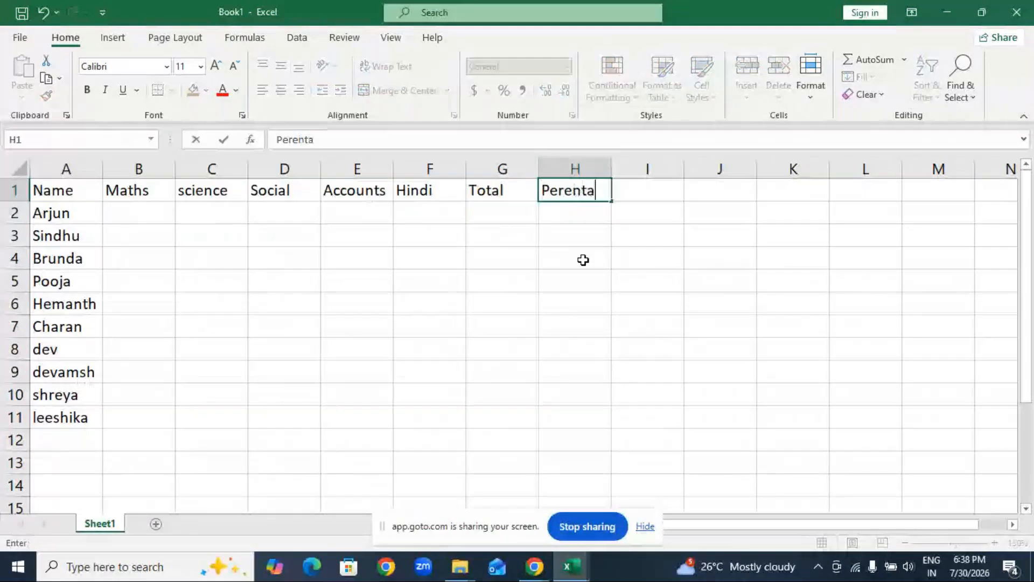
{"action": "key", "text": "BackSpace"}
{"action": "key", "text": "BackSpace"}
{"action": "key", "text": "BackSpace"}
{"action": "type", "text": "c"}
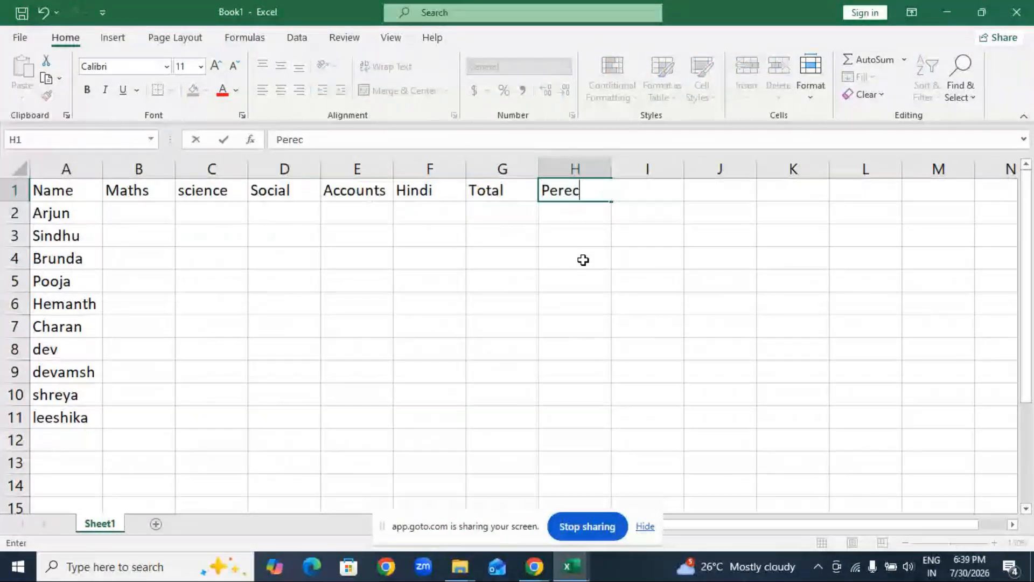
{"action": "type", "text": "entage"}
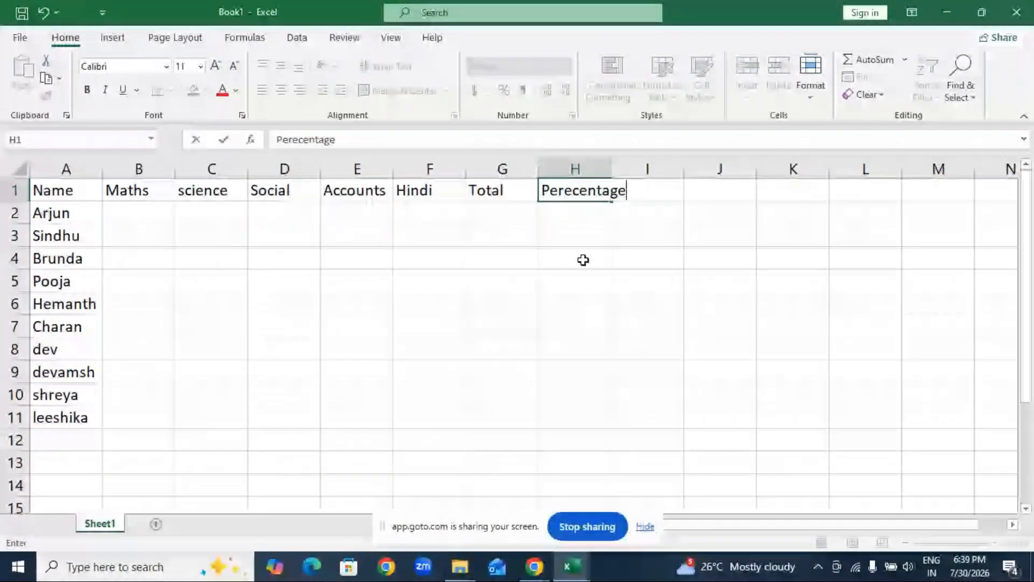
{"action": "left_click", "coordinate": [575, 192]}
{"action": "key", "text": "BackSpace"}
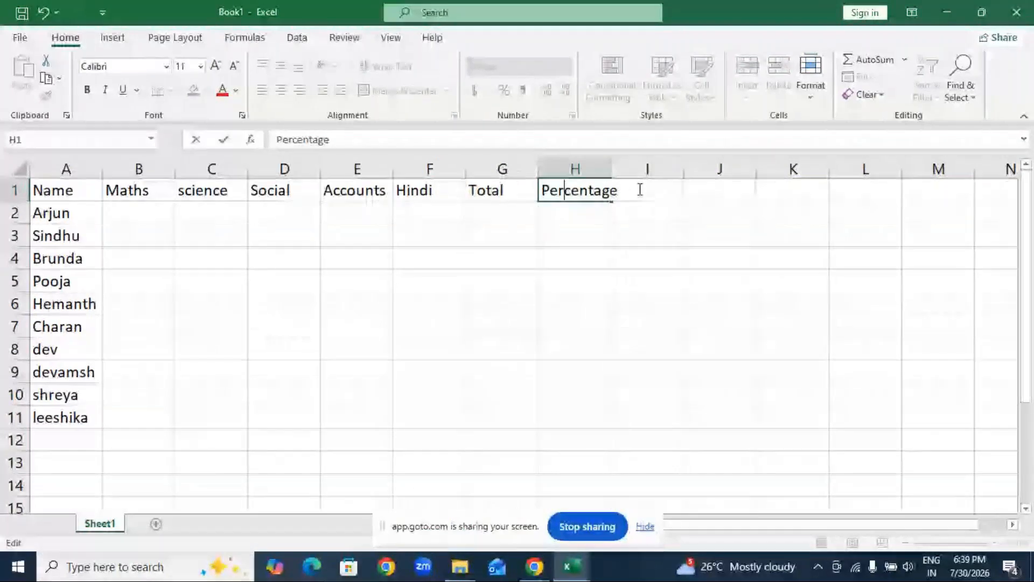
{"action": "type", "text": "t"}
{"action": "key", "text": "BackSpace"}
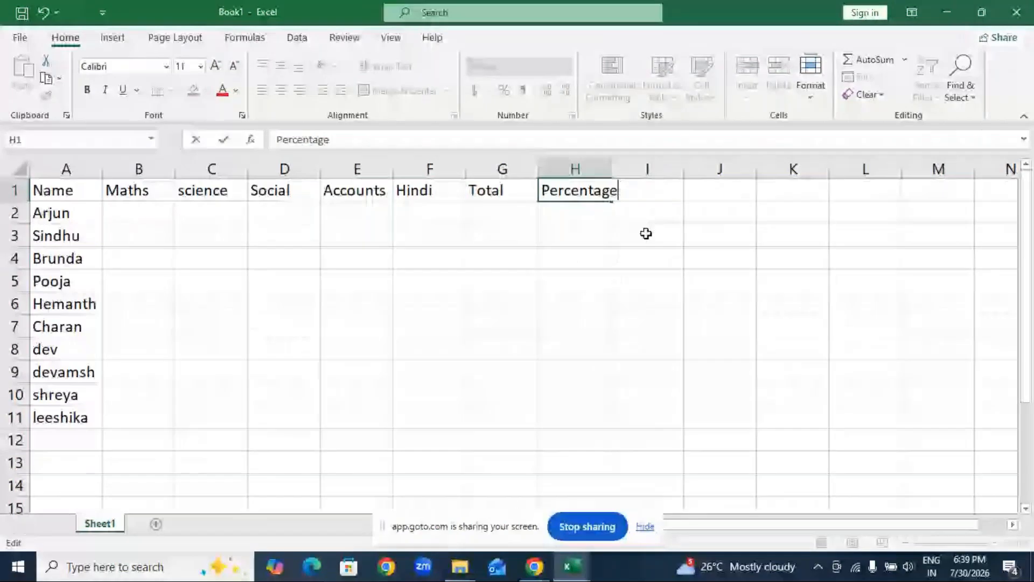
{"action": "key", "text": "Tab"}
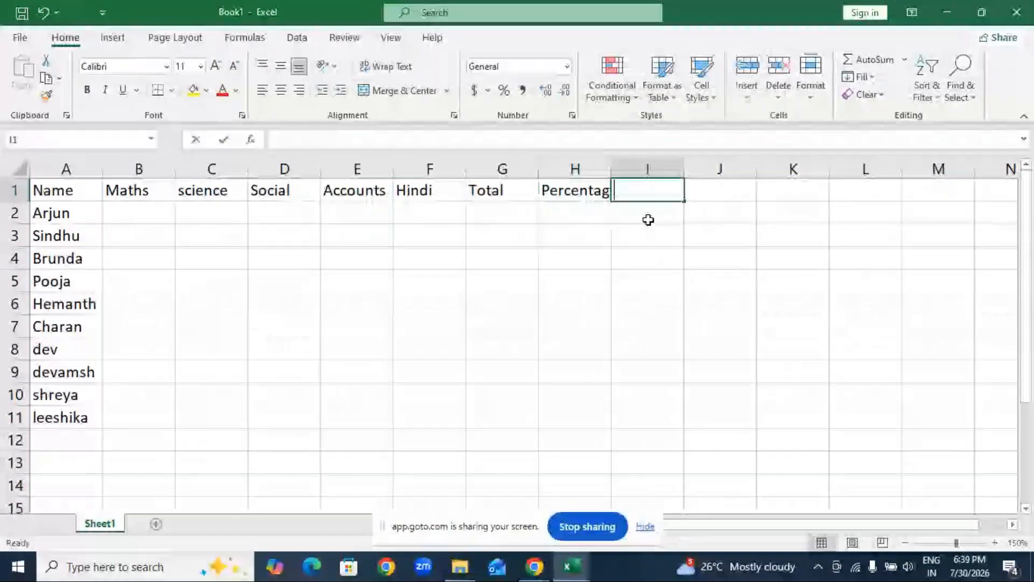
Add the heading "Result" in I1 and widen column H to fit the Percentage heading.
{"action": "type", "text": "Result"}
{"action": "left_click", "coordinate": [648, 255]}
{"action": "left_click_drag", "start_coordinate": [613, 174], "coordinate": [629, 173]}
Fill the header cells A1 to I1 with a light blue theme color.
{"action": "left_click", "coordinate": [78, 190]}
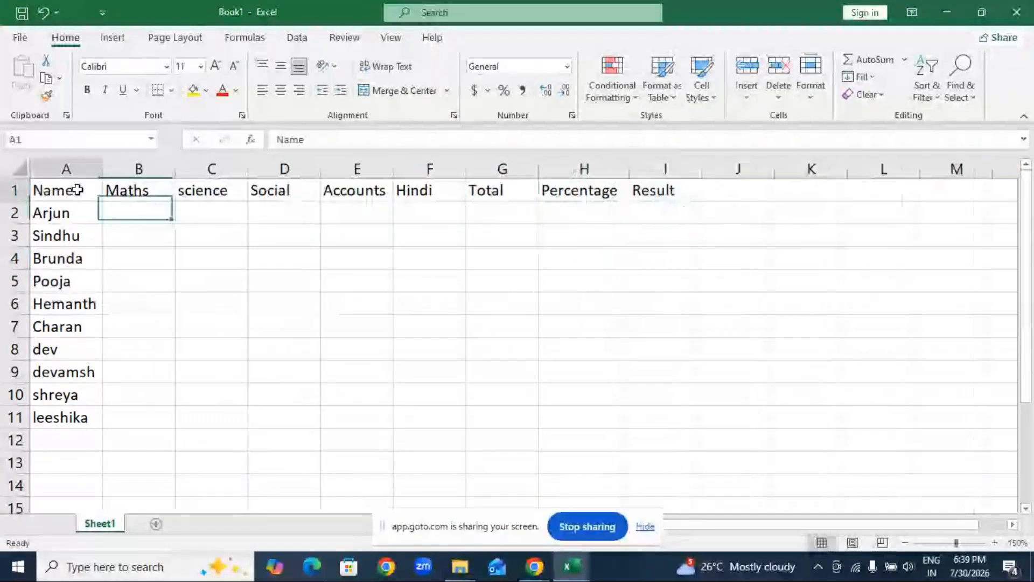
{"action": "left_click_drag", "start_coordinate": [78, 190], "coordinate": [665, 190]}
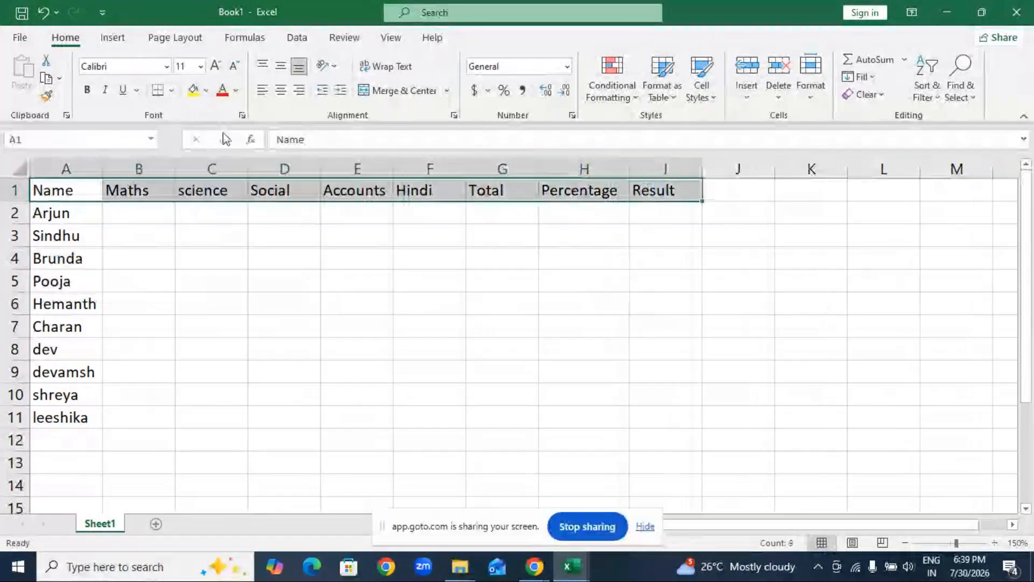
{"action": "left_click", "coordinate": [206, 90]}
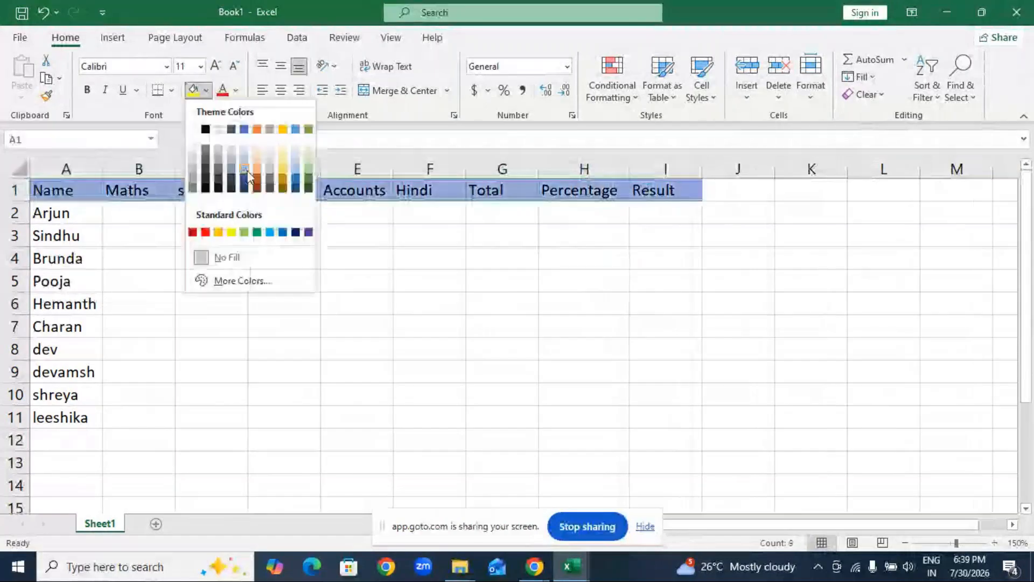
{"action": "left_click", "coordinate": [248, 175]}
Apply All Borders to the whole table, cells A1 to I11.
{"action": "left_click_drag", "start_coordinate": [54, 190], "coordinate": [661, 423]}
{"action": "left_click", "coordinate": [172, 89]}
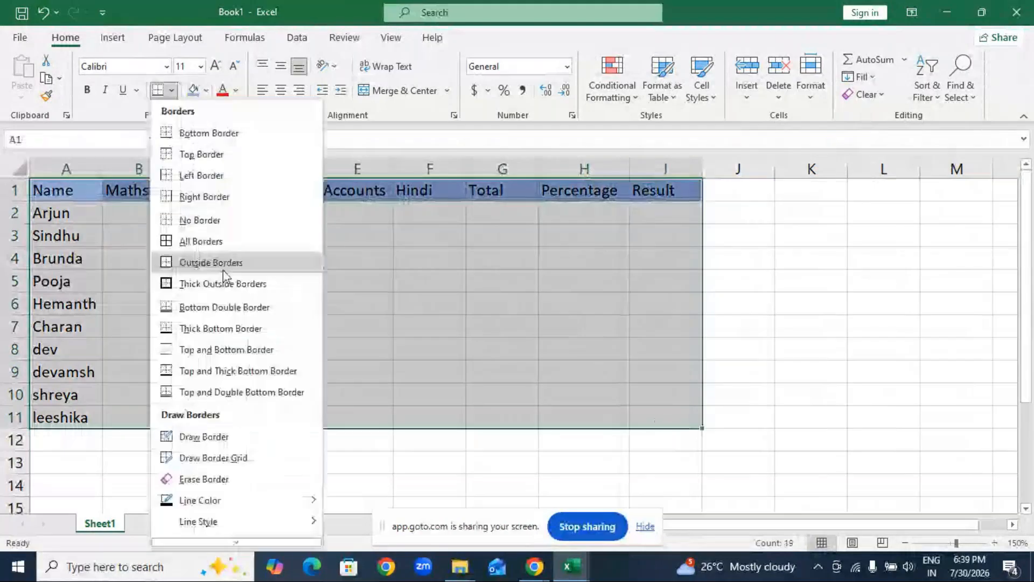
{"action": "left_click", "coordinate": [223, 271]}
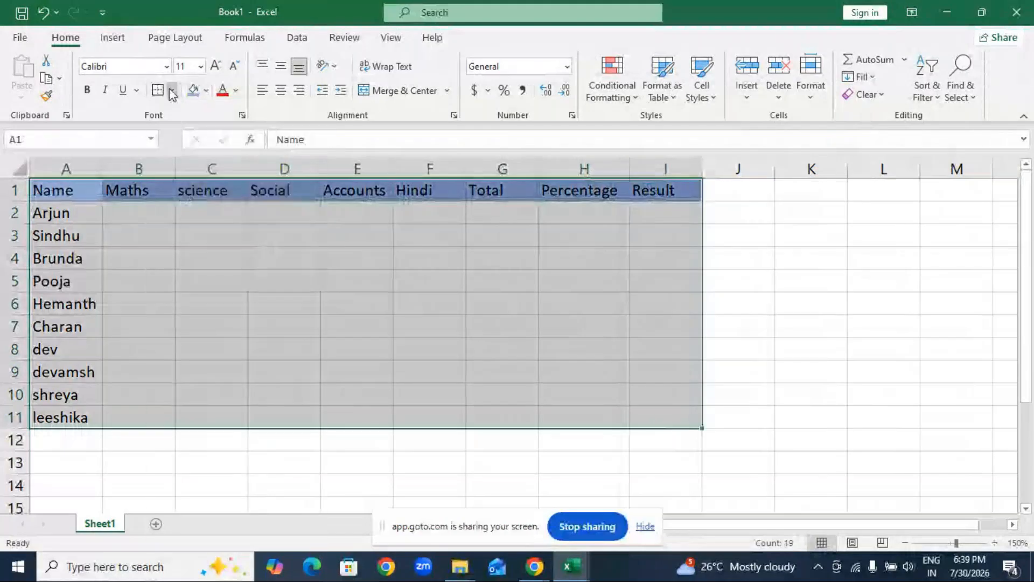
{"action": "left_click", "coordinate": [139, 231]}
Enter =RANDBETWEEN(30,95) in B2 and fill it across all subject marks through F11.
{"action": "left_click", "coordinate": [139, 218]}
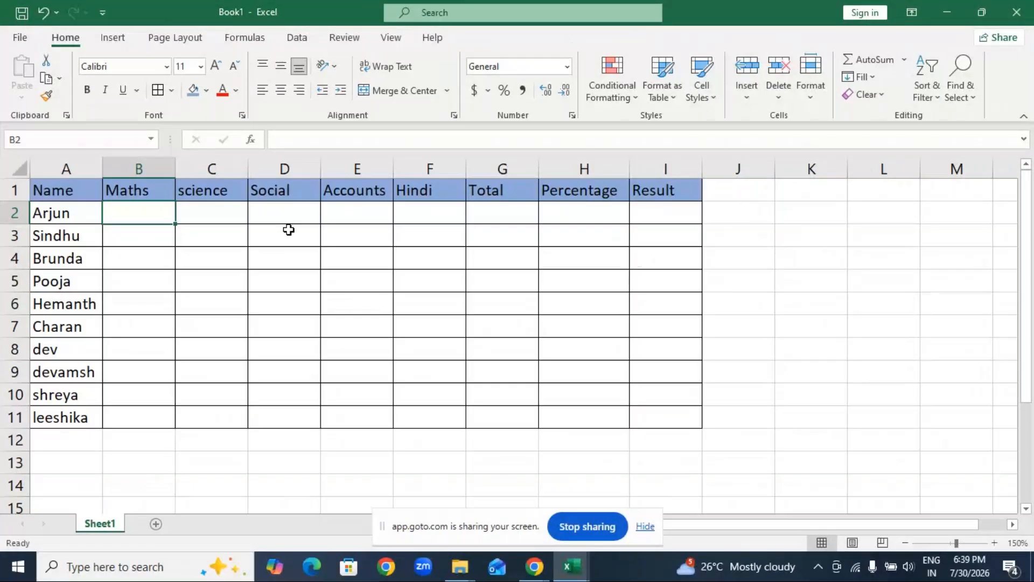
{"action": "type", "text": "=ra"}
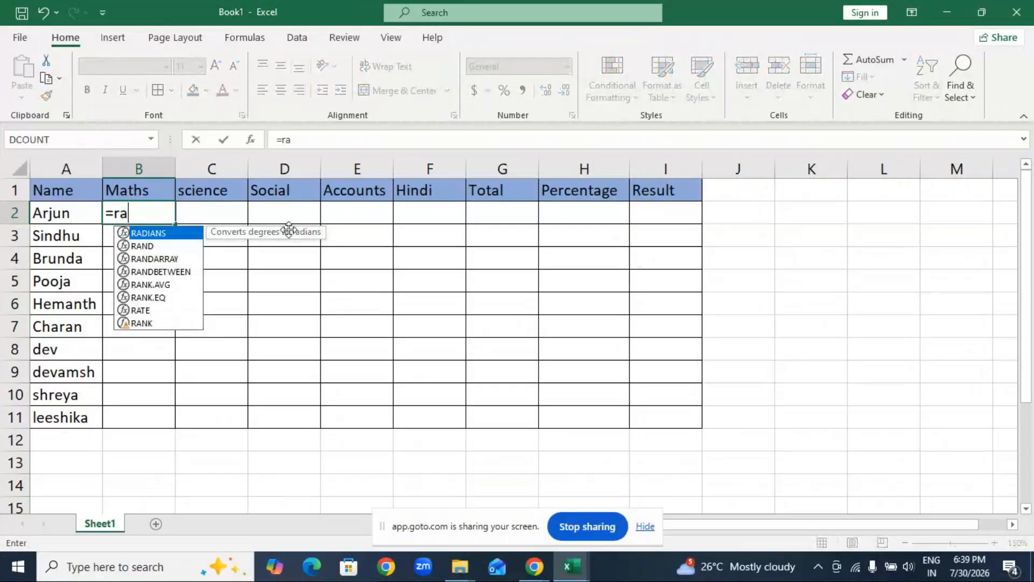
{"action": "type", "text": "ndbetwee"}
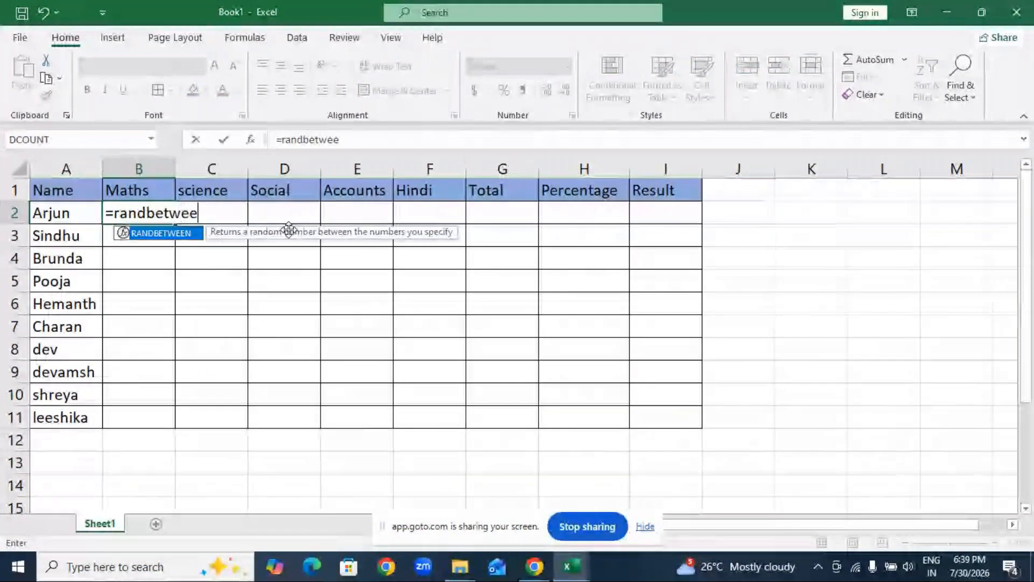
{"action": "key", "text": "Tab"}
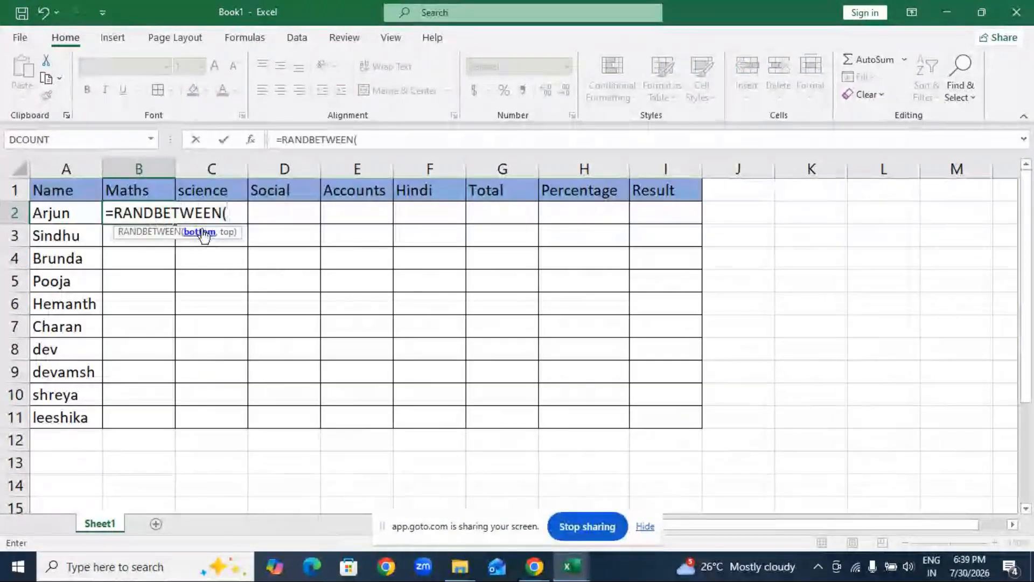
{"action": "type", "text": "30,95"}
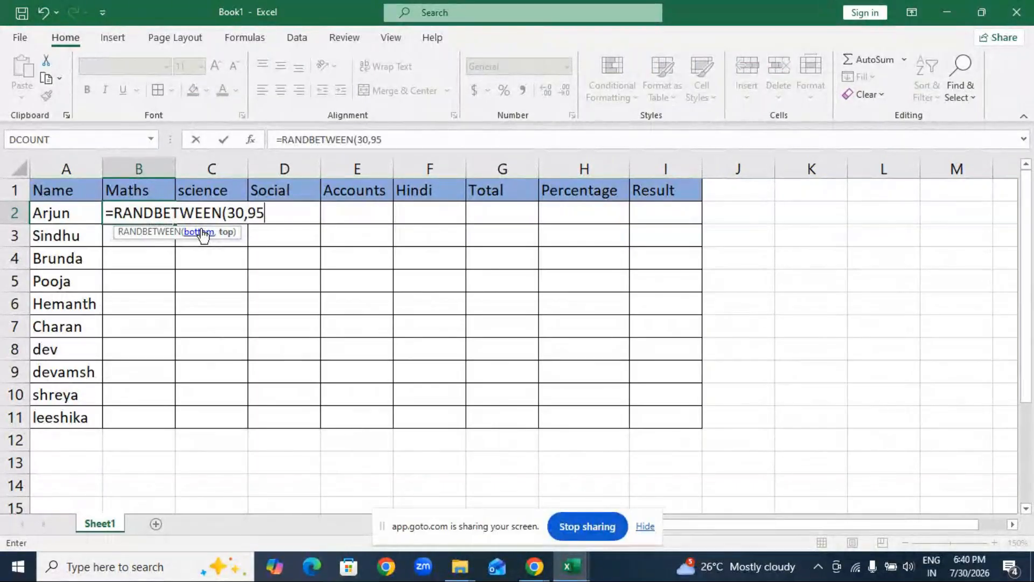
{"action": "type", "text": ")"}
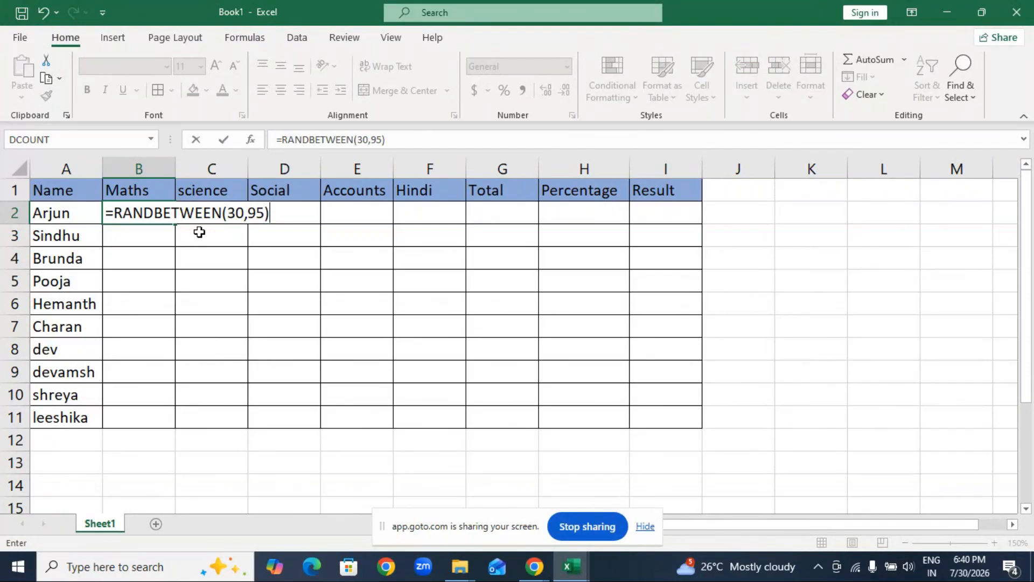
{"action": "key", "text": "Return"}
{"action": "key", "text": "Up"}
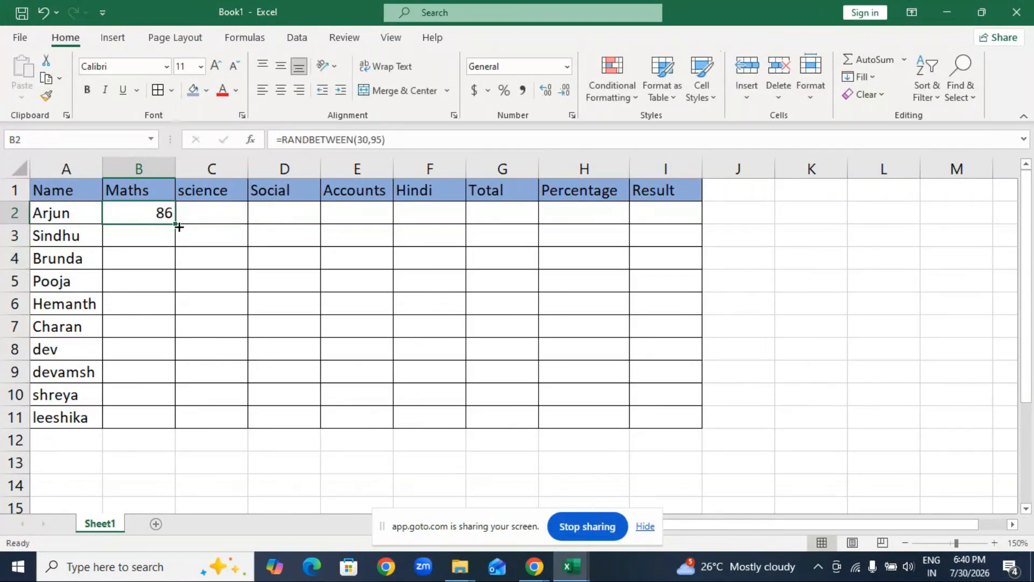
{"action": "left_click_drag", "start_coordinate": [178, 227], "coordinate": [464, 425]}
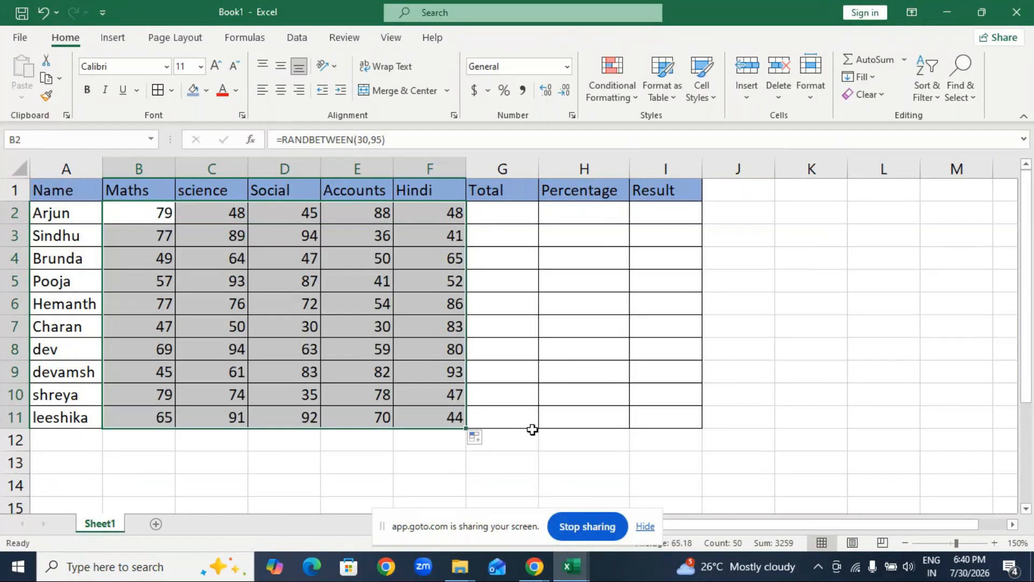
Replace the random-number formulas in B2 to F11 with fixed values by copying and pasting them in place as values.
{"action": "key", "text": "ctrl+c"}
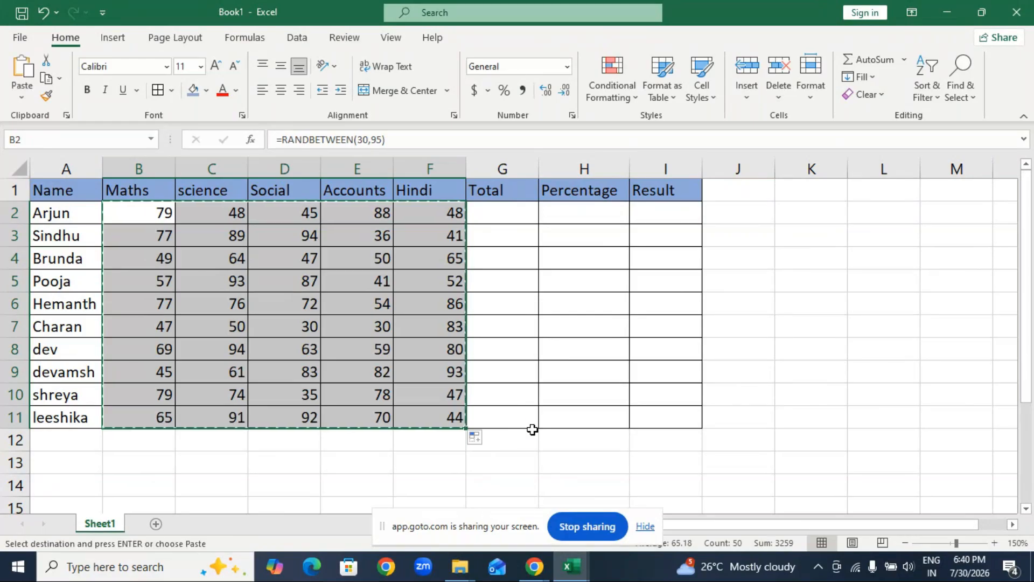
{"action": "key", "text": "ctrl+v"}
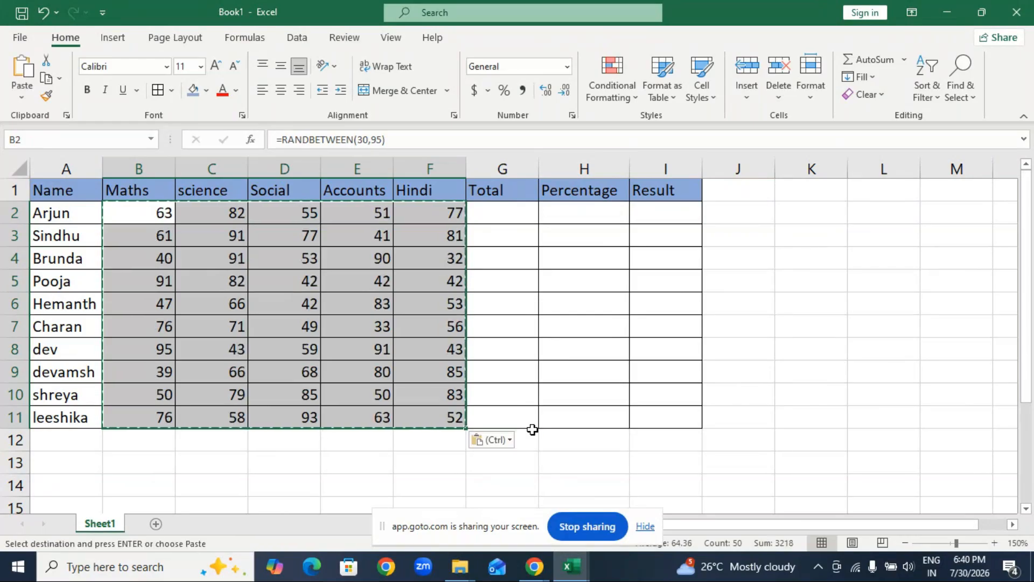
{"action": "left_click", "coordinate": [502, 444]}
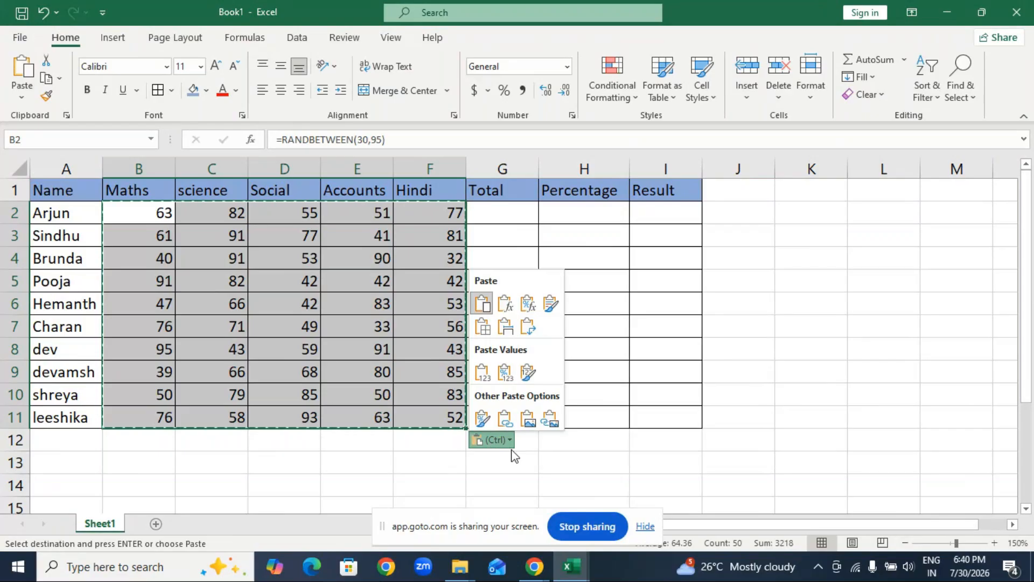
{"action": "left_click", "coordinate": [482, 373]}
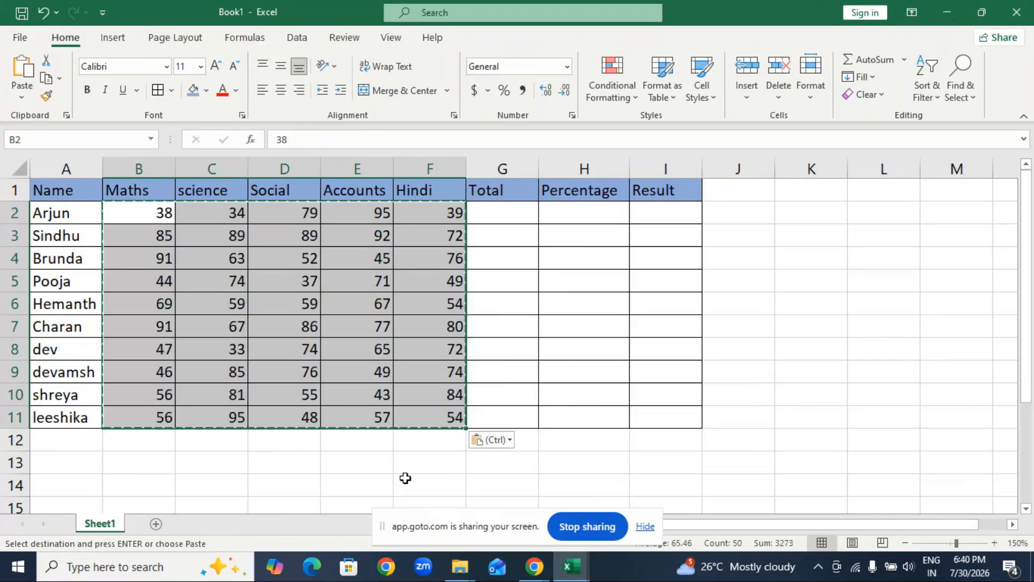
{"action": "key", "text": "Escape"}
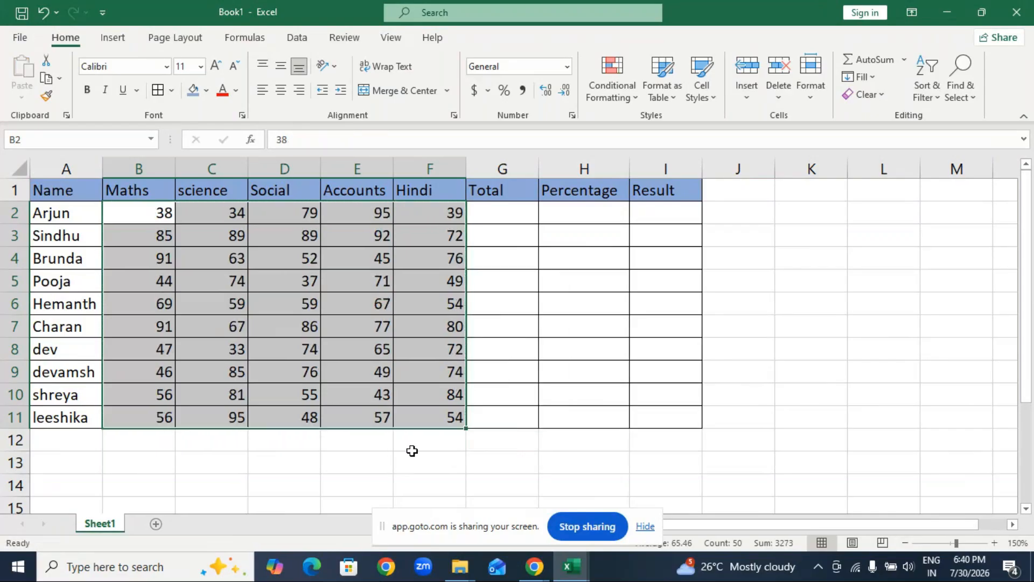
{"action": "left_click", "coordinate": [431, 477]}
{"action": "mouse_move", "coordinate": [163, 210]}
{"action": "left_mouse_down"}
{"action": "mouse_move", "coordinate": [441, 340]}
{"action": "mouse_move", "coordinate": [439, 426]}
{"action": "left_mouse_up"}
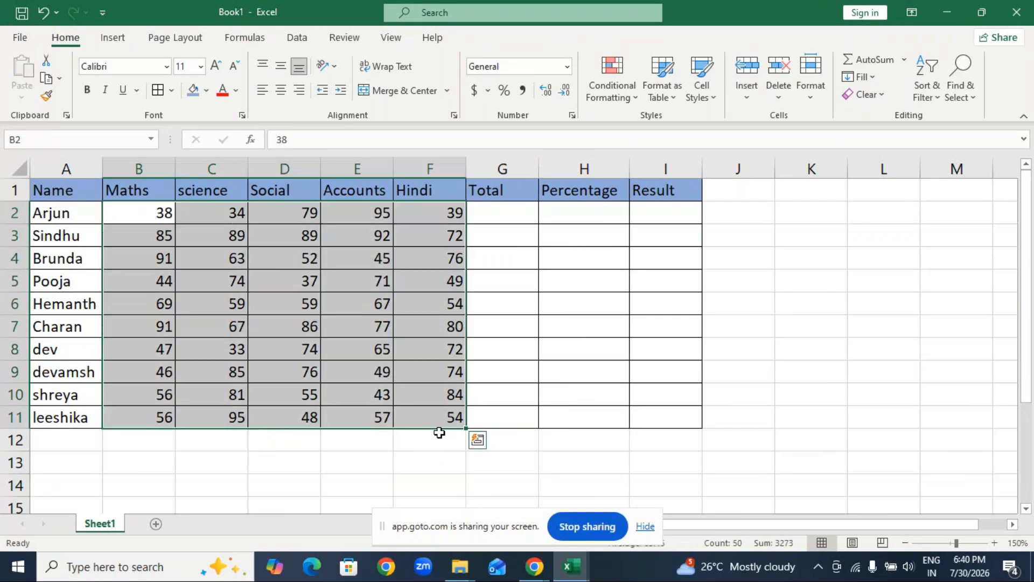
{"action": "left_click", "coordinate": [375, 520]}
{"action": "left_click", "coordinate": [660, 439]}
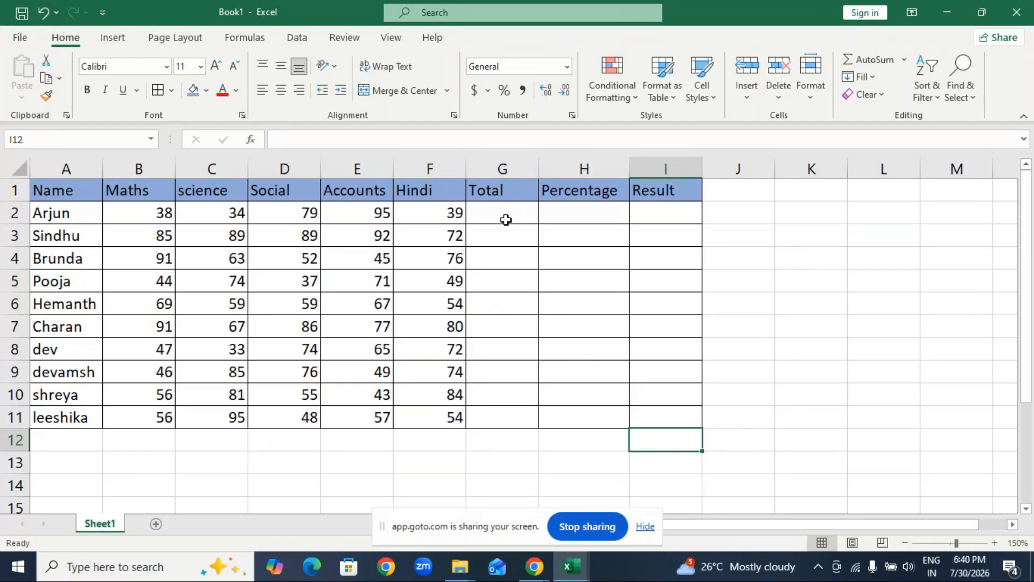
Total the first student's marks in B2 to F2 with AutoSum, placing the sum in G2.
{"action": "left_click_drag", "start_coordinate": [162, 210], "coordinate": [426, 213]}
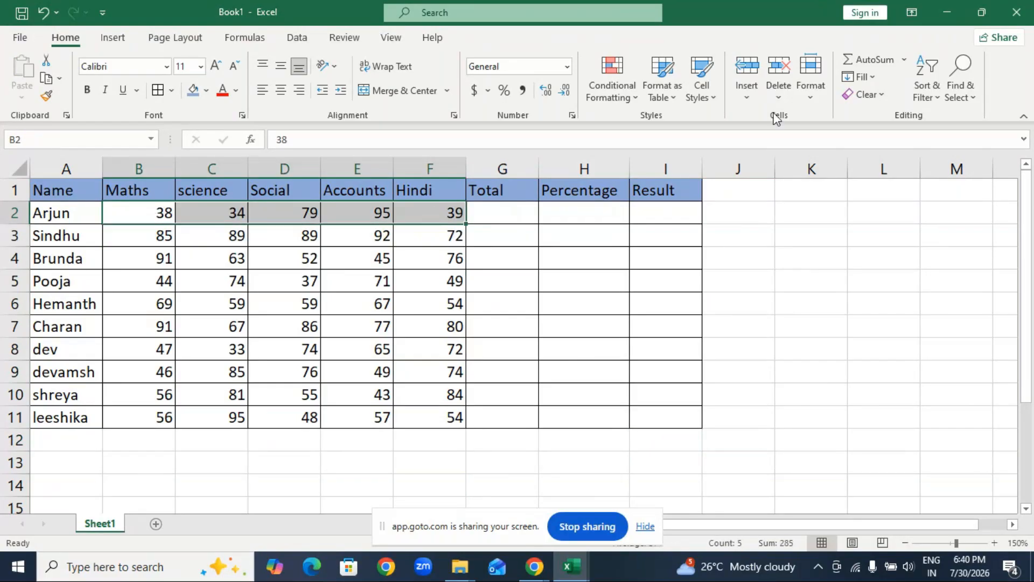
{"action": "left_click", "coordinate": [849, 59]}
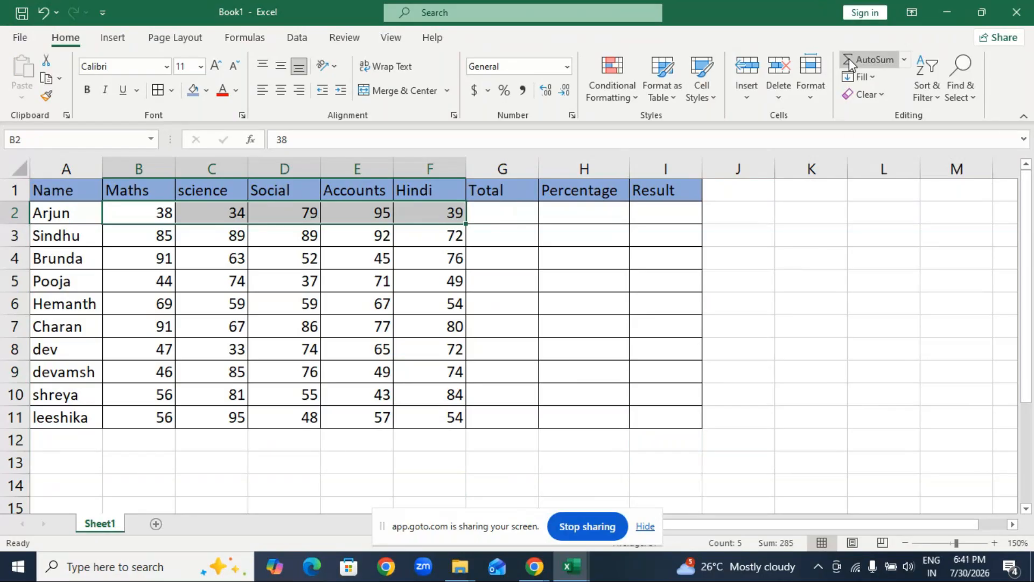
{"action": "left_click", "coordinate": [521, 214]}
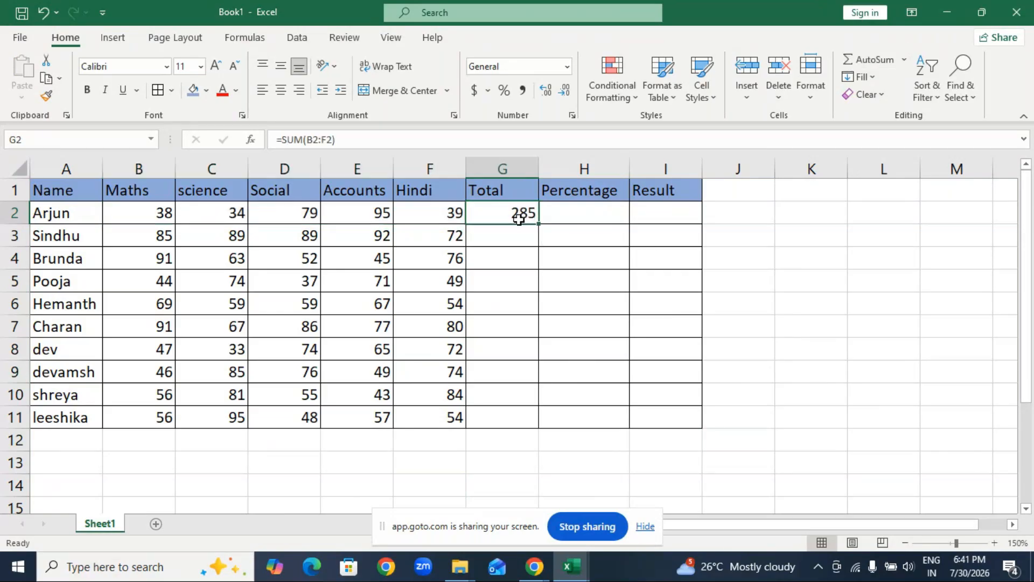
{"action": "left_click_drag", "start_coordinate": [281, 139], "coordinate": [365, 153]}
{"action": "left_click", "coordinate": [512, 303]}
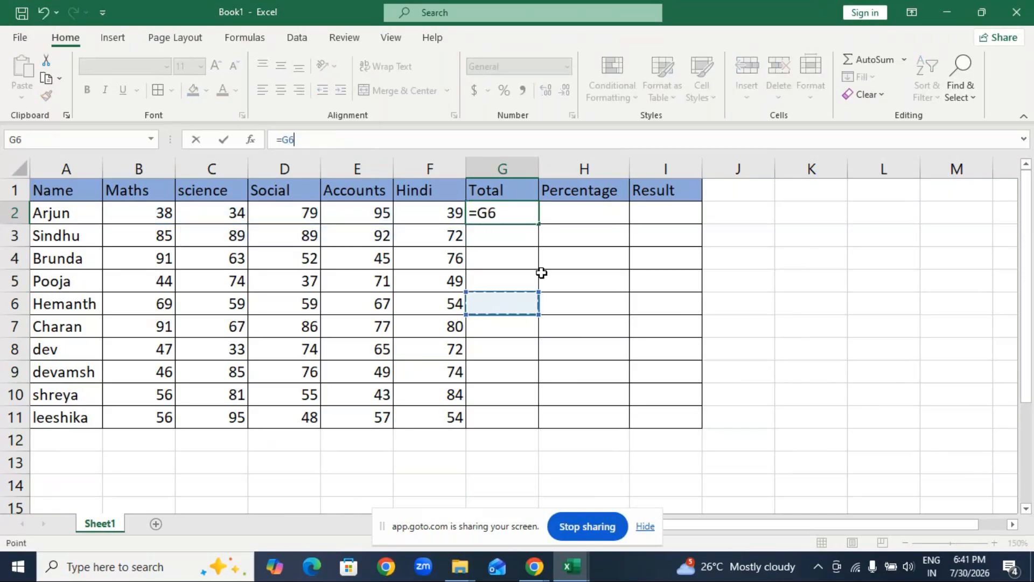
{"action": "key", "text": "Escape"}
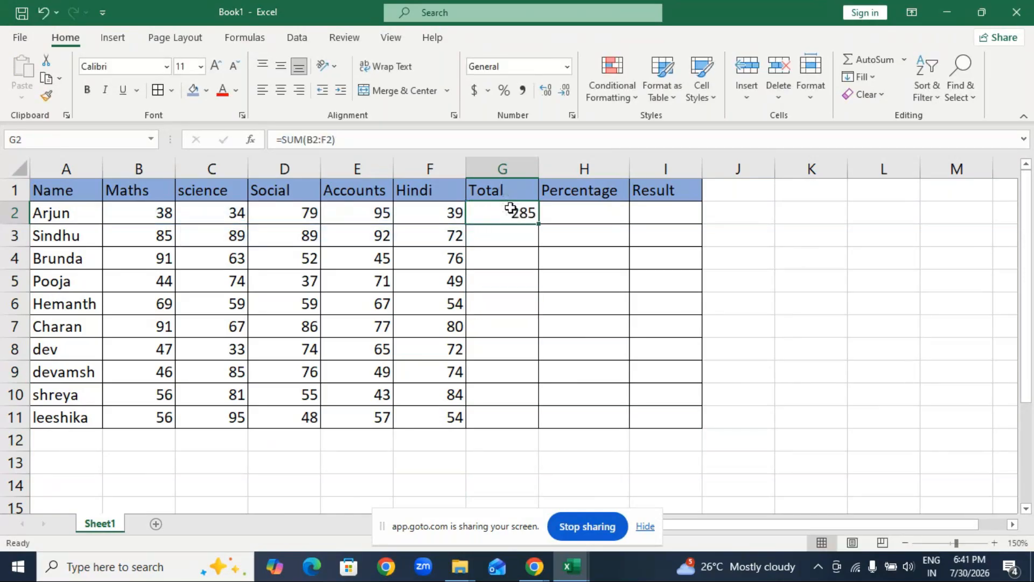
Clear G2, total B2 to F2 there again with AutoSum, and fill the formula down the Total column to G11.
{"action": "double_click", "coordinate": [515, 214]}
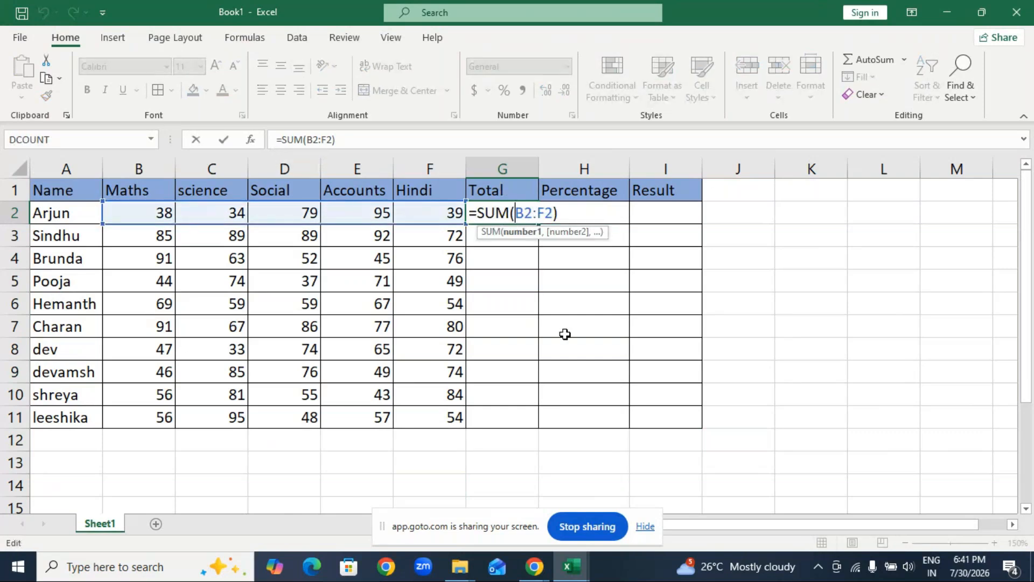
{"action": "key", "text": "Escape"}
{"action": "key", "text": "Delete"}
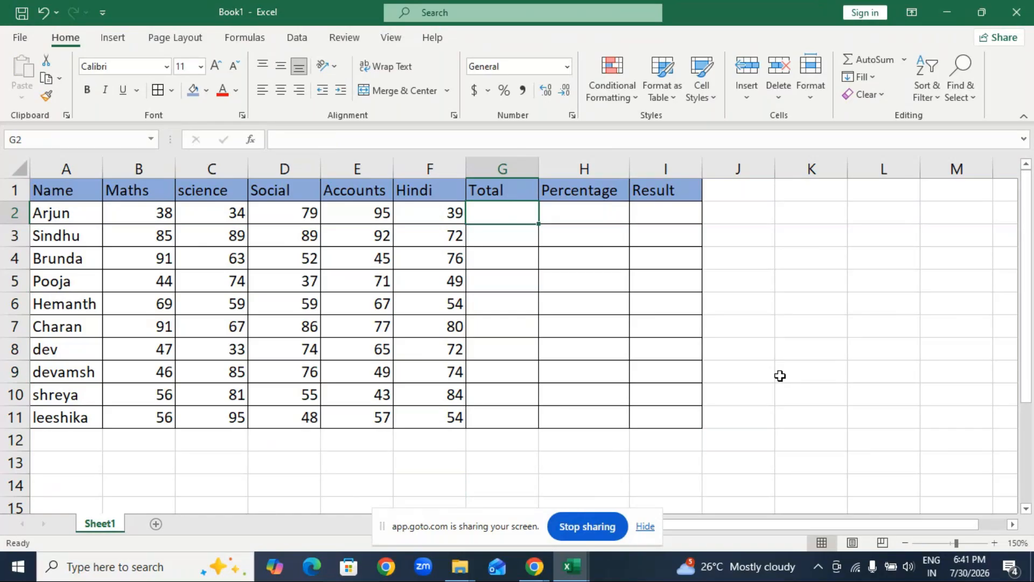
{"action": "key", "text": "alt+equal"}
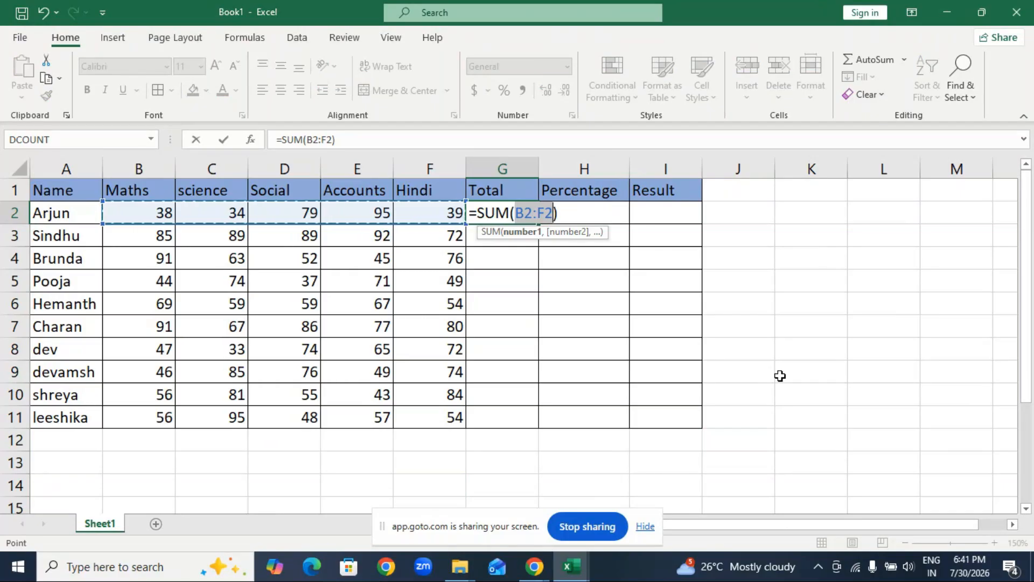
{"action": "key", "text": "Return"}
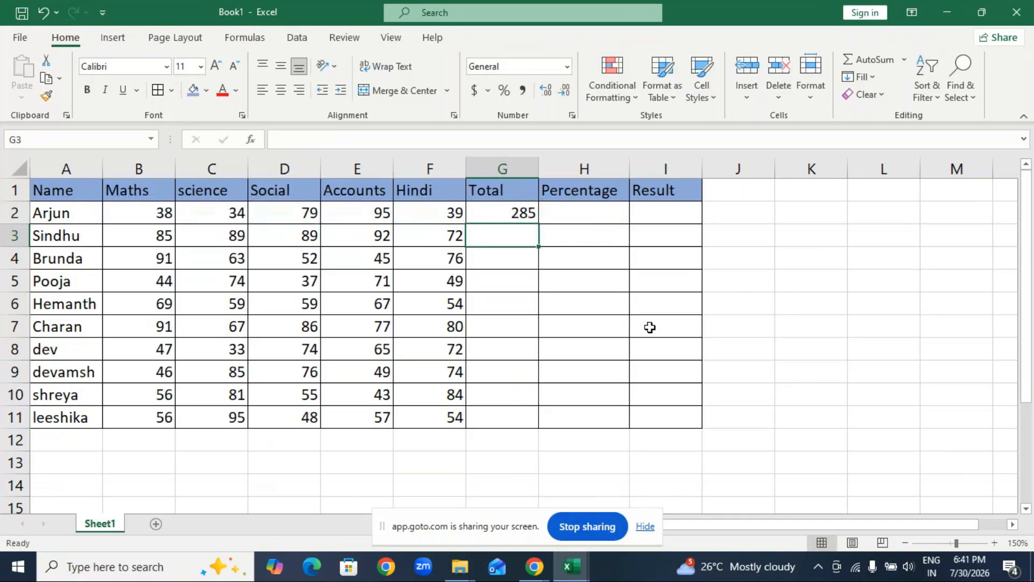
{"action": "left_click", "coordinate": [525, 218]}
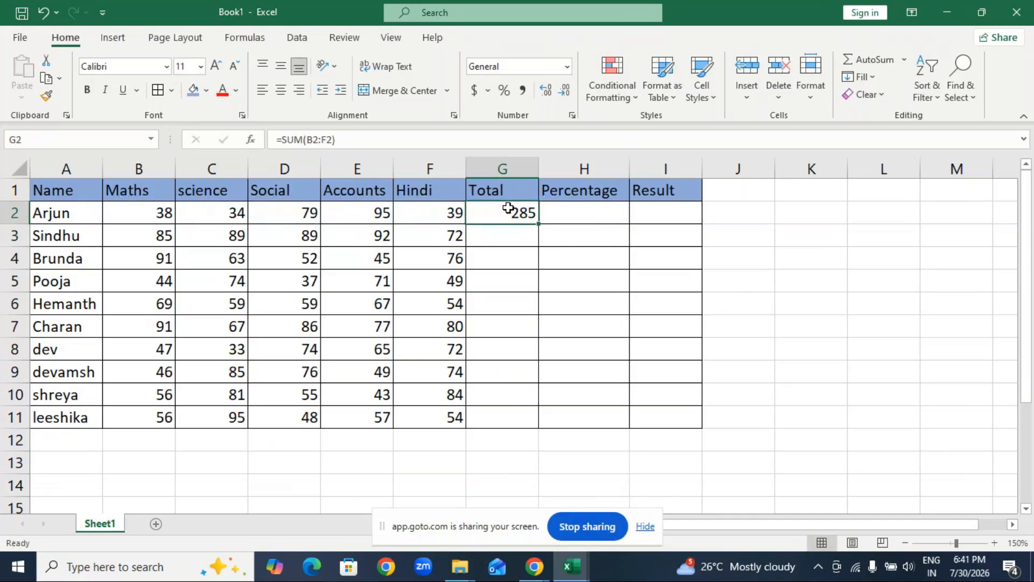
{"action": "double_click", "coordinate": [542, 226]}
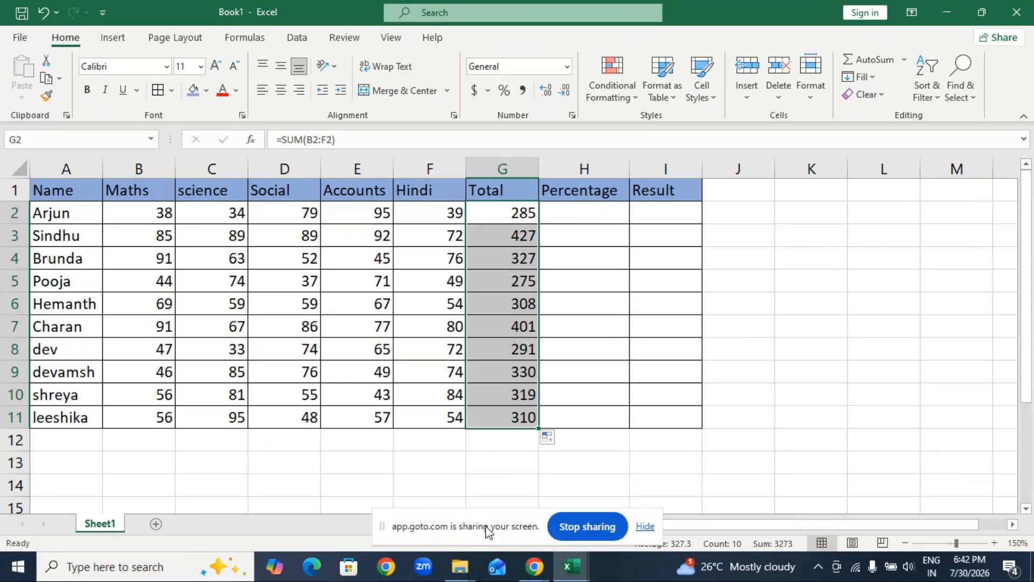
Close the Understanding References workbook and the MCC Adv excel folder window, and open the Theory (MCC) document in Word.
{"action": "left_click", "coordinate": [946, 9]}
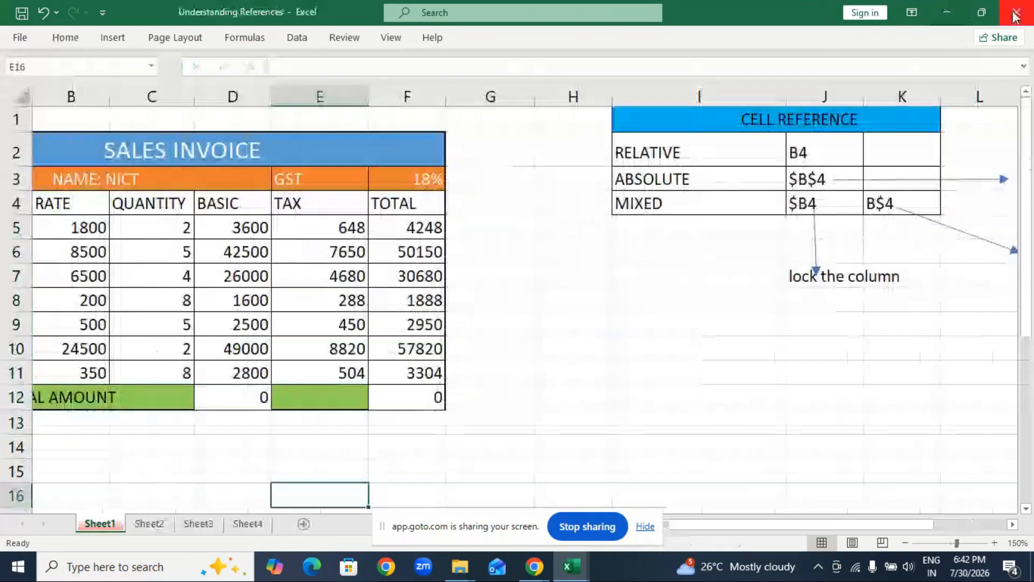
{"action": "left_click", "coordinate": [1017, 15]}
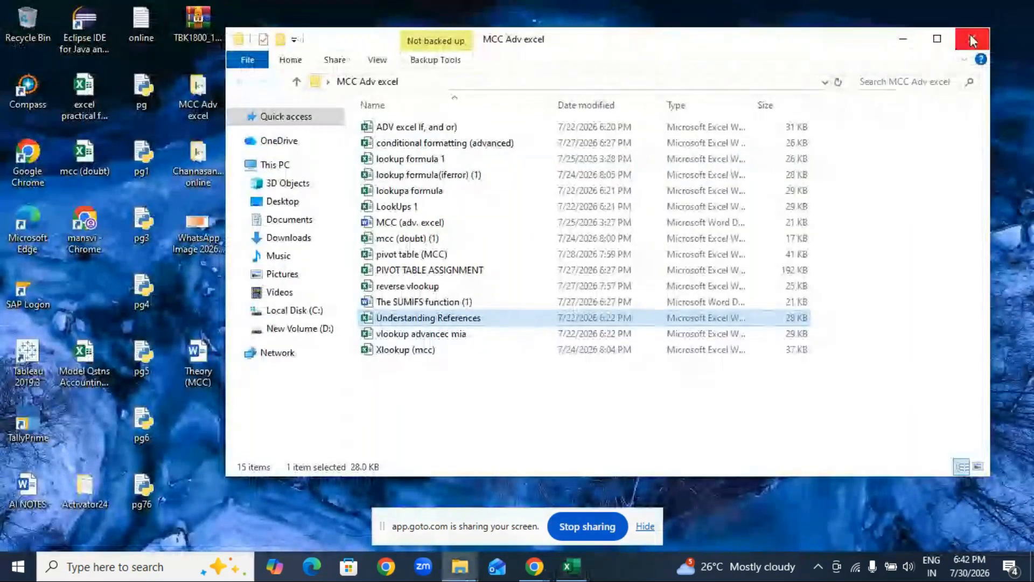
{"action": "left_click", "coordinate": [972, 40]}
{"action": "double_click", "coordinate": [198, 358]}
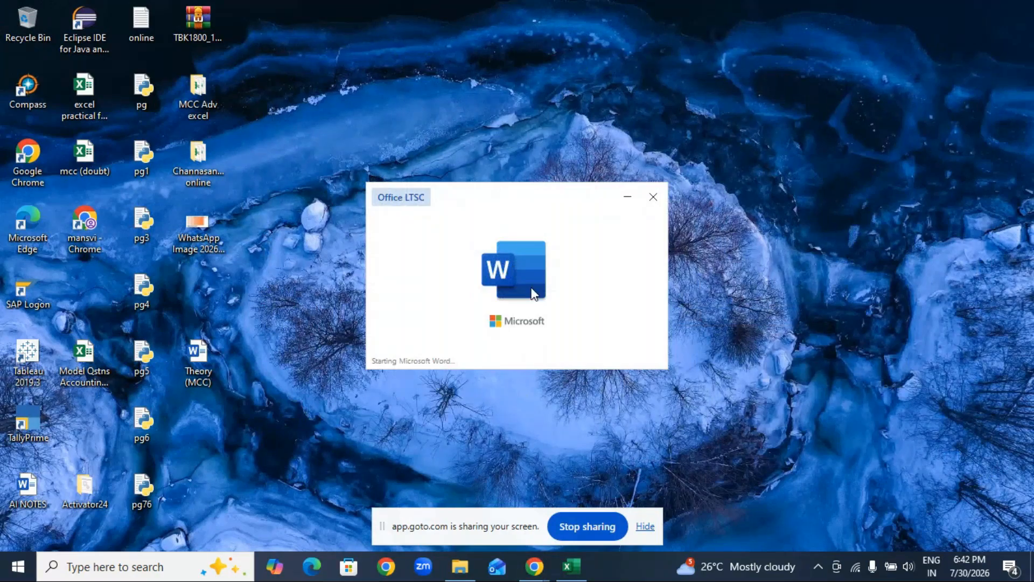
Add "Report card ," and "percentage" as two separate bullets after the Countif & countifs line.
{"action": "scroll", "coordinate": [595, 292], "scroll_direction": "down", "scroll_amount": 15}
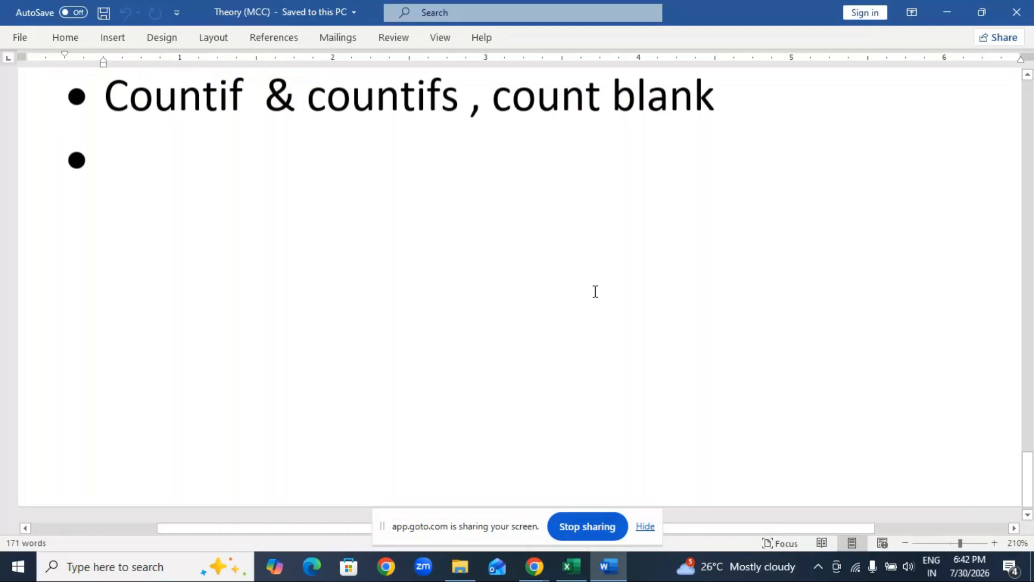
{"action": "type", "text": "Re"}
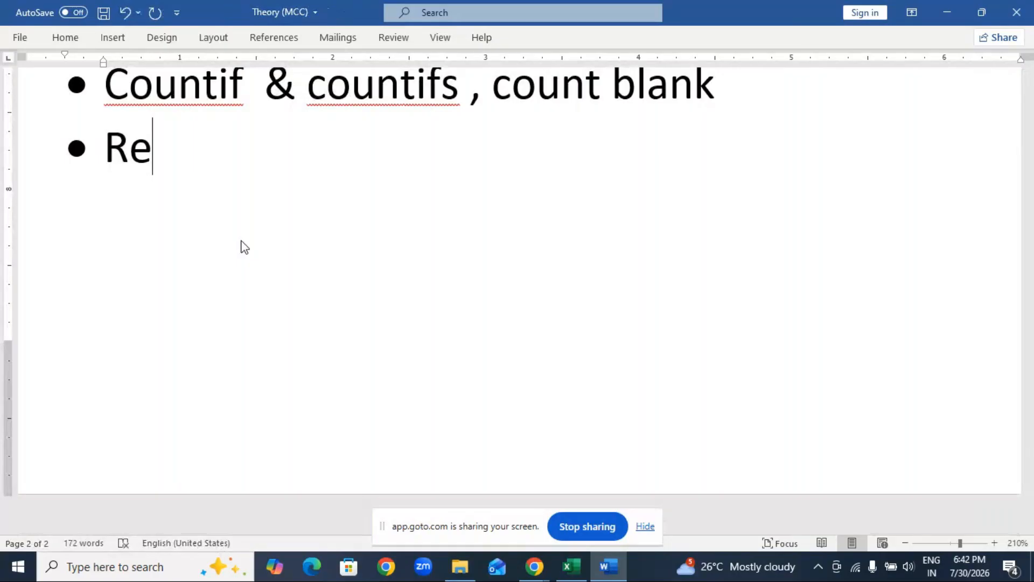
{"action": "type", "text": "port card "}
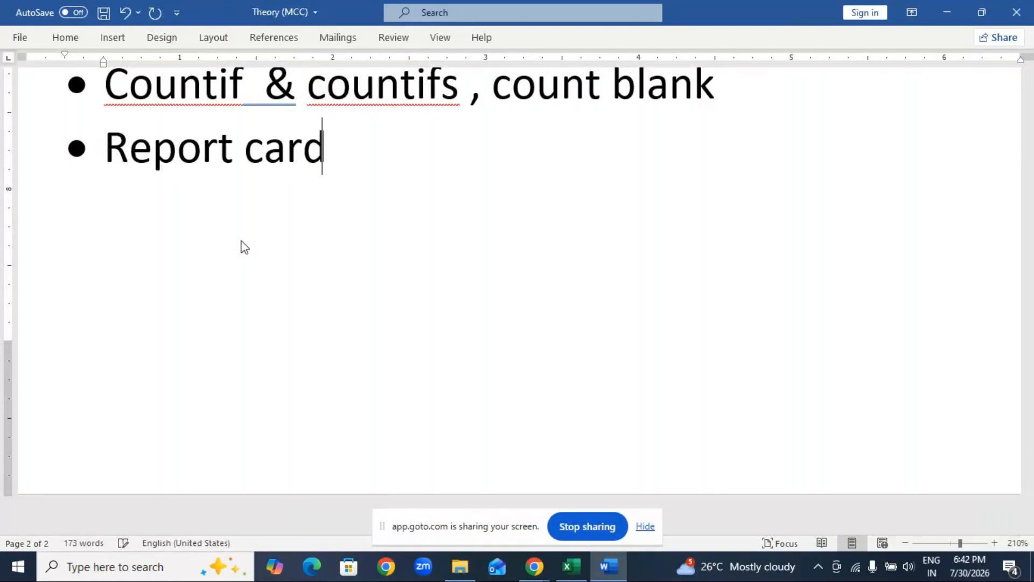
{"action": "type", "text": ", pe"}
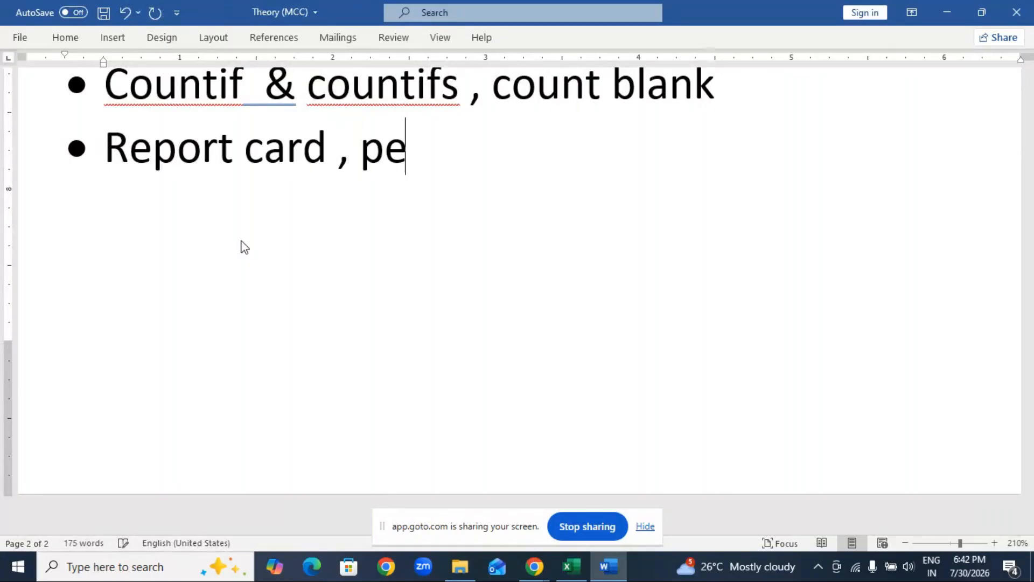
{"action": "type", "text": "rcentage"}
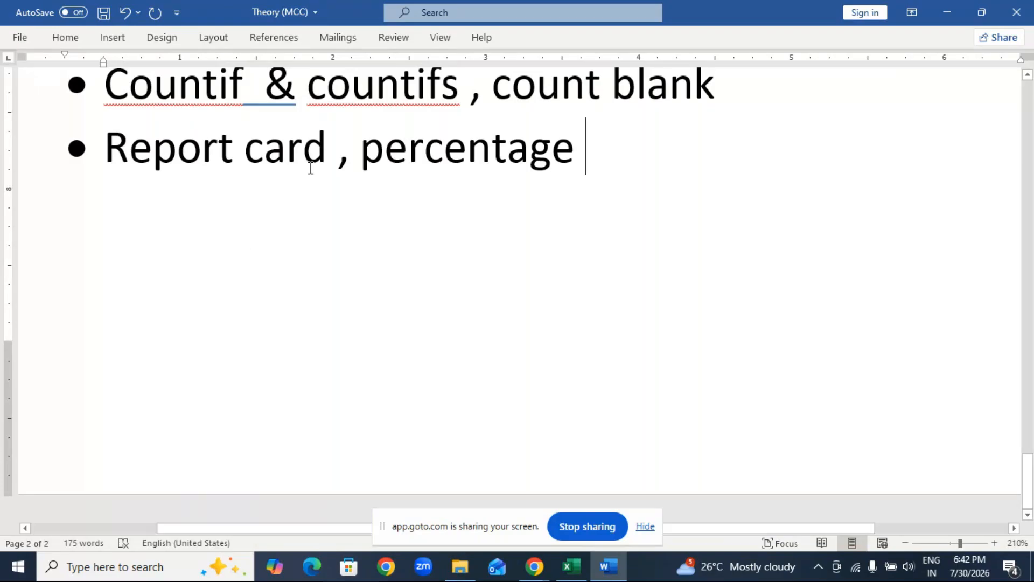
{"action": "left_click", "coordinate": [349, 152]}
{"action": "key", "text": "Return"}
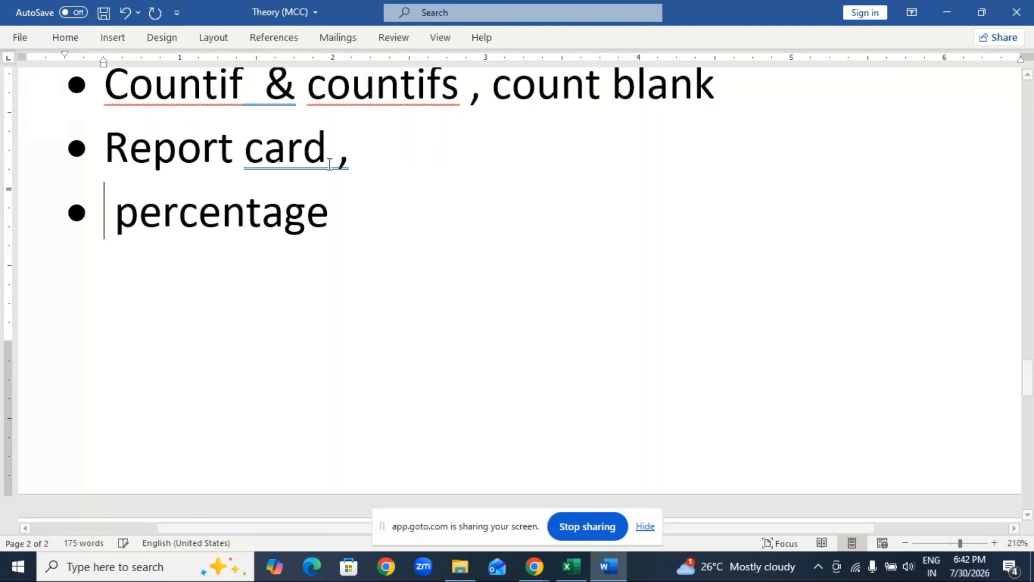
Complete the percentage bullet with the formula "=total amount/no of subjects".
{"action": "left_click", "coordinate": [353, 211]}
{"action": "type", "text": "="}
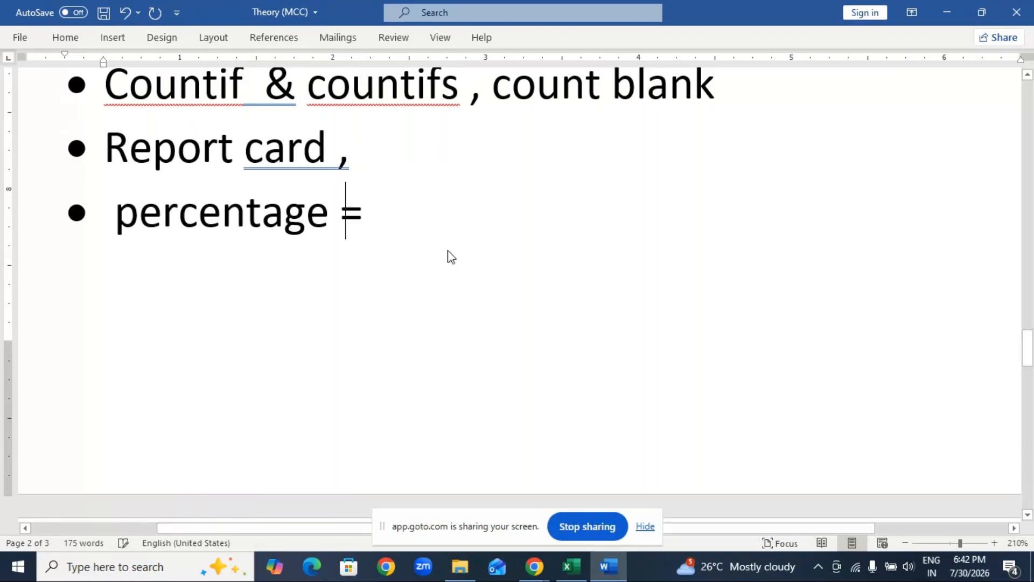
{"action": "type", "text": "tota"}
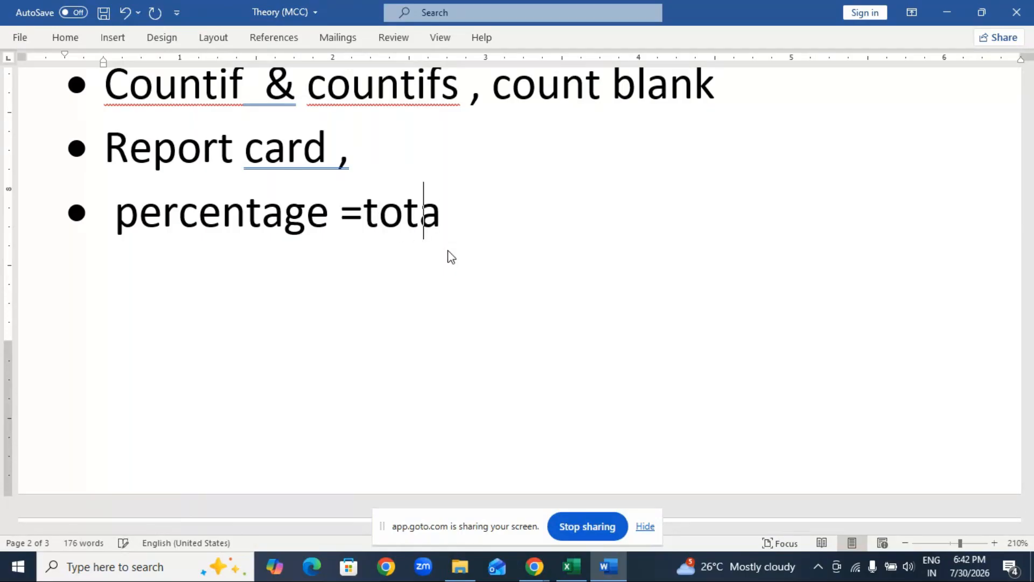
{"action": "type", "text": "l amj"}
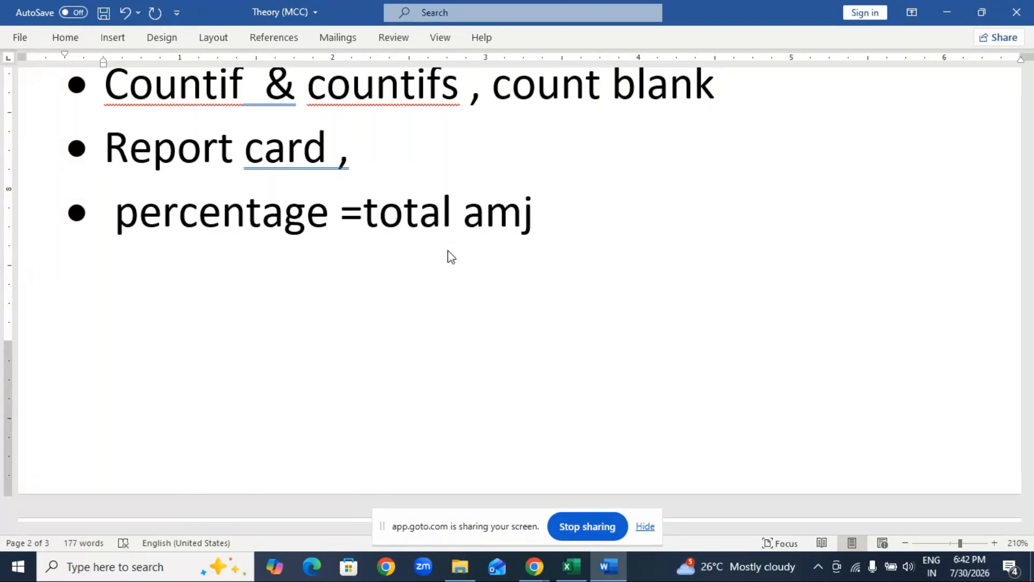
{"action": "key", "text": "BackSpace"}
{"action": "type", "text": "ount"}
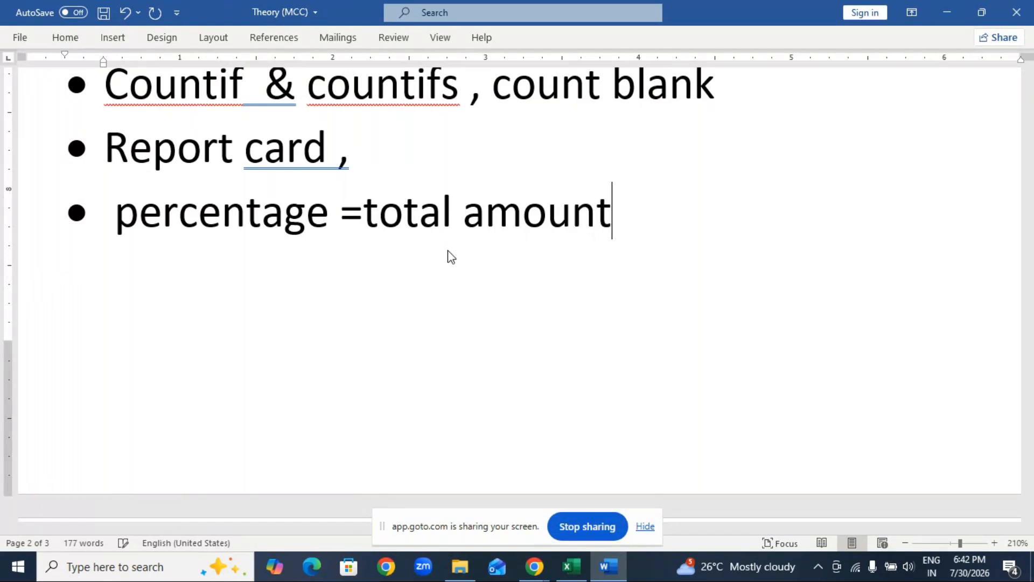
{"action": "type", "text": "/n"}
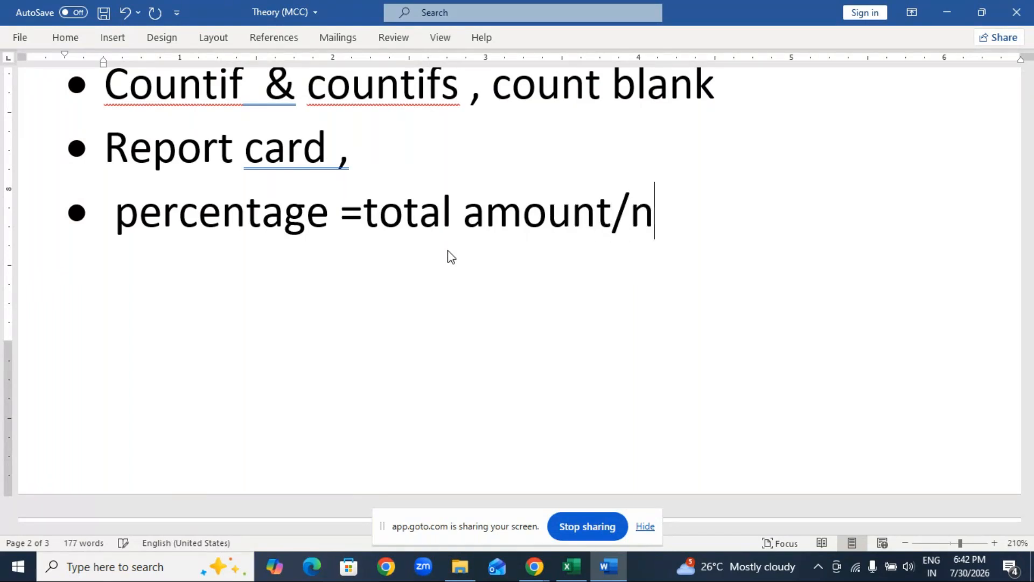
{"action": "type", "text": "o of subl"}
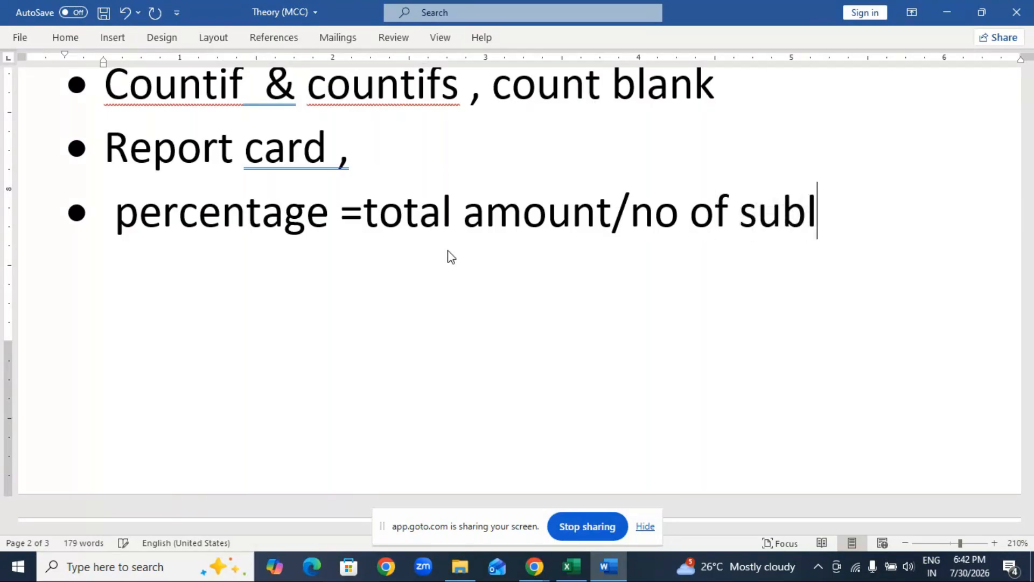
{"action": "key", "text": "BackSpace"}
{"action": "type", "text": "jects"}
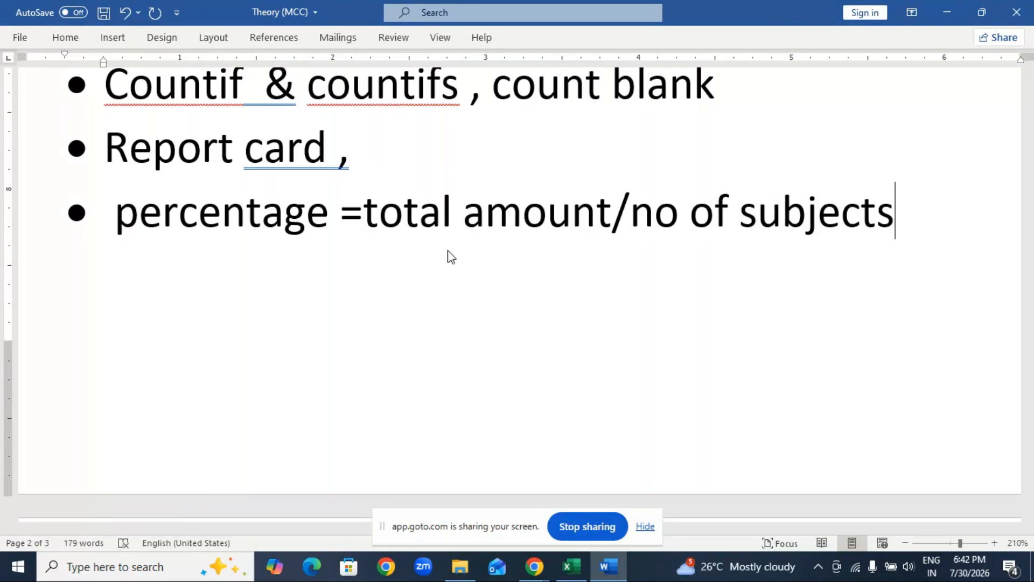
{"action": "type", "text": "--? enter"}
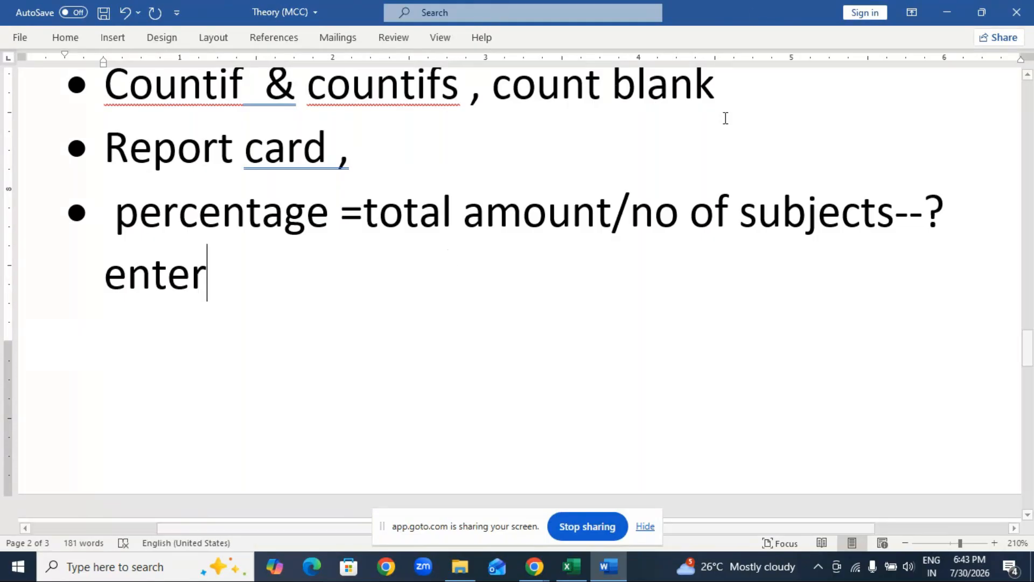
Append a right arrow and the word "enter" to the percentage formula bullet.
{"action": "left_click", "coordinate": [966, 204]}
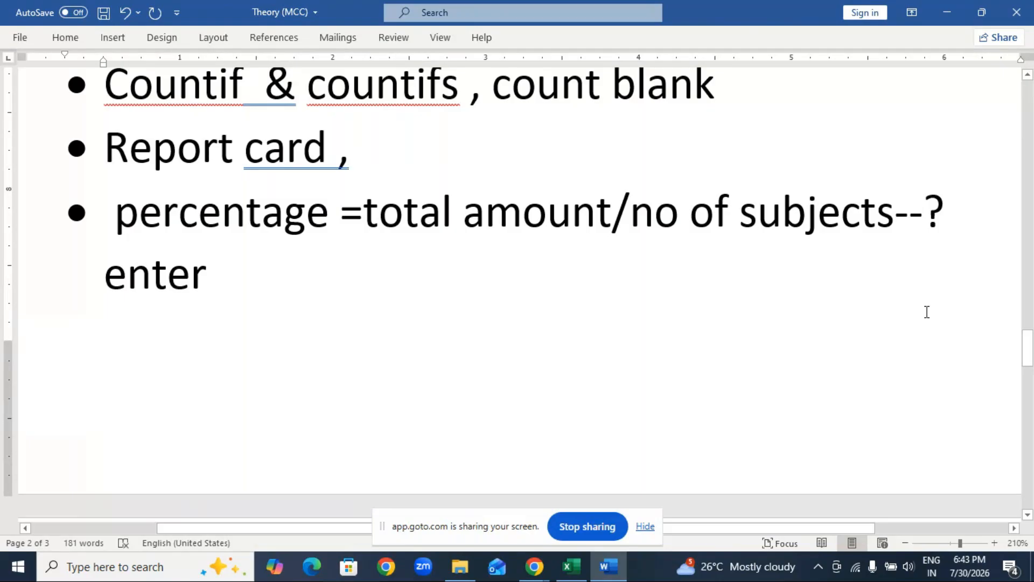
{"action": "key", "text": "BackSpace"}
{"action": "type", "text": ">"}
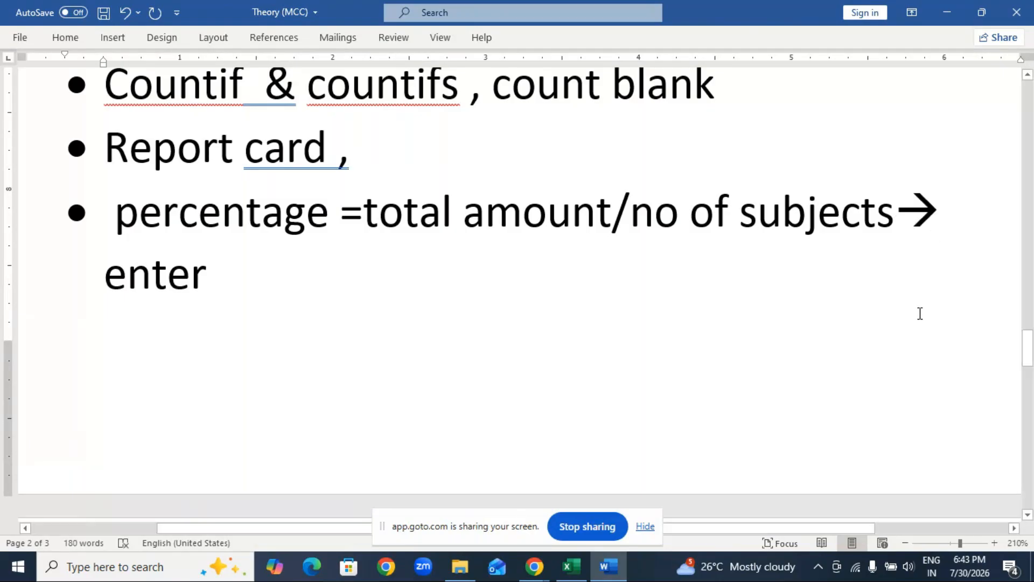
Switch back to the Book1 workbook in Excel and clear the totals in G2 to G11 and the marks in B2 to F11.
{"action": "left_click", "coordinate": [573, 568]}
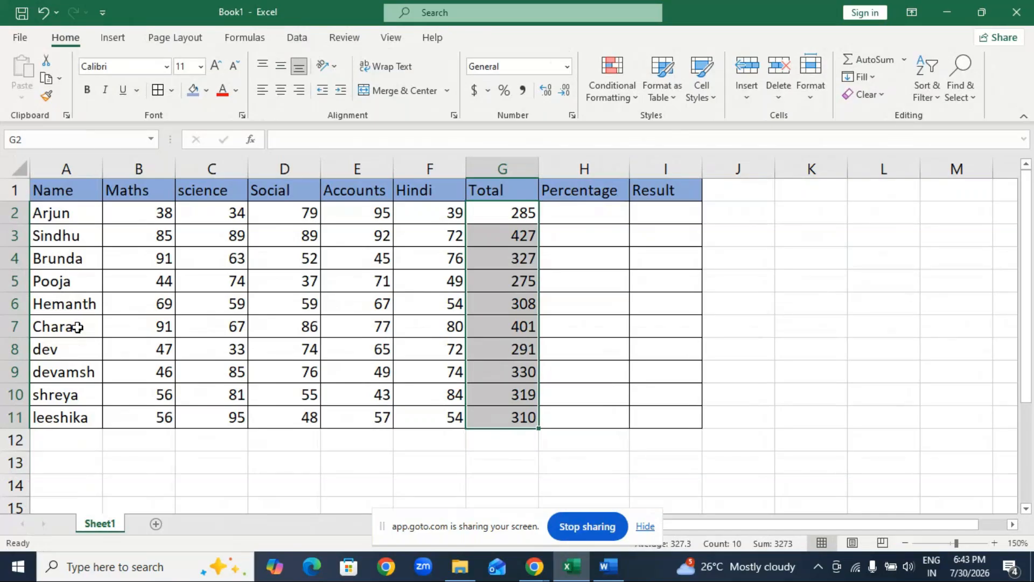
{"action": "key", "text": "Delete"}
{"action": "left_click_drag", "start_coordinate": [139, 214], "coordinate": [434, 416]}
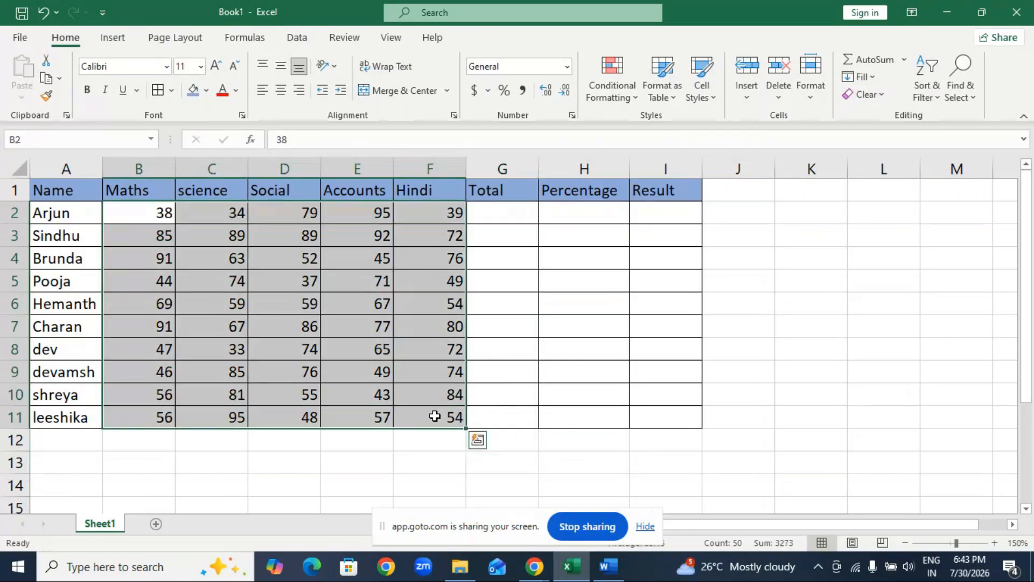
{"action": "key", "text": "Delete"}
Generate random marks again by entering =RANDBETWEEN(30,95) in B2 and filling it across and down to F11.
{"action": "left_click", "coordinate": [144, 217]}
{"action": "left_click", "coordinate": [151, 219]}
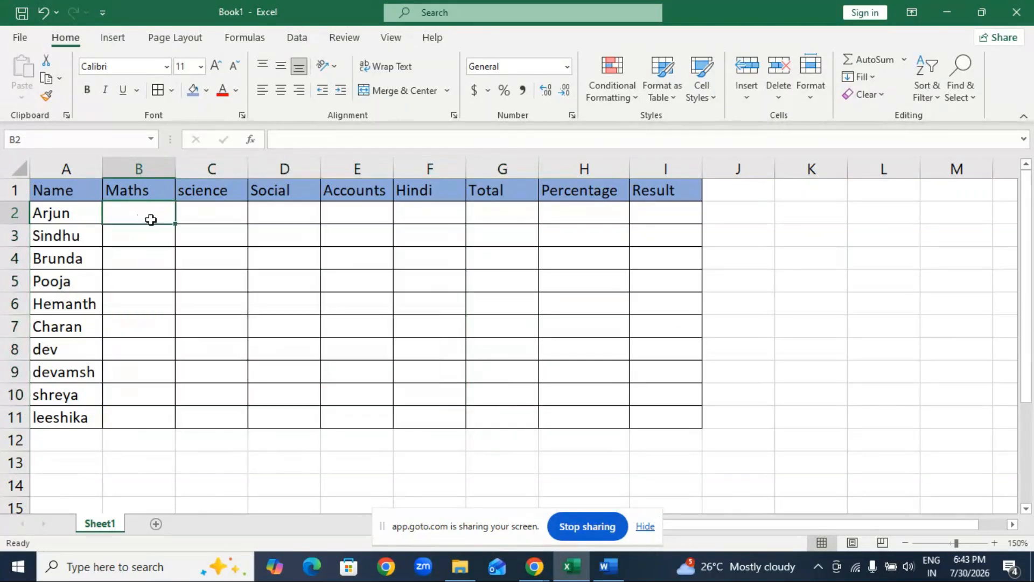
{"action": "type", "text": "="}
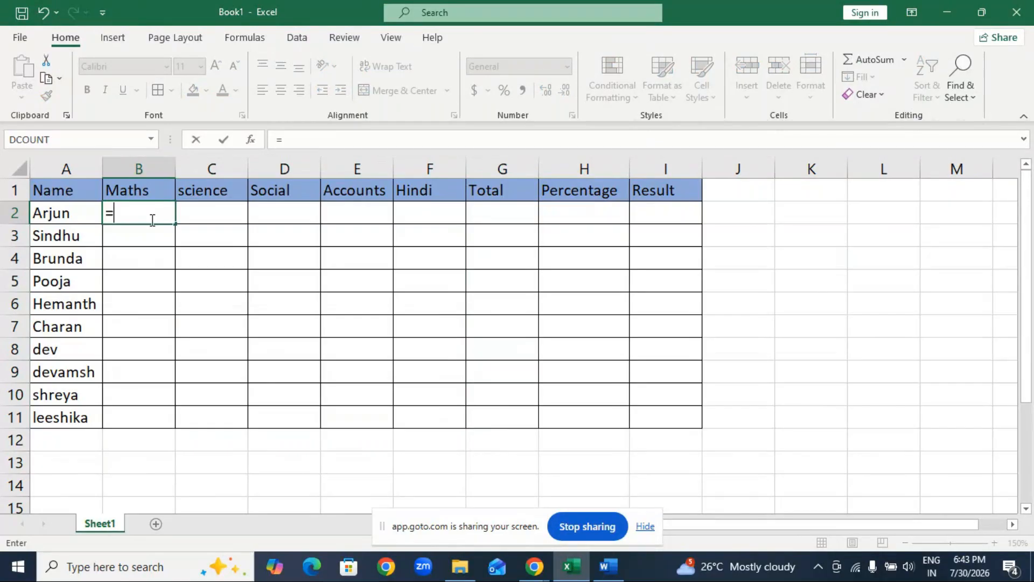
{"action": "type", "text": "randbetween"}
{"action": "key", "text": "Tab"}
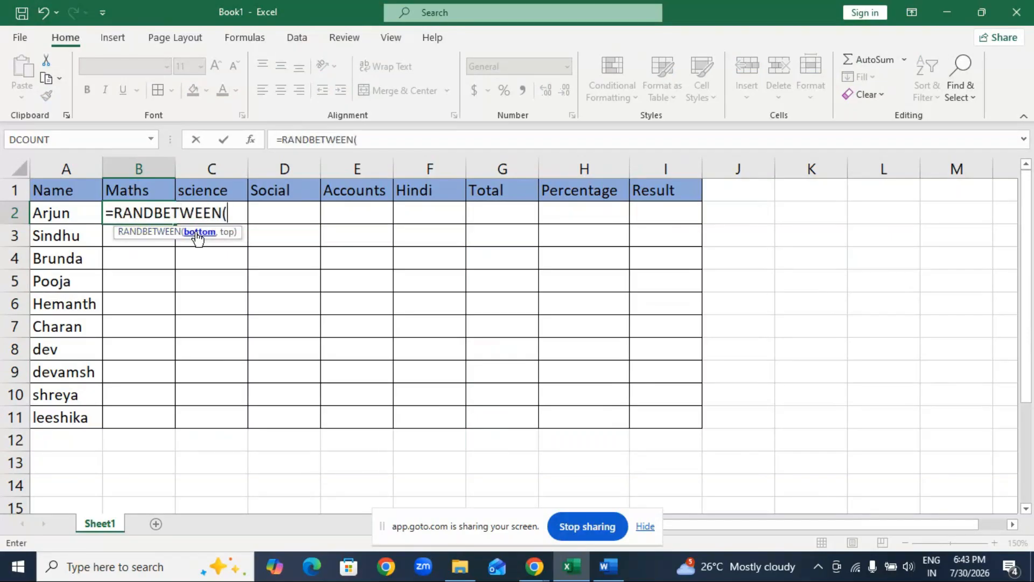
{"action": "type", "text": "30,95)"}
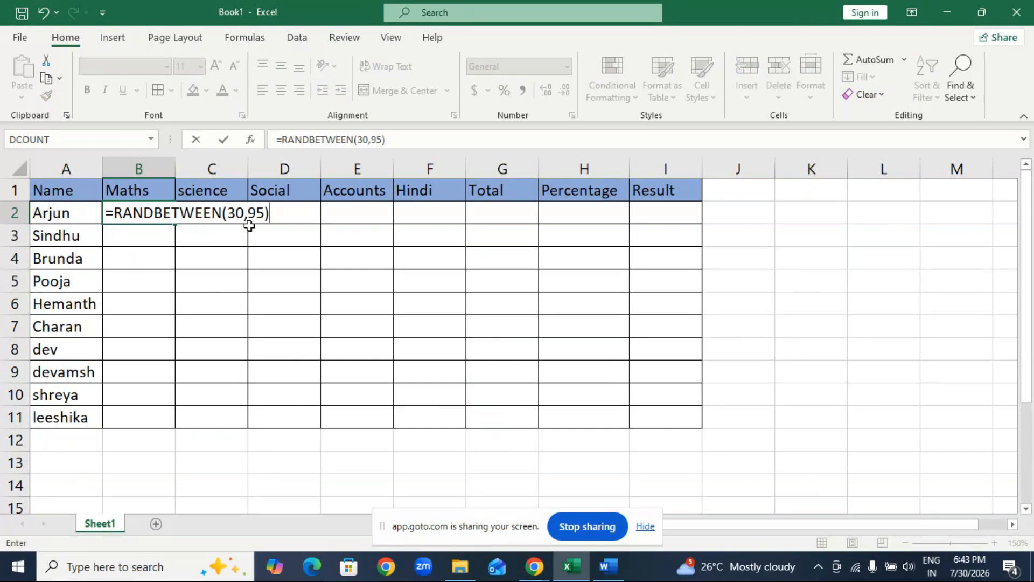
{"action": "key", "text": "Return"}
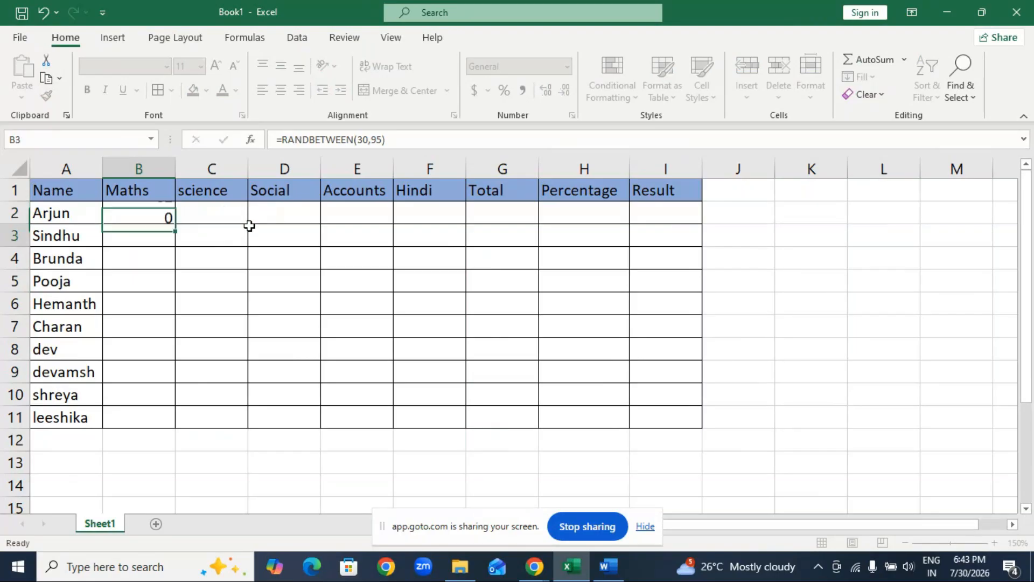
{"action": "left_click", "coordinate": [132, 211]}
{"action": "left_click_drag", "start_coordinate": [174, 224], "coordinate": [469, 423]}
{"action": "left_click", "coordinate": [498, 262]}
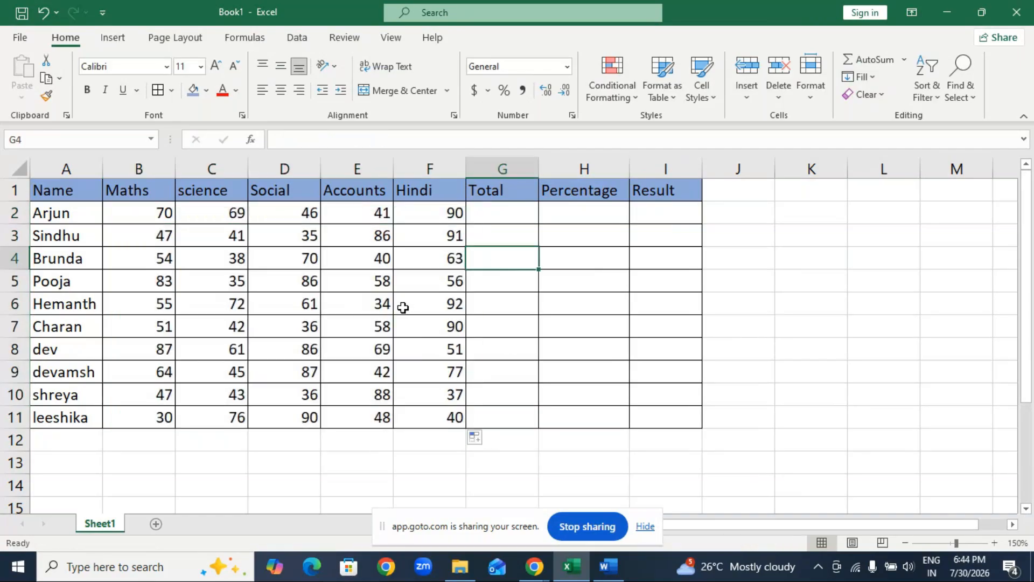
{"action": "type", "text": "l"}
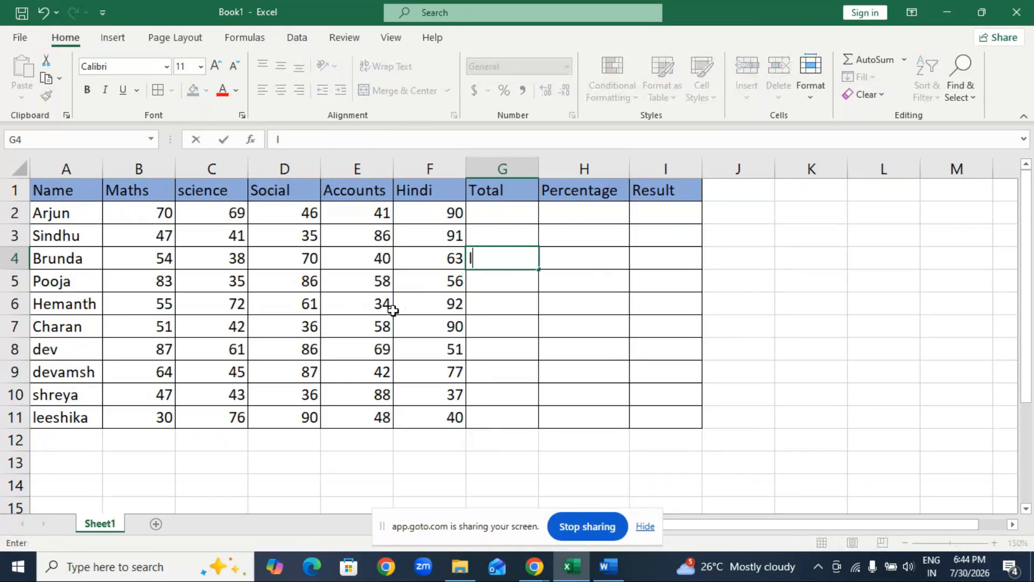
Recalculate the random marks a few times and clear the stray letter from G4.
{"action": "key", "text": "Return"}
{"action": "left_click", "coordinate": [471, 258]}
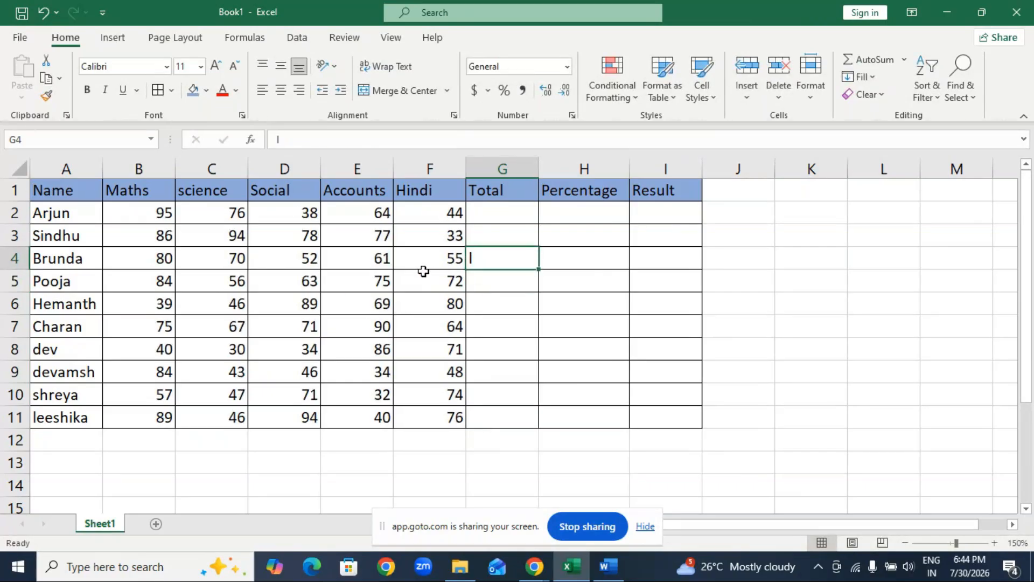
{"action": "key", "text": "Return"}
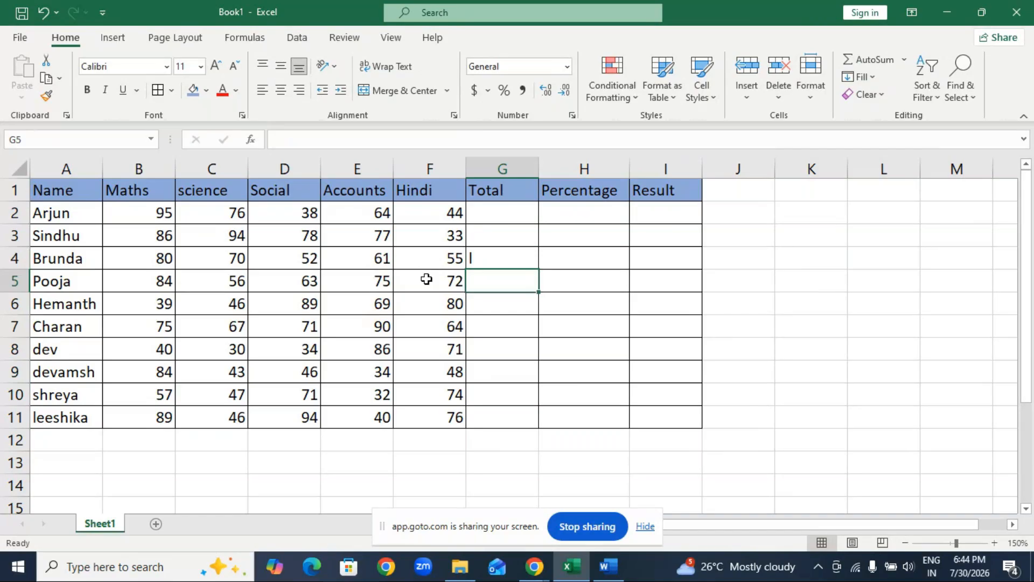
{"action": "key", "text": "F9"}
{"action": "key", "text": "F9"}
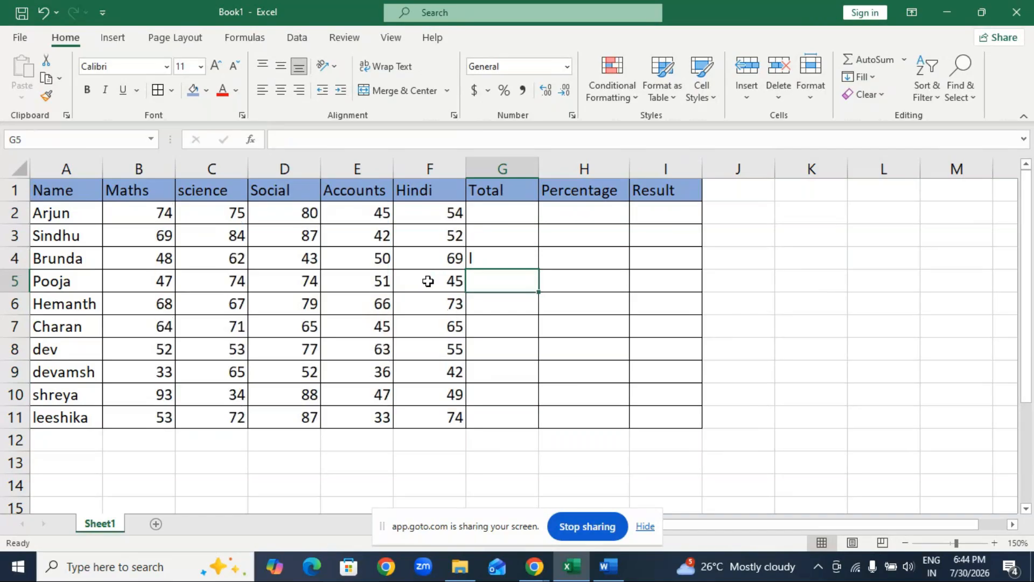
{"action": "left_click", "coordinate": [503, 254]}
{"action": "key", "text": "Delete"}
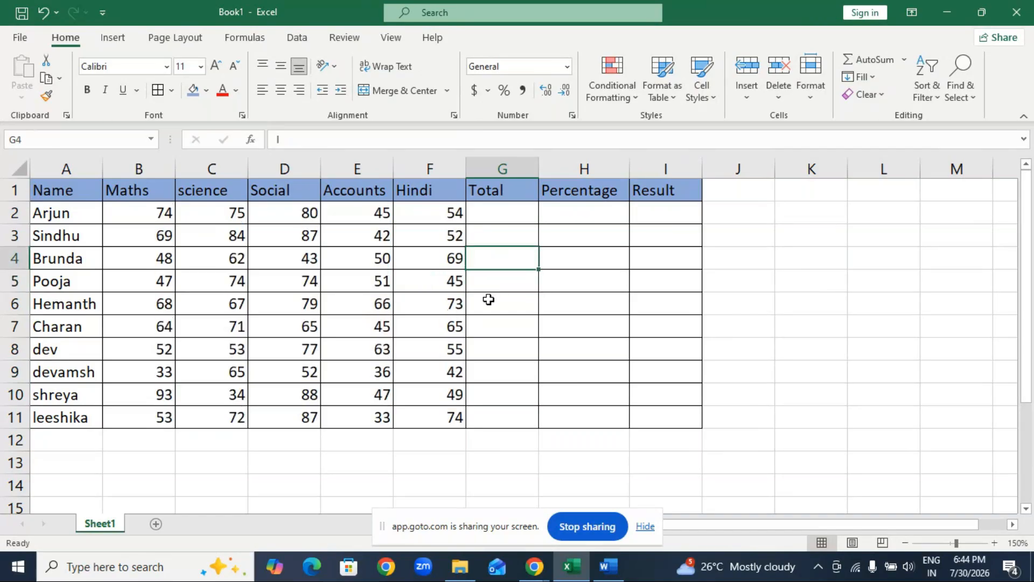
{"action": "key", "text": "Return"}
{"action": "key", "text": "Return"}
Replace the RANDBETWEEN formulas in B2 to F11 with fixed marks by copying the range and pasting it over itself as values.
{"action": "left_click_drag", "start_coordinate": [139, 205], "coordinate": [431, 418]}
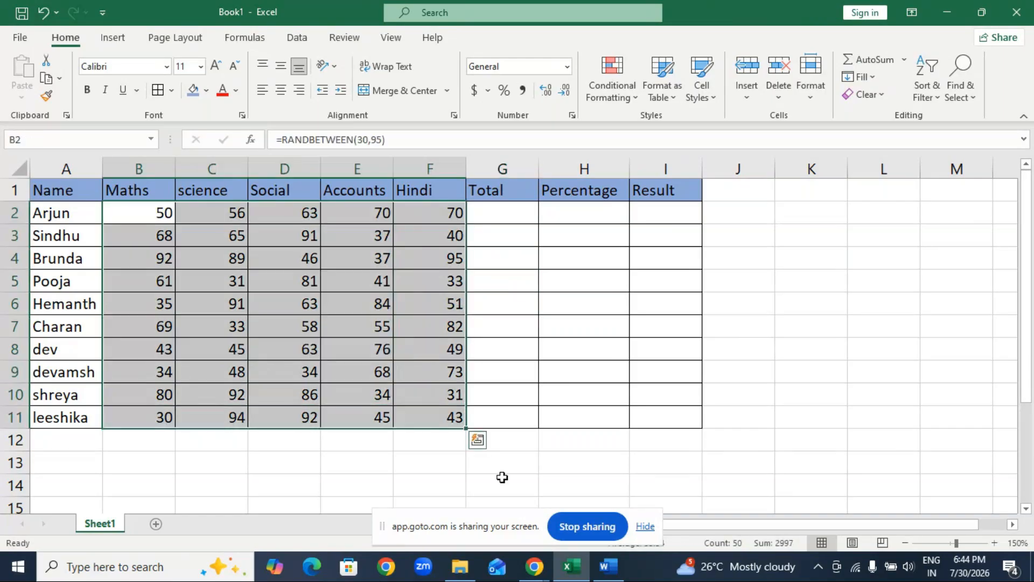
{"action": "key", "text": "ctrl+c"}
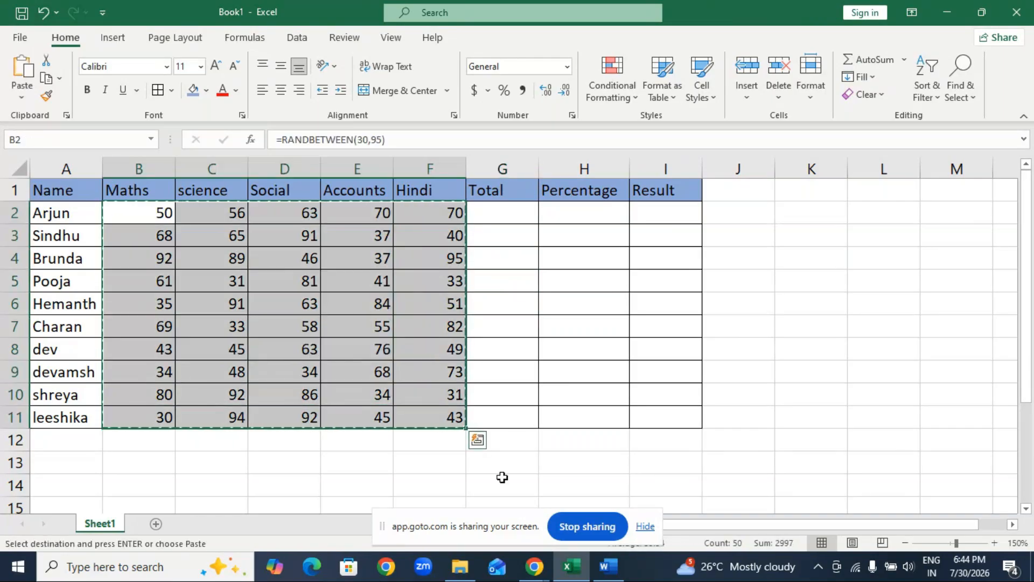
{"action": "key", "text": "ctrl+v"}
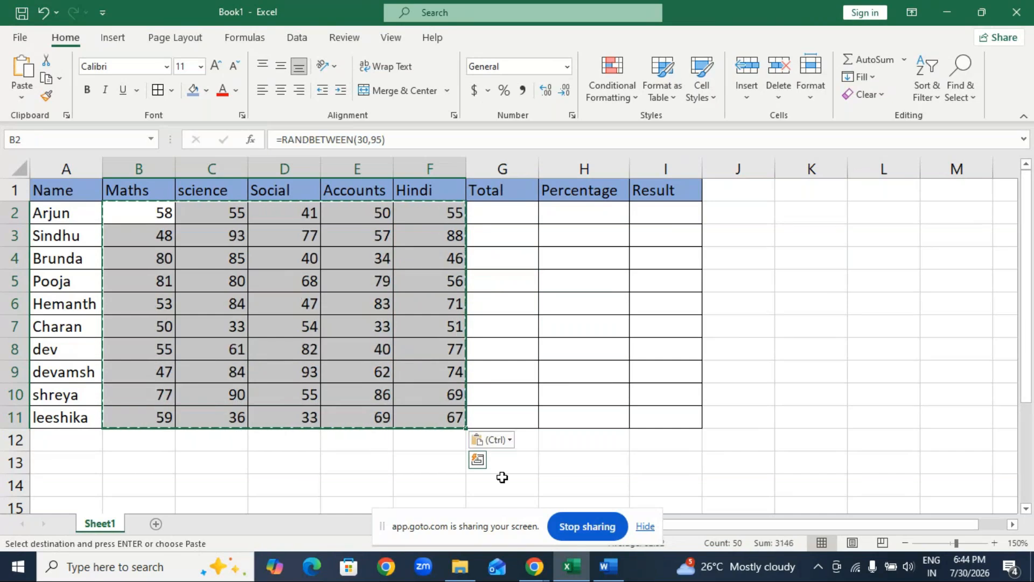
{"action": "left_click", "coordinate": [509, 442]}
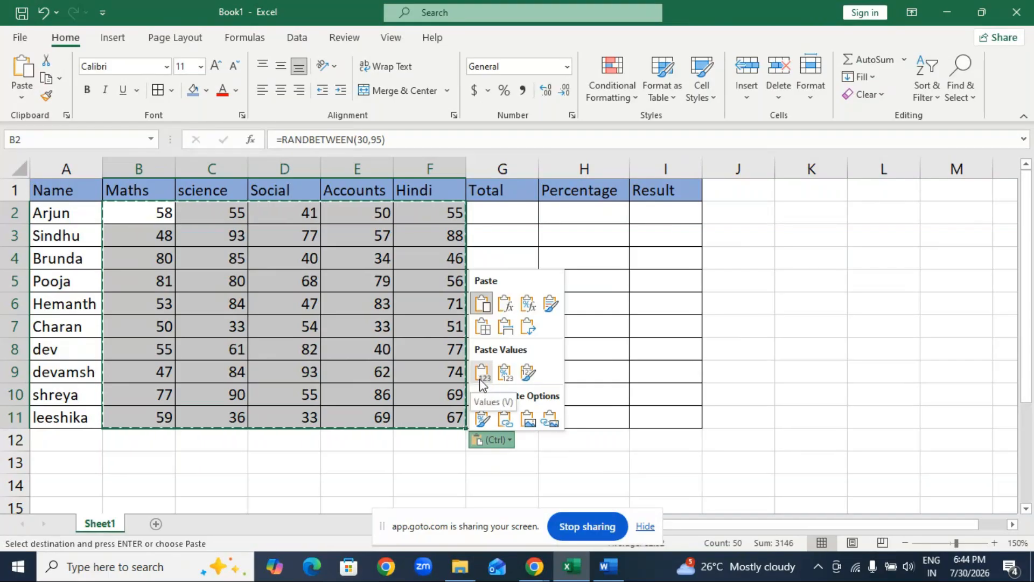
{"action": "left_click", "coordinate": [482, 375]}
{"action": "key", "text": "Escape"}
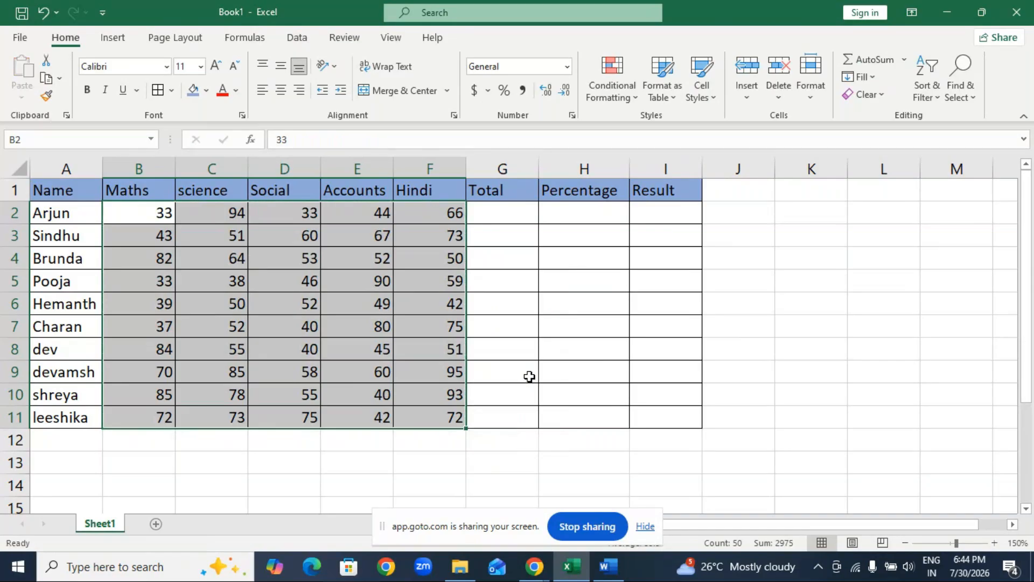
Examine the marks cells, including B2, to check whether they hold plain values or formulas.
{"action": "left_click", "coordinate": [333, 282]}
{"action": "key", "text": "Up"}
{"action": "key", "text": "Up"}
{"action": "key", "text": "Up"}
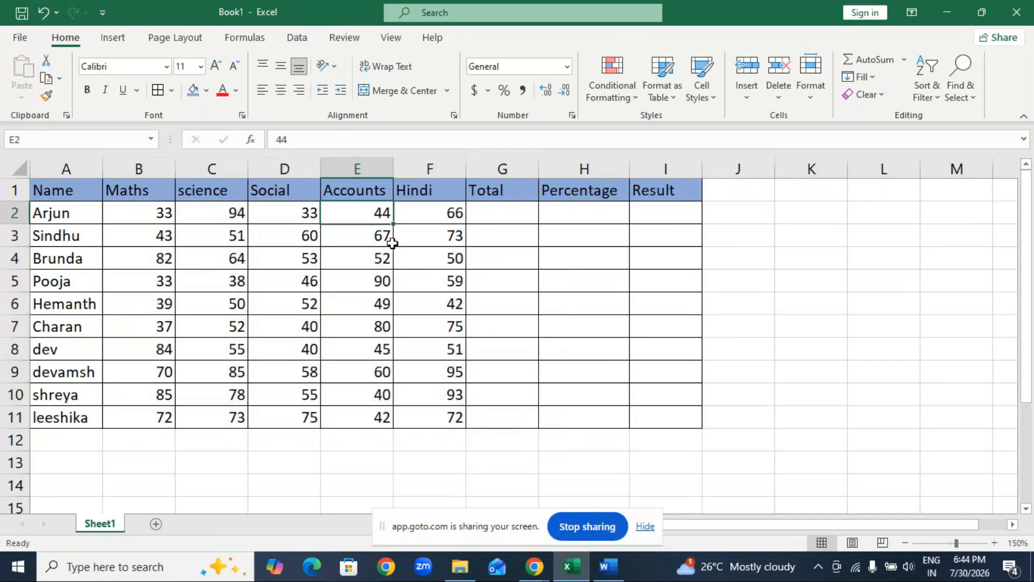
{"action": "key", "text": "Left"}
{"action": "key", "text": "Left"}
{"action": "key", "text": "Left"}
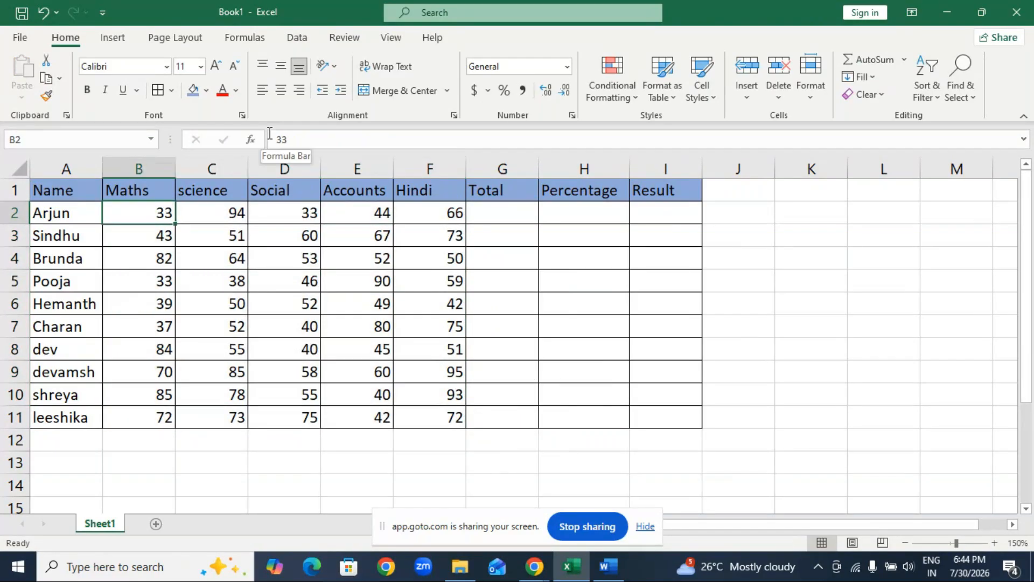
{"action": "left_click_drag", "start_coordinate": [275, 140], "coordinate": [318, 141]}
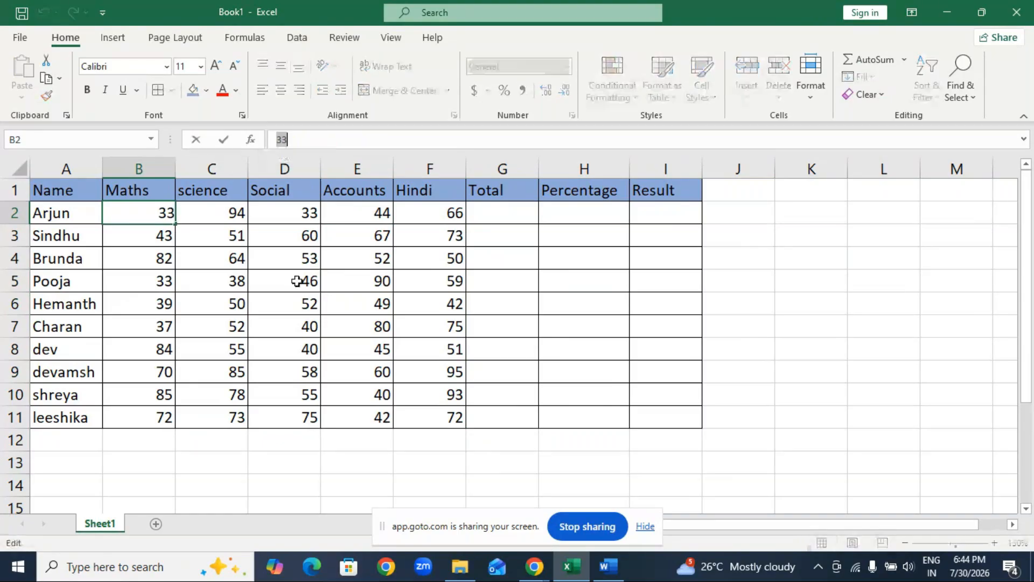
{"action": "left_click", "coordinate": [327, 301]}
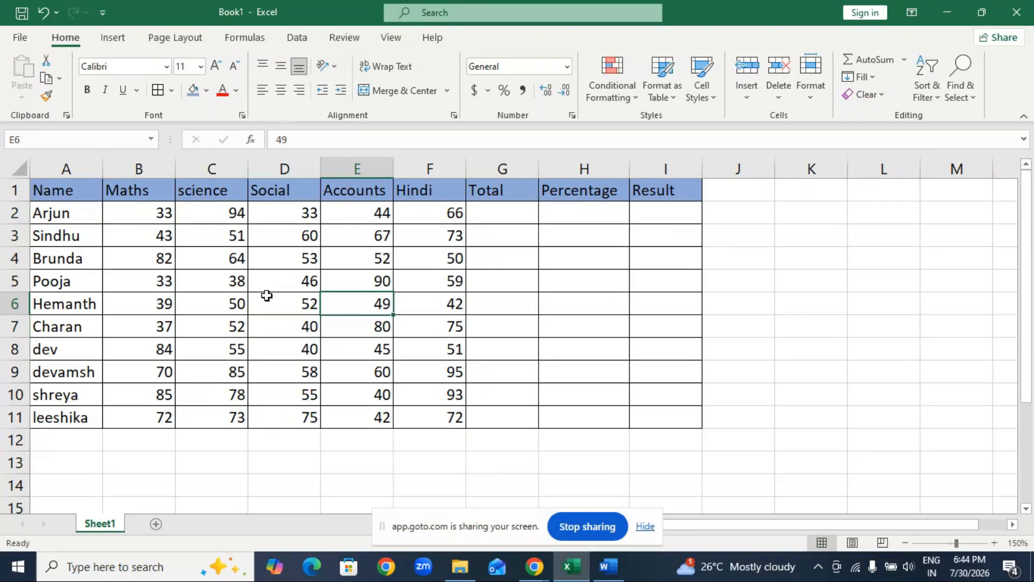
Calculate the totals by entering =SUM(B2:F2) in G2 and filling it down to G11.
{"action": "left_click", "coordinate": [495, 215]}
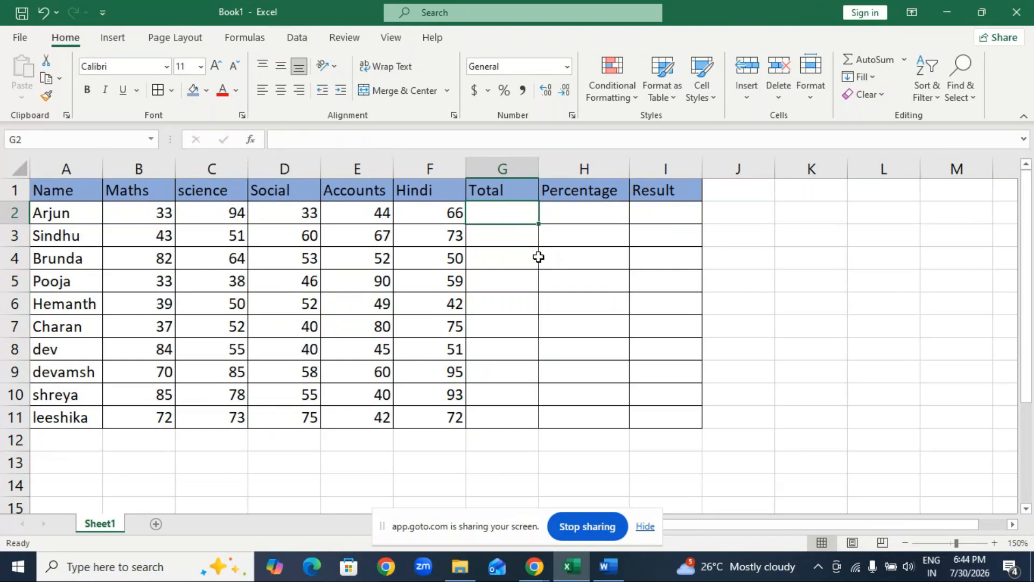
{"action": "key", "text": "alt+equal"}
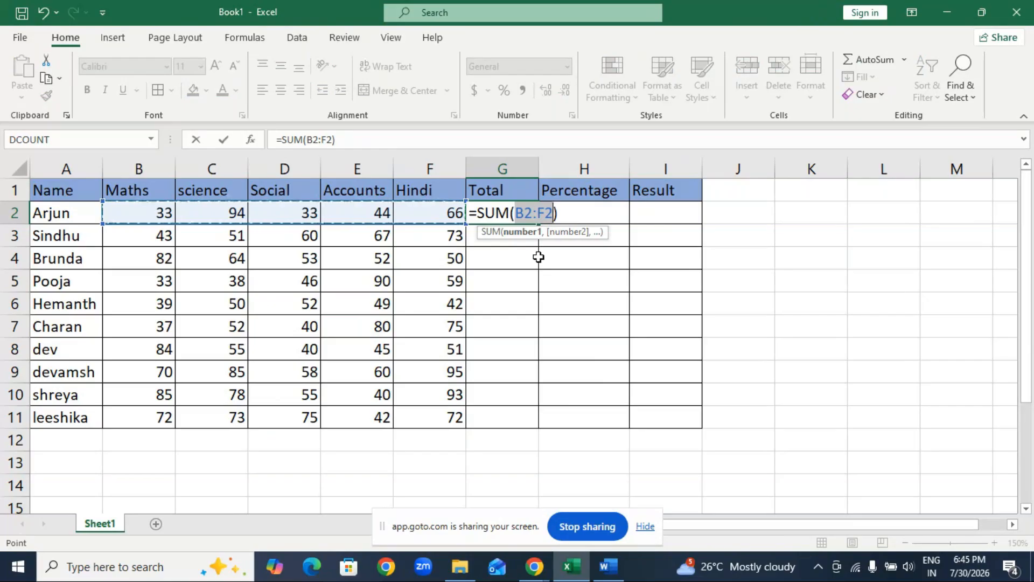
{"action": "key", "text": "Return"}
{"action": "left_click", "coordinate": [501, 220]}
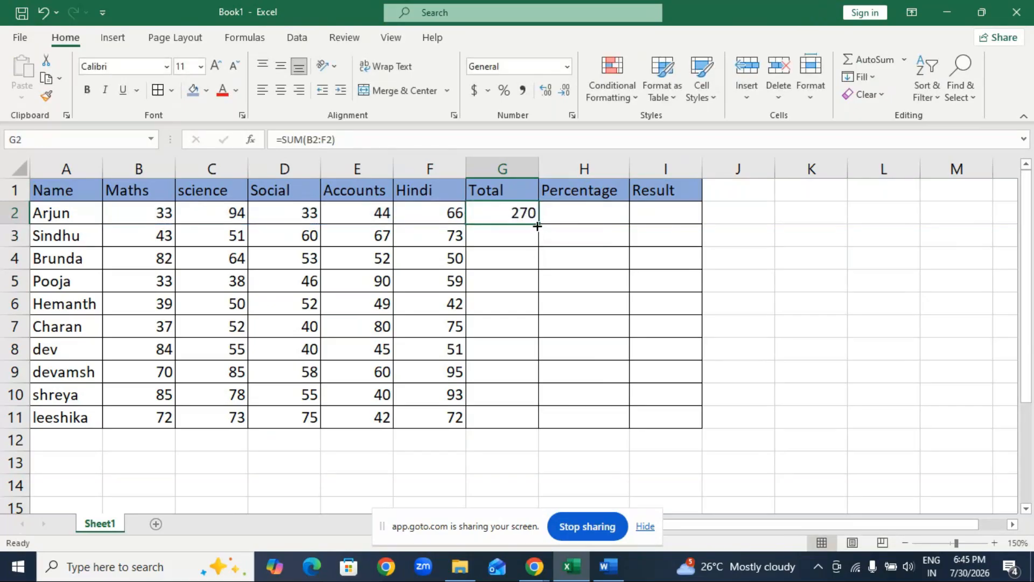
{"action": "double_click", "coordinate": [538, 223]}
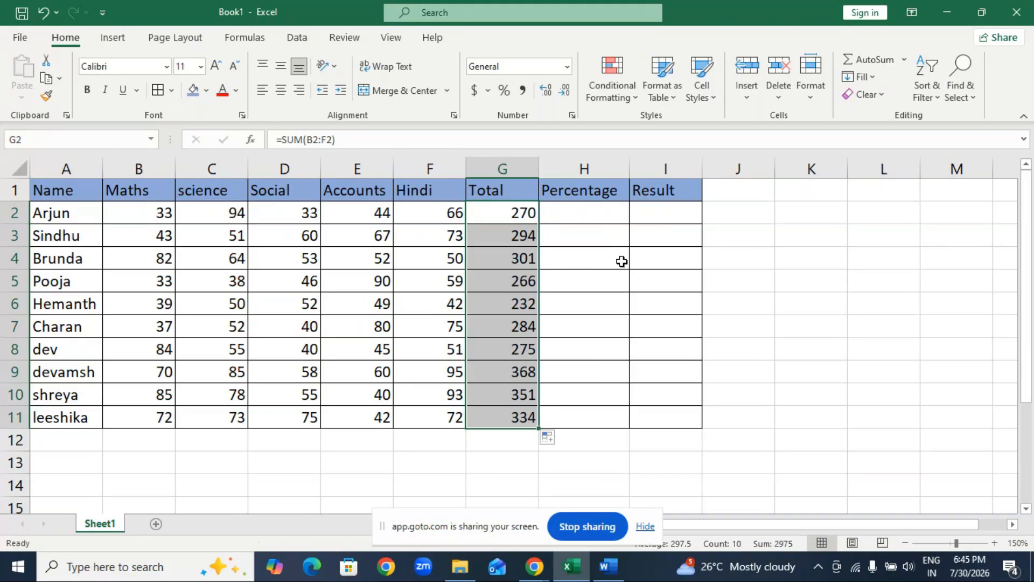
{"action": "left_click", "coordinate": [573, 216]}
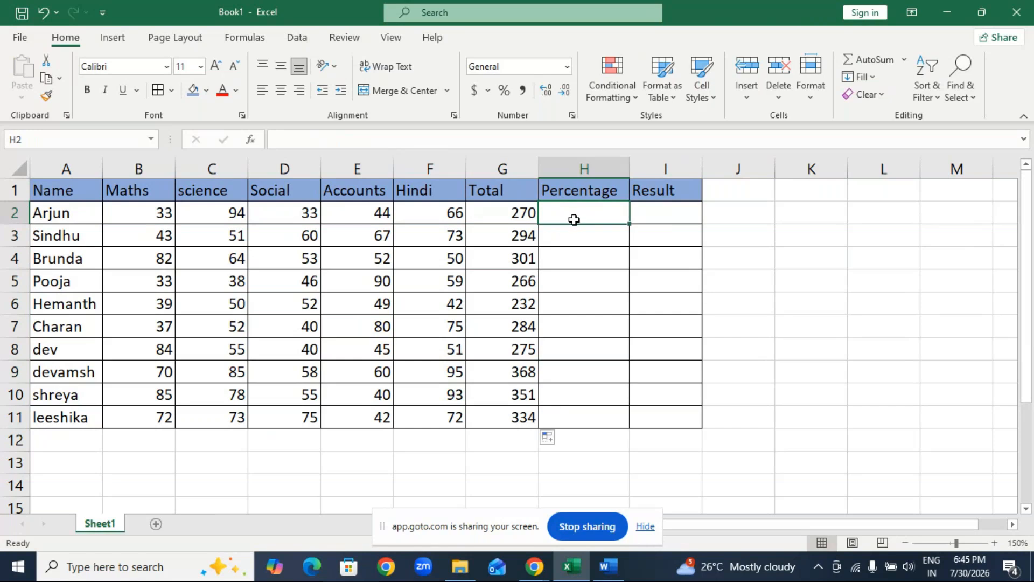
{"action": "type", "text": "="}
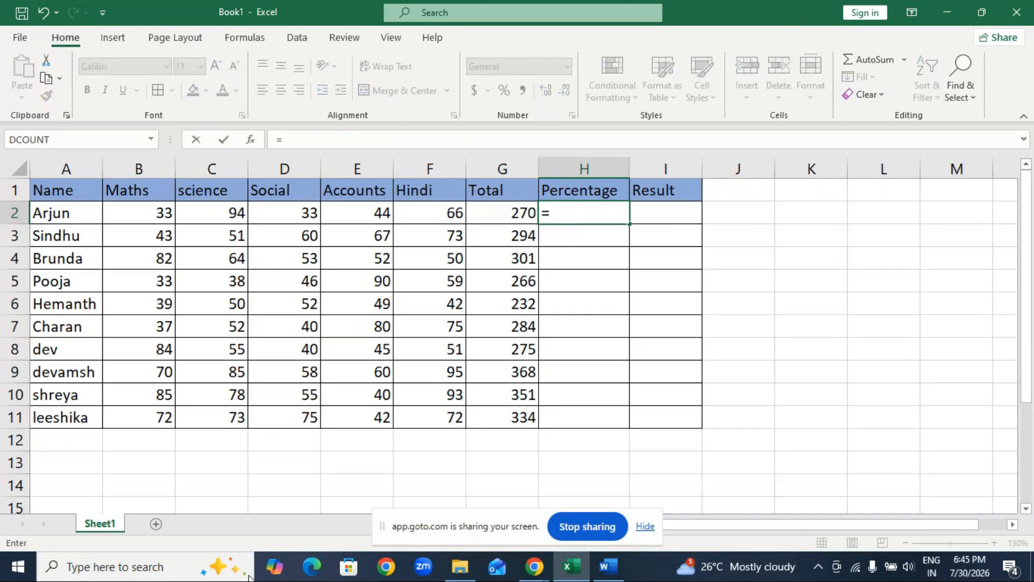
{"action": "left_click", "coordinate": [272, 480]}
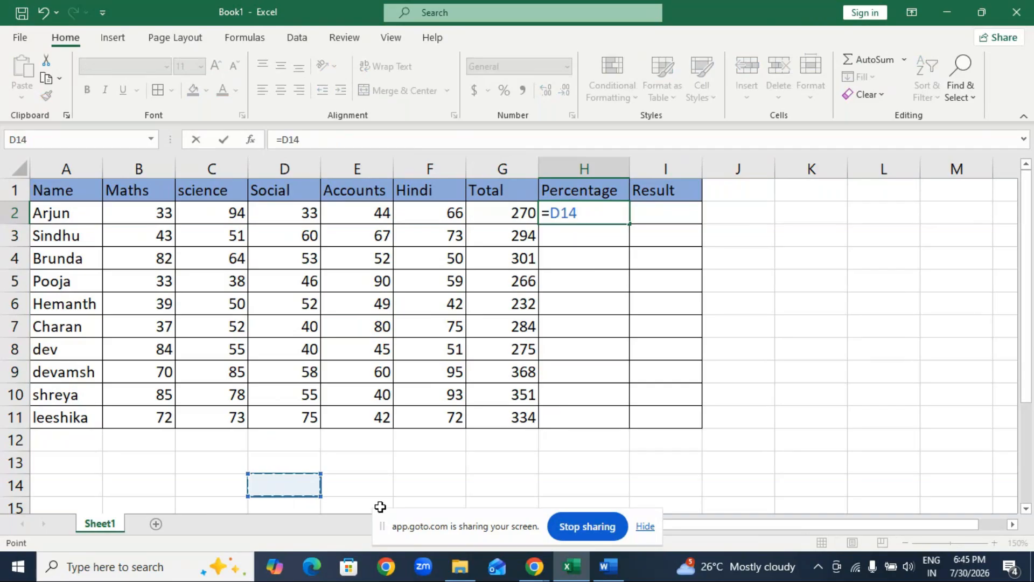
{"action": "key", "text": "Escape"}
Note the percentage formula below the table by entering "total /no of subjects" in E13.
{"action": "left_click", "coordinate": [338, 468]}
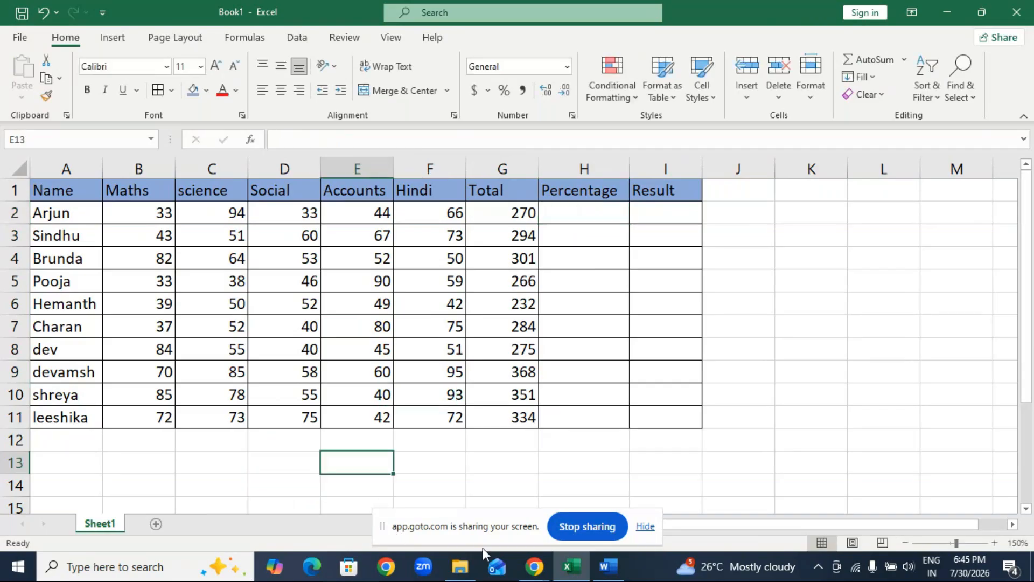
{"action": "type", "text": "total "}
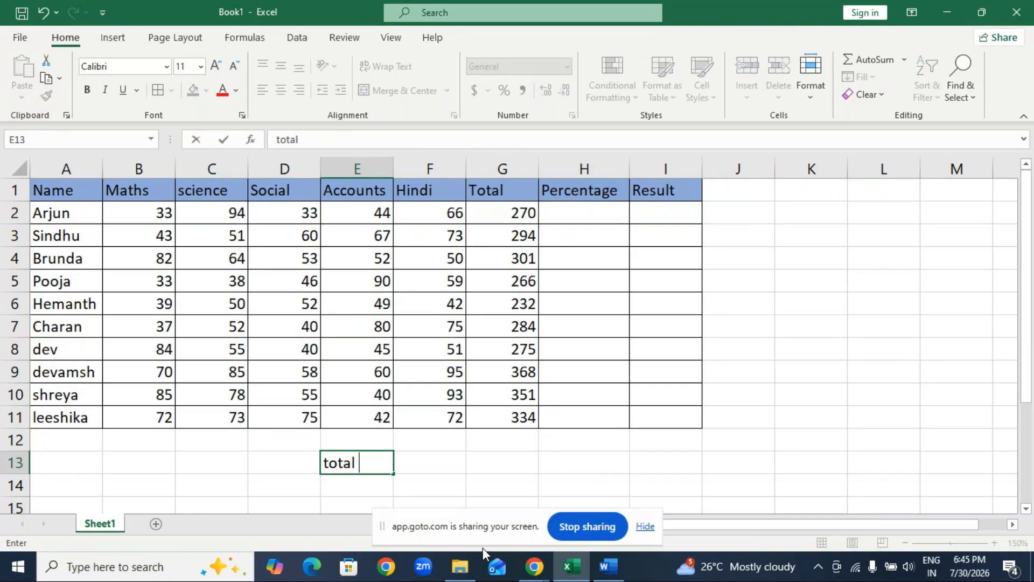
{"action": "type", "text": "/no of "}
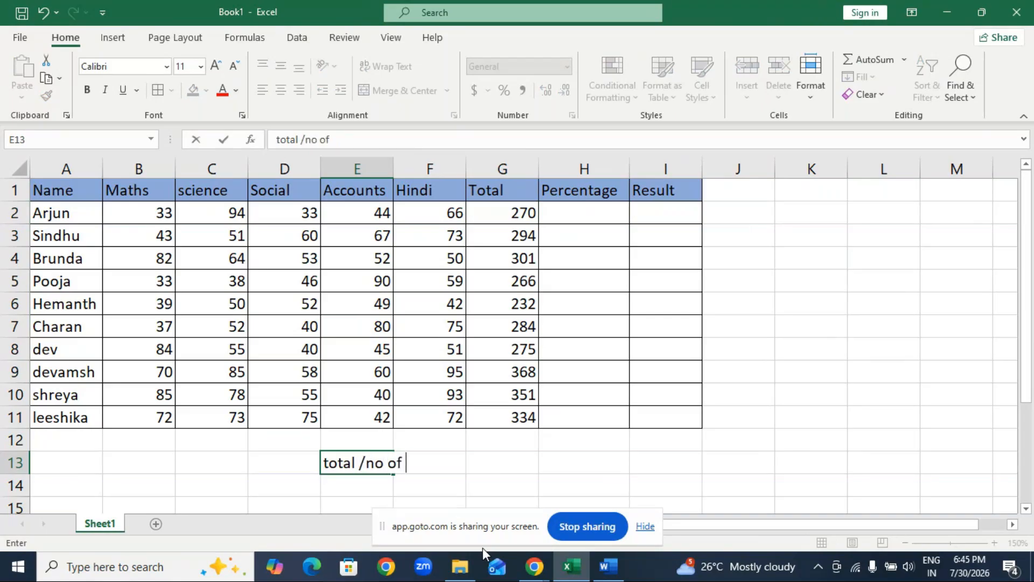
{"action": "type", "text": "subjects"}
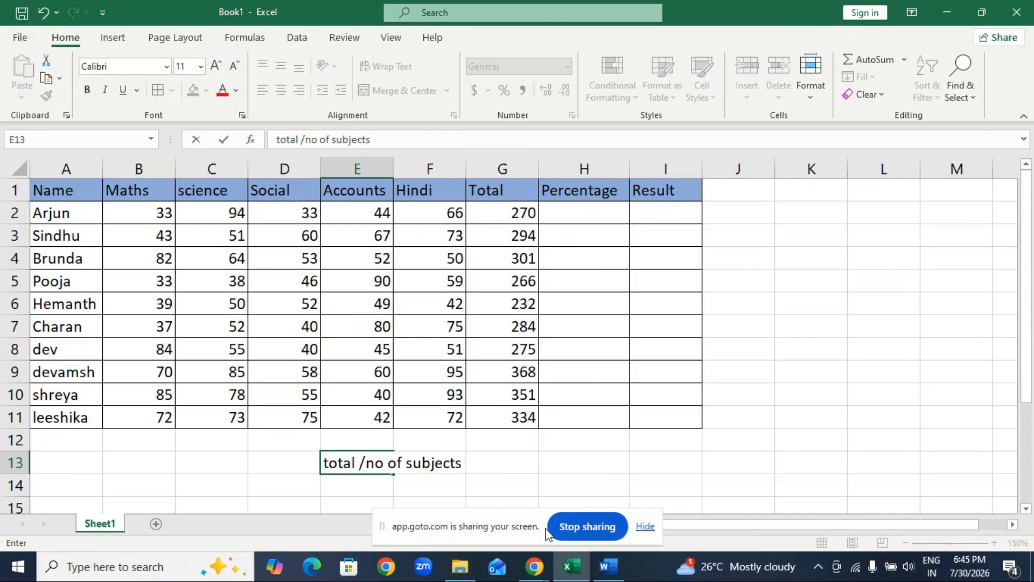
{"action": "left_click", "coordinate": [563, 460]}
{"action": "left_click_drag", "start_coordinate": [334, 455], "coordinate": [464, 441]}
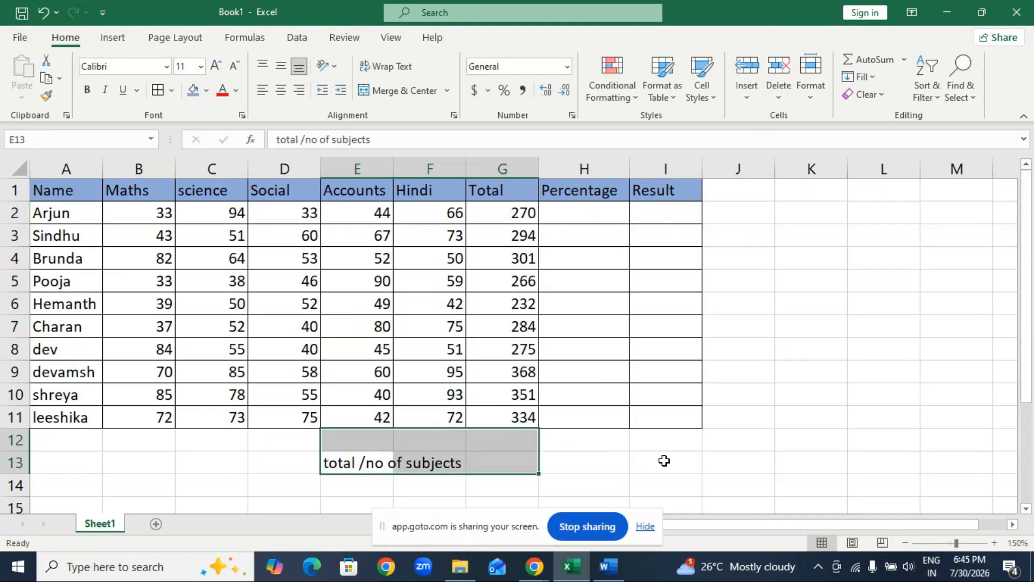
{"action": "left_click", "coordinate": [665, 460]}
Calculate the first student's percentage in H2 with =G2/500 and format the cell as a percentage.
{"action": "left_click", "coordinate": [561, 213]}
{"action": "type", "text": "="}
{"action": "left_click", "coordinate": [522, 210]}
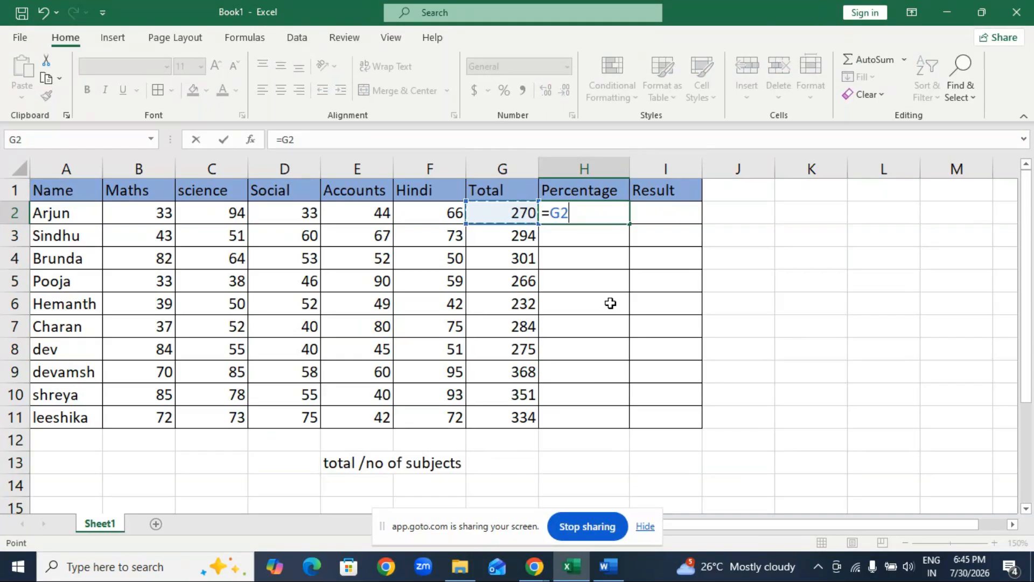
{"action": "type", "text": "/"}
{"action": "type", "text": "500"}
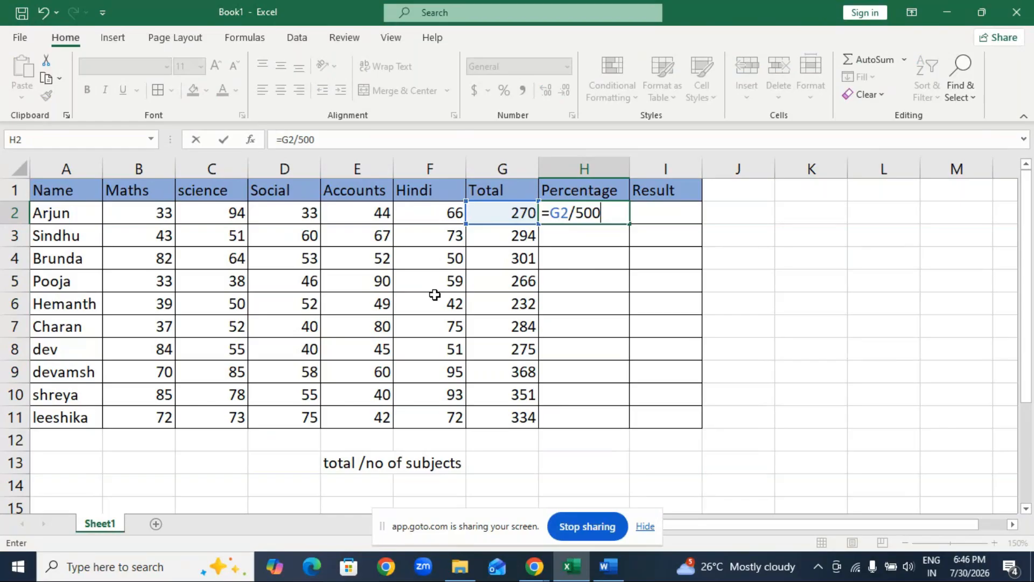
{"action": "key", "text": "Return"}
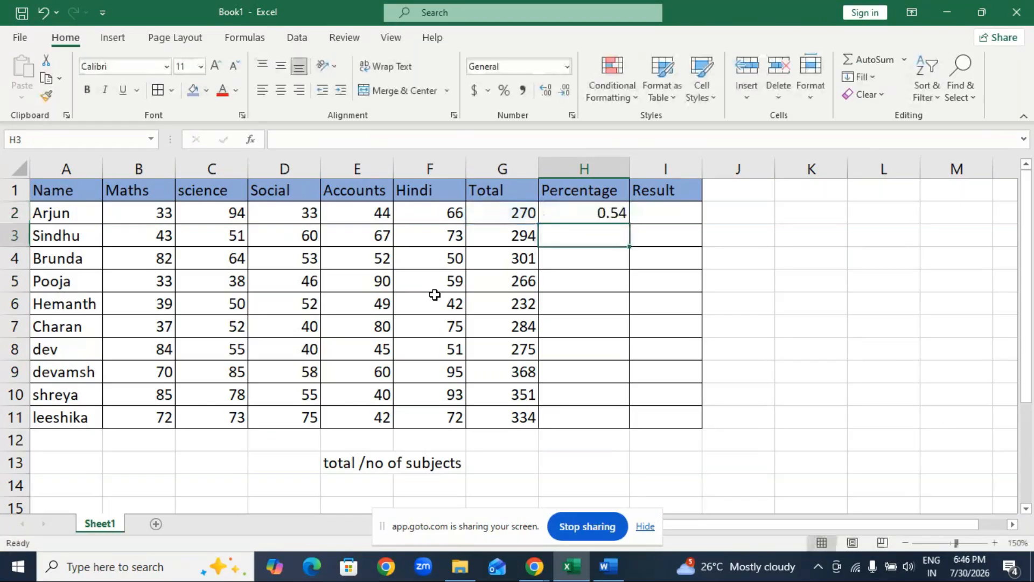
{"action": "left_click", "coordinate": [601, 212]}
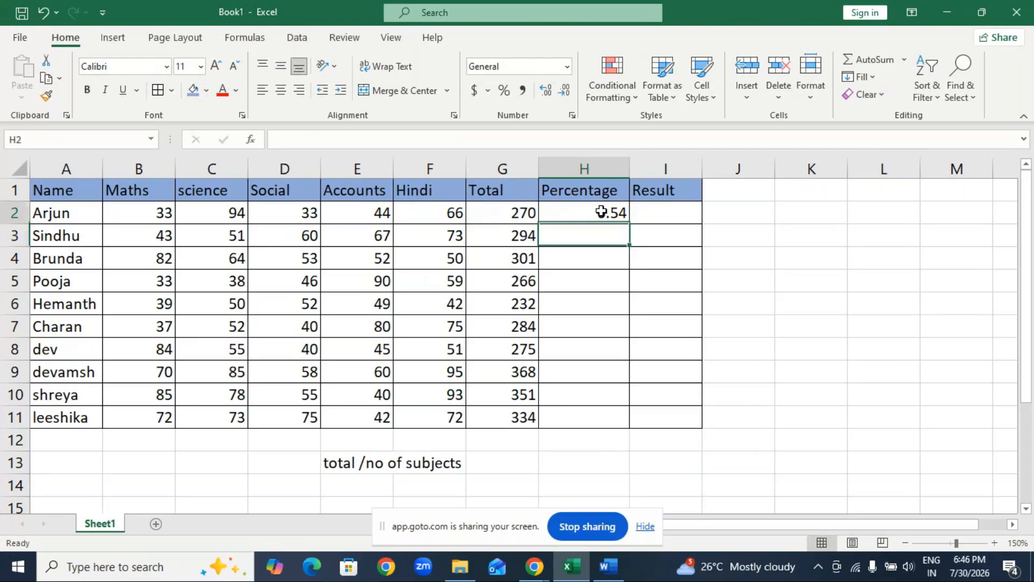
{"action": "left_click", "coordinate": [504, 90]}
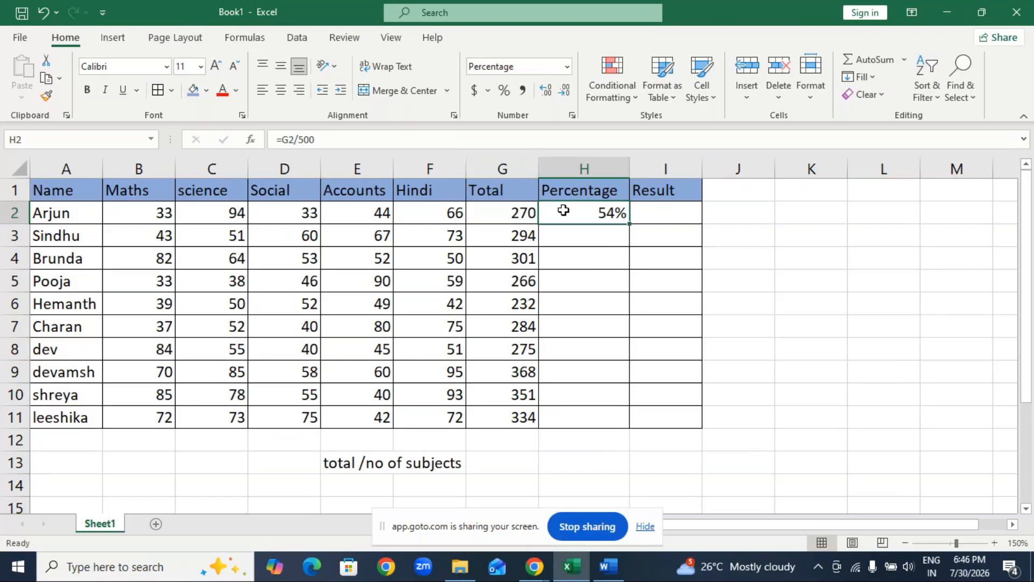
Calculate the second student's percentage in H3 with the formula =G3/500.
{"action": "left_click_drag", "start_coordinate": [614, 236], "coordinate": [586, 278]}
{"action": "left_click", "coordinate": [617, 243]}
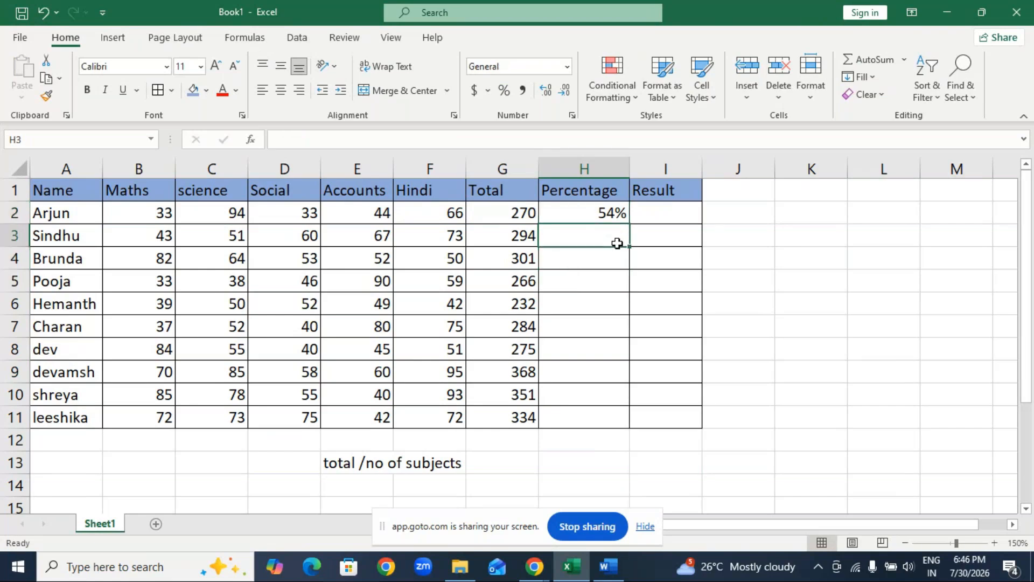
{"action": "type", "text": "="}
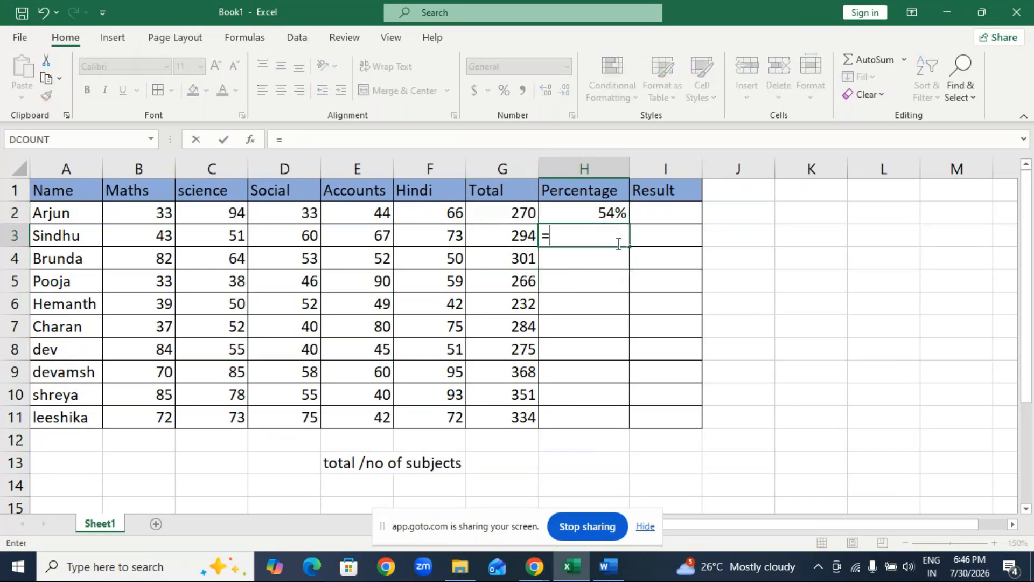
{"action": "left_click", "coordinate": [495, 236]}
{"action": "type", "text": "/"}
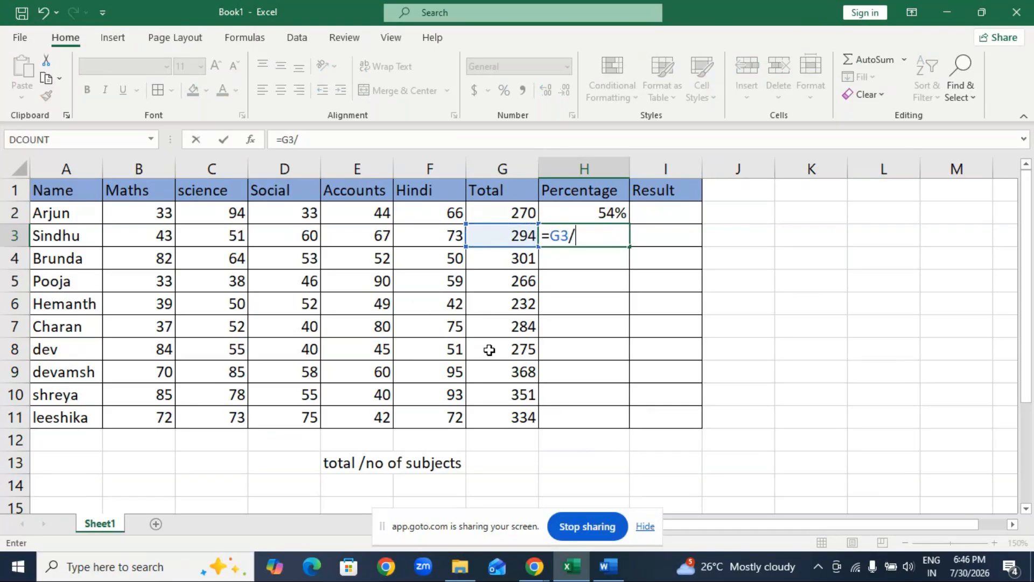
{"action": "type", "text": "500"}
{"action": "key", "text": "Return"}
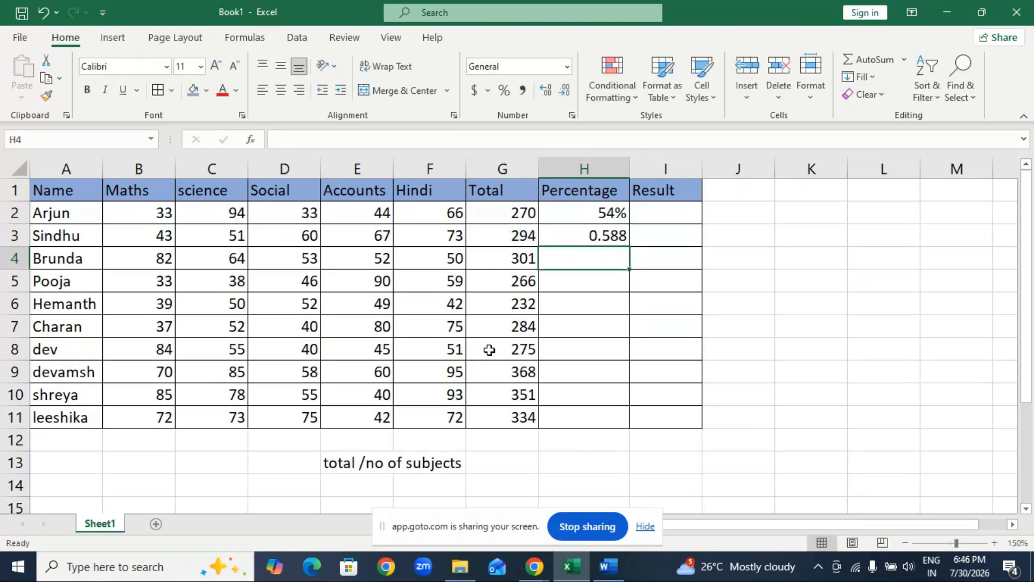
{"action": "left_click", "coordinate": [608, 241]}
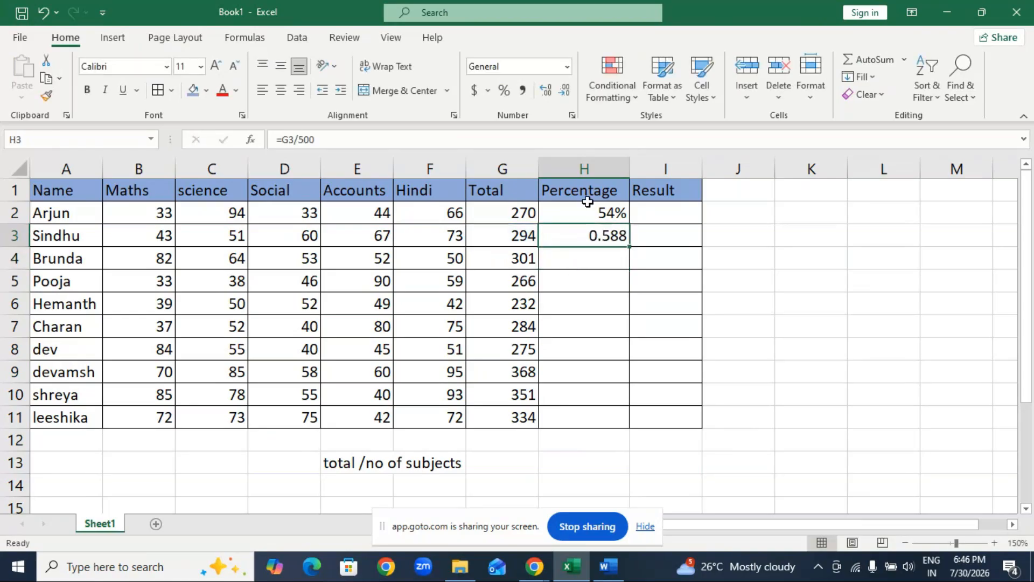
Format H3 as a percentage and fill its formula down to H11.
{"action": "key", "text": "ctrl+shift+5"}
{"action": "left_click_drag", "start_coordinate": [630, 247], "coordinate": [632, 425]}
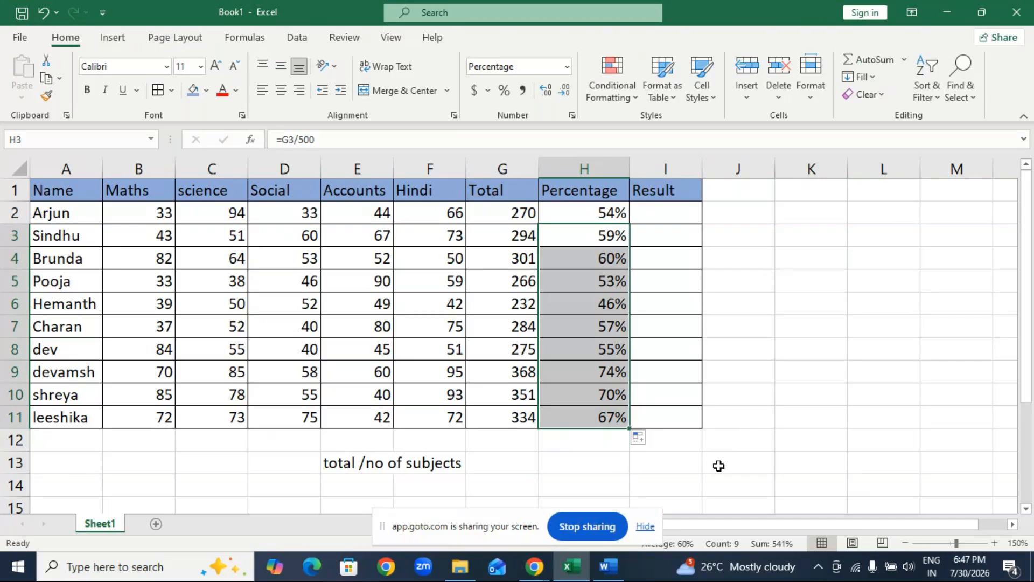
Review the student names, subject marks, totals and percentages column by column.
{"action": "left_click_drag", "start_coordinate": [89, 197], "coordinate": [76, 418]}
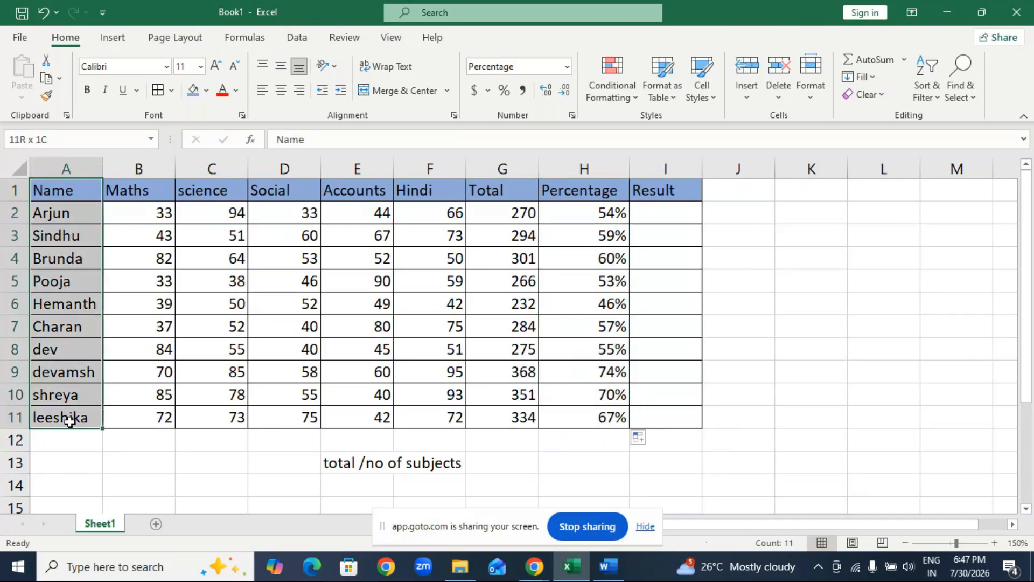
{"action": "left_click", "coordinate": [149, 210]}
{"action": "left_click_drag", "start_coordinate": [149, 210], "coordinate": [434, 409]}
{"action": "left_click_drag", "start_coordinate": [524, 213], "coordinate": [494, 419]}
{"action": "left_click_drag", "start_coordinate": [613, 215], "coordinate": [592, 419]}
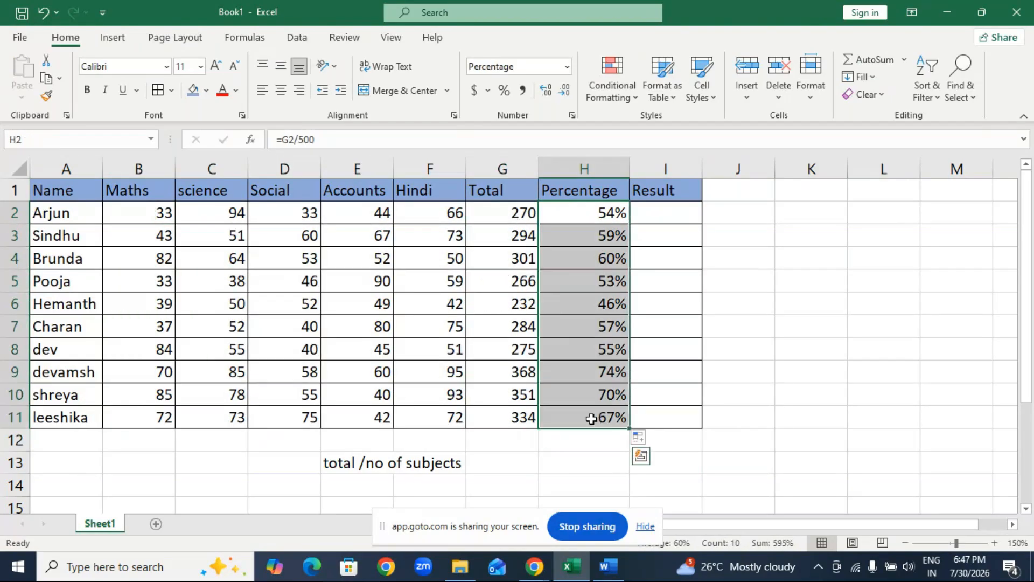
{"action": "left_click", "coordinate": [674, 212]}
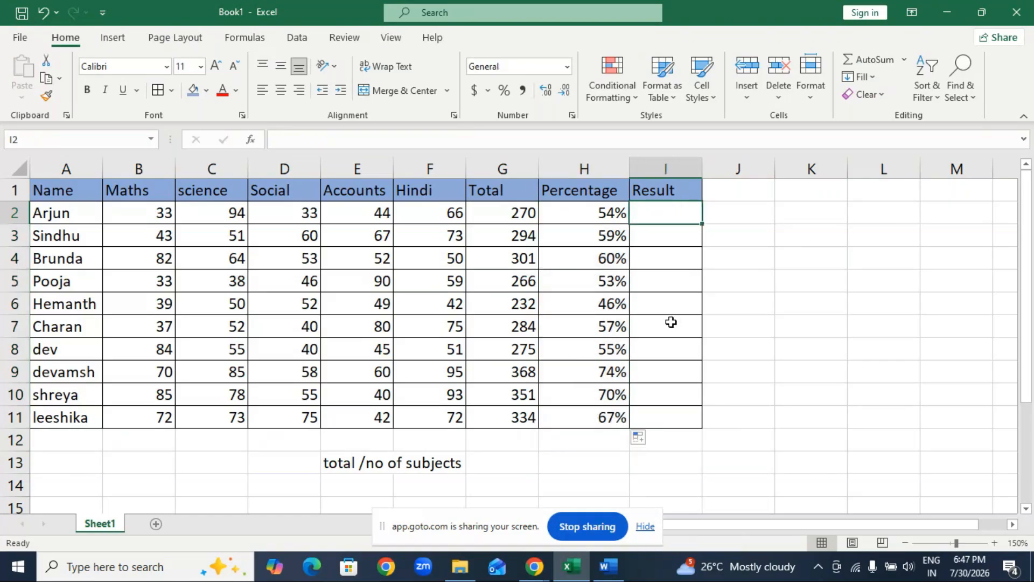
Hide the screen-sharing notice and review the Total column and the first student's percentage and total formulas.
{"action": "left_click", "coordinate": [646, 527]}
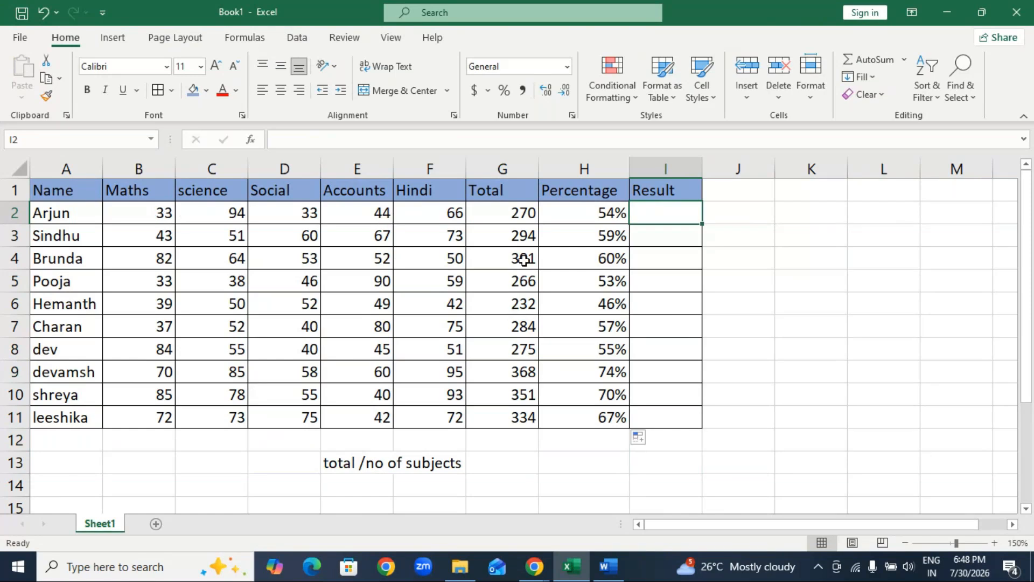
{"action": "left_click_drag", "start_coordinate": [520, 214], "coordinate": [513, 407]}
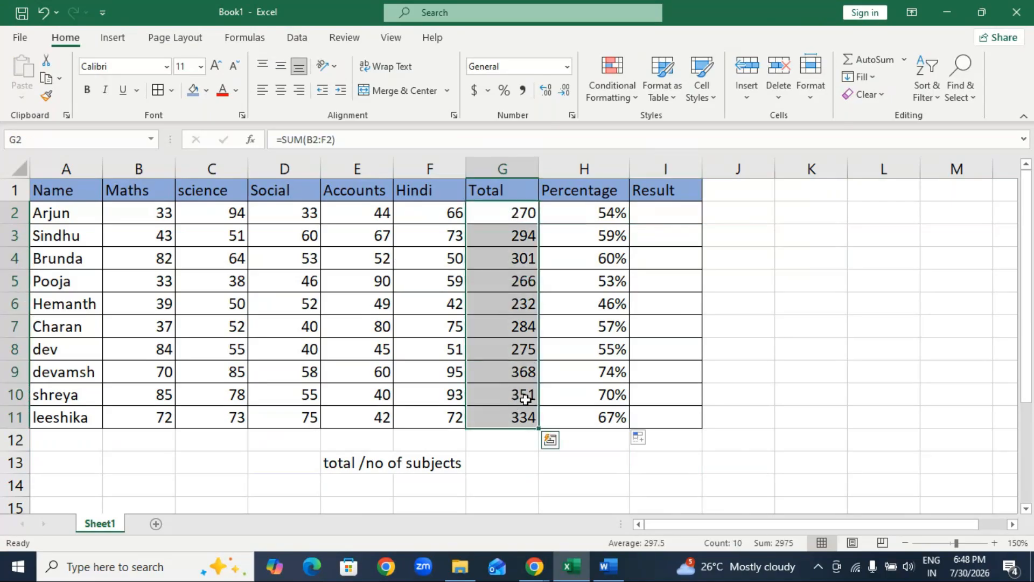
{"action": "left_click", "coordinate": [597, 215]}
{"action": "left_click", "coordinate": [515, 214]}
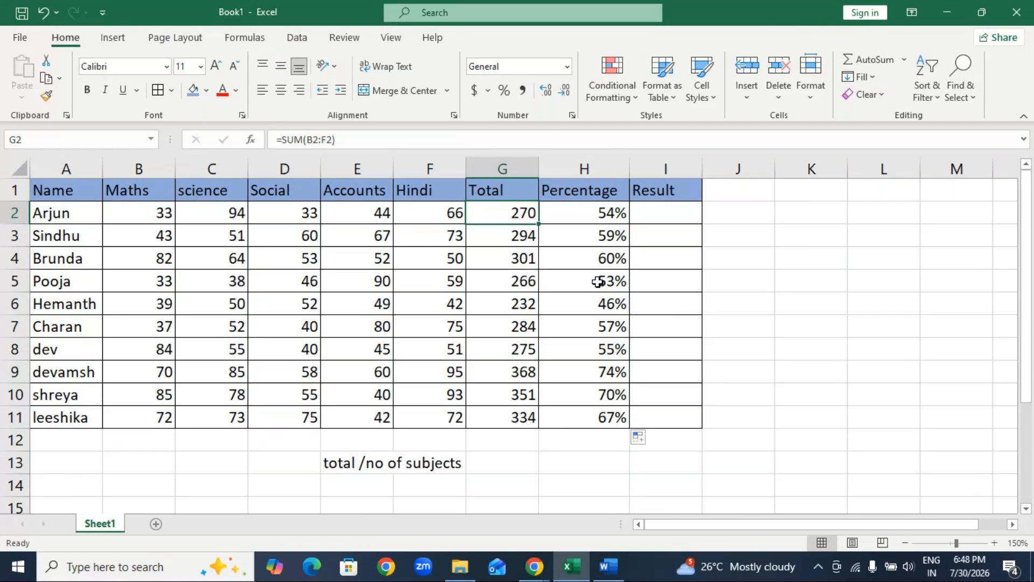
Check the participant list in the GoTo Meeting window and return to the Excel workbook.
{"action": "left_click", "coordinate": [539, 566]}
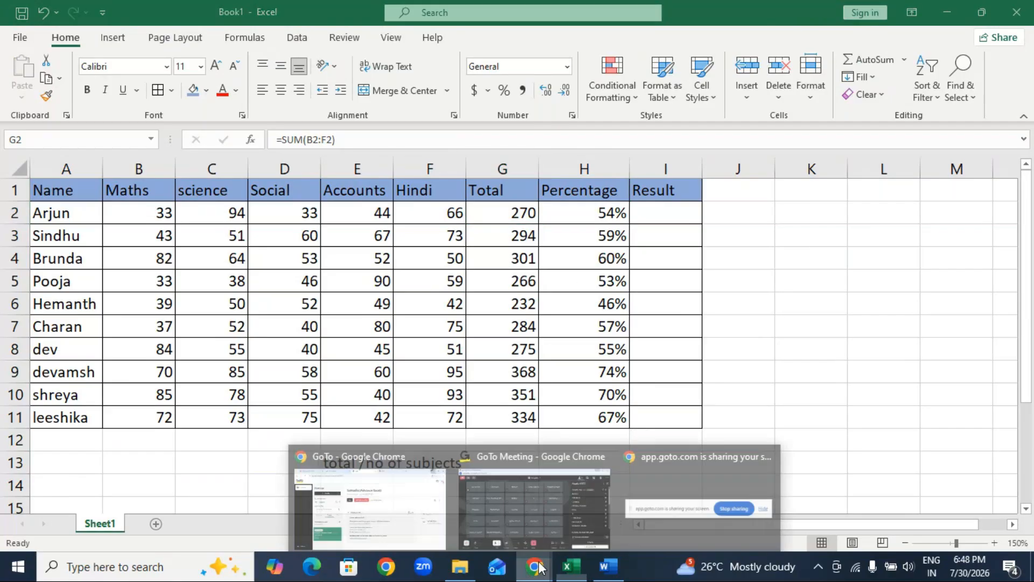
{"action": "left_click", "coordinate": [580, 507]}
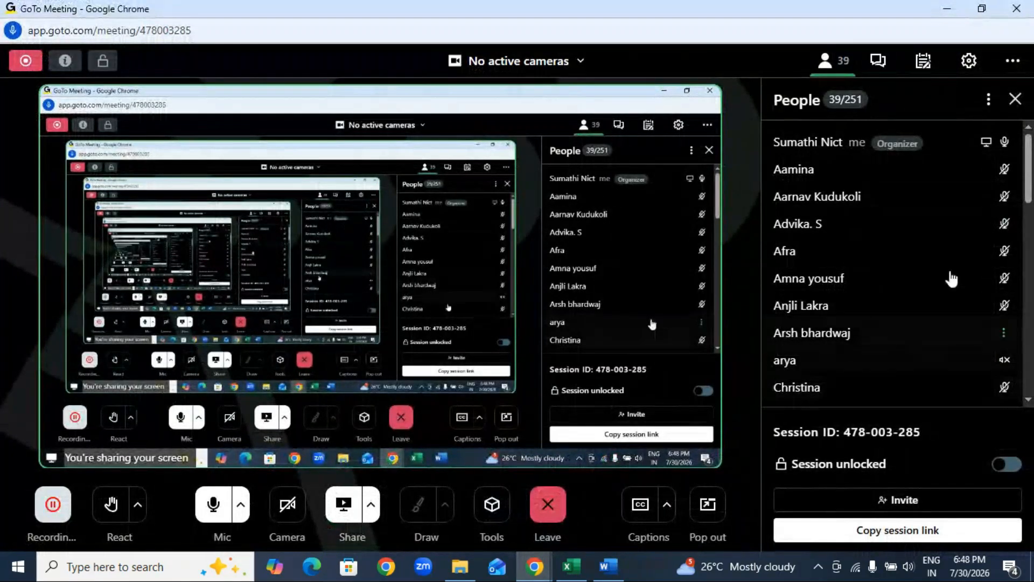
{"action": "left_click", "coordinate": [948, 9]}
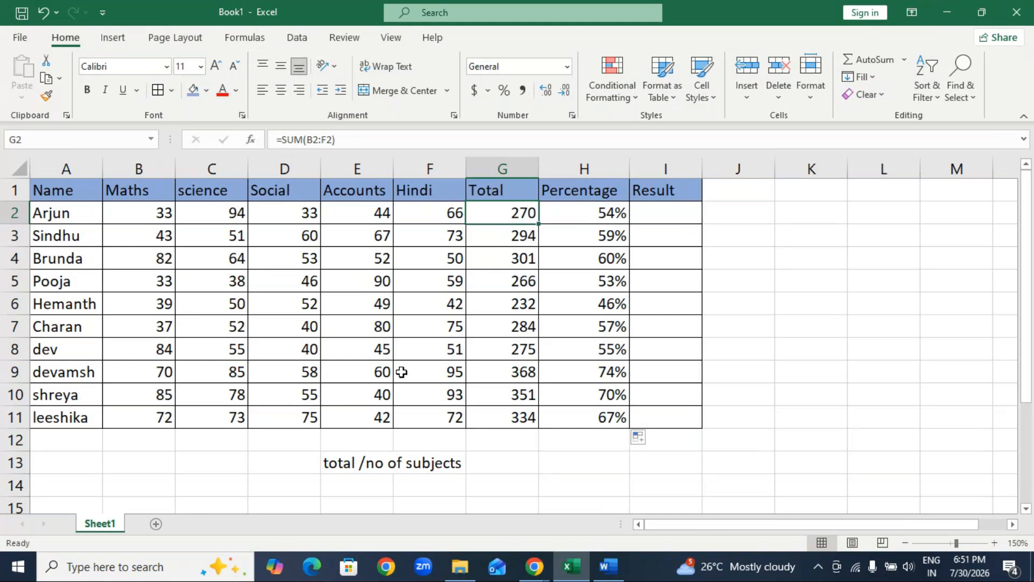
{"action": "left_click", "coordinate": [660, 214]}
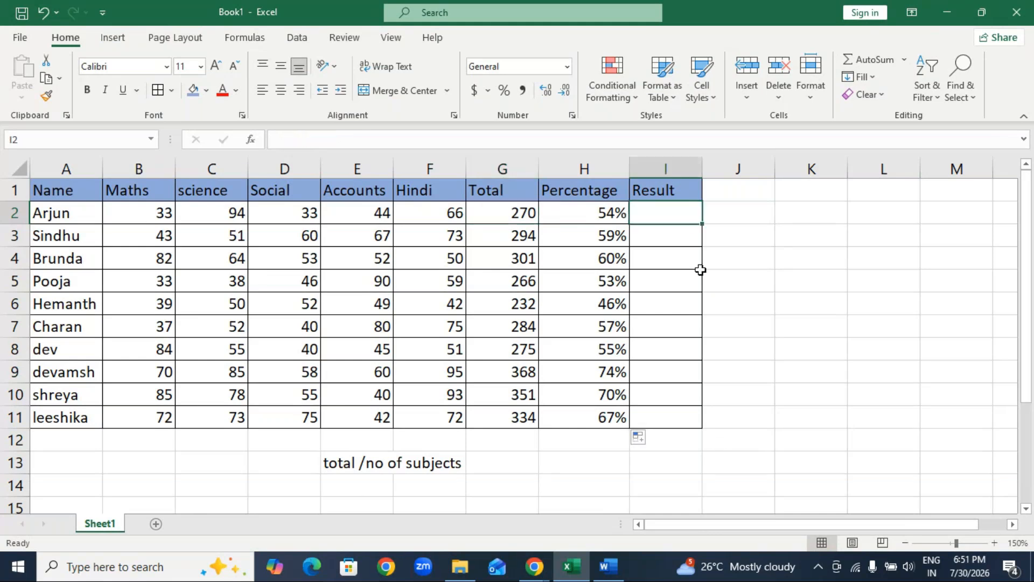
{"action": "type", "text": "="}
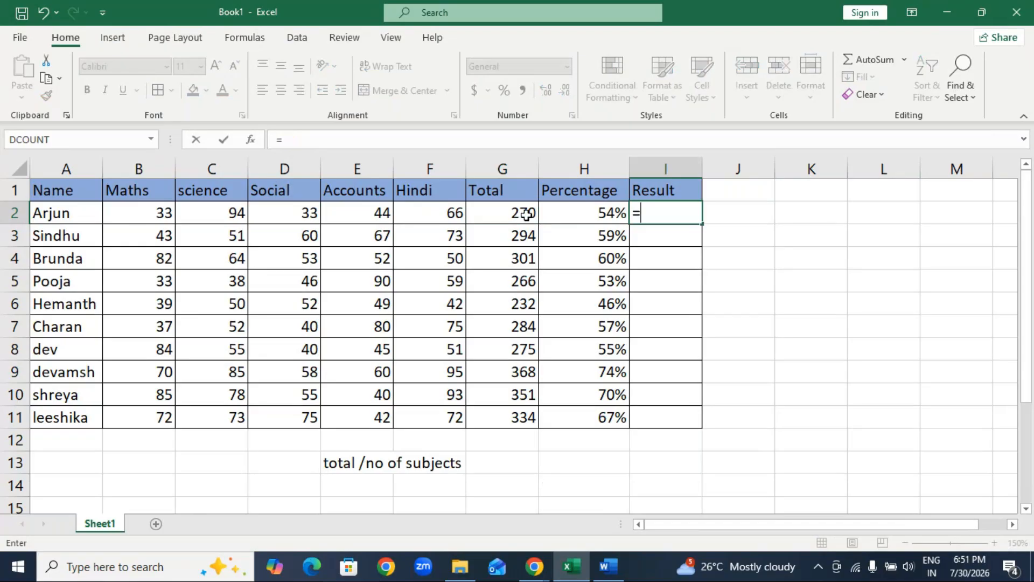
{"action": "left_click", "coordinate": [590, 210]}
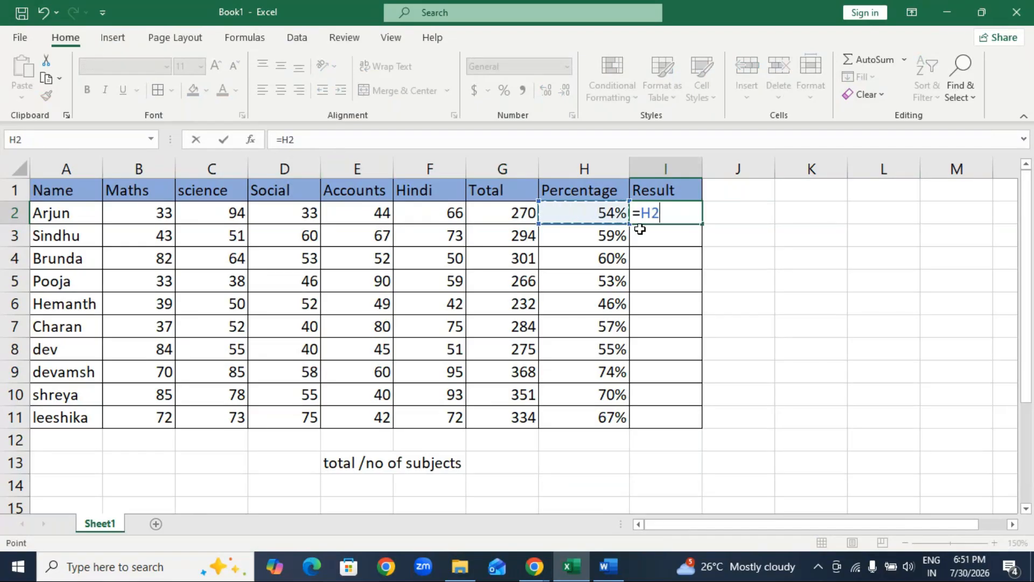
{"action": "key", "text": "BackSpace"}
{"action": "key", "text": "BackSpace"}
{"action": "key", "text": "BackSpace"}
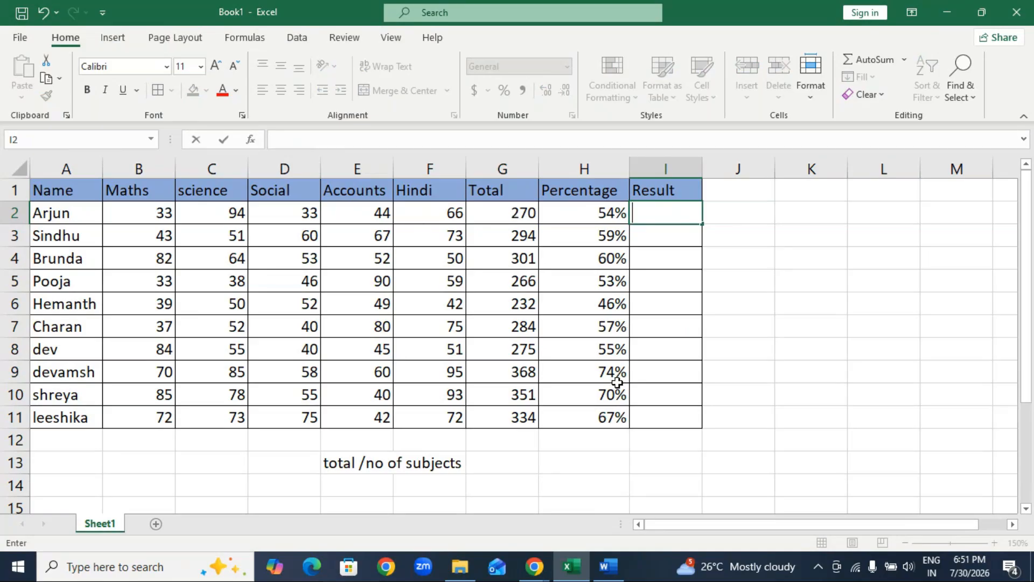
{"action": "left_click", "coordinate": [777, 258]}
Start an AND formula in I2 with the conditions B2>35 and C2>35 for the first student's Maths and science marks.
{"action": "left_click", "coordinate": [686, 212]}
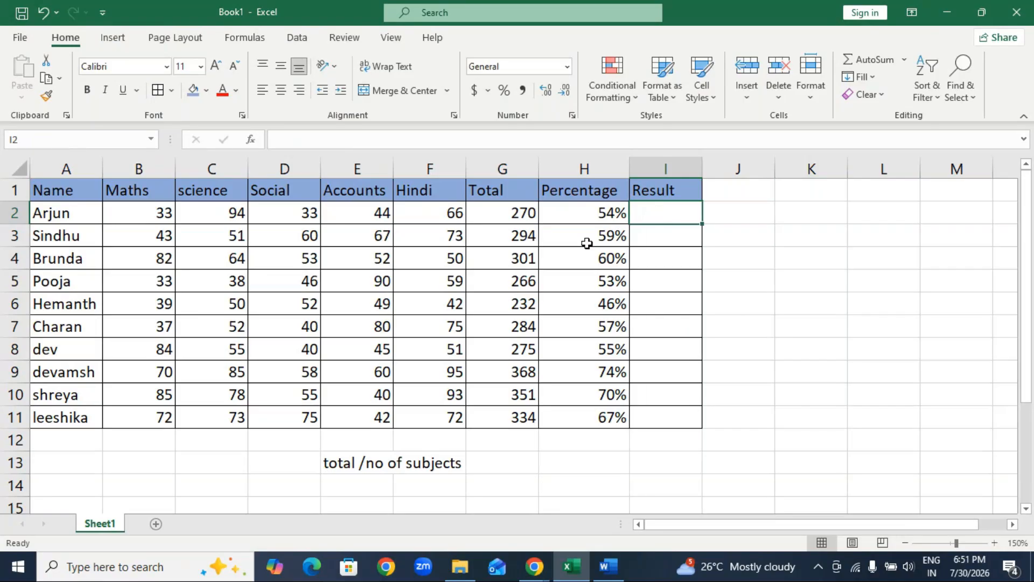
{"action": "type", "text": "=an"}
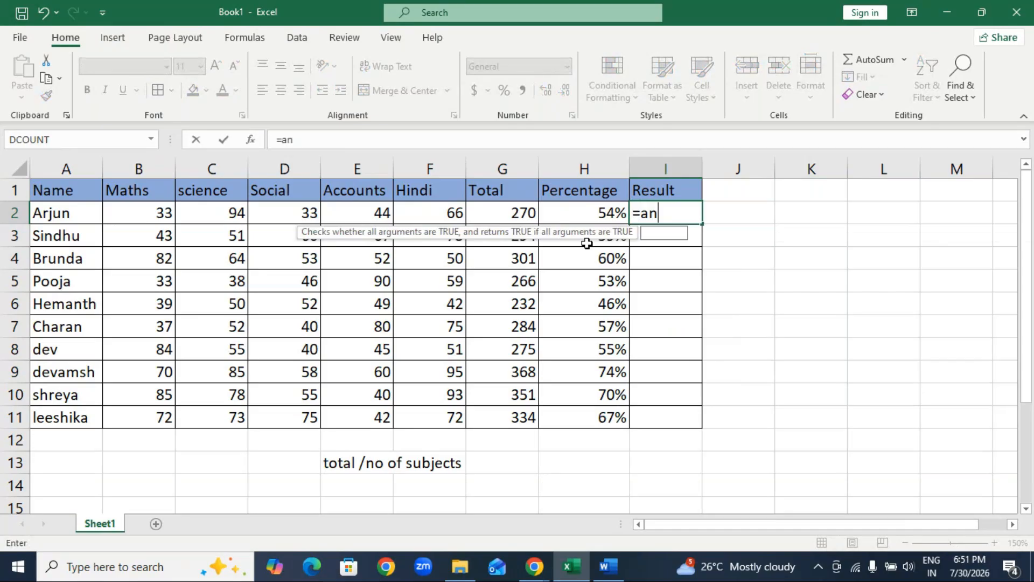
{"action": "type", "text": "d"}
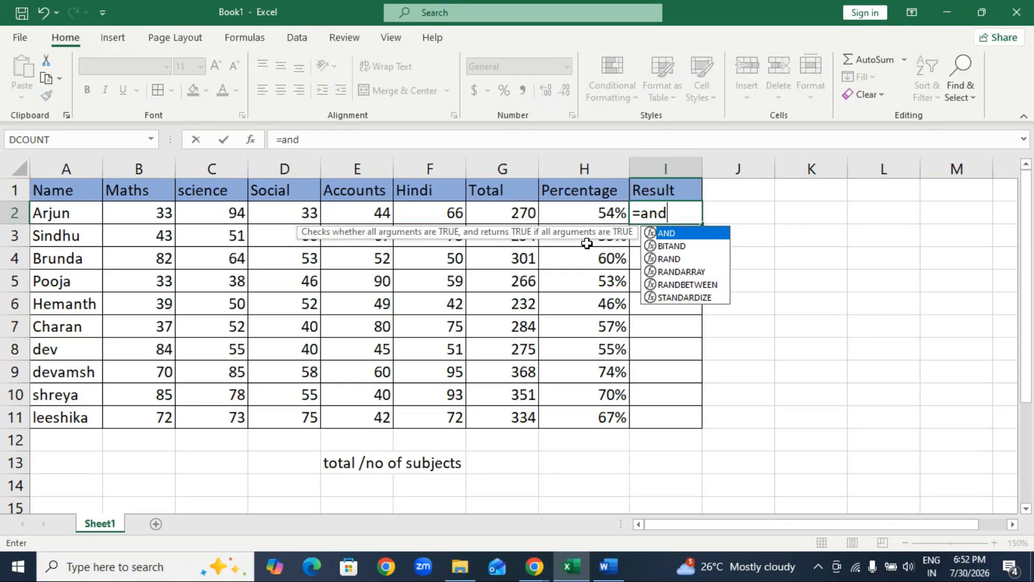
{"action": "key", "text": "Tab"}
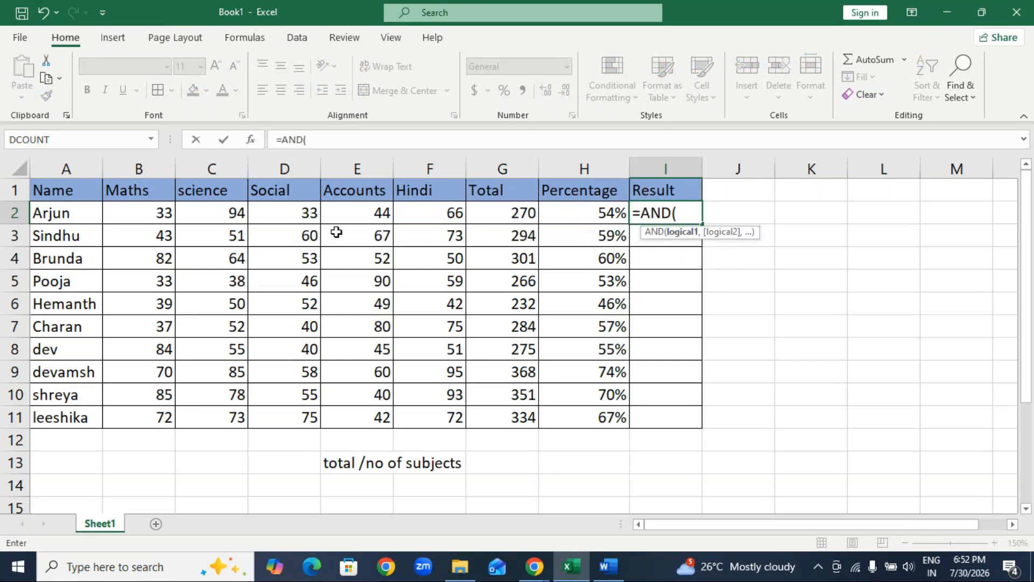
{"action": "left_click", "coordinate": [136, 210]}
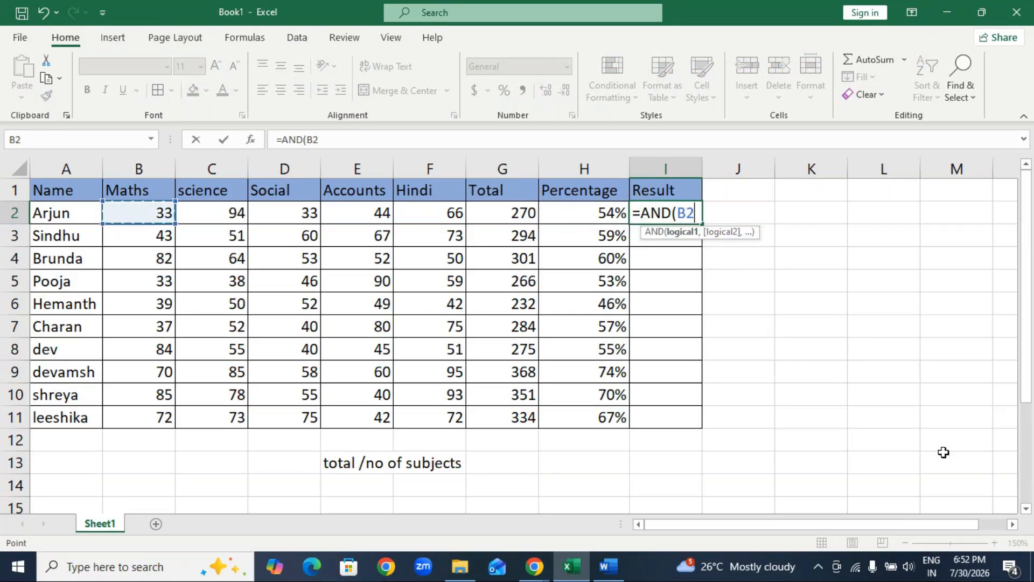
{"action": "type", "text": ">35"}
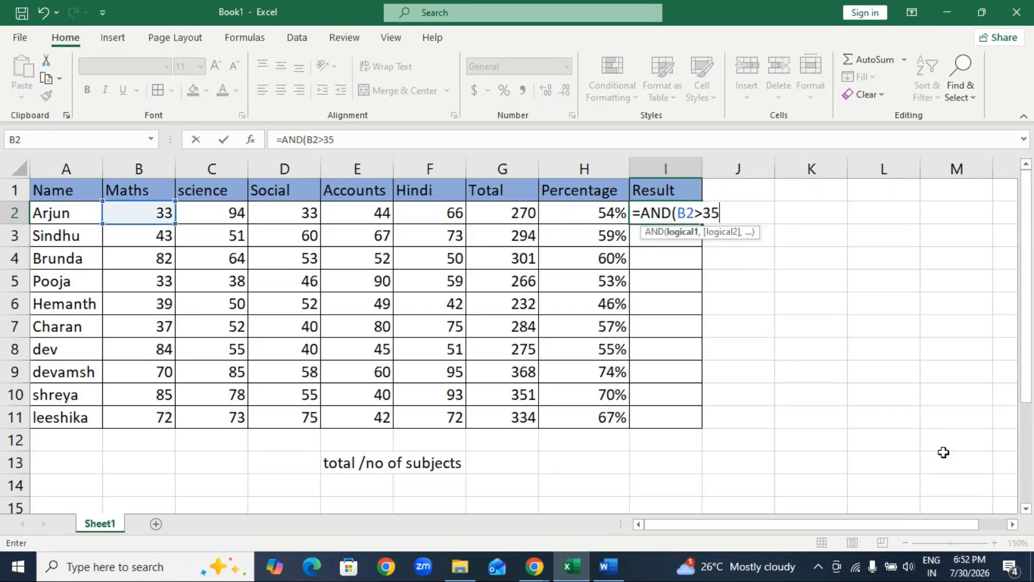
{"action": "type", "text": ","}
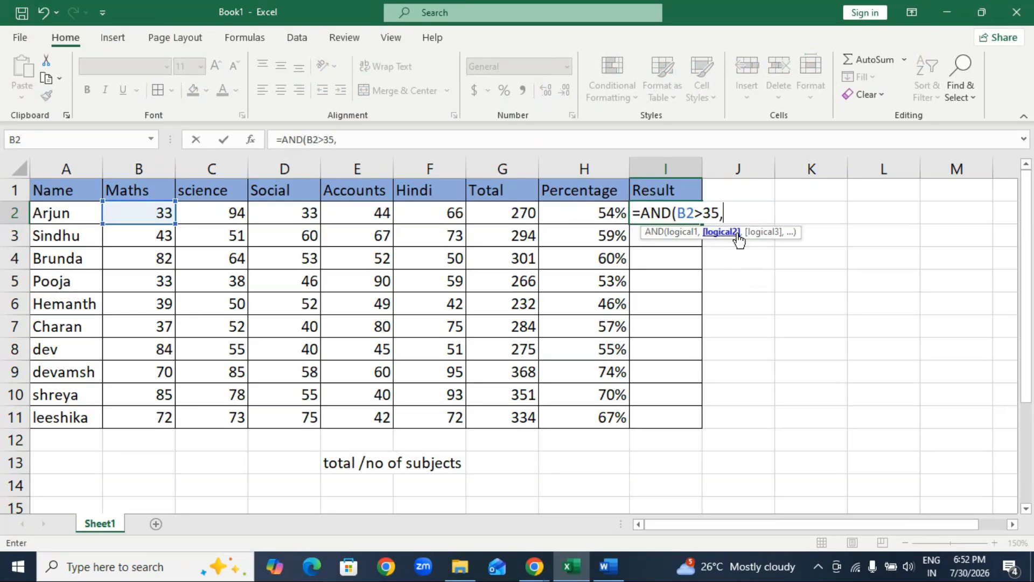
{"action": "left_click", "coordinate": [203, 214]}
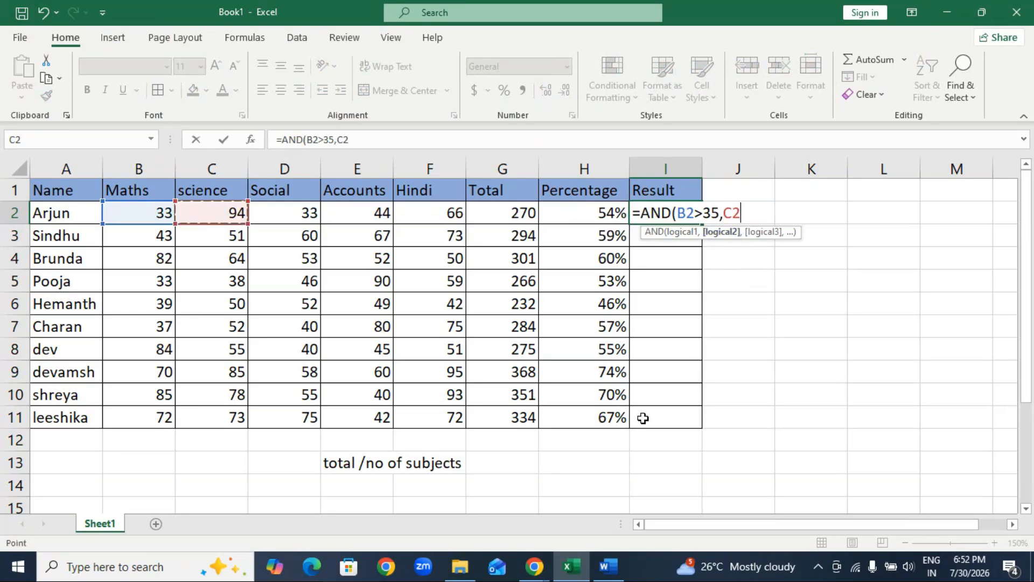
{"action": "type", "text": ">35,"}
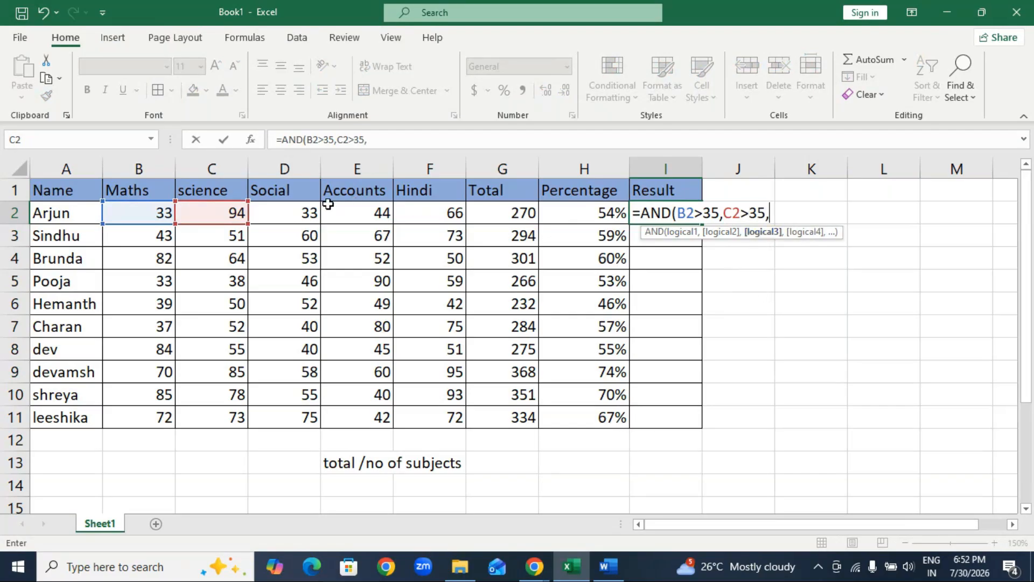
Complete the AND formula in I2 with the conditions D2>35, E2>35 and F2>35.
{"action": "left_click", "coordinate": [308, 210]}
{"action": "type", "text": ">35,"}
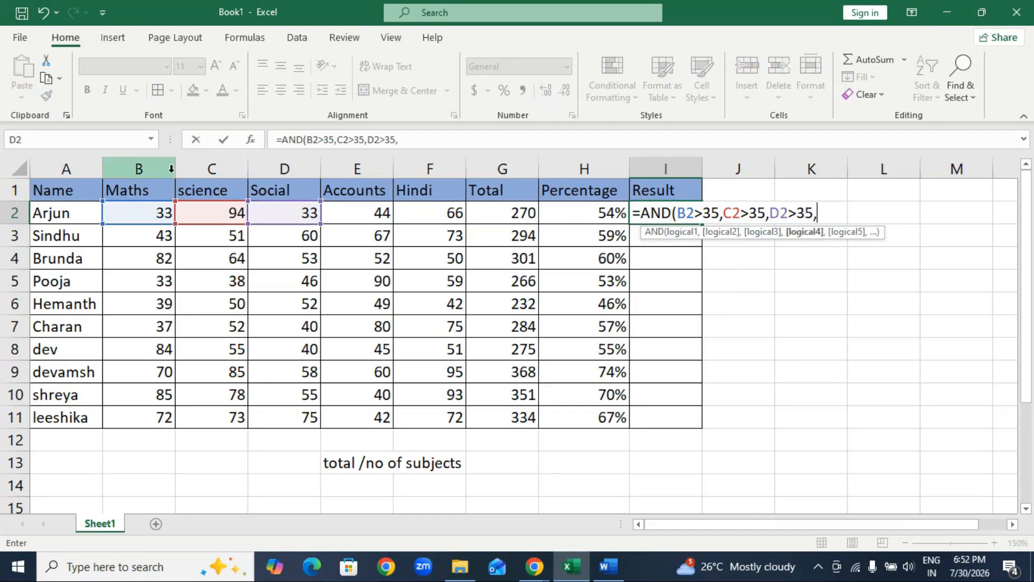
{"action": "left_click", "coordinate": [349, 215]}
{"action": "type", "text": ">35,"}
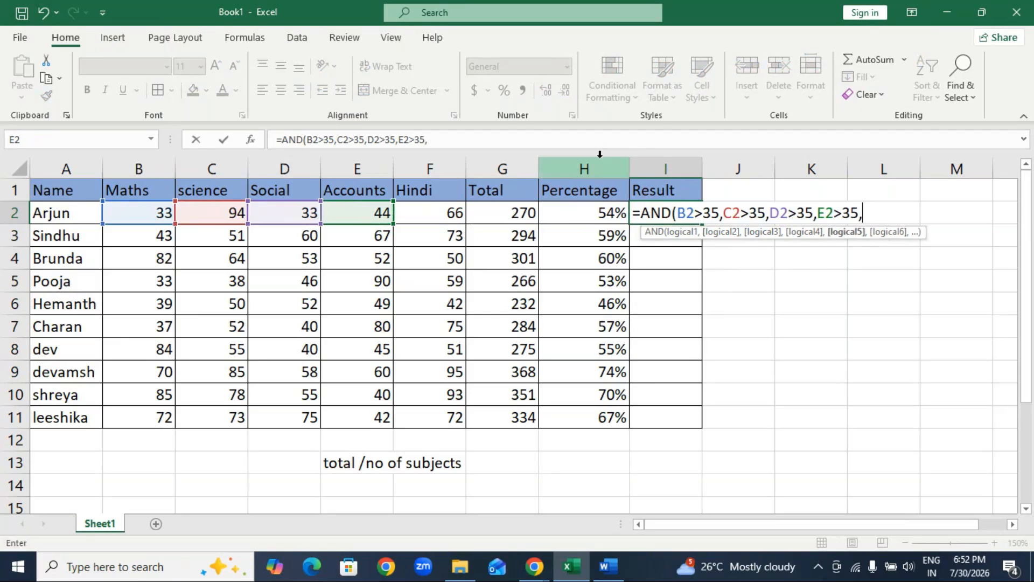
{"action": "left_click", "coordinate": [443, 212]}
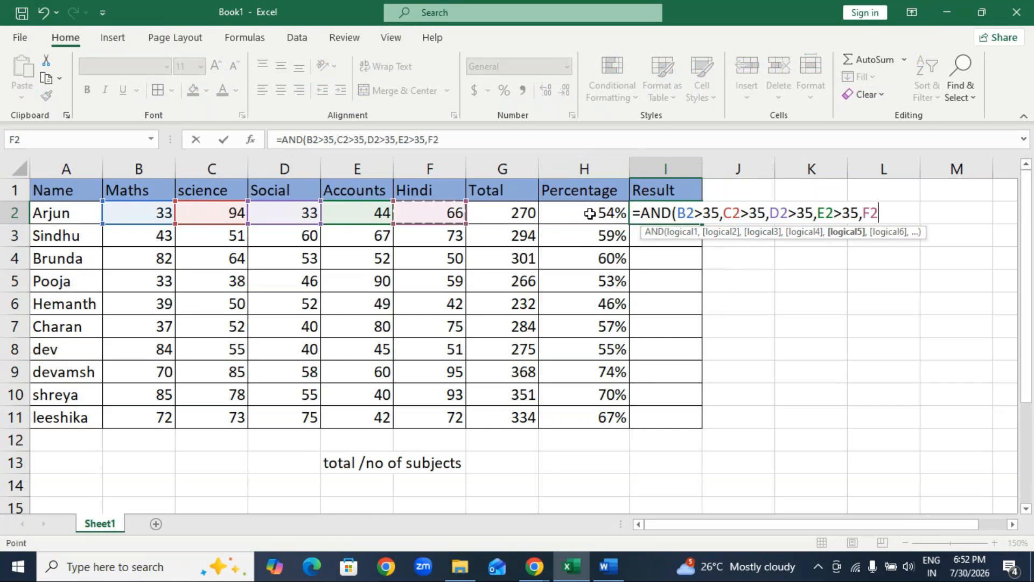
{"action": "type", "text": ">35)"}
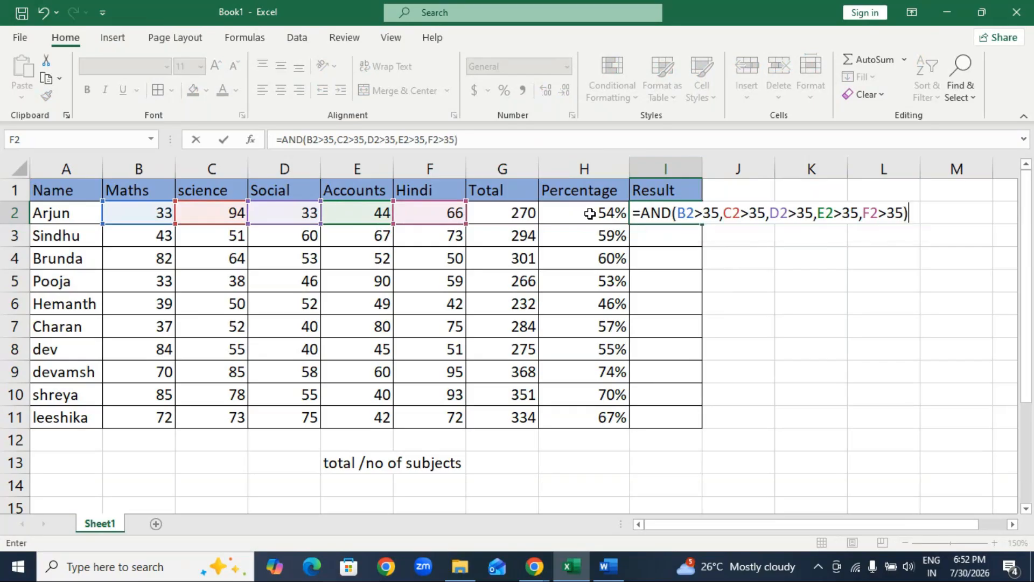
{"action": "key", "text": "Return"}
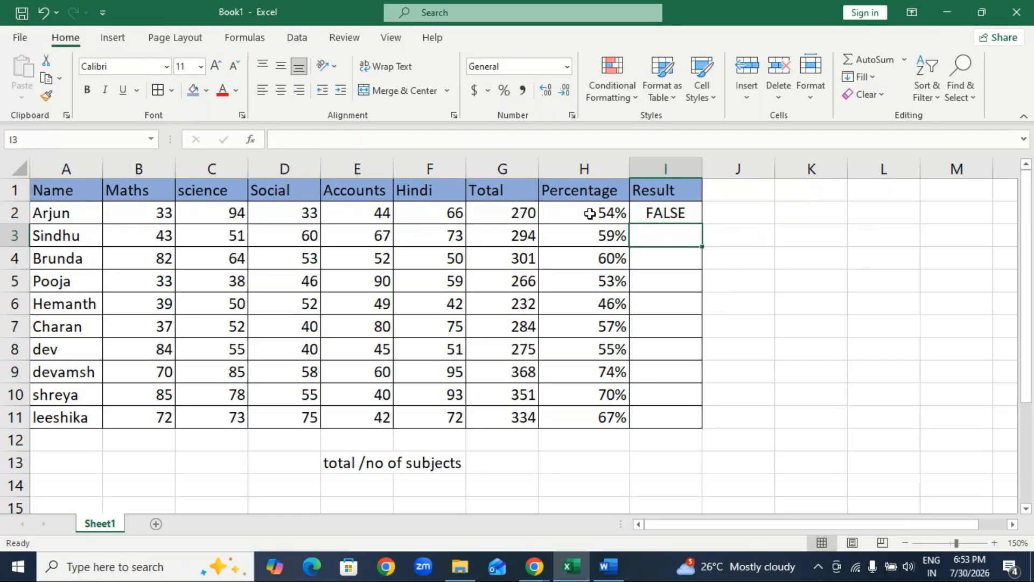
{"action": "key", "text": "Up"}
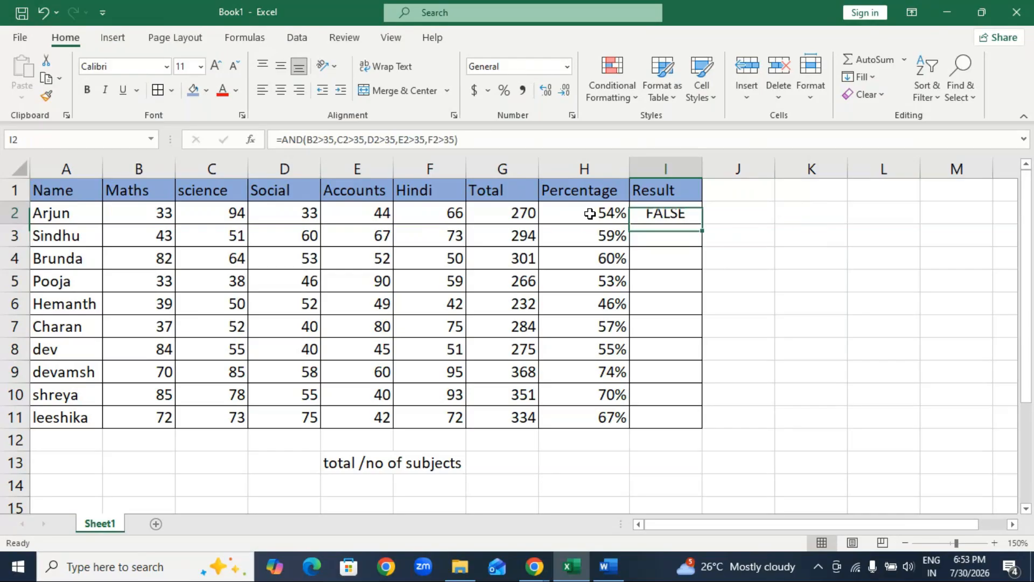
{"action": "key", "text": "Down"}
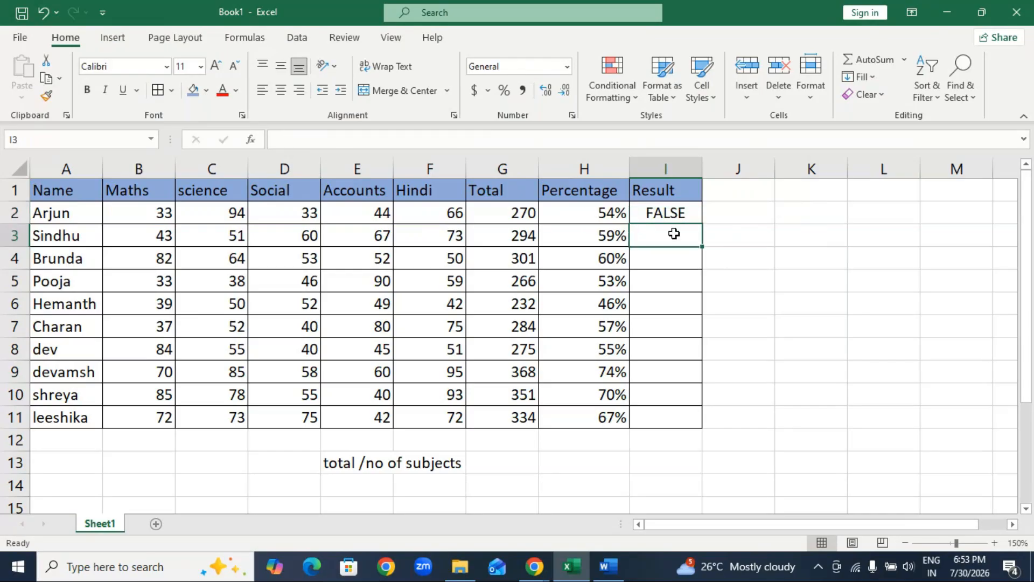
Clear the AND formula from I2 and start an IF formula there with a nested AND function.
{"action": "left_click", "coordinate": [676, 212]}
{"action": "key", "text": "Delete"}
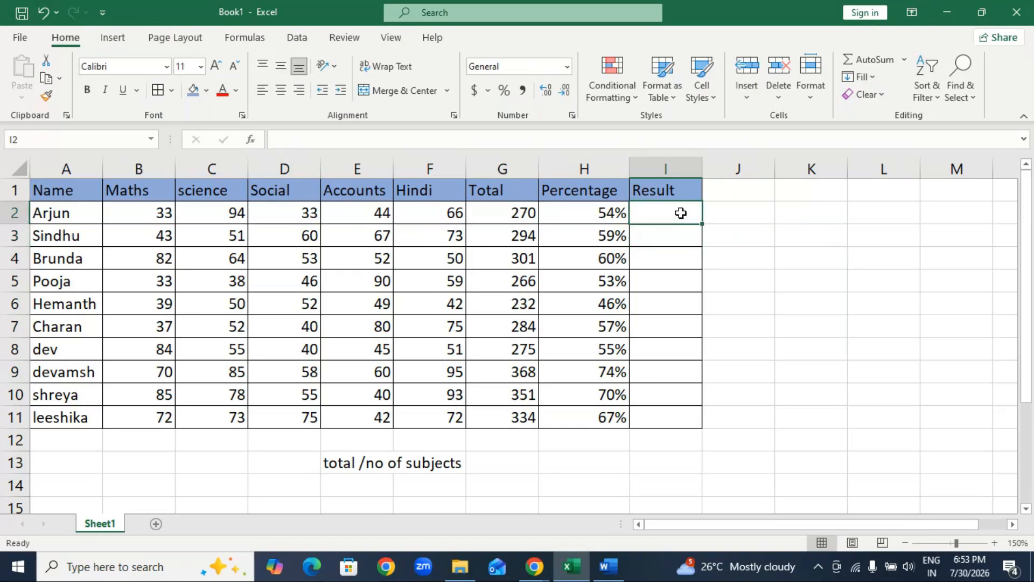
{"action": "type", "text": "=if"}
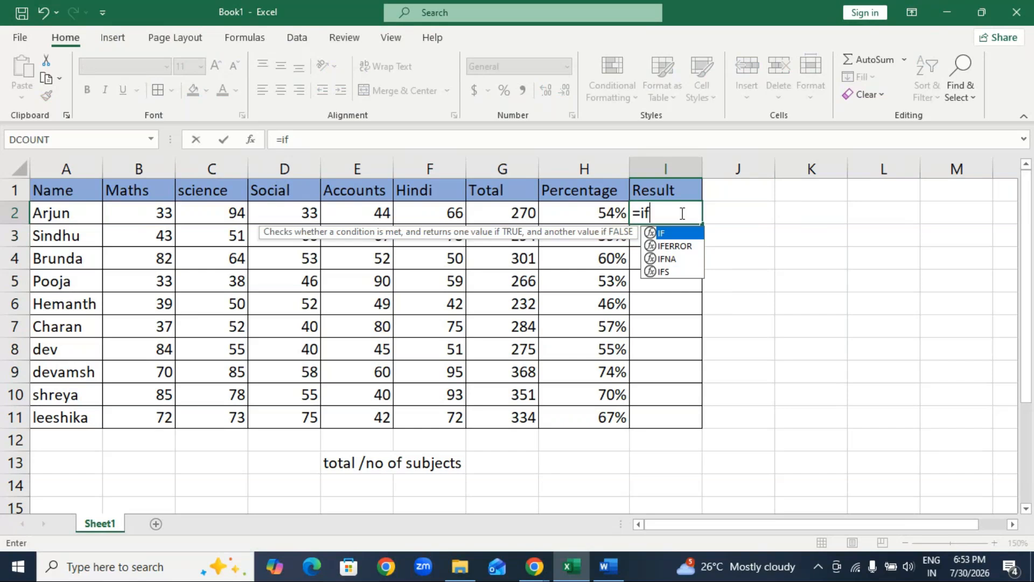
{"action": "key", "text": "Tab"}
{"action": "type", "text": "and"}
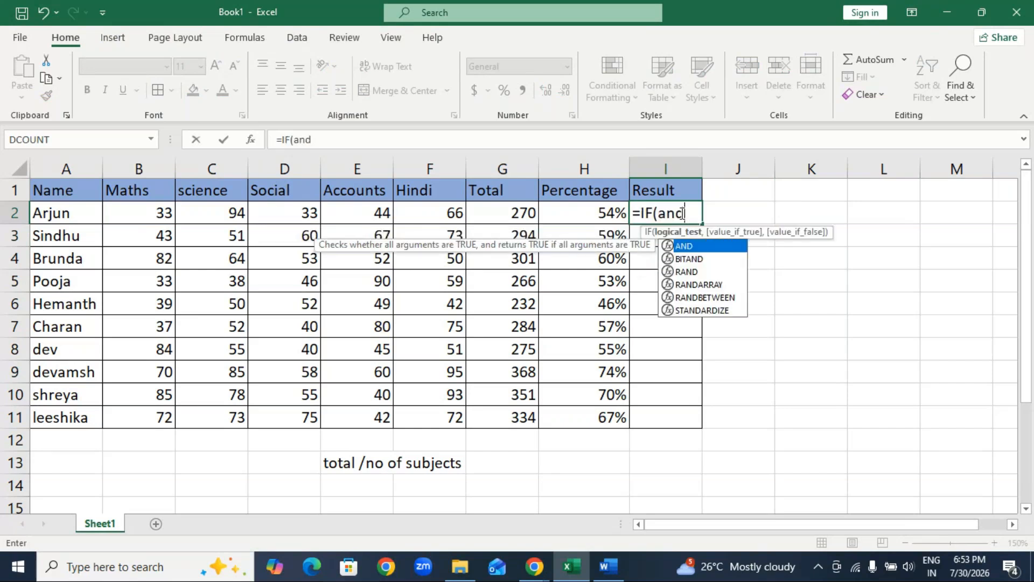
{"action": "key", "text": "Tab"}
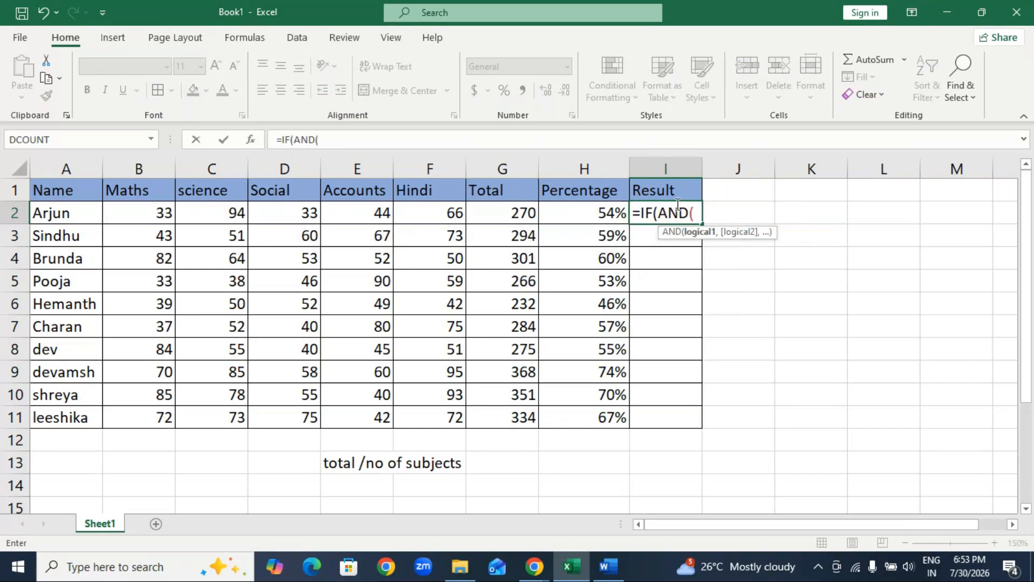
Add the conditions B2>35 and C2>35 to the nested AND function in I2.
{"action": "left_click", "coordinate": [152, 215]}
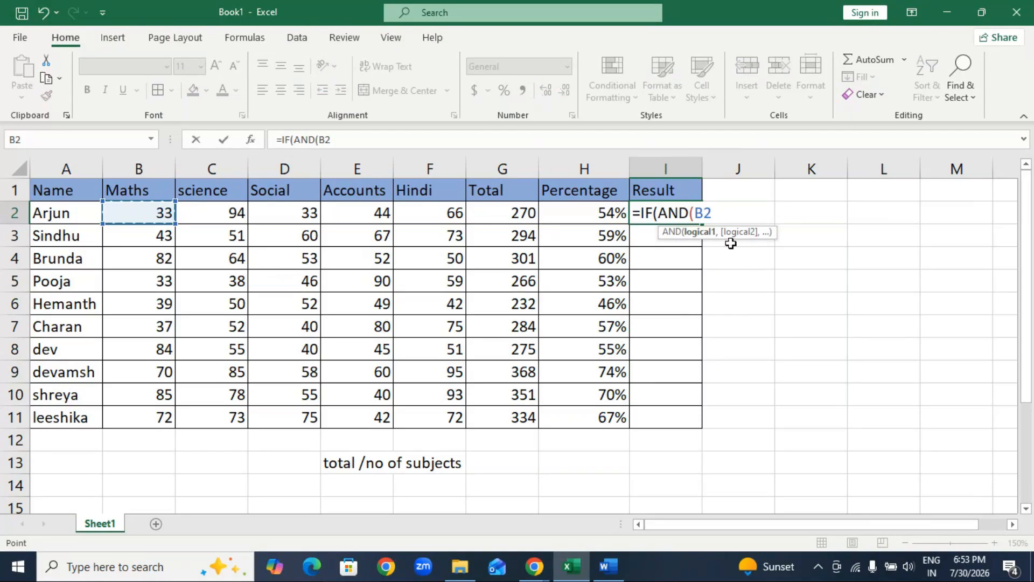
{"action": "type", "text": ">35,"}
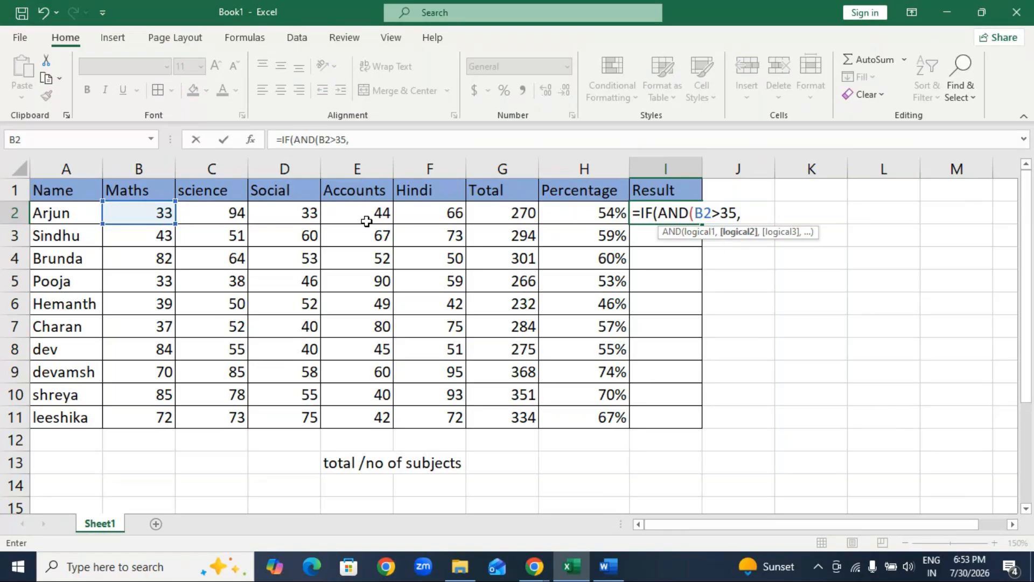
{"action": "left_click", "coordinate": [237, 214]}
{"action": "type", "text": ">"}
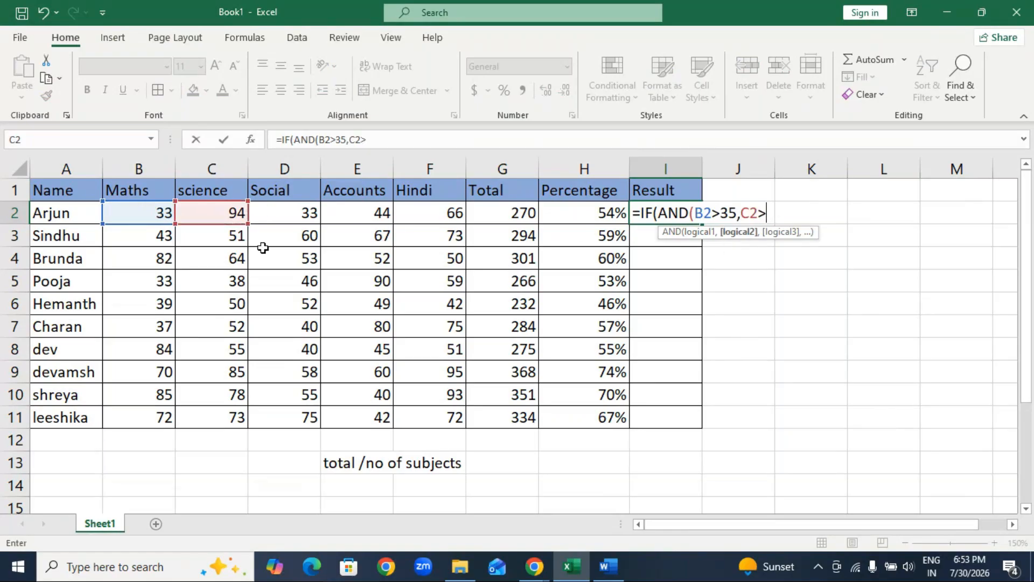
{"action": "type", "text": "35,"}
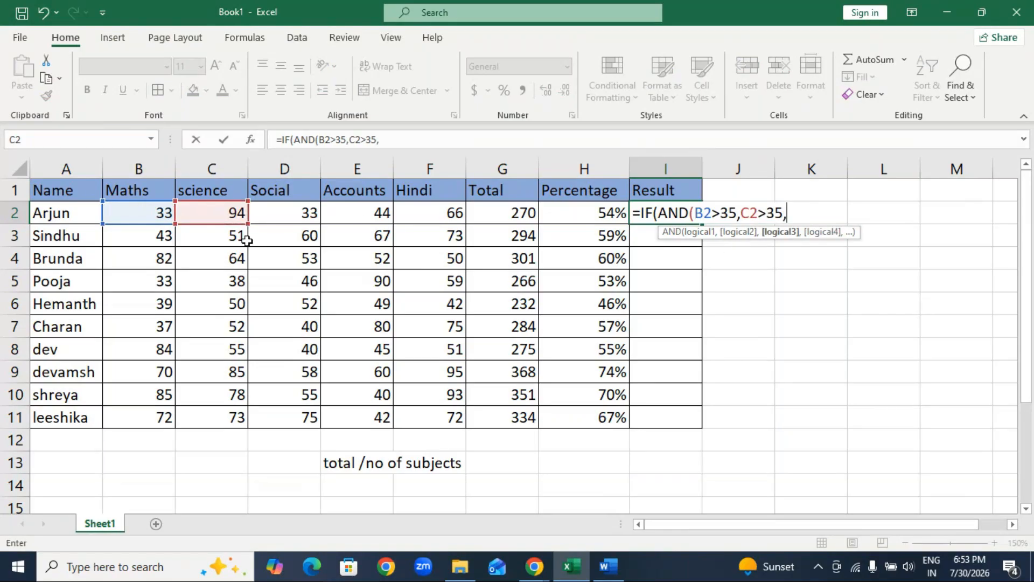
Complete the nested AND in I2 with the conditions D2>35, E2>35 and F2>35.
{"action": "left_click", "coordinate": [269, 211]}
{"action": "type", "text": ">35,"}
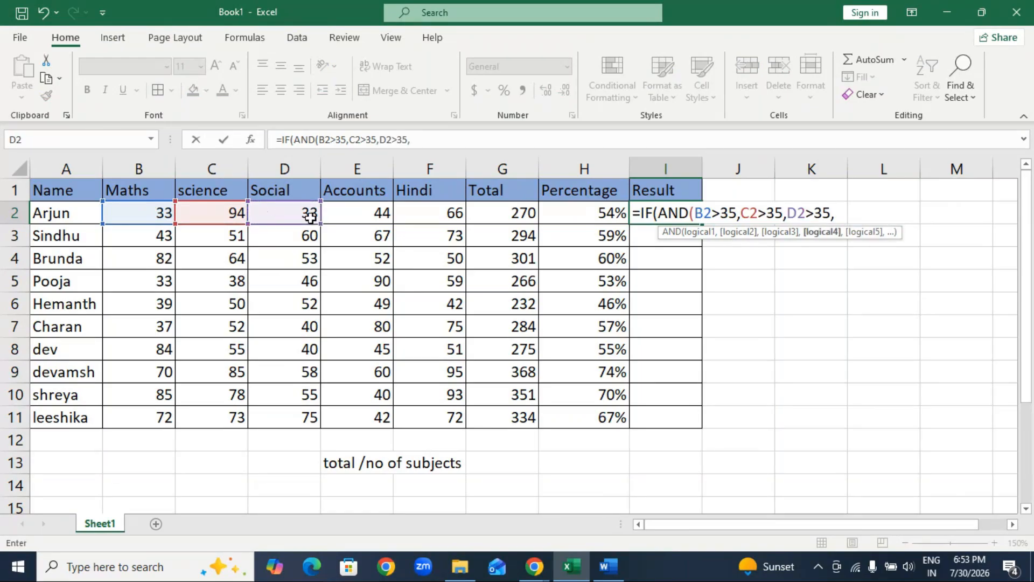
{"action": "left_click", "coordinate": [365, 221]}
{"action": "type", "text": ">"}
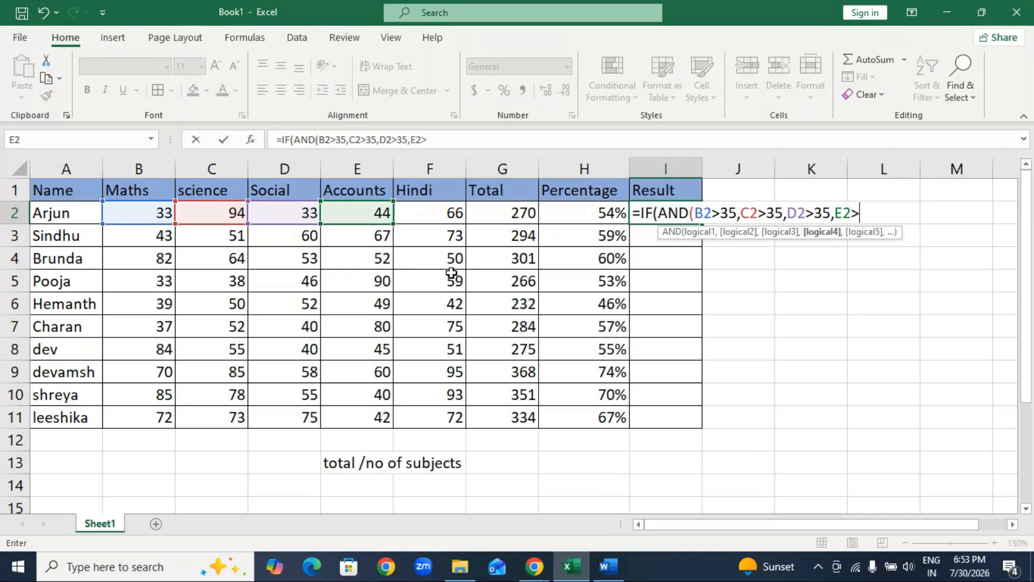
{"action": "type", "text": "35,"}
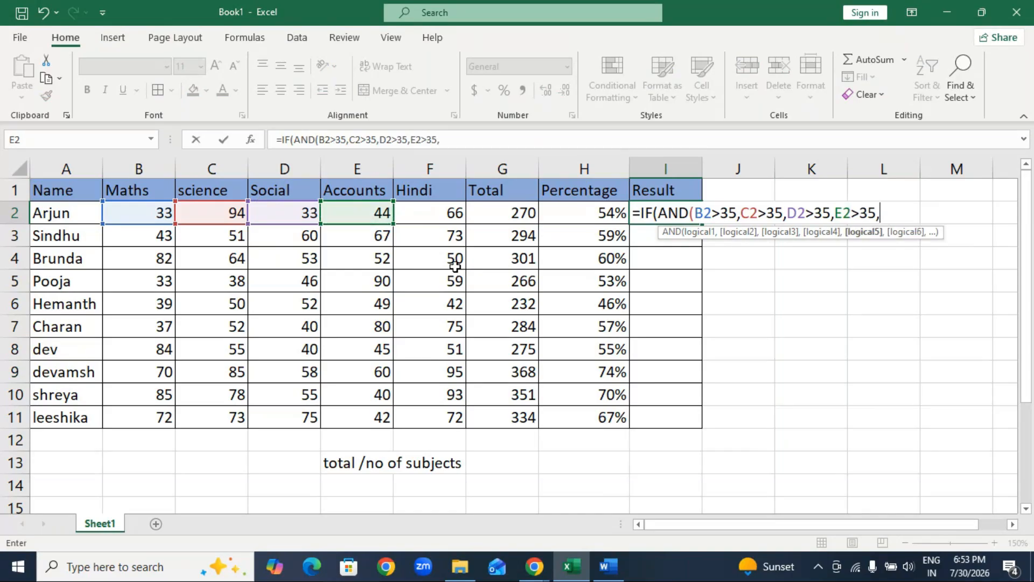
{"action": "left_click", "coordinate": [405, 211]}
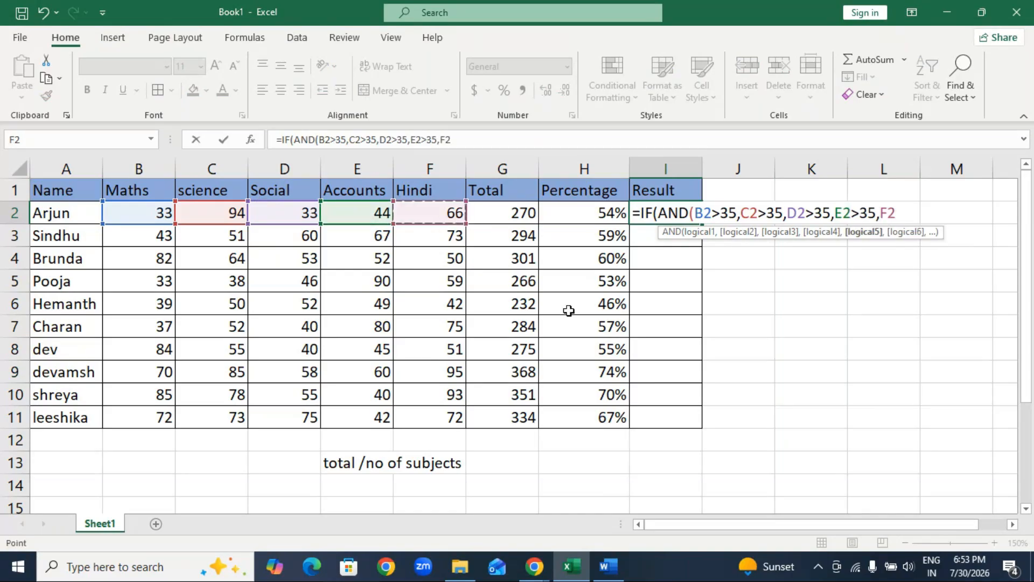
{"action": "type", "text": ">35"}
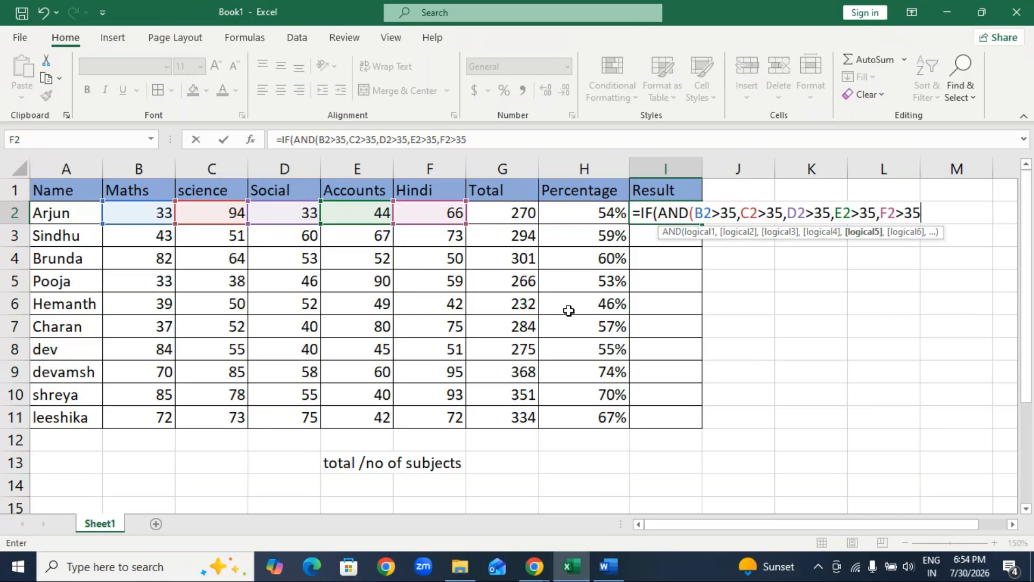
{"action": "type", "text": ")"}
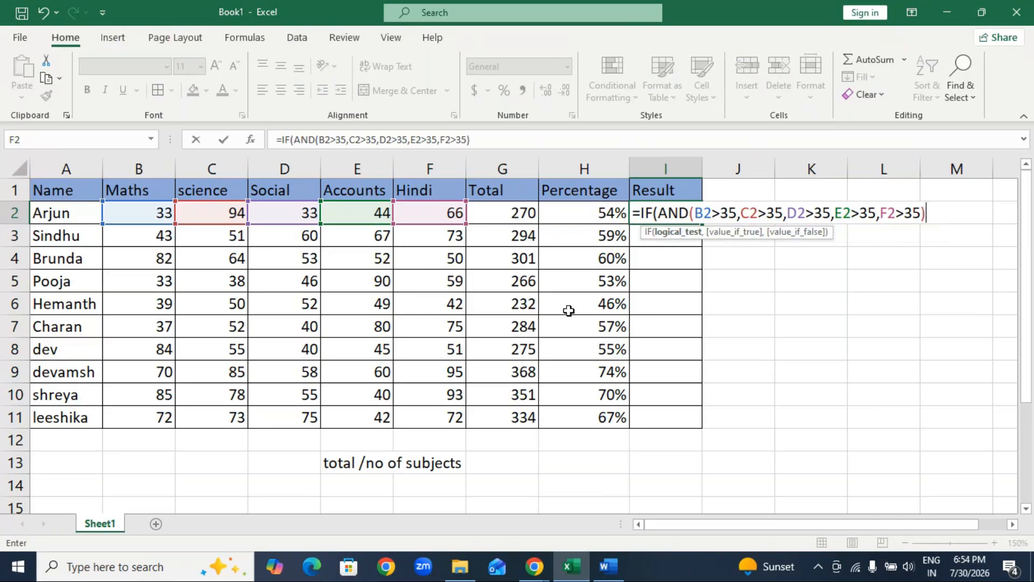
{"action": "type", "text": ","}
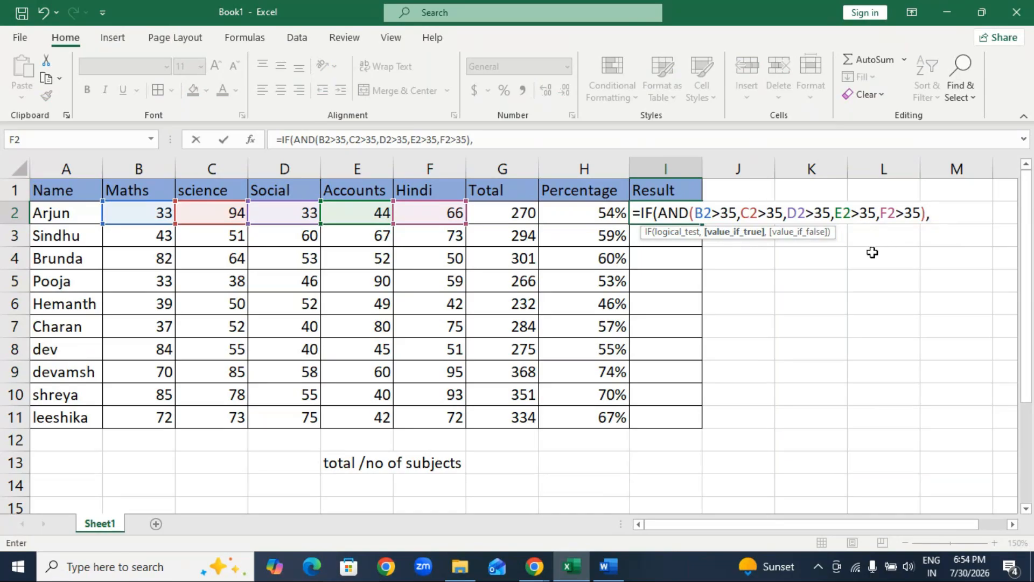
Enter "pass" as the value if true in I2's IF formula and magnify the screen.
{"action": "type", "text": "\"pass\""}
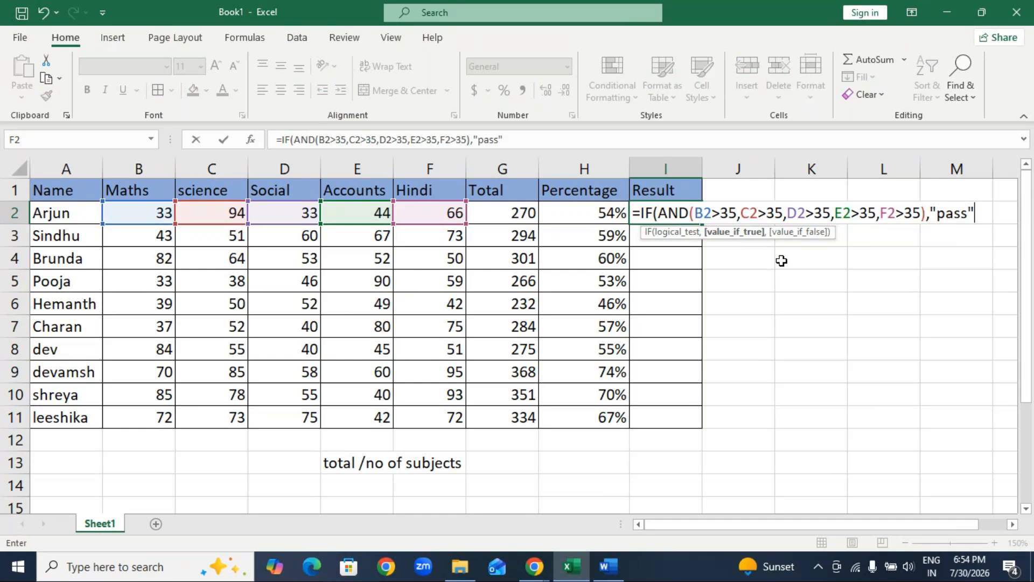
{"action": "key", "text": "super+plus"}
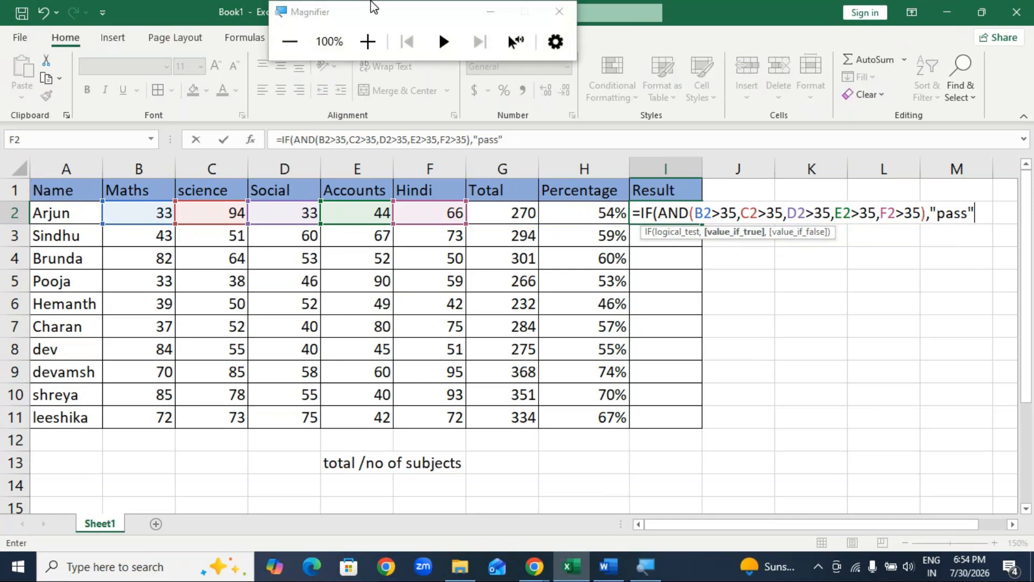
{"action": "left_click", "coordinate": [368, 41]}
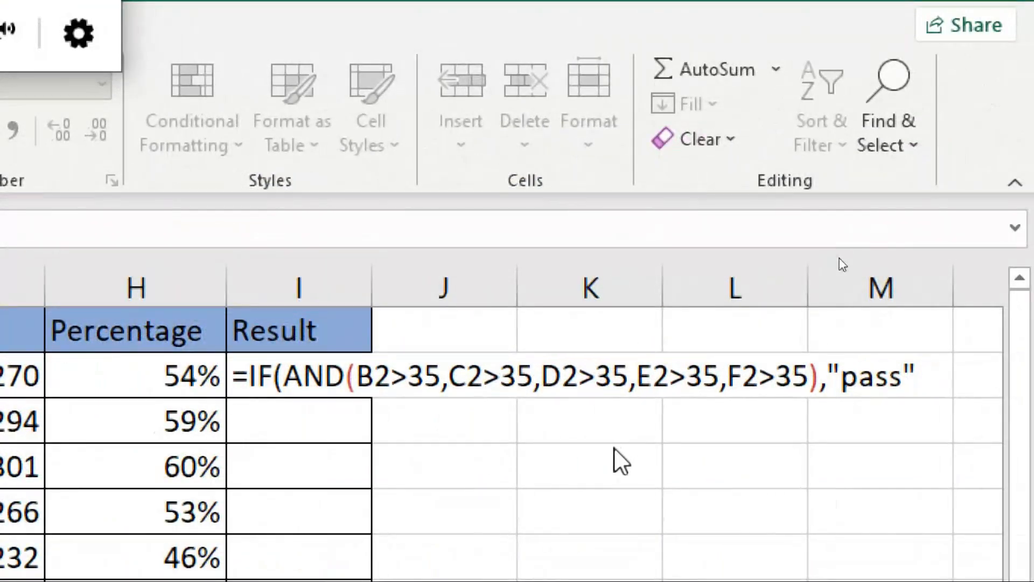
Delete the "pass" argument from I2's IF formula and enter "pass" again as the value if true.
{"action": "left_click", "coordinate": [915, 386]}
{"action": "key", "text": "BackSpace"}
{"action": "key", "text": "BackSpace"}
{"action": "key", "text": "BackSpace"}
{"action": "key", "text": "BackSpace"}
{"action": "key", "text": "BackSpace"}
{"action": "key", "text": "BackSpace"}
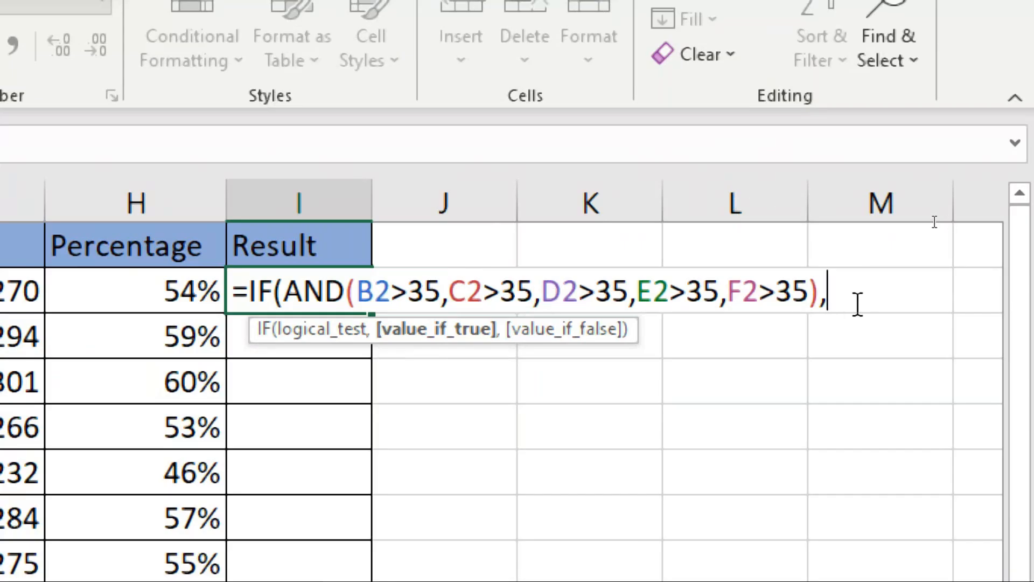
{"action": "type", "text": "\""}
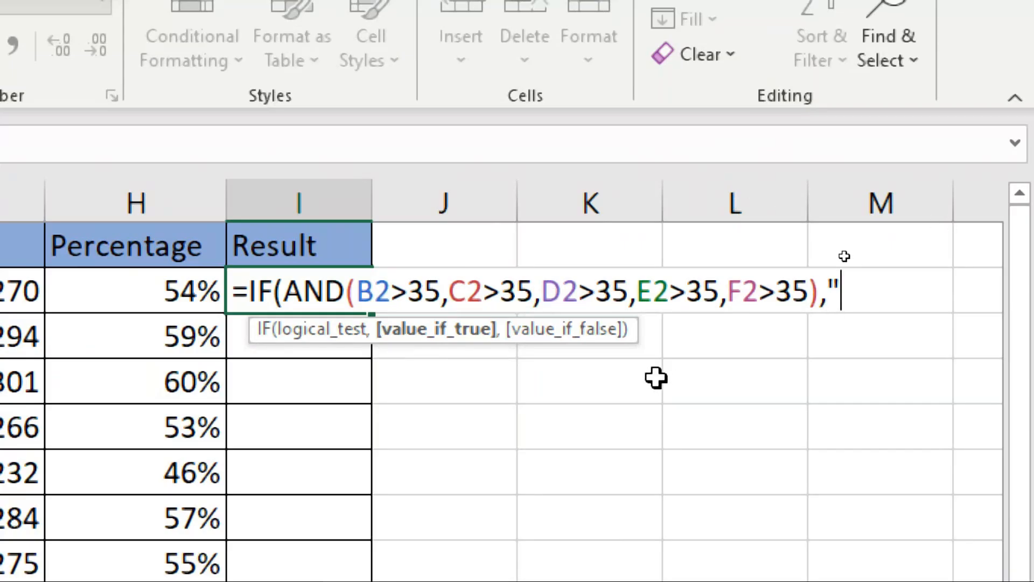
{"action": "type", "text": "pass"}
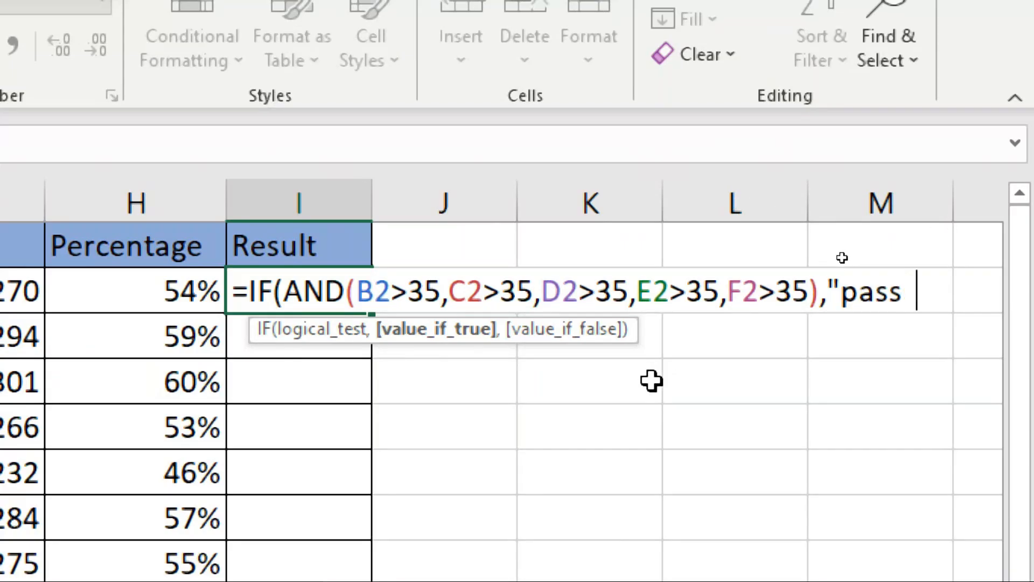
{"action": "key", "text": "BackSpace"}
{"action": "type", "text": "\","}
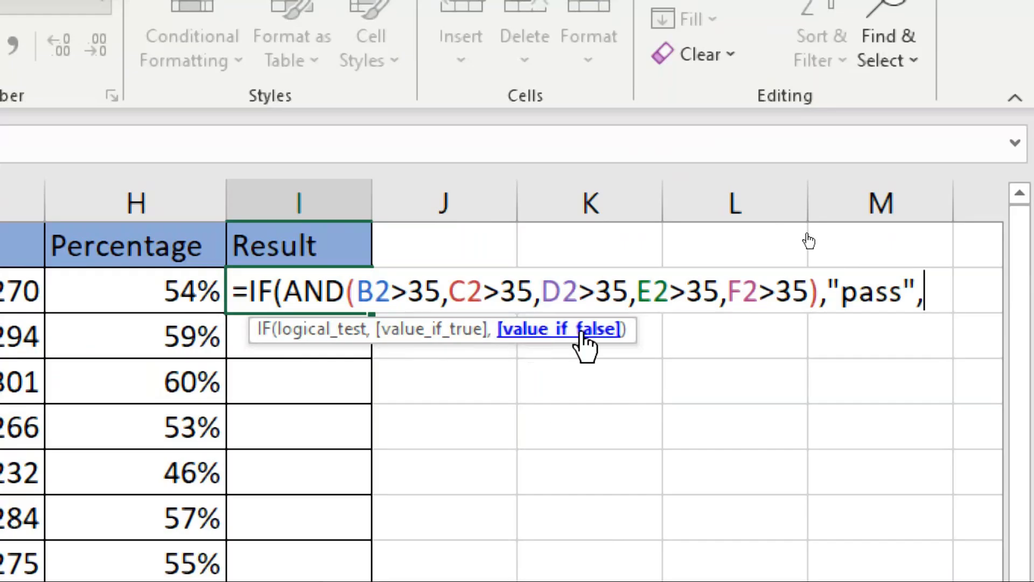
Add "fail" as the value if false and commit I2's formula, accepting the suggested parenthesis correction.
{"action": "key", "text": "BackSpace"}
{"action": "type", "text": "\"fail\""}
{"action": "type", "text": ")"}
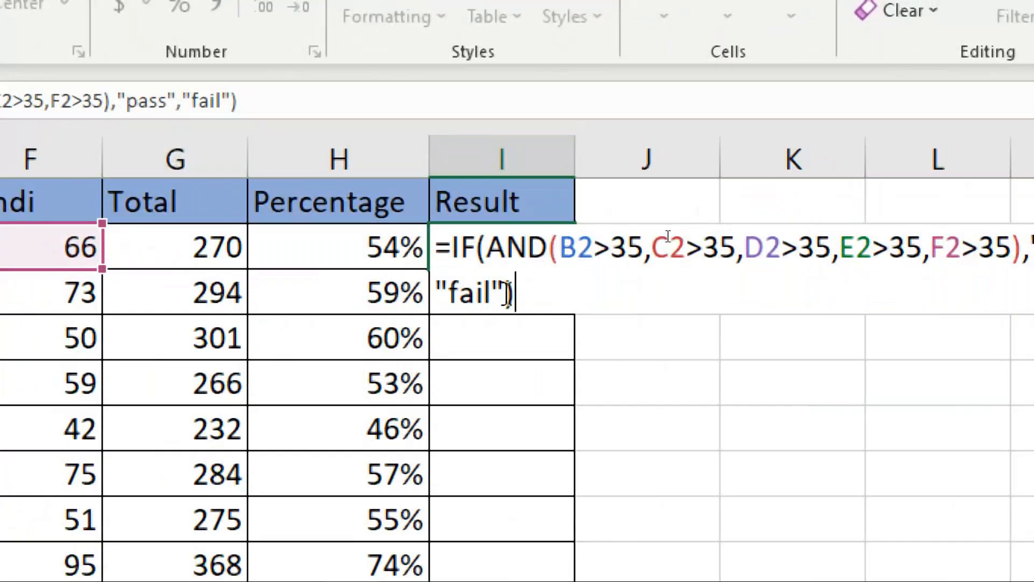
{"action": "type", "text": ")"}
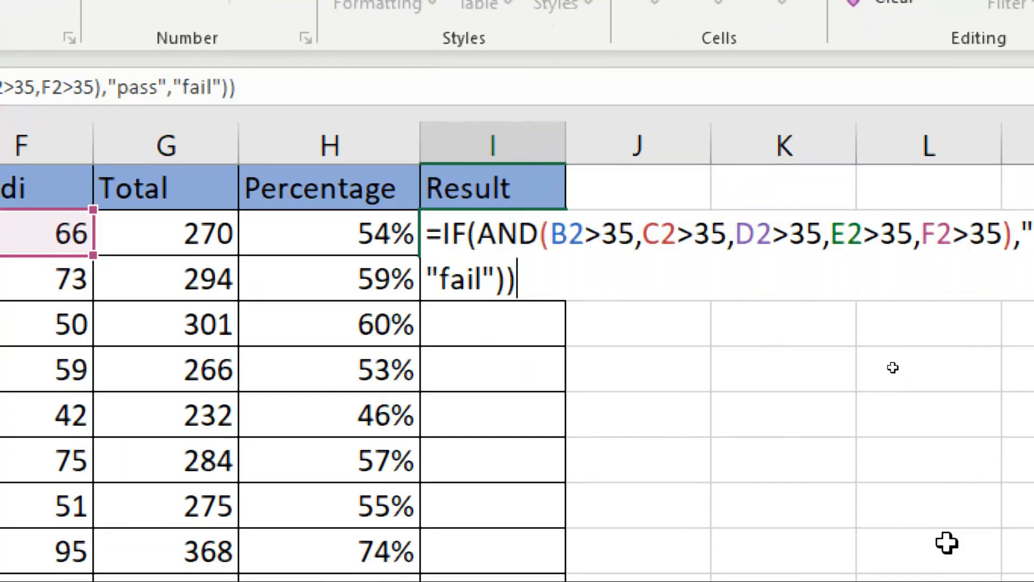
{"action": "key", "text": "Return"}
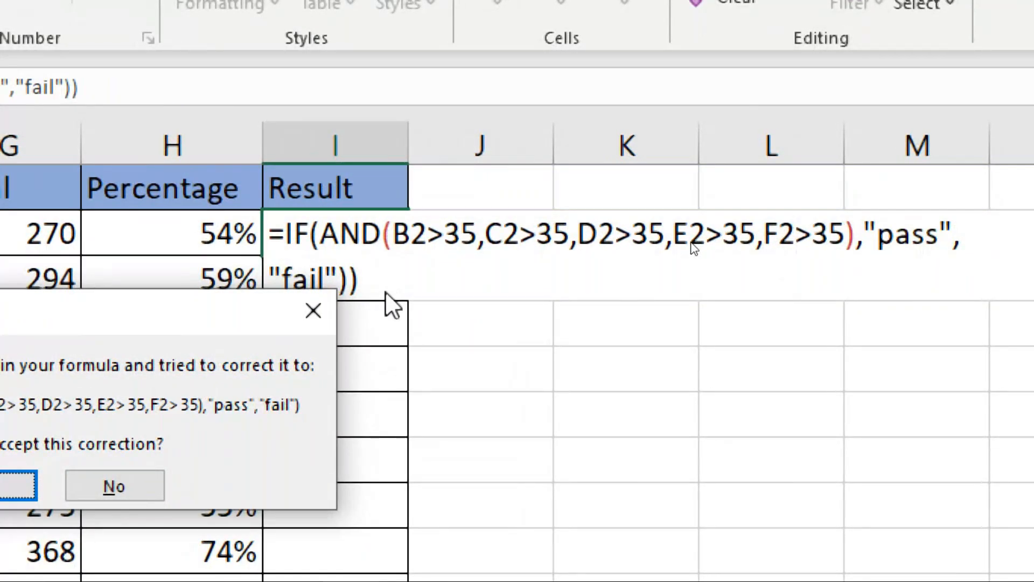
{"action": "key", "text": "Return"}
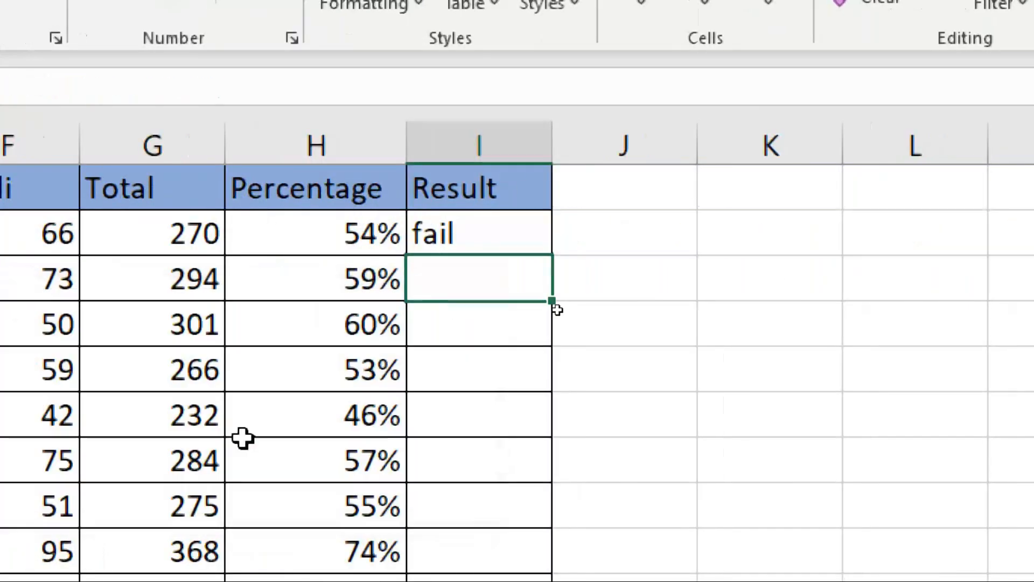
Return the magnification to 100% and check the result formula in I2 against the Social mark in D2.
{"action": "left_click", "coordinate": [503, 231]}
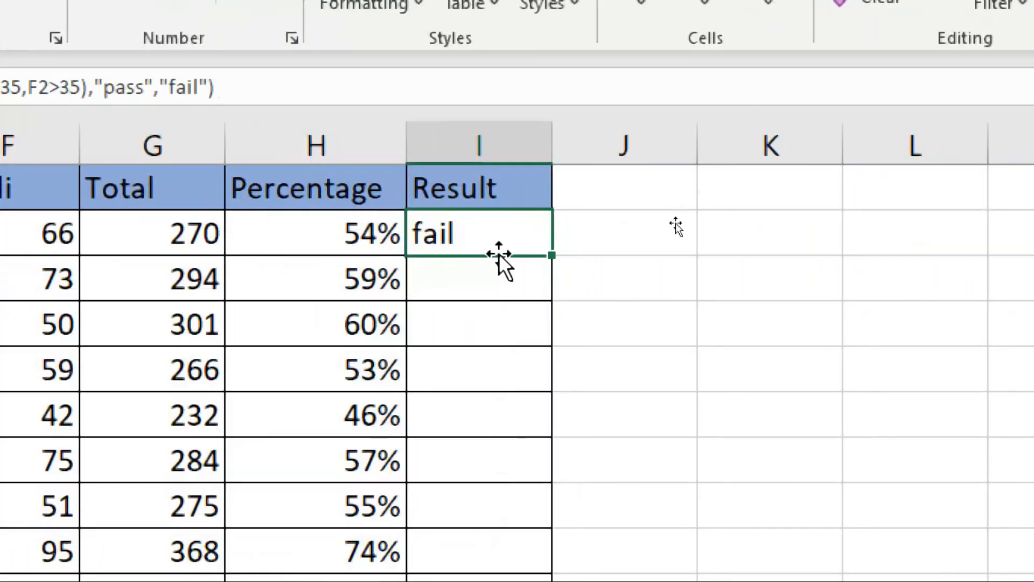
{"action": "key", "text": "super+minus"}
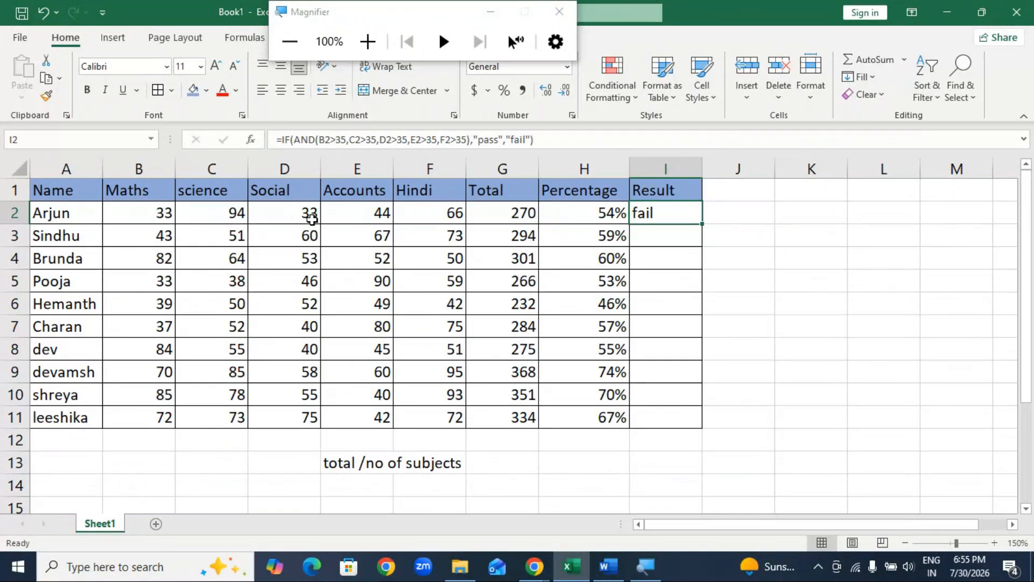
{"action": "left_click", "coordinate": [310, 216]}
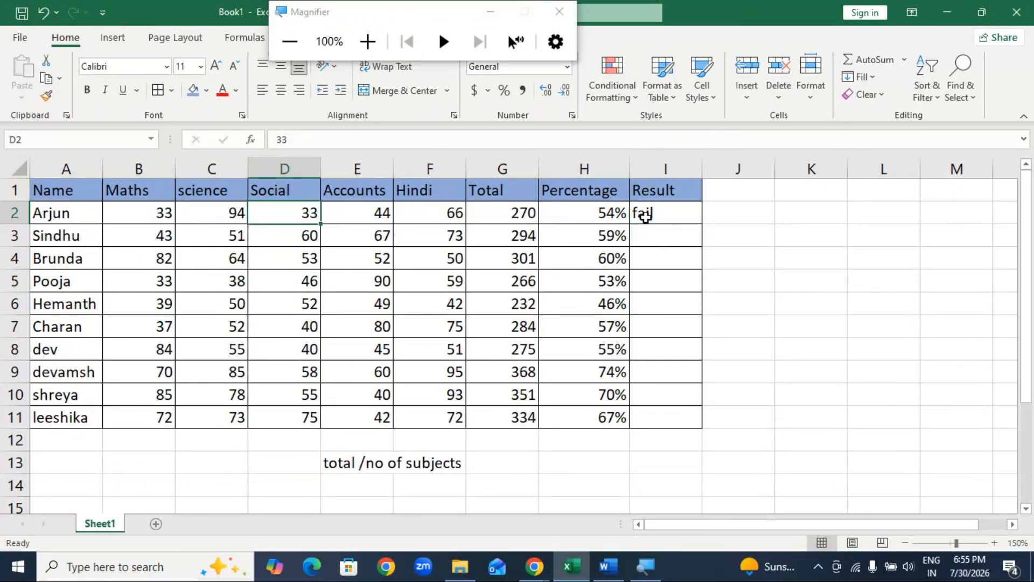
{"action": "left_click", "coordinate": [647, 215]}
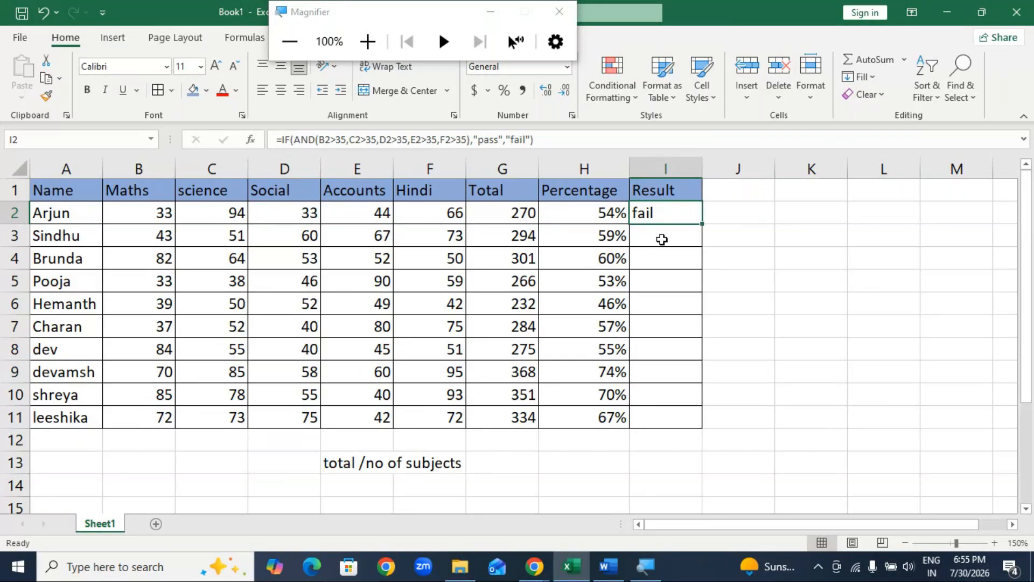
Start an IF formula in I3 with a nested AND test whose first condition is B3>35.
{"action": "left_click", "coordinate": [663, 240]}
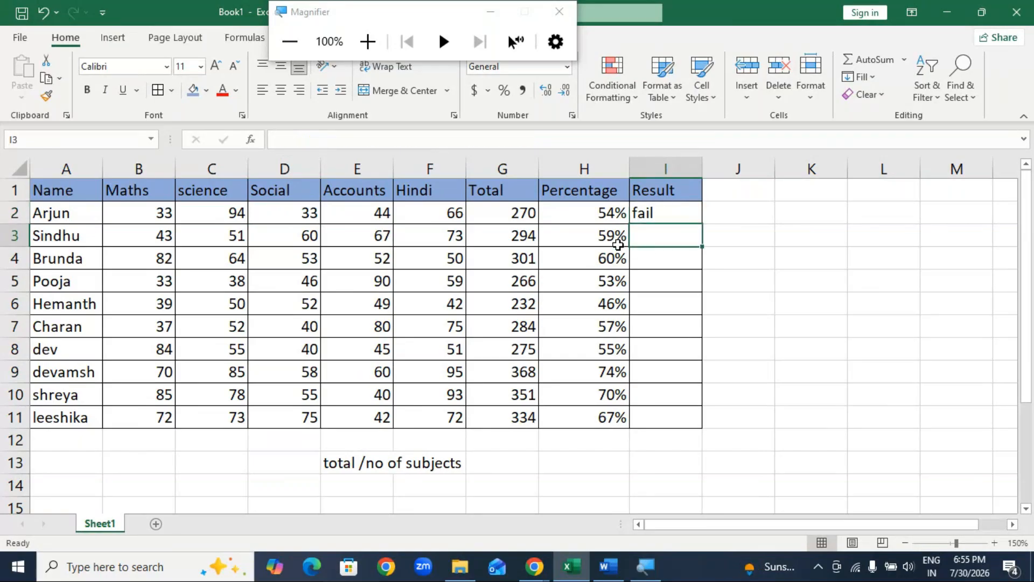
{"action": "type", "text": "=if"}
{"action": "key", "text": "Tab"}
{"action": "type", "text": "and"}
{"action": "key", "text": "Tab"}
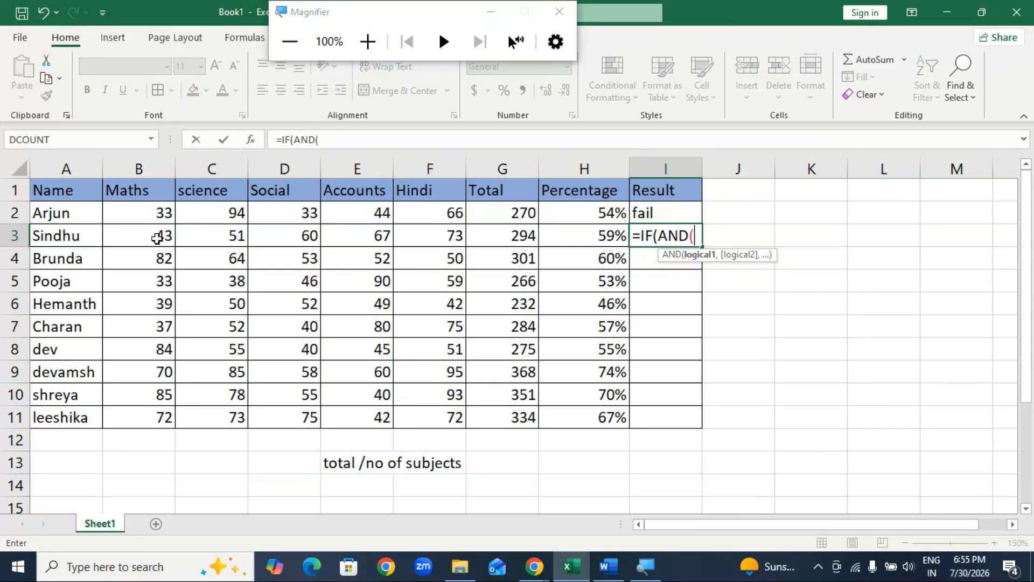
{"action": "left_click", "coordinate": [159, 235]}
{"action": "type", "text": ">"}
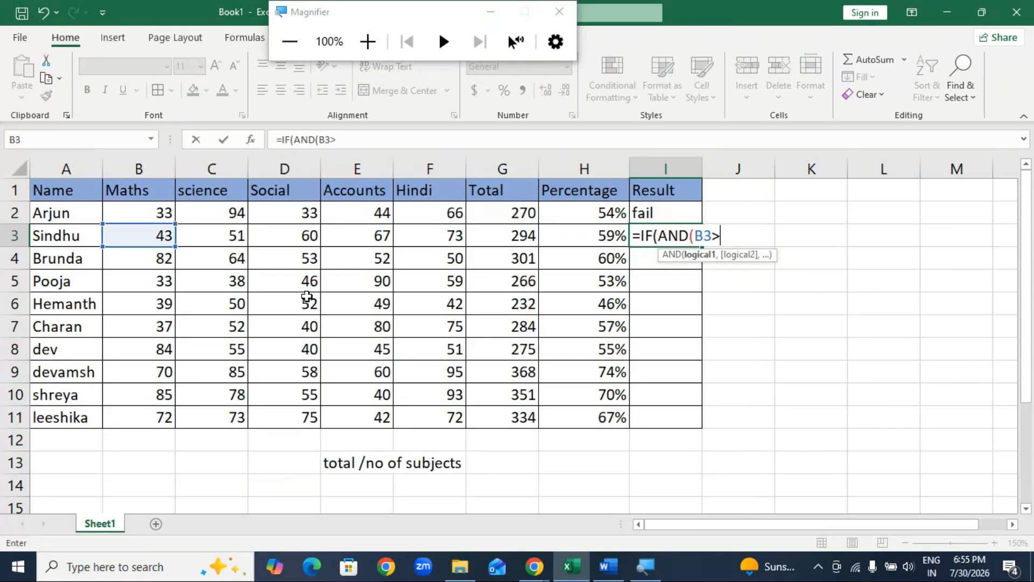
{"action": "type", "text": "35,"}
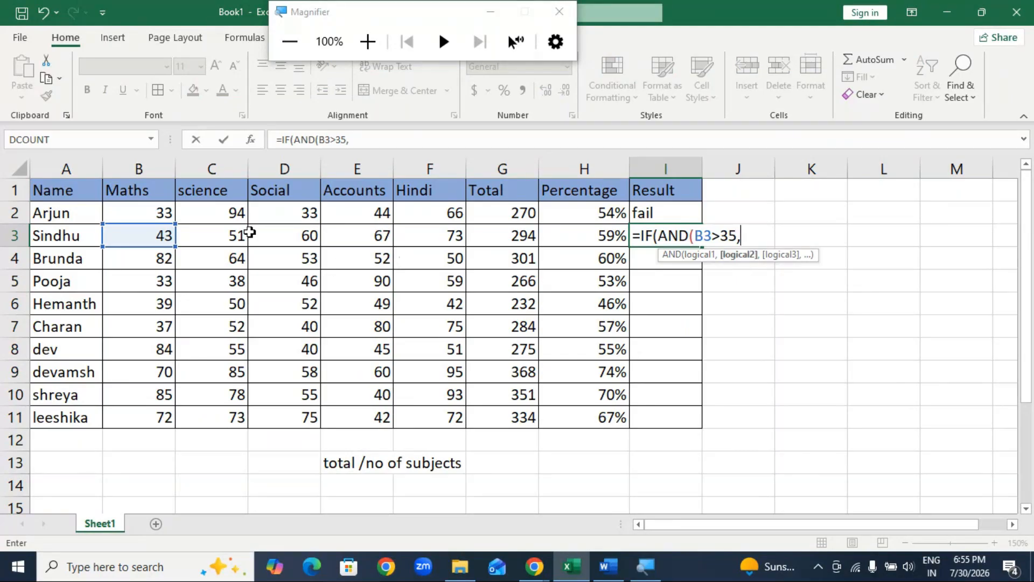
Add the conditions C3>35 and D3>35 to the AND test in I3's formula.
{"action": "left_click", "coordinate": [243, 233]}
{"action": "type", "text": ">35"}
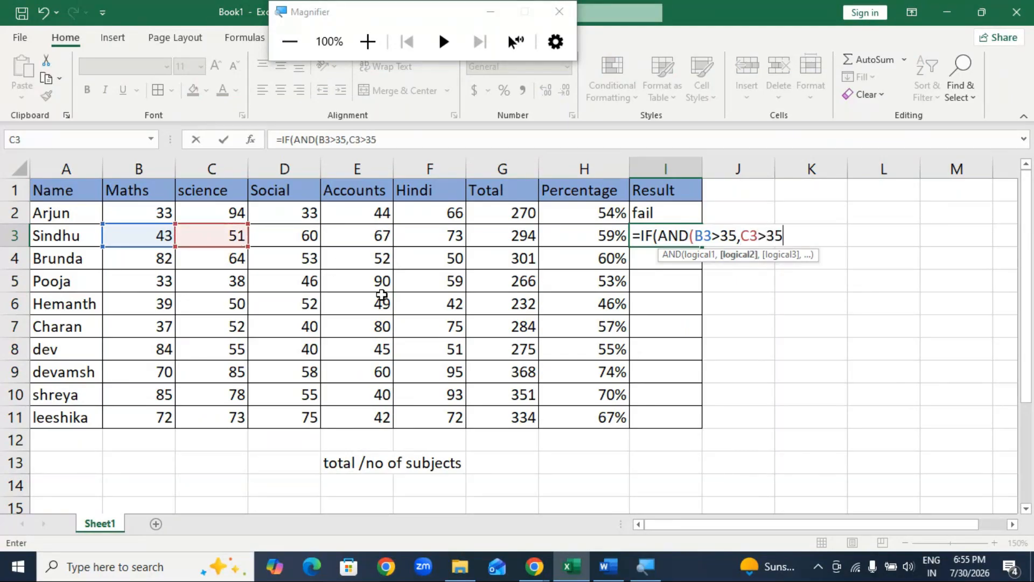
{"action": "type", "text": ","}
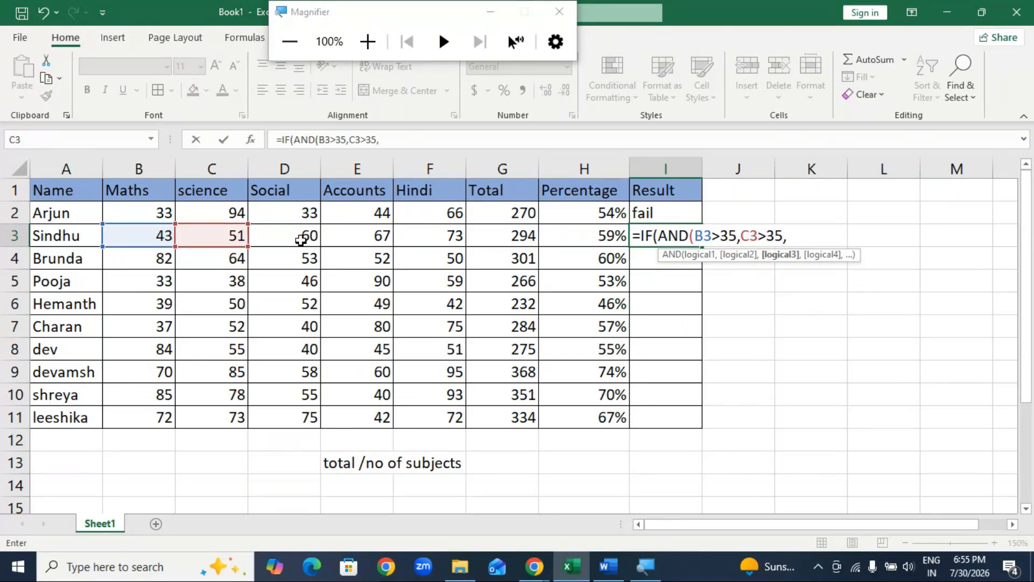
{"action": "left_click", "coordinate": [301, 238]}
{"action": "type", "text": ">3"}
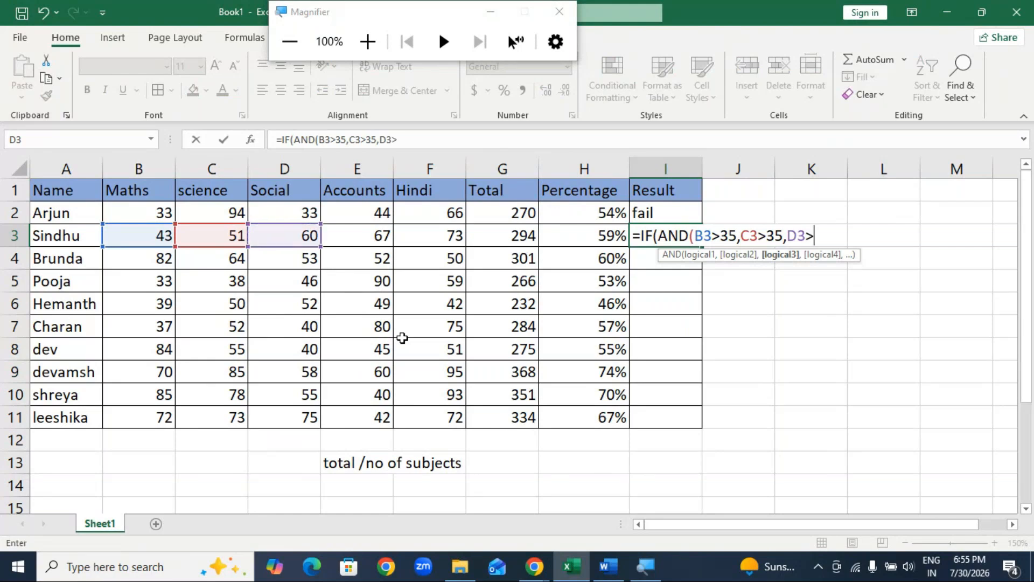
{"action": "type", "text": "5,"}
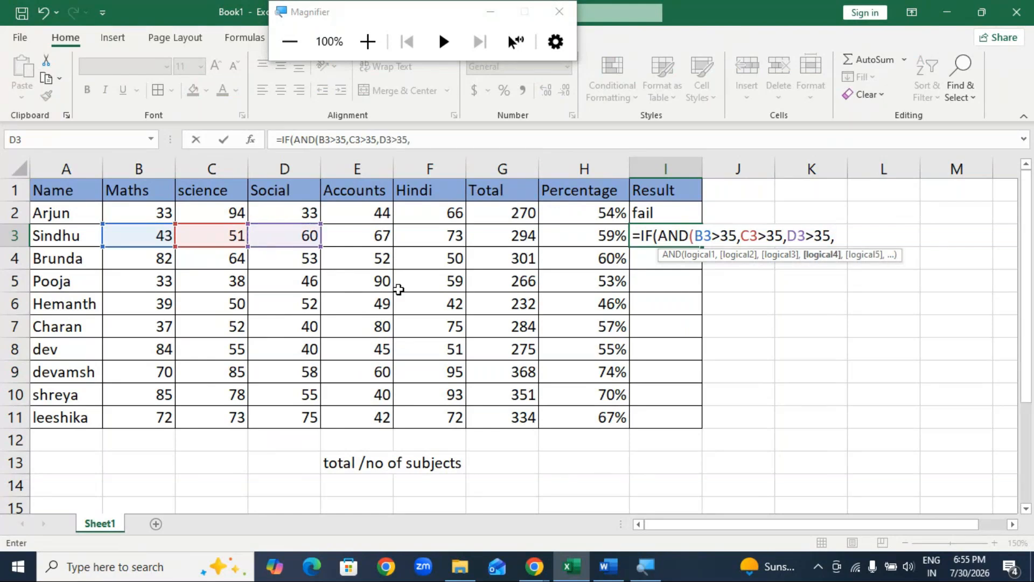
Add the conditions E3>35 and F3>35 to I3's formula and close the AND test.
{"action": "left_click", "coordinate": [376, 235]}
{"action": "type", "text": ">3"}
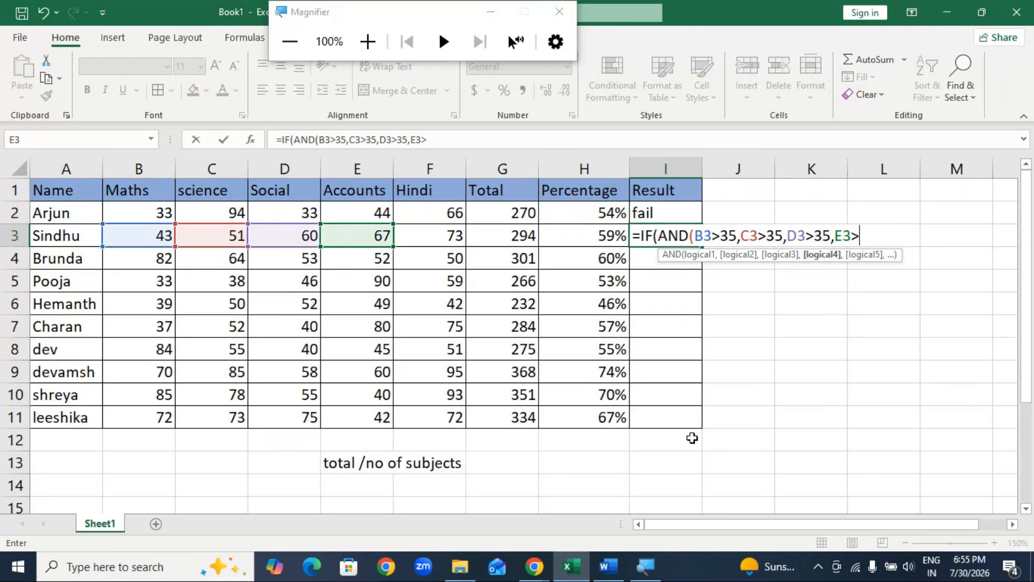
{"action": "type", "text": "5,"}
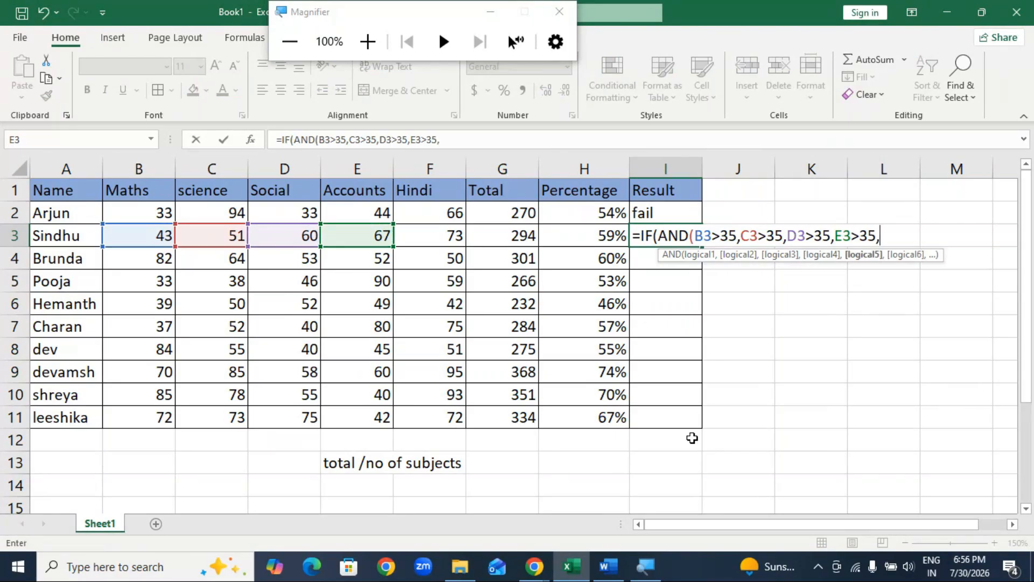
{"action": "left_click", "coordinate": [434, 232]}
{"action": "type", "text": ">35)"}
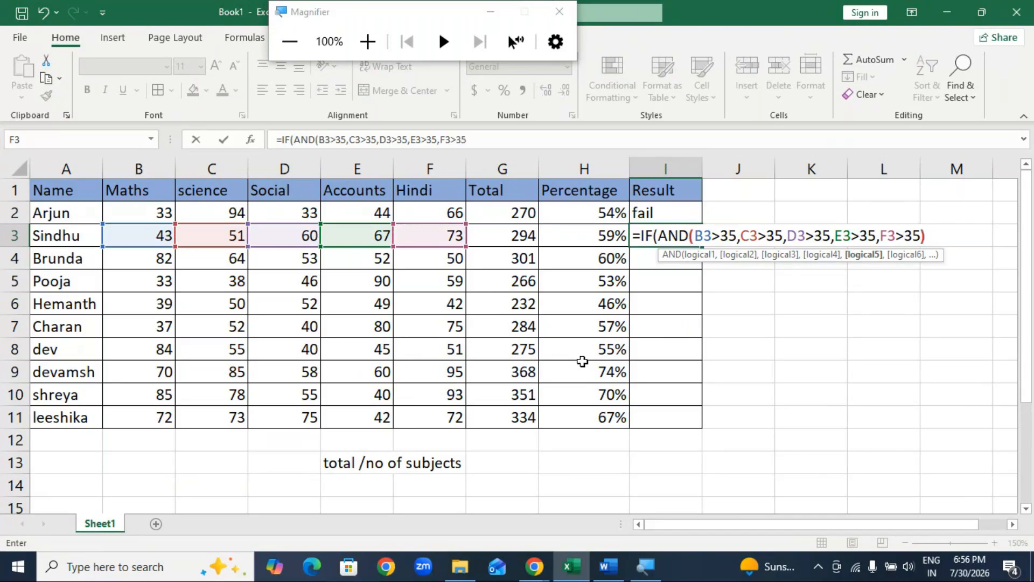
{"action": "type", "text": ","}
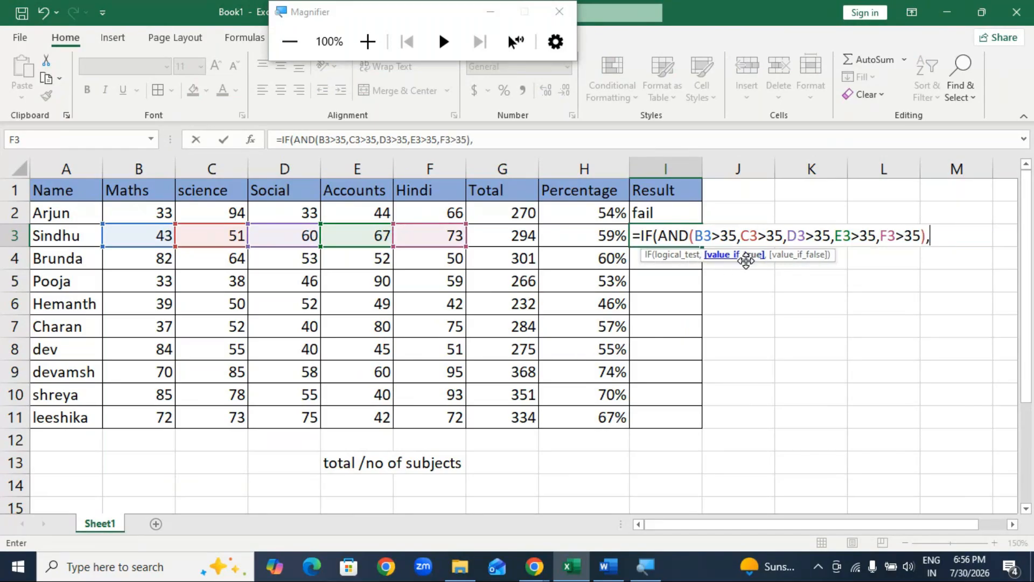
{"action": "type", "text": "\"pass\","}
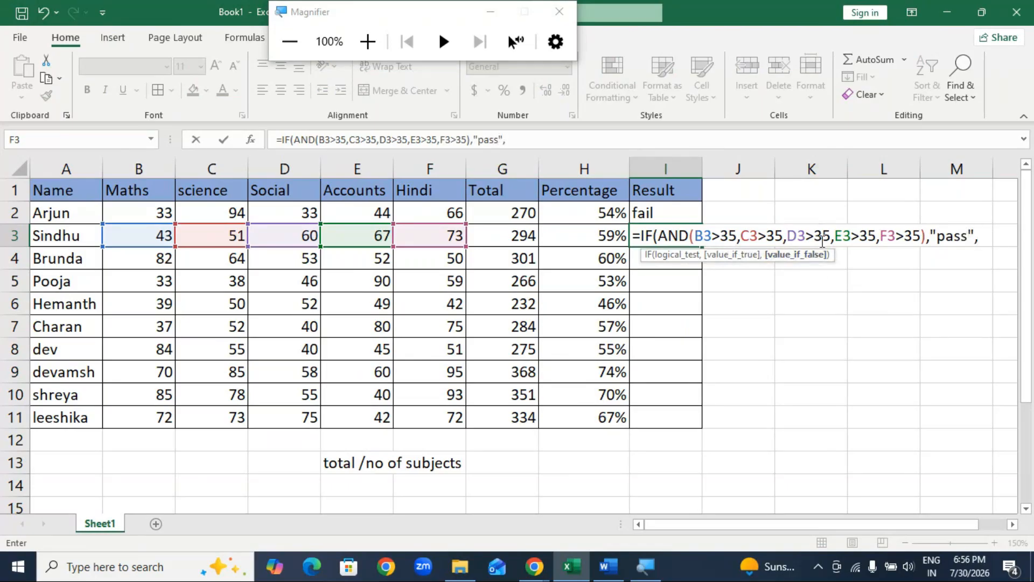
{"action": "type", "text": "\"fail"}
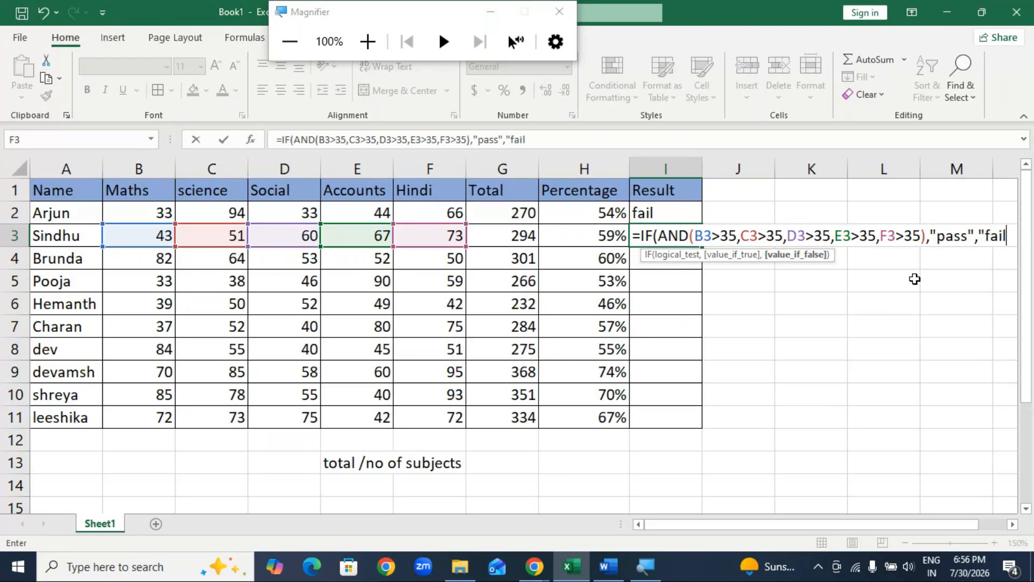
{"action": "type", "text": "\"))"}
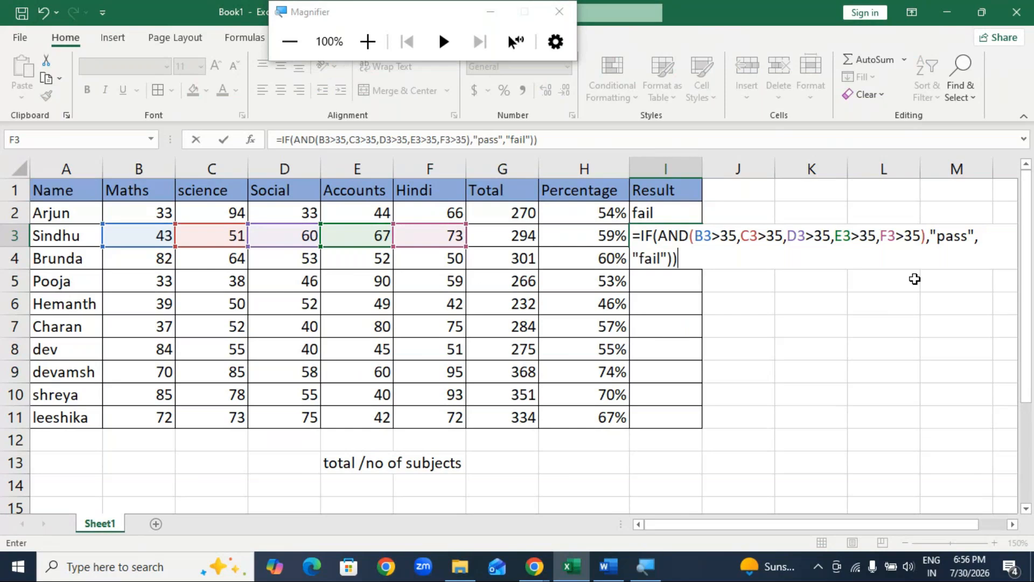
Enter "pass" as the value if true and "fail" as the value if false, and commit I3's formula.
{"action": "key", "text": "Return"}
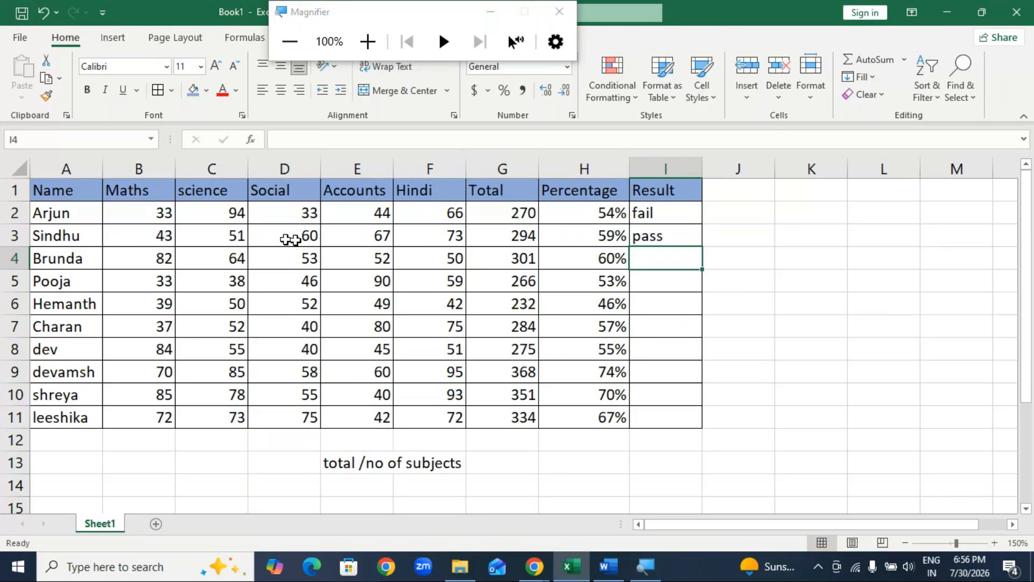
Fill I3's result formula down to I11 and open I2's formula to review its arguments.
{"action": "left_click", "coordinate": [658, 241]}
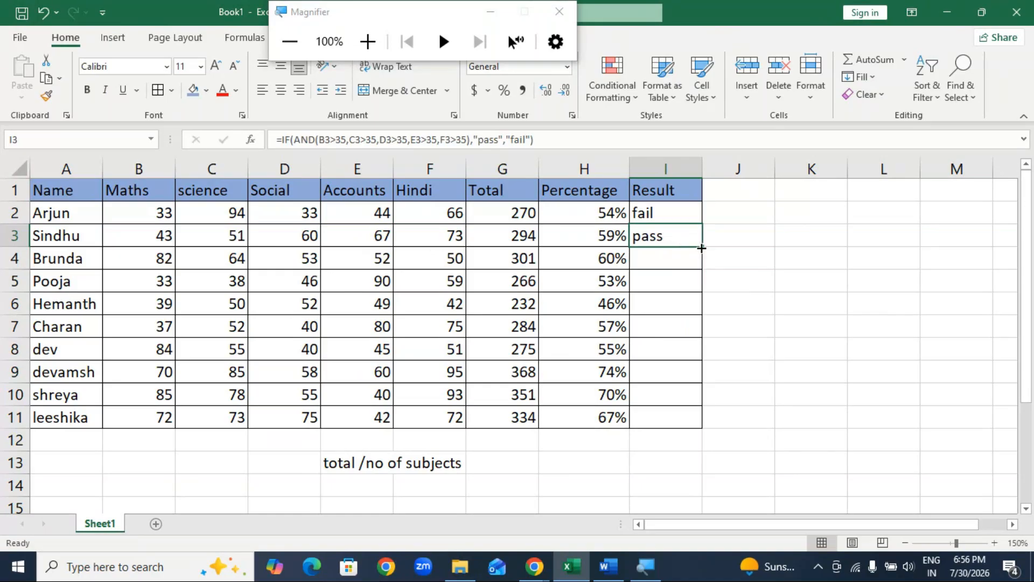
{"action": "double_click", "coordinate": [701, 249]}
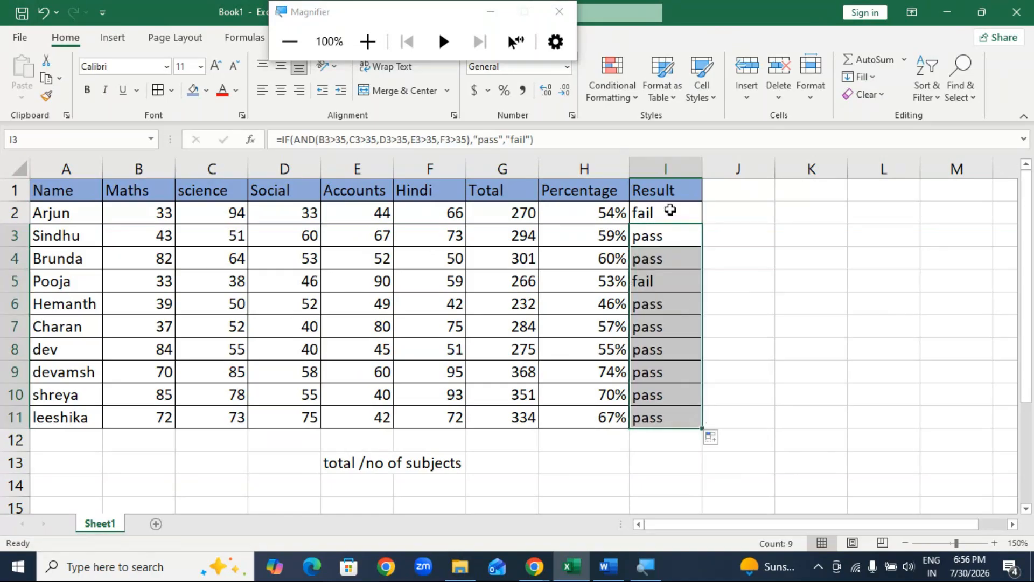
{"action": "double_click", "coordinate": [670, 210]}
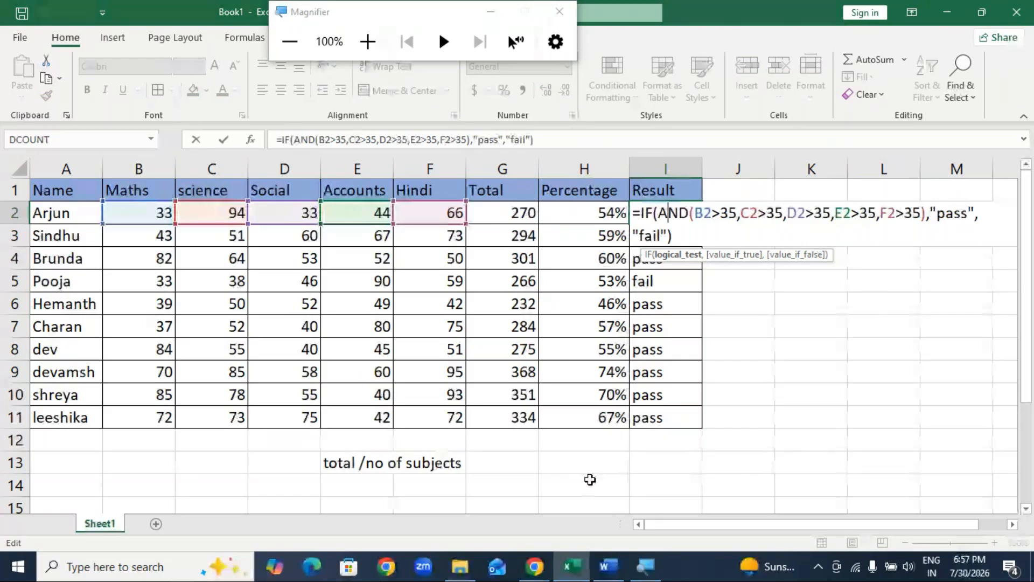
{"action": "left_click", "coordinate": [581, 466]}
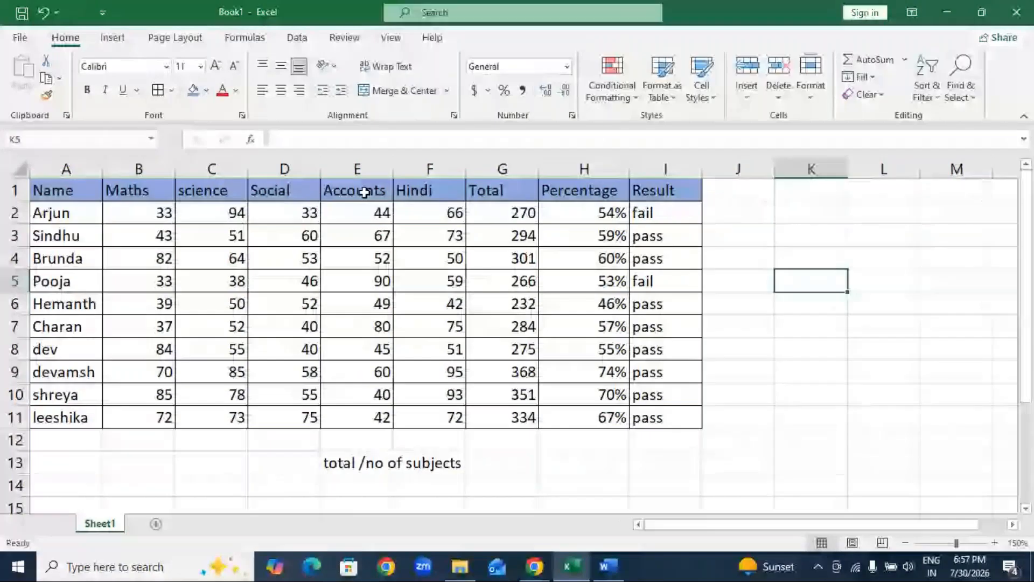
Insert a blank row above the table's header row.
{"action": "left_click", "coordinate": [365, 193]}
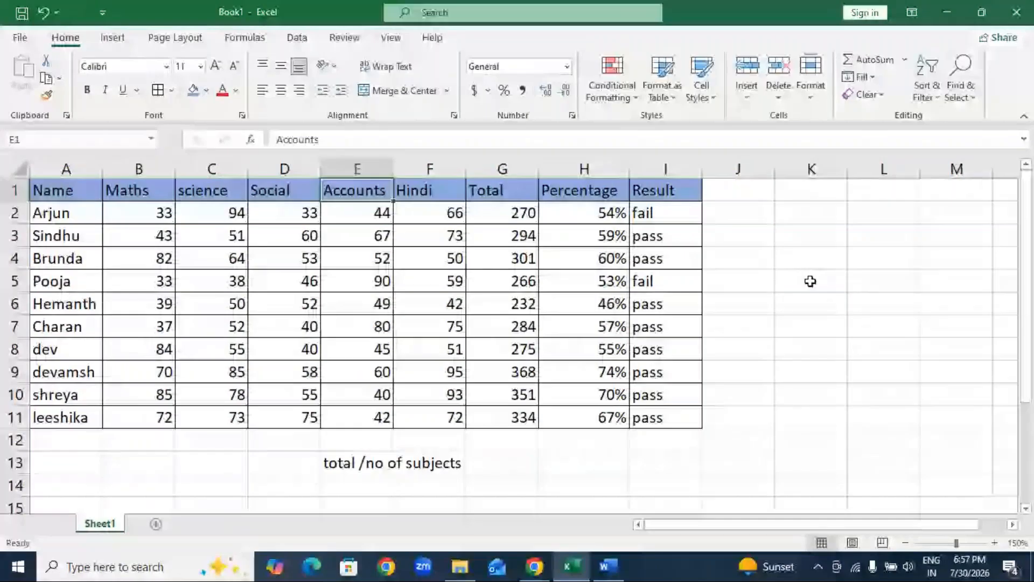
{"action": "left_click", "coordinate": [13, 190]}
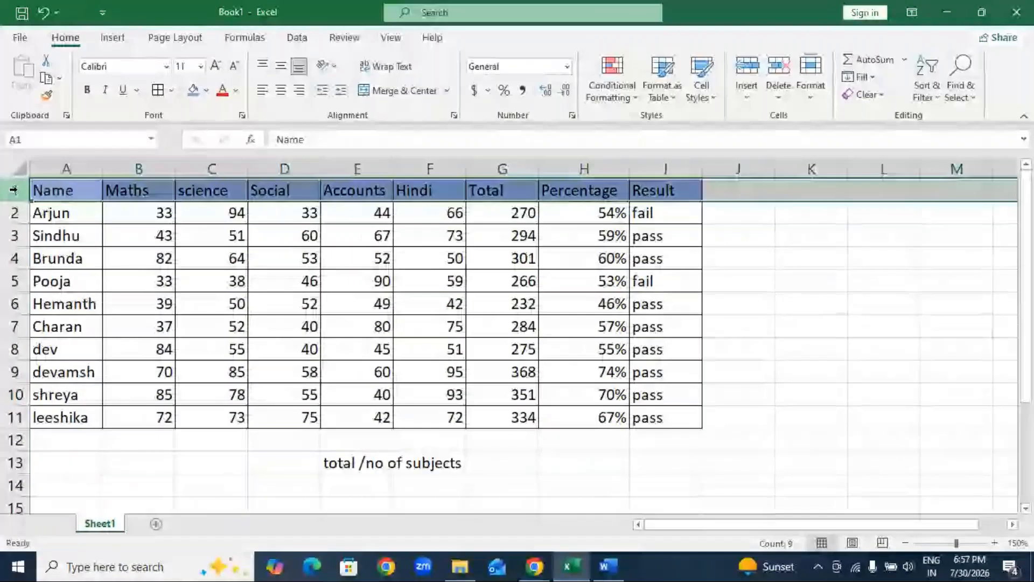
{"action": "key", "text": "ctrl+shift+plus"}
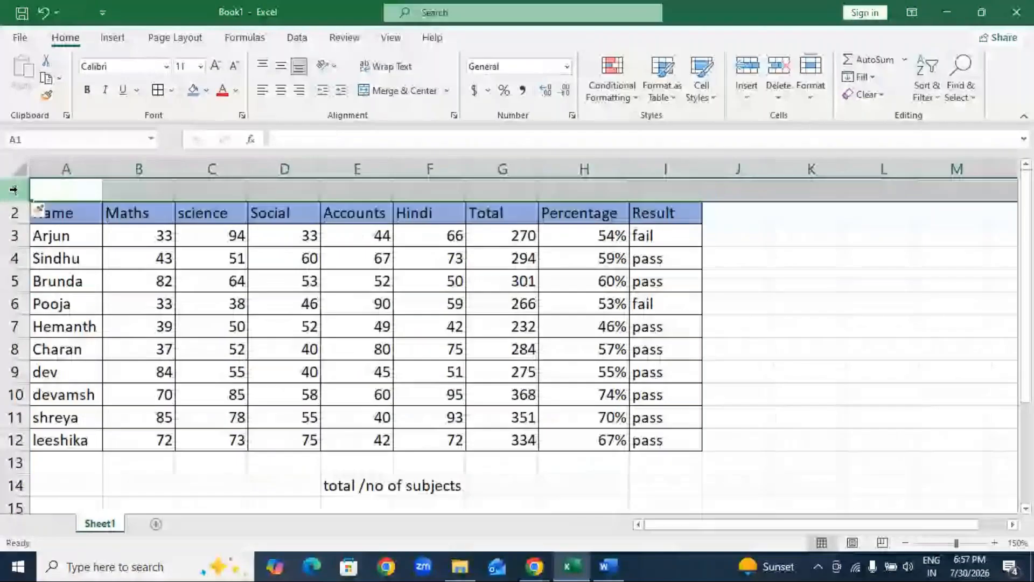
Insert several extra blank rows above the table and delete them again, keeping a single blank row.
{"action": "key", "text": "ctrl+shift+plus"}
{"action": "key", "text": "ctrl+shift+plus"}
{"action": "key", "text": "ctrl+shift+plus"}
{"action": "key", "text": "ctrl+shift+plus"}
{"action": "key", "text": "ctrl+shift+plus"}
{"action": "key", "text": "ctrl+shift+plus"}
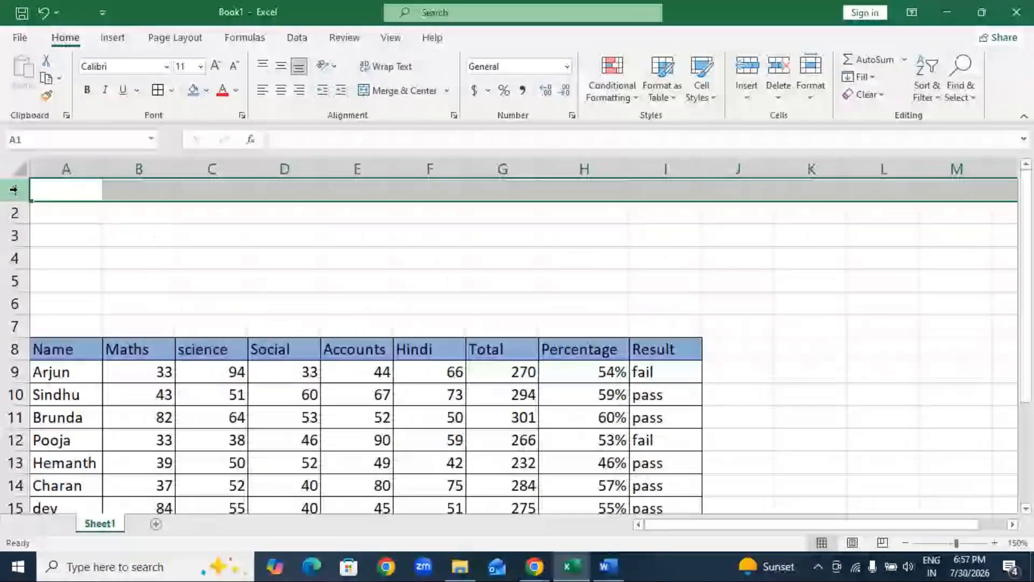
{"action": "key", "text": "ctrl+minus"}
{"action": "key", "text": "ctrl+minus"}
{"action": "key", "text": "ctrl+minus"}
{"action": "key", "text": "ctrl+minus"}
{"action": "key", "text": "ctrl+minus"}
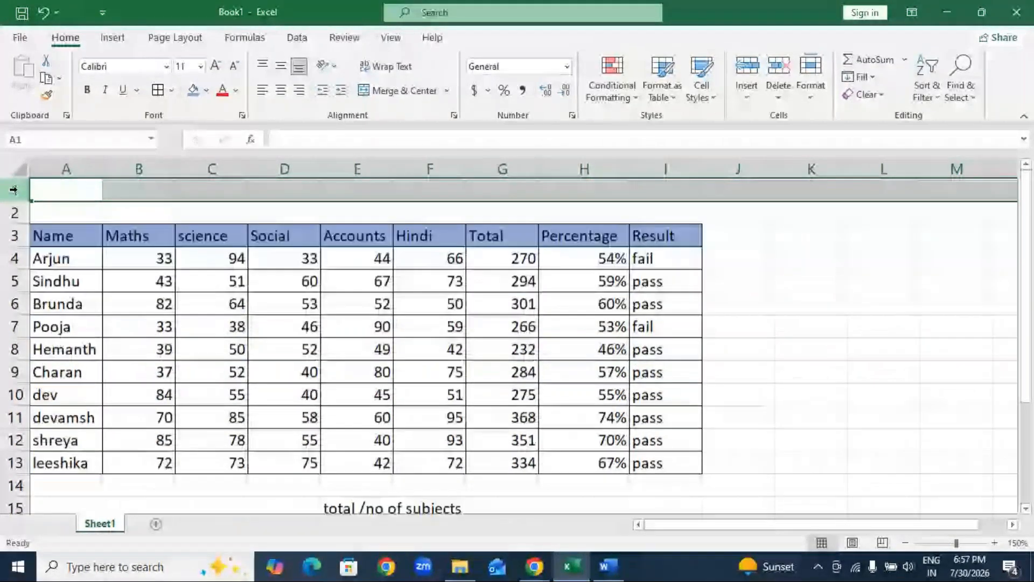
{"action": "key", "text": "ctrl+minus"}
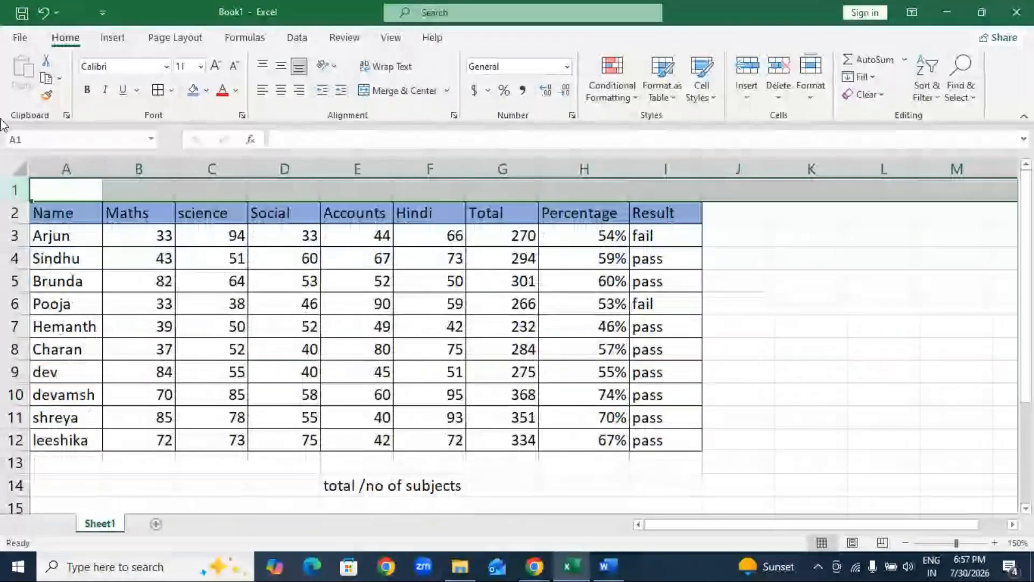
Enter the title "Report Card" in A1.
{"action": "left_click", "coordinate": [66, 190]}
{"action": "type", "text": "RE"}
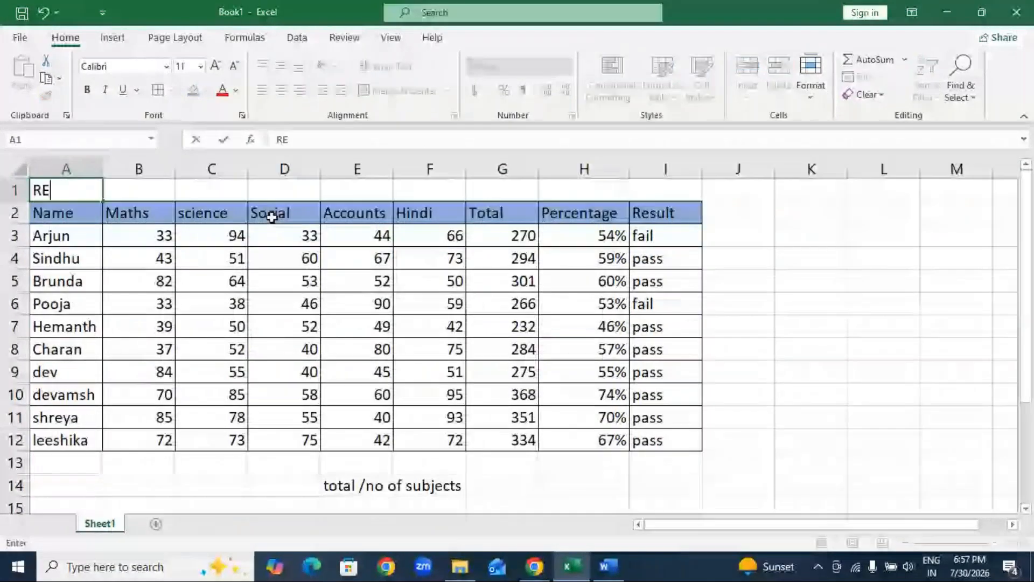
{"action": "key", "text": "BackSpace"}
{"action": "type", "text": "eport Card"}
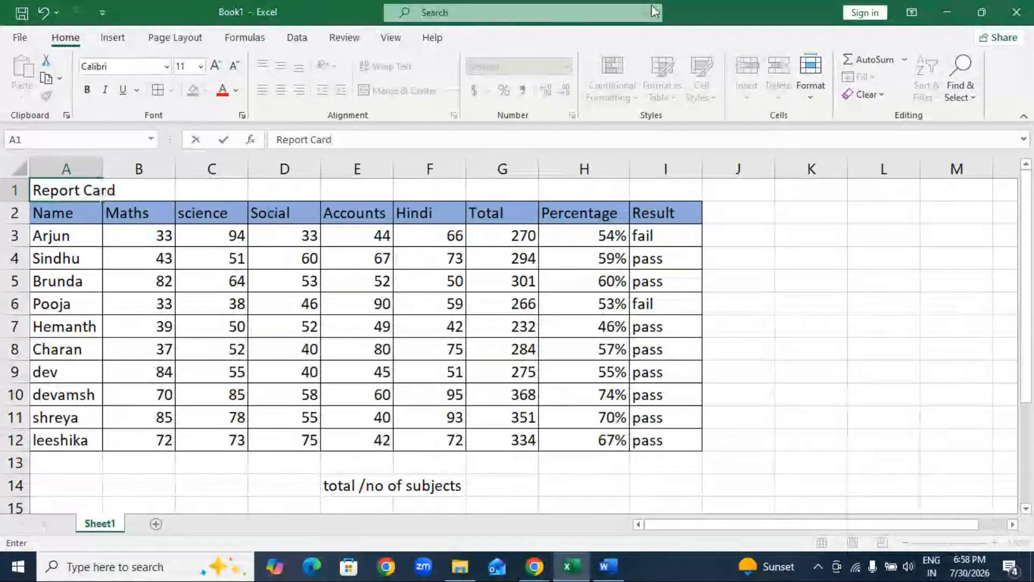
{"action": "left_click", "coordinate": [862, 259]}
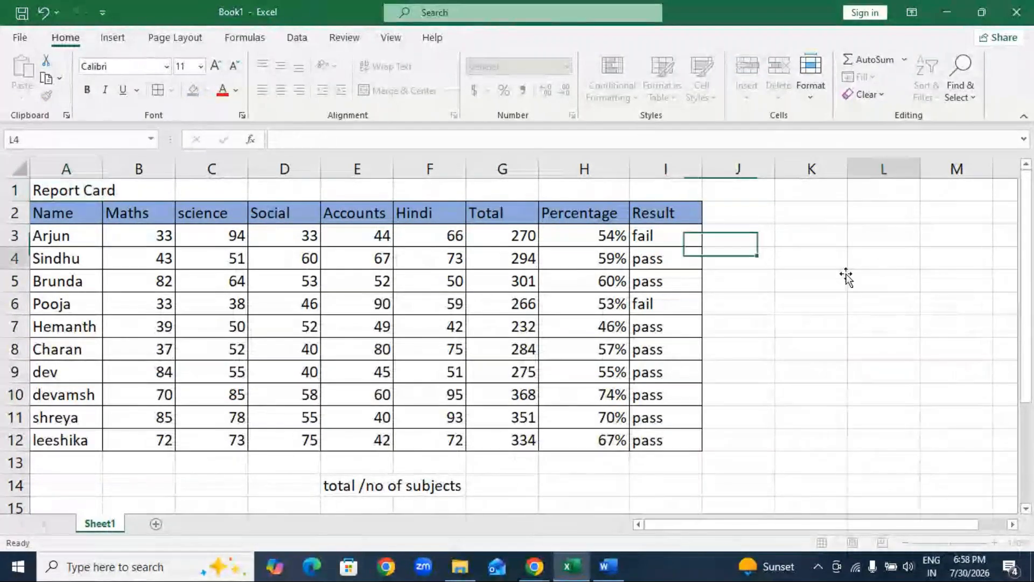
Merge and center the Report Card title across A1:I1 and fill it with light gold.
{"action": "left_click", "coordinate": [105, 190]}
{"action": "left_click_drag", "start_coordinate": [105, 189], "coordinate": [648, 194]}
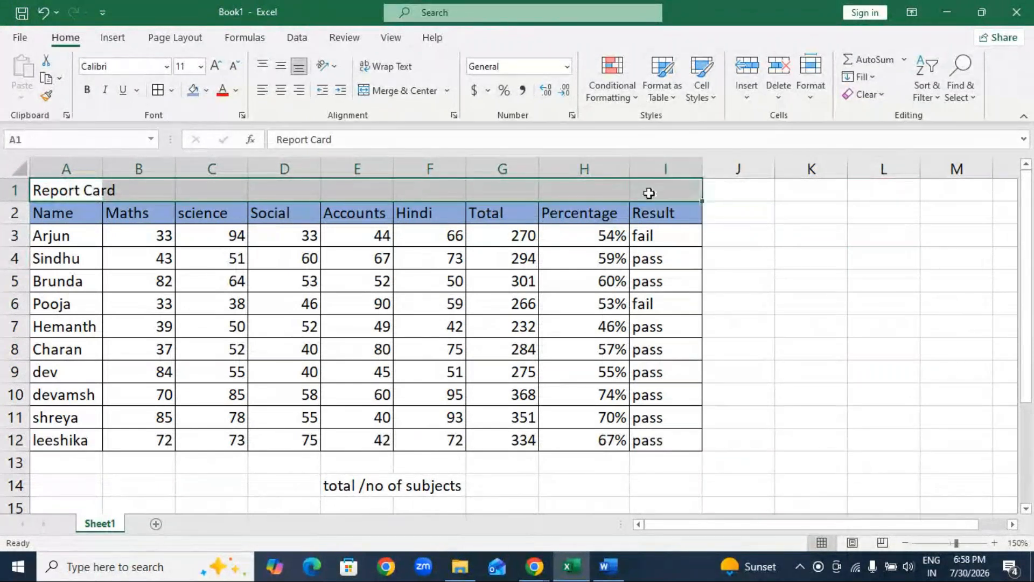
{"action": "left_click", "coordinate": [416, 97]}
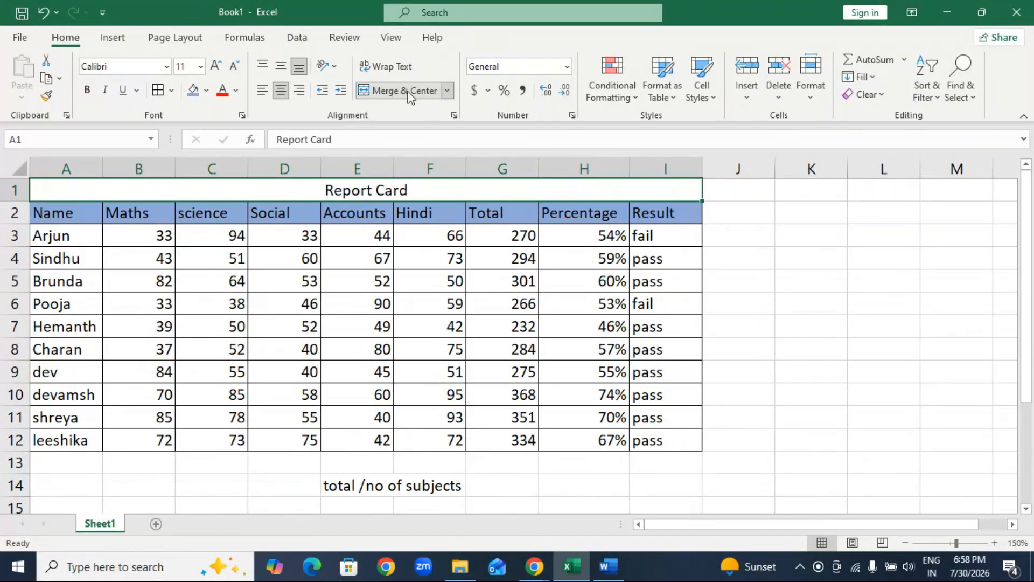
{"action": "left_click", "coordinate": [206, 90]}
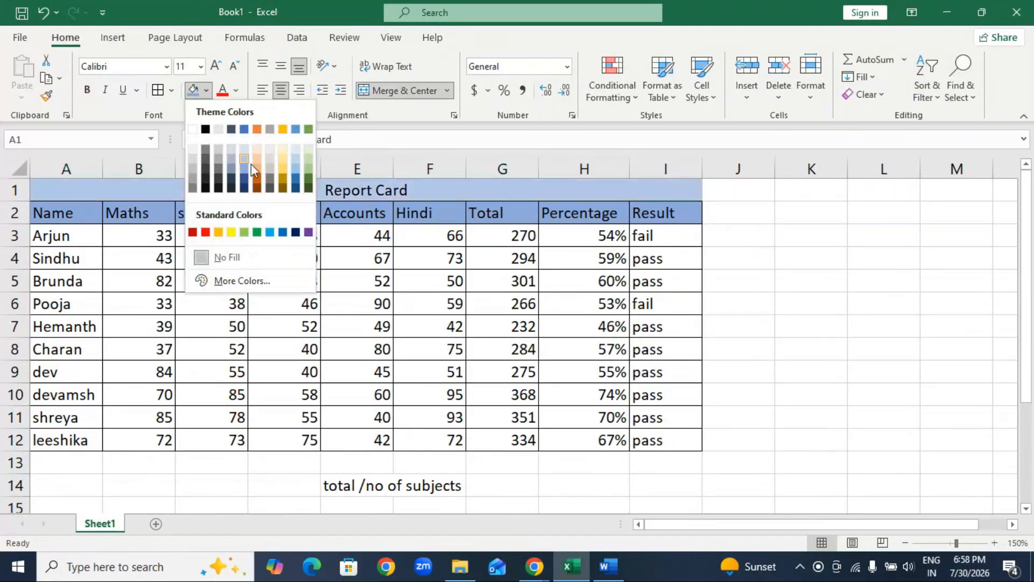
{"action": "left_click", "coordinate": [284, 166]}
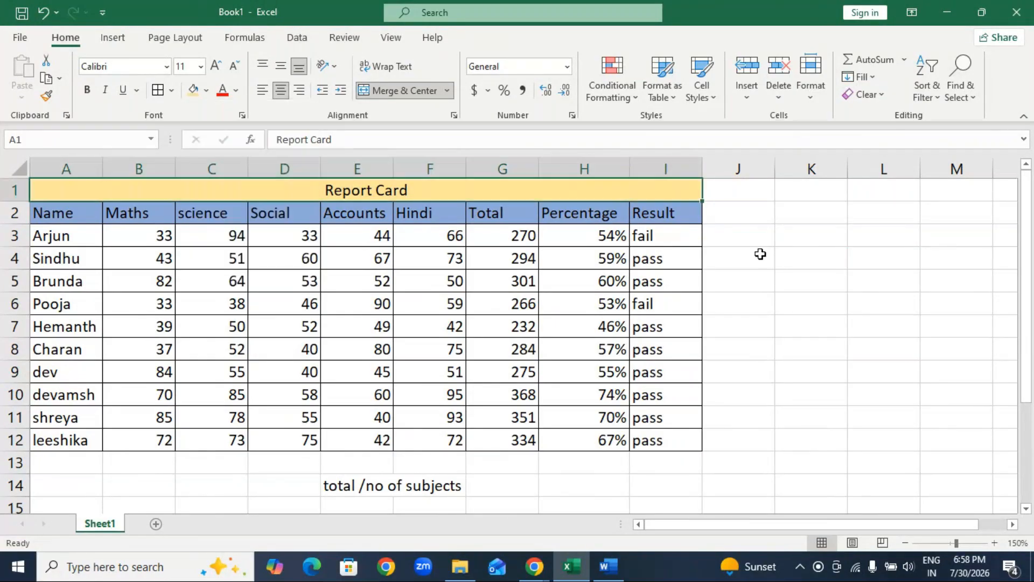
{"action": "left_click", "coordinate": [784, 280]}
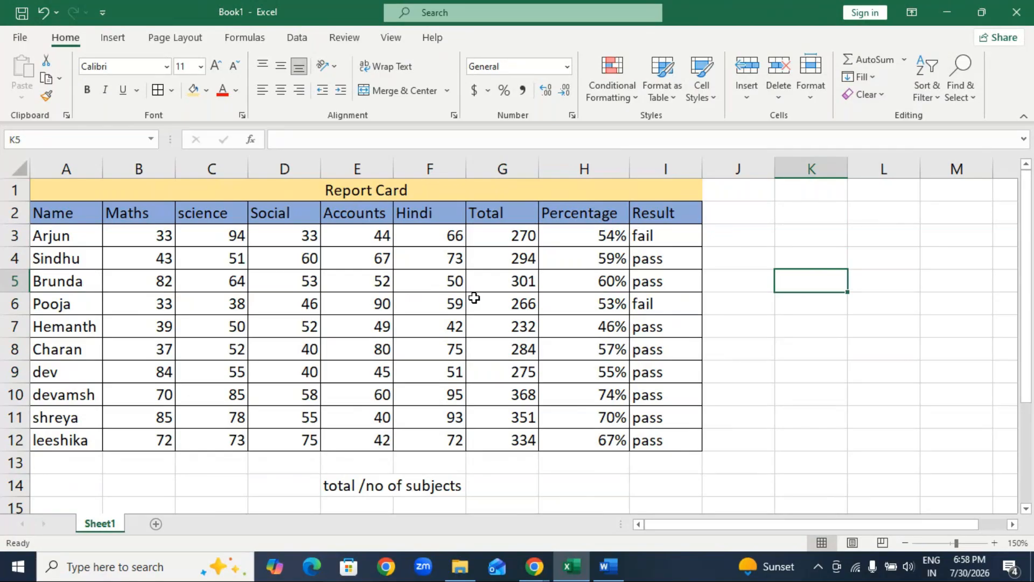
Delete the "total /no of subjects" note in E14 below the report card table.
{"action": "left_click_drag", "start_coordinate": [358, 491], "coordinate": [461, 485]}
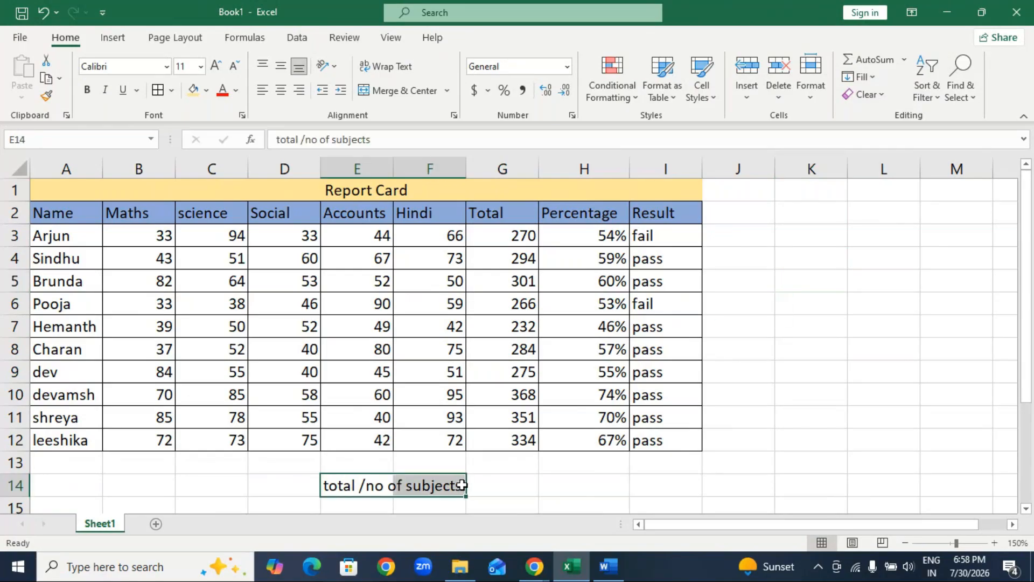
{"action": "key", "text": "Delete"}
{"action": "left_click", "coordinate": [859, 329]}
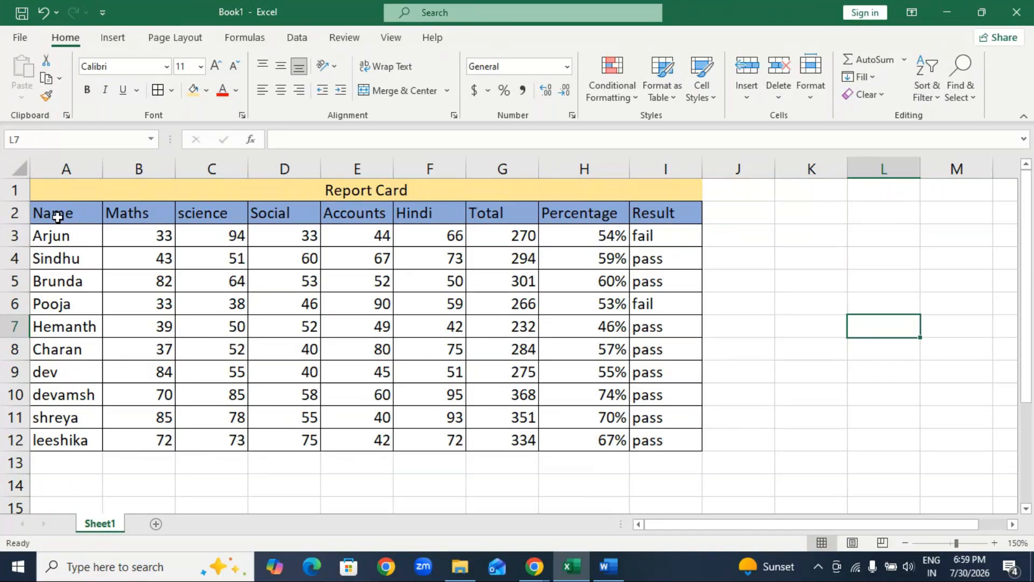
Copy the headers and first three students' Name, Maths, science and Social data (A2:D5) to E3 on a new sheet.
{"action": "left_click_drag", "start_coordinate": [58, 215], "coordinate": [259, 282]}
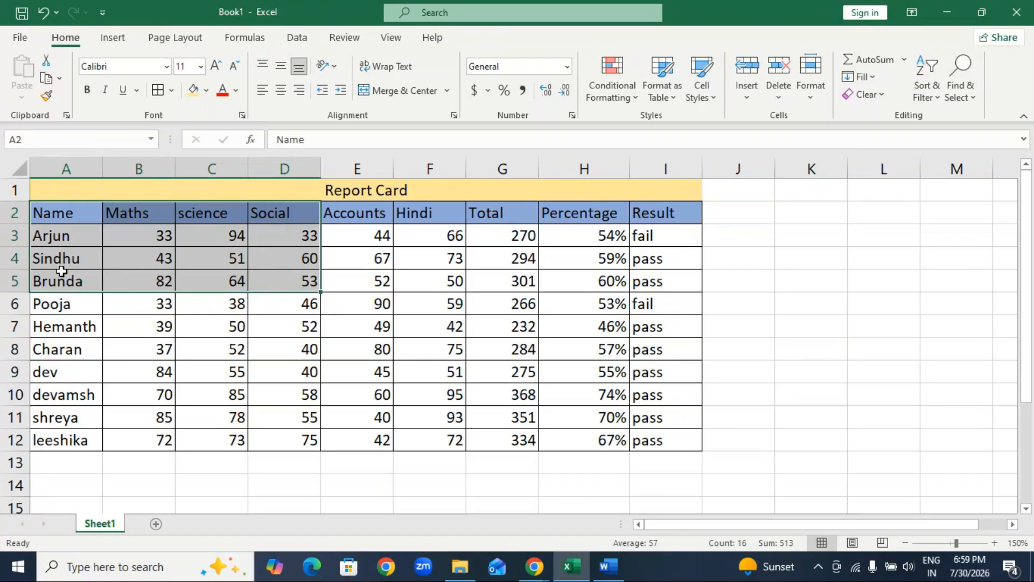
{"action": "left_click", "coordinate": [191, 479]}
{"action": "left_click", "coordinate": [55, 217]}
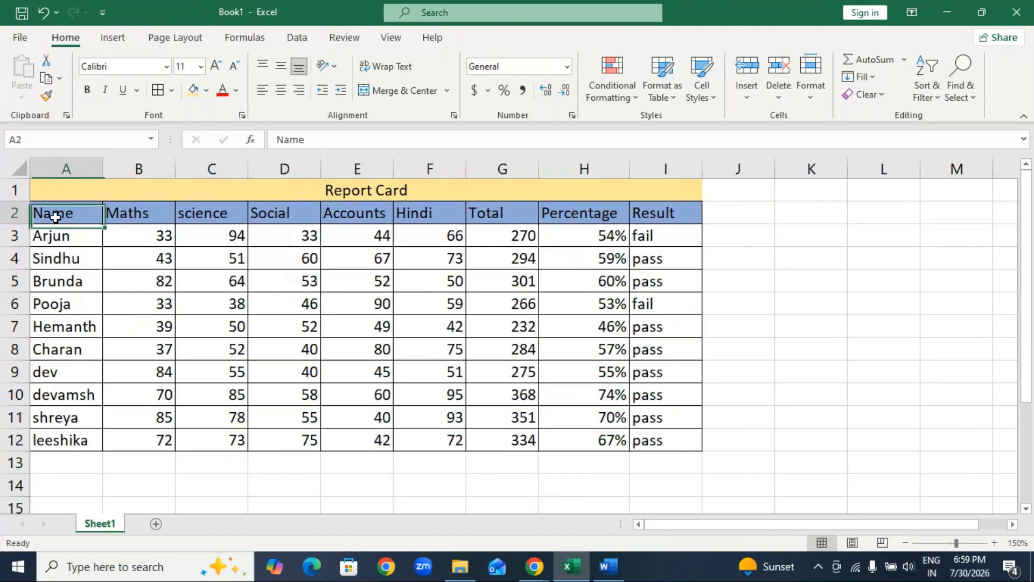
{"action": "left_click_drag", "start_coordinate": [55, 217], "coordinate": [268, 280]}
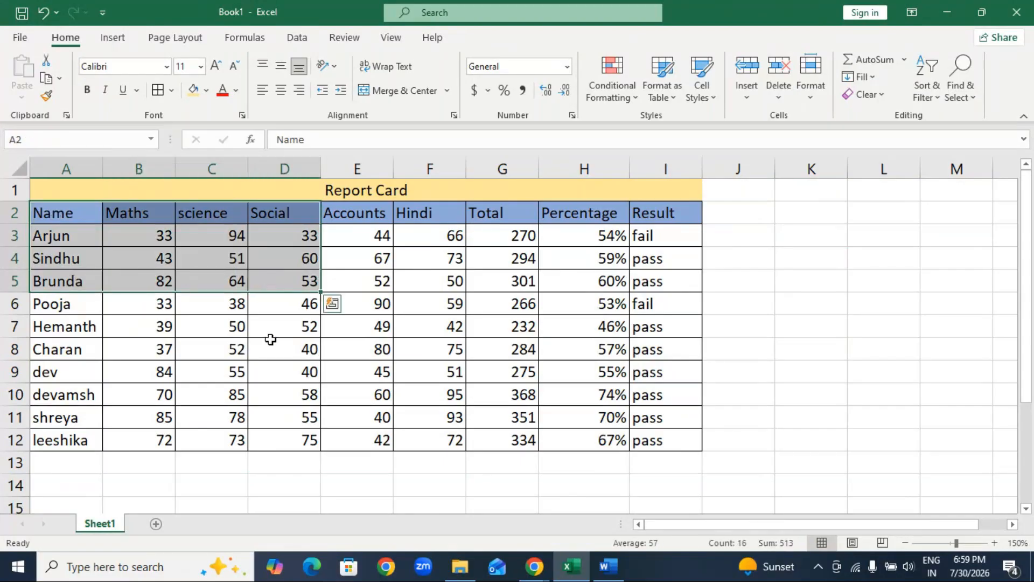
{"action": "key", "text": "ctrl+c"}
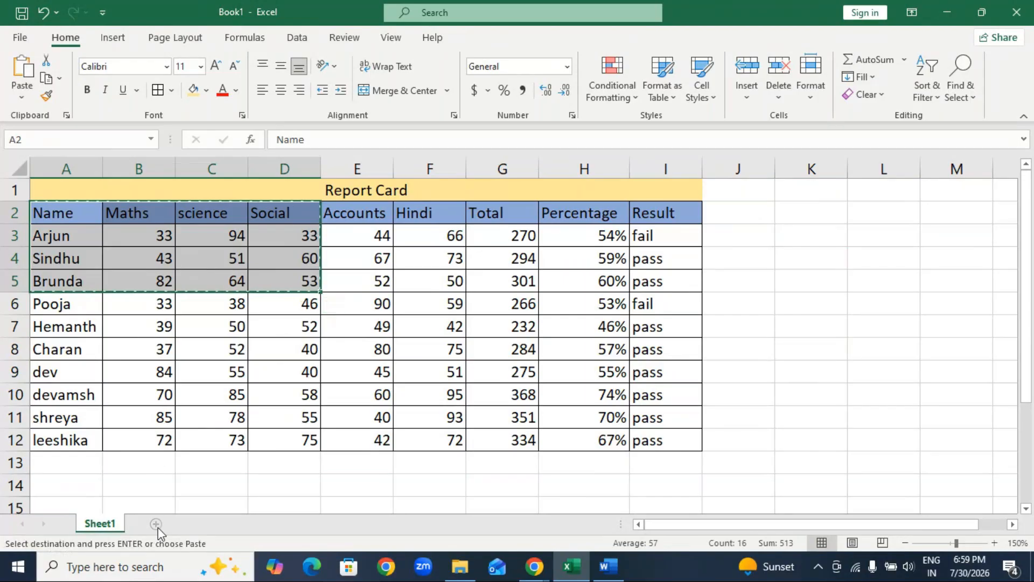
{"action": "left_click", "coordinate": [157, 525]}
{"action": "left_click", "coordinate": [226, 210]}
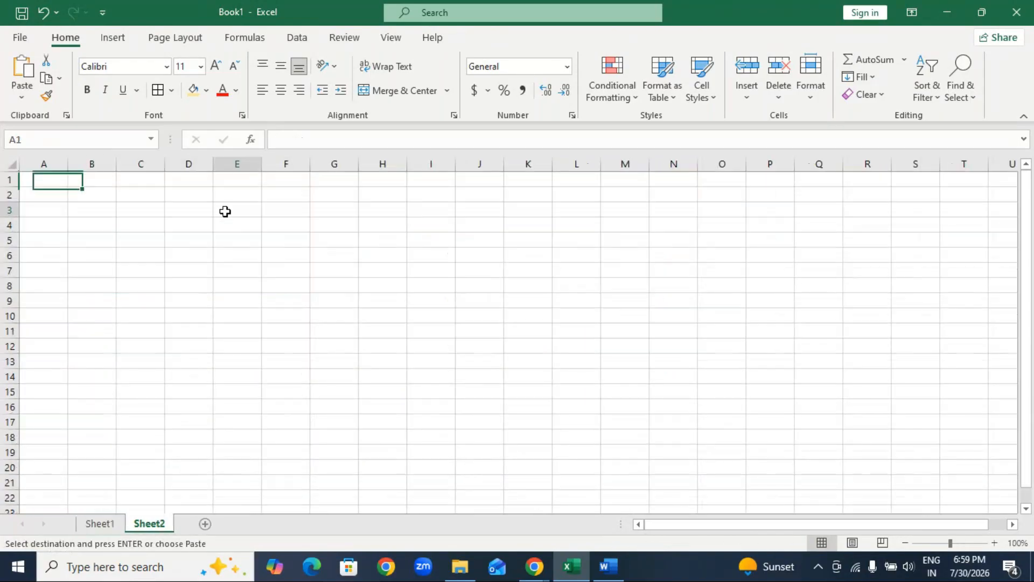
{"action": "key", "text": "ctrl+v"}
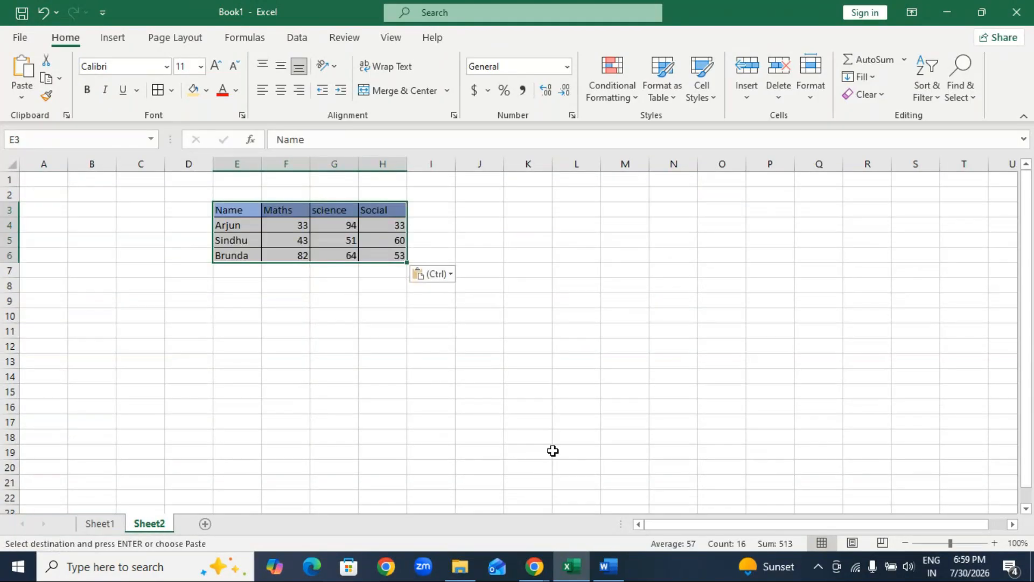
Move the pasted marks table on Sheet2 so that it starts at A1.
{"action": "left_click", "coordinate": [992, 544]}
{"action": "left_click", "coordinate": [993, 544]}
{"action": "left_click", "coordinate": [993, 545]}
{"action": "left_click", "coordinate": [992, 545]}
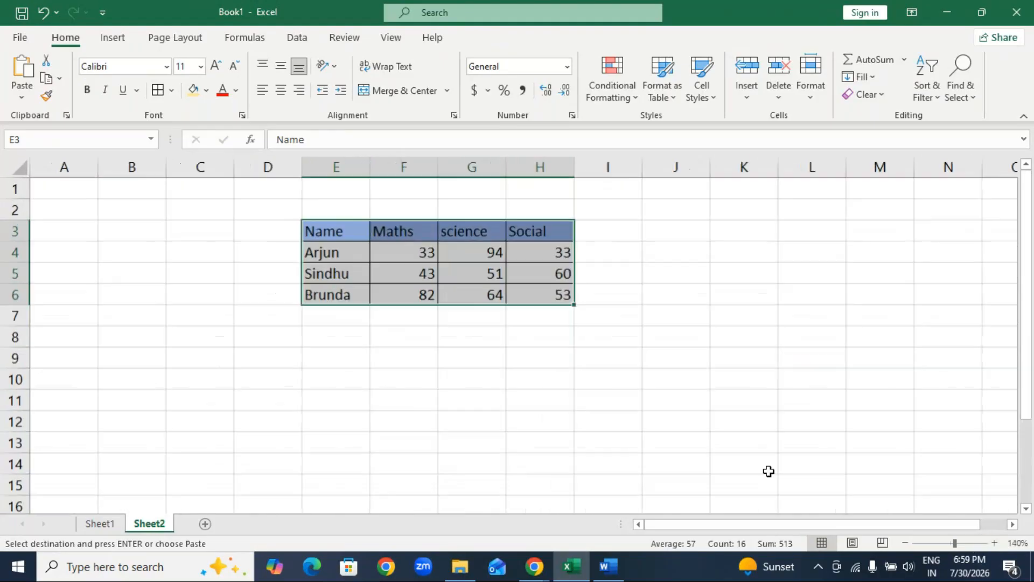
{"action": "left_click", "coordinate": [541, 379]}
{"action": "left_click", "coordinate": [307, 238]}
{"action": "left_click_drag", "start_coordinate": [307, 237], "coordinate": [538, 294]}
{"action": "left_click_drag", "start_coordinate": [304, 231], "coordinate": [77, 184]}
{"action": "left_click", "coordinate": [334, 397]}
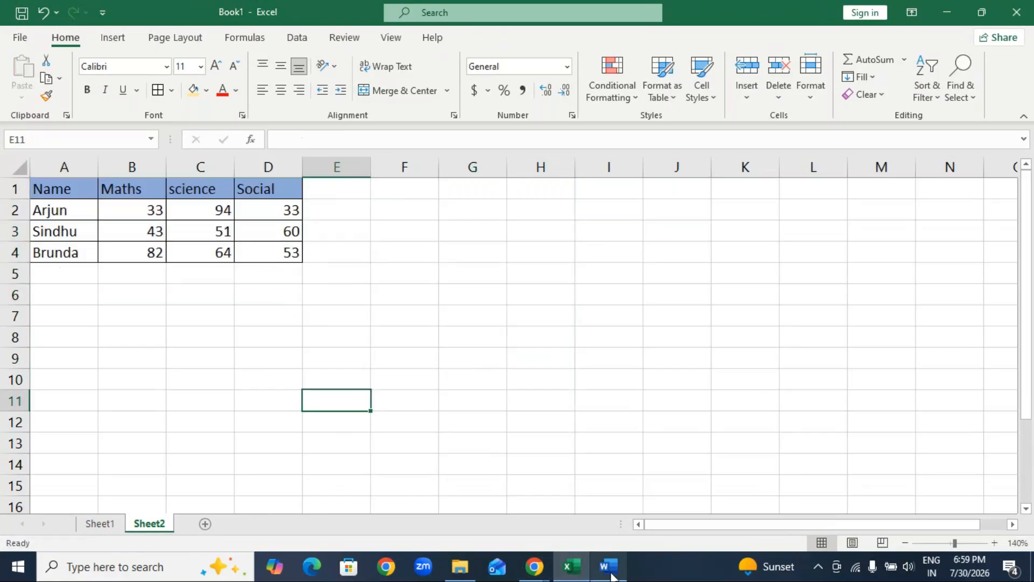
Switch to the Word notes and add a bullet at the end reading "Chart → representation of the data or geographical data".
{"action": "key", "text": "alt+Tab"}
{"action": "left_click", "coordinate": [196, 315]}
{"action": "left_click", "coordinate": [244, 314]}
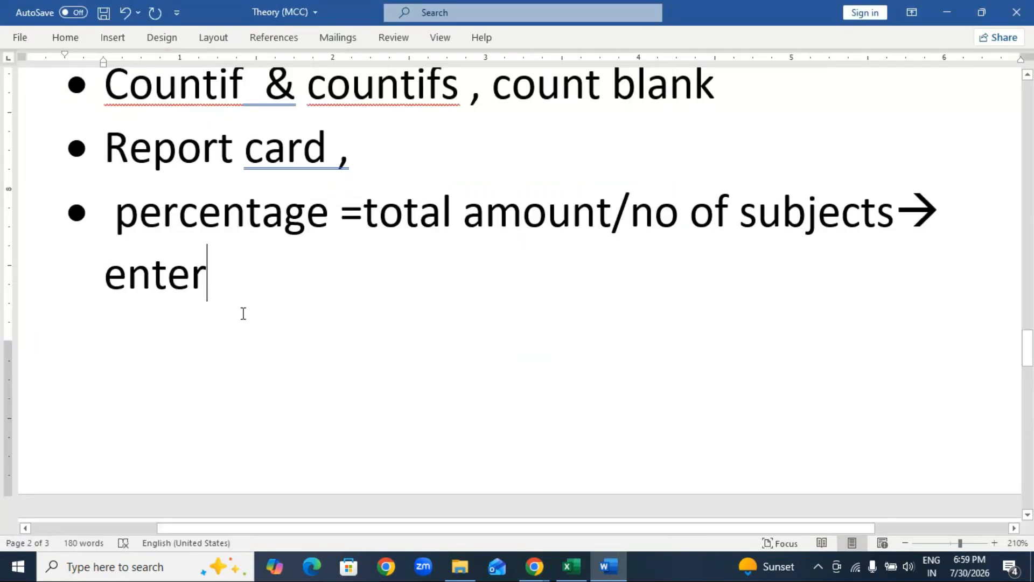
{"action": "key", "text": "Return"}
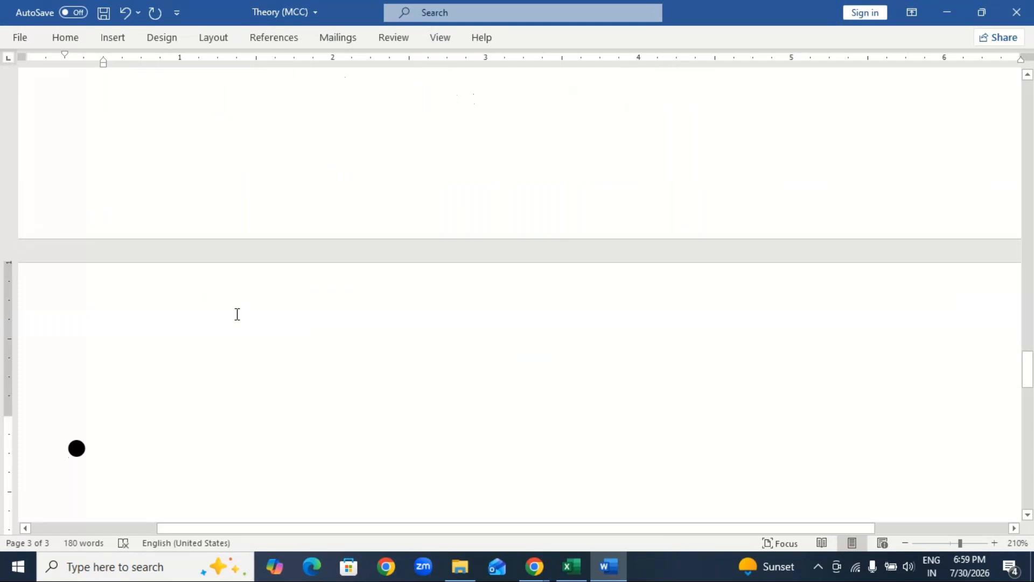
{"action": "type", "text": "C"}
{"action": "left_click", "coordinate": [236, 314], "text": "shift"}
{"action": "type", "text": "har"}
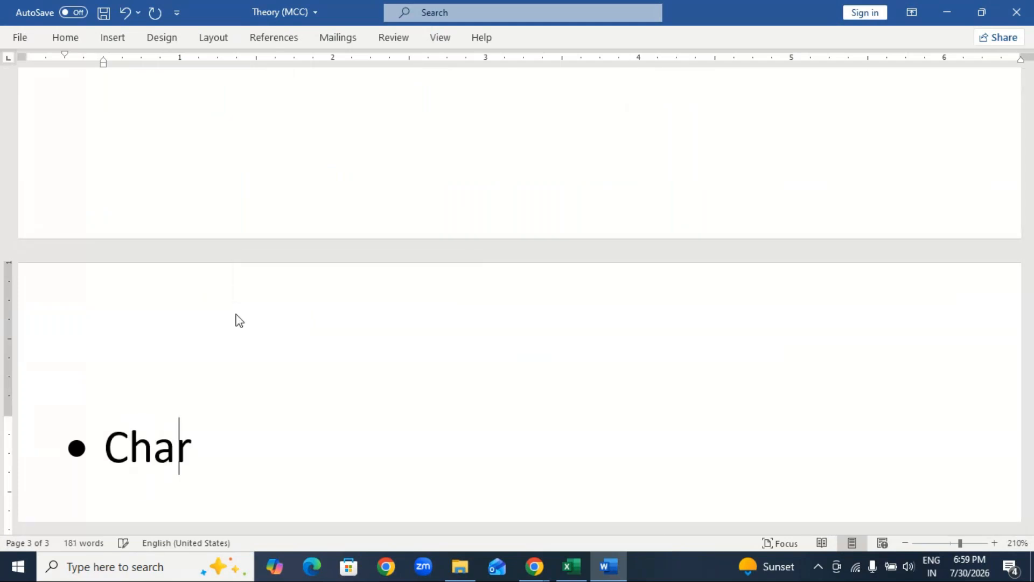
{"action": "type", "text": "t --> re"}
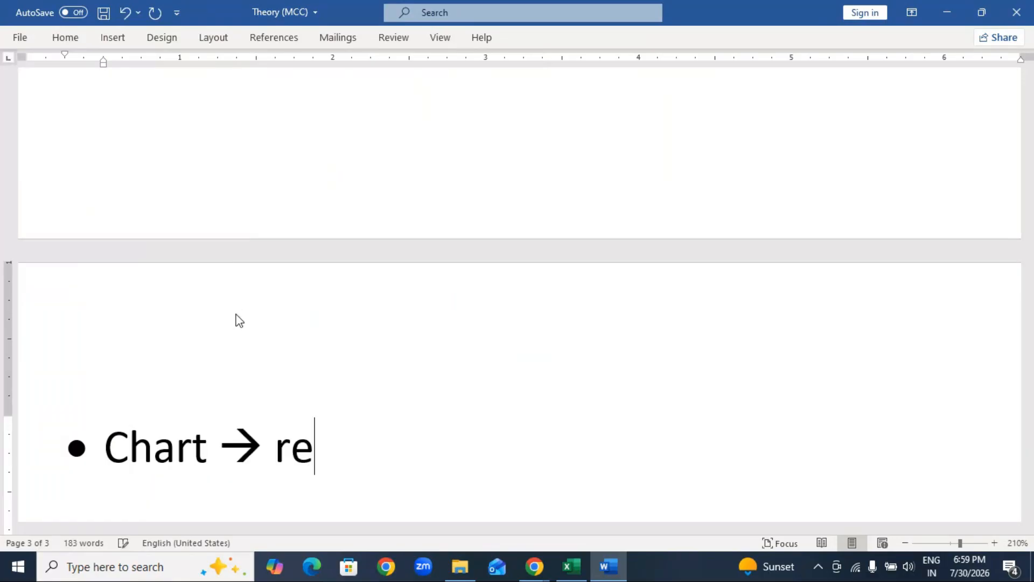
{"action": "type", "text": "presen"}
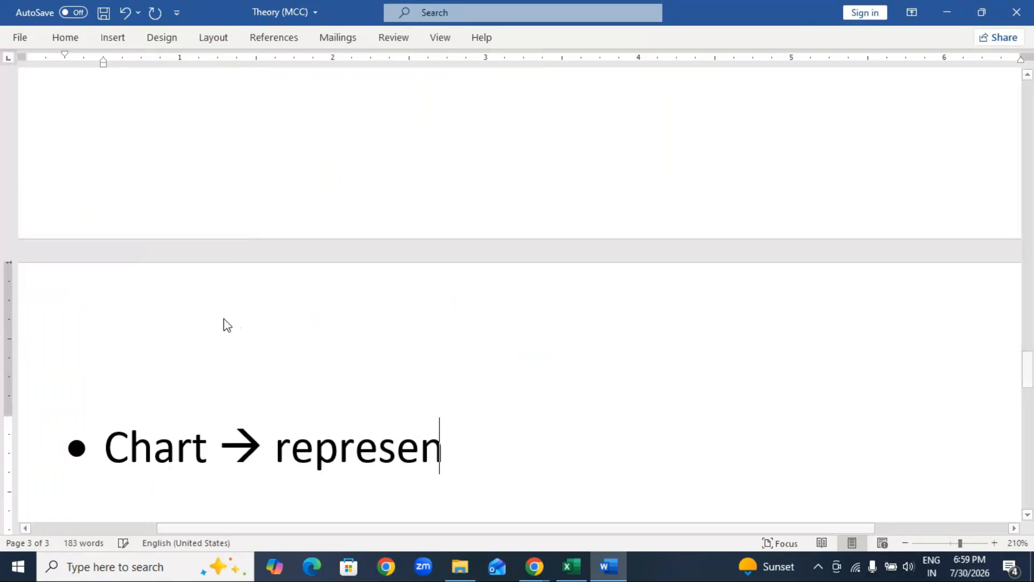
{"action": "type", "text": "tatio"}
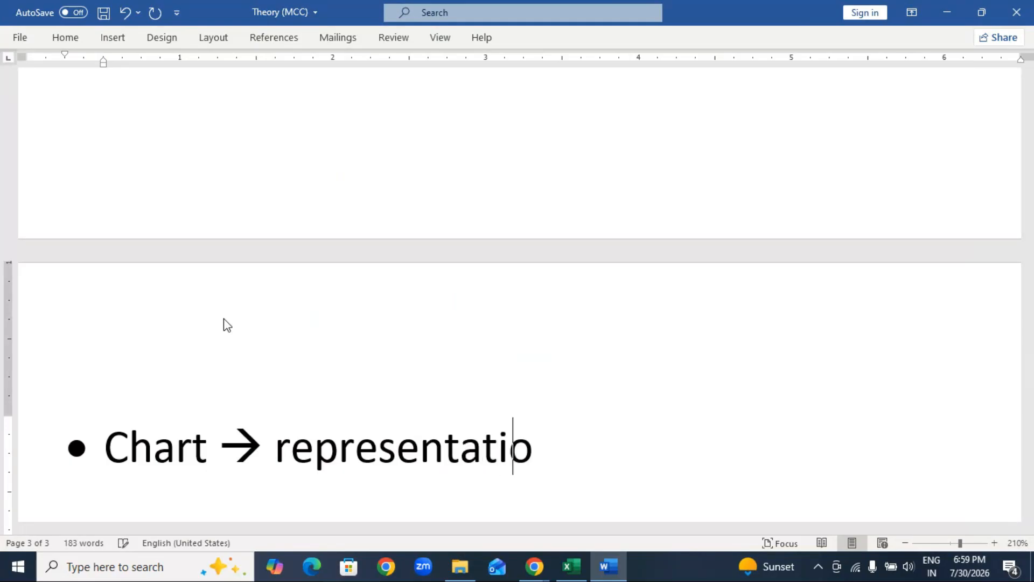
{"action": "type", "text": "n of the "}
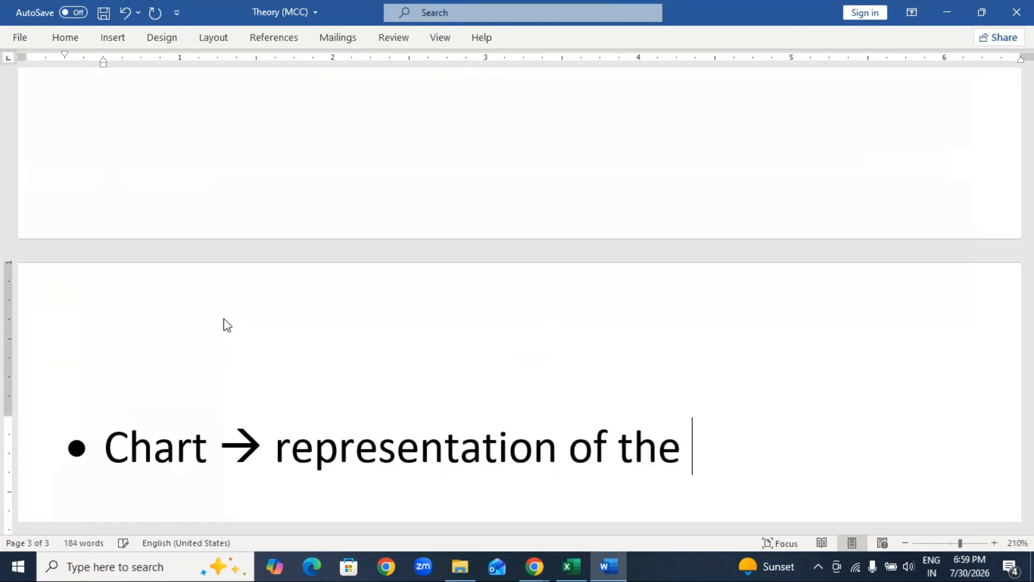
{"action": "type", "text": "data "}
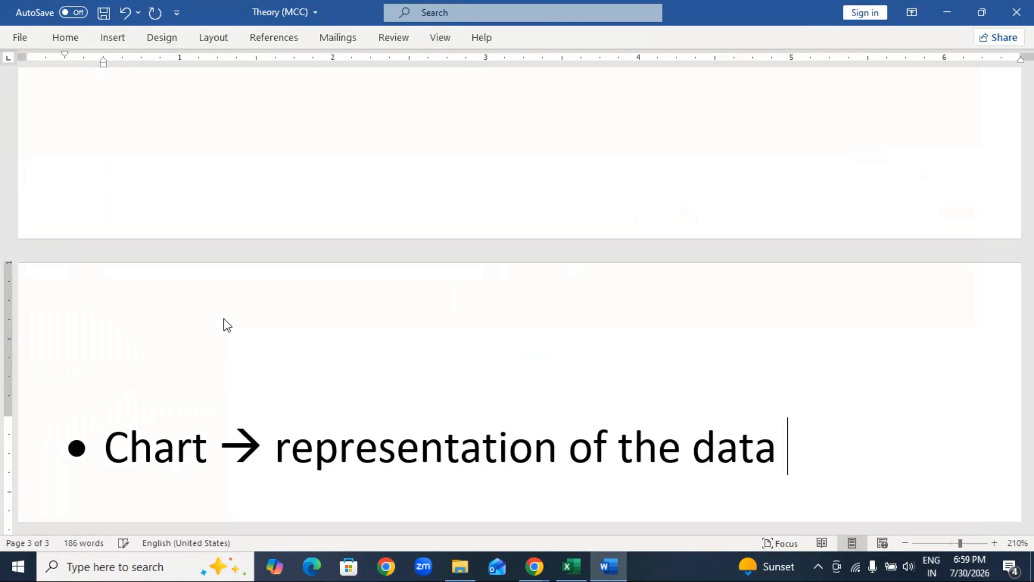
{"action": "type", "text": "or "}
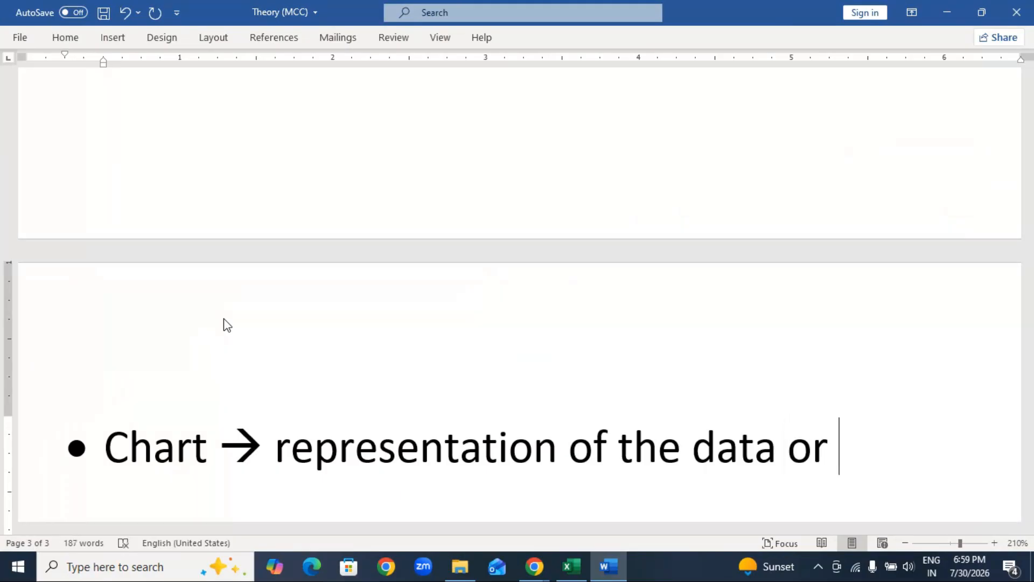
{"action": "type", "text": "geog"}
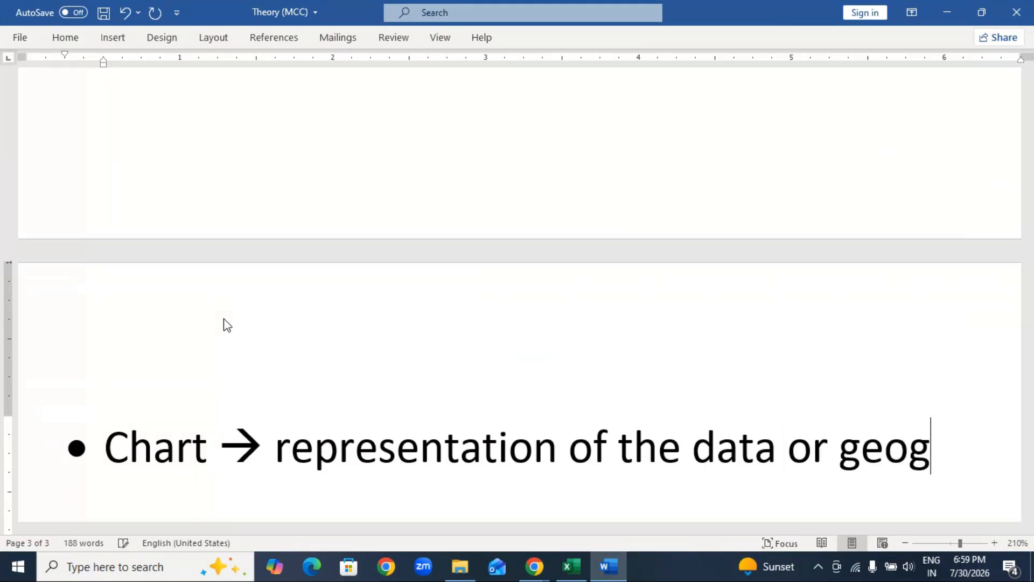
{"action": "type", "text": "raph"}
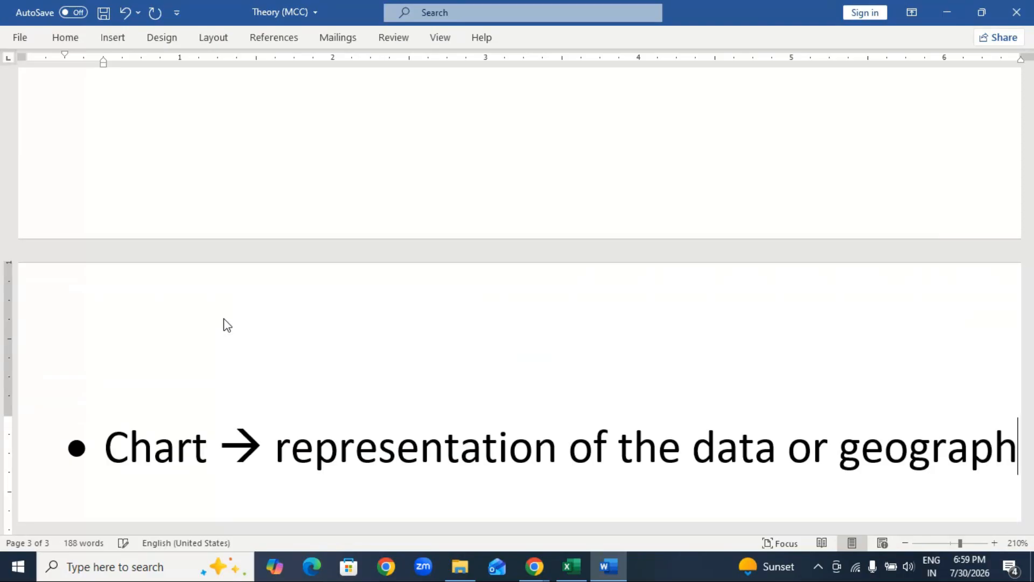
{"action": "type", "text": "ical "}
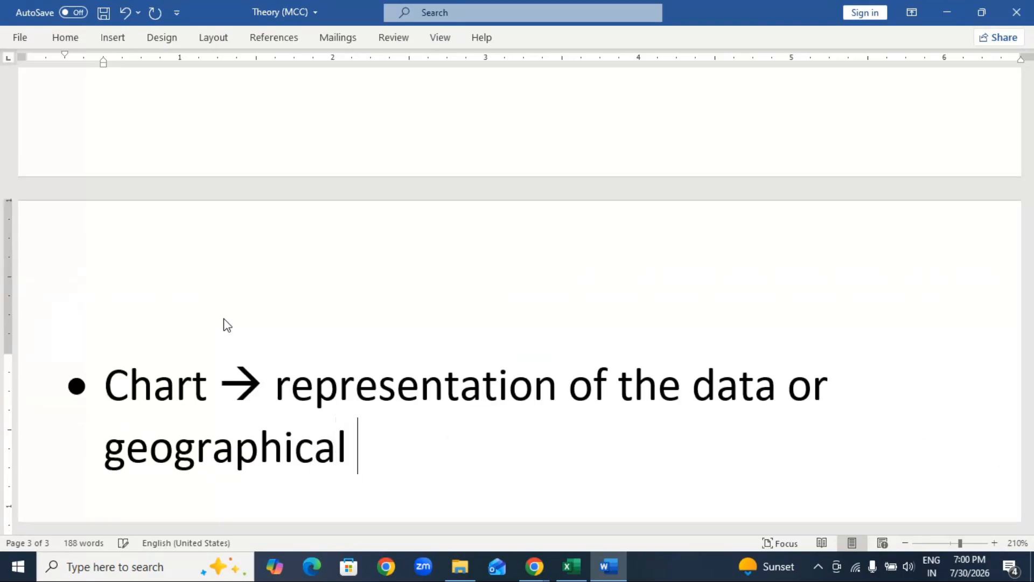
{"action": "type", "text": "data "}
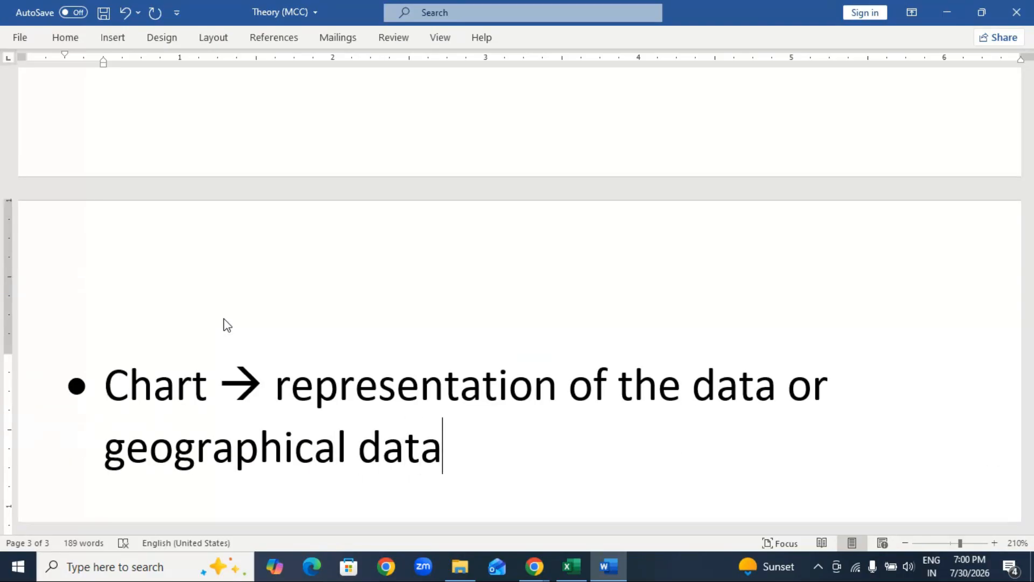
{"action": "type", "text": "(Alt+"}
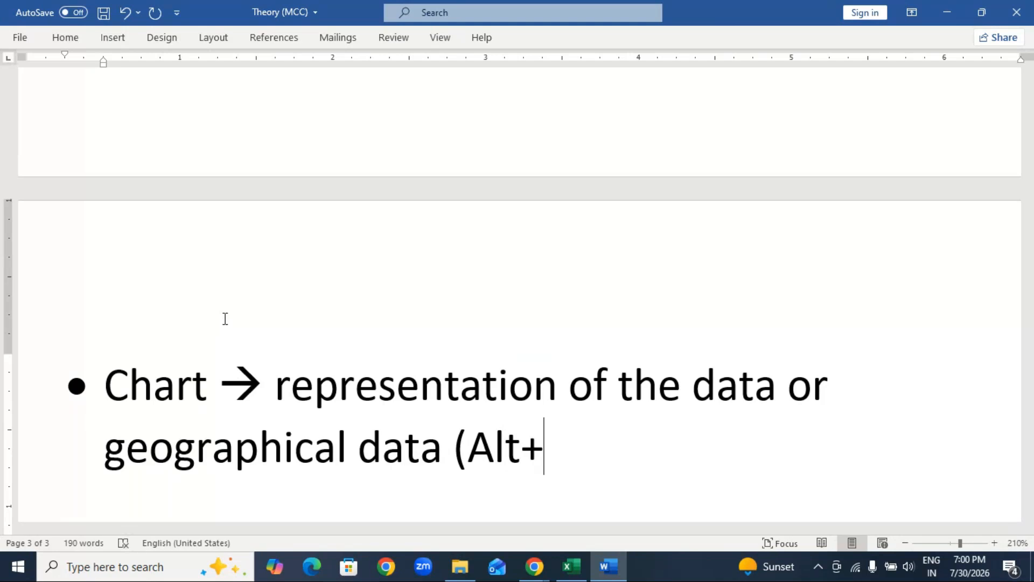
{"action": "type", "text": "F1"}
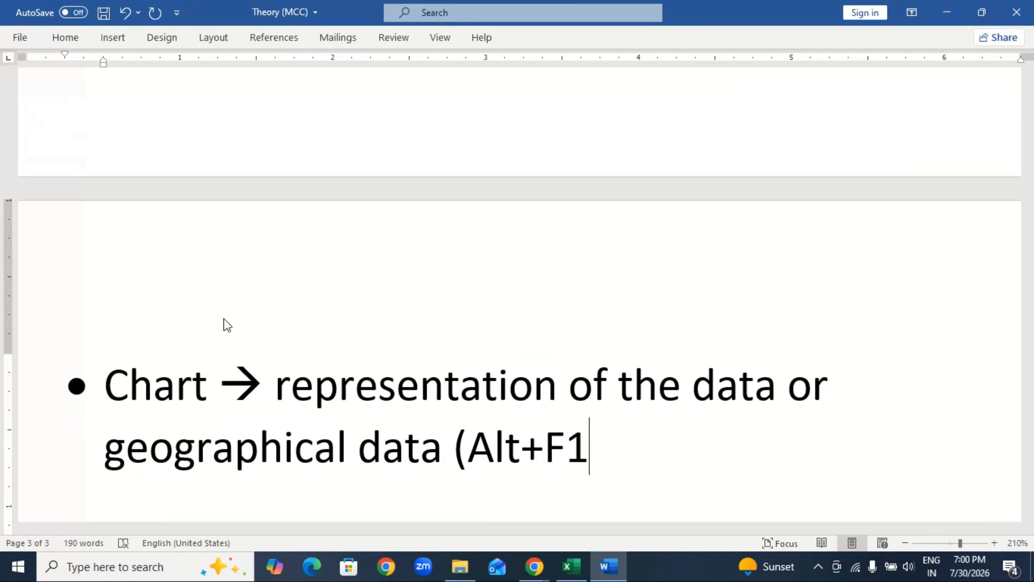
{"action": "type", "text": ")"}
Switch back to Excel and select the whole marks table A1:D4 on Sheet2.
{"action": "left_click", "coordinate": [571, 566]}
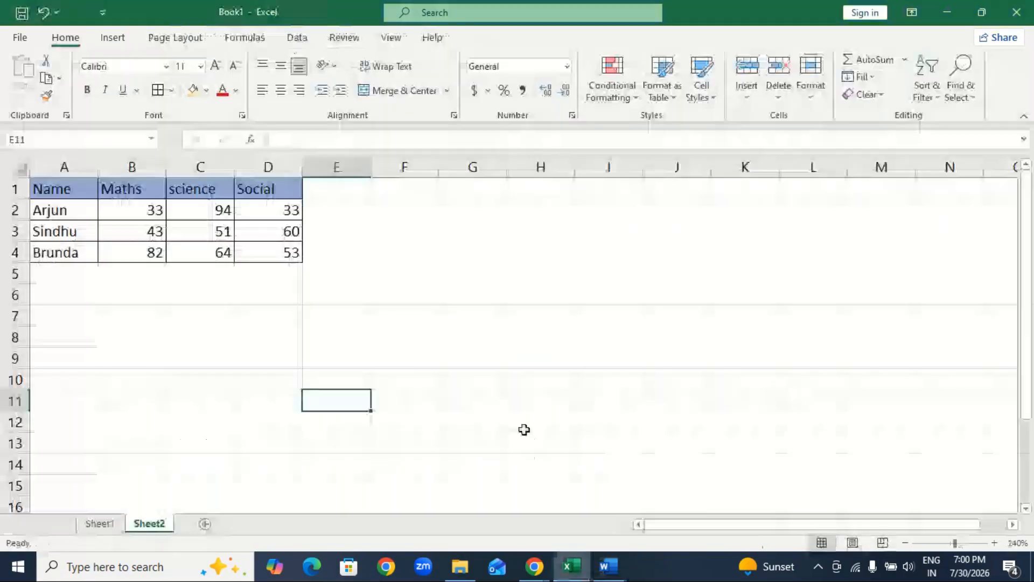
{"action": "left_click", "coordinate": [111, 228]}
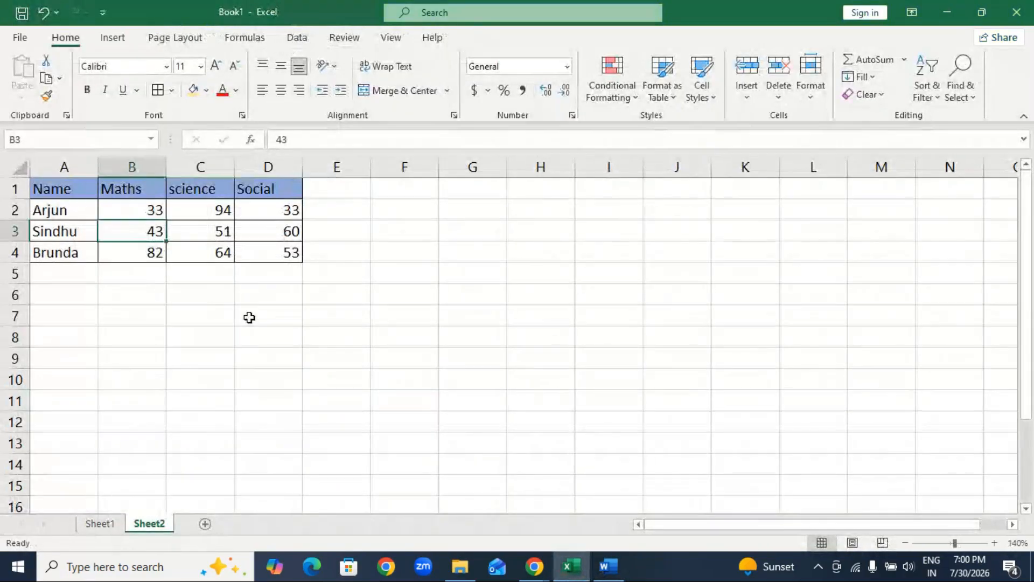
{"action": "key", "text": "ctrl+a"}
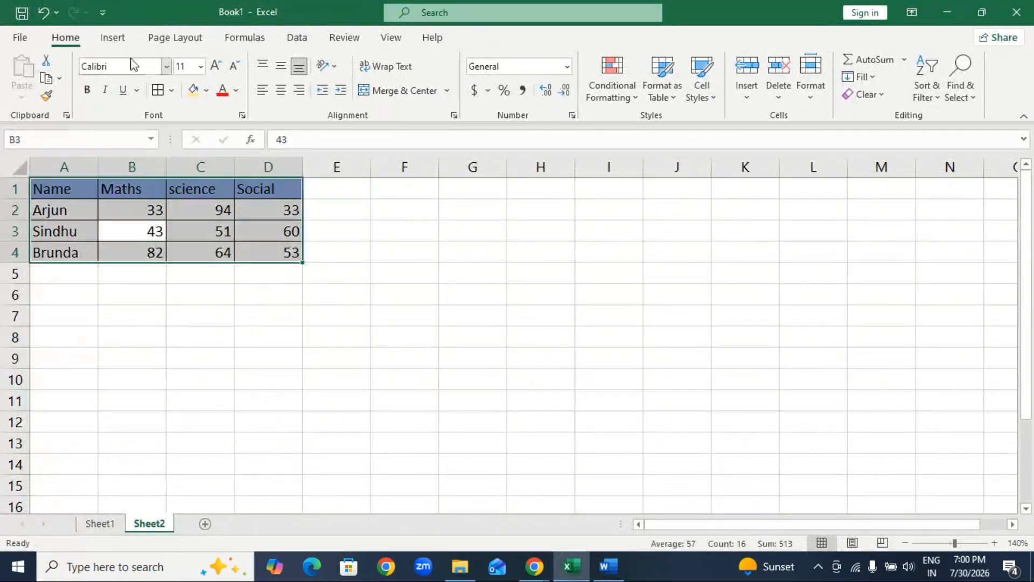
Examine the column and bar chart types available for the marks table, including the complete chart list, without inserting one.
{"action": "left_click", "coordinate": [112, 39]}
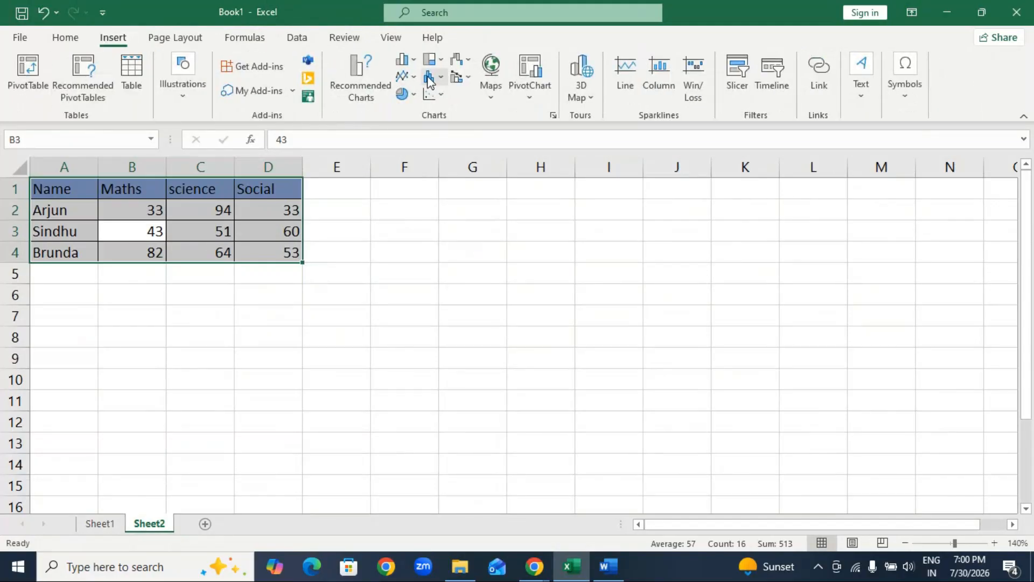
{"action": "left_click", "coordinate": [403, 59]}
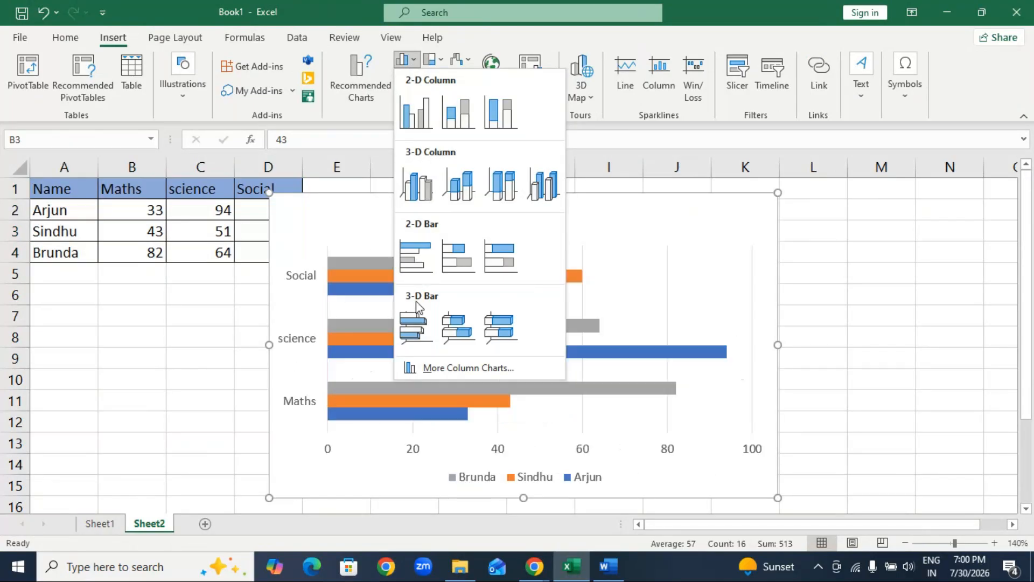
{"action": "left_click", "coordinate": [424, 369]}
{"action": "mouse_move", "coordinate": [656, 189]}
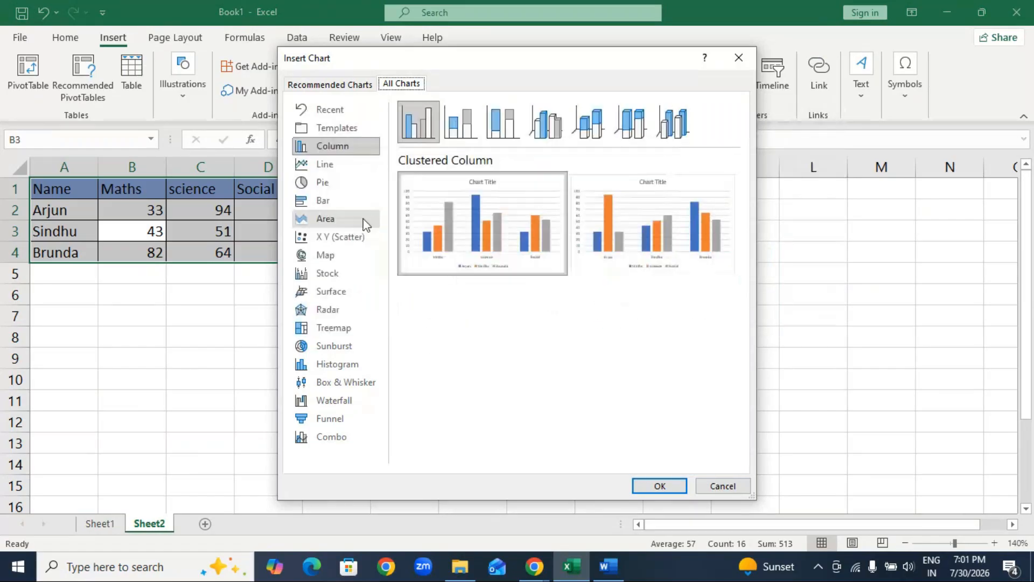
{"action": "left_click", "coordinate": [722, 486]}
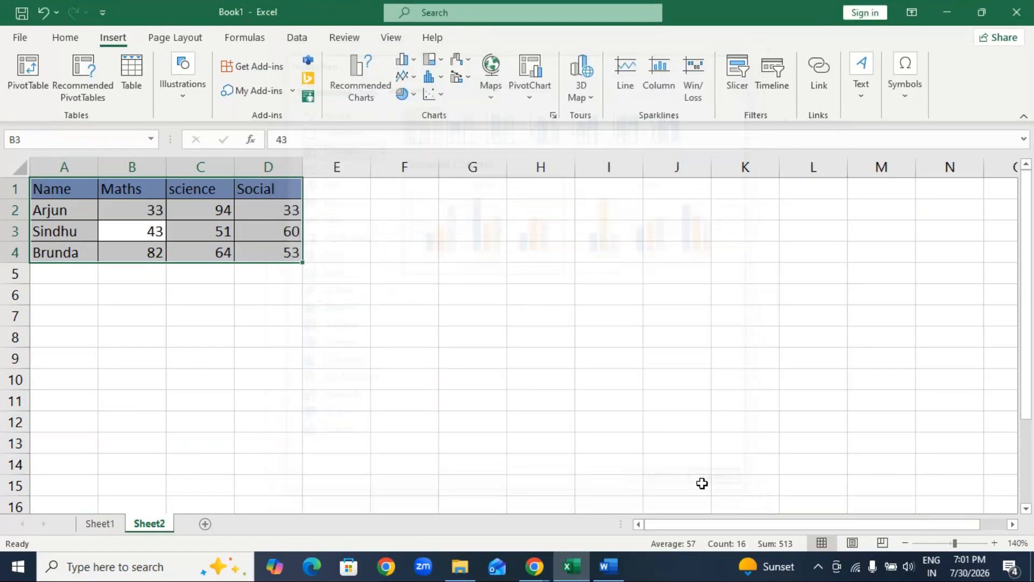
{"action": "left_click", "coordinate": [416, 59]}
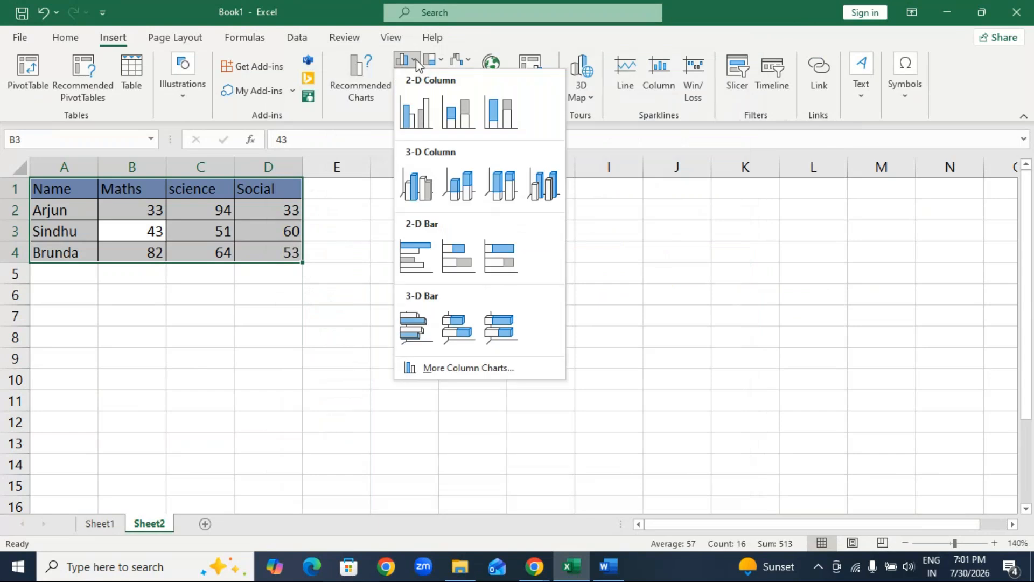
{"action": "left_click", "coordinate": [605, 296]}
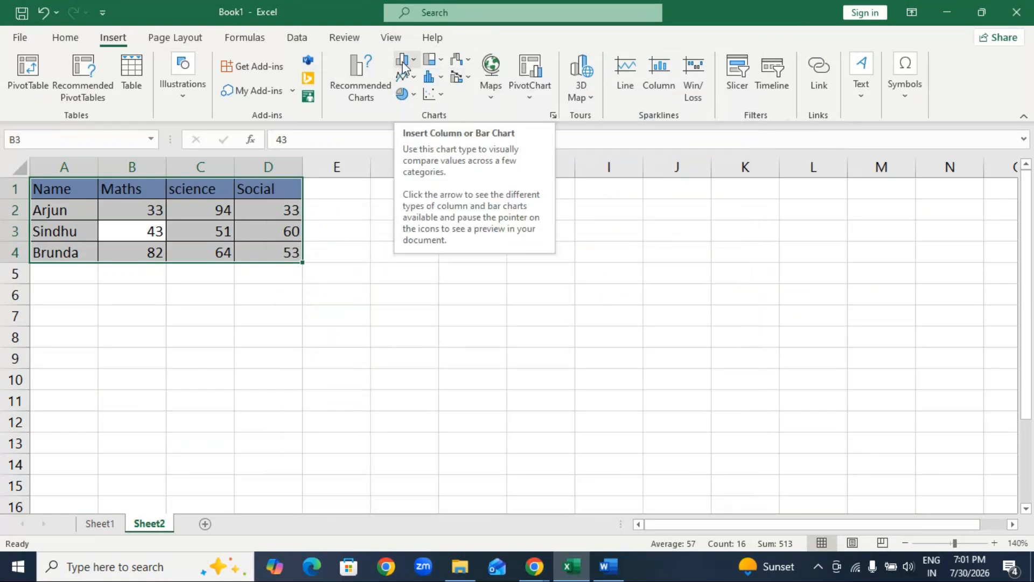
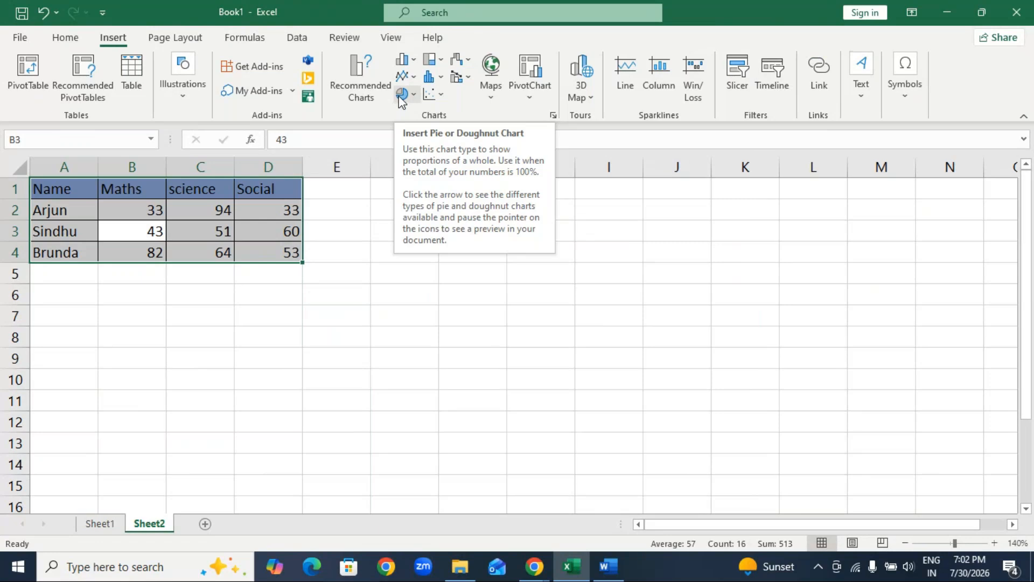
Insert a 2-D clustered column chart of the marks table and move it clear of the data.
{"action": "left_click", "coordinate": [408, 59]}
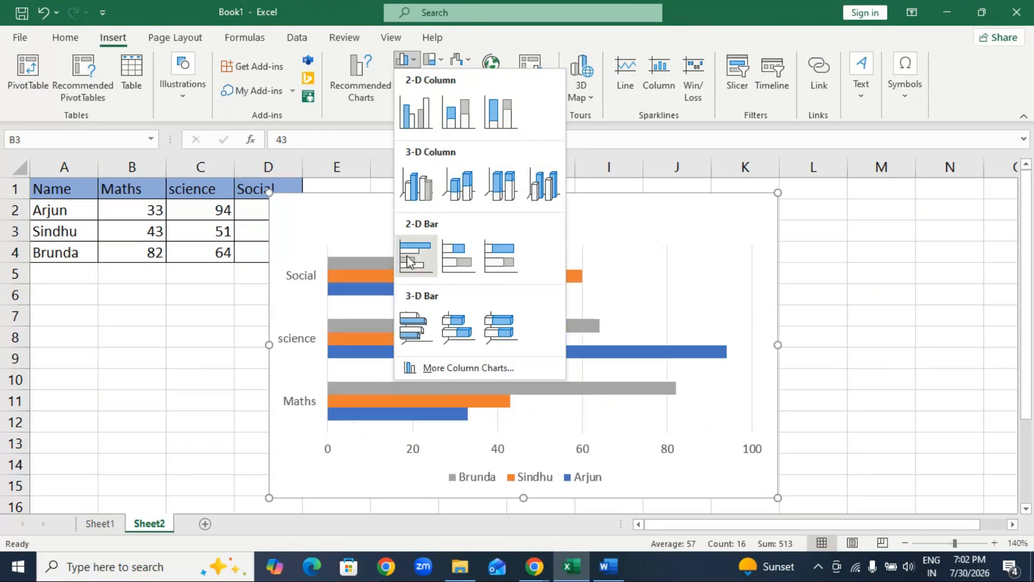
{"action": "left_click", "coordinate": [414, 117]}
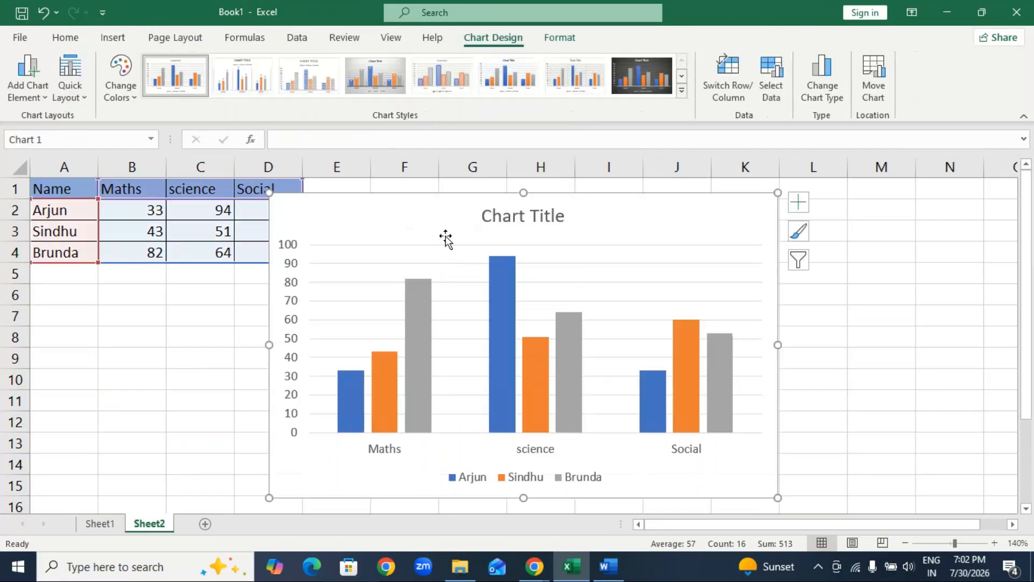
{"action": "left_click_drag", "start_coordinate": [415, 214], "coordinate": [501, 211]}
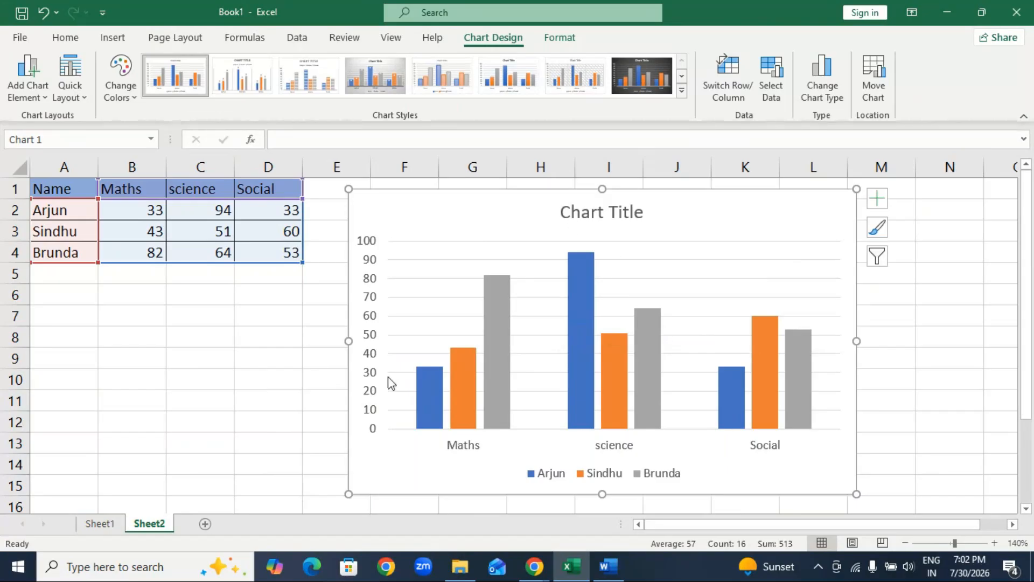
Delete the chart's vertical axis and move the chart back so that its edge overlaps column D.
{"action": "left_click", "coordinate": [369, 329]}
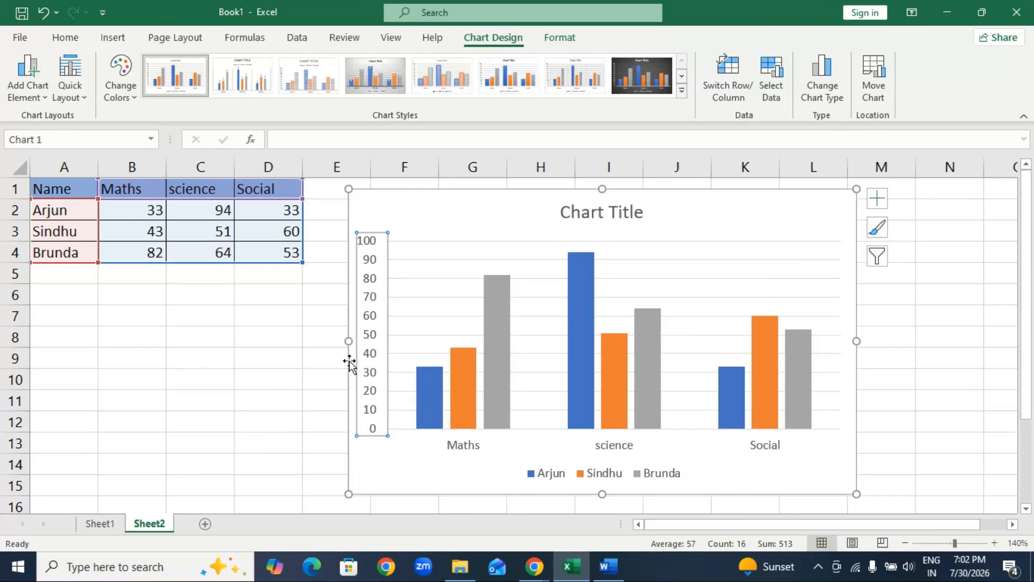
{"action": "key", "text": "Delete"}
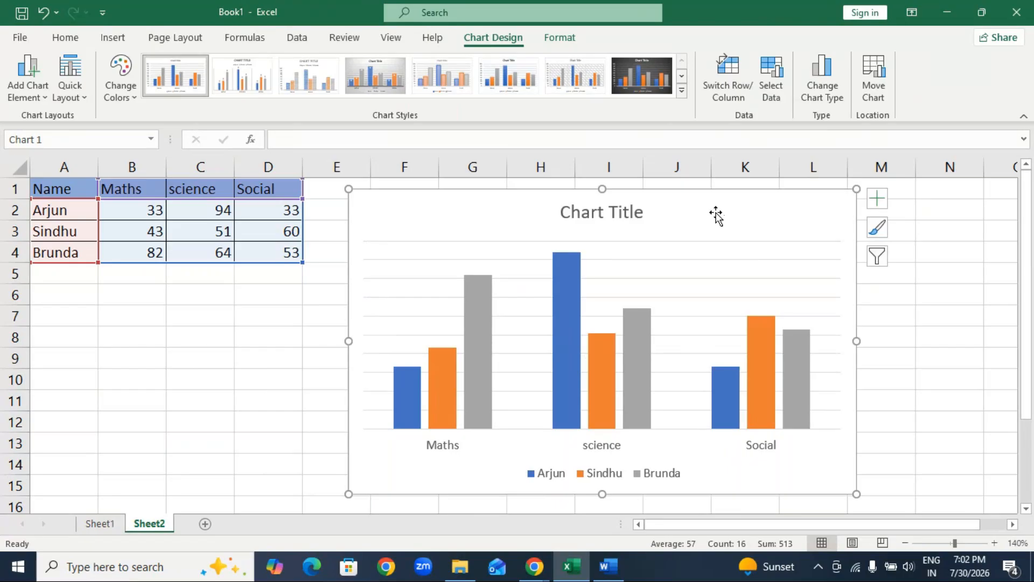
{"action": "left_click_drag", "start_coordinate": [716, 215], "coordinate": [654, 213]}
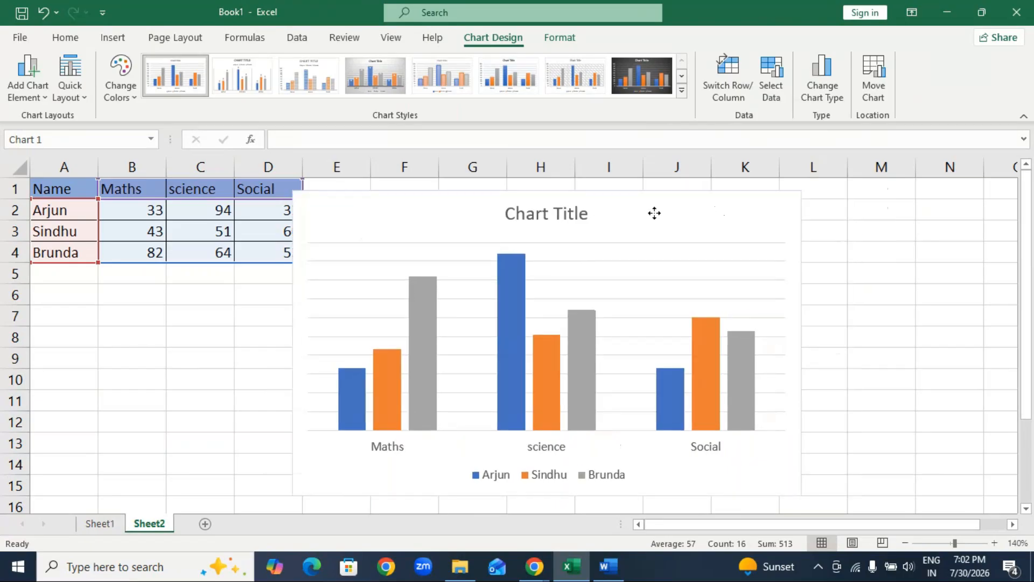
{"action": "left_click_drag", "start_coordinate": [655, 213], "coordinate": [607, 210]}
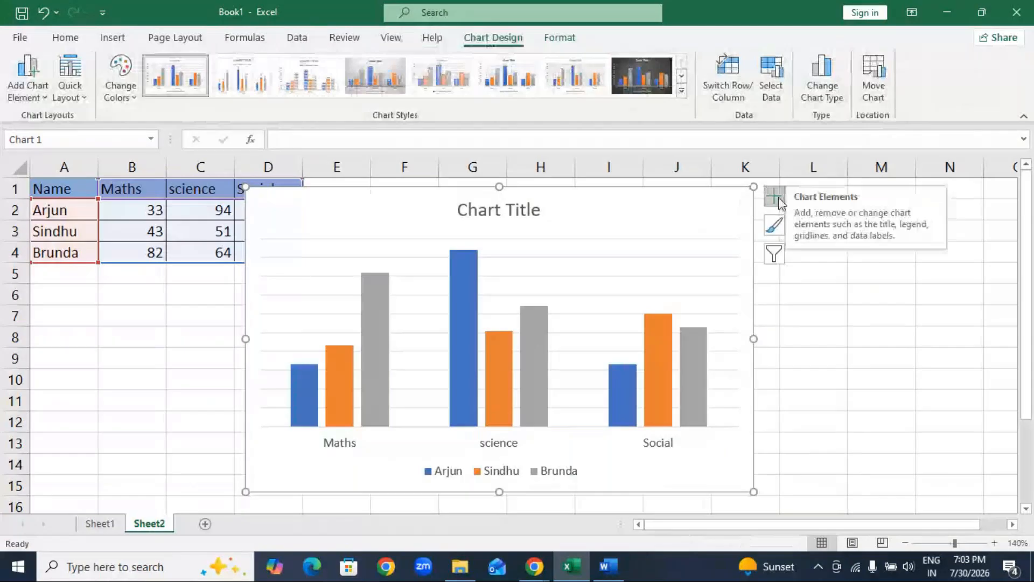
Toggle the chart's axes on and off, leaving both the horizontal and vertical axes hidden.
{"action": "left_click", "coordinate": [778, 200]}
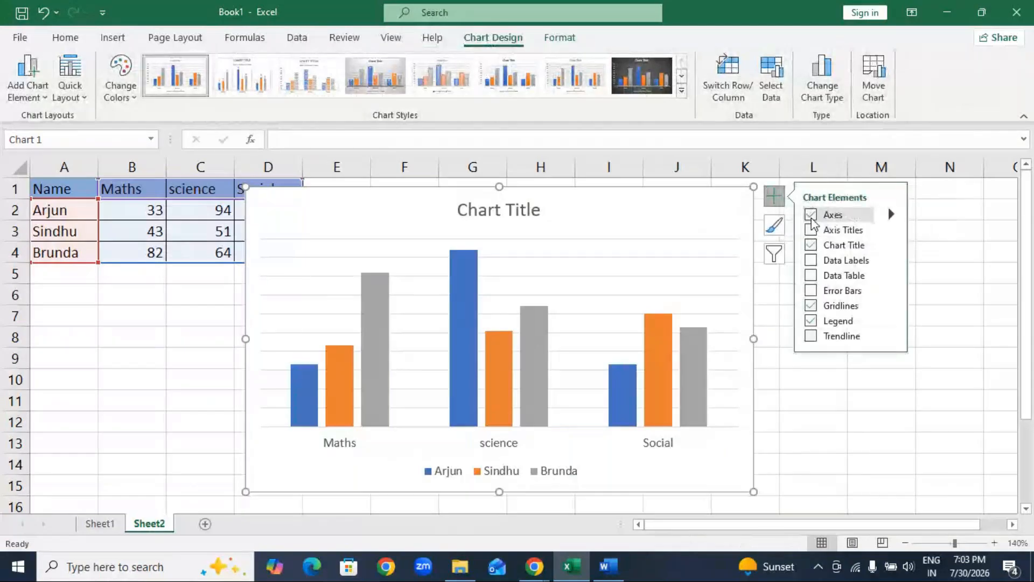
{"action": "left_click", "coordinate": [812, 217]}
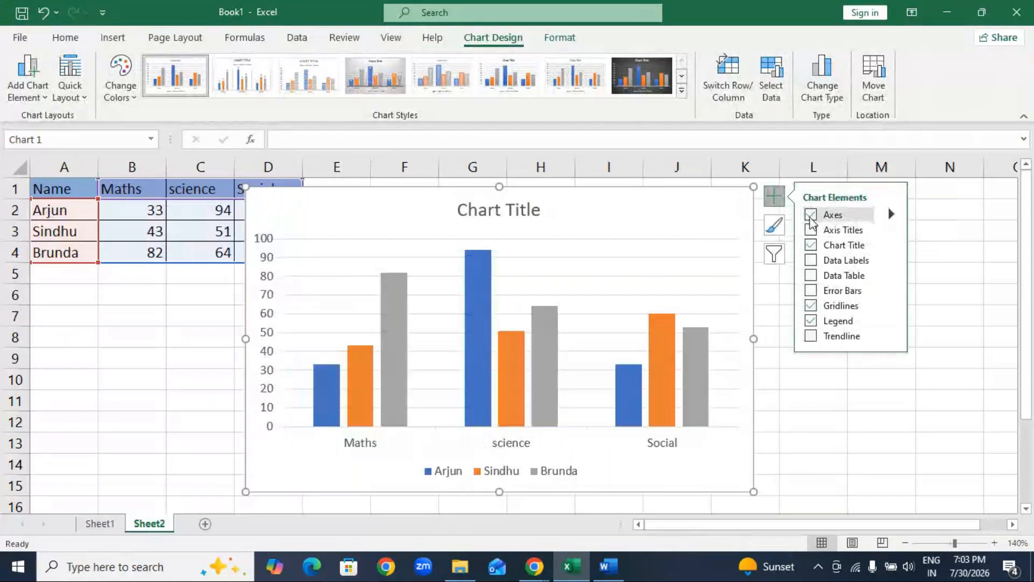
{"action": "left_click", "coordinate": [812, 219]}
Try out axis titles and data labels on the chart, and switch the chart title off and on.
{"action": "left_click", "coordinate": [811, 231]}
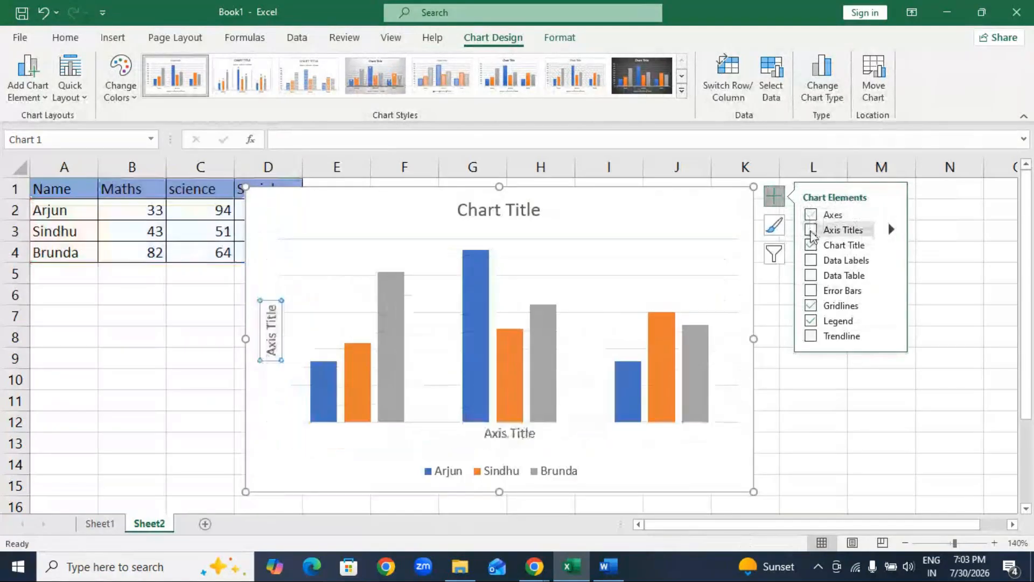
{"action": "left_click", "coordinate": [811, 230]}
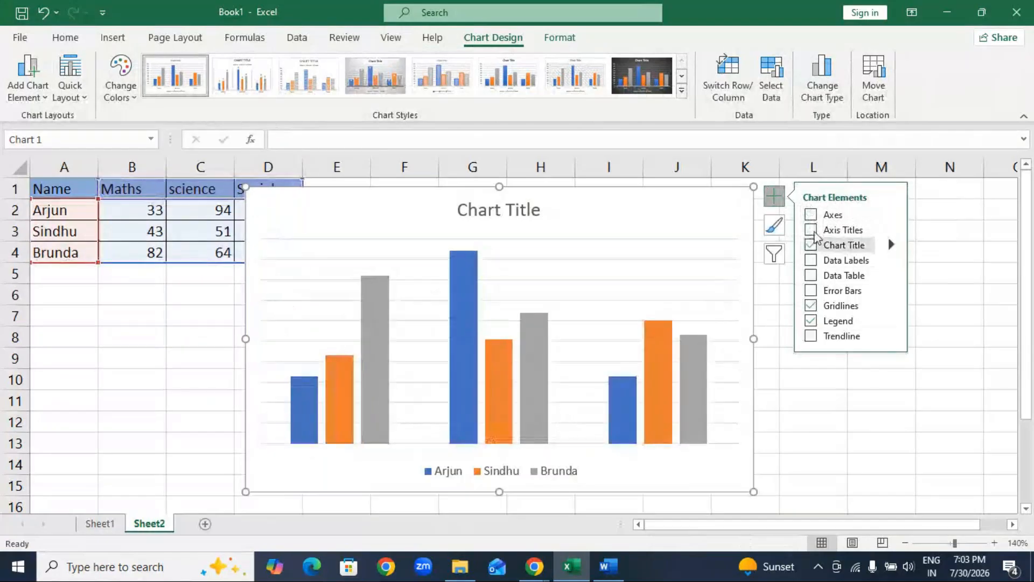
{"action": "left_click", "coordinate": [811, 232]}
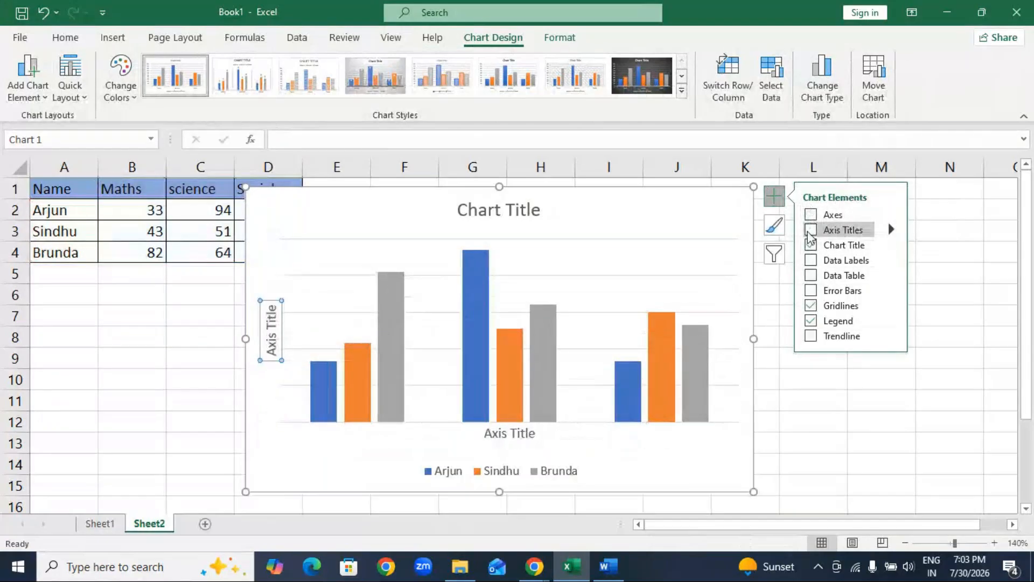
{"action": "left_click", "coordinate": [810, 232]}
{"action": "left_click", "coordinate": [811, 260]}
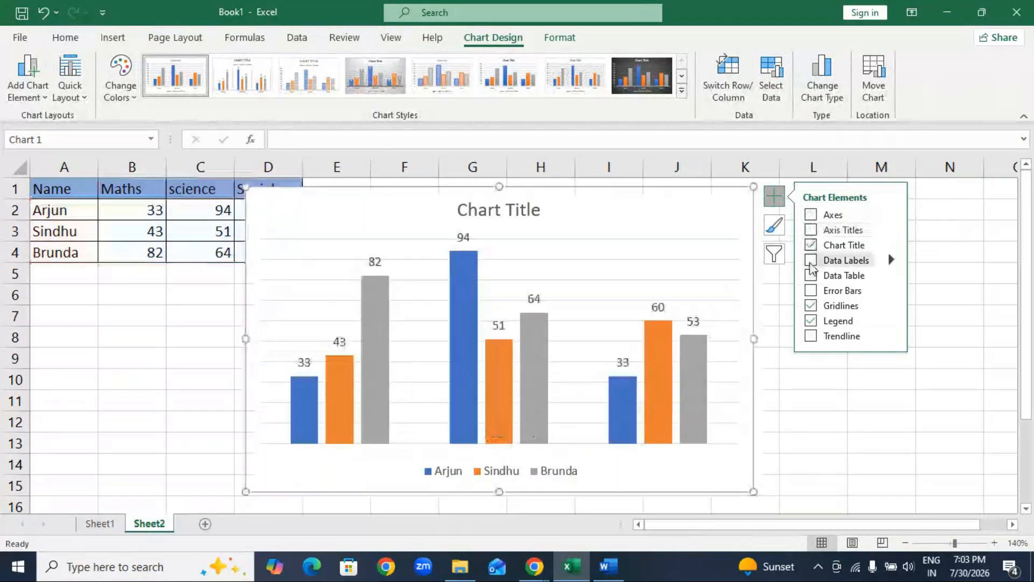
{"action": "left_click", "coordinate": [811, 261]}
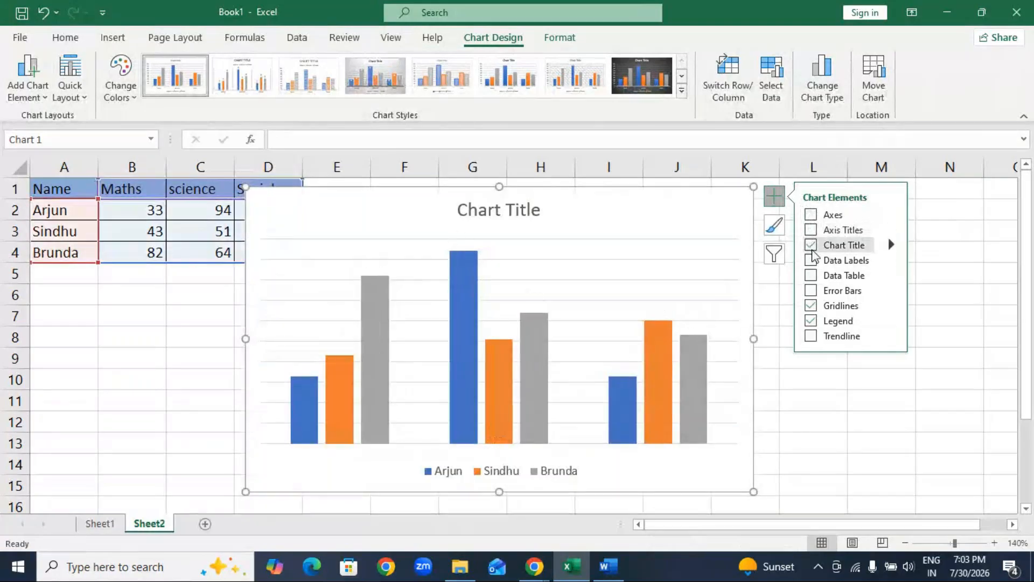
{"action": "left_click", "coordinate": [811, 246]}
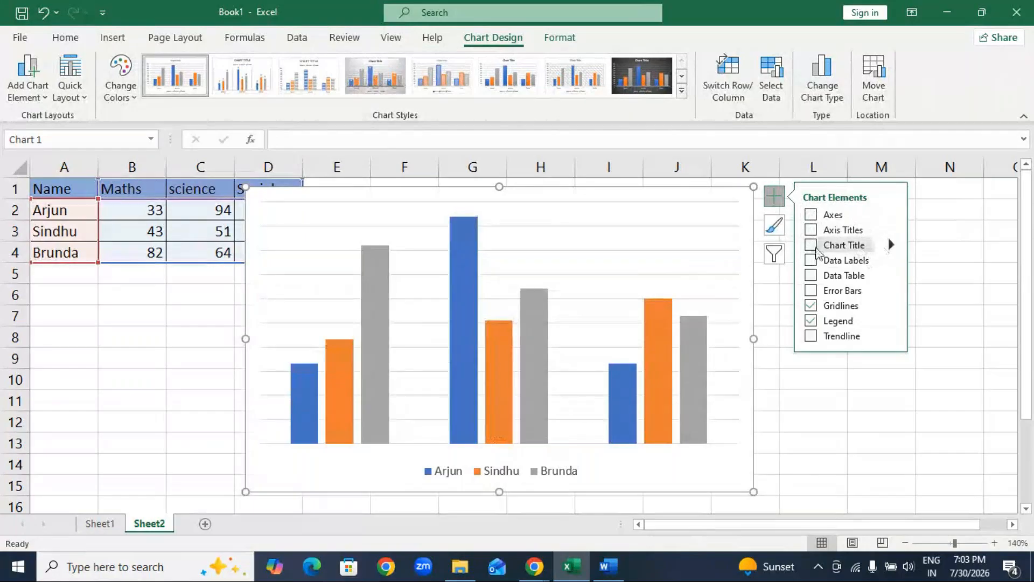
{"action": "left_click", "coordinate": [813, 246]}
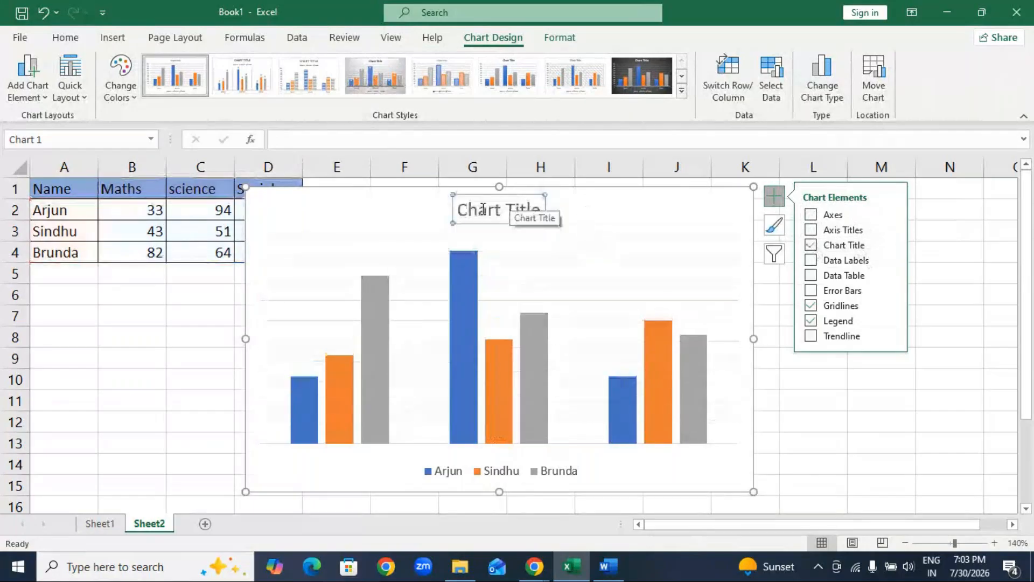
Replace the placeholder chart title with "Report Card".
{"action": "left_click_drag", "start_coordinate": [459, 209], "coordinate": [532, 214]}
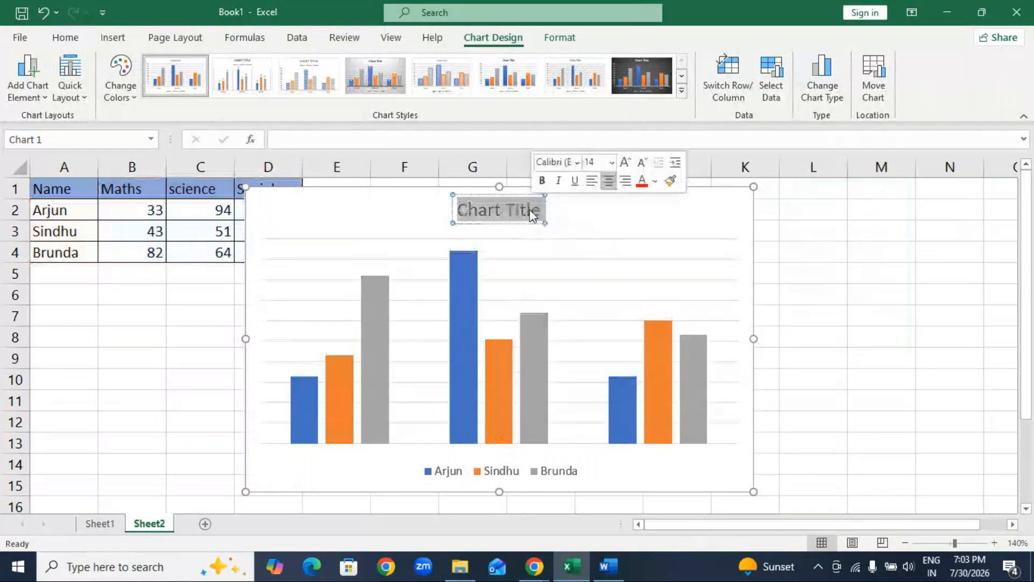
{"action": "type", "text": "Repo"}
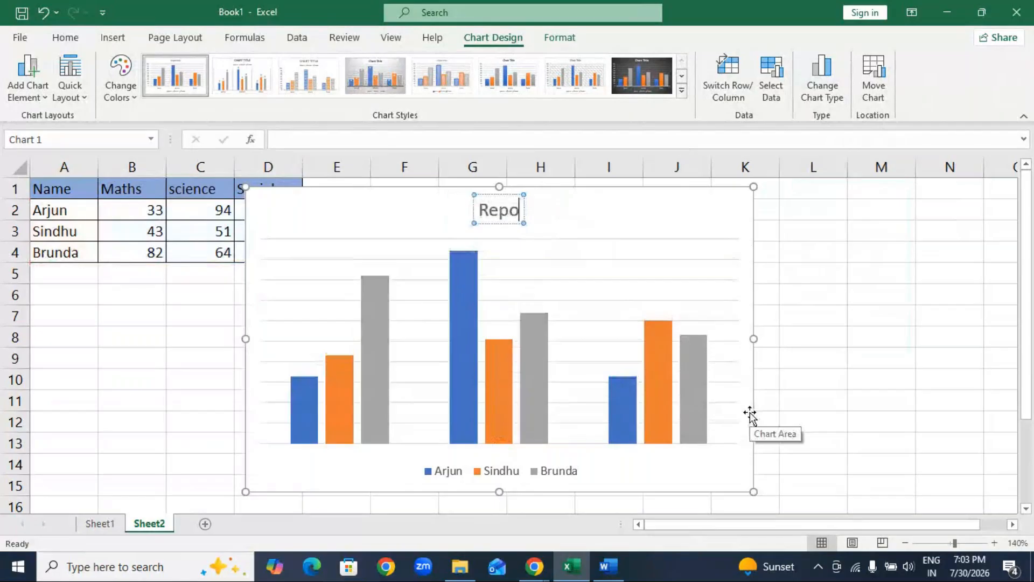
{"action": "type", "text": "rt card"}
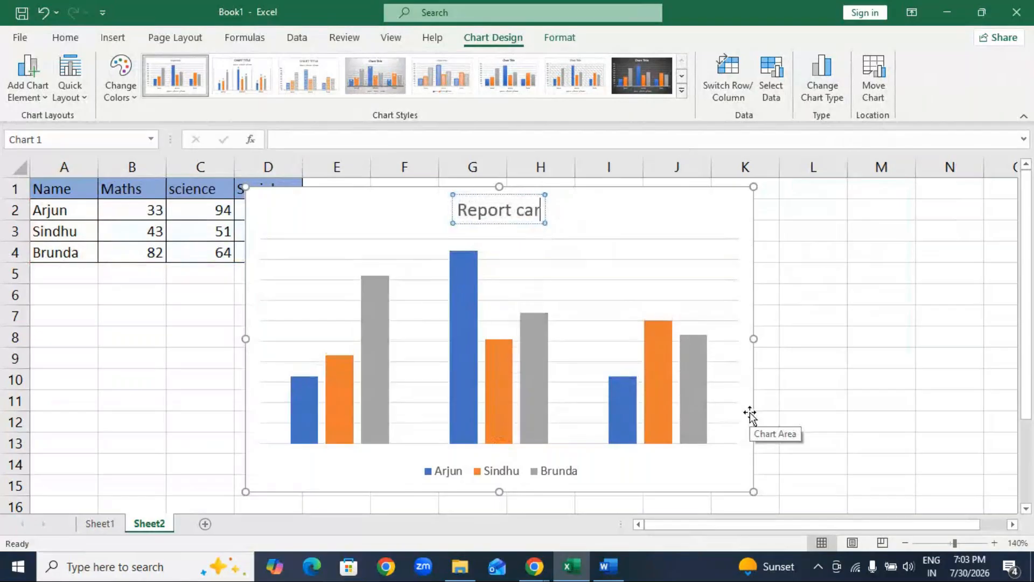
{"action": "key", "text": "Left"}
{"action": "key", "text": "Left"}
{"action": "key", "text": "Left"}
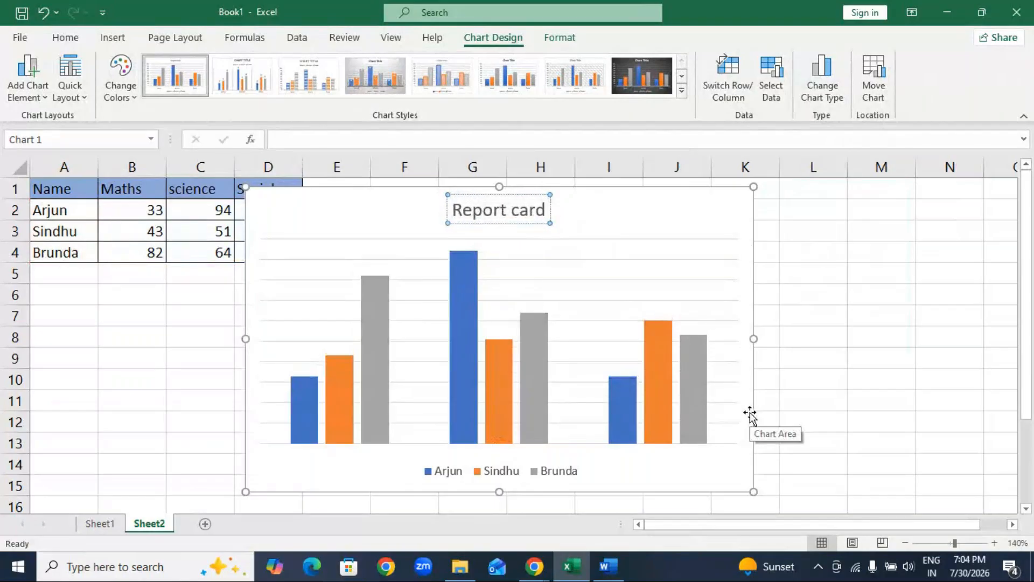
{"action": "key", "text": "BackSpace"}
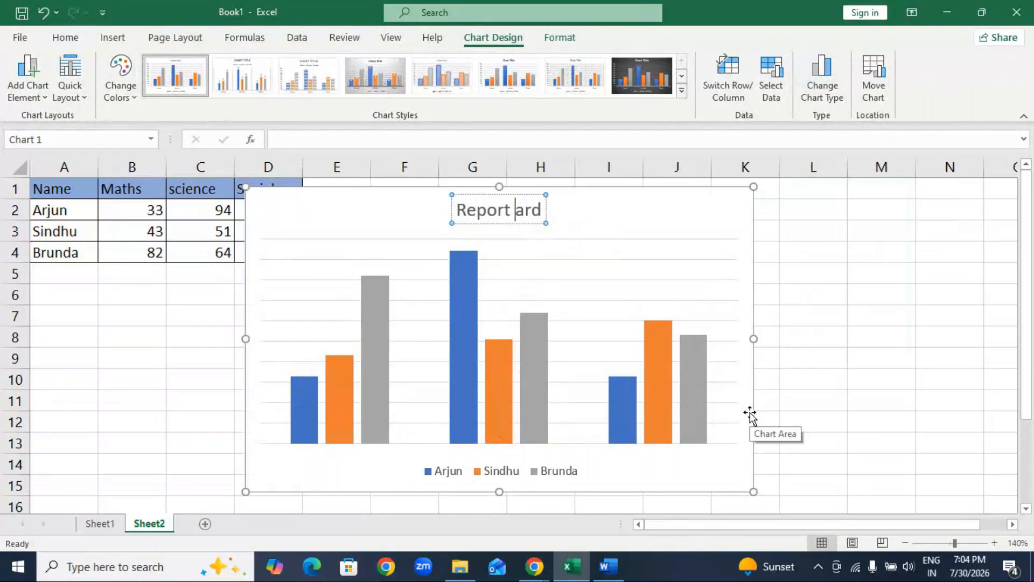
{"action": "type", "text": "C"}
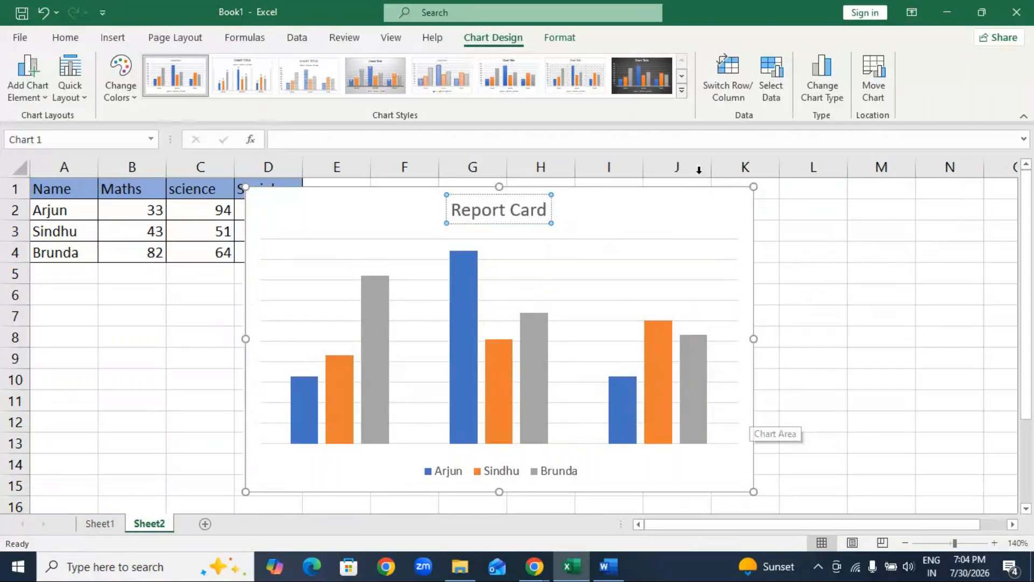
{"action": "left_click", "coordinate": [724, 199]}
Add data labels at the outside end of the chart's columns and try the Center position.
{"action": "left_click", "coordinate": [783, 199]}
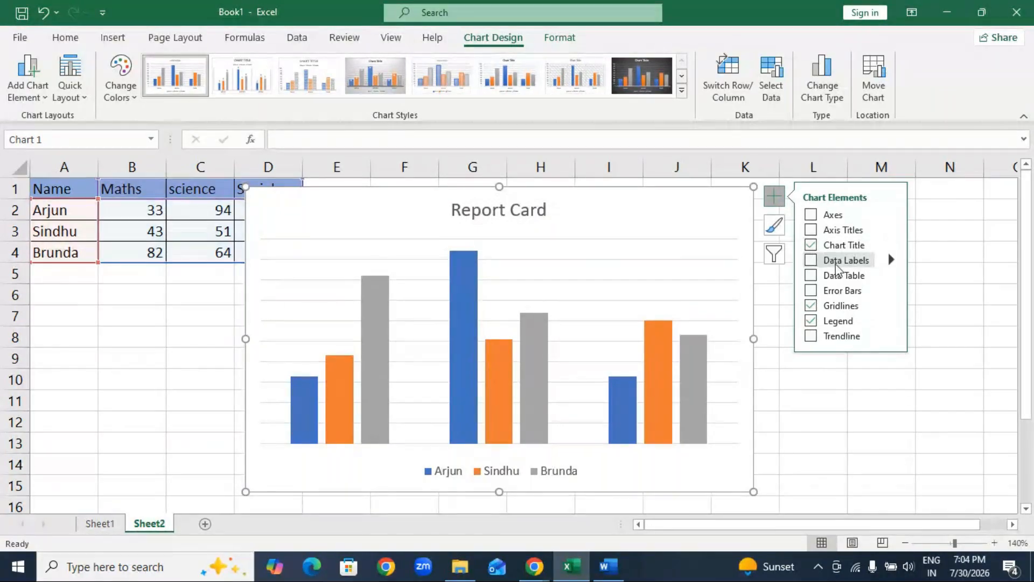
{"action": "left_click", "coordinate": [811, 261]}
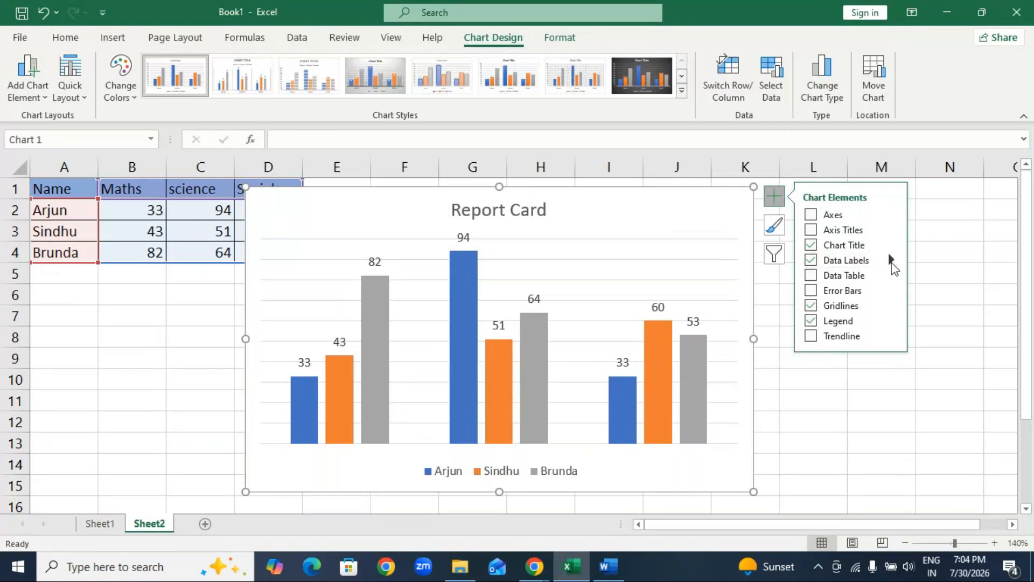
{"action": "left_click", "coordinate": [892, 262]}
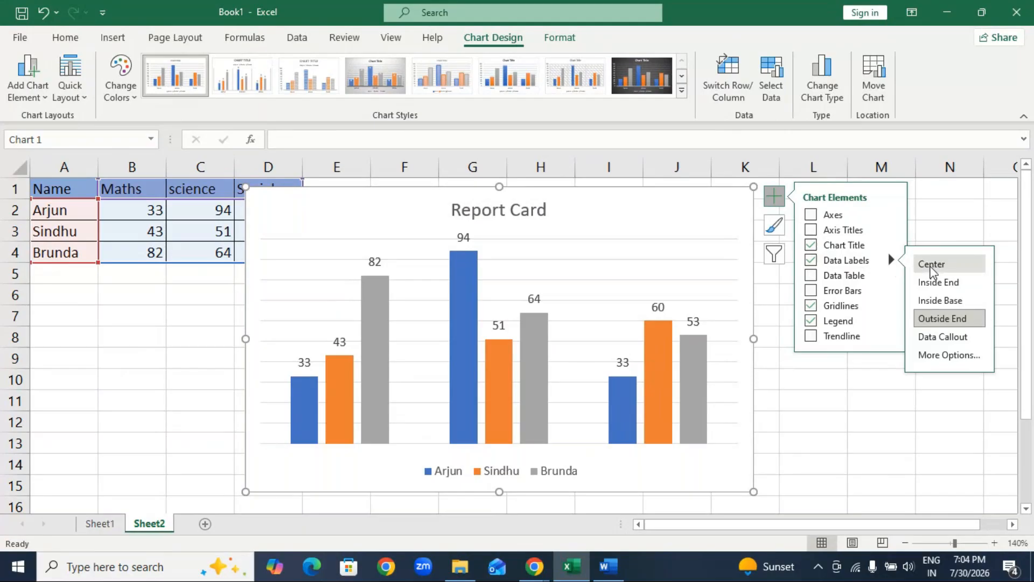
{"action": "left_click", "coordinate": [933, 269]}
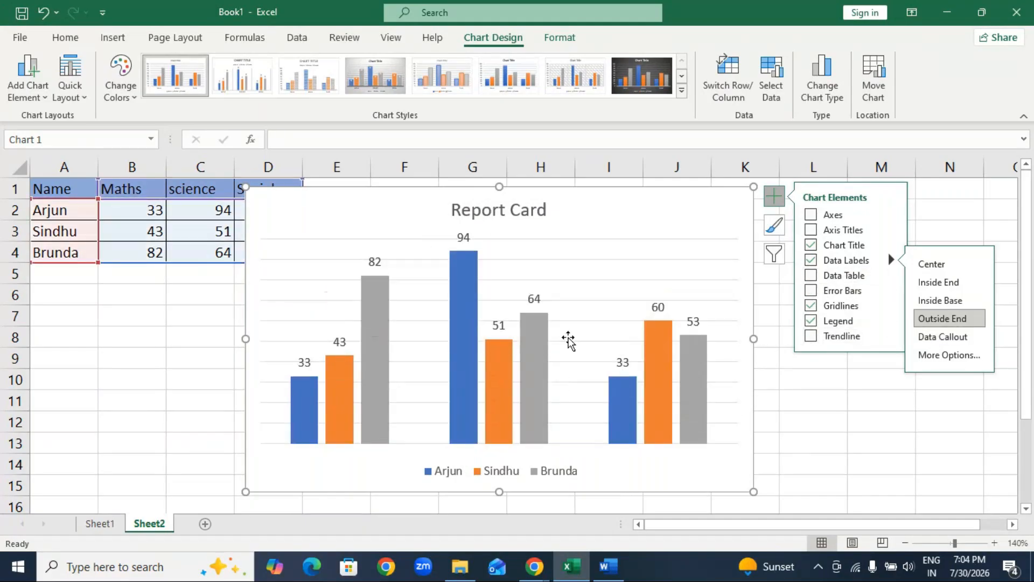
Try out a data table beneath the chart's columns and remove the gridlines.
{"action": "left_click", "coordinate": [810, 275]}
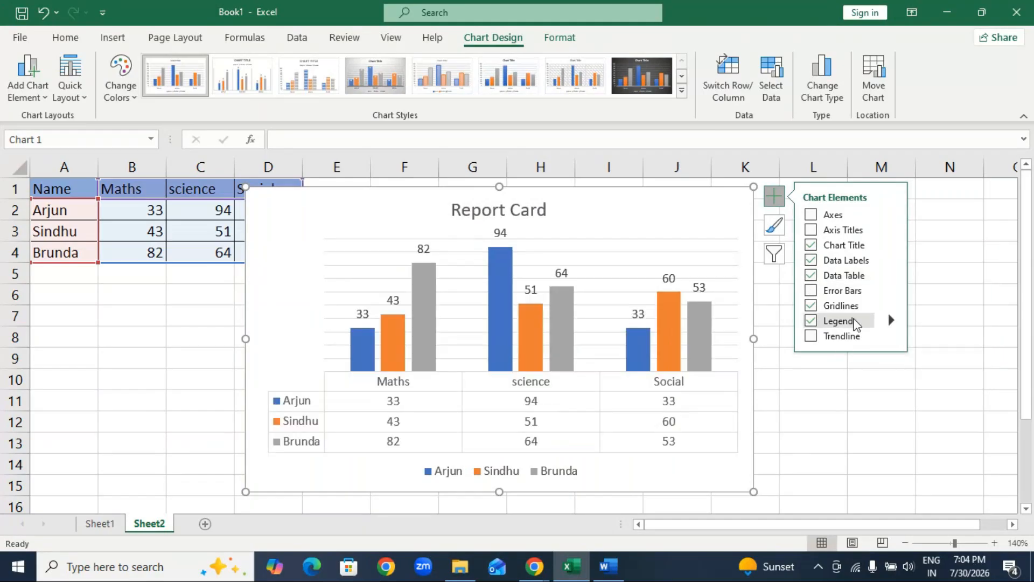
{"action": "left_click", "coordinate": [819, 275]}
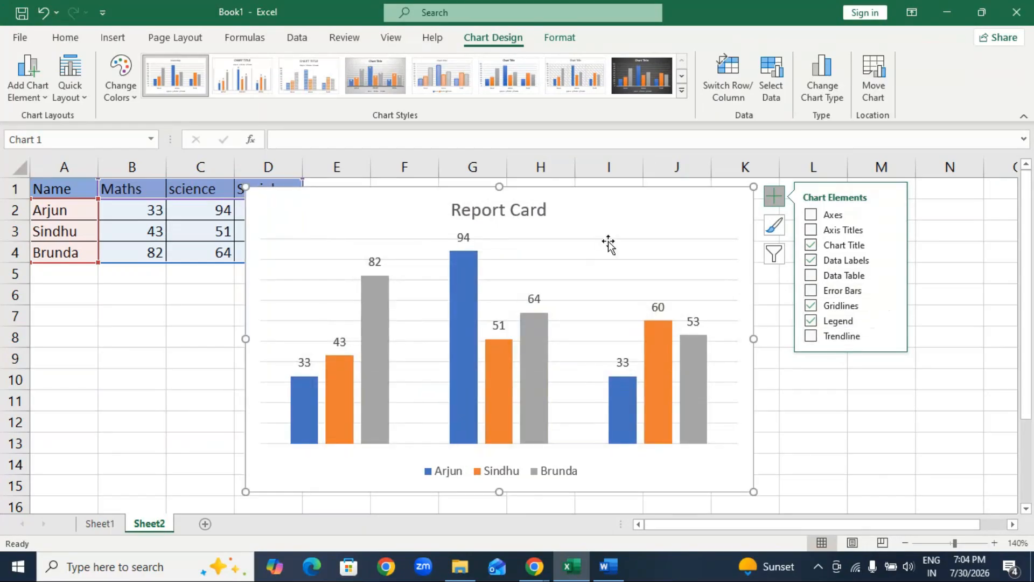
{"action": "left_click", "coordinate": [812, 307]}
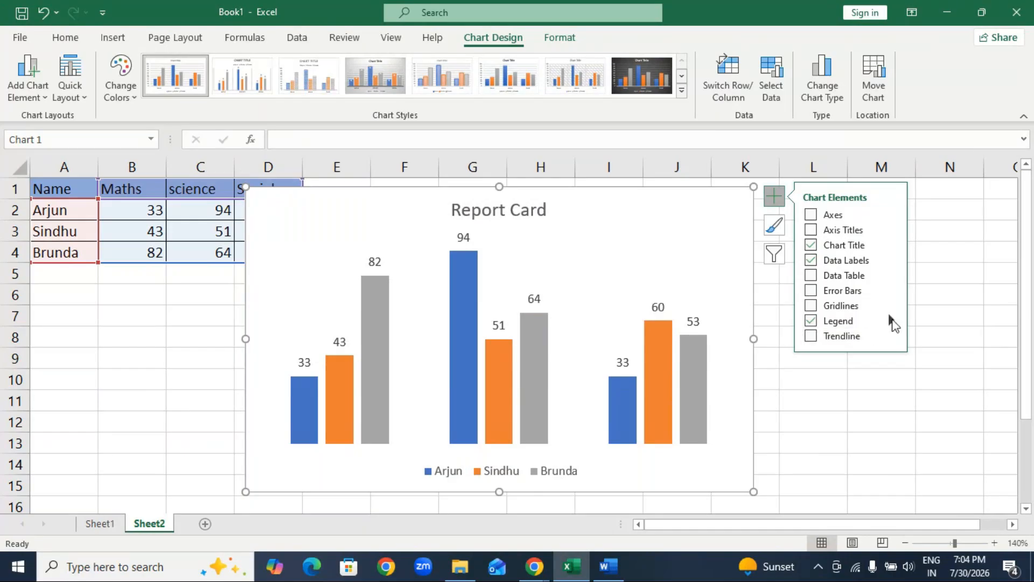
Toggle the chart legend and try it above and to the left of the columns before returning it to Bottom.
{"action": "left_click", "coordinate": [812, 322]}
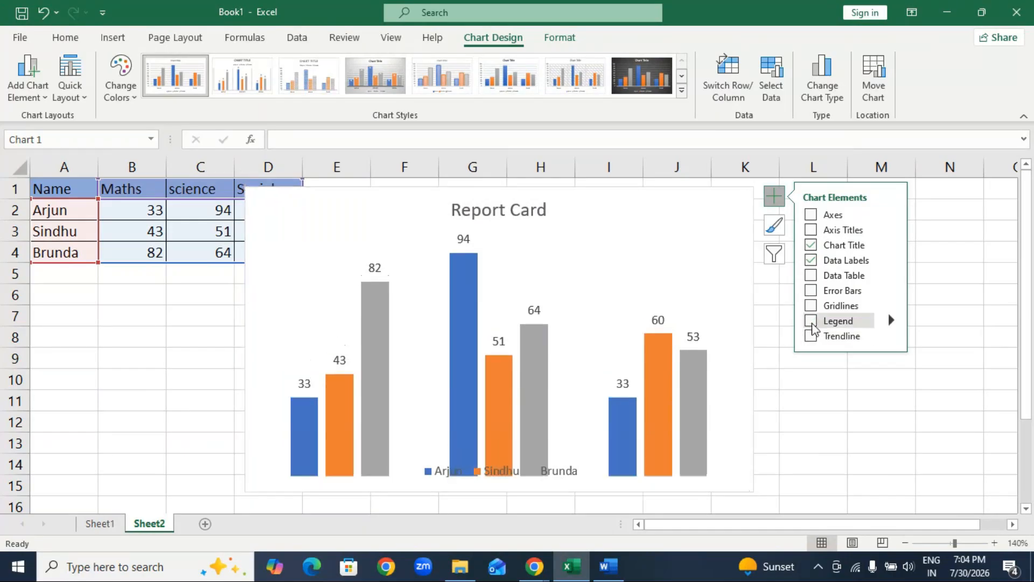
{"action": "left_click", "coordinate": [812, 322]}
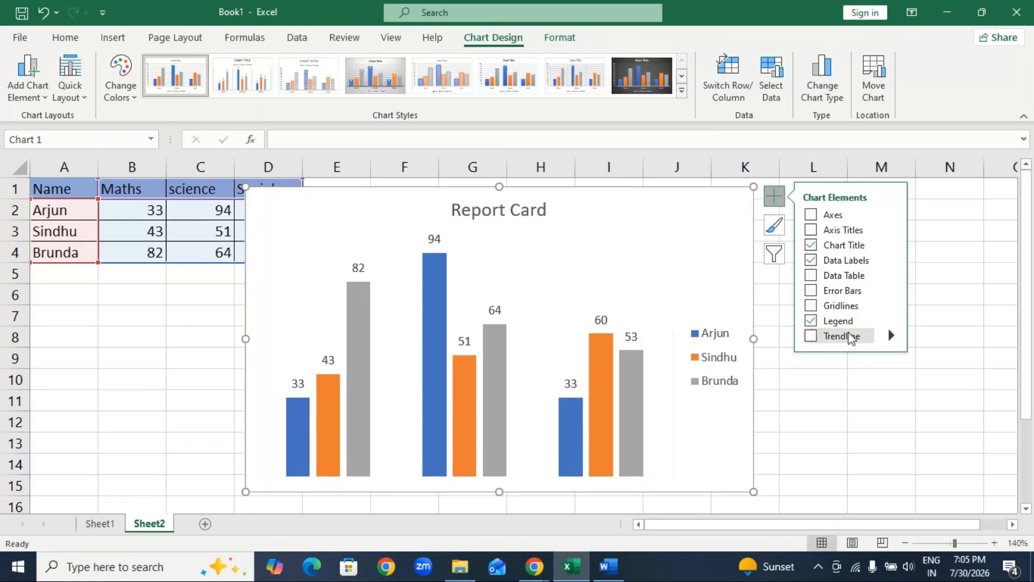
{"action": "left_click", "coordinate": [894, 321]}
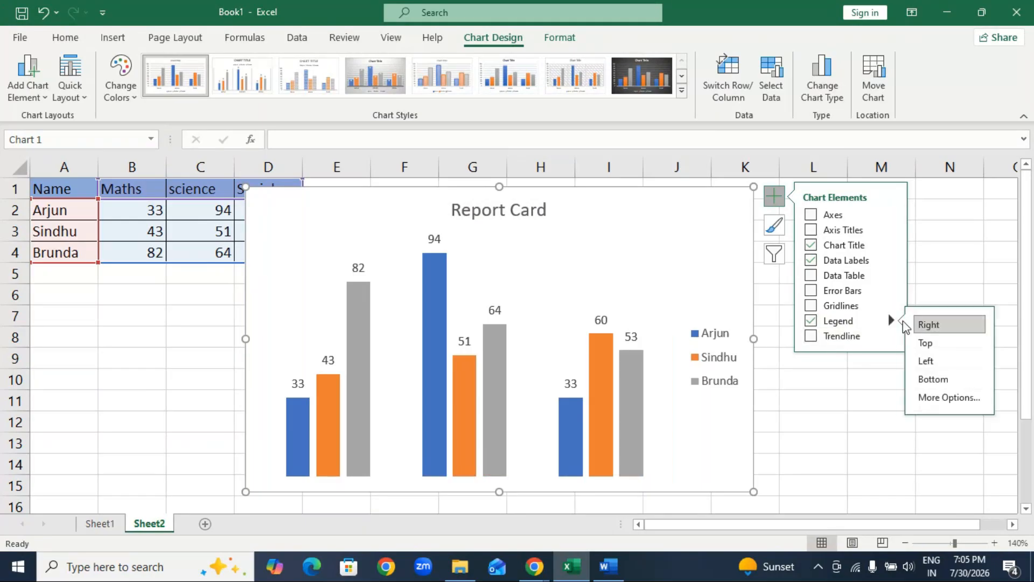
{"action": "left_click", "coordinate": [924, 344]}
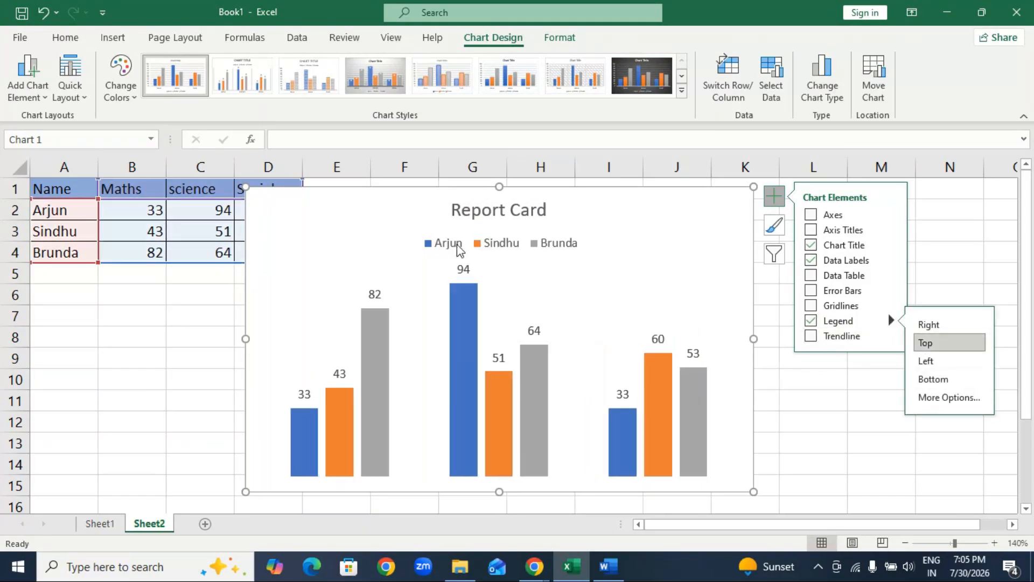
{"action": "left_click", "coordinate": [927, 362]}
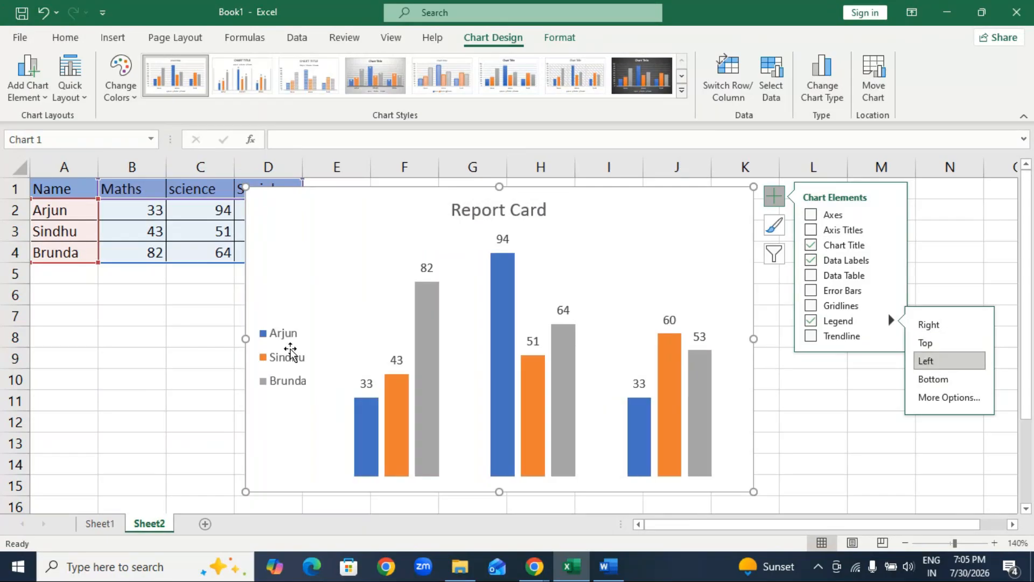
{"action": "left_click", "coordinate": [929, 379]}
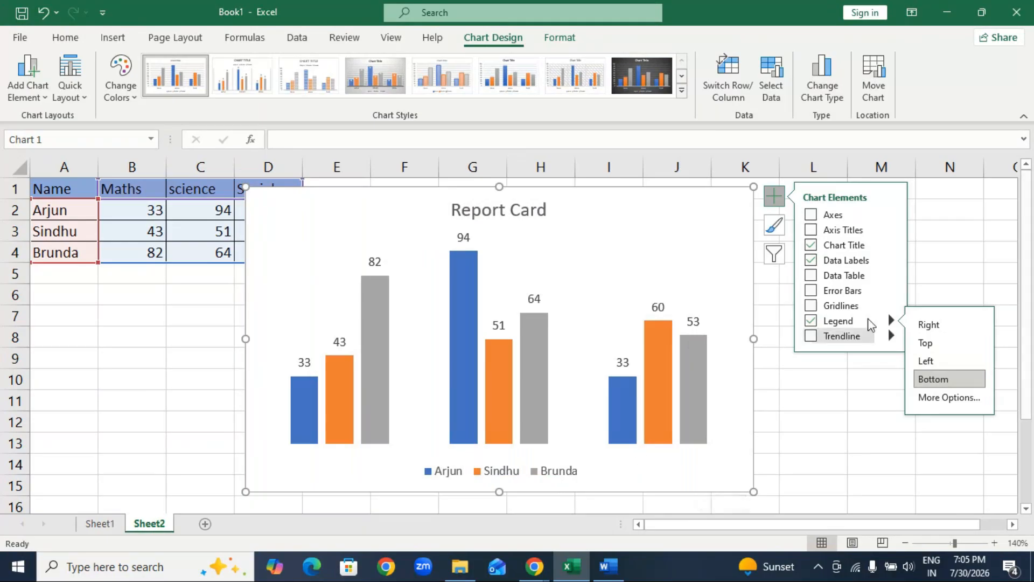
Try toggling the second student's series in the chart's data source selection and cancel the changes.
{"action": "left_click_drag", "start_coordinate": [658, 224], "coordinate": [489, 217]}
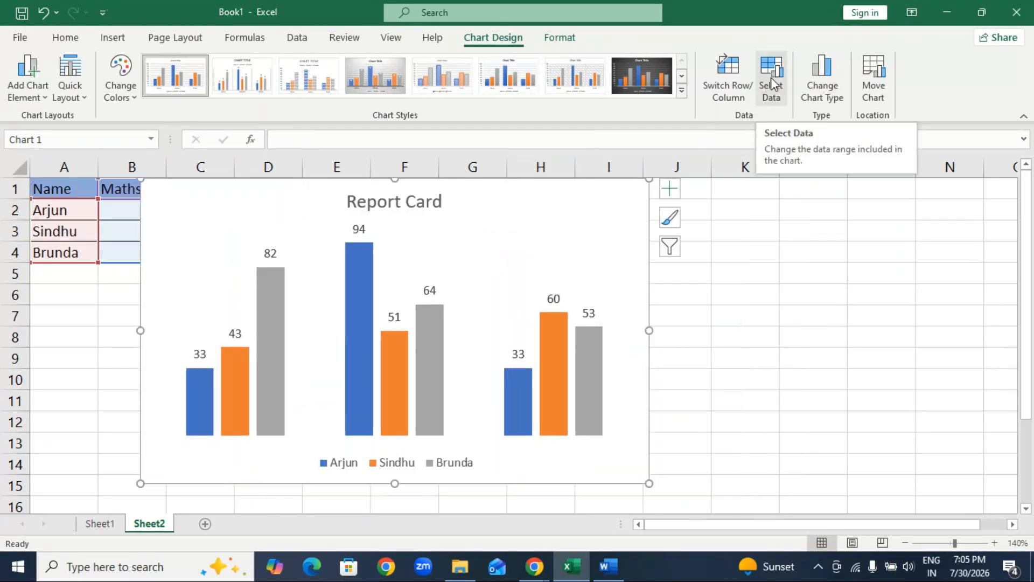
{"action": "left_click", "coordinate": [768, 79]}
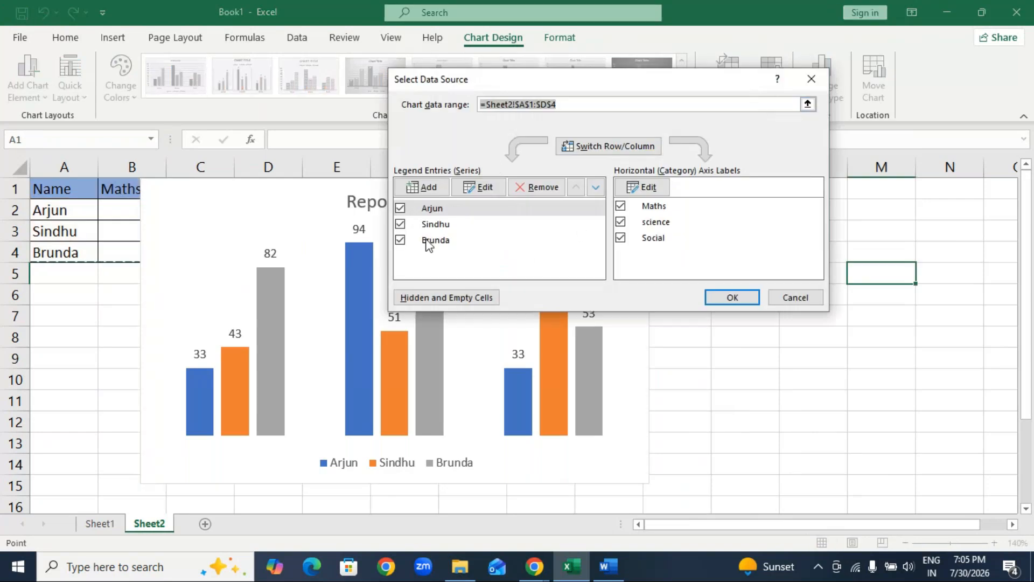
{"action": "left_click_drag", "start_coordinate": [560, 86], "coordinate": [765, 59]}
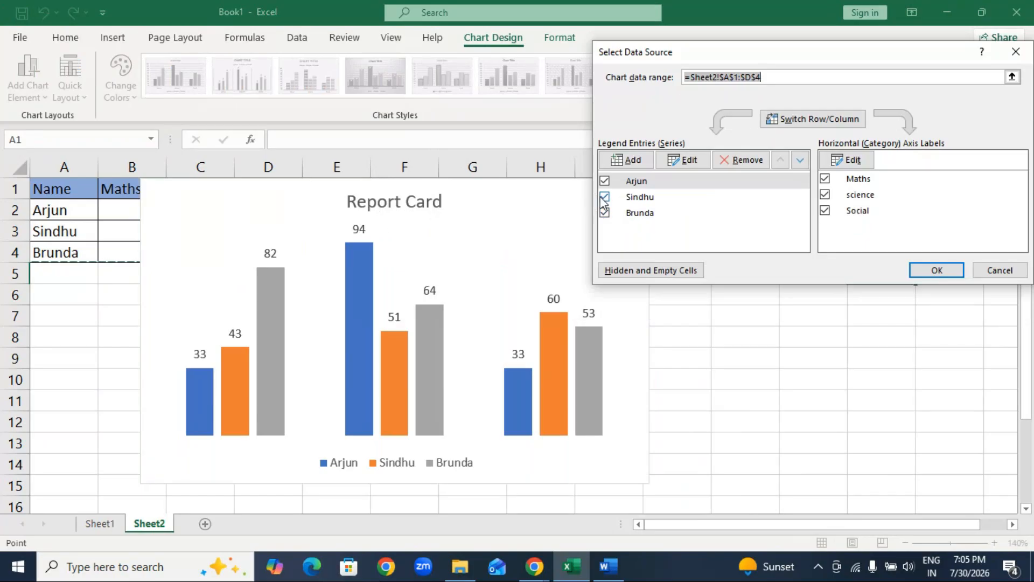
{"action": "left_click", "coordinate": [604, 197]}
{"action": "left_click", "coordinate": [604, 198]}
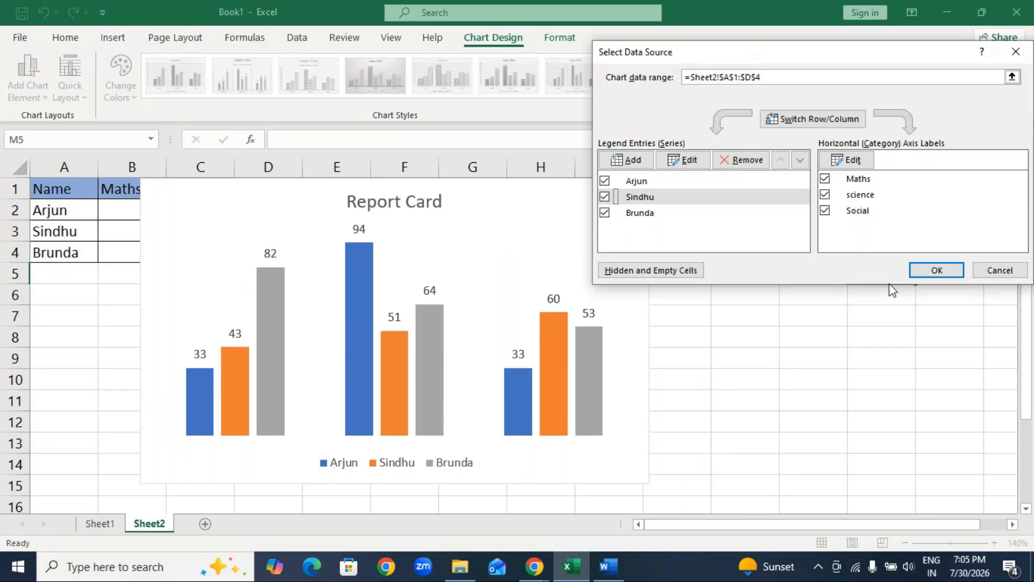
{"action": "left_click", "coordinate": [998, 270]}
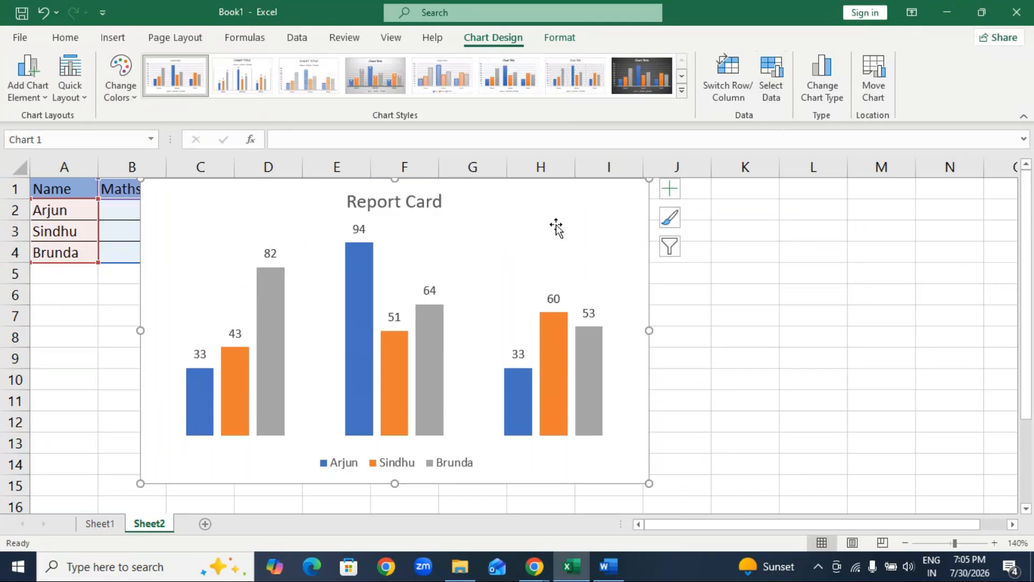
Apply the dark-background chart style and move the chart clear of the marks table.
{"action": "left_click", "coordinate": [682, 96]}
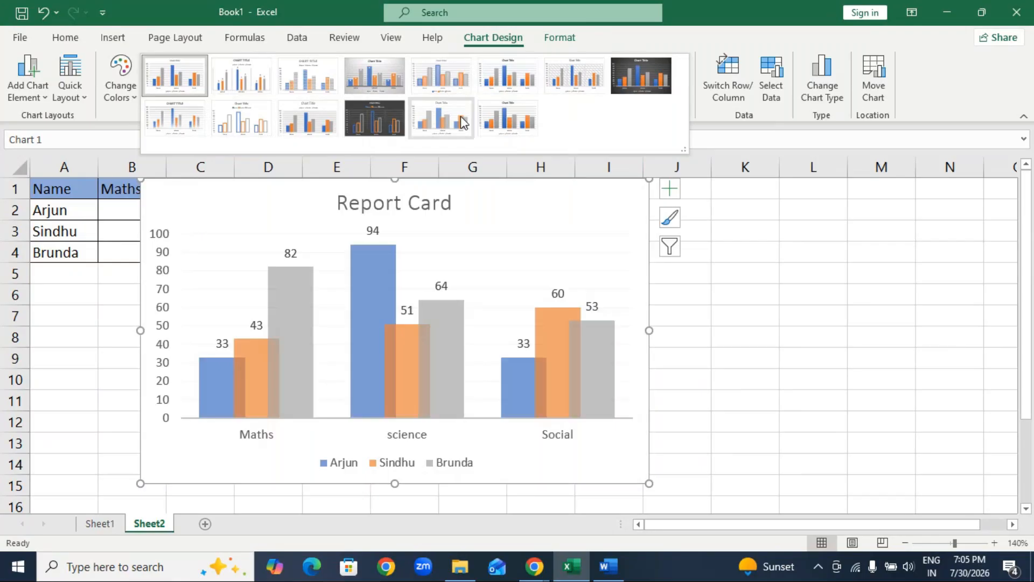
{"action": "left_click", "coordinate": [636, 80]}
{"action": "left_click_drag", "start_coordinate": [535, 210], "coordinate": [703, 228]}
Delete the vertical value axis and the legend from the Report Card chart.
{"action": "left_click", "coordinate": [367, 358]}
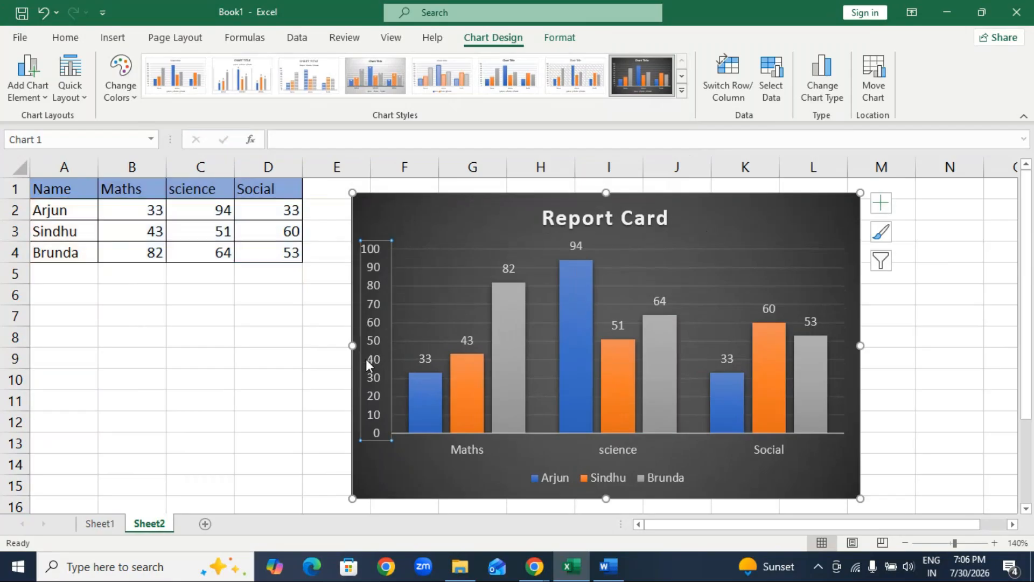
{"action": "key", "text": "Delete"}
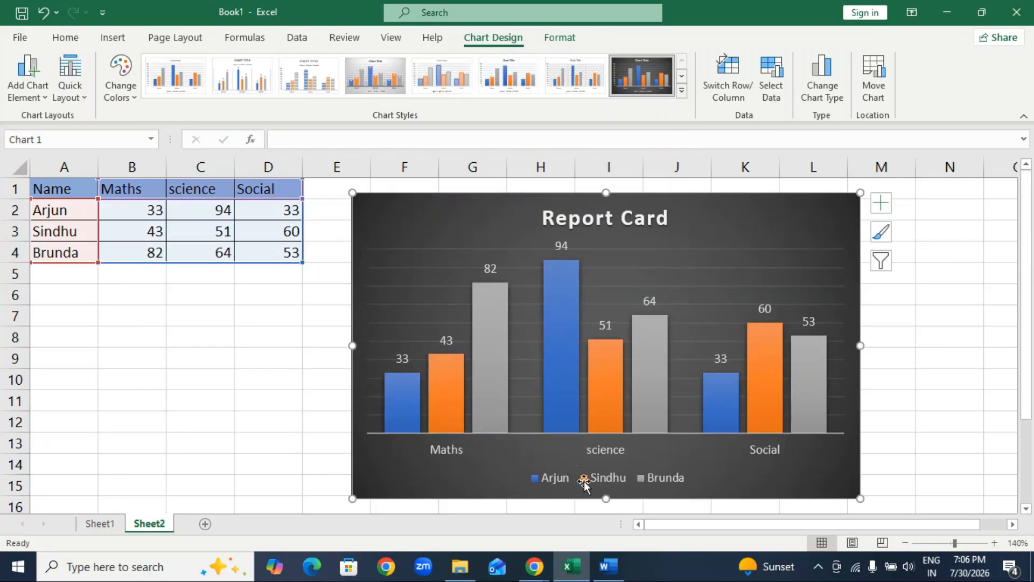
{"action": "left_click", "coordinate": [542, 479]}
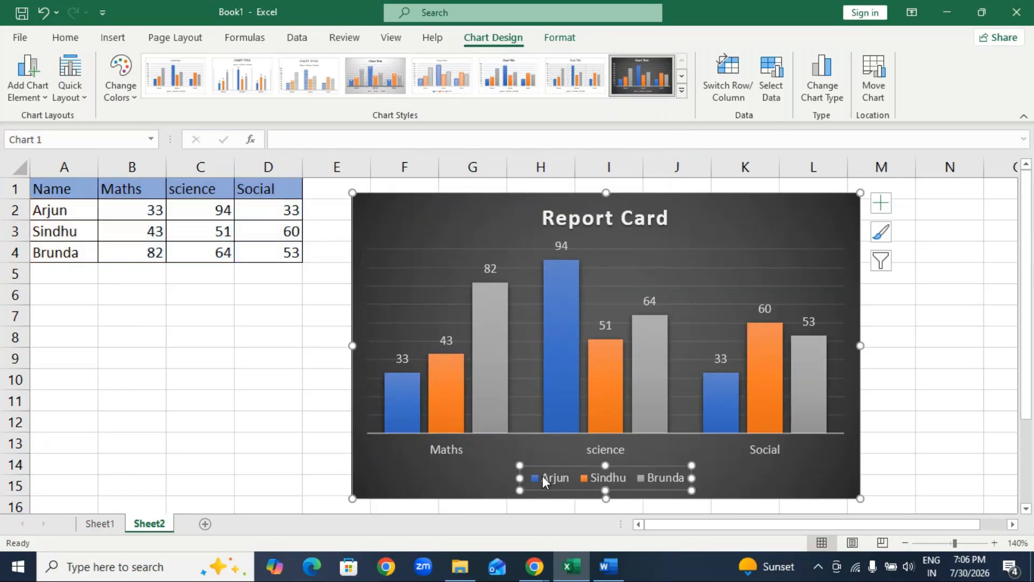
{"action": "key", "text": "Delete"}
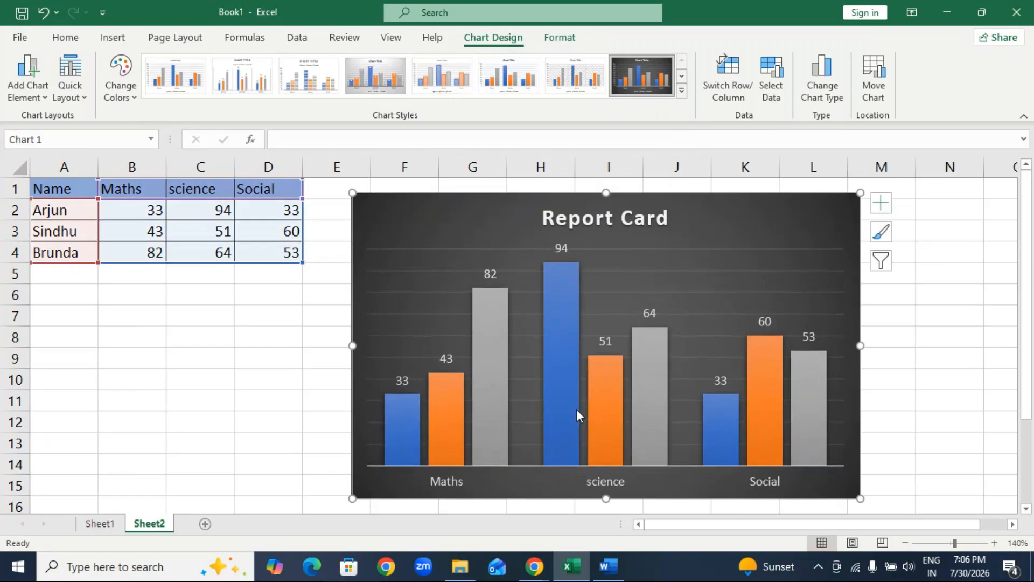
Move the chart over to column G and recolor its columns with Colorful Palette 2.
{"action": "left_click_drag", "start_coordinate": [462, 227], "coordinate": [508, 248]}
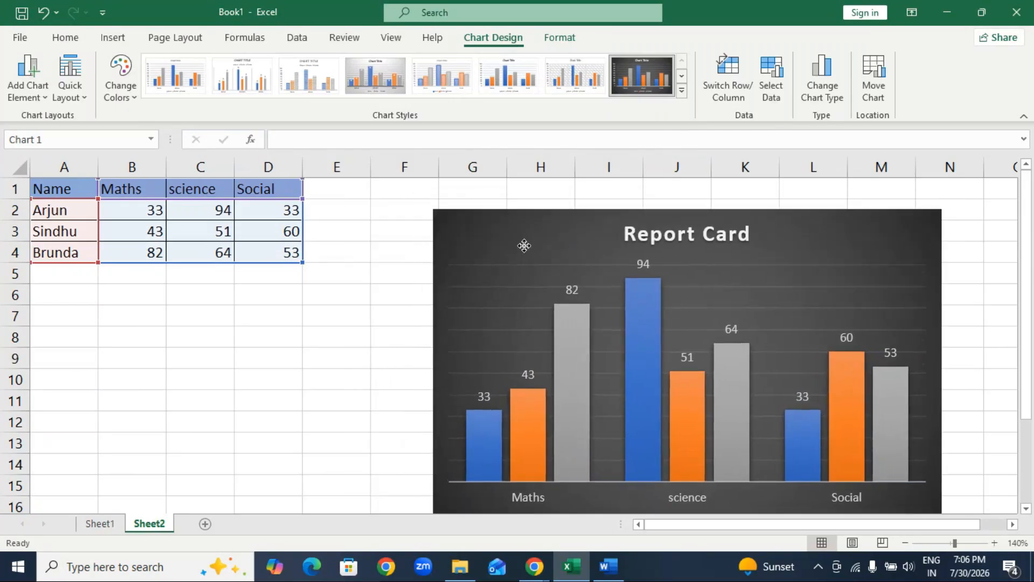
{"action": "left_click", "coordinate": [132, 101]}
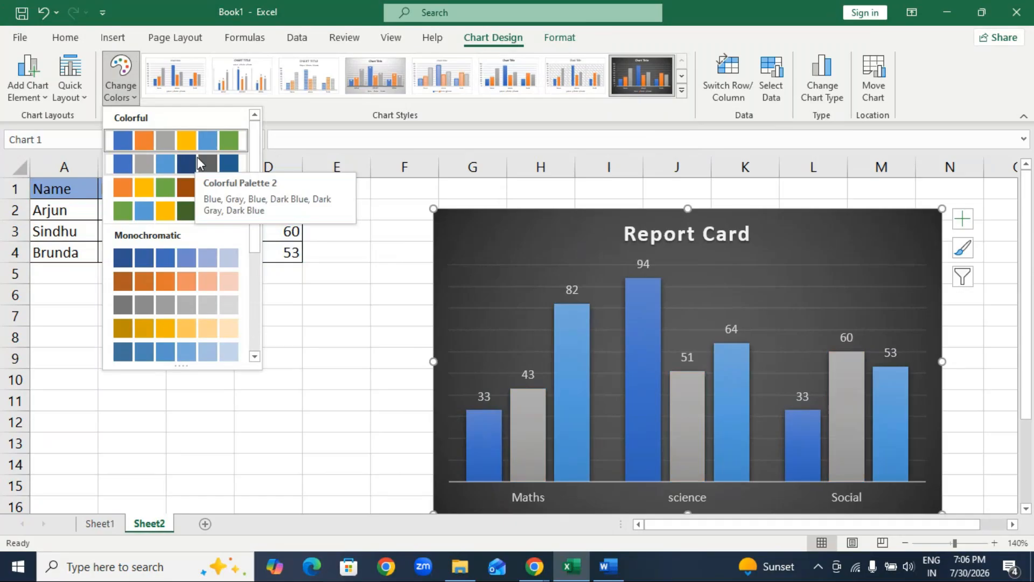
{"action": "left_click", "coordinate": [177, 159]}
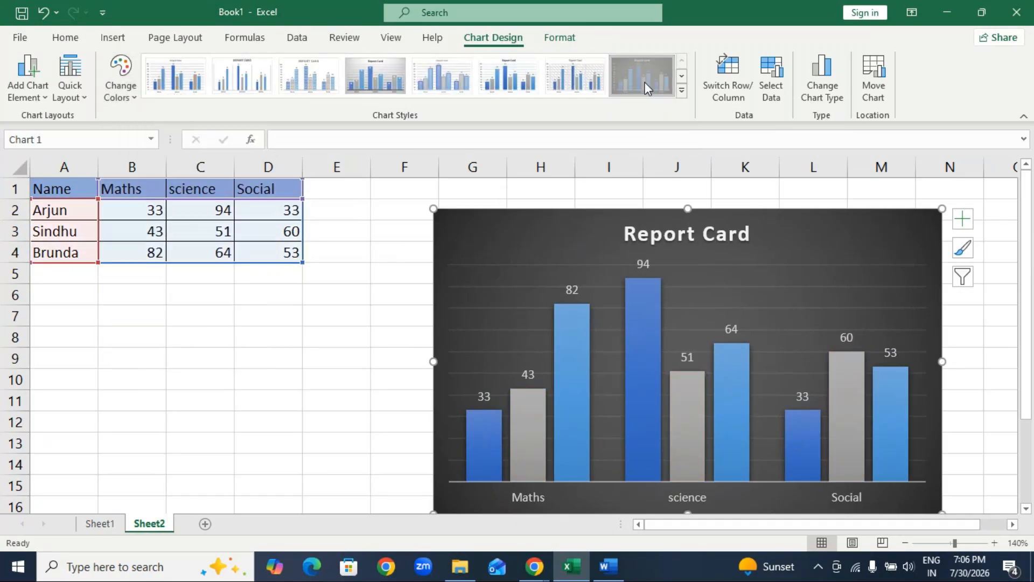
Reapply the dark-background chart style and delete the chart's vertical value axis.
{"action": "left_click", "coordinate": [458, 371]}
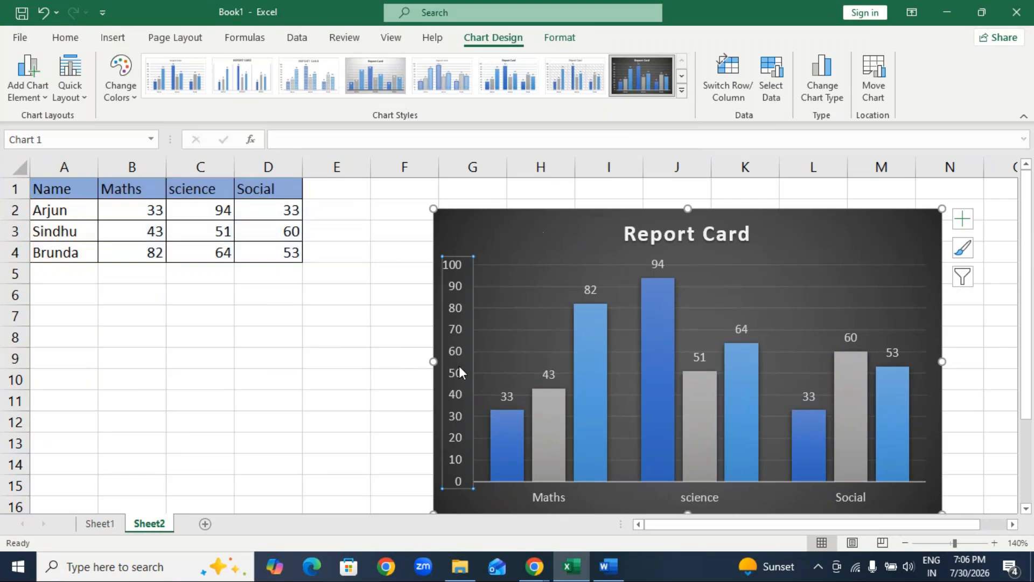
{"action": "key", "text": "Delete"}
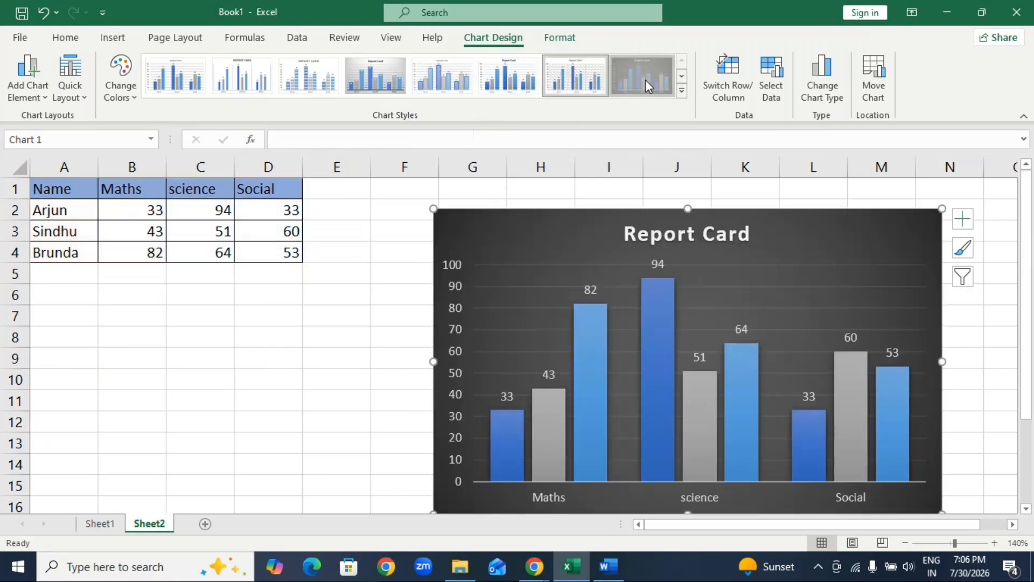
{"action": "left_click", "coordinate": [644, 80]}
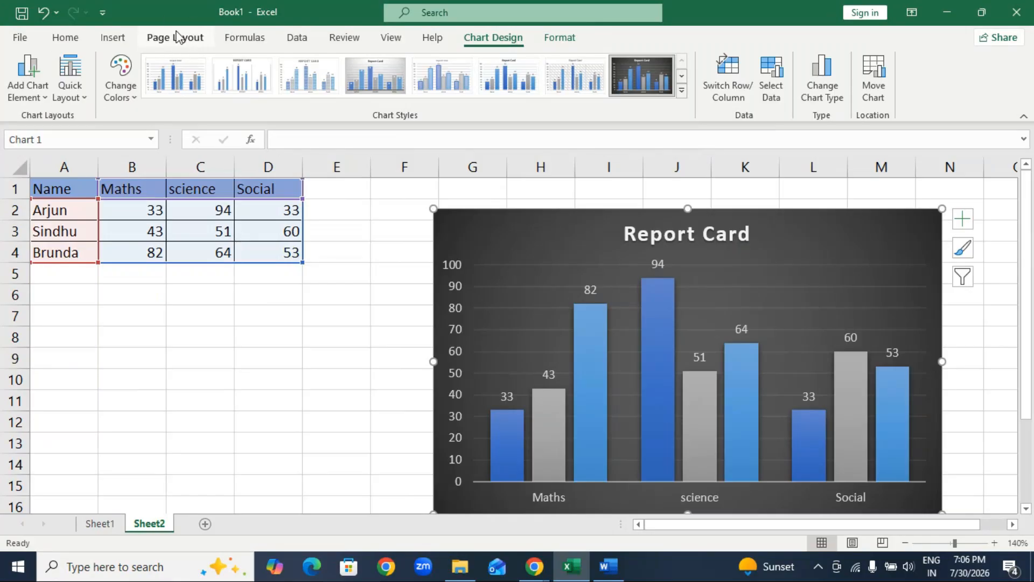
{"action": "left_click", "coordinate": [459, 437]}
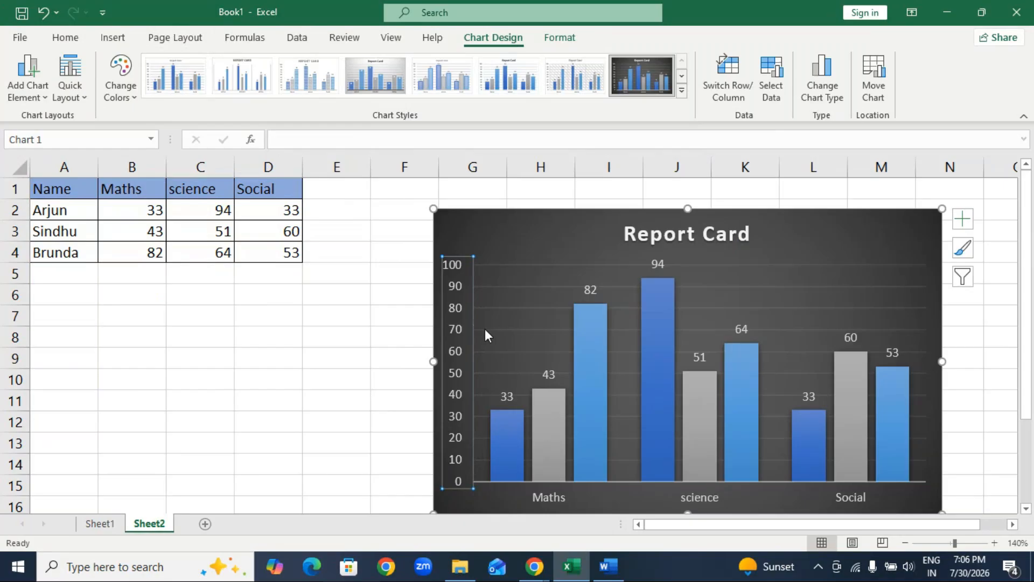
{"action": "key", "text": "Delete"}
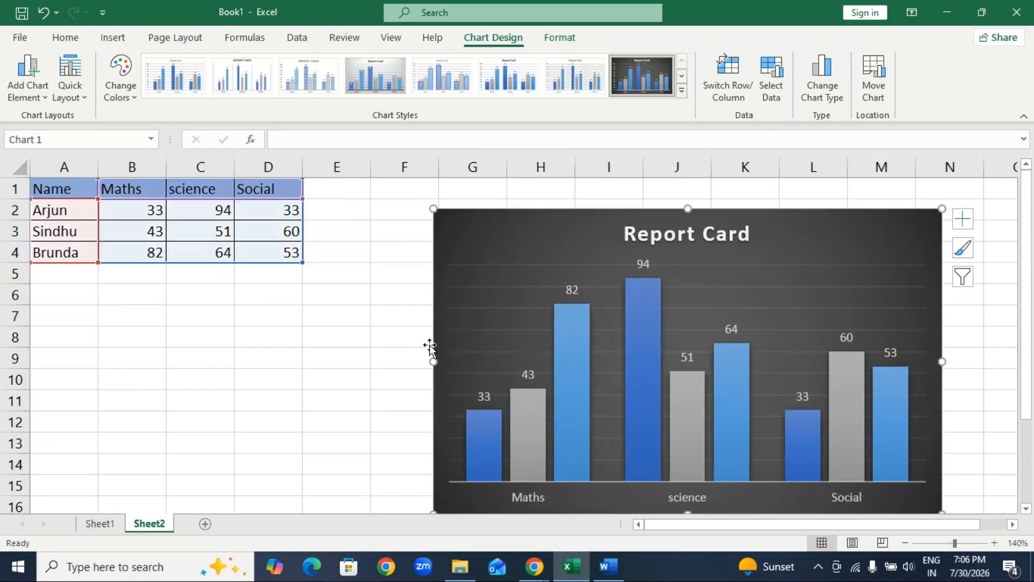
Apply the Frame theme to the workbook.
{"action": "left_click", "coordinate": [193, 40]}
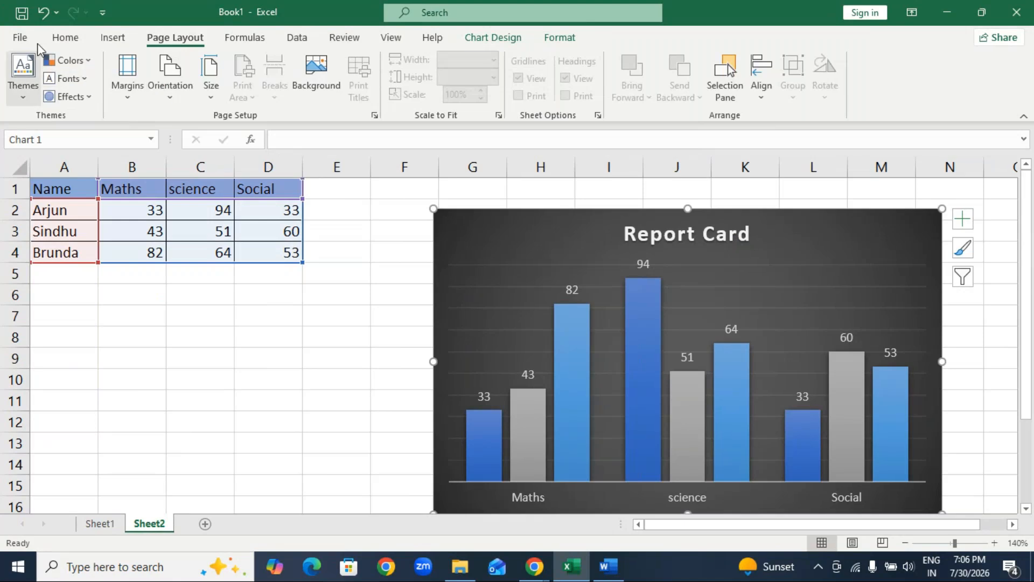
{"action": "left_click", "coordinate": [23, 75]}
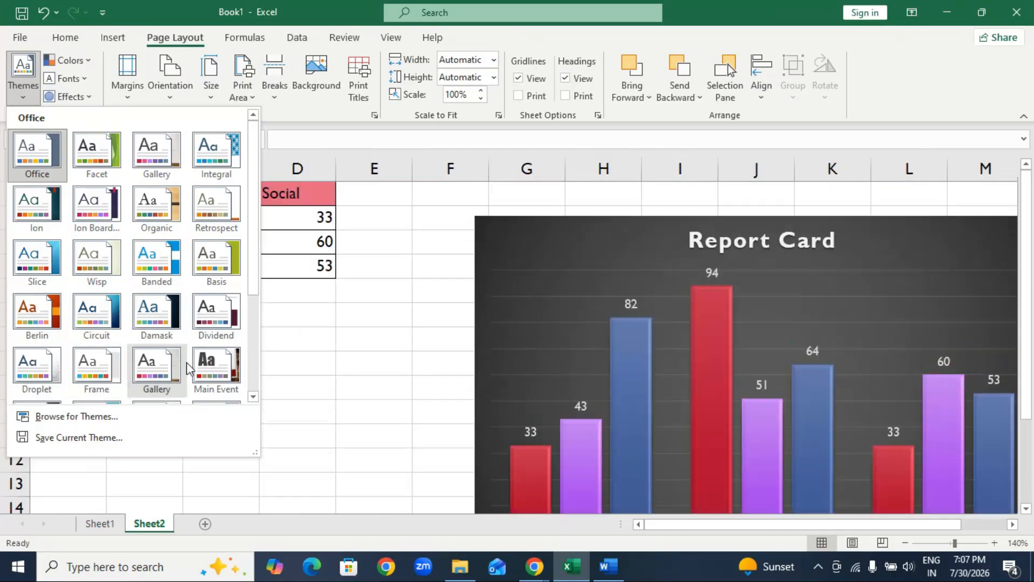
{"action": "left_click", "coordinate": [108, 376]}
Move the chart right beside the marks table and remove its gridlines.
{"action": "left_click_drag", "start_coordinate": [504, 224], "coordinate": [380, 213]}
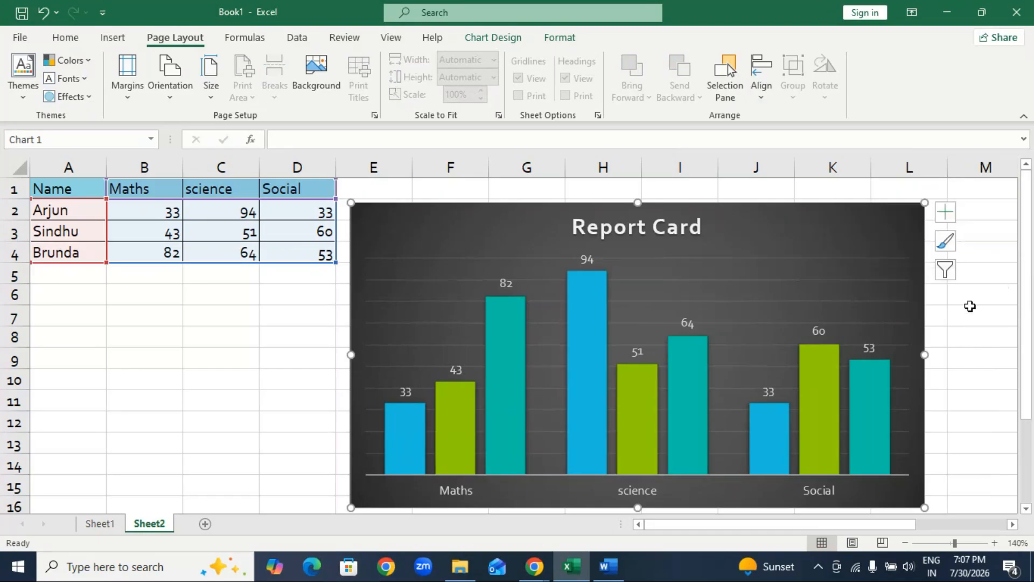
{"action": "left_click", "coordinate": [946, 213]}
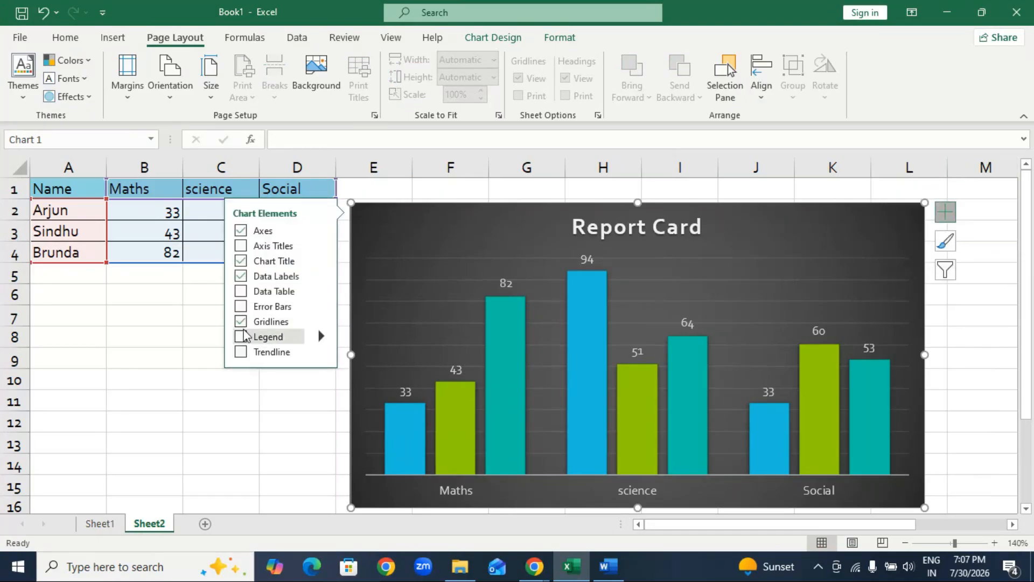
{"action": "left_click", "coordinate": [249, 419]}
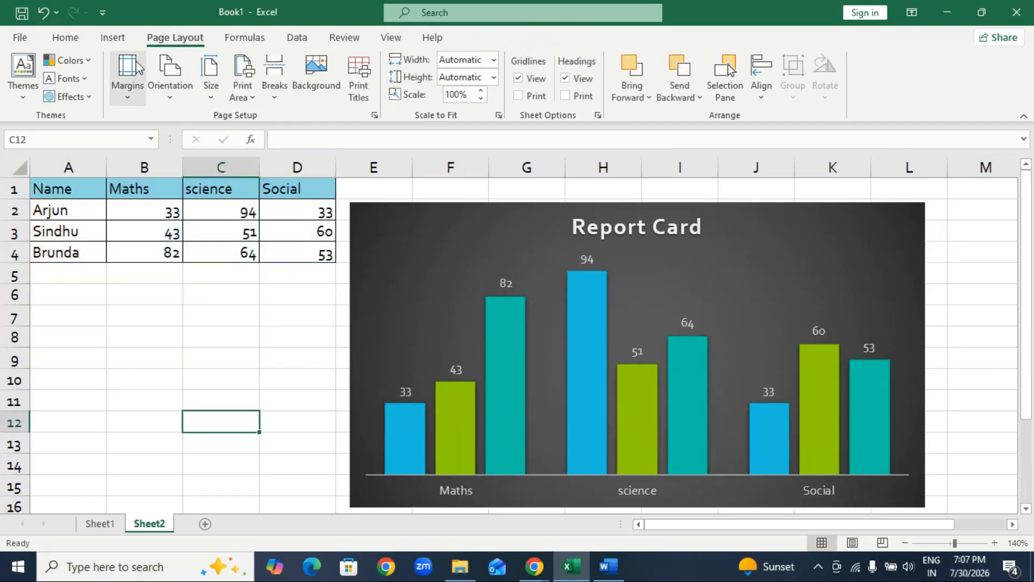
Browse the available themes, theme effects and theme color sets without applying any.
{"action": "left_click", "coordinate": [23, 81]}
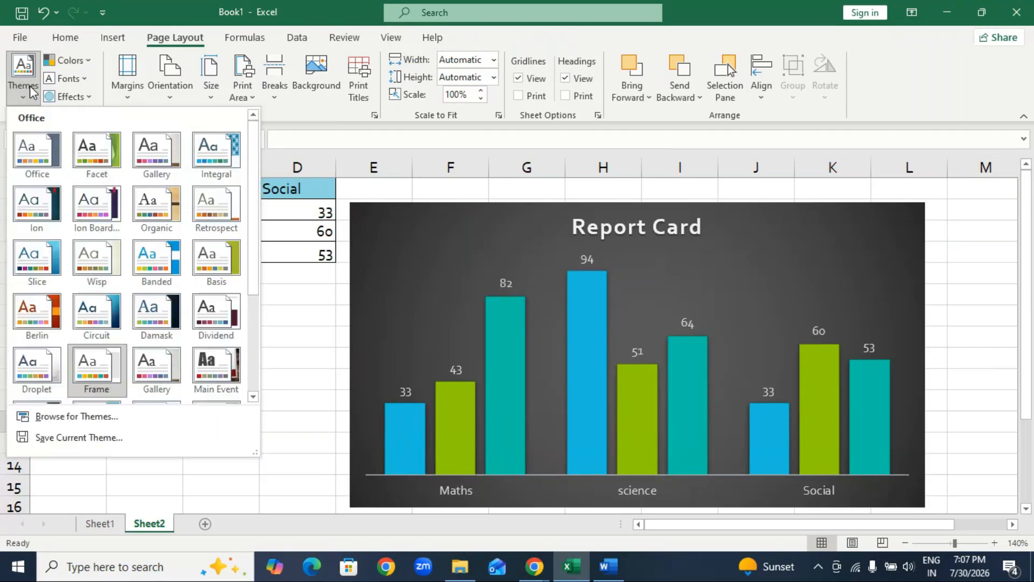
{"action": "left_click", "coordinate": [279, 473]}
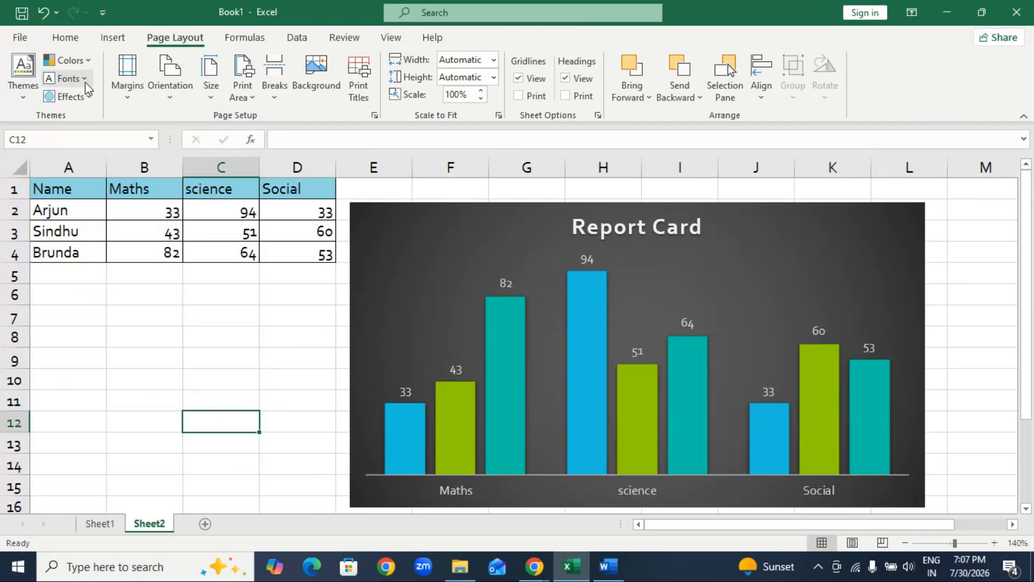
{"action": "left_click", "coordinate": [81, 97]}
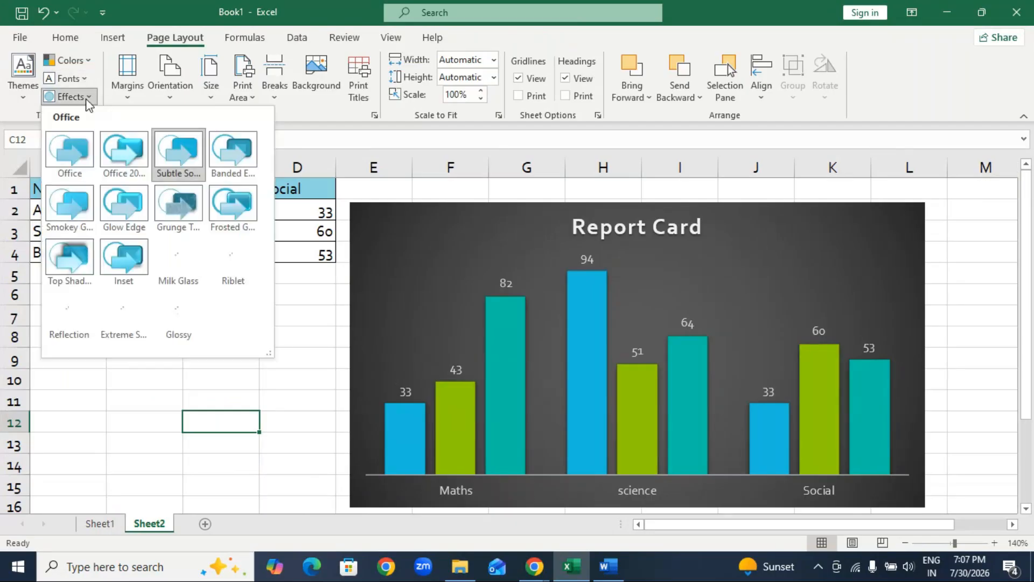
{"action": "left_click", "coordinate": [89, 62]}
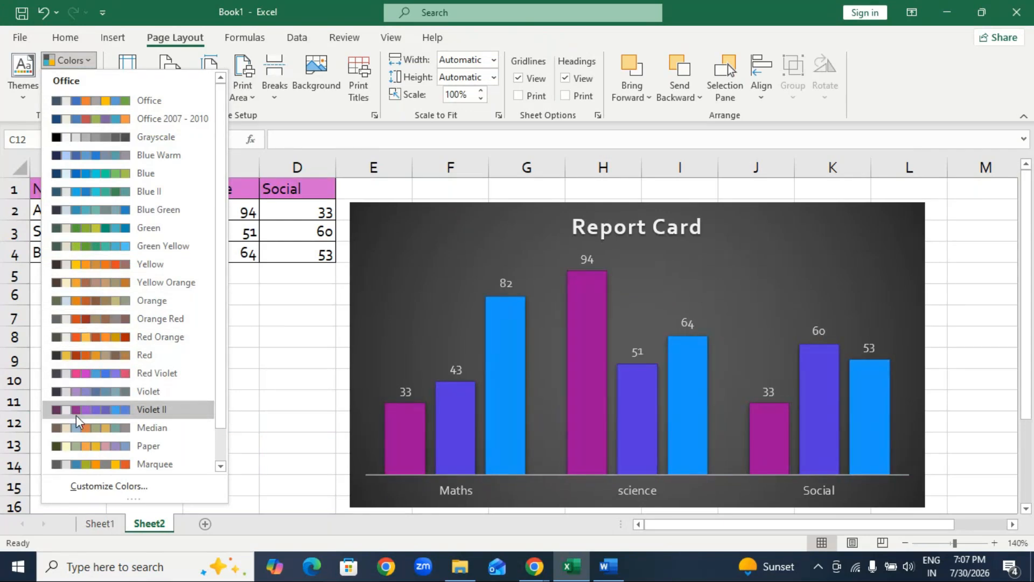
{"action": "left_click", "coordinate": [312, 323]}
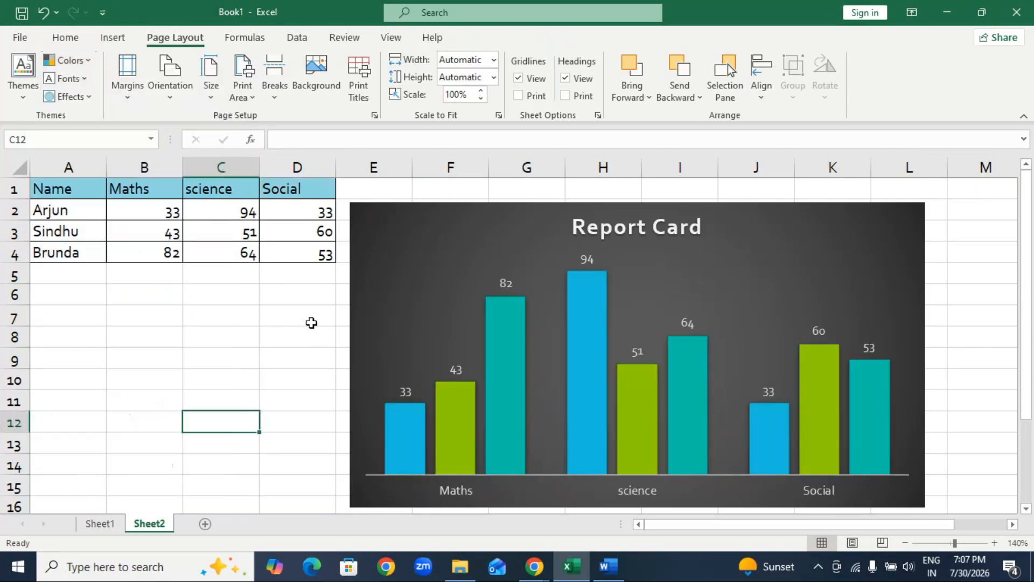
Apply the Frosted Glass theme effects and narrow the chart from its left edge to start in column F.
{"action": "left_click", "coordinate": [70, 97]}
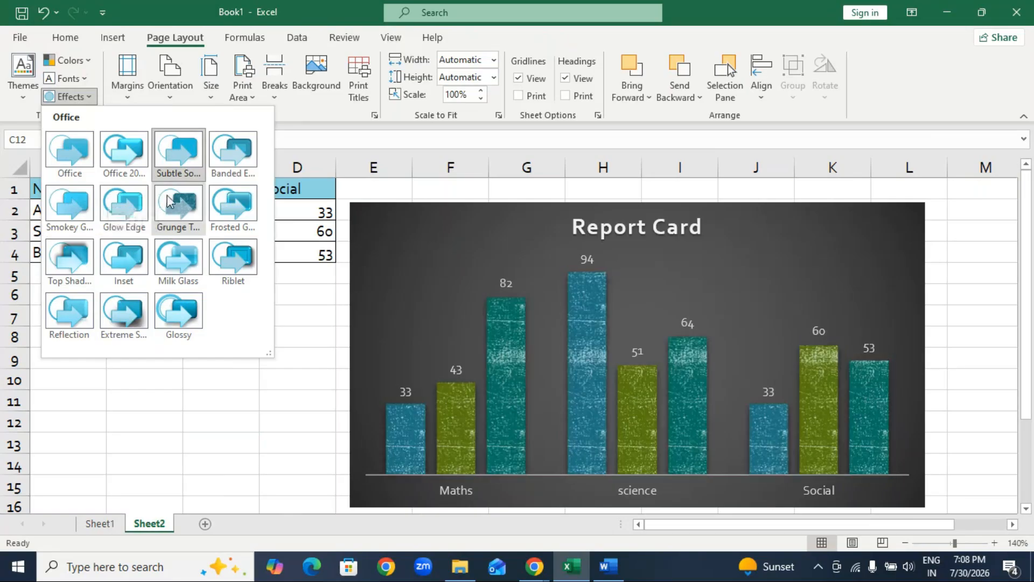
{"action": "left_click", "coordinate": [234, 205]}
{"action": "left_click", "coordinate": [377, 343]}
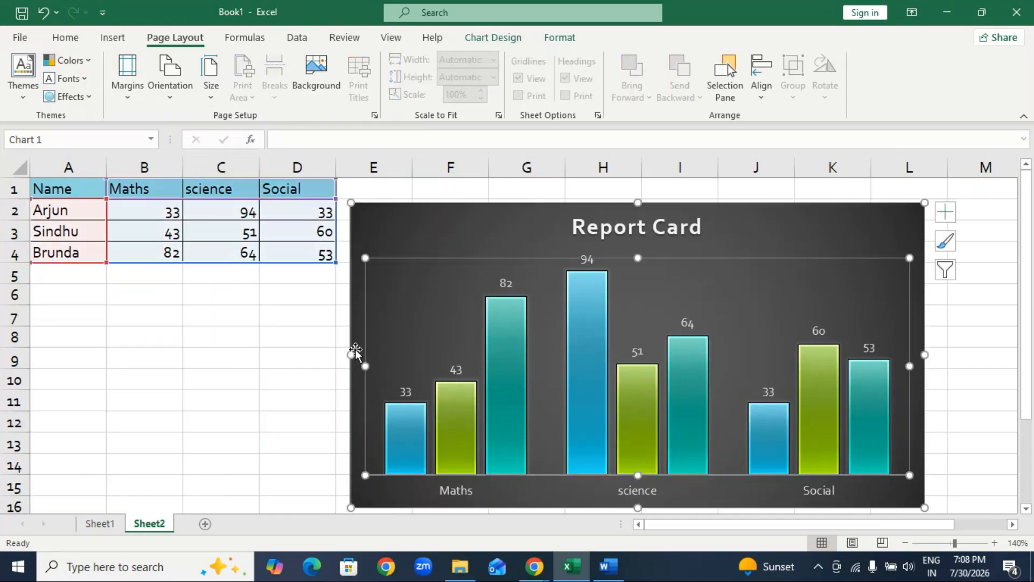
{"action": "left_click_drag", "start_coordinate": [351, 353], "coordinate": [459, 354]}
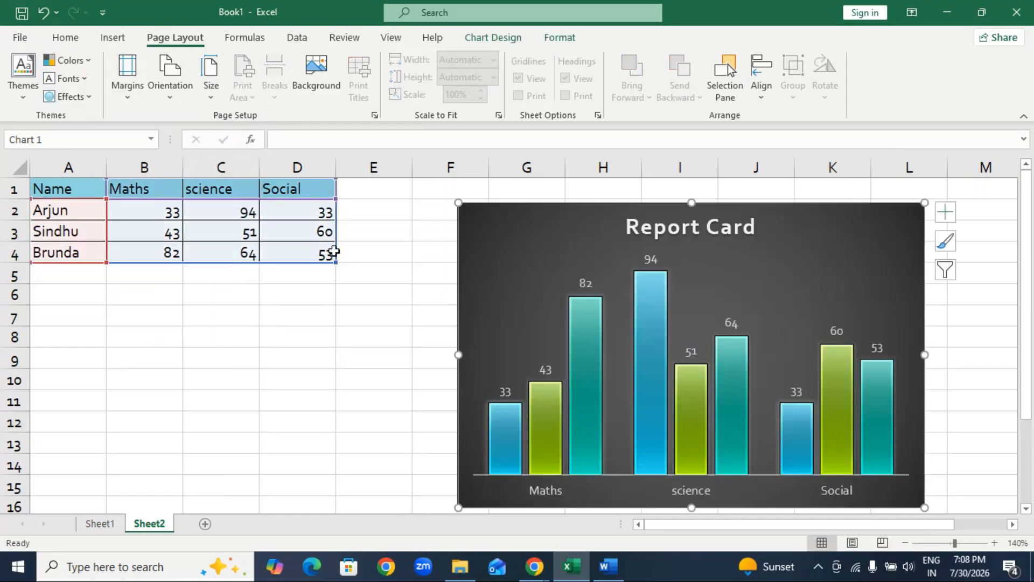
Apply the Office 2007 - 2010 theme colors and reposition the chart over columns D to J.
{"action": "left_click", "coordinate": [67, 60]}
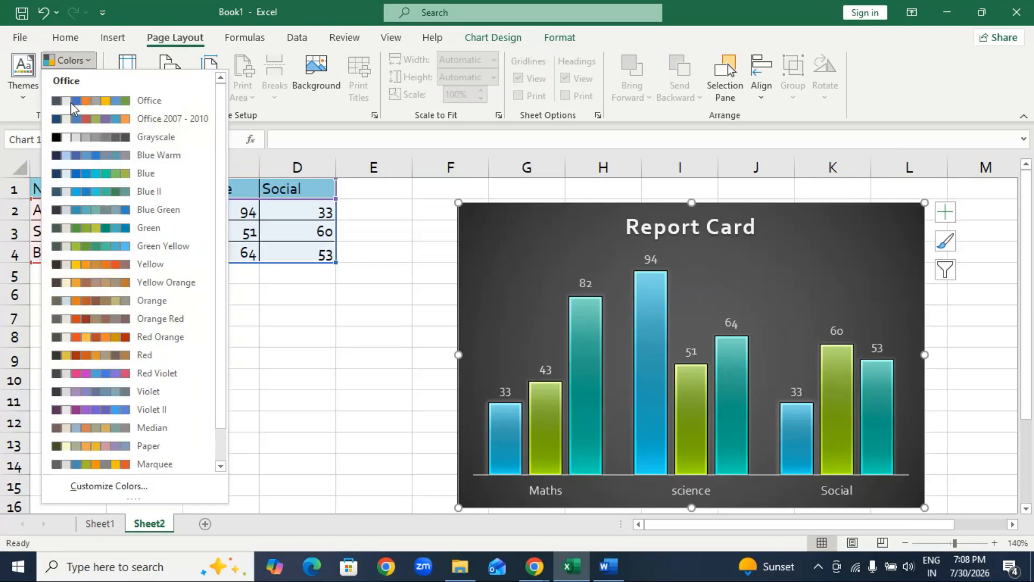
{"action": "left_click", "coordinate": [77, 129]}
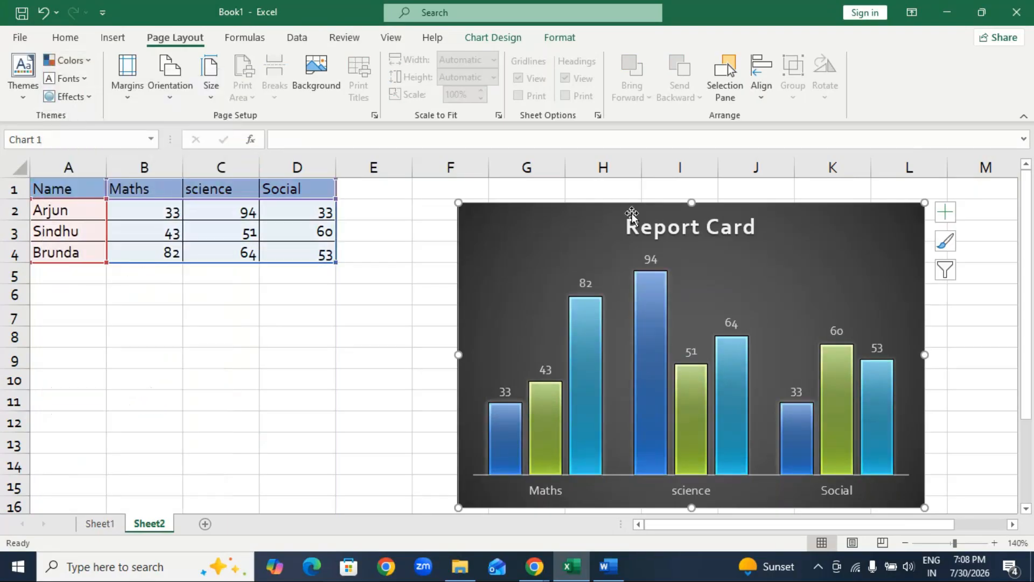
{"action": "left_click_drag", "start_coordinate": [671, 236], "coordinate": [348, 237]}
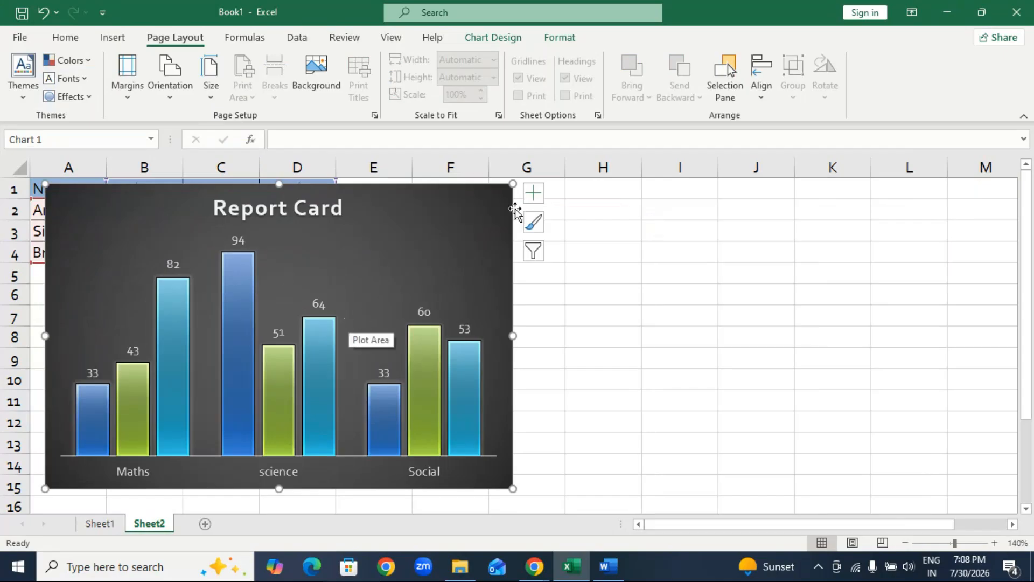
{"action": "left_click_drag", "start_coordinate": [485, 233], "coordinate": [703, 234]}
{"action": "left_click_drag", "start_coordinate": [703, 234], "coordinate": [734, 244]}
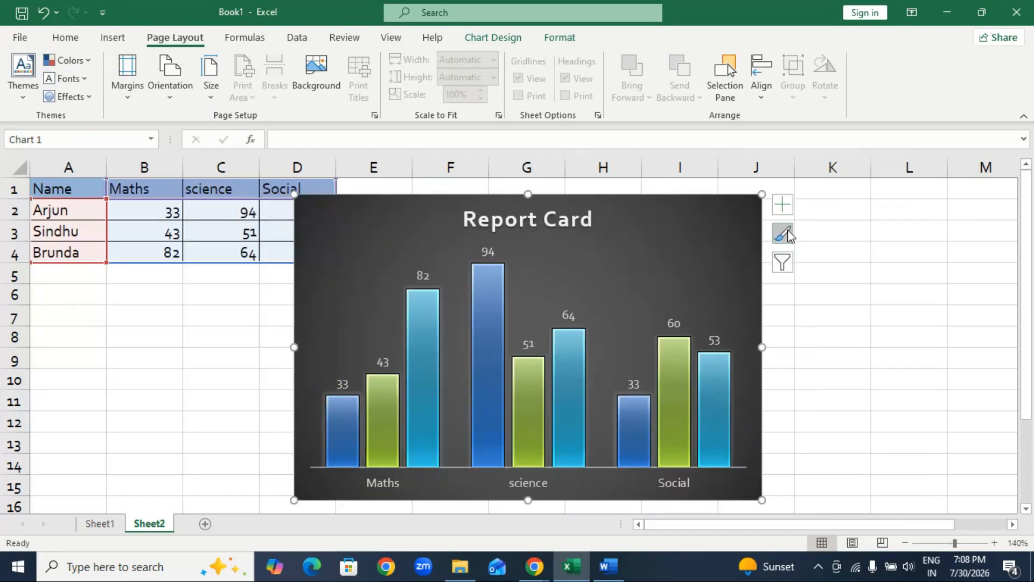
Try the "Report Card" title at the chart's upper-right corner and undo the move.
{"action": "left_click", "coordinate": [782, 205]}
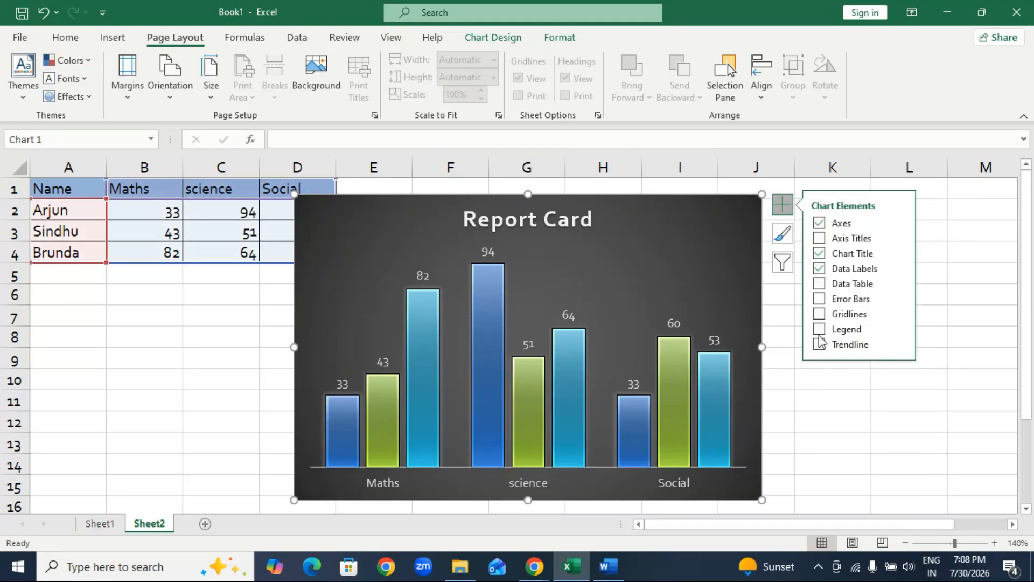
{"action": "left_click", "coordinate": [280, 338]}
{"action": "left_click_drag", "start_coordinate": [596, 221], "coordinate": [724, 214]}
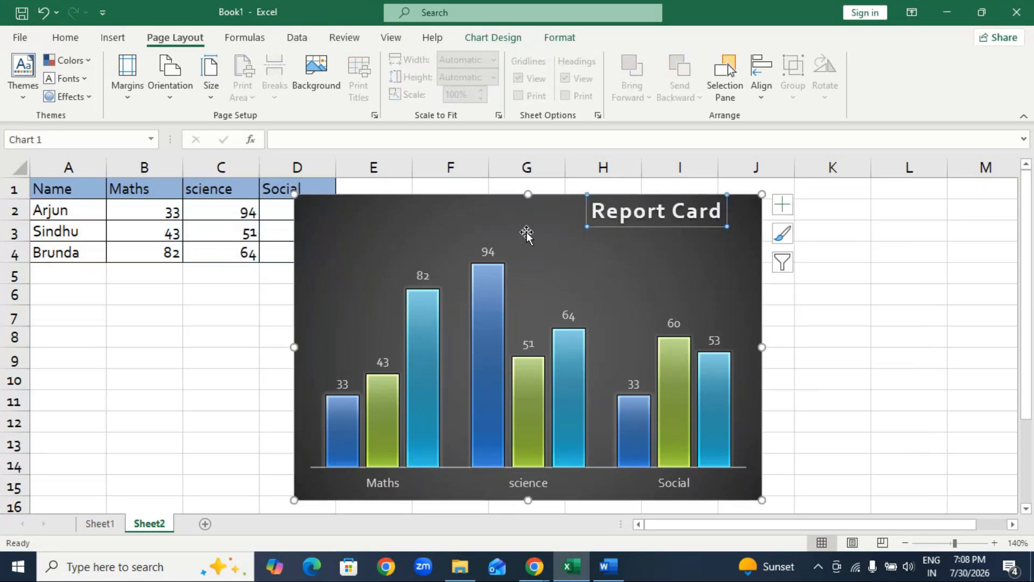
{"action": "key", "text": "ctrl+z"}
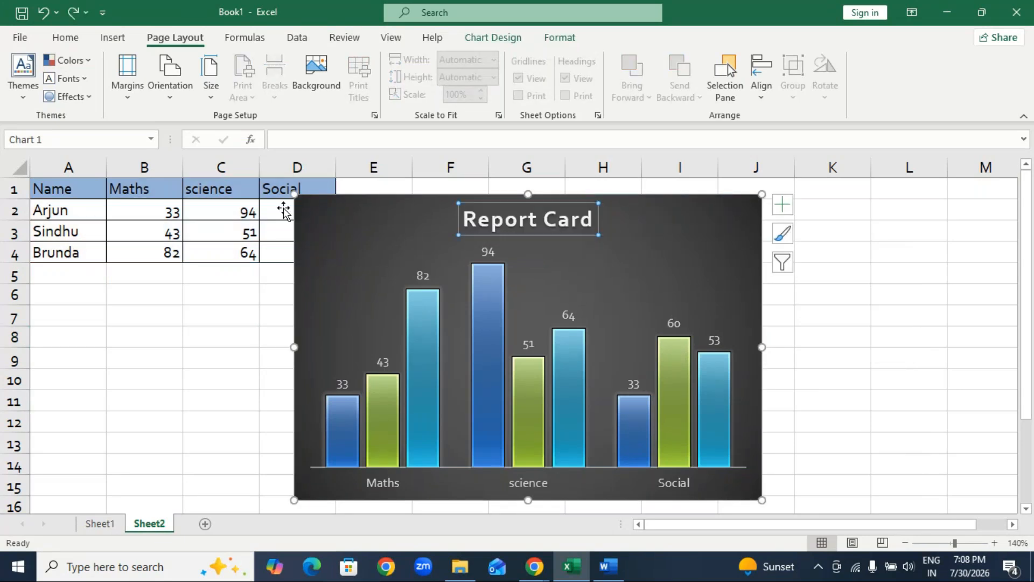
Preview the axes and axis title options, and set the chart title to Above Chart and the data labels to Outside End.
{"action": "left_click", "coordinate": [494, 37]}
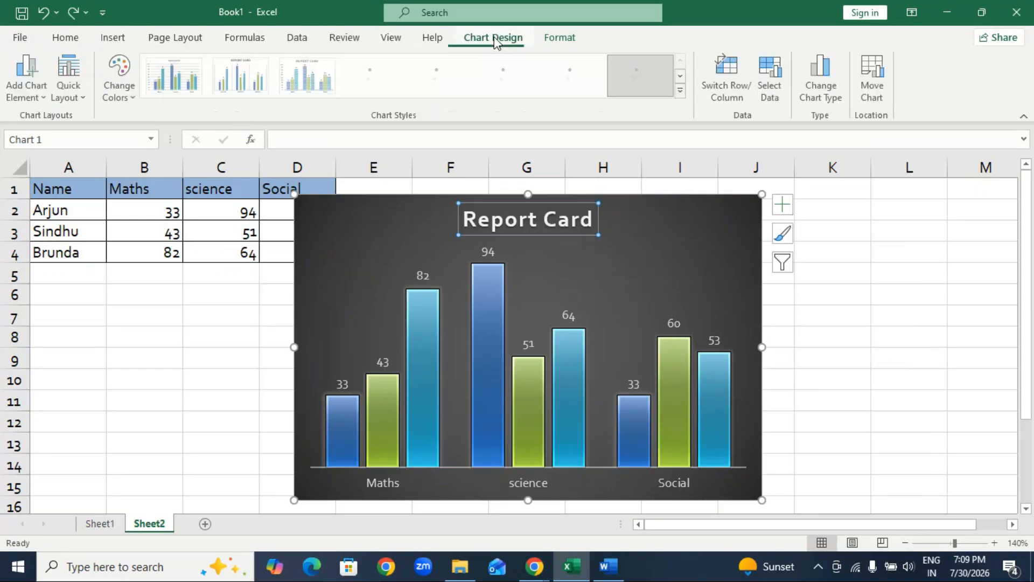
{"action": "left_click", "coordinate": [29, 92]}
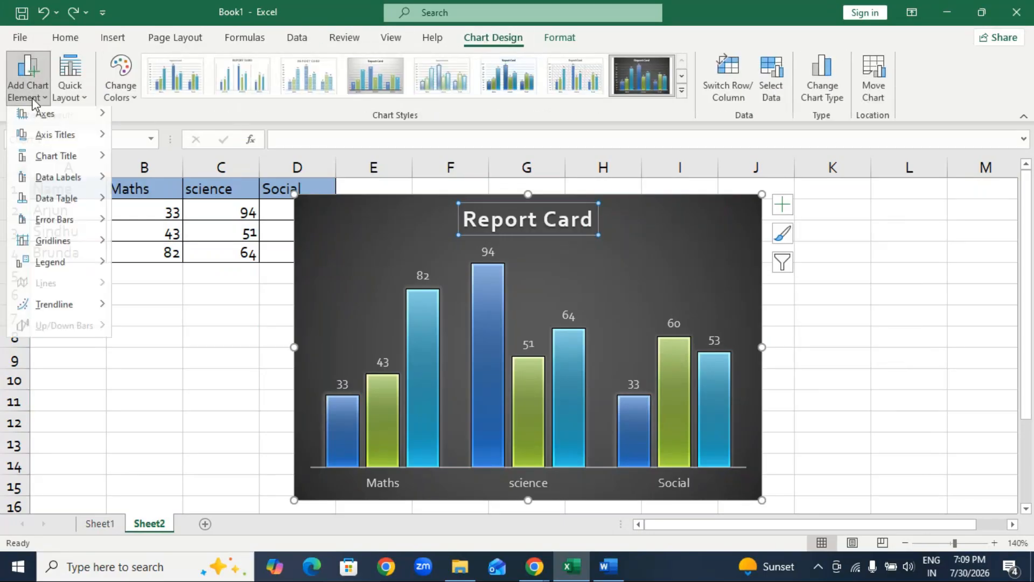
{"action": "mouse_move", "coordinate": [43, 117]}
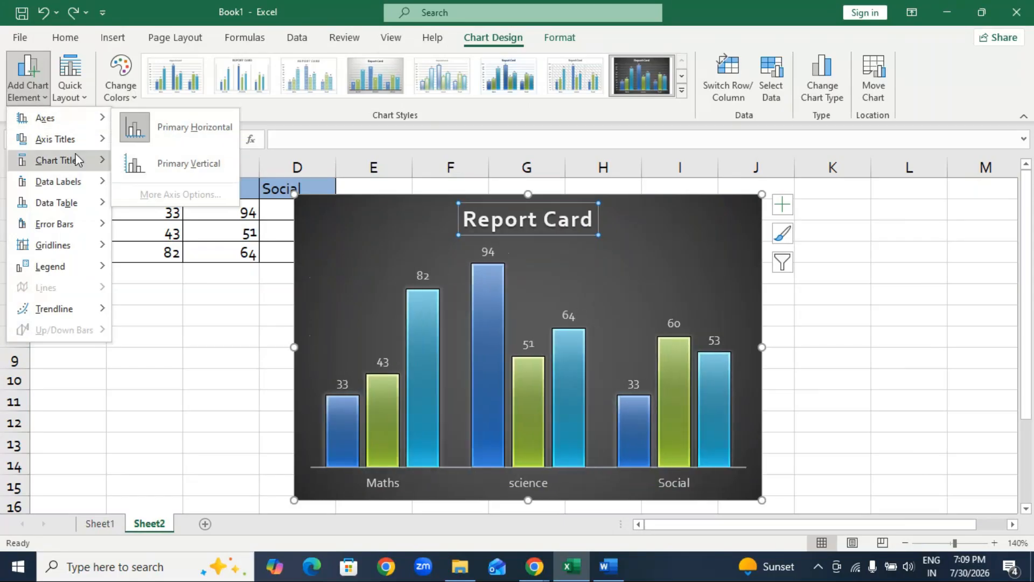
{"action": "mouse_move", "coordinate": [59, 139]}
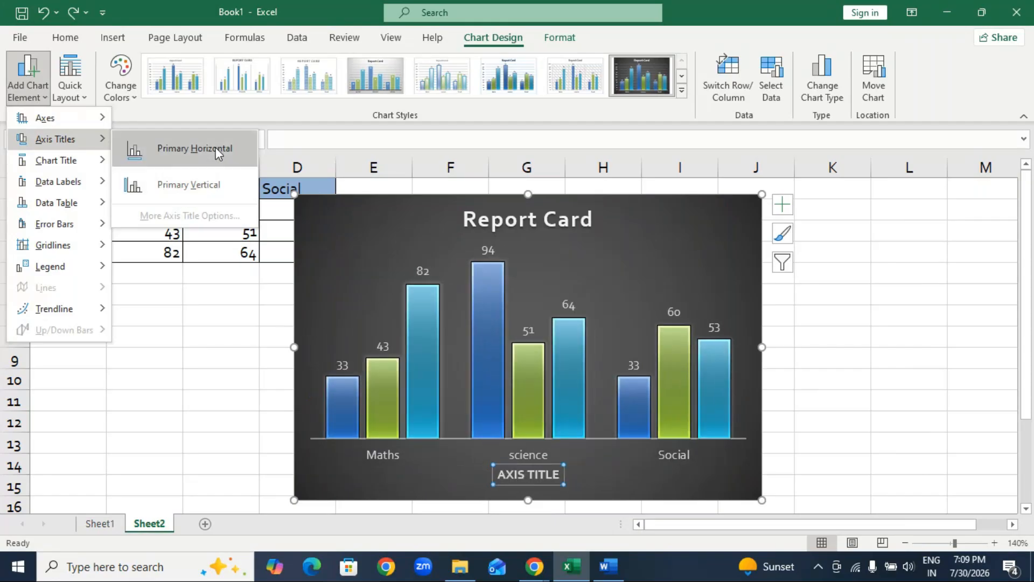
{"action": "mouse_move", "coordinate": [97, 162]}
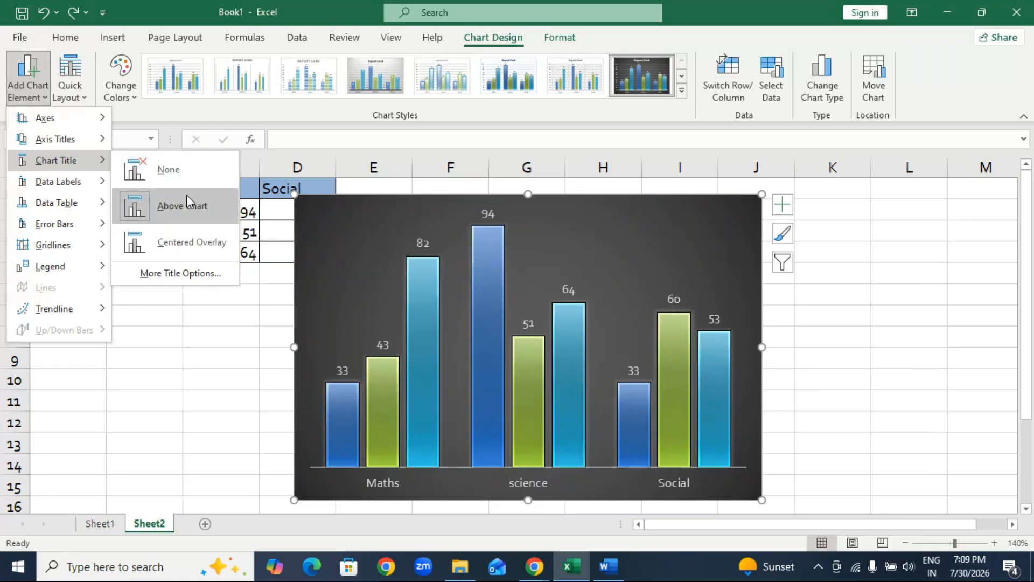
{"action": "left_click", "coordinate": [186, 200]}
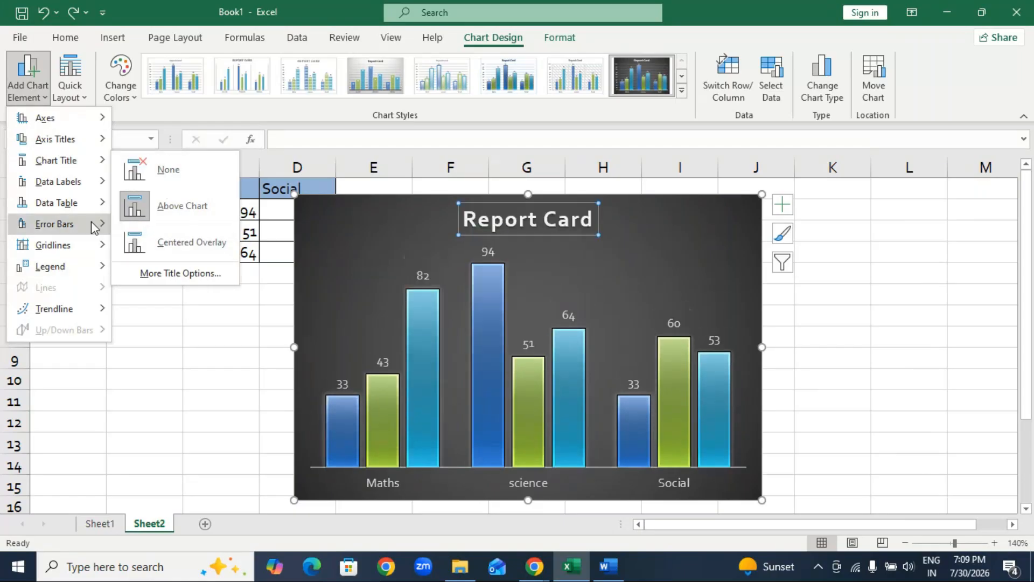
{"action": "mouse_move", "coordinate": [77, 183]}
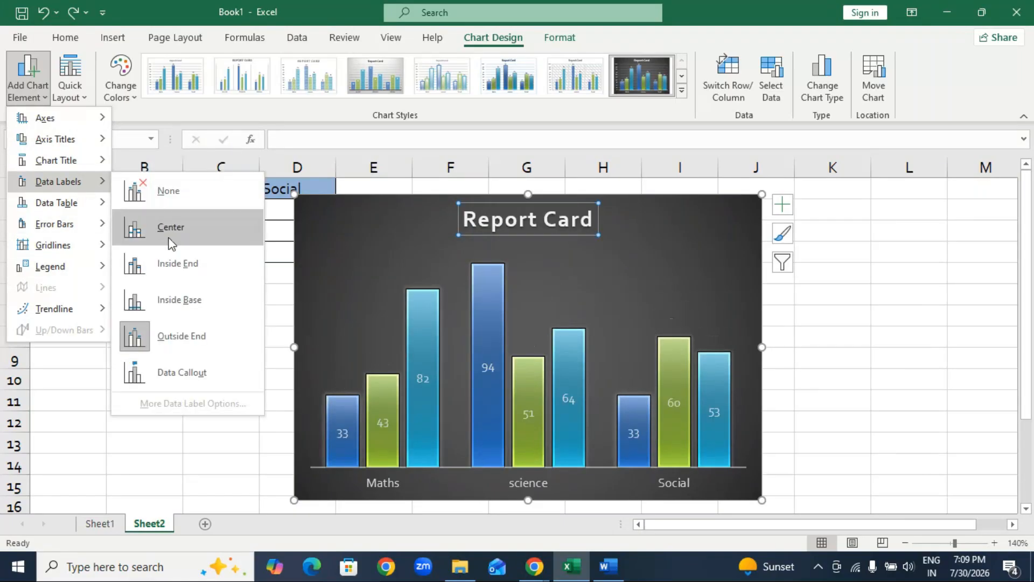
{"action": "left_click", "coordinate": [179, 330]}
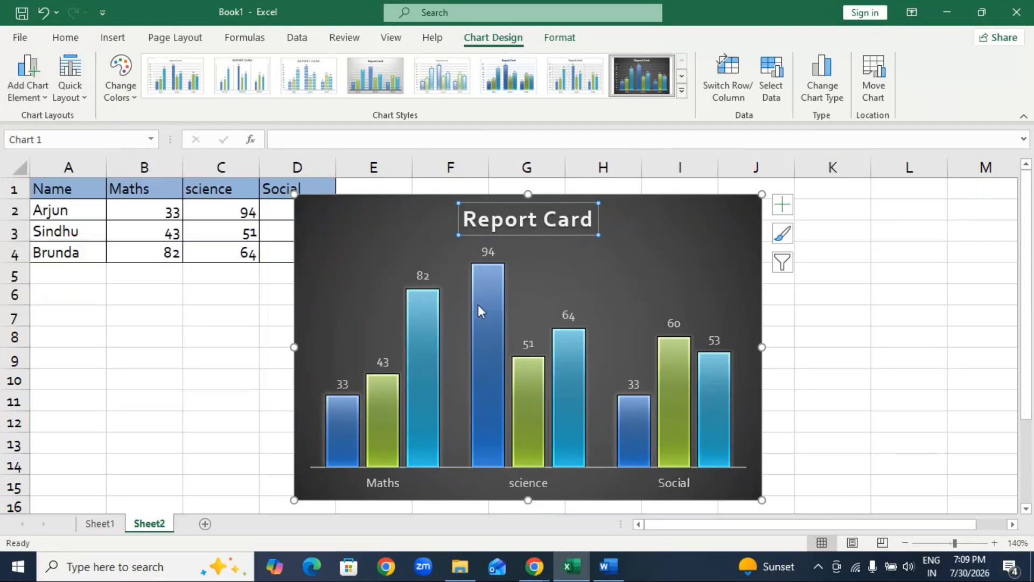
Preview a data table with legend keys and add Primary Major Vertical gridlines to the chart.
{"action": "left_click", "coordinate": [28, 78]}
{"action": "mouse_move", "coordinate": [99, 213]}
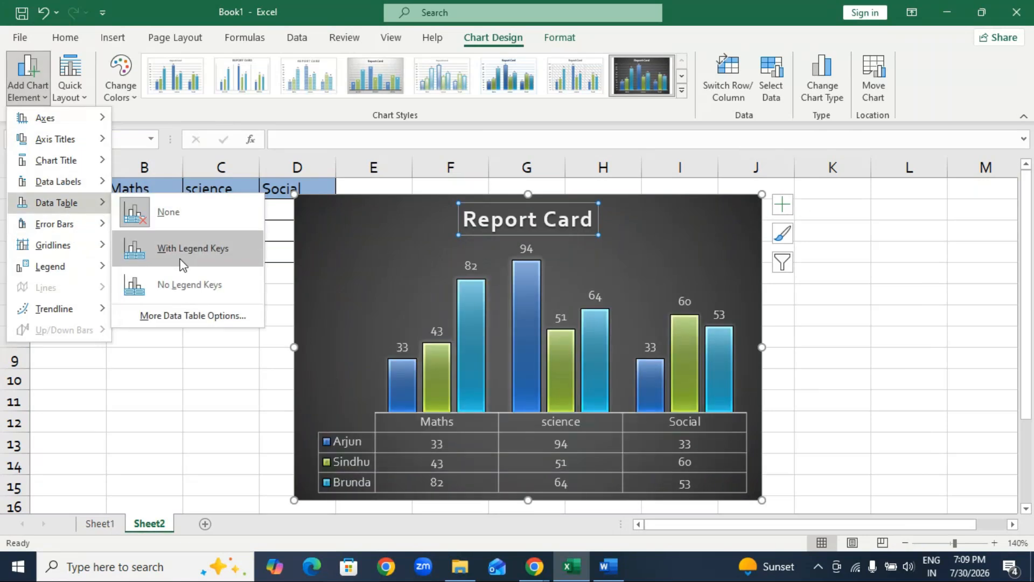
{"action": "mouse_move", "coordinate": [78, 244]}
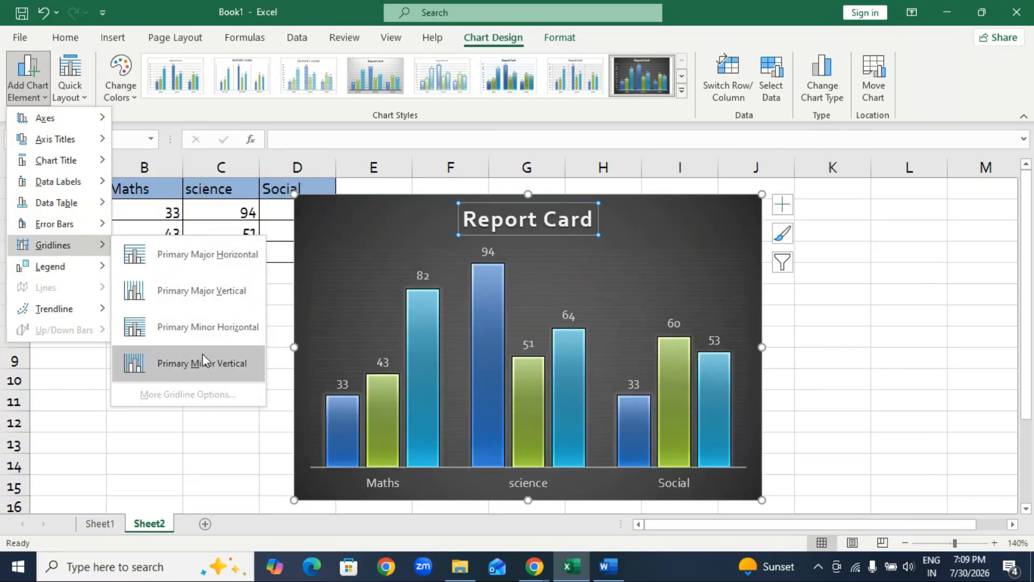
{"action": "left_click", "coordinate": [205, 302]}
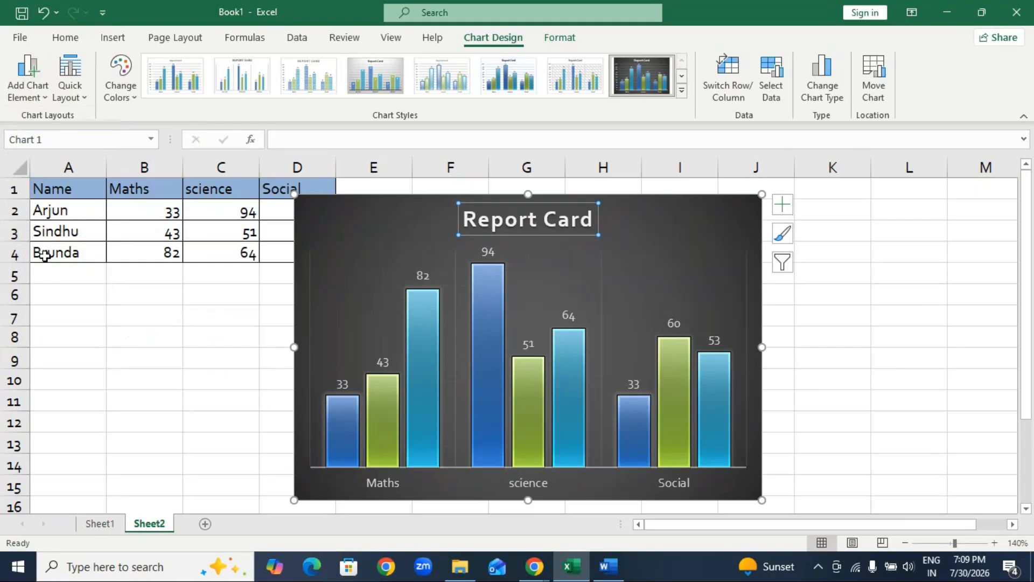
Preview the legend placement options for the chart without applying one.
{"action": "left_click", "coordinate": [20, 92]}
{"action": "mouse_move", "coordinate": [57, 276]}
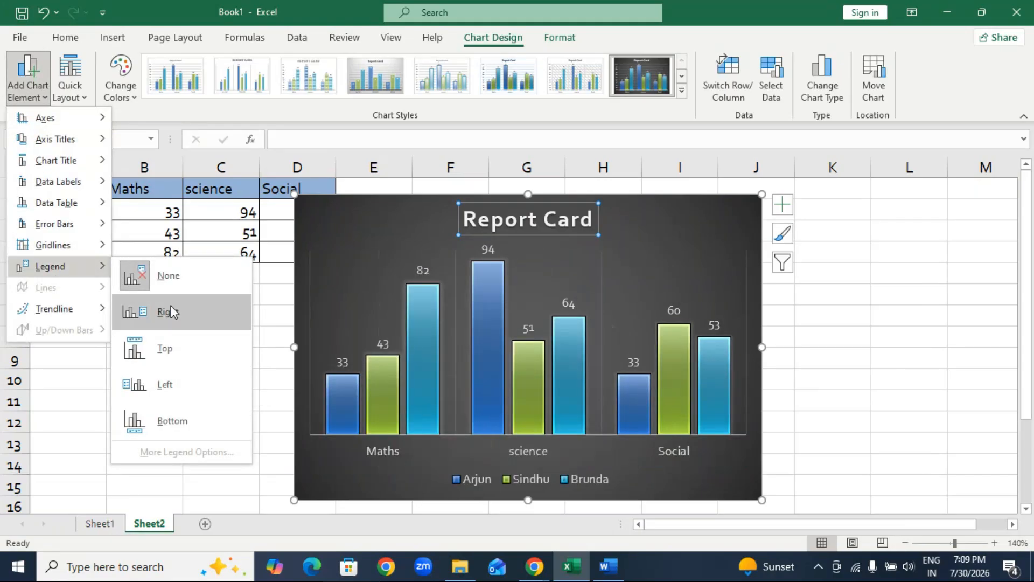
{"action": "left_click", "coordinate": [95, 412]}
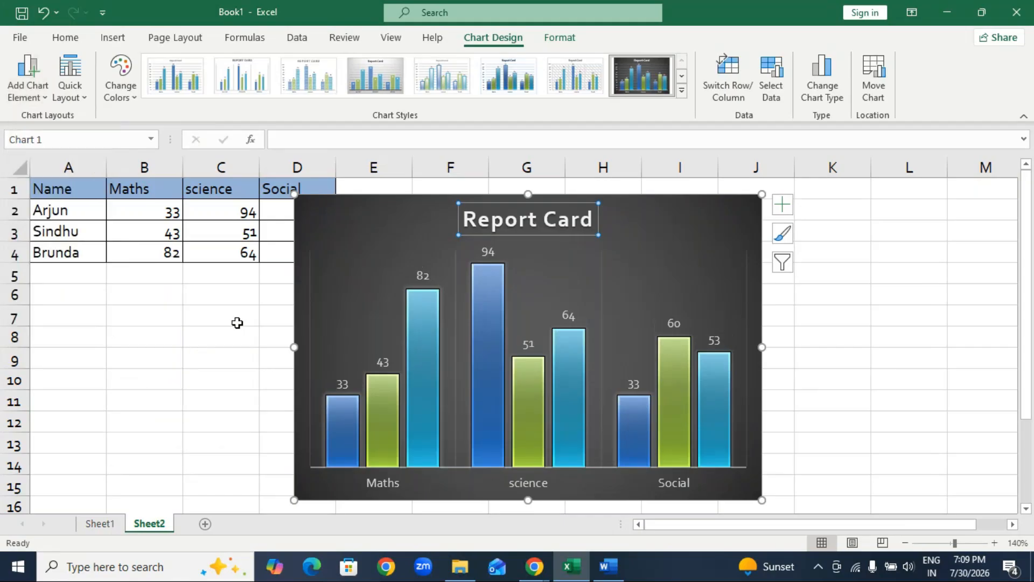
Narrow the chart from its left edge to start in column E and reapply the dark chart style.
{"action": "left_click_drag", "start_coordinate": [294, 347], "coordinate": [345, 346]}
{"action": "left_click", "coordinate": [614, 83]}
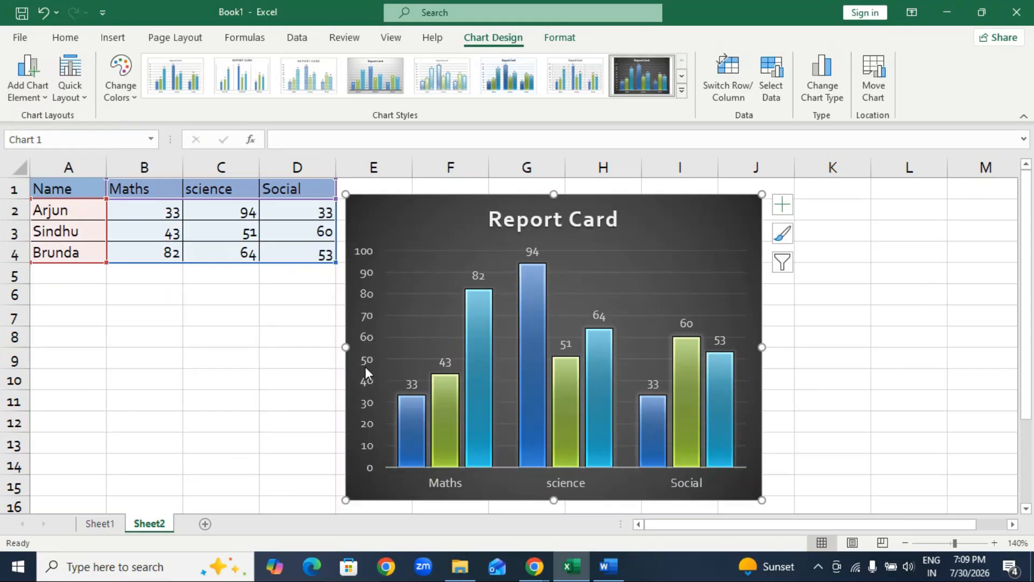
{"action": "key", "text": "Delete"}
{"action": "key", "text": "ctrl+z"}
Delete the chart's vertical axis and turn off its gridlines.
{"action": "left_click", "coordinate": [372, 310]}
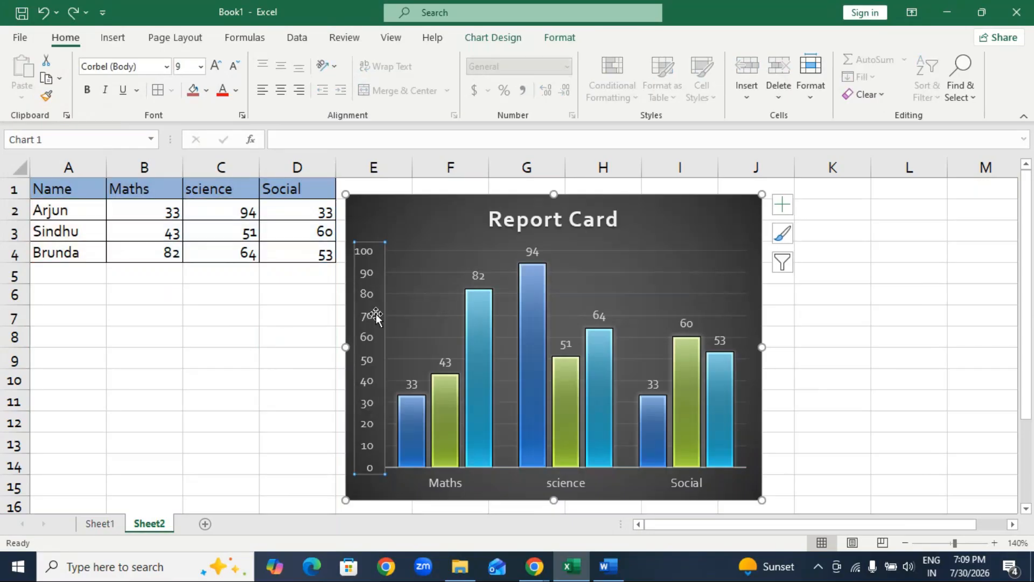
{"action": "key", "text": "Delete"}
{"action": "left_click", "coordinate": [782, 205]}
{"action": "left_click", "coordinate": [819, 314]}
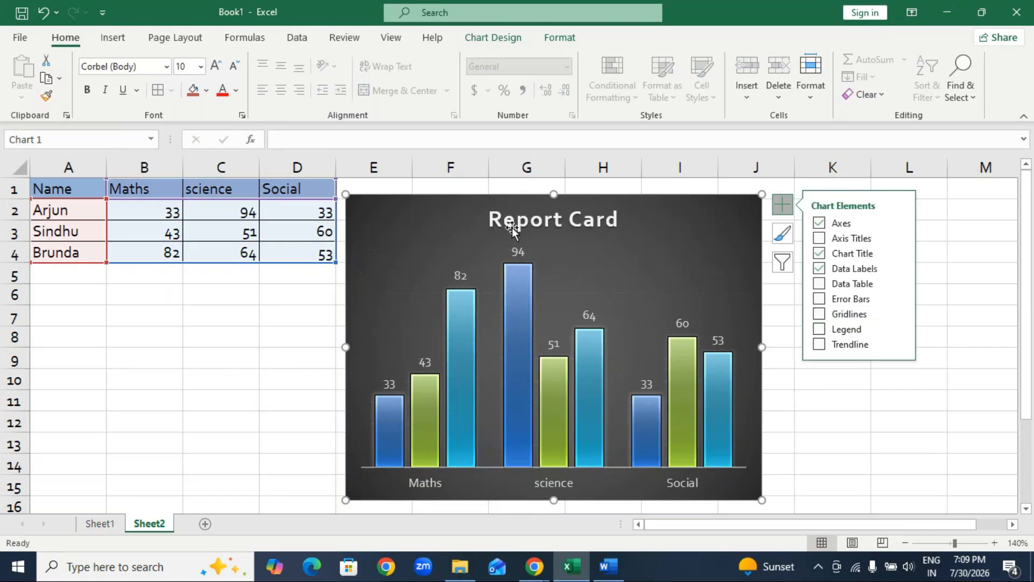
Move the chart over columns G to L and add a trendline based on the first student's series.
{"action": "left_click", "coordinate": [670, 237]}
{"action": "left_click_drag", "start_coordinate": [670, 237], "coordinate": [830, 227]}
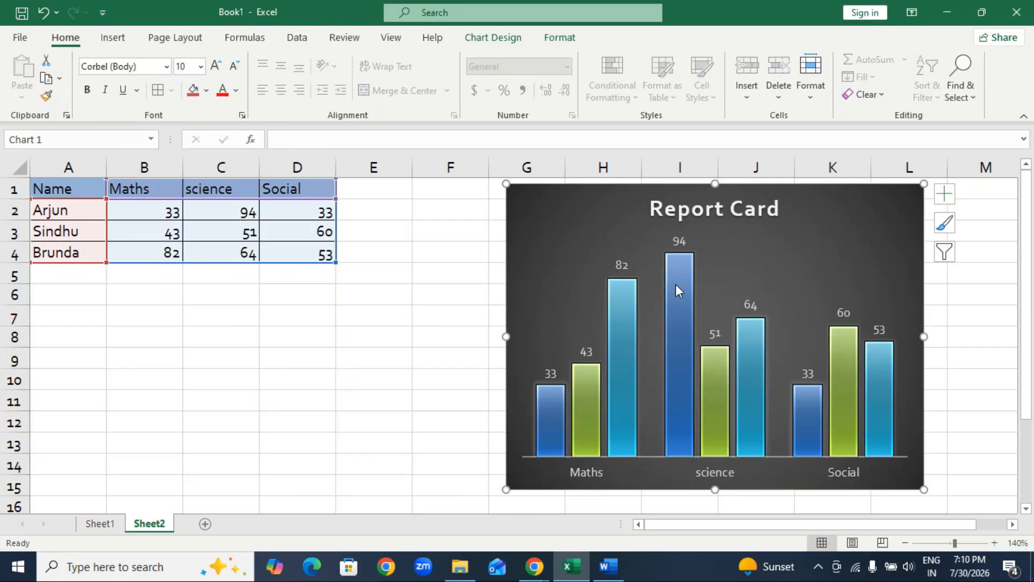
{"action": "left_click", "coordinate": [944, 194]}
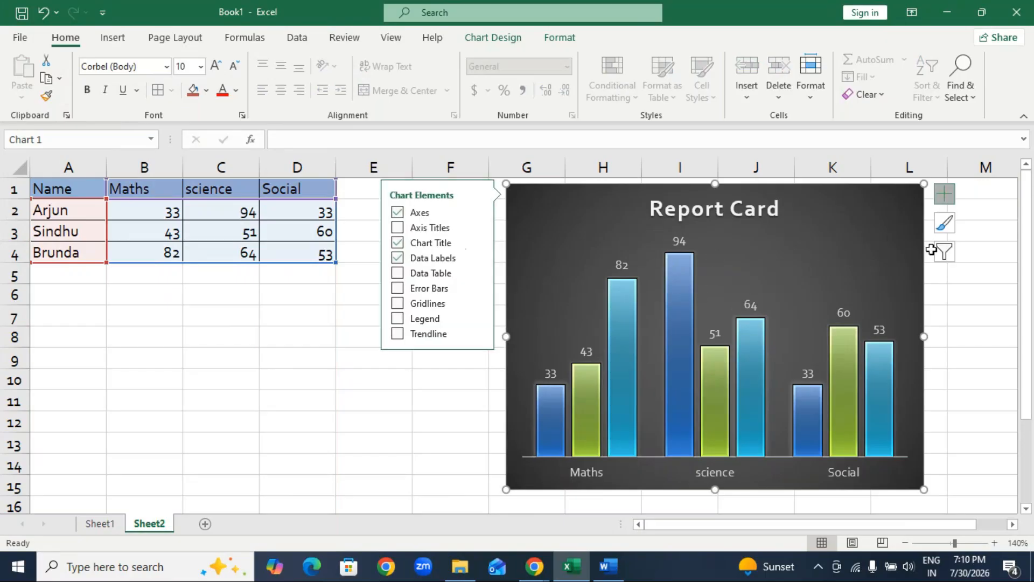
{"action": "left_click", "coordinate": [397, 334]}
{"action": "left_click_drag", "start_coordinate": [510, 221], "coordinate": [278, 232]}
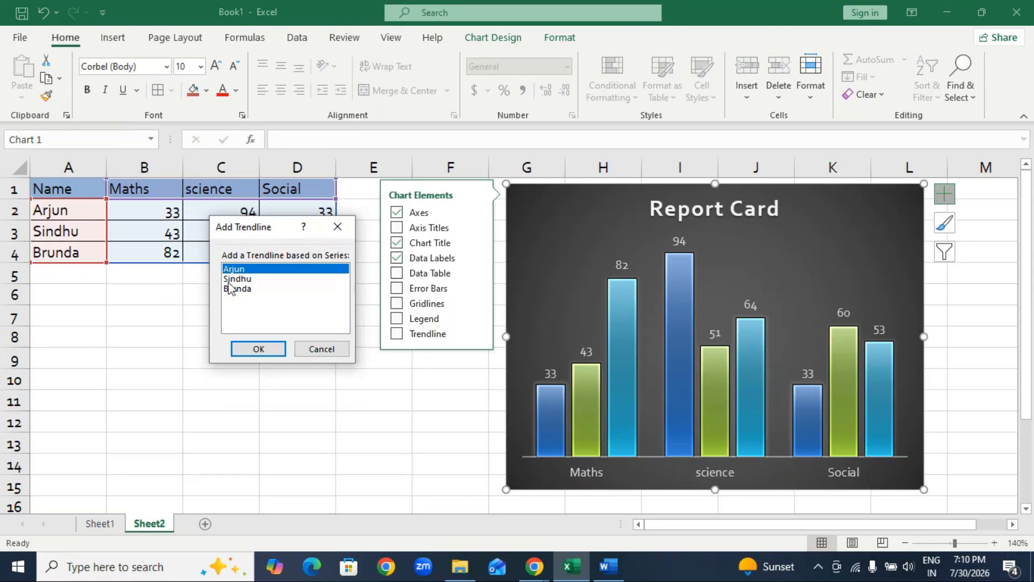
{"action": "left_click", "coordinate": [259, 348]}
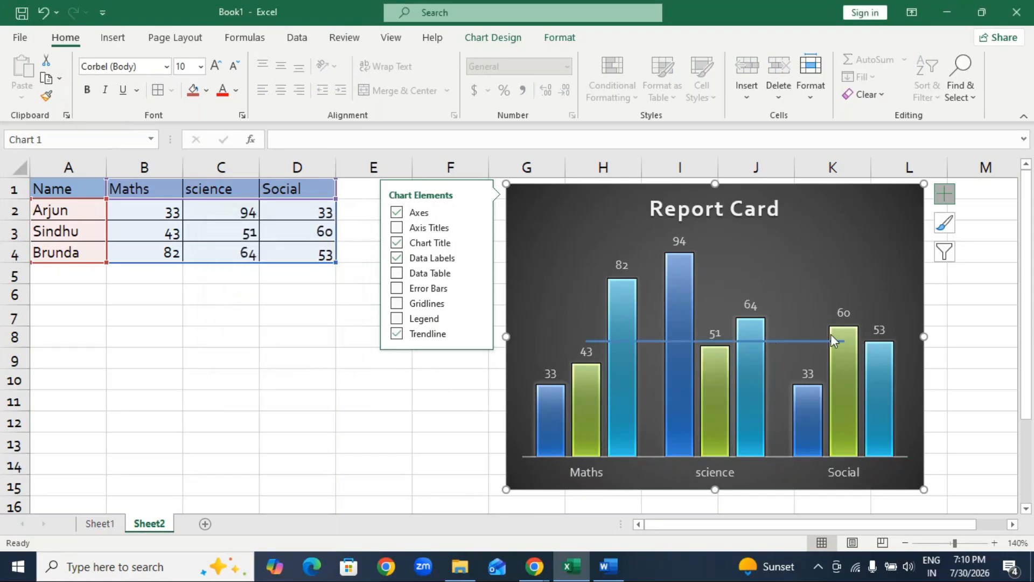
Add a linear trendline based on the third student's series.
{"action": "left_click", "coordinate": [478, 336]}
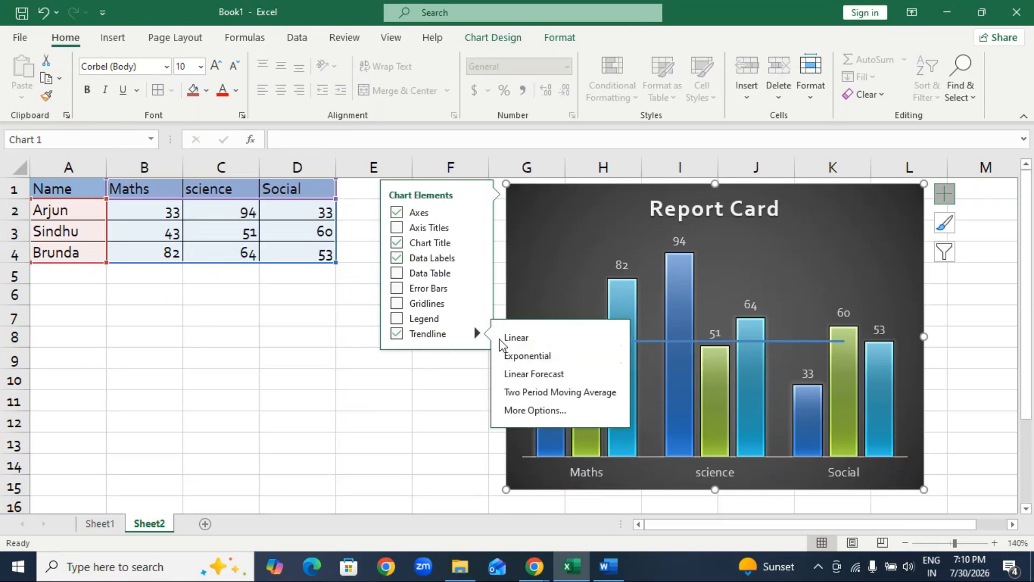
{"action": "left_click", "coordinate": [514, 338]}
{"action": "left_click", "coordinate": [476, 273]}
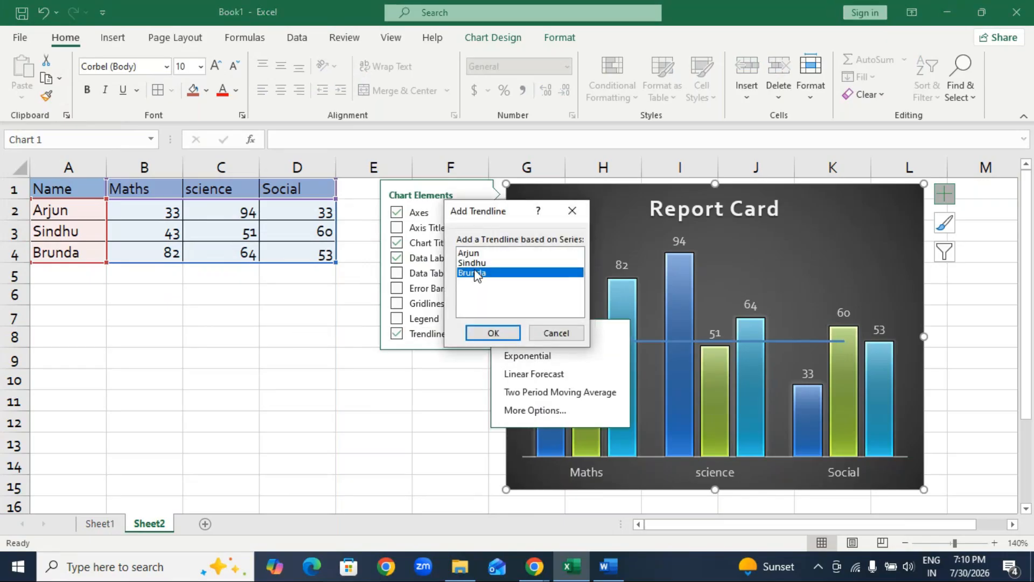
{"action": "left_click", "coordinate": [493, 332]}
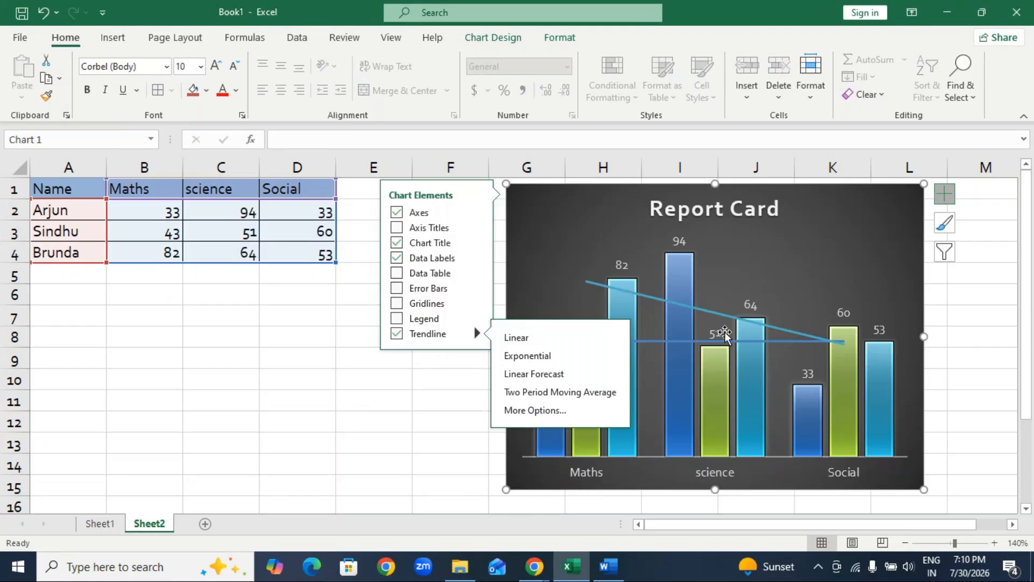
Delete the first student's trendline from the chart.
{"action": "left_click", "coordinate": [651, 341]}
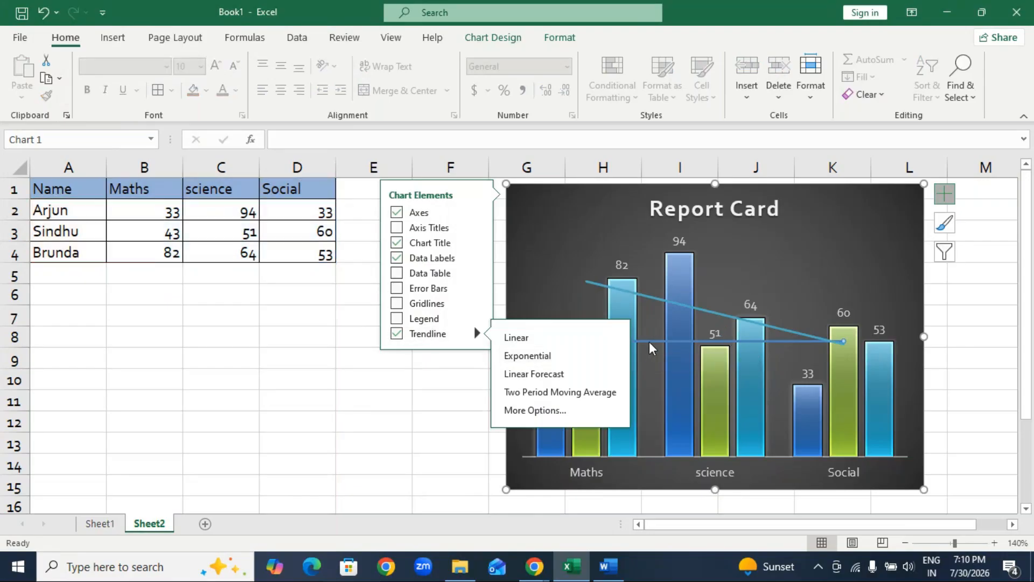
{"action": "left_click", "coordinate": [415, 380]}
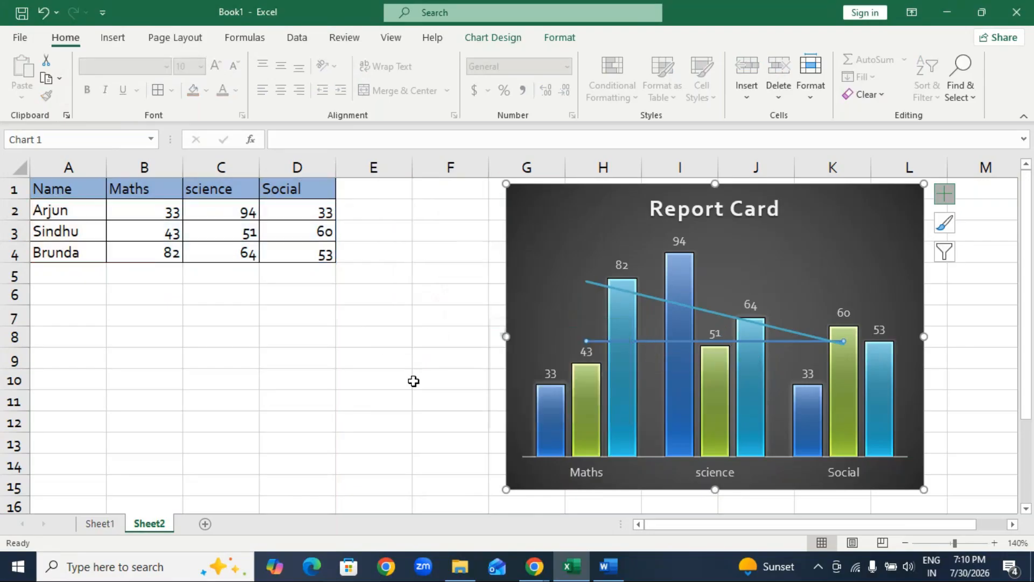
{"action": "left_click", "coordinate": [649, 341]}
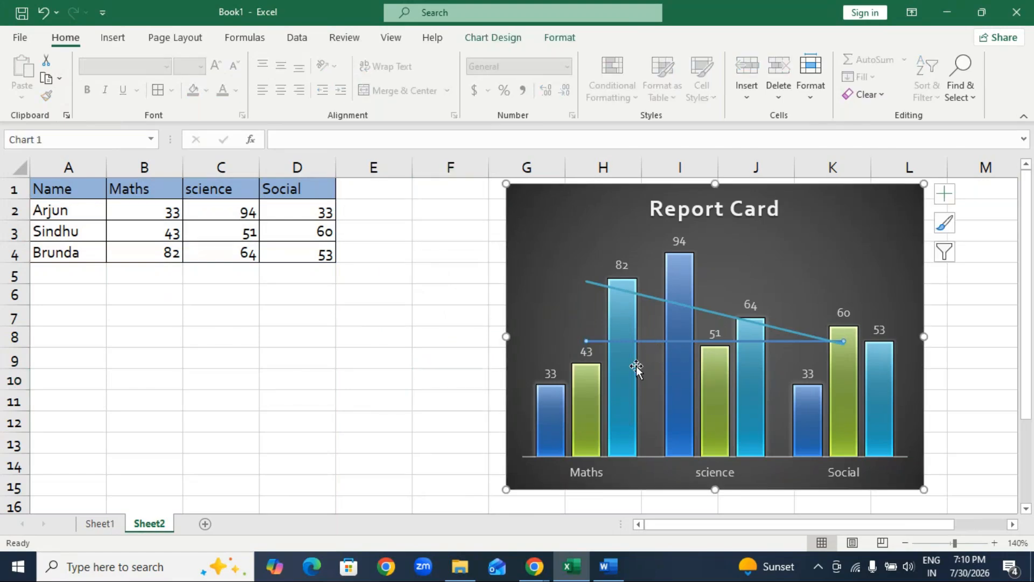
{"action": "mouse_move", "coordinate": [625, 370]}
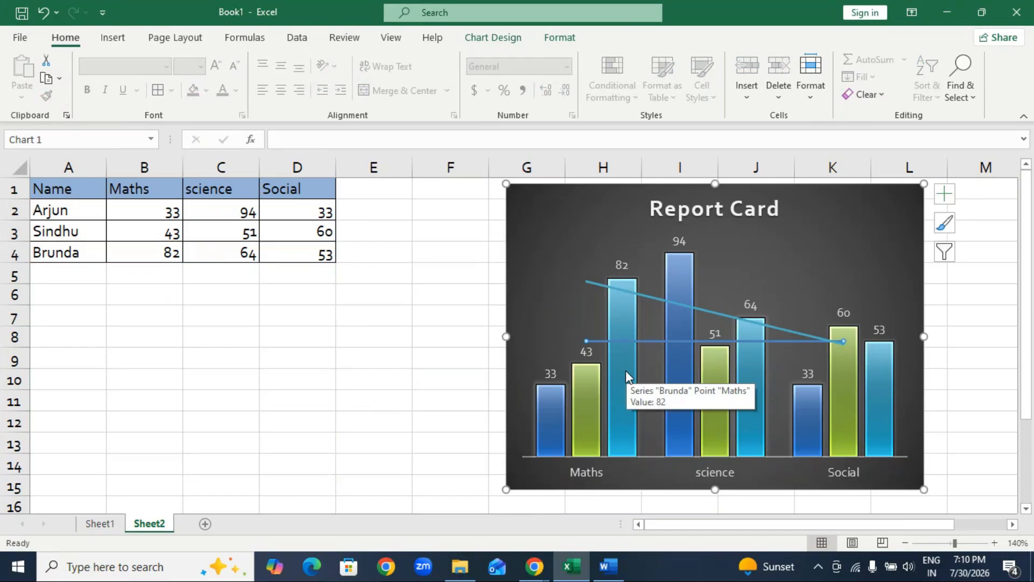
{"action": "key", "text": "Delete"}
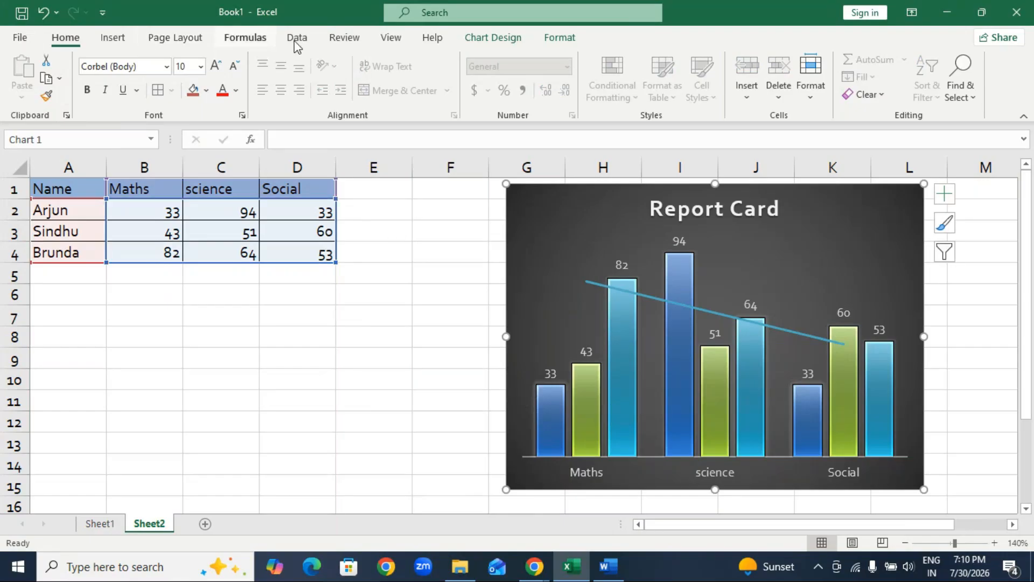
Apply the dark-to-light blue monochromatic palette to the chart and move it over columns F to K, starting in row 2.
{"action": "left_click", "coordinate": [504, 39]}
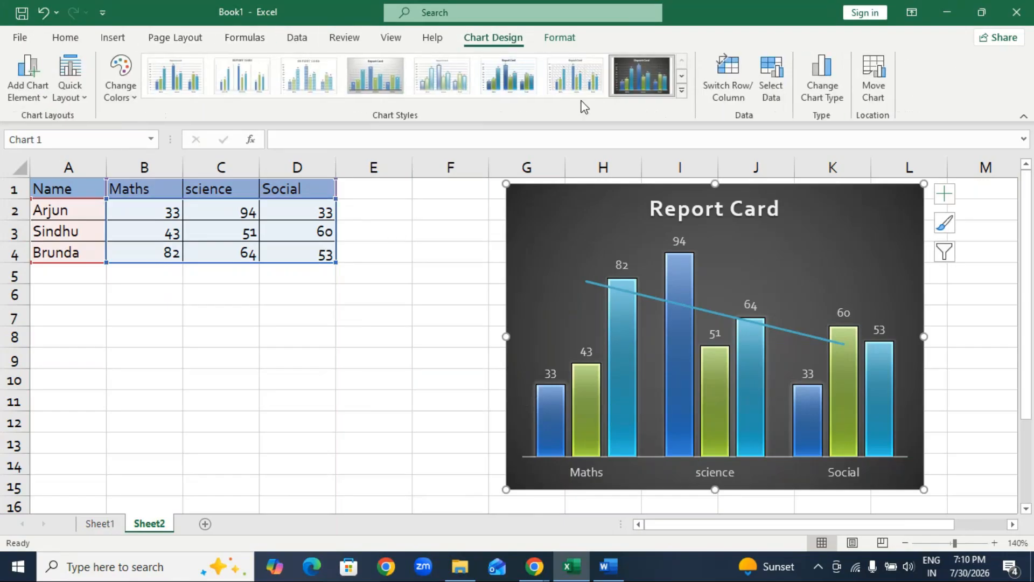
{"action": "left_click", "coordinate": [118, 86]}
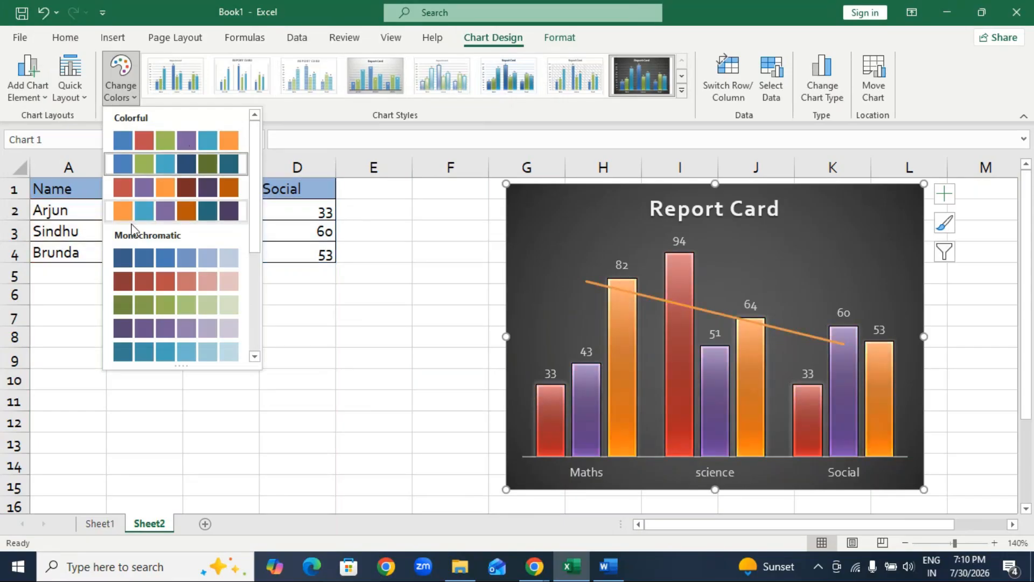
{"action": "left_click", "coordinate": [136, 263]}
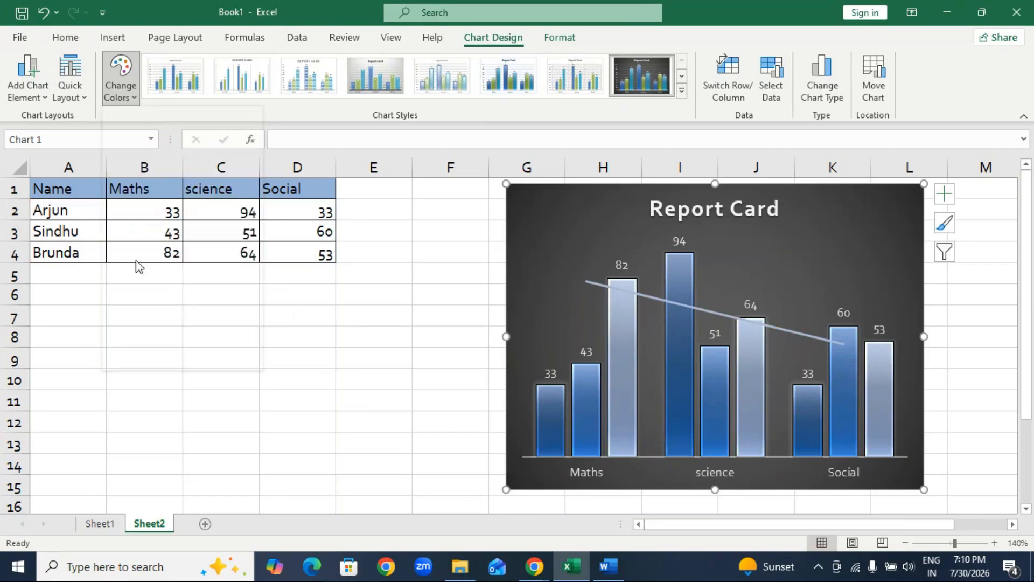
{"action": "left_click_drag", "start_coordinate": [557, 237], "coordinate": [498, 267]}
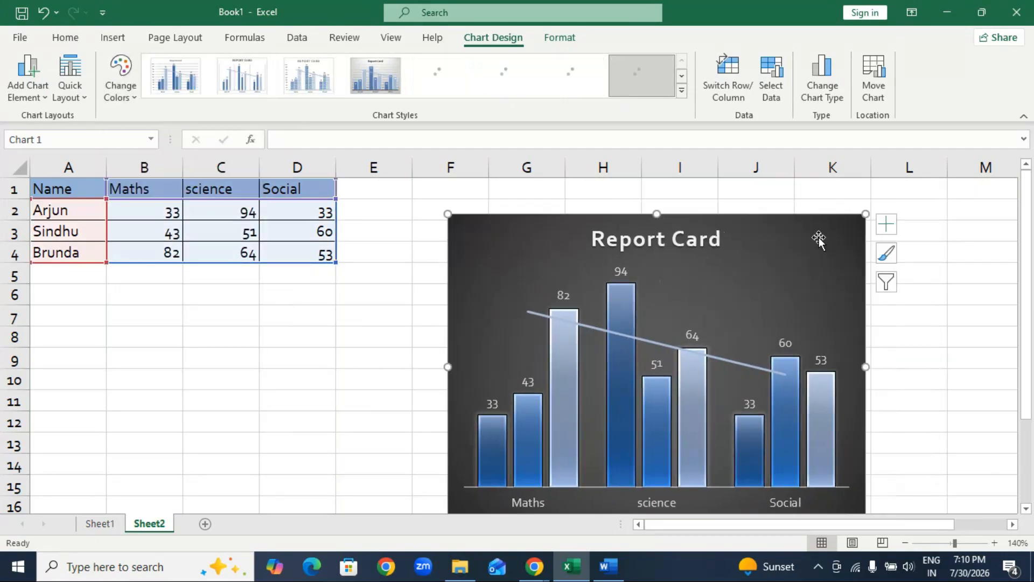
Shrink the Report Card chart, place it over columns C to G, and change it to the clustered column layout grouped by student.
{"action": "left_click_drag", "start_coordinate": [866, 214], "coordinate": [509, 201]}
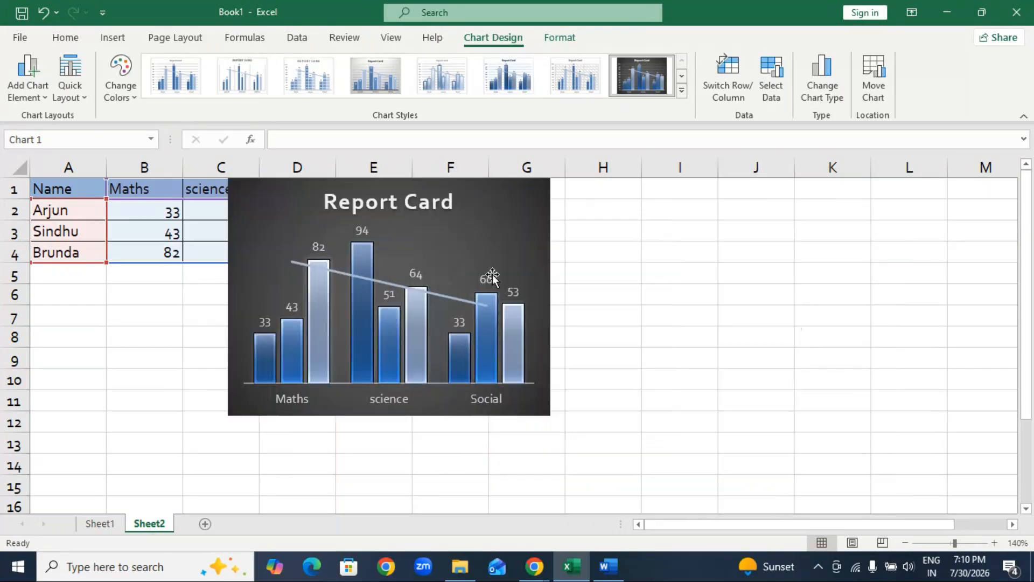
{"action": "left_click_drag", "start_coordinate": [384, 420], "coordinate": [378, 463]}
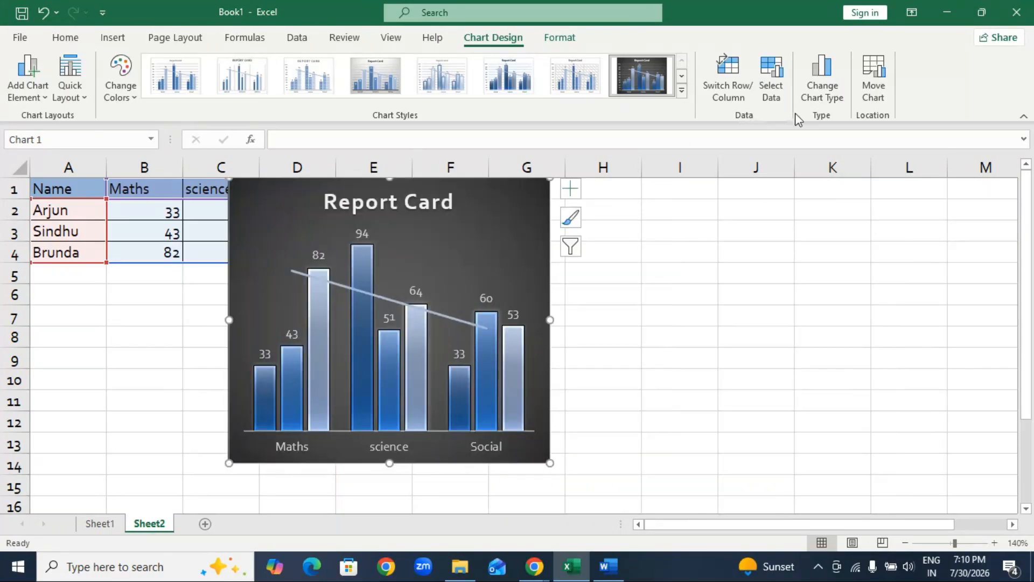
{"action": "left_click", "coordinate": [824, 108]}
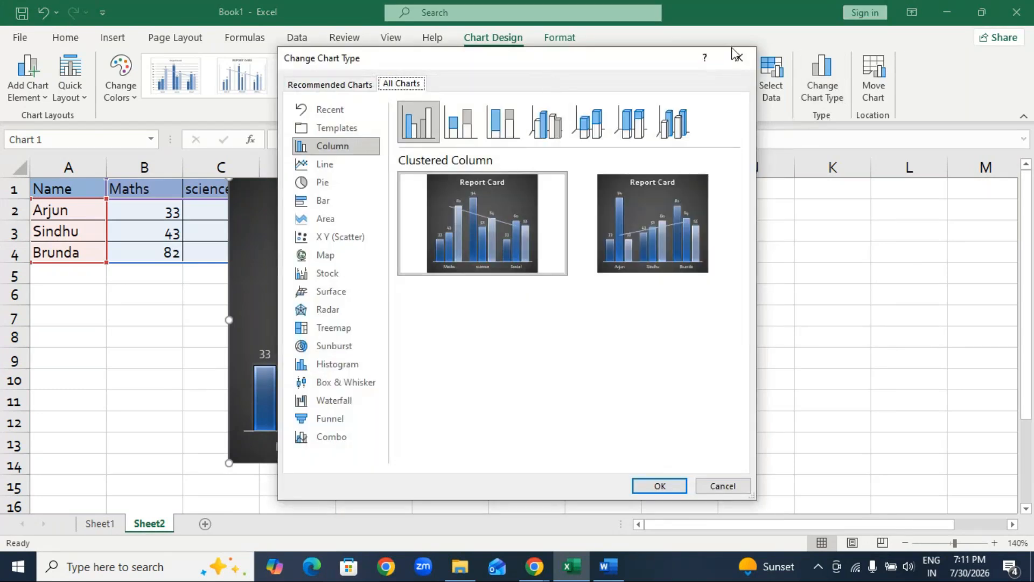
{"action": "left_click_drag", "start_coordinate": [605, 67], "coordinate": [822, 35]}
{"action": "mouse_move", "coordinate": [811, 198]}
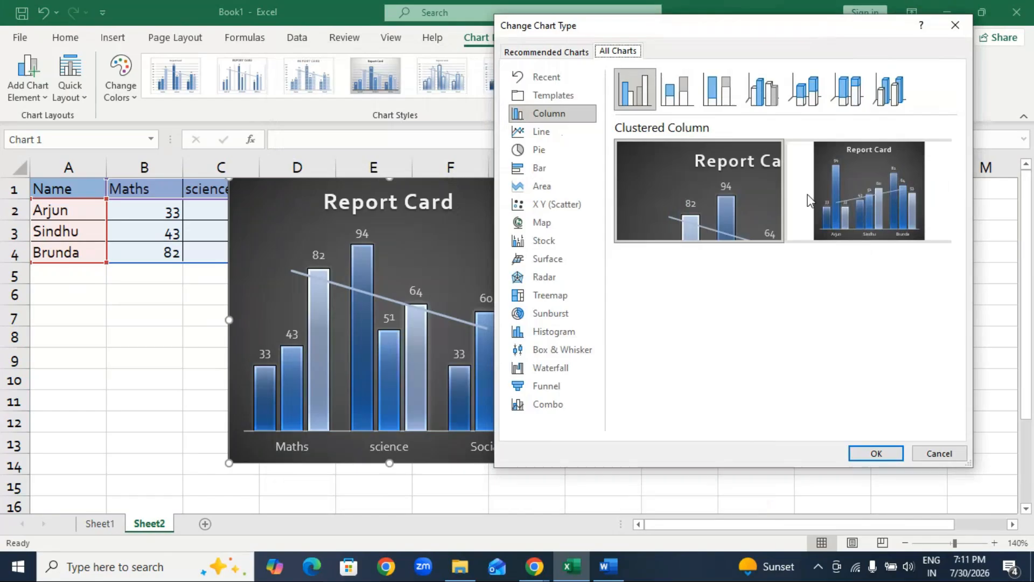
{"action": "left_click", "coordinate": [877, 190]}
{"action": "left_click", "coordinate": [873, 453]}
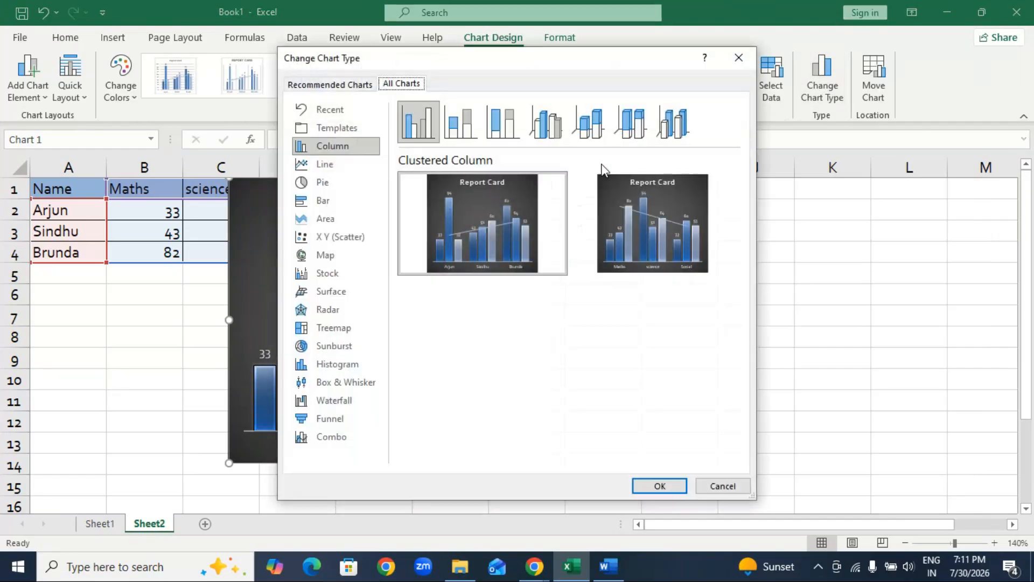
Try the 3-D Column chart type on the Report Card chart and undo the change.
{"action": "left_click", "coordinate": [536, 129]}
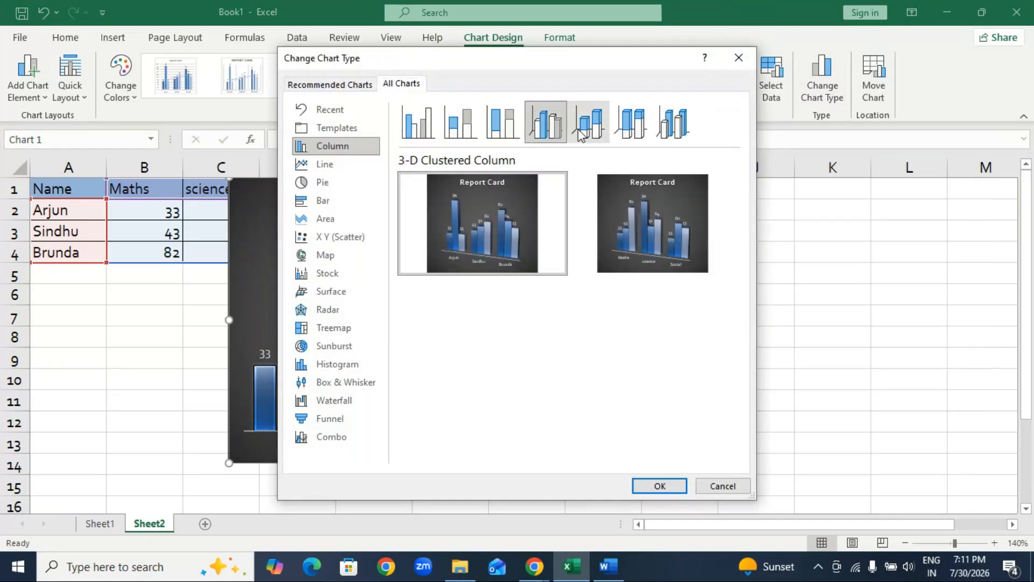
{"action": "left_click", "coordinate": [631, 125]}
{"action": "left_click", "coordinate": [672, 125]}
{"action": "left_click", "coordinate": [633, 127]}
{"action": "left_click", "coordinate": [673, 125]}
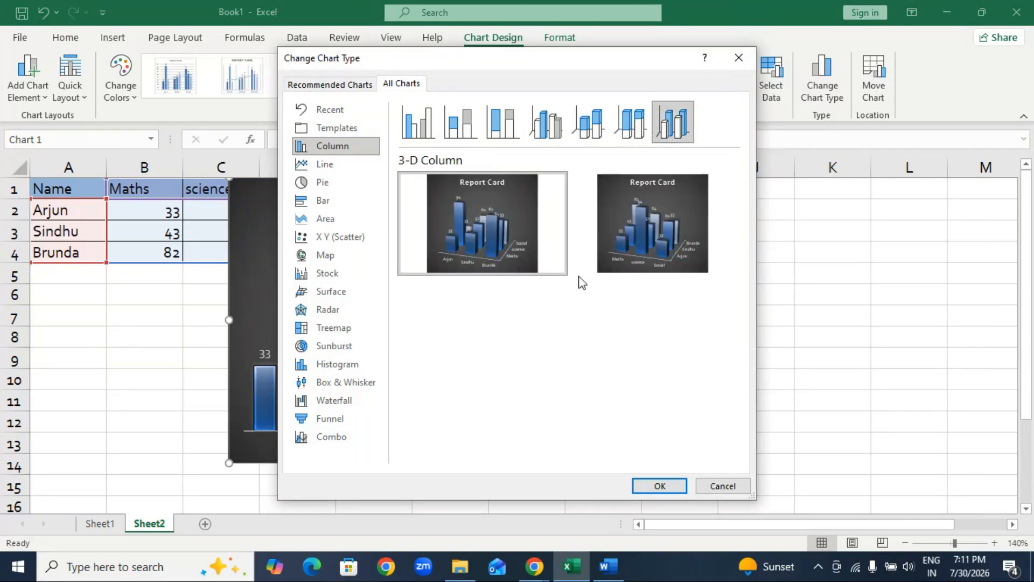
{"action": "mouse_move", "coordinate": [658, 250]}
{"action": "left_click", "coordinate": [663, 486]}
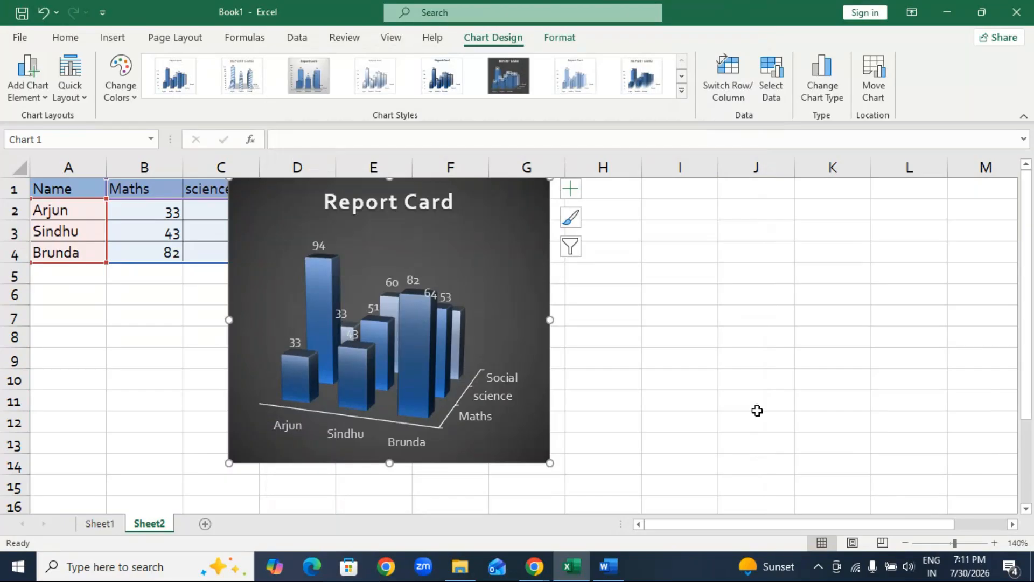
{"action": "key", "text": "ctrl+z"}
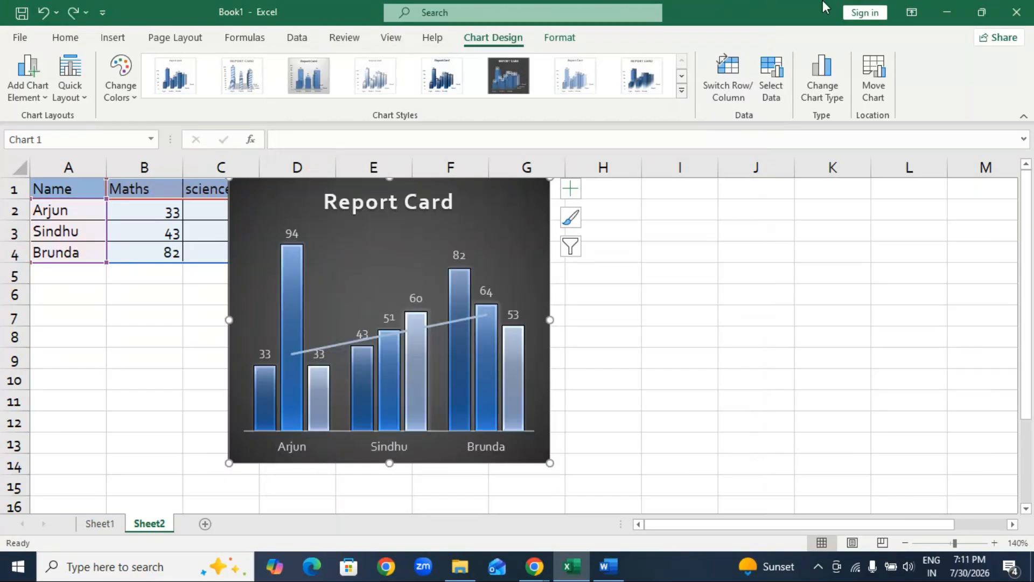
Move the whole Report Card chart over columns H to L, keeping its plot area in place, and deselect it.
{"action": "key", "text": "ctrl+y"}
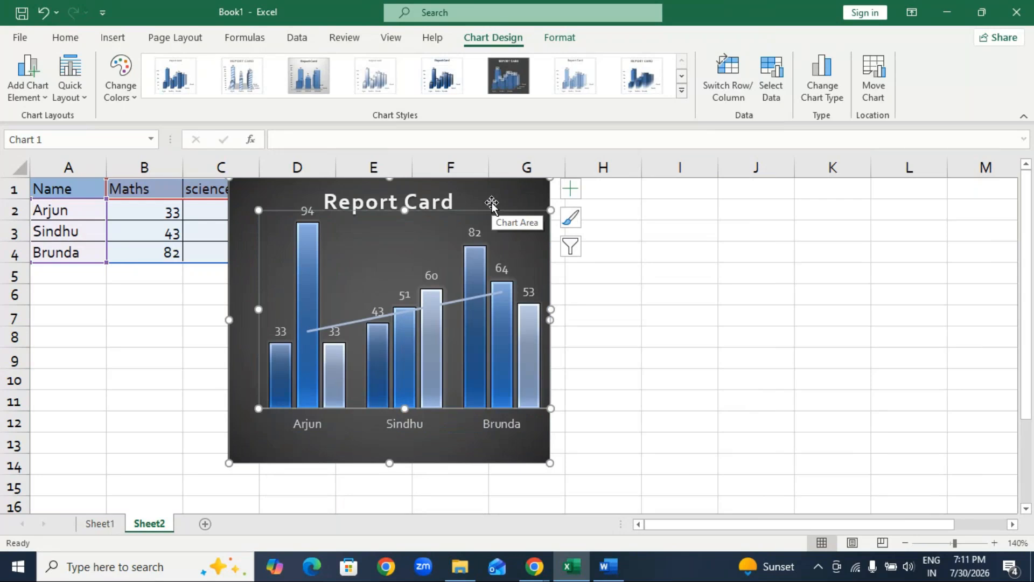
{"action": "key", "text": "ctrl+z"}
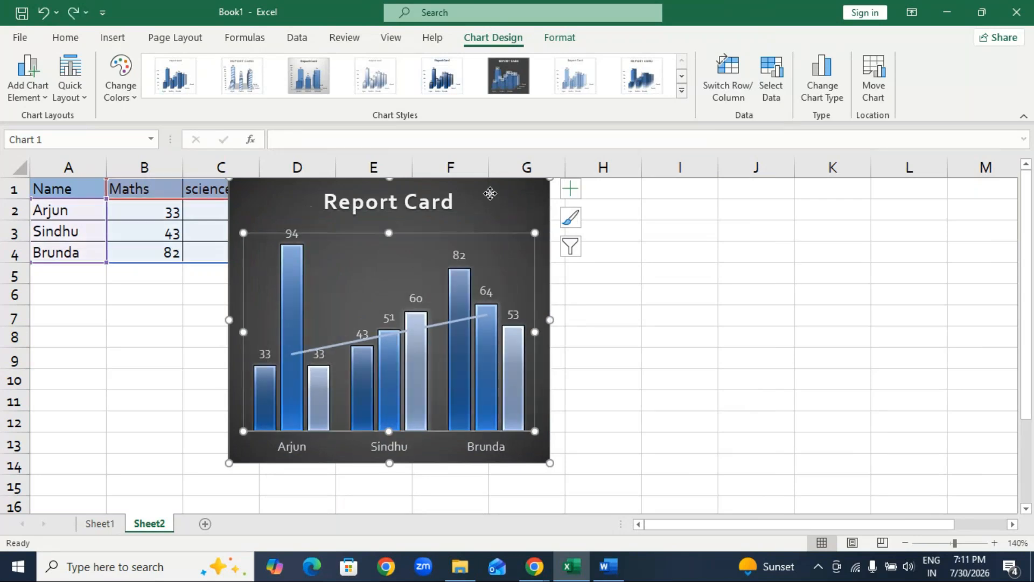
{"action": "key", "text": "ctrl+z"}
{"action": "key", "text": "ctrl+y"}
{"action": "left_click", "coordinate": [471, 321]}
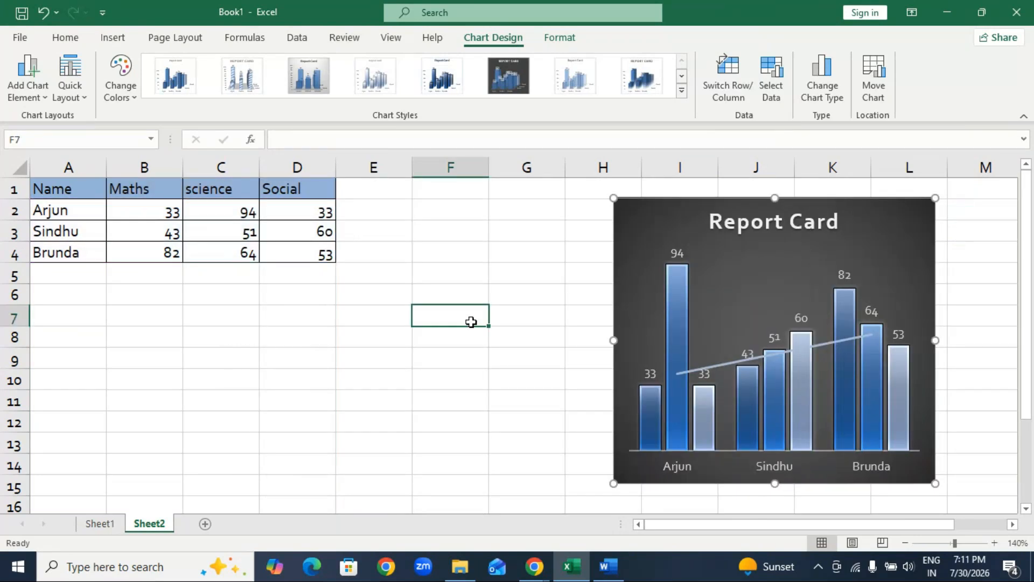
Insert a 3-D pie chart from A1:D4 and place it over columns A to G beside the column chart.
{"action": "left_click", "coordinate": [86, 190]}
{"action": "key", "text": "ctrl+space"}
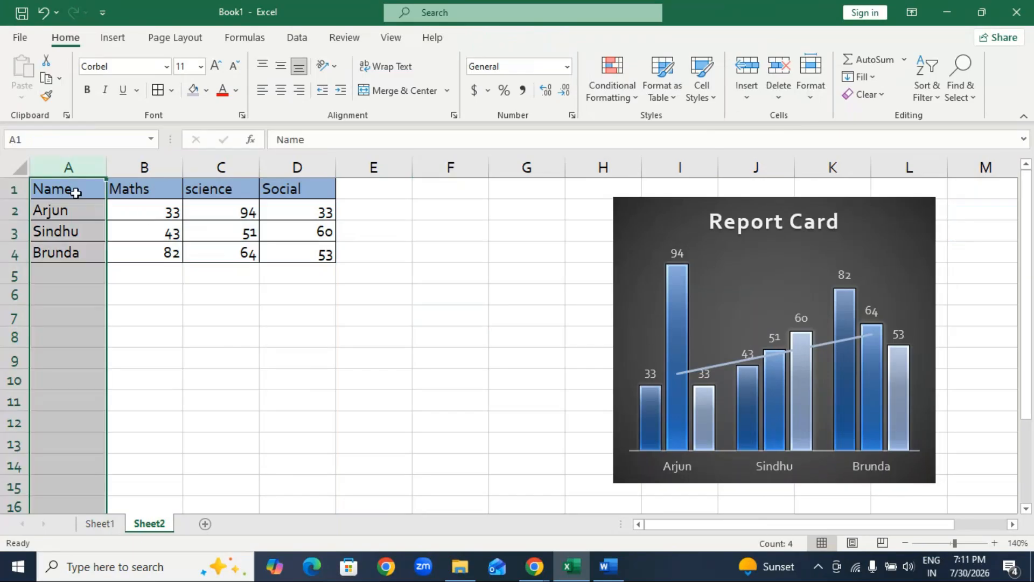
{"action": "left_click_drag", "start_coordinate": [75, 189], "coordinate": [296, 253]}
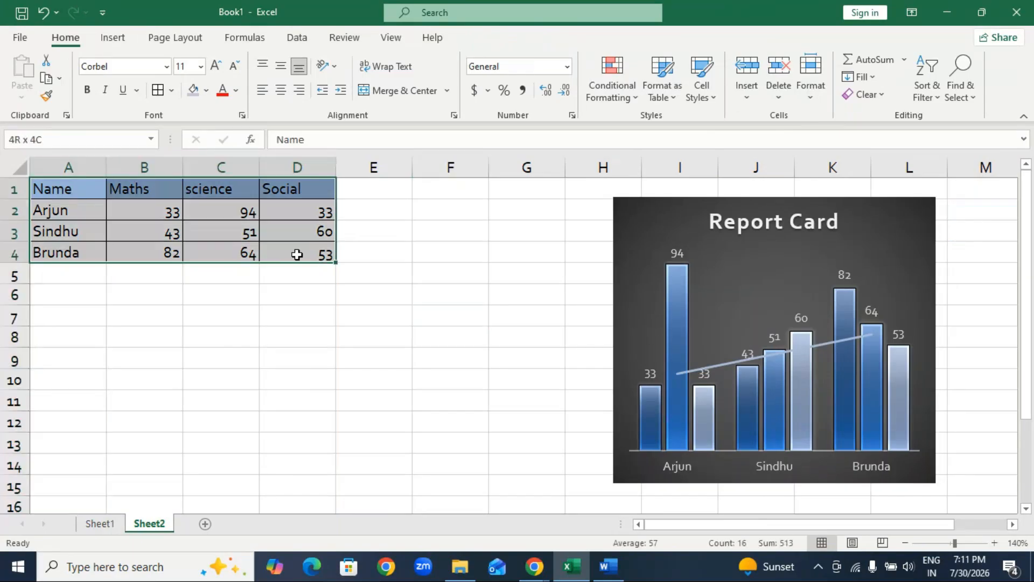
{"action": "left_click", "coordinate": [118, 40]}
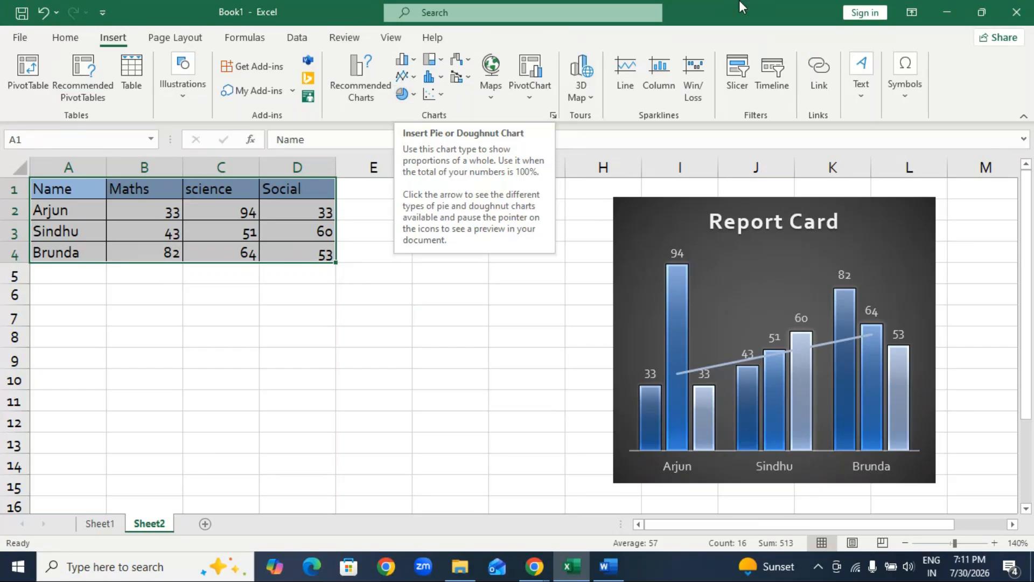
{"action": "left_click", "coordinate": [406, 94]}
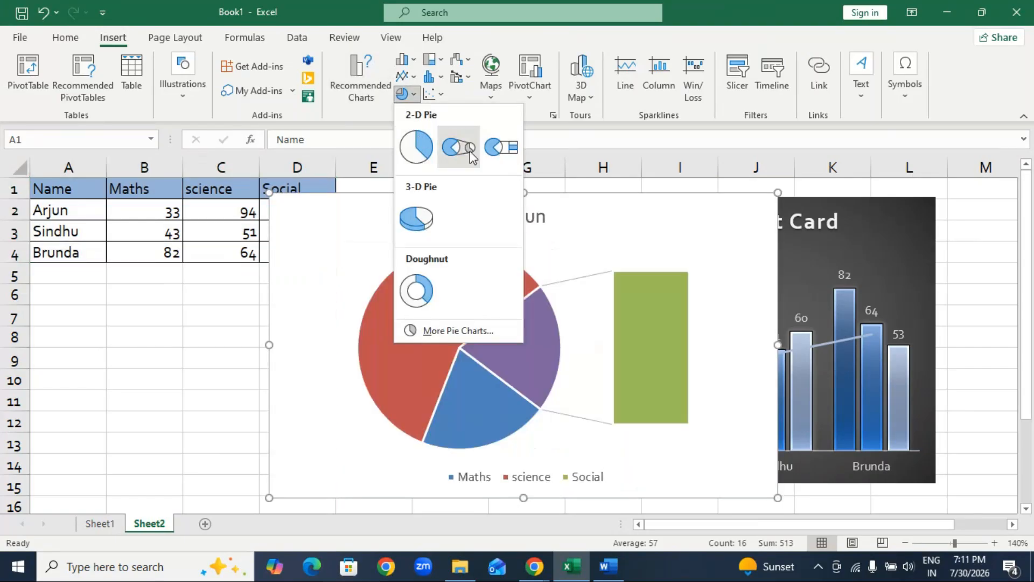
{"action": "left_click", "coordinate": [416, 217]}
{"action": "left_click_drag", "start_coordinate": [592, 250], "coordinate": [386, 228]}
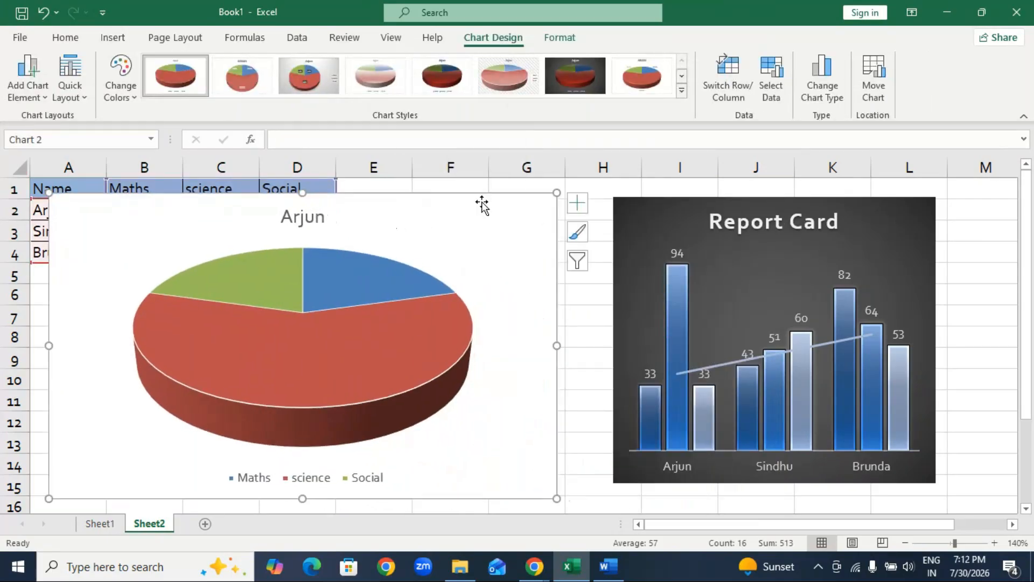
Apply the chart style with an uppercase title and colored category labels to the pie chart and move it below the data table.
{"action": "left_click", "coordinate": [682, 91]}
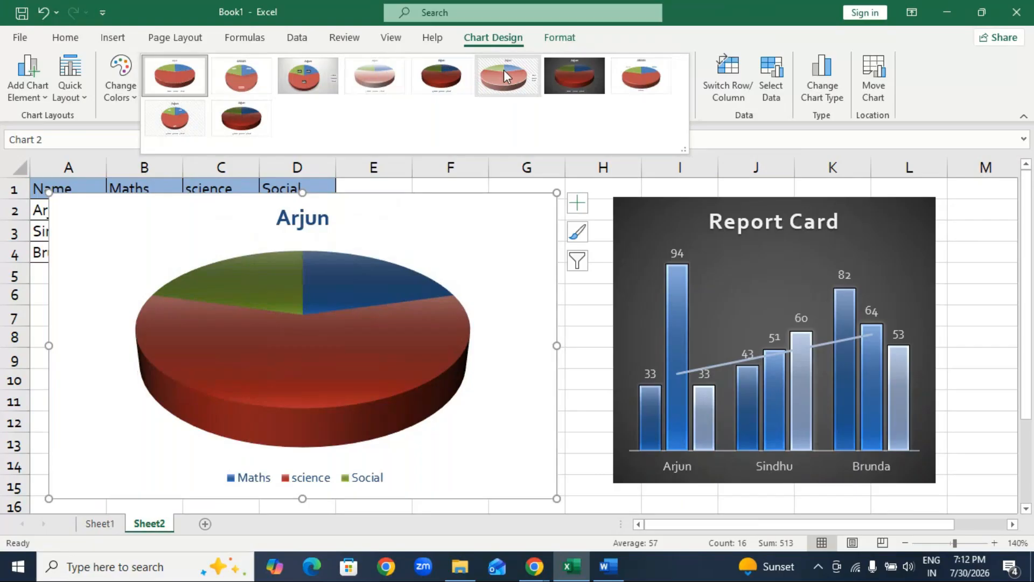
{"action": "left_click", "coordinate": [641, 76]}
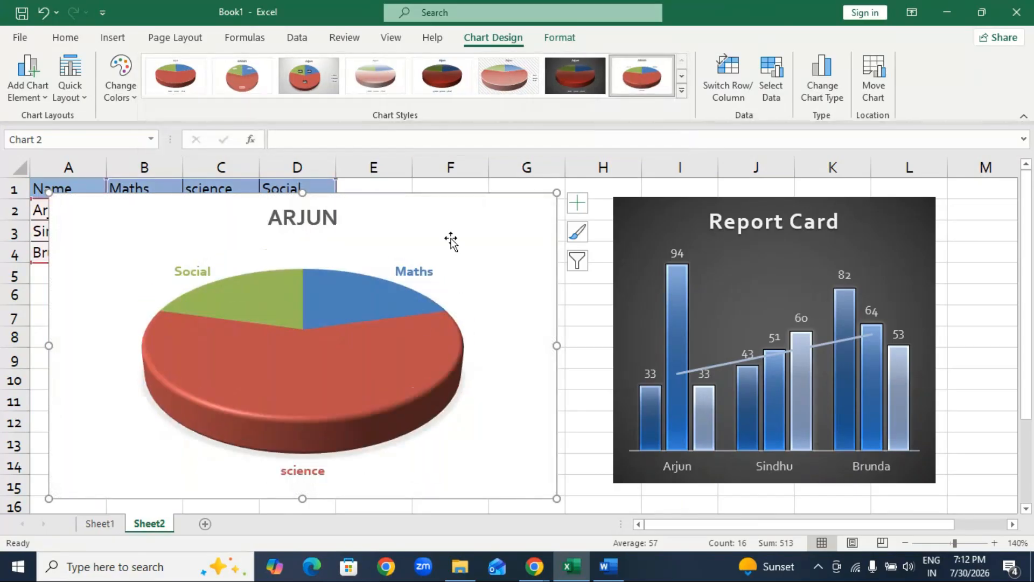
{"action": "left_click_drag", "start_coordinate": [445, 220], "coordinate": [469, 344]}
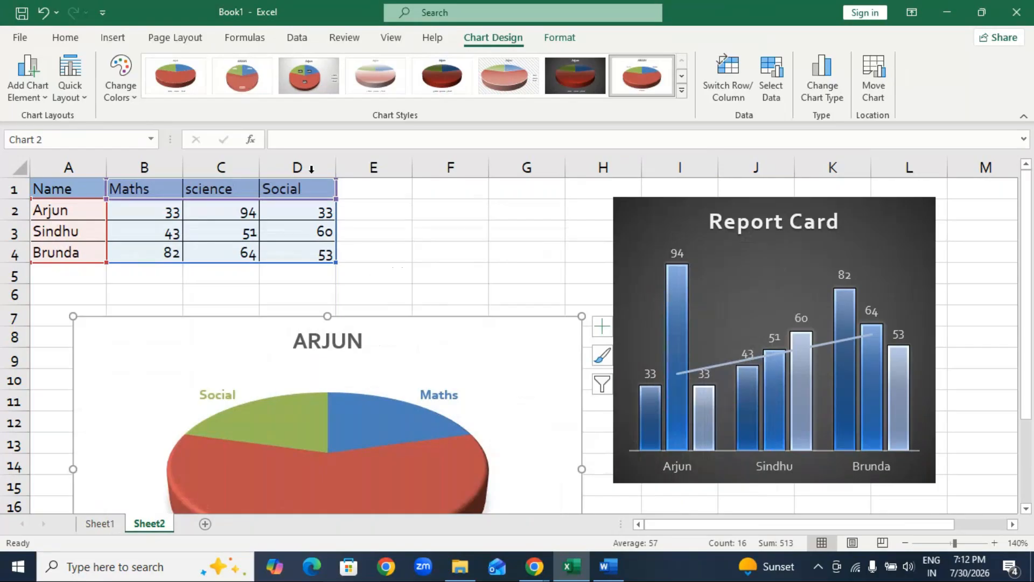
Preview the color palettes on the pie chart without applying one, and move the chart up over columns B to H.
{"action": "left_click", "coordinate": [125, 97]}
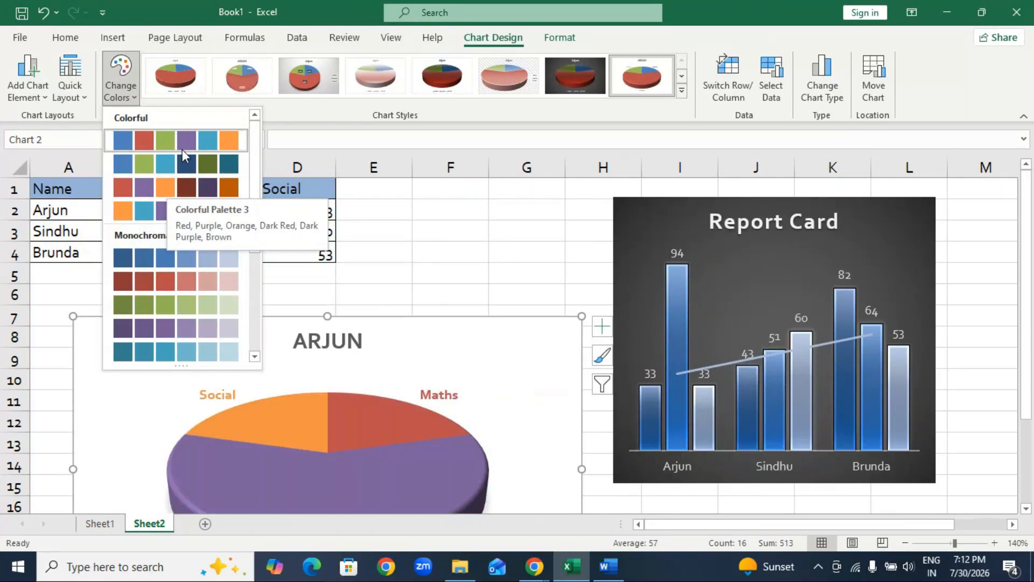
{"action": "left_click", "coordinate": [306, 183]}
{"action": "left_click_drag", "start_coordinate": [388, 352], "coordinate": [430, 218]}
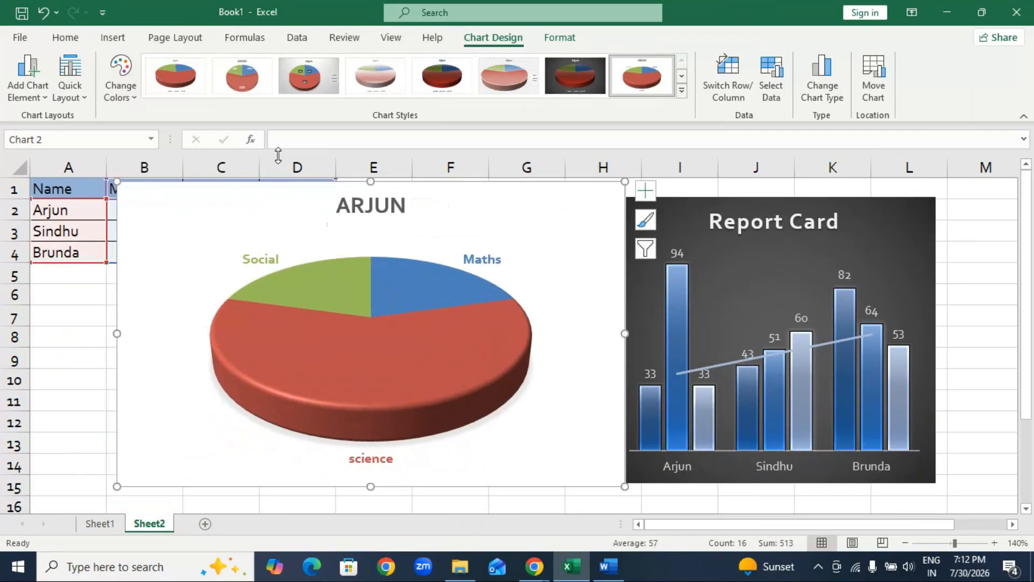
Apply the Damask theme to the workbook and move the pie chart over columns A to G, starting in row 2.
{"action": "left_click", "coordinate": [176, 37]}
{"action": "left_click", "coordinate": [21, 70]}
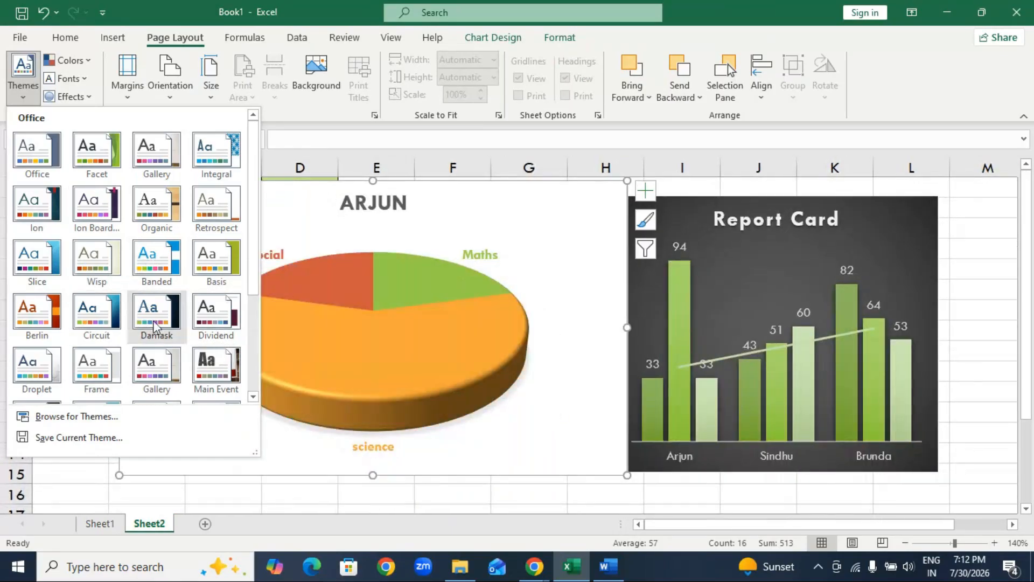
{"action": "left_click", "coordinate": [155, 326]}
{"action": "left_click_drag", "start_coordinate": [553, 243], "coordinate": [450, 240]}
Apply the colorful palette of lime, blue and pink to the Report Card chart.
{"action": "left_click", "coordinate": [692, 207]}
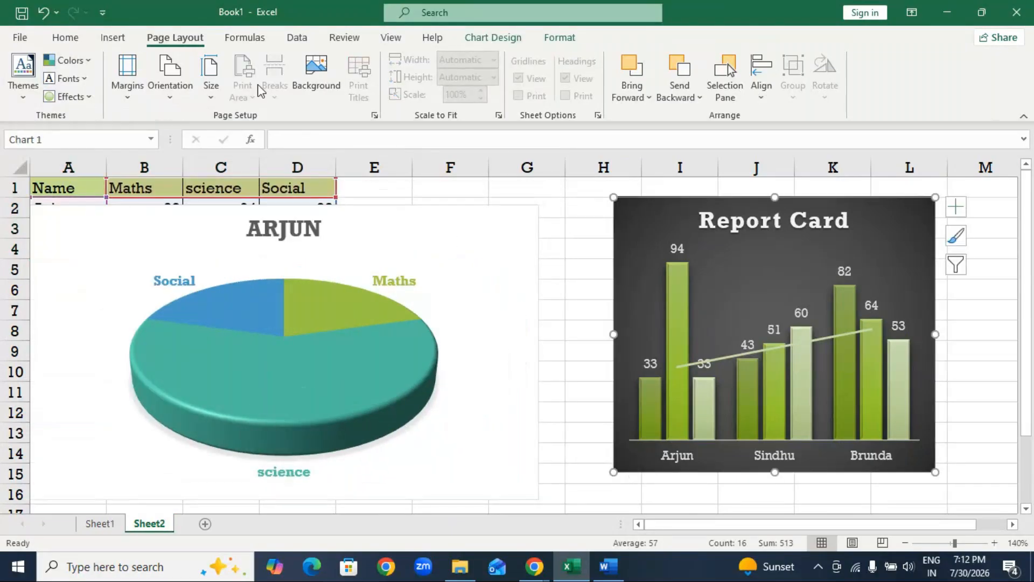
{"action": "left_click", "coordinate": [491, 37]}
{"action": "left_click", "coordinate": [121, 81]}
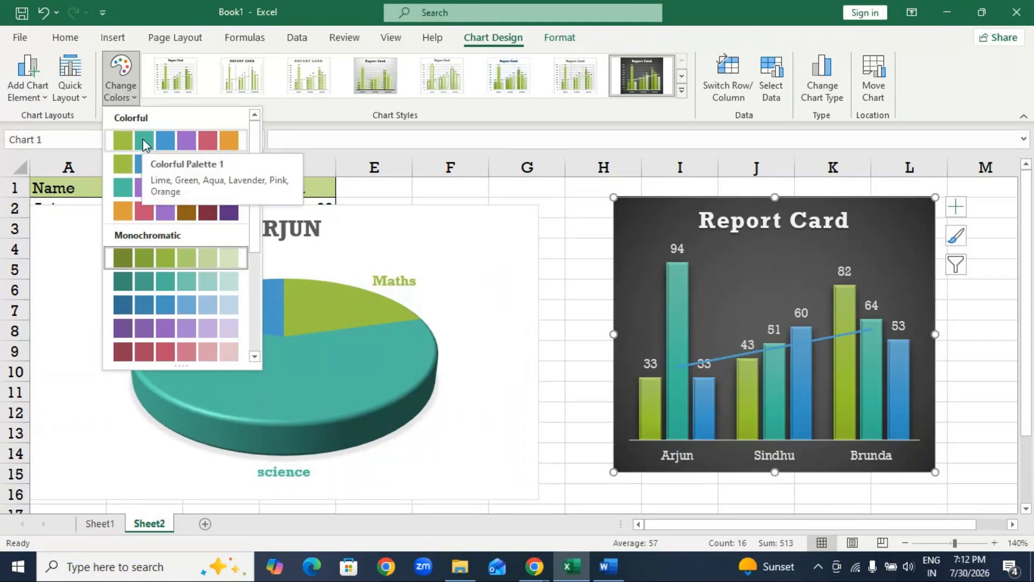
{"action": "left_click", "coordinate": [133, 155]}
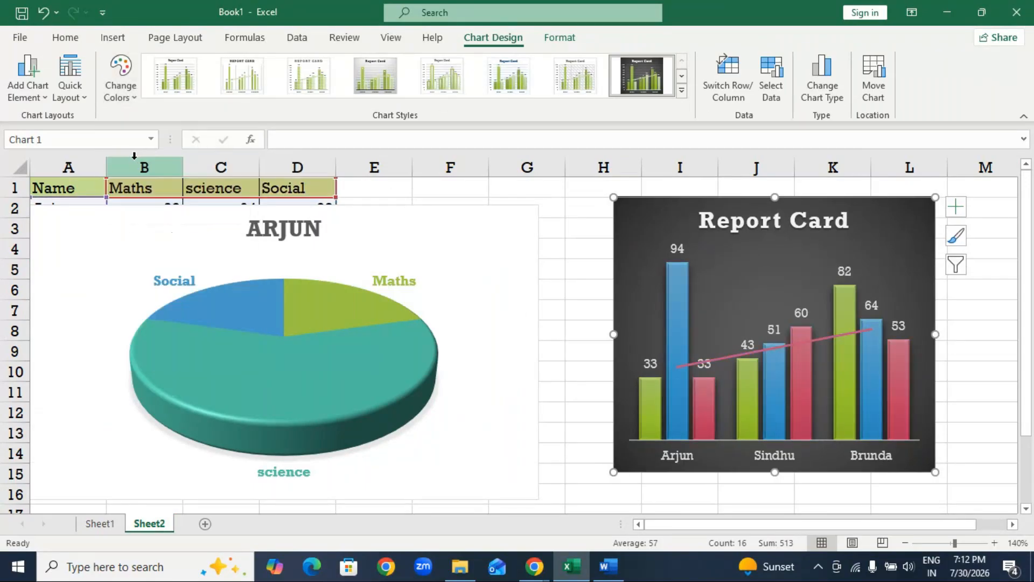
{"action": "left_click", "coordinate": [123, 92]}
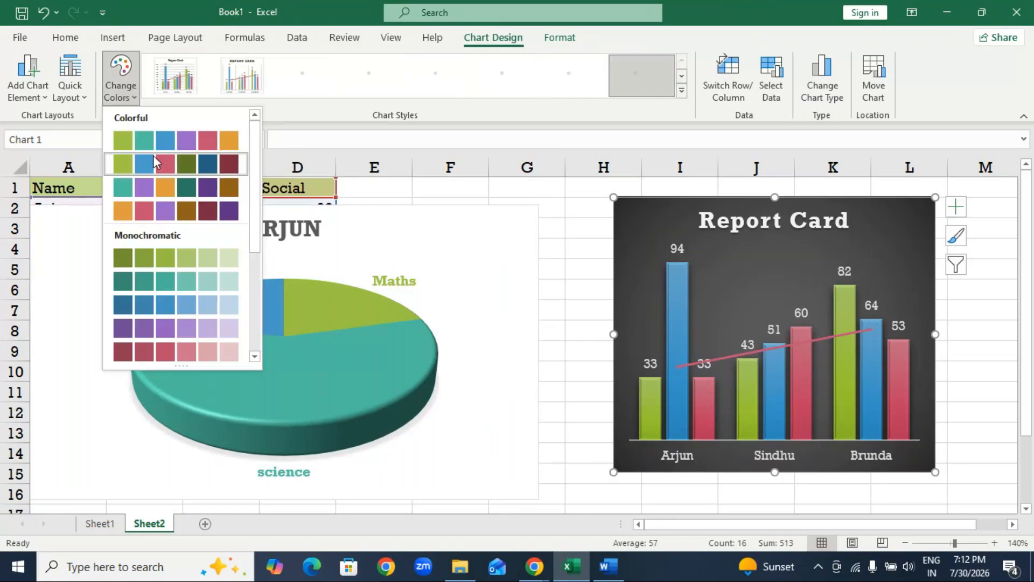
{"action": "left_click", "coordinate": [154, 161]}
Apply Colorful Palette 1 to the Report Card chart and reapply its dark chart style with gridlines.
{"action": "left_click", "coordinate": [121, 92]}
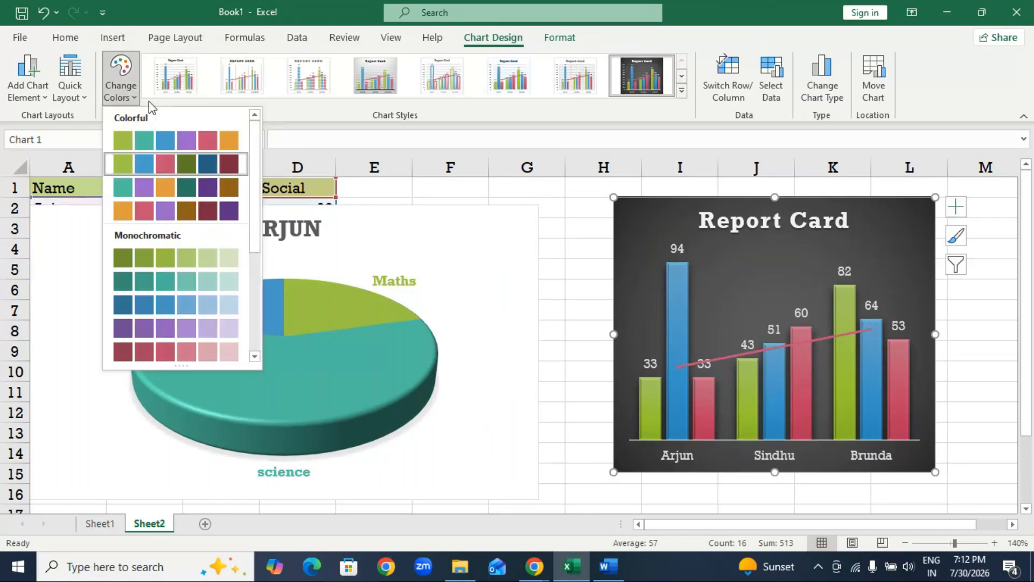
{"action": "left_click", "coordinate": [166, 139]}
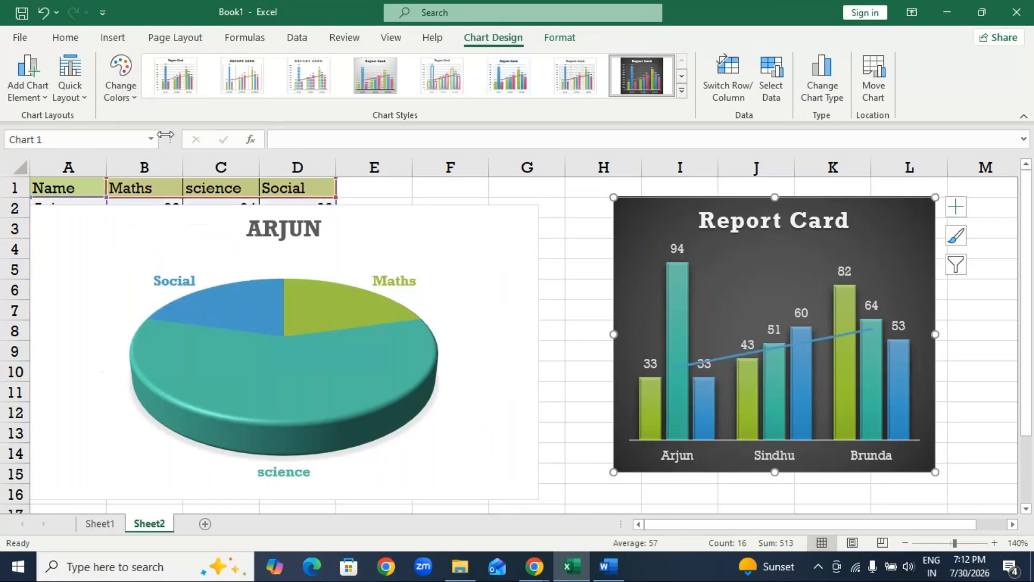
{"action": "left_click", "coordinate": [121, 81]}
{"action": "left_click", "coordinate": [152, 139]}
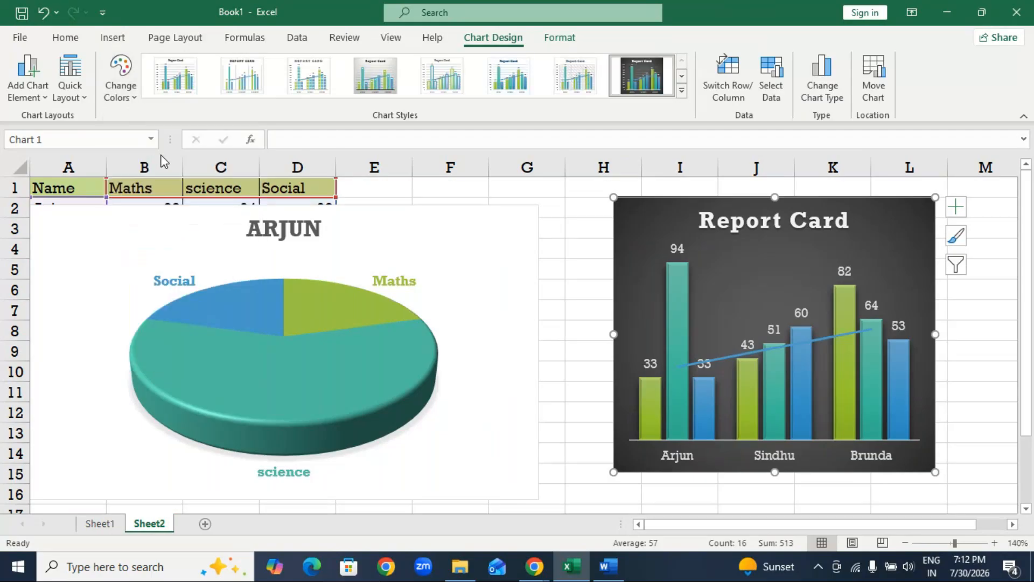
{"action": "left_click", "coordinate": [646, 84]}
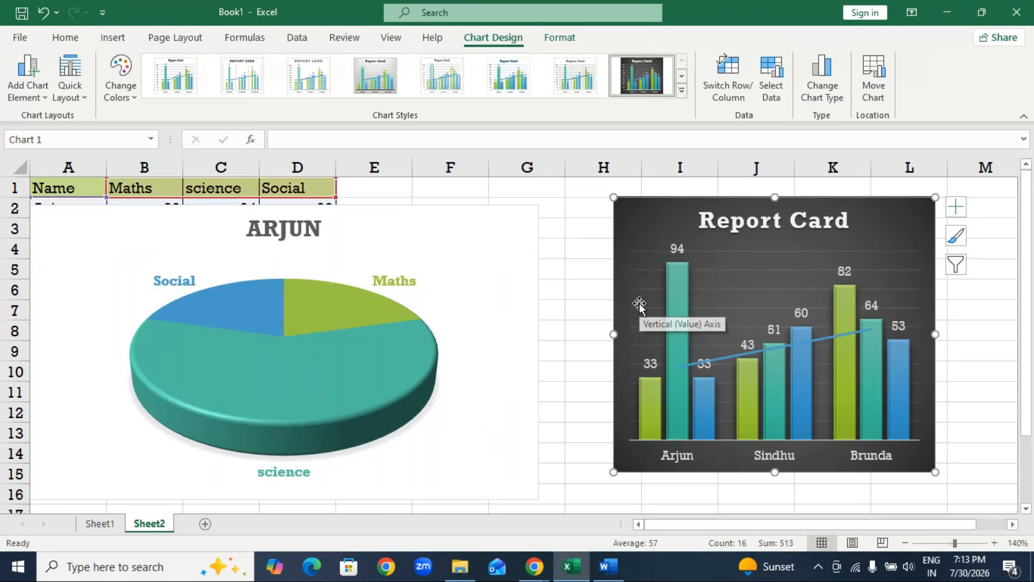
{"action": "left_click", "coordinate": [28, 86]}
{"action": "left_click", "coordinate": [519, 39]}
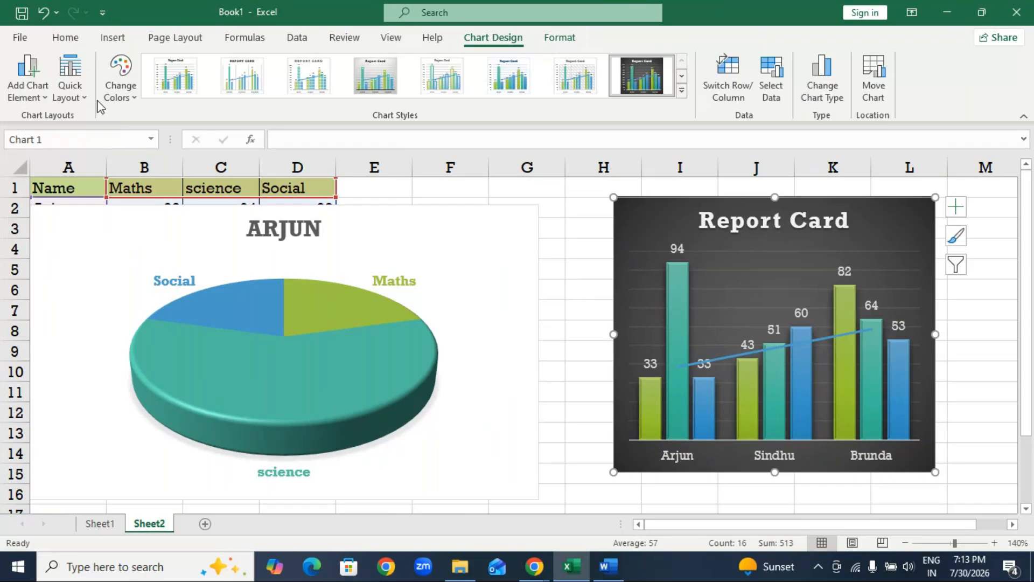
Apply the Glossy theme effects to the workbook.
{"action": "left_click", "coordinate": [175, 37]}
{"action": "left_click", "coordinate": [23, 73]}
{"action": "left_click", "coordinate": [69, 100]}
{"action": "left_click", "coordinate": [68, 98]}
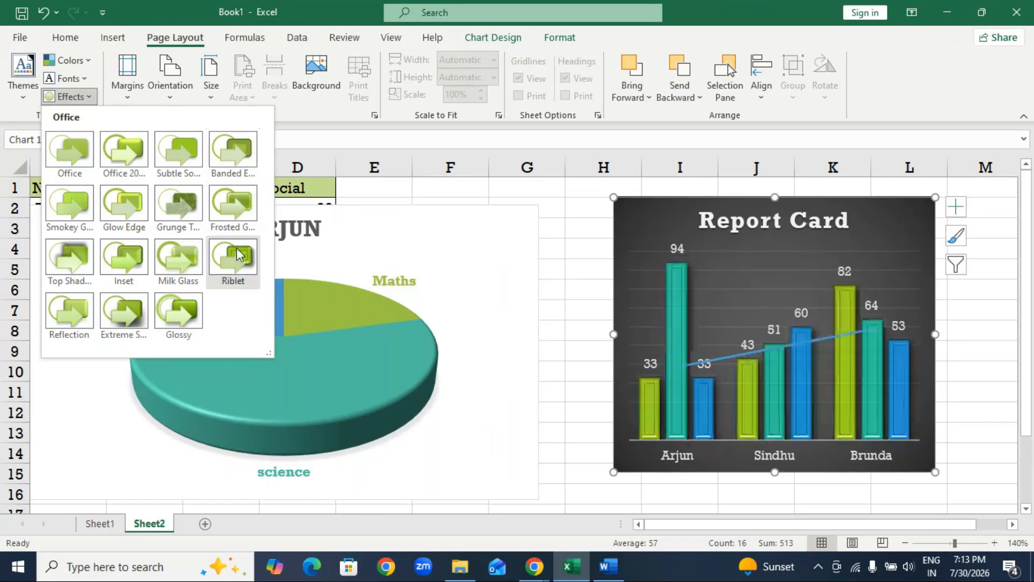
{"action": "left_click", "coordinate": [181, 317]}
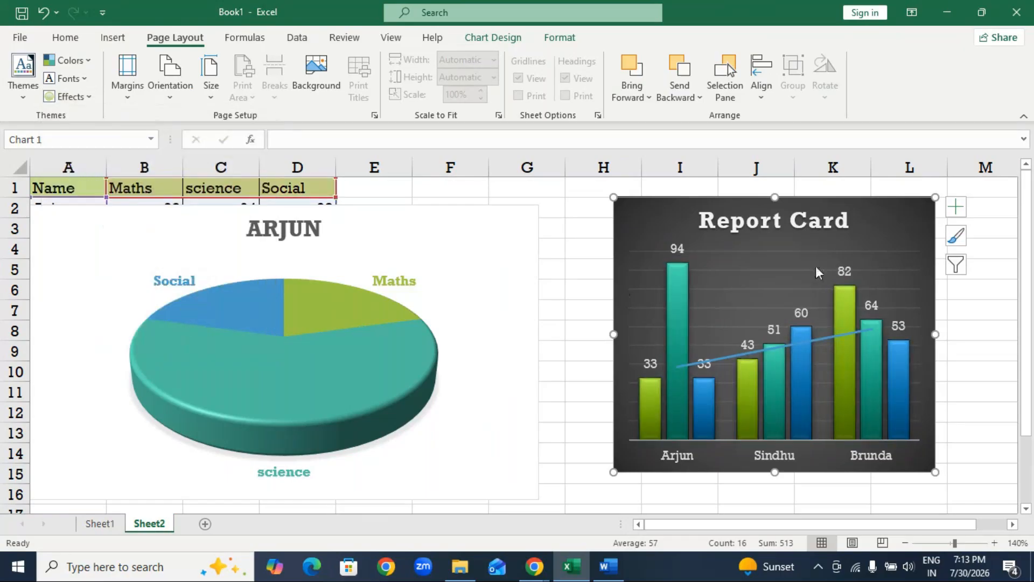
Widen the Report Card chart, move it so it spans from column H past column M, and select the pie chart.
{"action": "left_click_drag", "start_coordinate": [935, 291], "coordinate": [822, 271]}
{"action": "left_click_drag", "start_coordinate": [822, 314], "coordinate": [908, 330]}
{"action": "left_click_drag", "start_coordinate": [806, 227], "coordinate": [937, 250]}
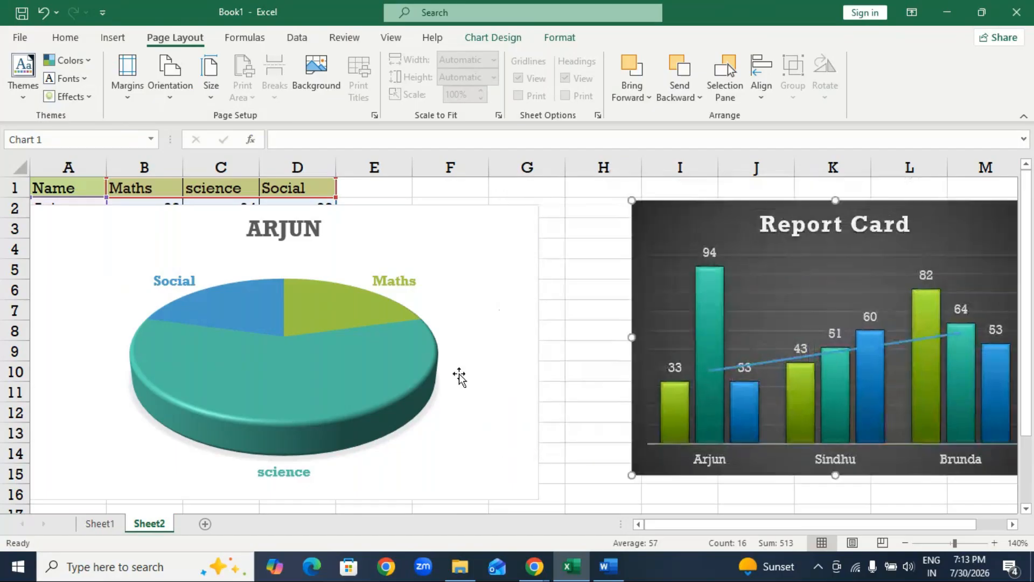
{"action": "left_click", "coordinate": [518, 260]}
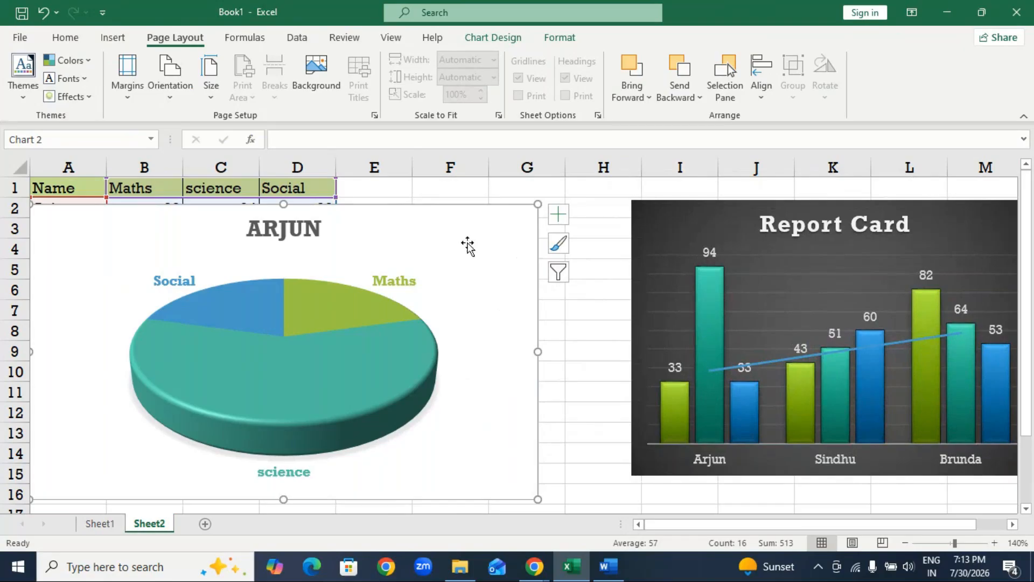
Move the pie chart below the marks table and switch its rows and columns to plot Maths marks by student.
{"action": "left_click_drag", "start_coordinate": [457, 218], "coordinate": [367, 260]}
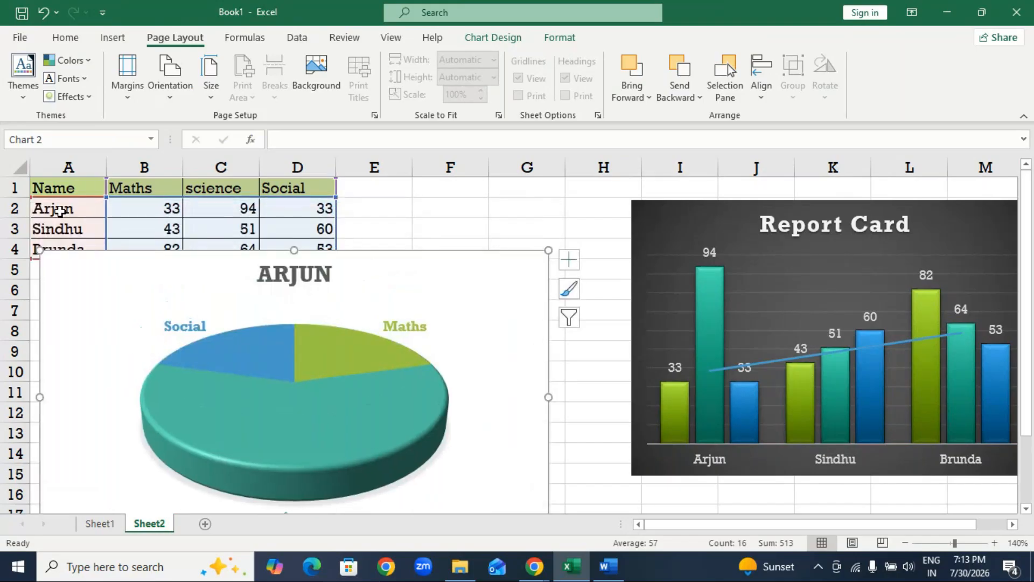
{"action": "mouse_move", "coordinate": [366, 292]}
{"action": "left_mouse_down"}
{"action": "mouse_move", "coordinate": [378, 257]}
{"action": "mouse_move", "coordinate": [381, 291]}
{"action": "left_mouse_up"}
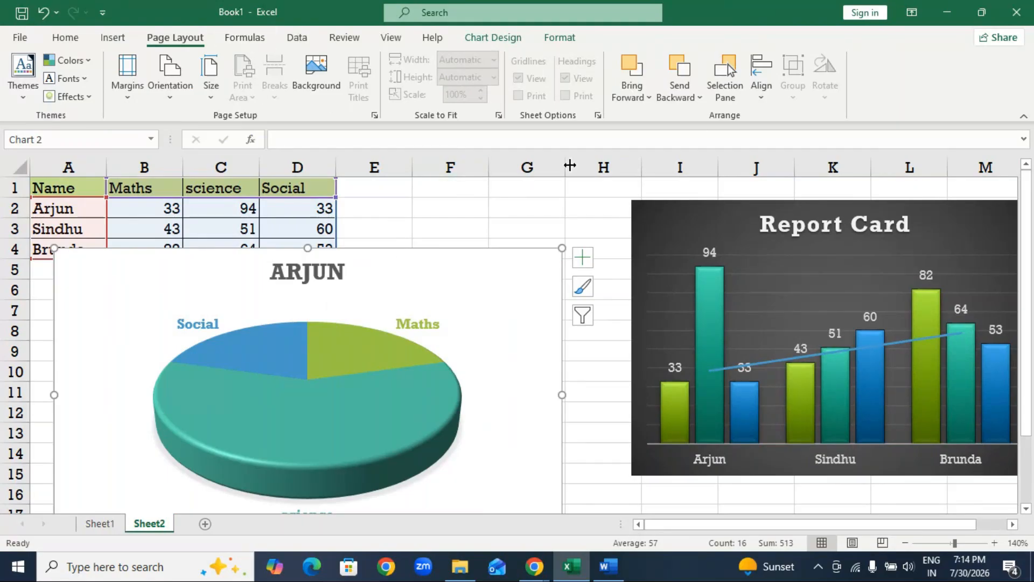
{"action": "left_click", "coordinate": [502, 39]}
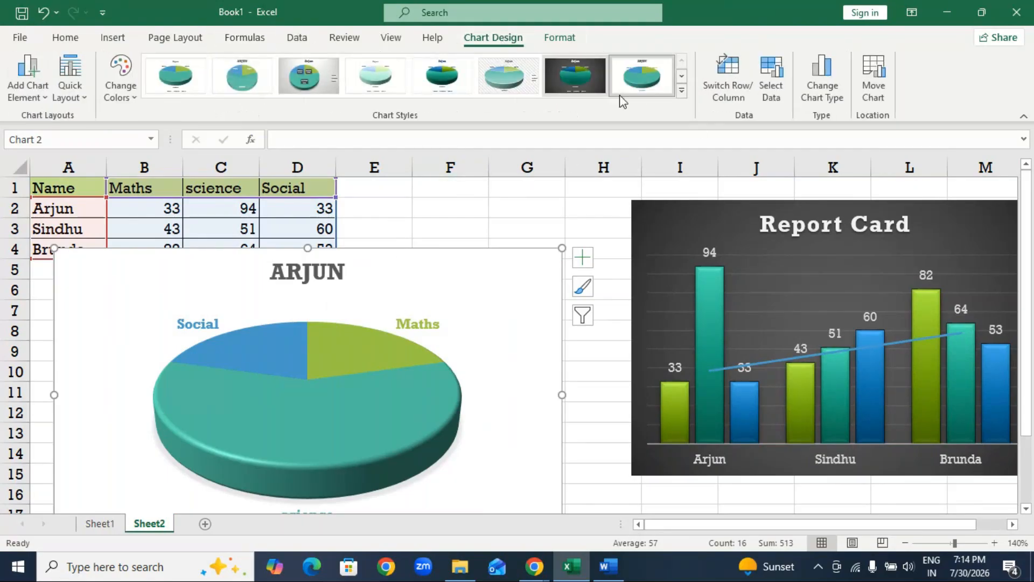
{"action": "left_click", "coordinate": [731, 69]}
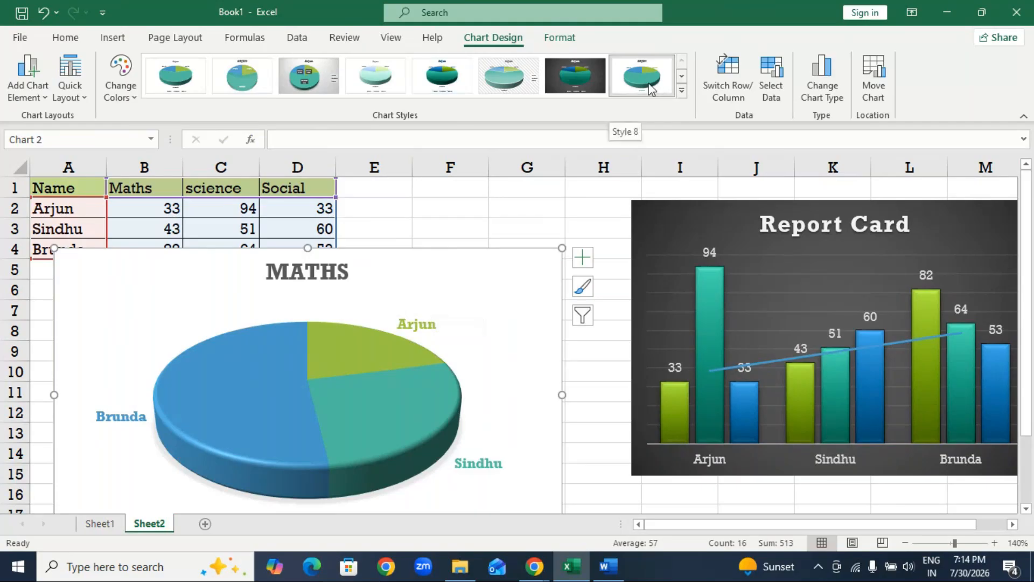
{"action": "left_click", "coordinate": [595, 90]}
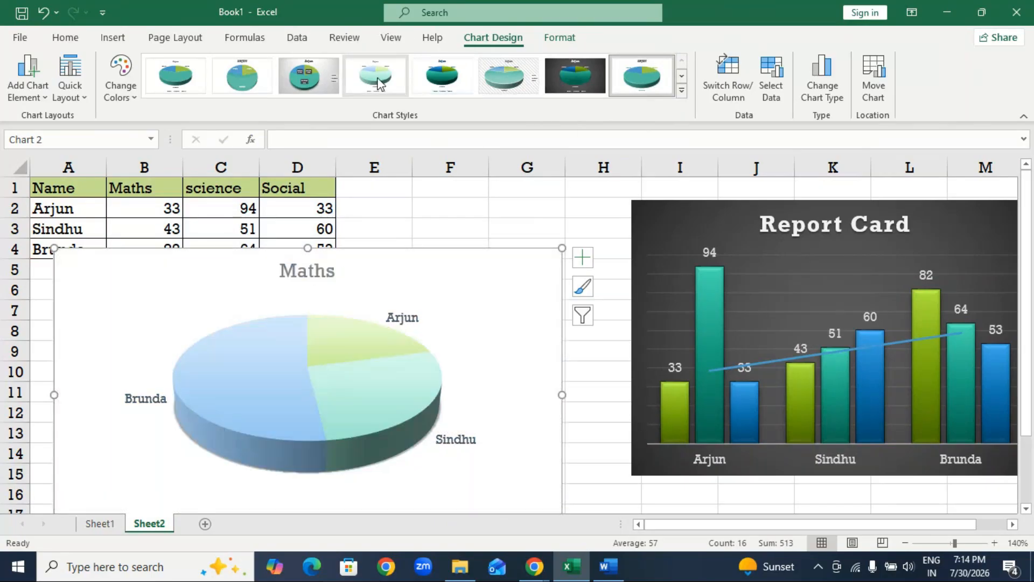
{"action": "left_click", "coordinate": [294, 70]}
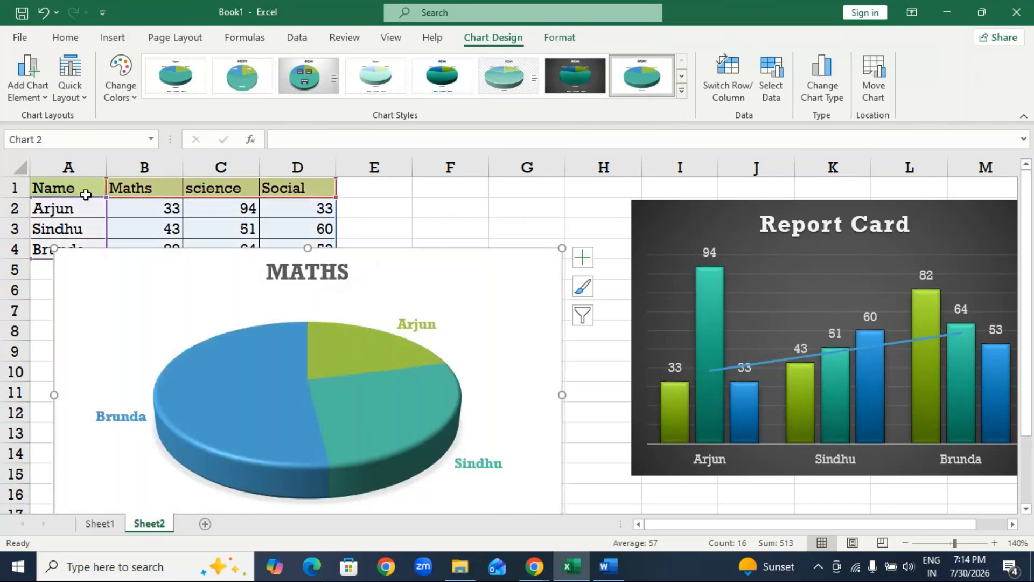
Switch the pie chart's rows and columns back to plot the first student's subjects, and move the chart up to row 1.
{"action": "left_click", "coordinate": [609, 506]}
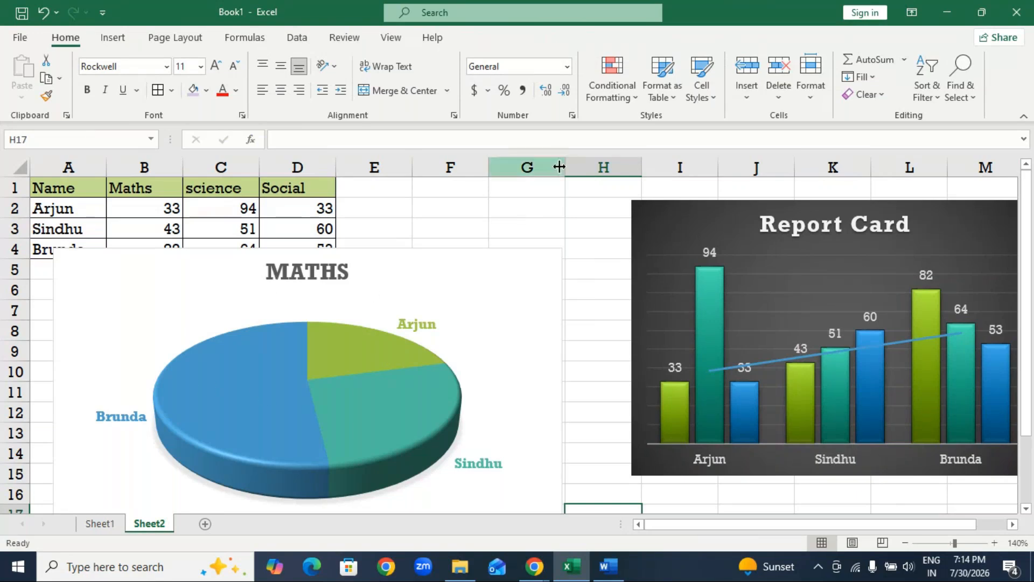
{"action": "left_click", "coordinate": [469, 283]}
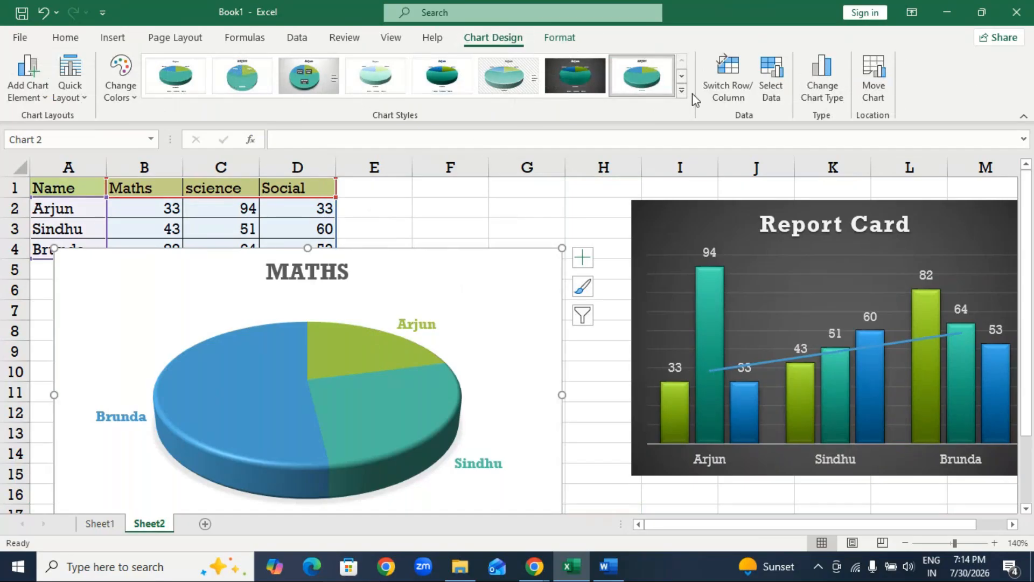
{"action": "left_click", "coordinate": [728, 96]}
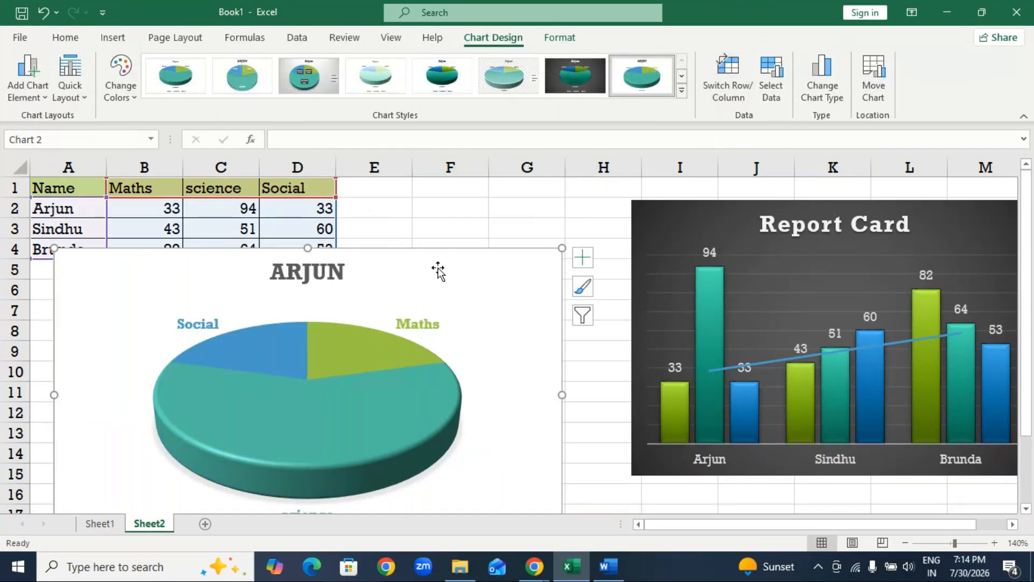
{"action": "left_click_drag", "start_coordinate": [437, 256], "coordinate": [438, 209]}
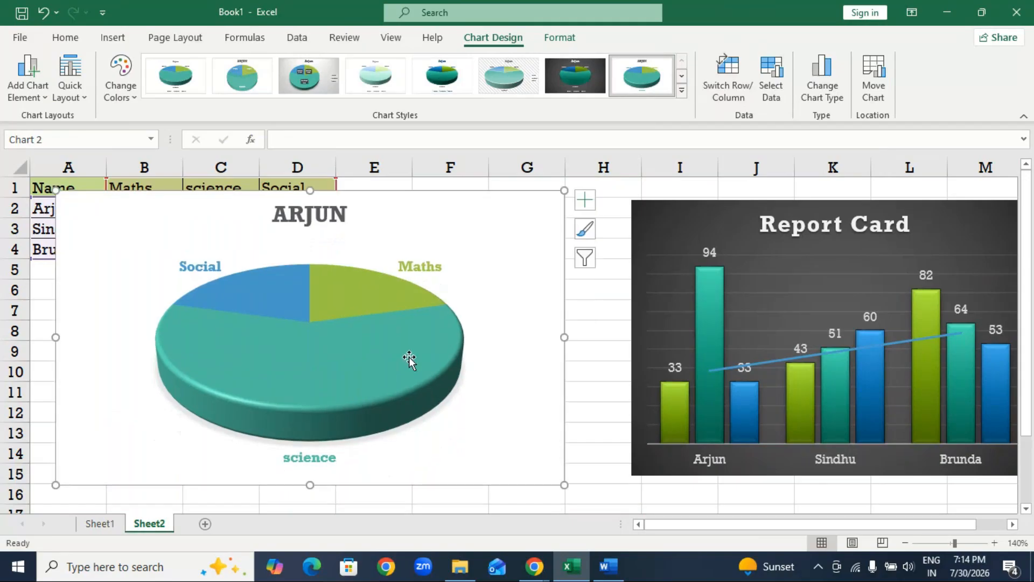
Review the pie chart's data source and its available chart types without changing either.
{"action": "left_click", "coordinate": [779, 94]}
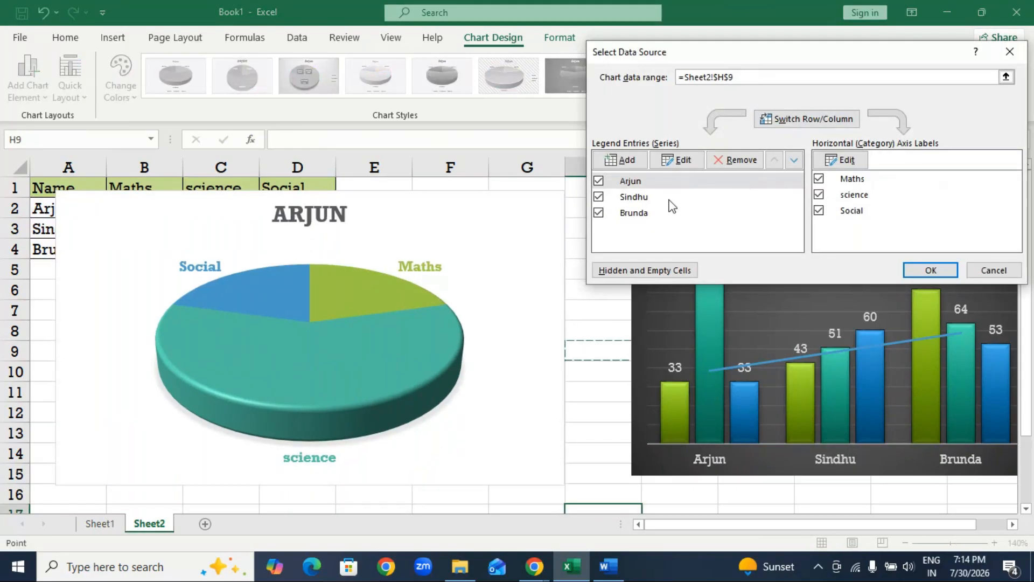
{"action": "left_click", "coordinate": [1010, 52]}
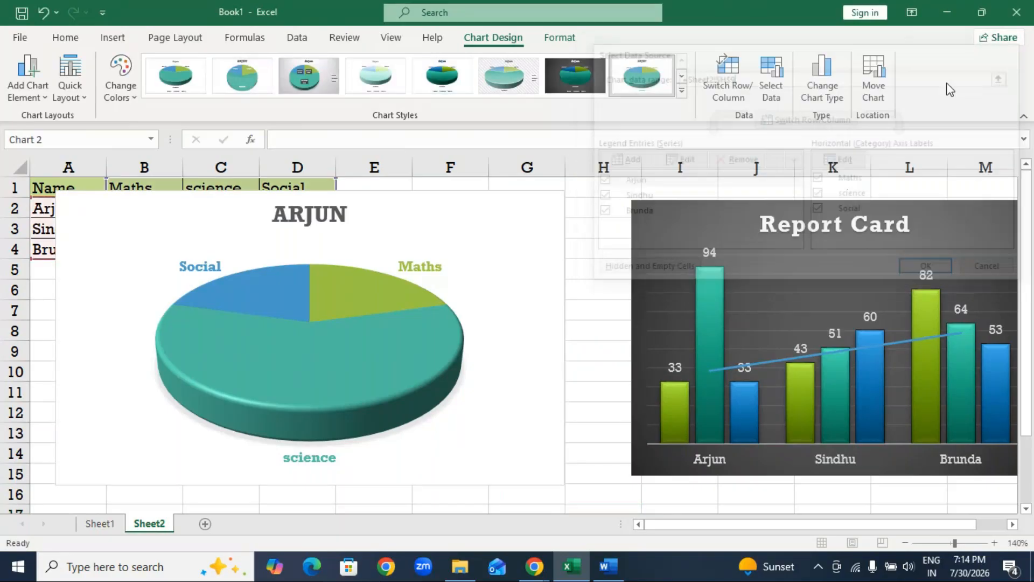
{"action": "left_click", "coordinate": [824, 92]}
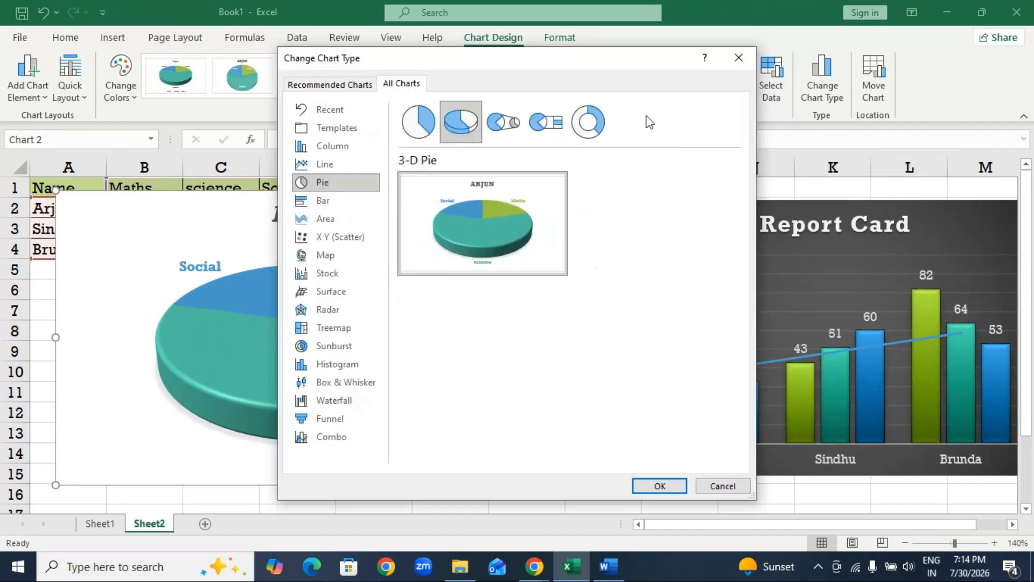
{"action": "left_click", "coordinate": [722, 486]}
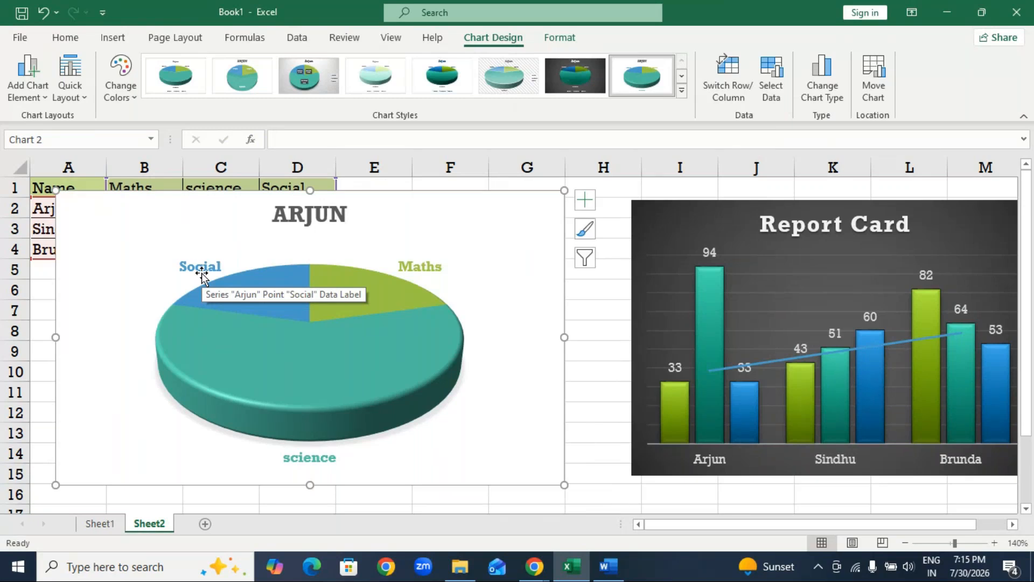
Examine the chart elements and the data label position choices available for the pie chart.
{"action": "left_click", "coordinate": [587, 207]}
{"action": "left_click", "coordinate": [625, 249]}
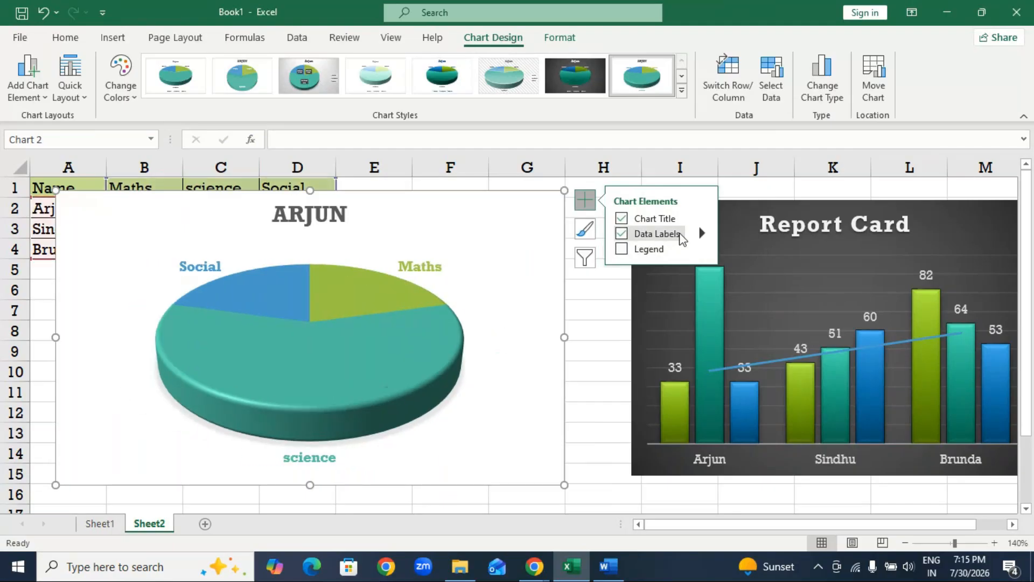
{"action": "left_click", "coordinate": [702, 234]}
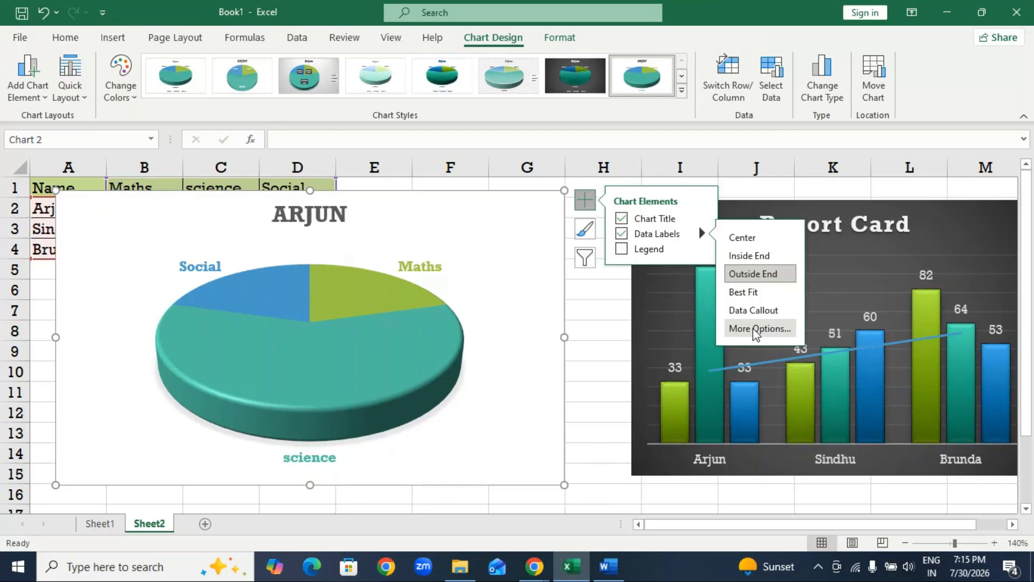
{"action": "left_click", "coordinate": [600, 349]}
{"action": "left_click", "coordinate": [545, 209]}
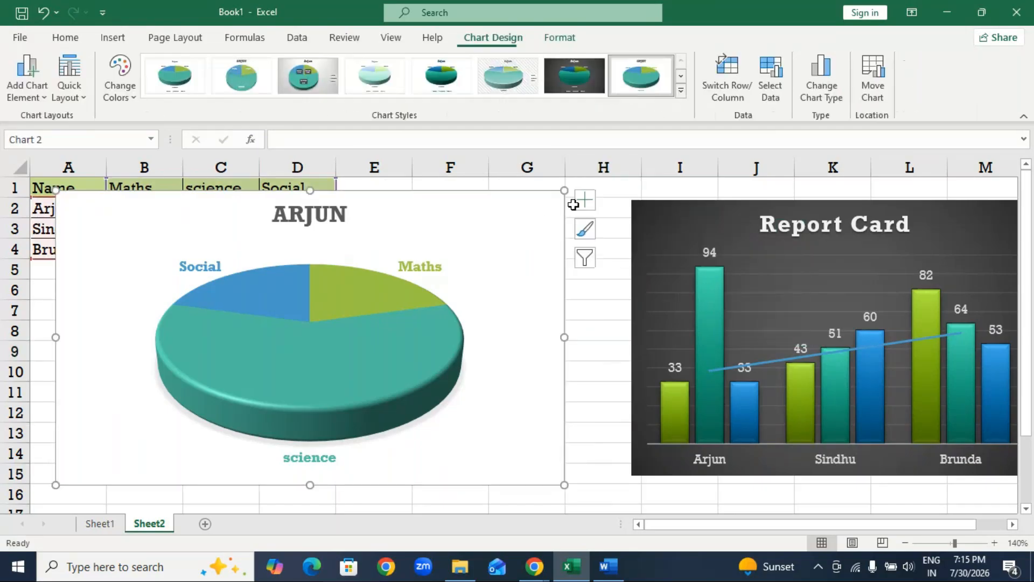
Open the full formatting options for the pie chart's data labels and enlarge the options pane over the sheet.
{"action": "left_click", "coordinate": [587, 201]}
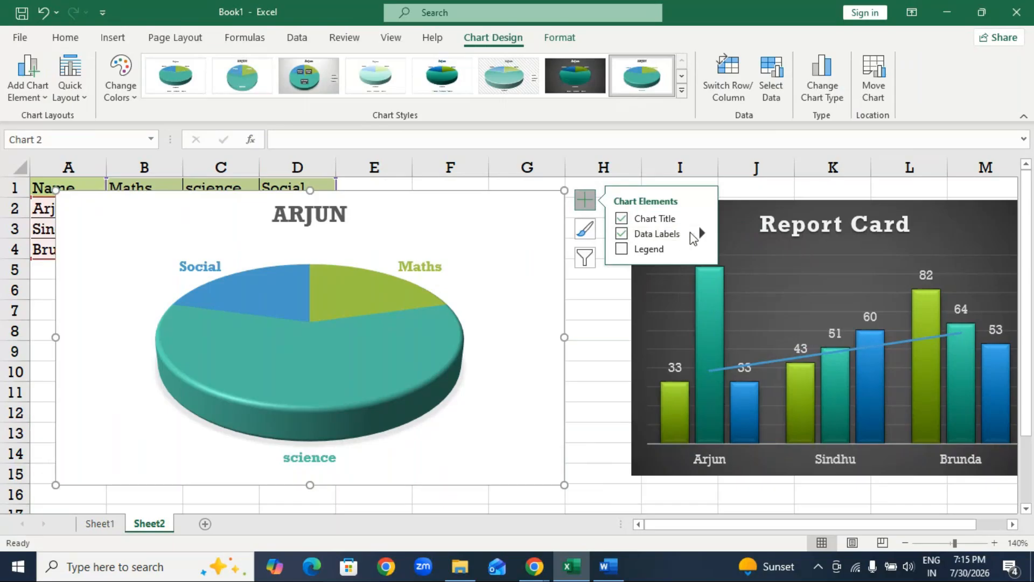
{"action": "mouse_move", "coordinate": [698, 235]}
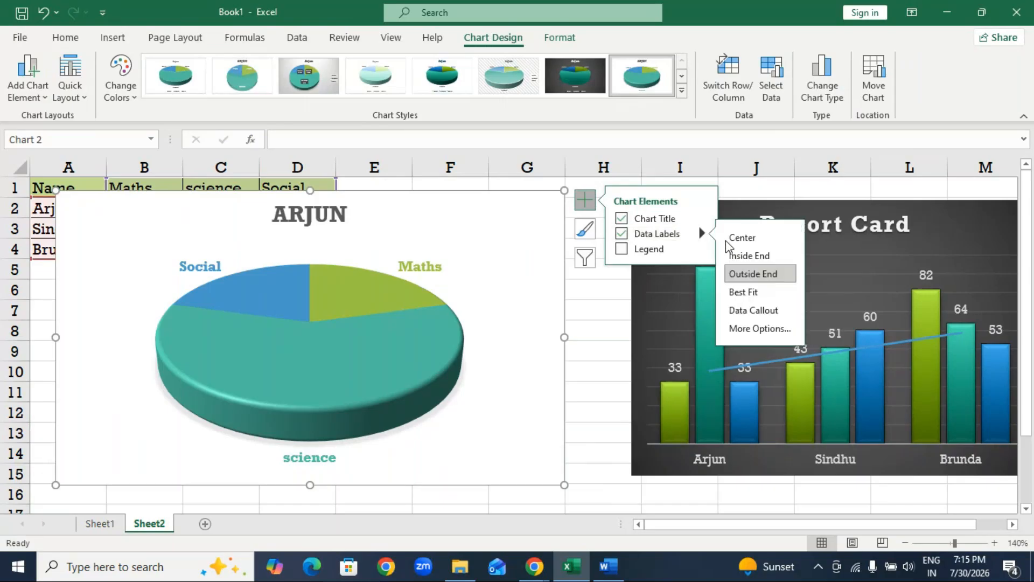
{"action": "left_click", "coordinate": [737, 329]}
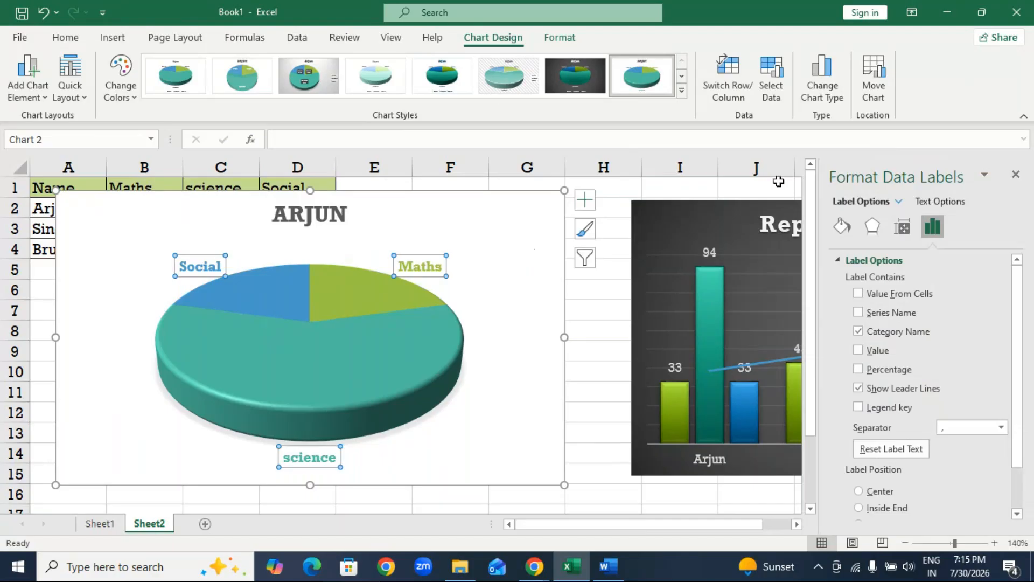
{"action": "left_click_drag", "start_coordinate": [873, 183], "coordinate": [606, 8]}
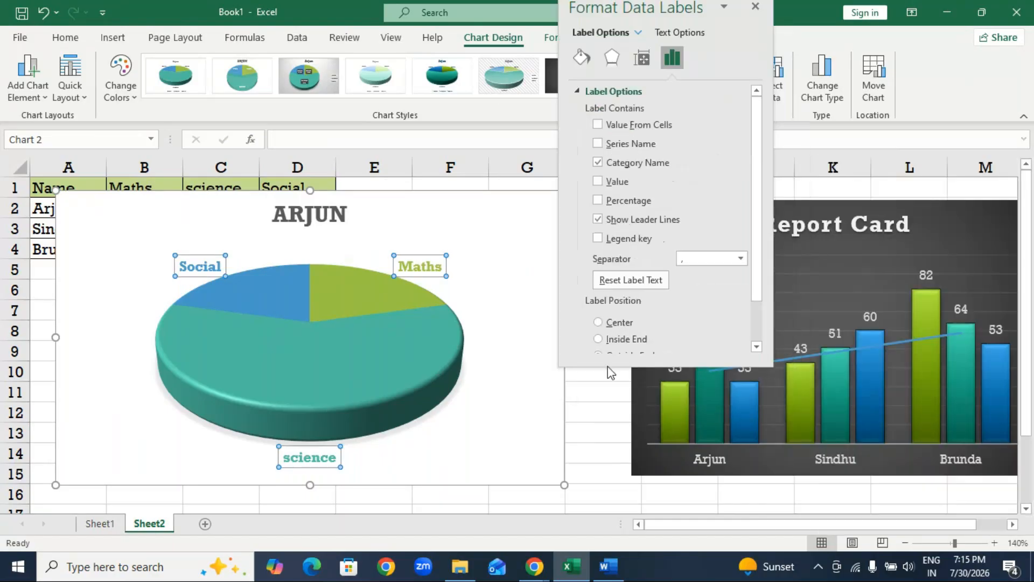
{"action": "left_click_drag", "start_coordinate": [667, 368], "coordinate": [667, 532]}
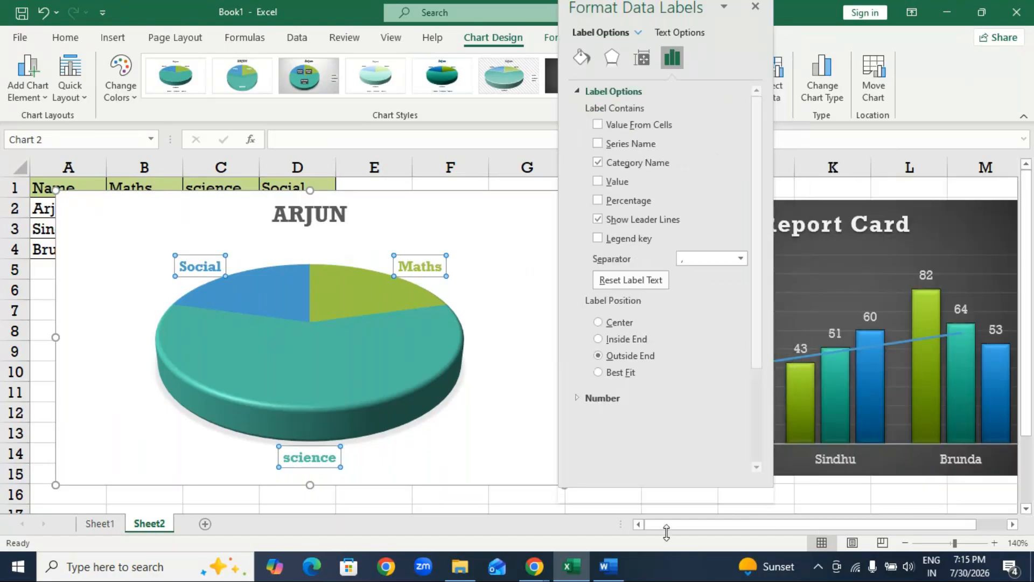
Add the percentage and value to the pie chart's category labels, and move the chart clear of the marks table.
{"action": "left_click", "coordinate": [597, 200]}
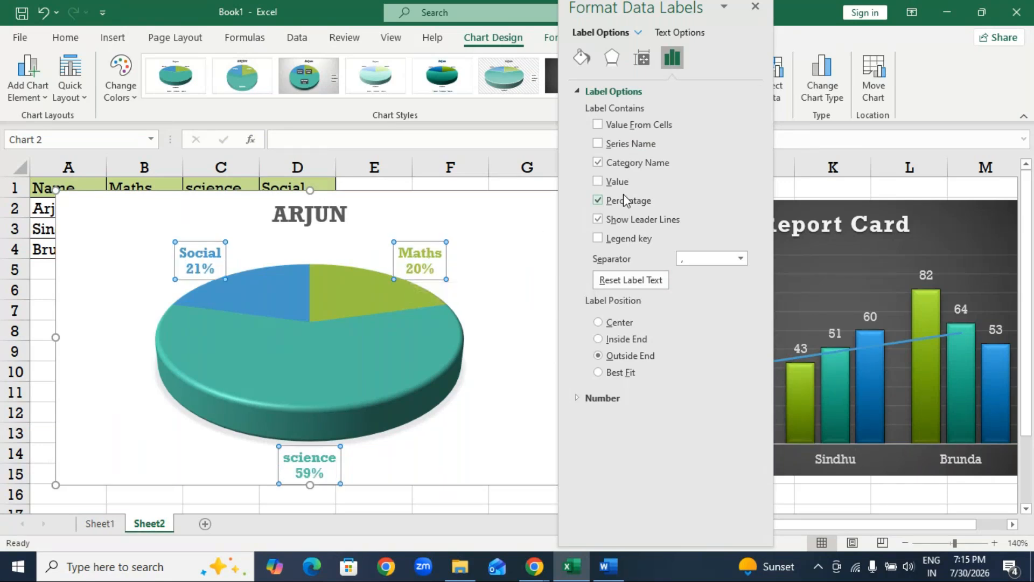
{"action": "left_click", "coordinate": [598, 182]}
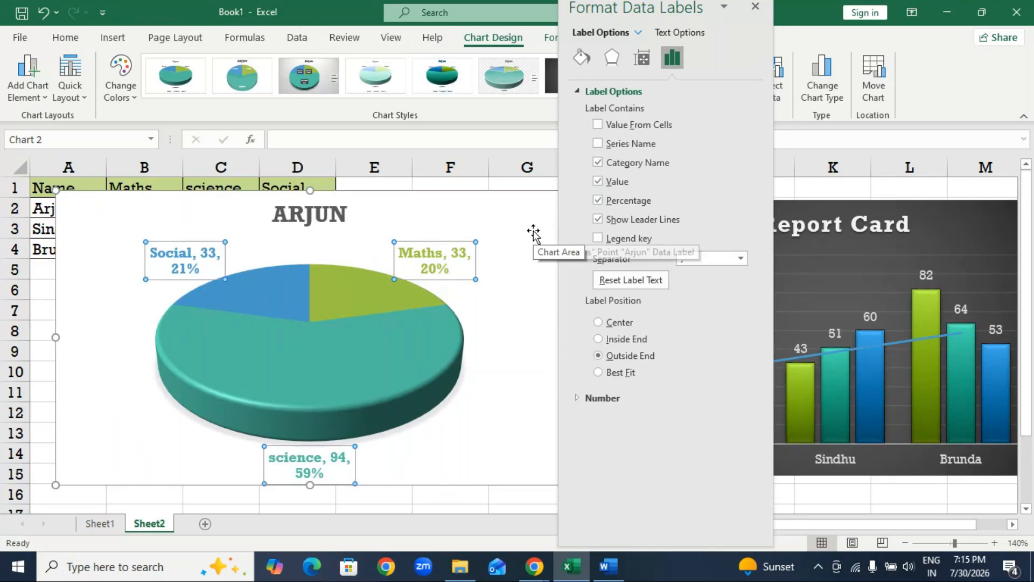
{"action": "left_click", "coordinate": [598, 162]}
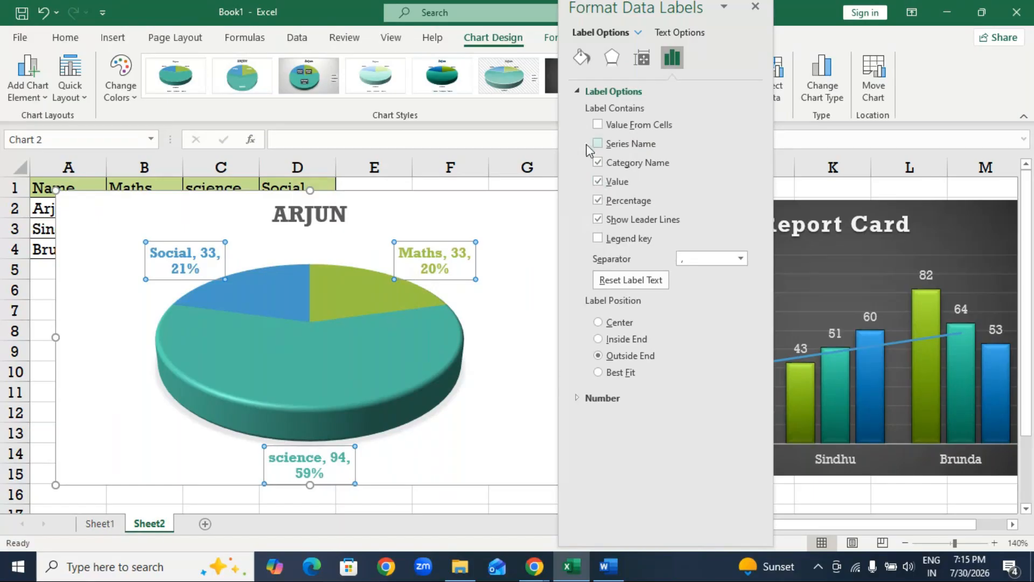
{"action": "left_click", "coordinate": [755, 7]}
{"action": "left_click_drag", "start_coordinate": [507, 205], "coordinate": [874, 202]}
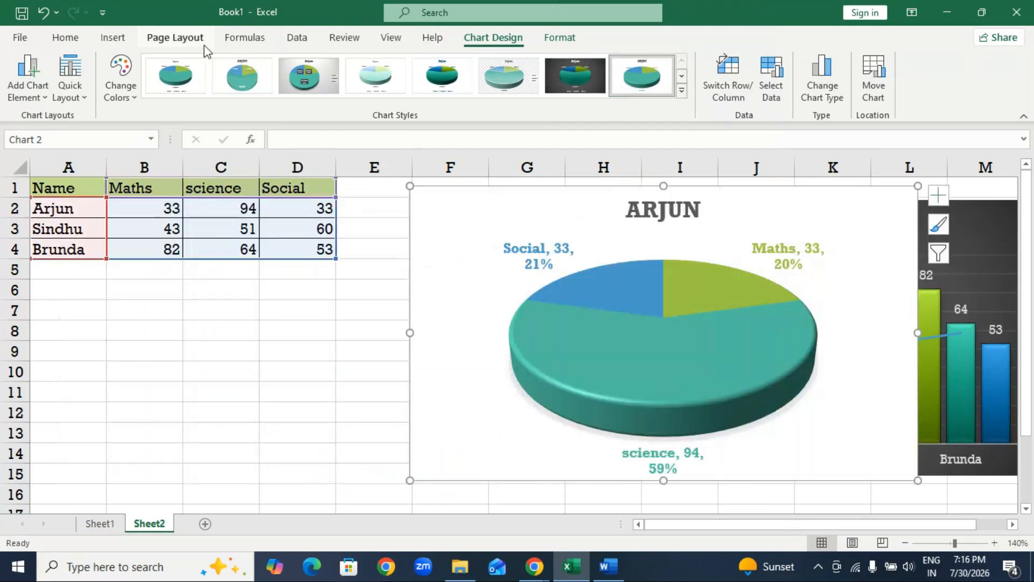
Apply the Integral theme to the workbook and move the pie chart back over columns C to I.
{"action": "left_click", "coordinate": [178, 39]}
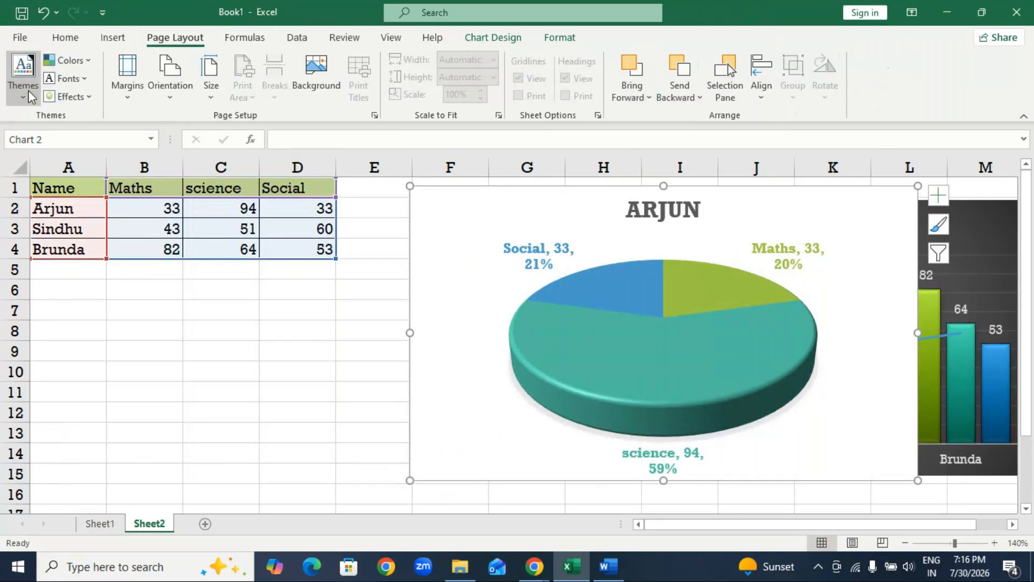
{"action": "left_click", "coordinate": [29, 95]}
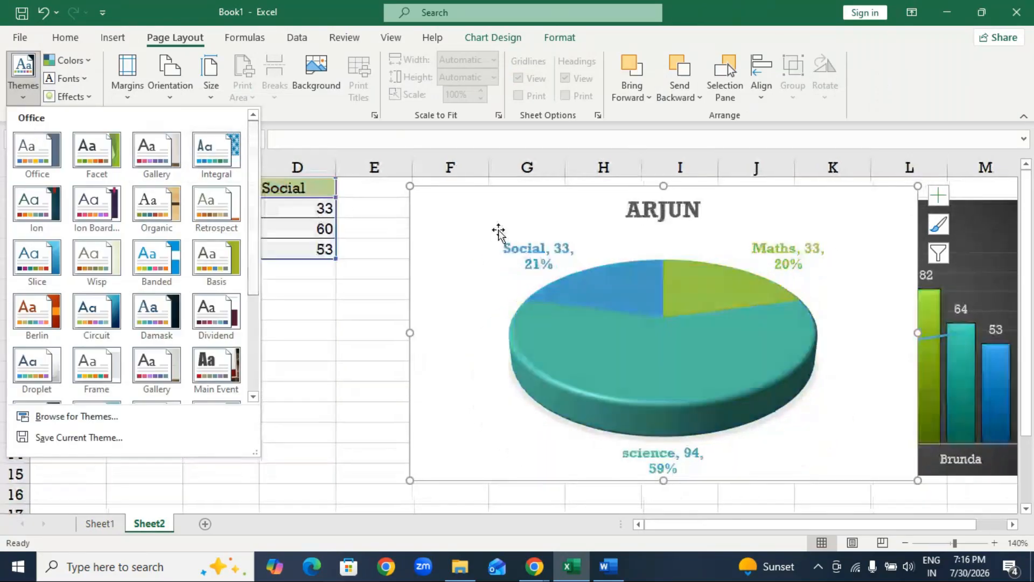
{"action": "left_click", "coordinate": [216, 152]}
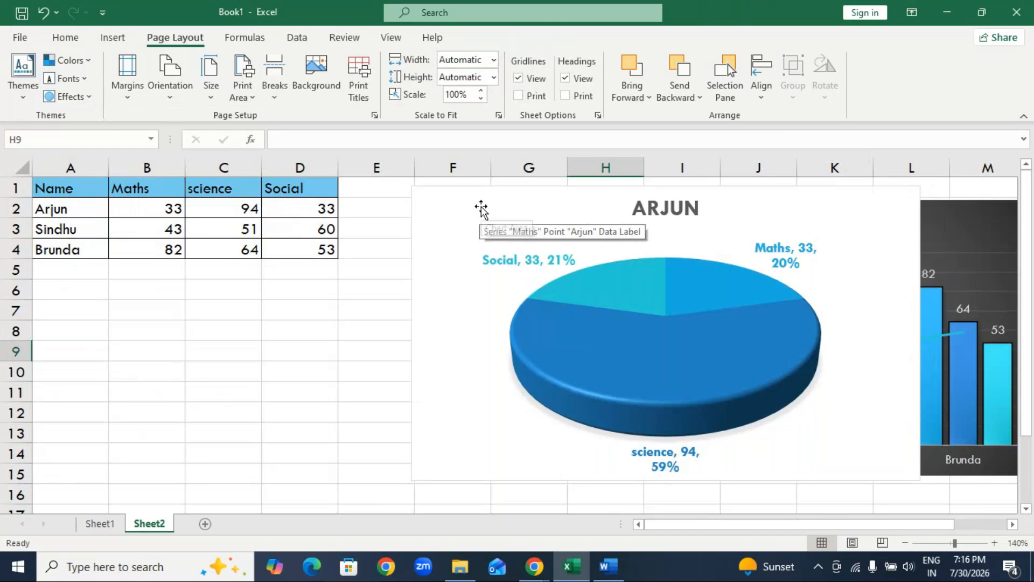
{"action": "left_click_drag", "start_coordinate": [483, 213], "coordinate": [156, 222]}
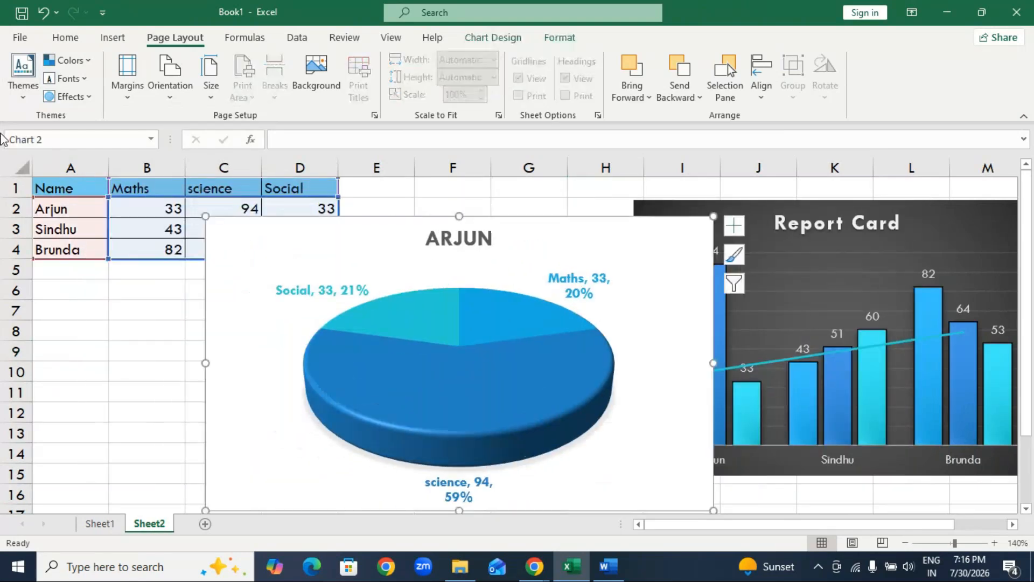
Apply the Frosted Glass theme effects and move the pie chart to column A, just below the header row.
{"action": "left_click", "coordinate": [67, 97]}
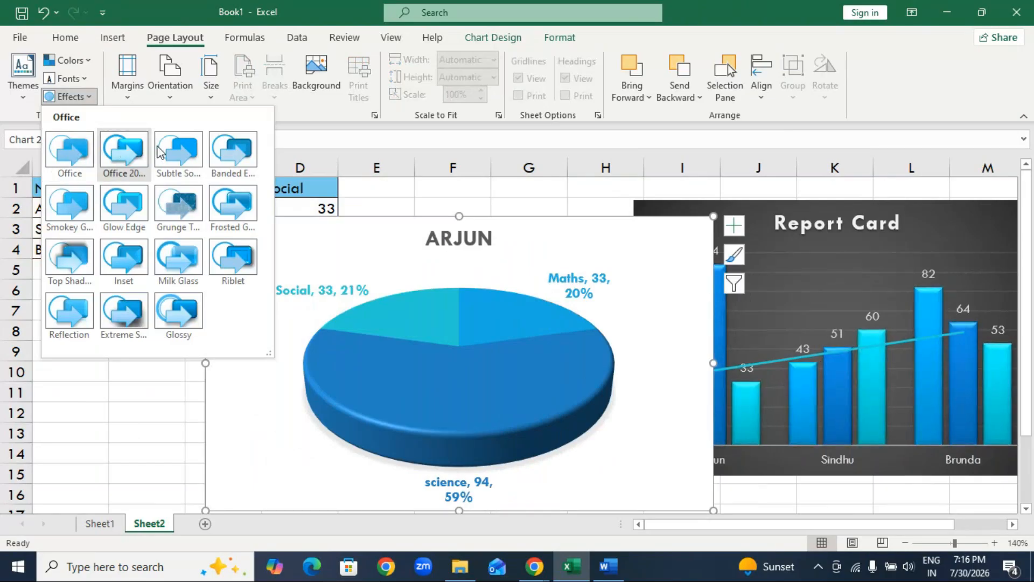
{"action": "left_click", "coordinate": [216, 205]}
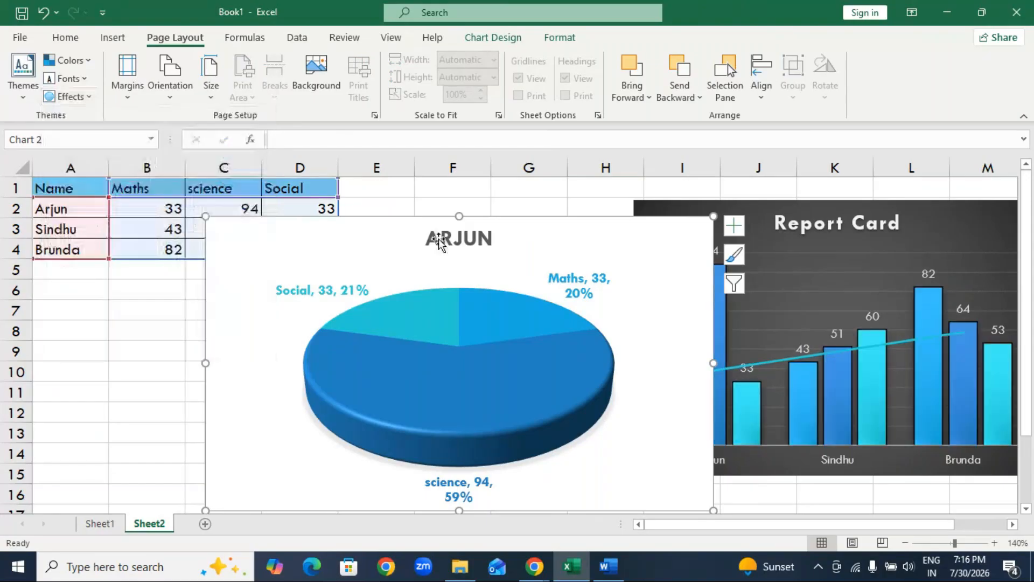
{"action": "left_click", "coordinate": [65, 97]}
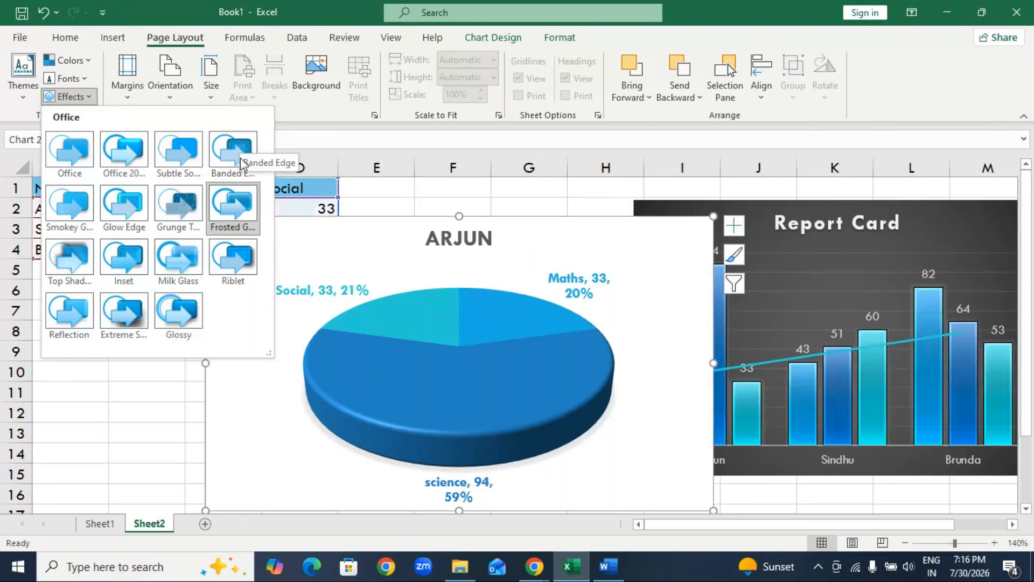
{"action": "left_click", "coordinate": [234, 199]}
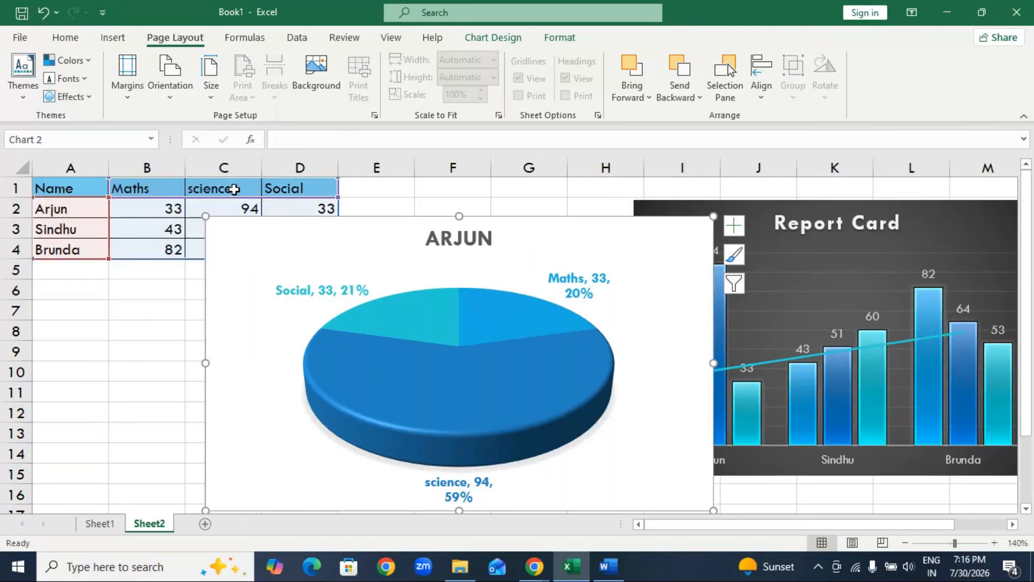
{"action": "left_click_drag", "start_coordinate": [475, 218], "coordinate": [298, 215]}
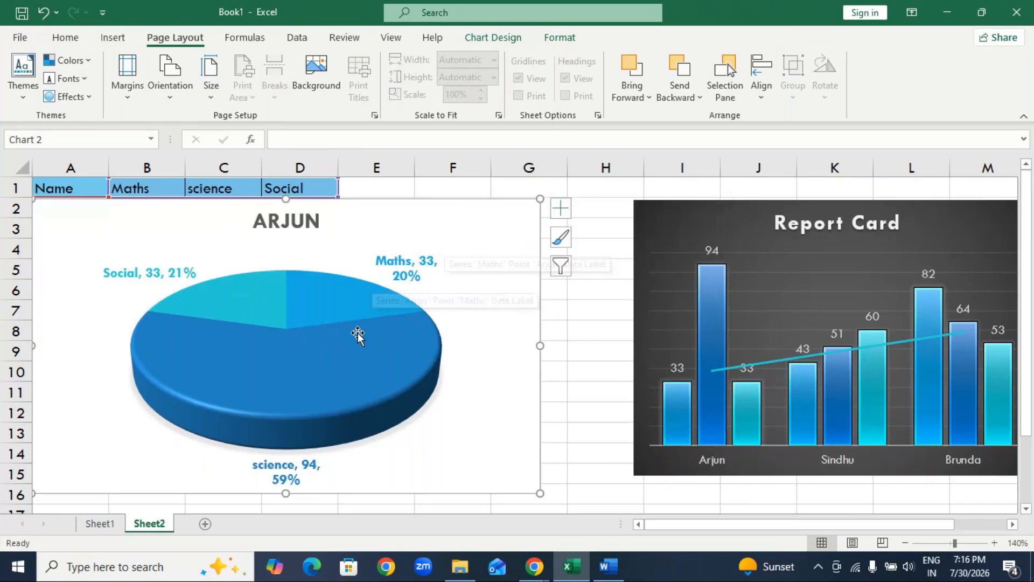
Review the pie chart's data label formatting options, covering effects, fill, size and alignment, and label contents.
{"action": "right_click", "coordinate": [371, 362]}
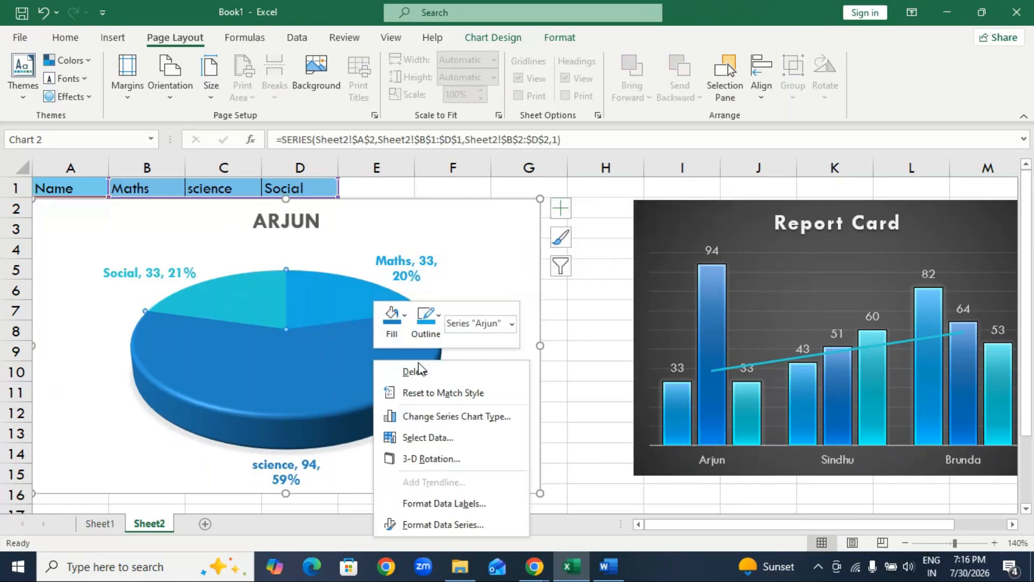
{"action": "left_click", "coordinate": [459, 504]}
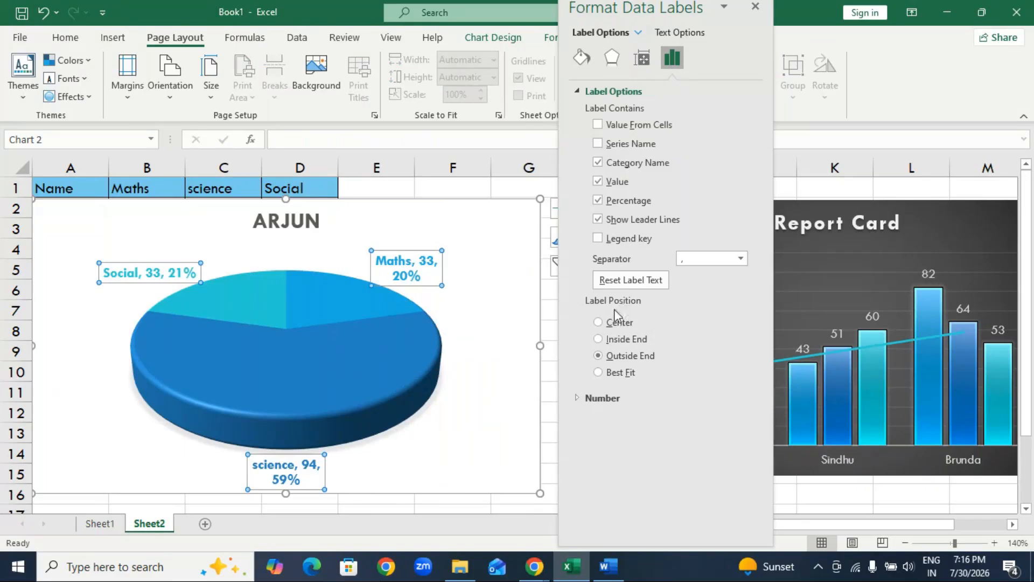
{"action": "left_click", "coordinate": [614, 64]}
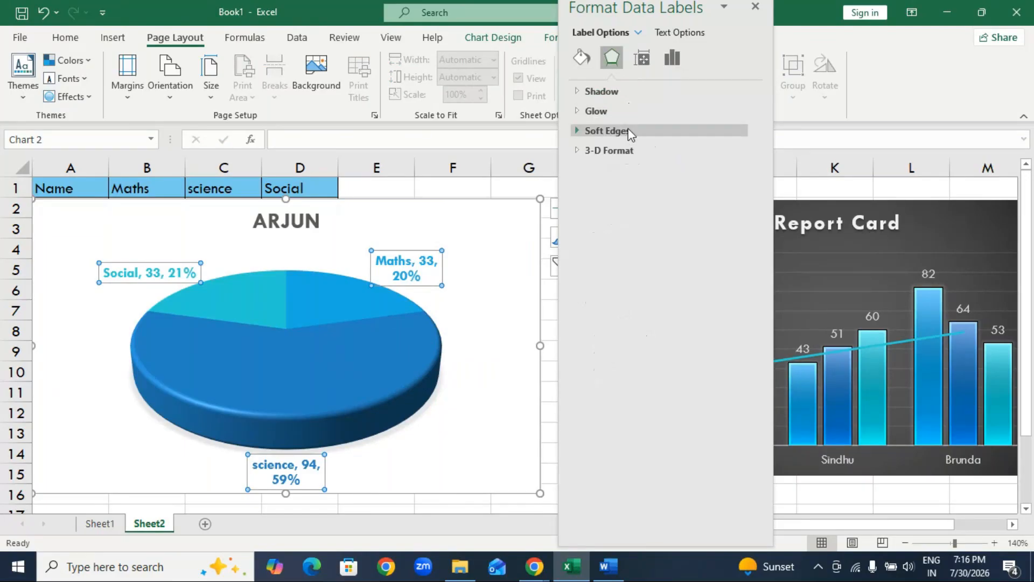
{"action": "left_click", "coordinate": [581, 58]}
{"action": "left_click", "coordinate": [635, 65]}
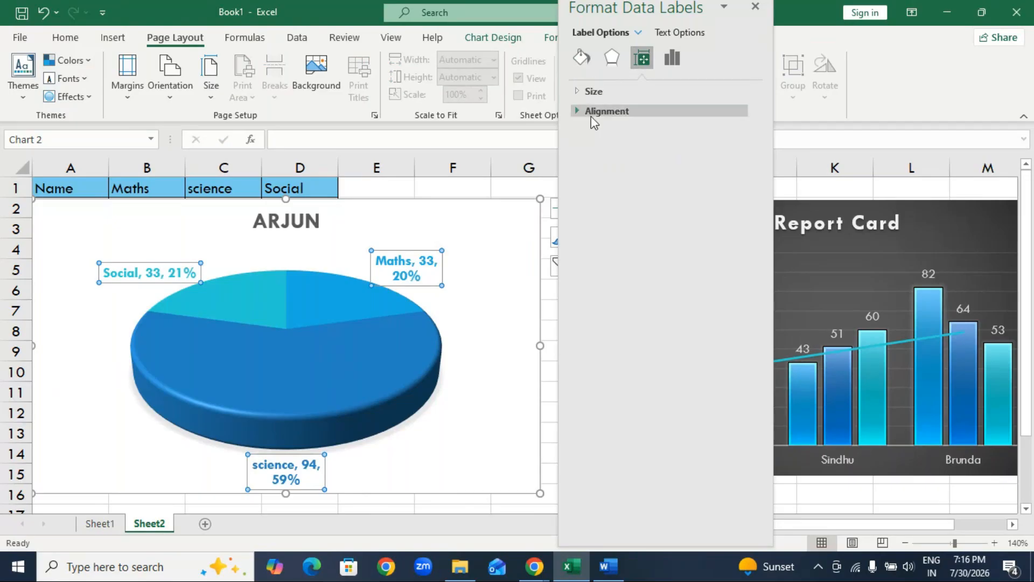
{"action": "left_click", "coordinate": [670, 59]}
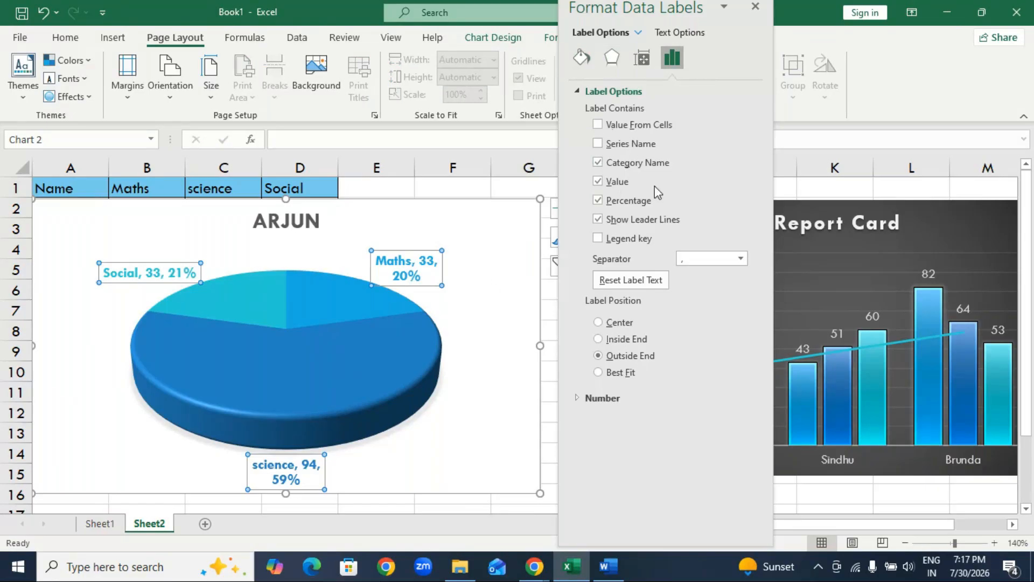
Rotate the pie series by raising its angle of first slice to 120°.
{"action": "left_click", "coordinate": [399, 350]}
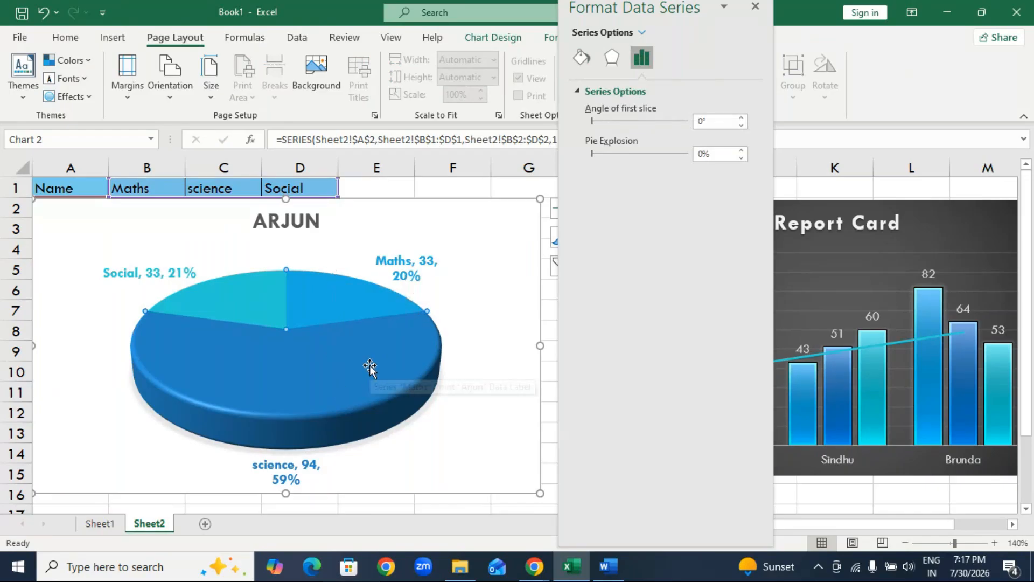
{"action": "left_click", "coordinate": [605, 121]}
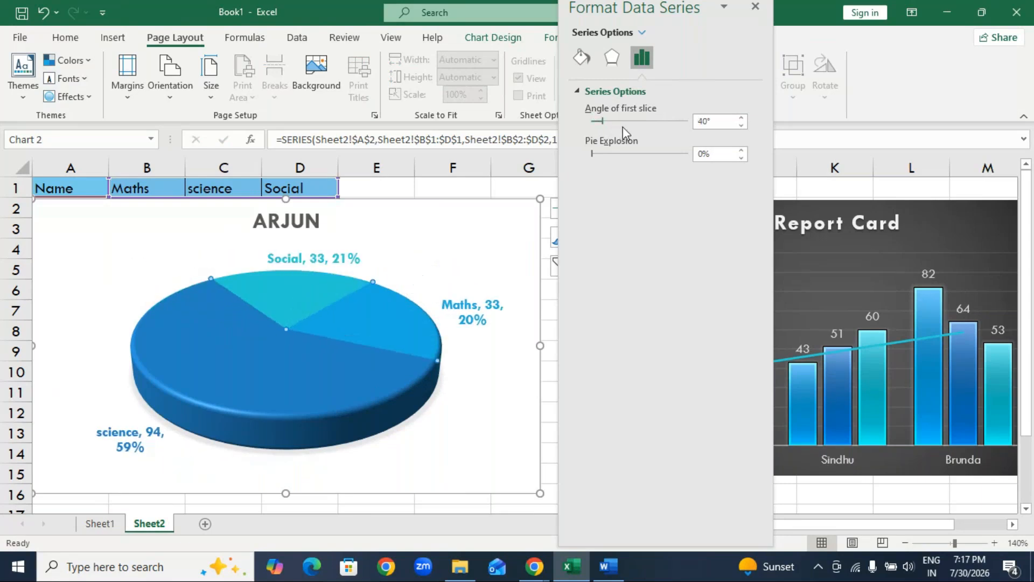
{"action": "left_click", "coordinate": [627, 122]}
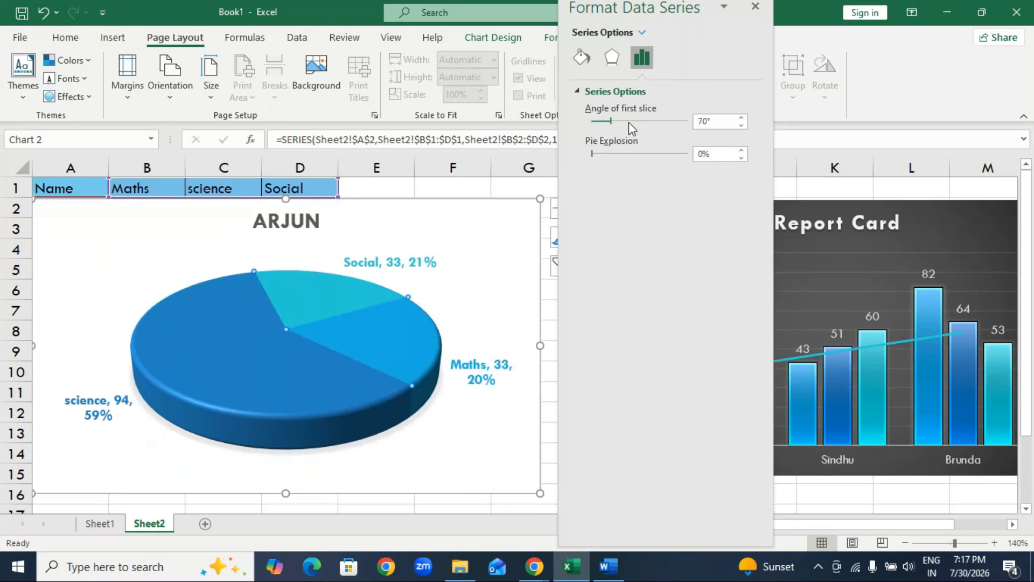
{"action": "left_click", "coordinate": [629, 122]}
{"action": "left_click", "coordinate": [631, 122]}
{"action": "left_click", "coordinate": [636, 121]}
{"action": "left_click", "coordinate": [637, 121]}
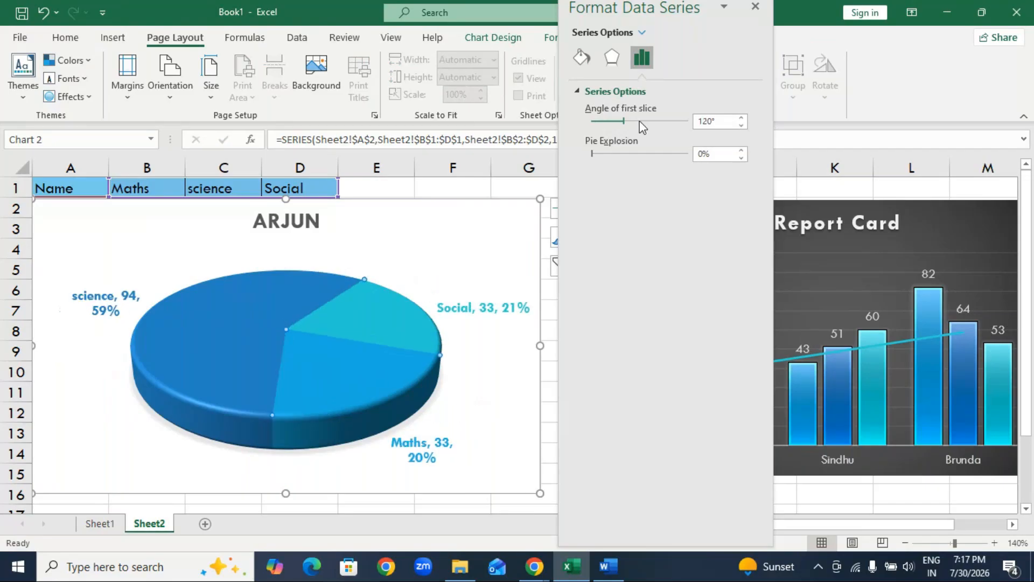
{"action": "left_click", "coordinate": [629, 122]}
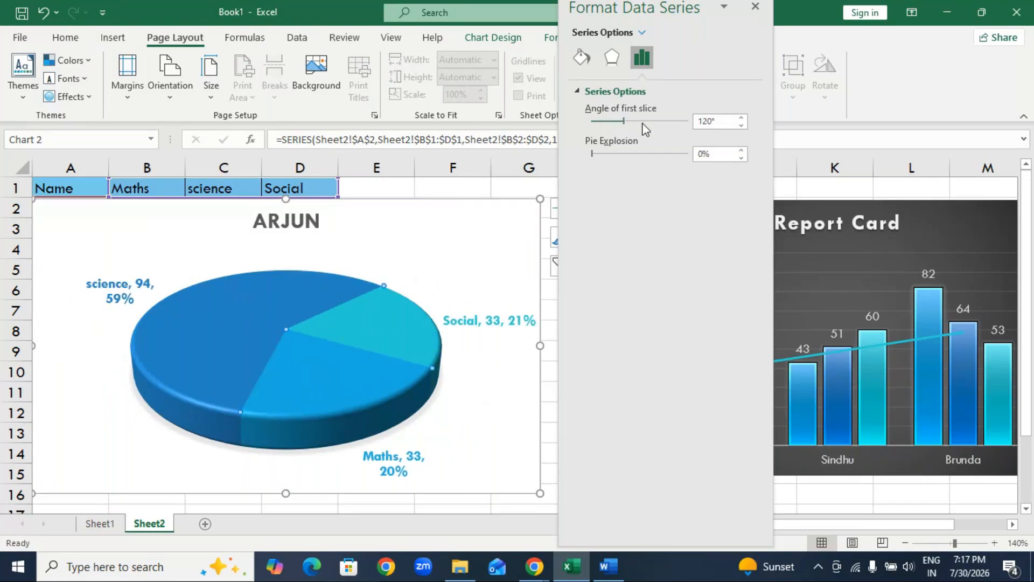
Set the angle of first slice to 130° and try a 10% pie explosion before returning it to 0%.
{"action": "left_click", "coordinate": [610, 155]}
{"action": "left_click", "coordinate": [616, 155]}
{"action": "left_click_drag", "start_coordinate": [603, 155], "coordinate": [573, 156]}
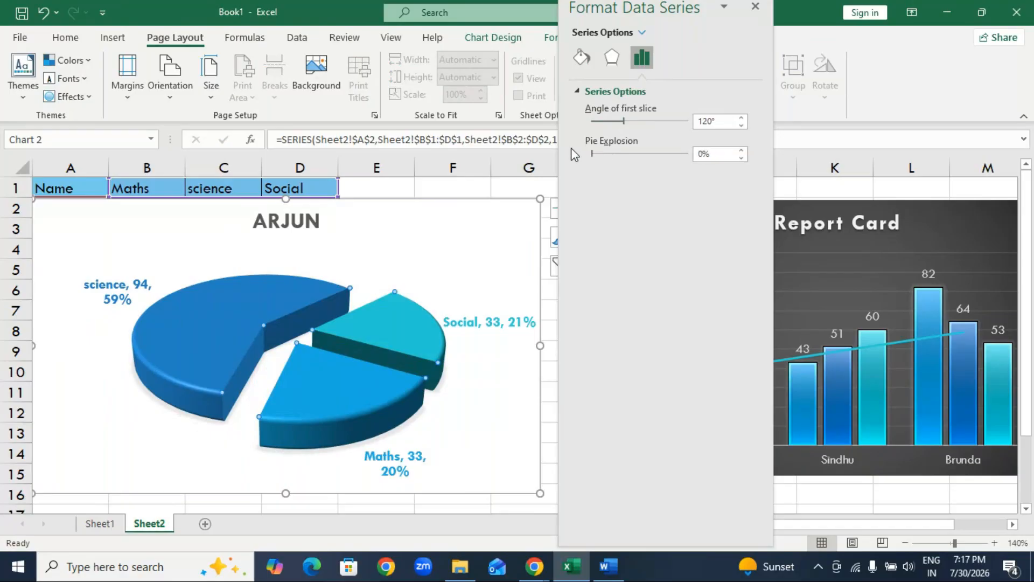
{"action": "left_click", "coordinate": [631, 121]}
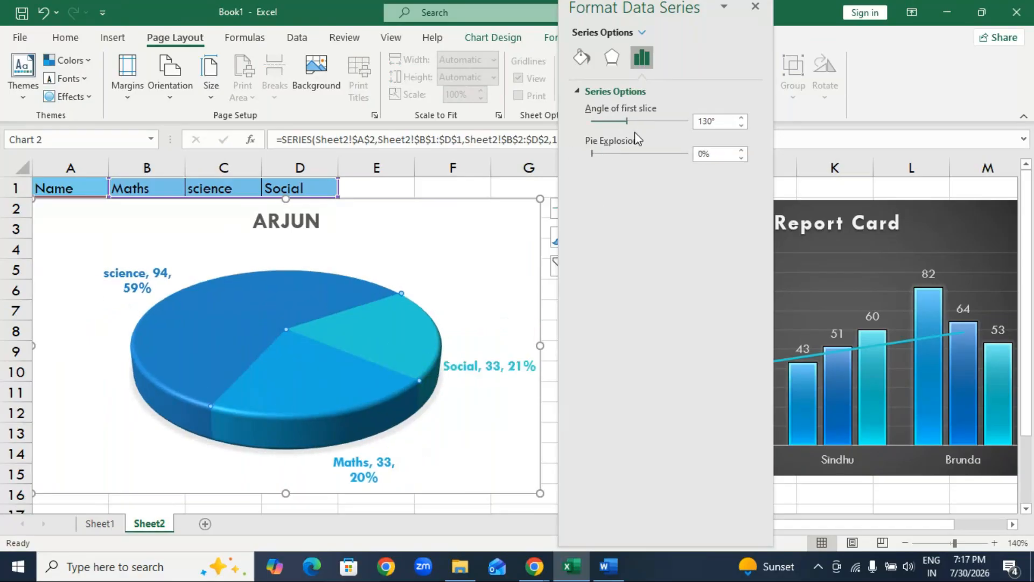
{"action": "left_click", "coordinate": [600, 155]}
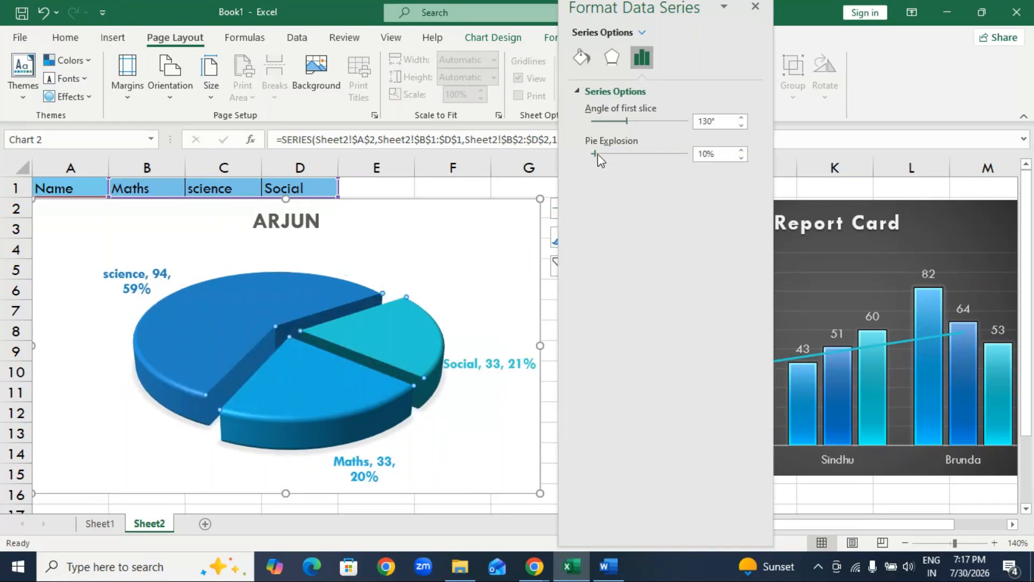
{"action": "left_click_drag", "start_coordinate": [522, 153], "coordinate": [471, 153]}
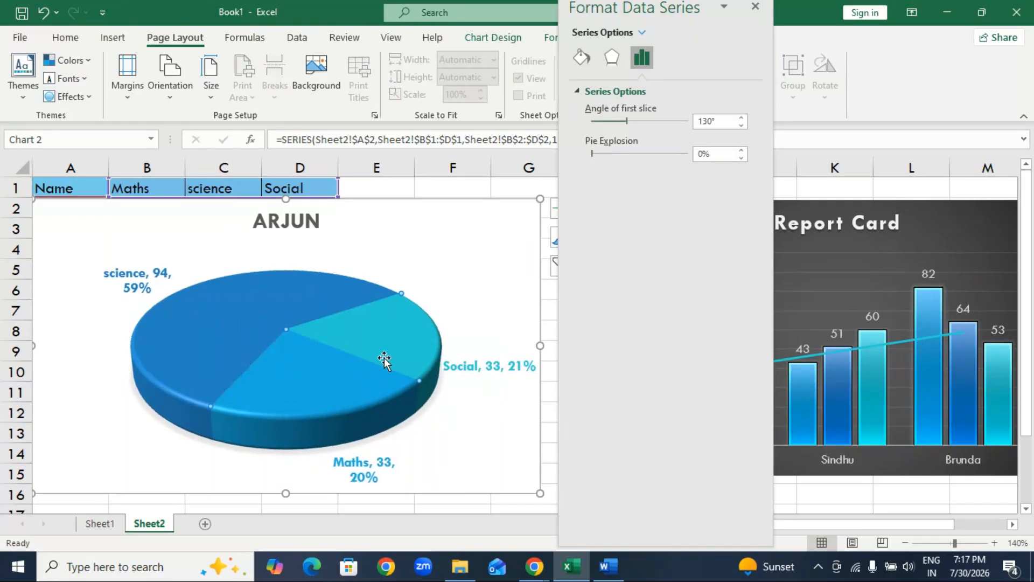
Close the formatting pane and select the whole pie chart.
{"action": "left_click", "coordinate": [353, 401]}
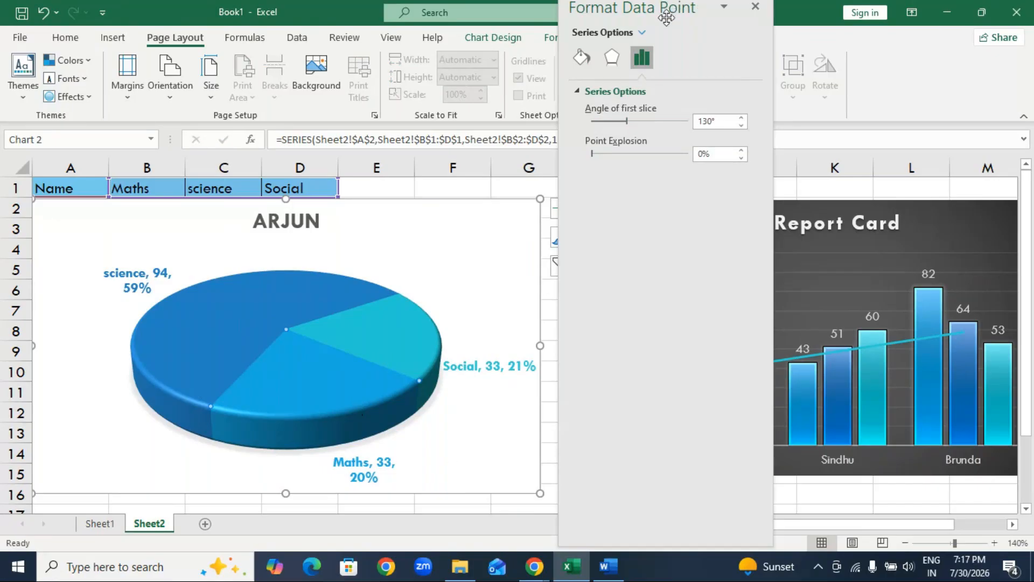
{"action": "left_click_drag", "start_coordinate": [667, 11], "coordinate": [679, 451]}
{"action": "left_click", "coordinate": [768, 446]}
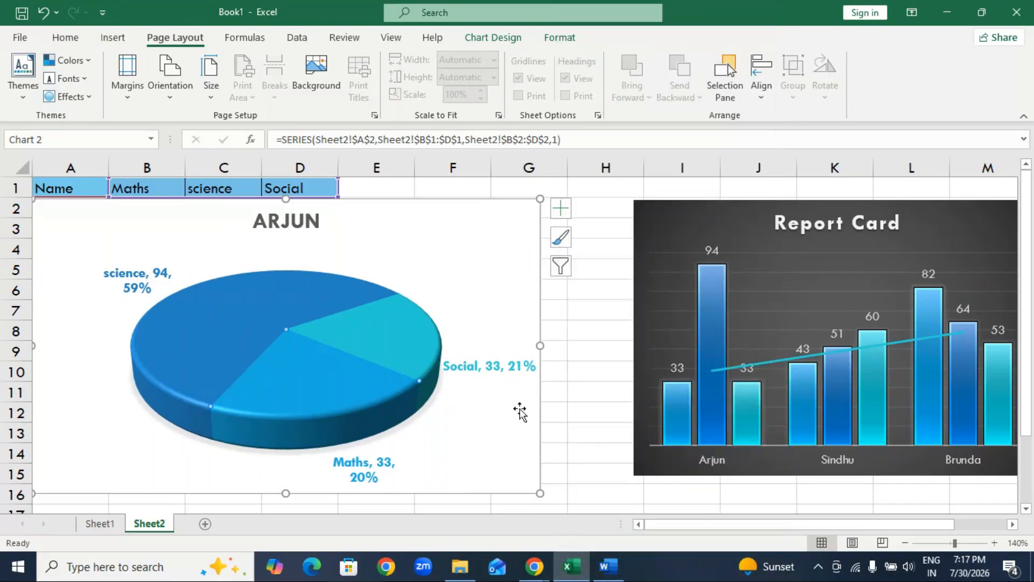
{"action": "left_click", "coordinate": [432, 226]}
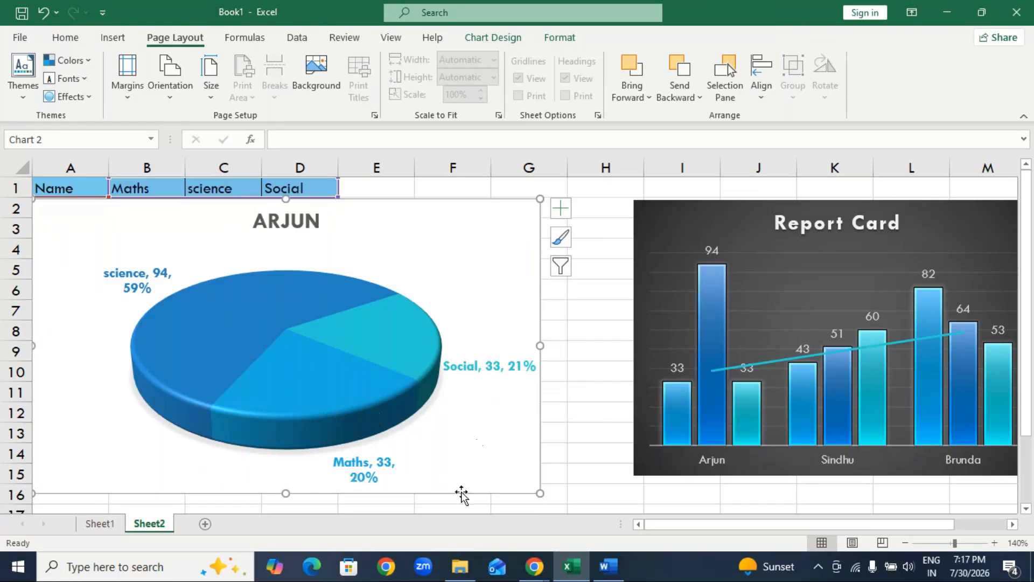
Select only the Maths slice and pull it out slightly from the rest of the pie.
{"action": "double_click", "coordinate": [296, 397]}
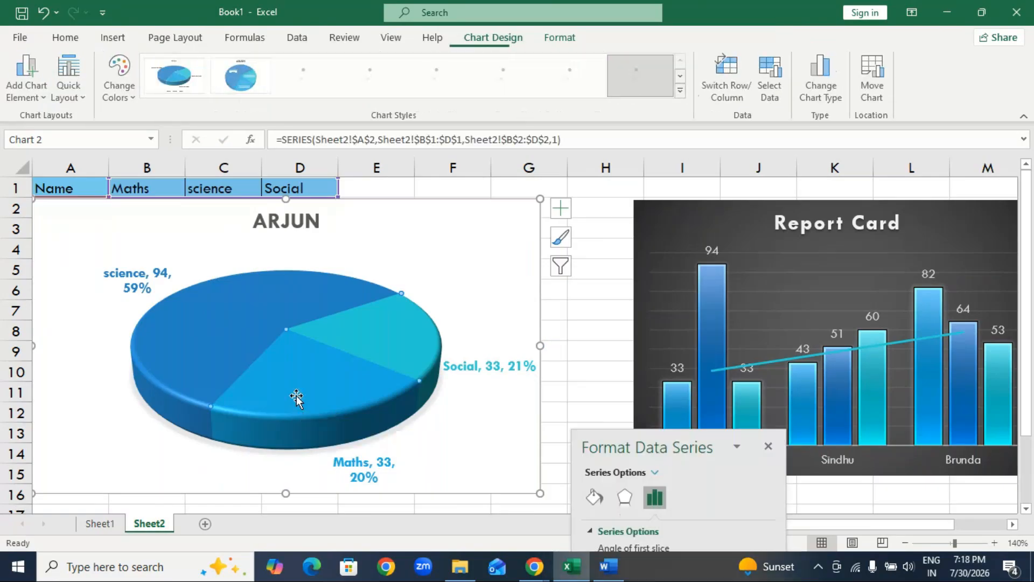
{"action": "left_click", "coordinate": [296, 397]}
{"action": "left_click", "coordinate": [296, 396]}
{"action": "left_click", "coordinate": [297, 396]}
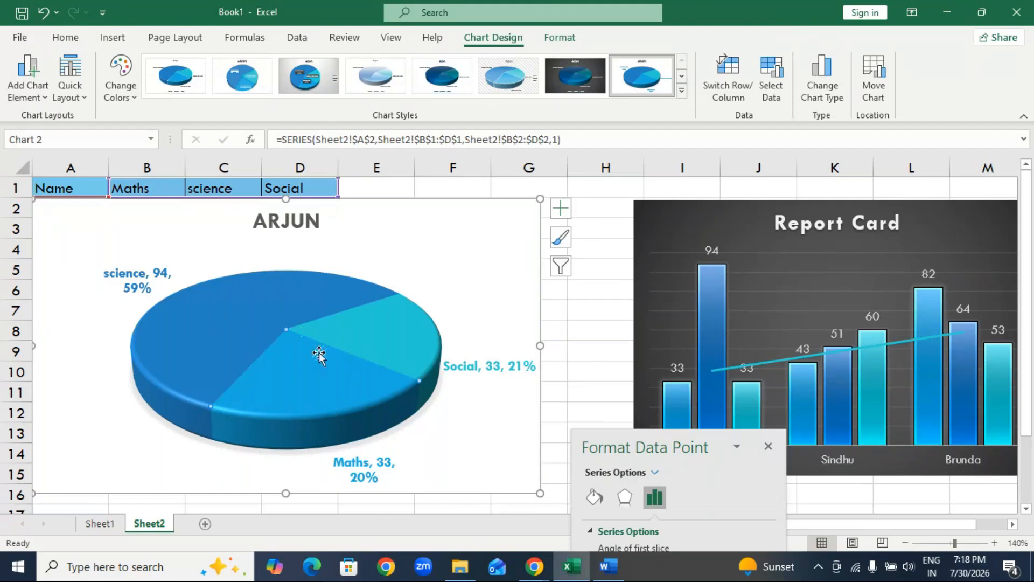
{"action": "left_click_drag", "start_coordinate": [319, 354], "coordinate": [392, 417]}
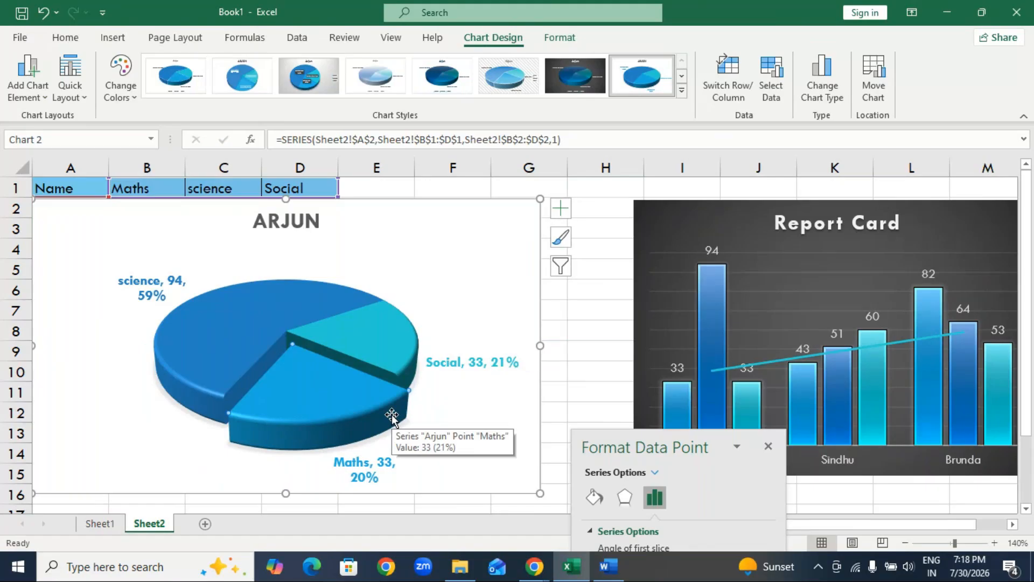
Give the Maths data label a picture or texture fill.
{"action": "right_click", "coordinate": [361, 414]}
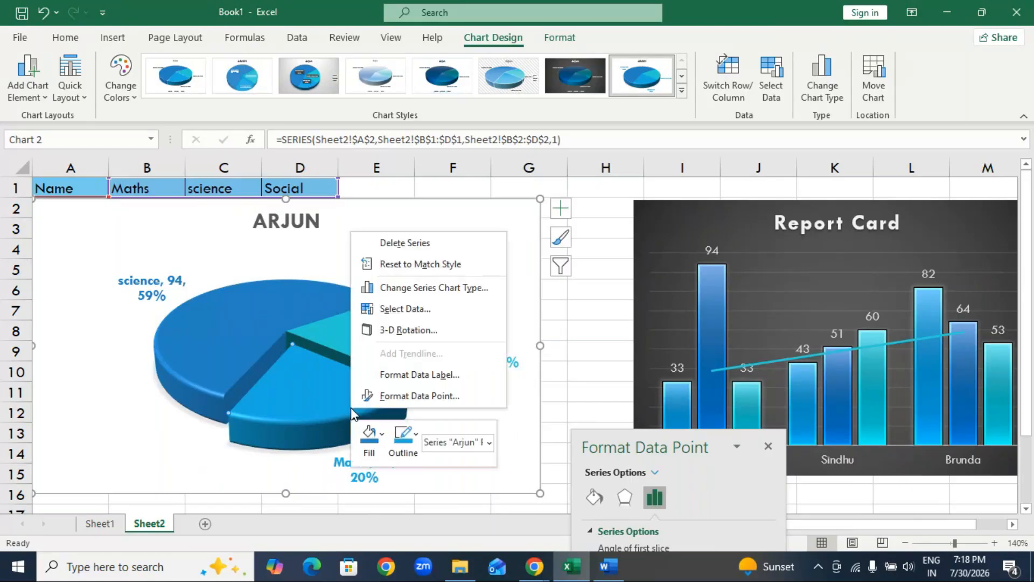
{"action": "left_click", "coordinate": [431, 374]}
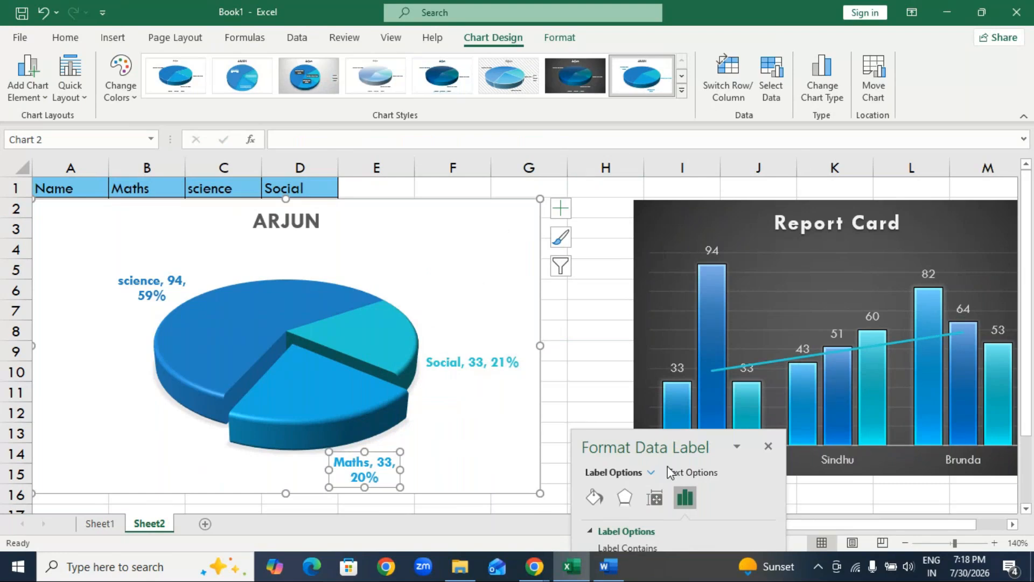
{"action": "mouse_move", "coordinate": [671, 447]}
{"action": "left_mouse_down"}
{"action": "mouse_move", "coordinate": [562, 104]}
{"action": "mouse_move", "coordinate": [730, 16]}
{"action": "left_mouse_up"}
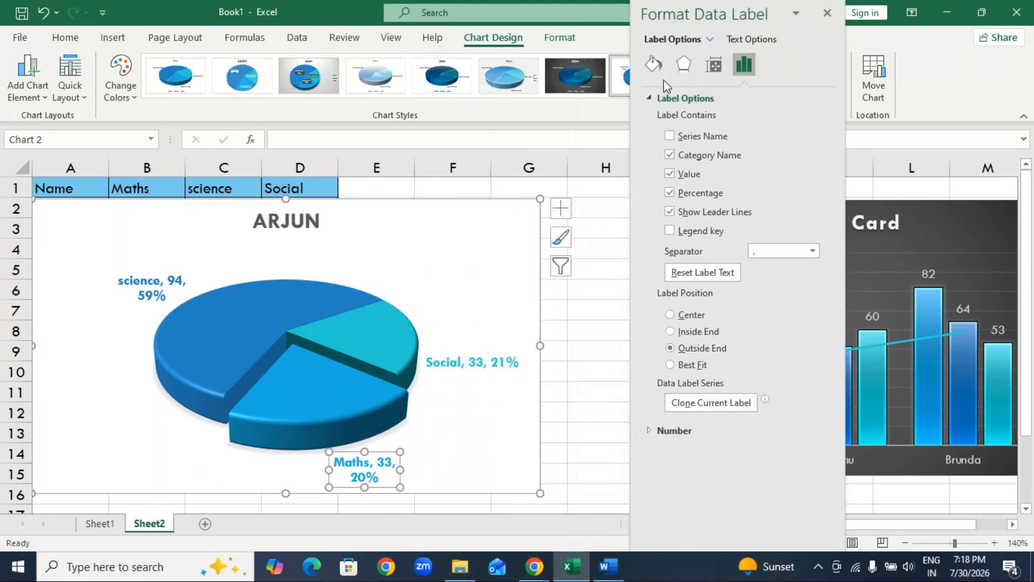
{"action": "left_click", "coordinate": [654, 65]}
{"action": "left_click", "coordinate": [649, 99]}
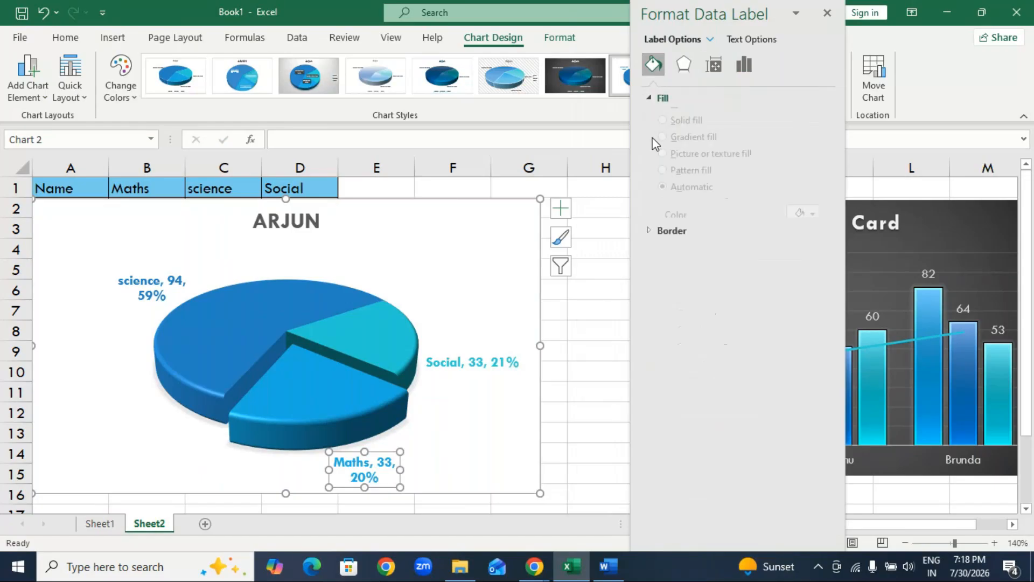
{"action": "left_click", "coordinate": [699, 172]}
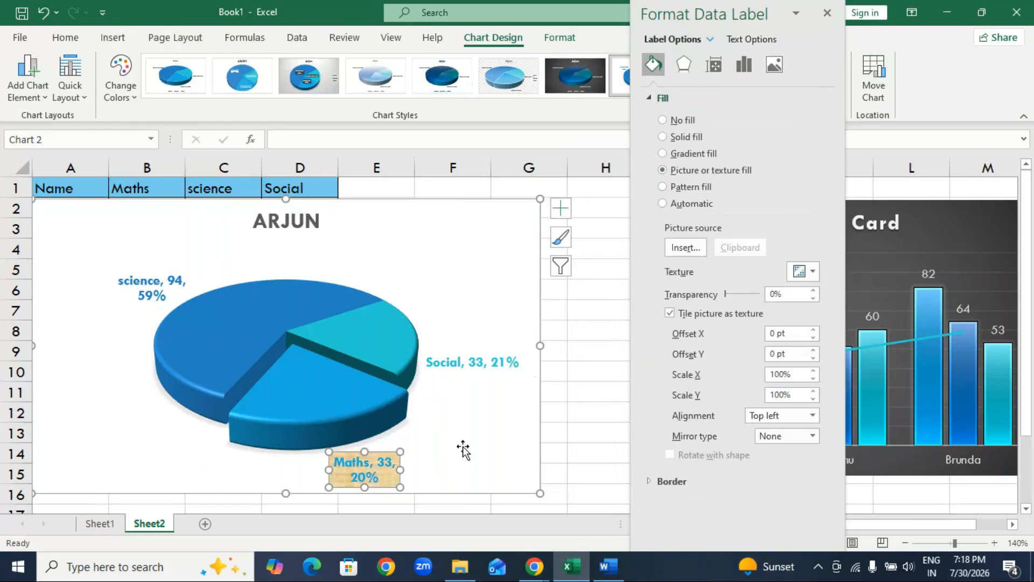
Try a gradient fill and several diagonal stripe pattern fills on the Maths slice.
{"action": "left_click", "coordinate": [339, 418]}
{"action": "left_click", "coordinate": [340, 419]}
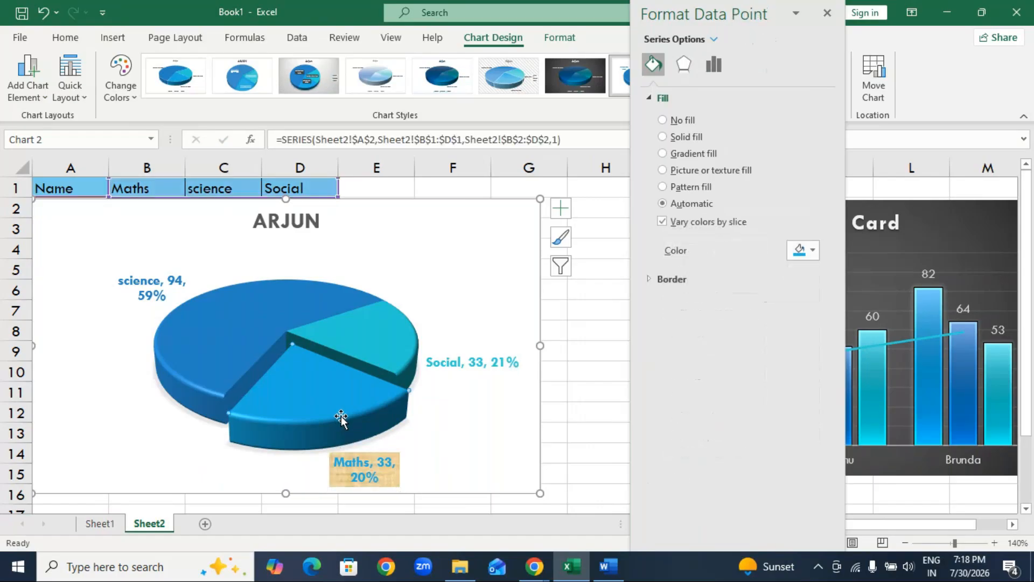
{"action": "left_click", "coordinate": [695, 154]}
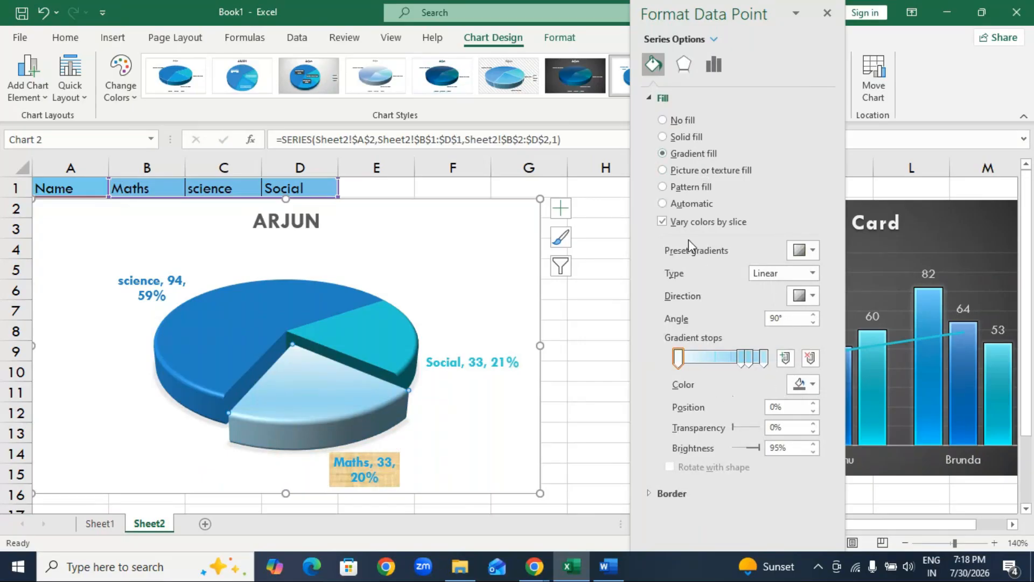
{"action": "left_click", "coordinate": [680, 187]}
{"action": "left_click", "coordinate": [810, 325]}
{"action": "left_click", "coordinate": [779, 305]}
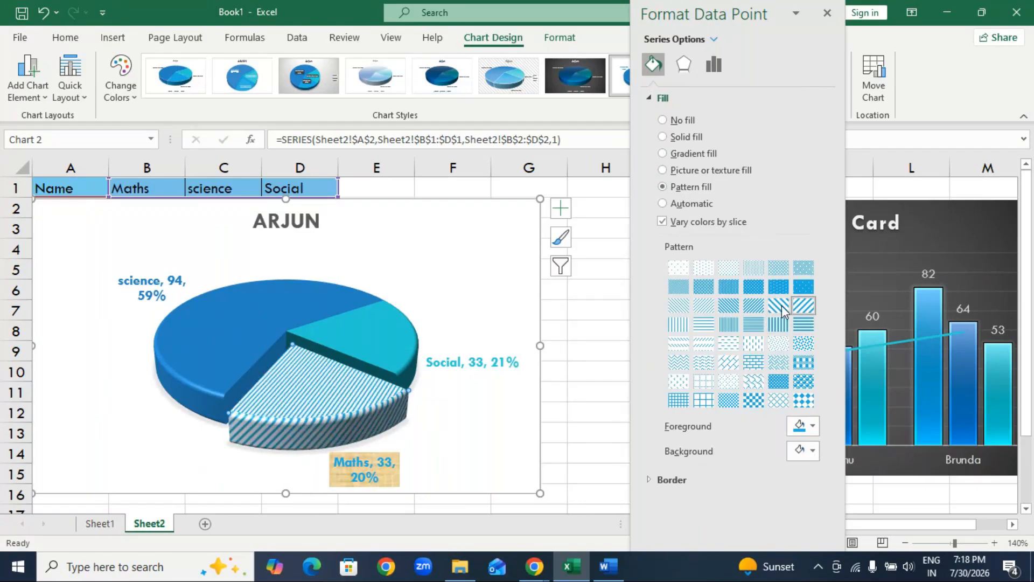
{"action": "left_click", "coordinate": [751, 306]}
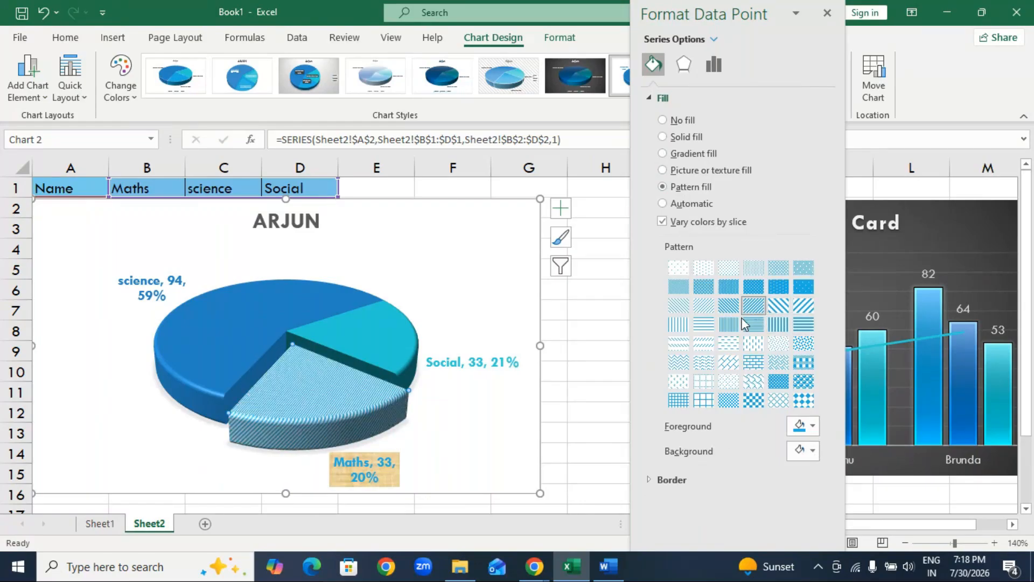
Try grid, checkerboard, dotted and dashed patterns on the Maths slice, ending with wide upward diagonal stripes.
{"action": "left_click", "coordinate": [678, 380]}
{"action": "left_click", "coordinate": [678, 399]}
{"action": "left_click", "coordinate": [754, 400]}
{"action": "left_click", "coordinate": [778, 381]}
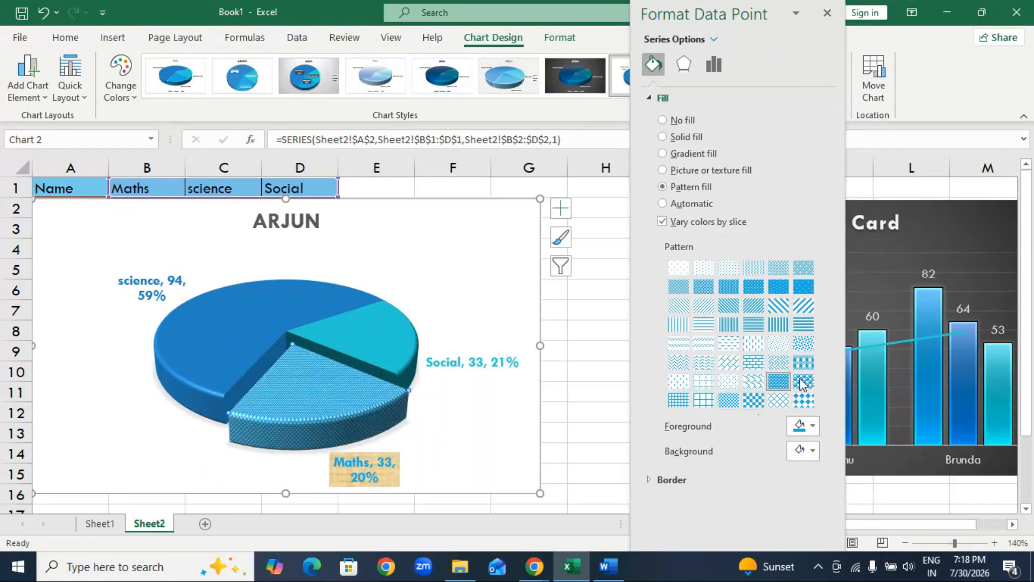
{"action": "left_click", "coordinate": [804, 362]}
{"action": "left_click", "coordinate": [755, 341]}
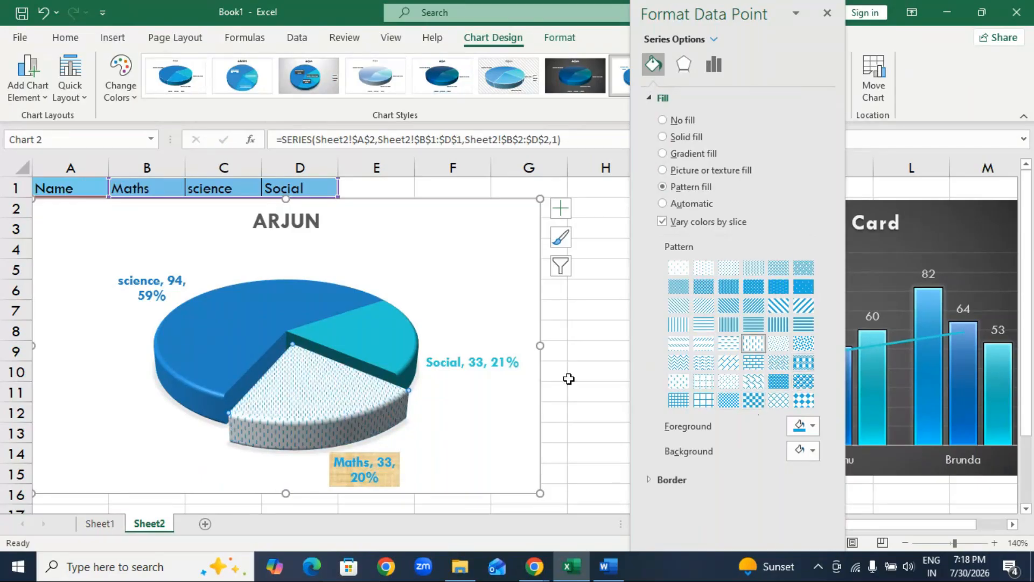
{"action": "left_click", "coordinate": [779, 305]}
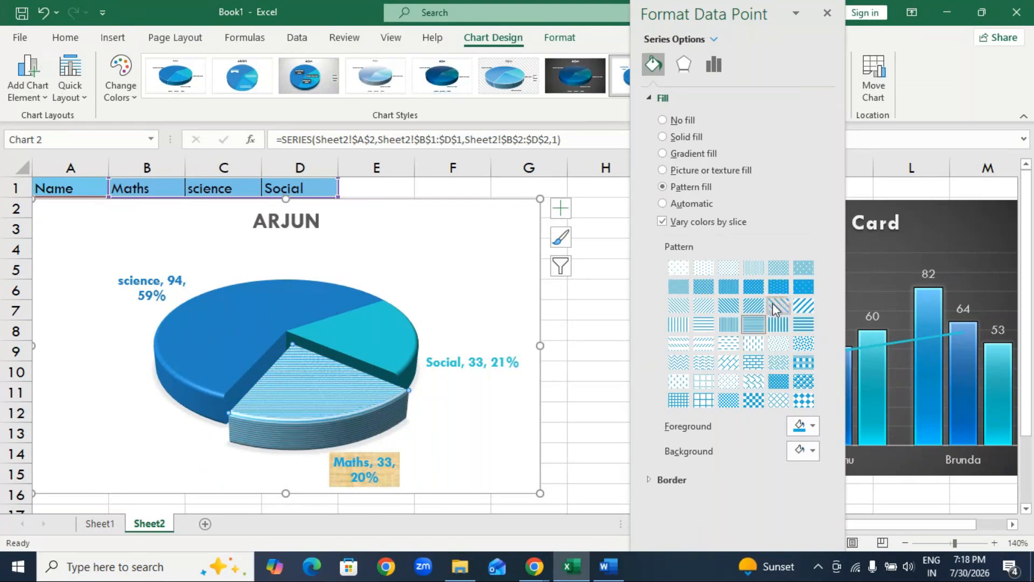
{"action": "left_click", "coordinate": [803, 305]}
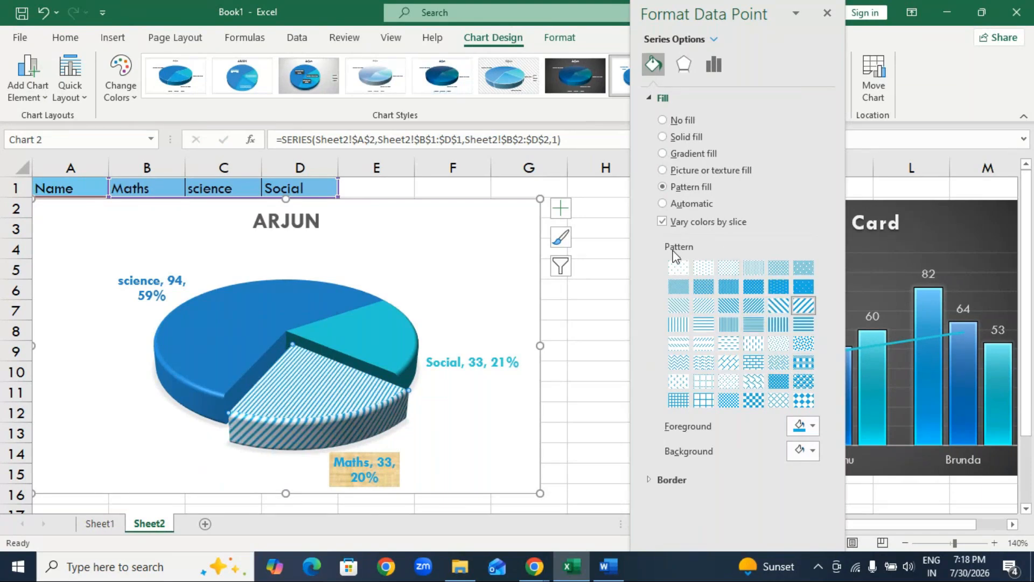
Switch the Maths slice to a picture or texture fill and look through the online Graduation pictures without inserting one.
{"action": "left_click", "coordinate": [686, 172]}
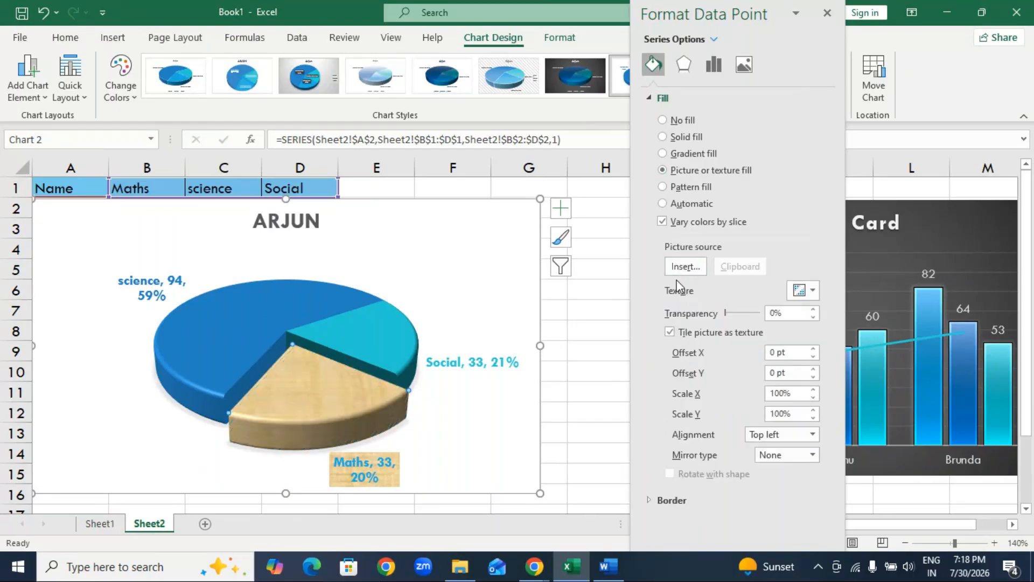
{"action": "left_click", "coordinate": [694, 267]}
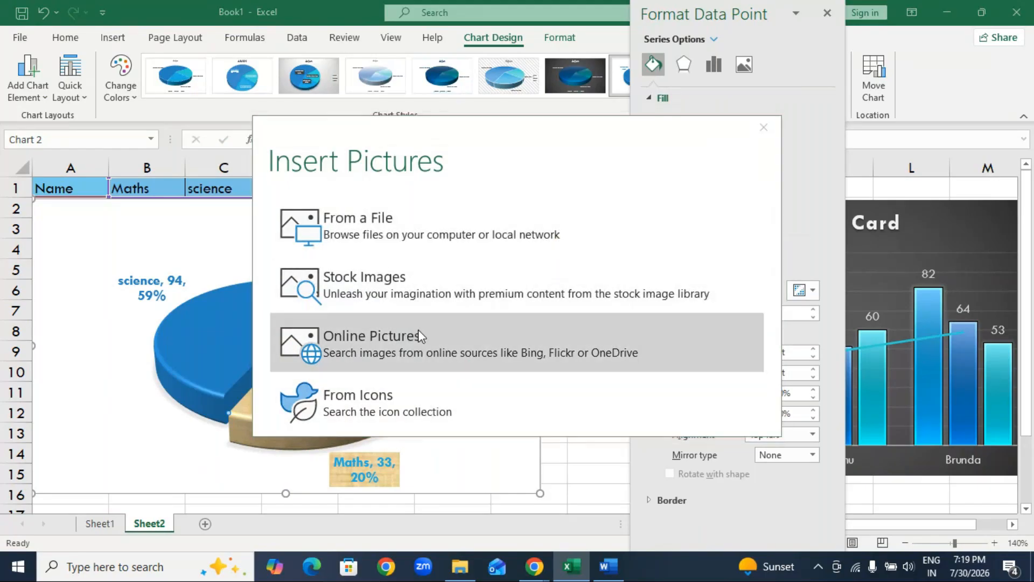
{"action": "left_click", "coordinate": [415, 336]}
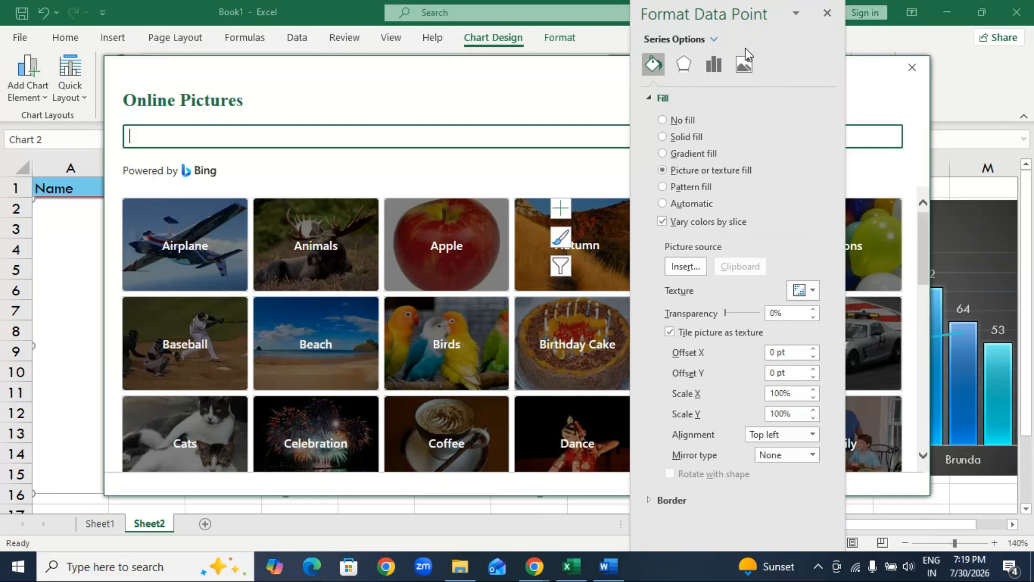
{"action": "left_click", "coordinate": [380, 119]}
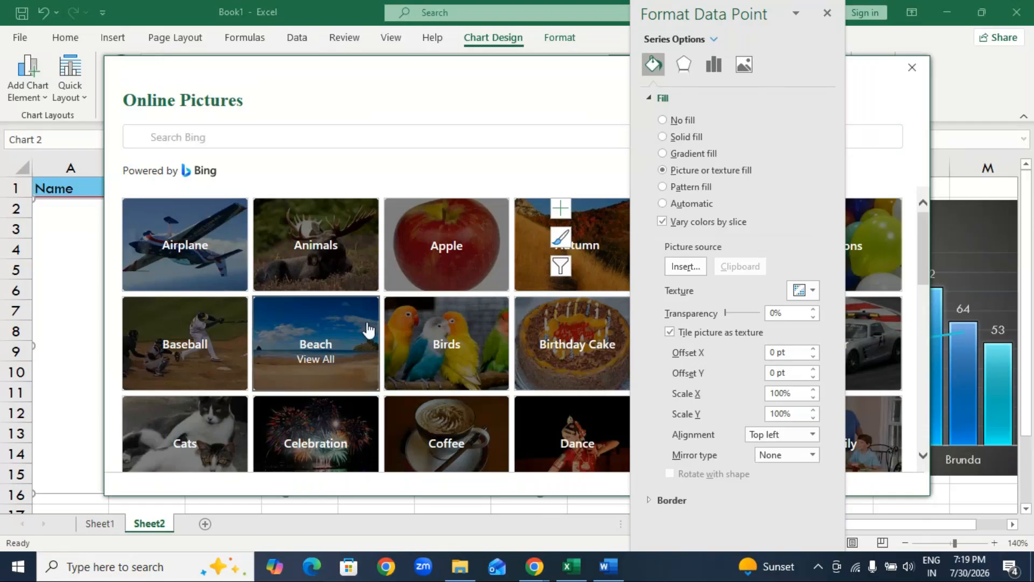
{"action": "scroll", "coordinate": [359, 381], "scroll_direction": "down", "scroll_amount": 2}
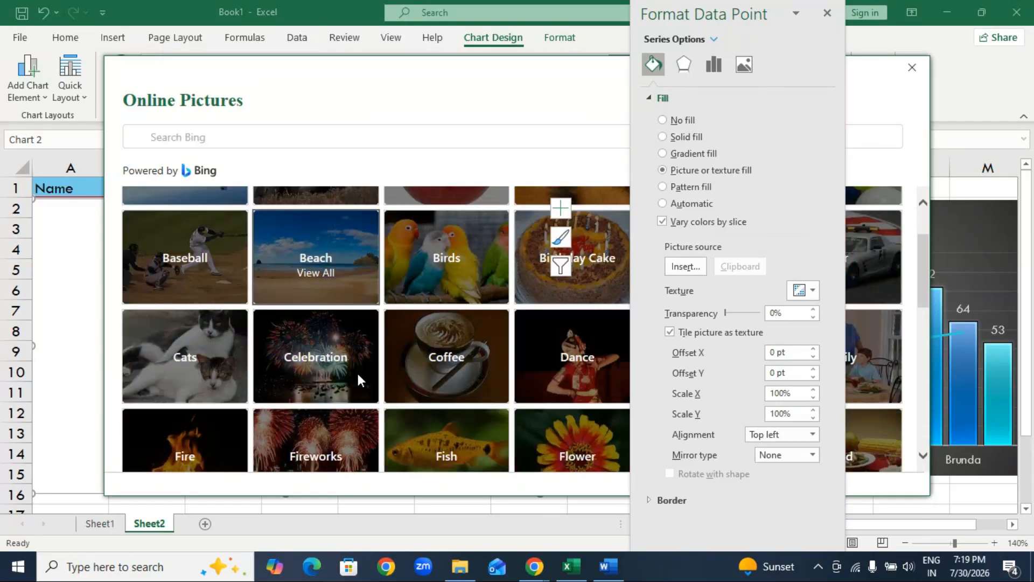
{"action": "scroll", "coordinate": [358, 377], "scroll_direction": "down", "scroll_amount": 4}
{"action": "left_click", "coordinate": [312, 272]}
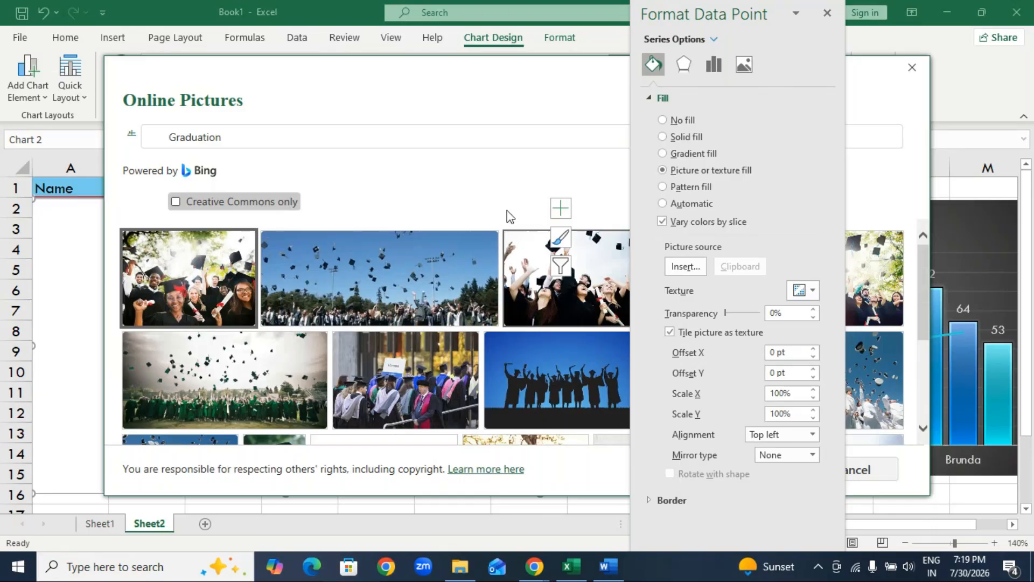
{"action": "scroll", "coordinate": [353, 341], "scroll_direction": "down", "scroll_amount": 4}
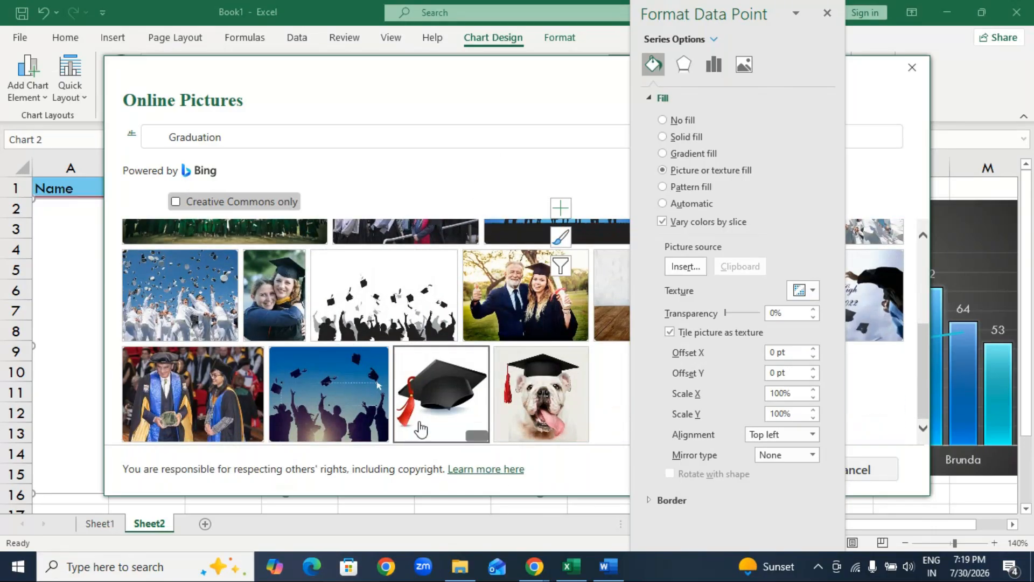
{"action": "scroll", "coordinate": [422, 429], "scroll_direction": "up", "scroll_amount": 4}
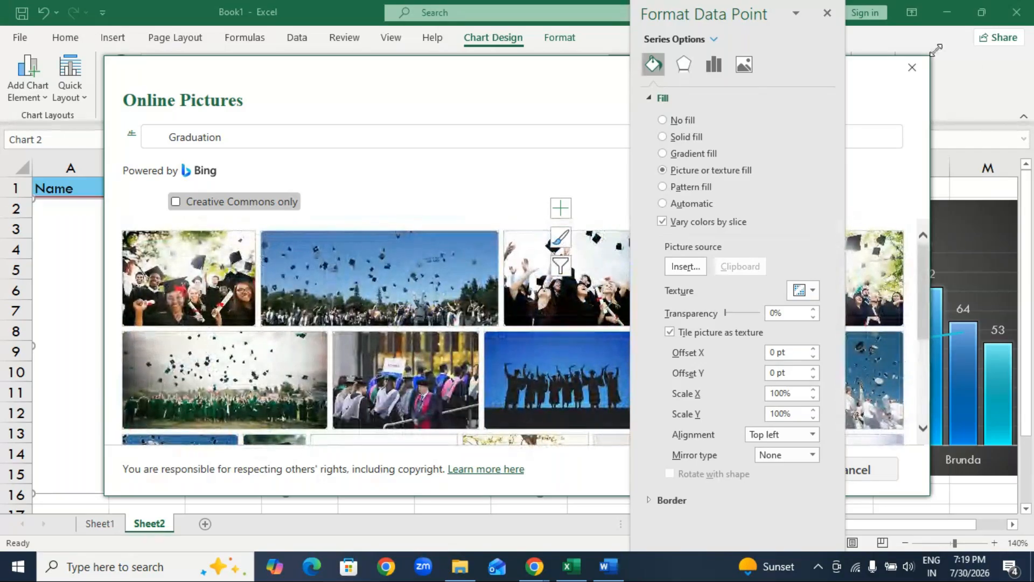
{"action": "left_click", "coordinate": [912, 69]}
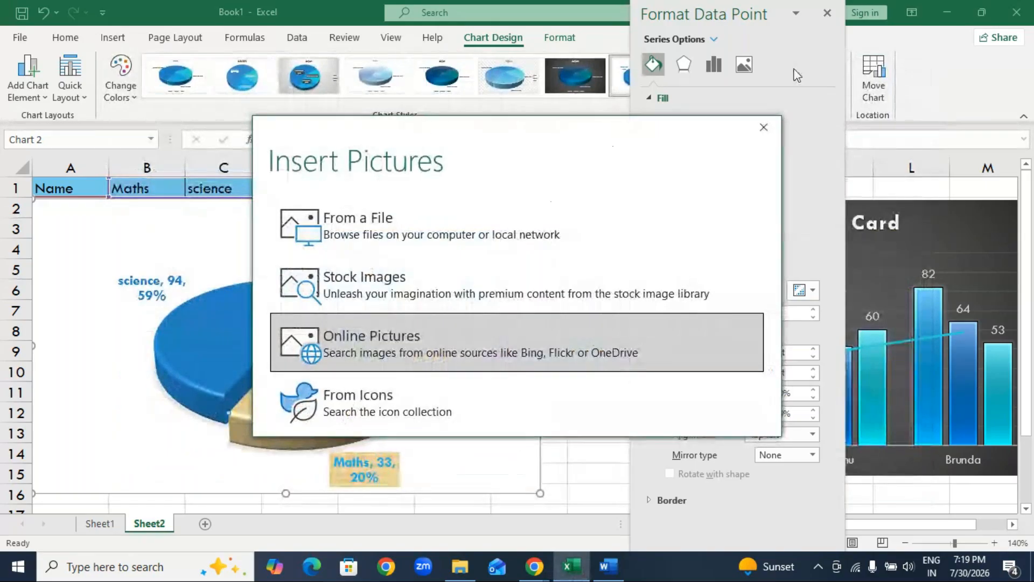
{"action": "left_click", "coordinate": [763, 127]}
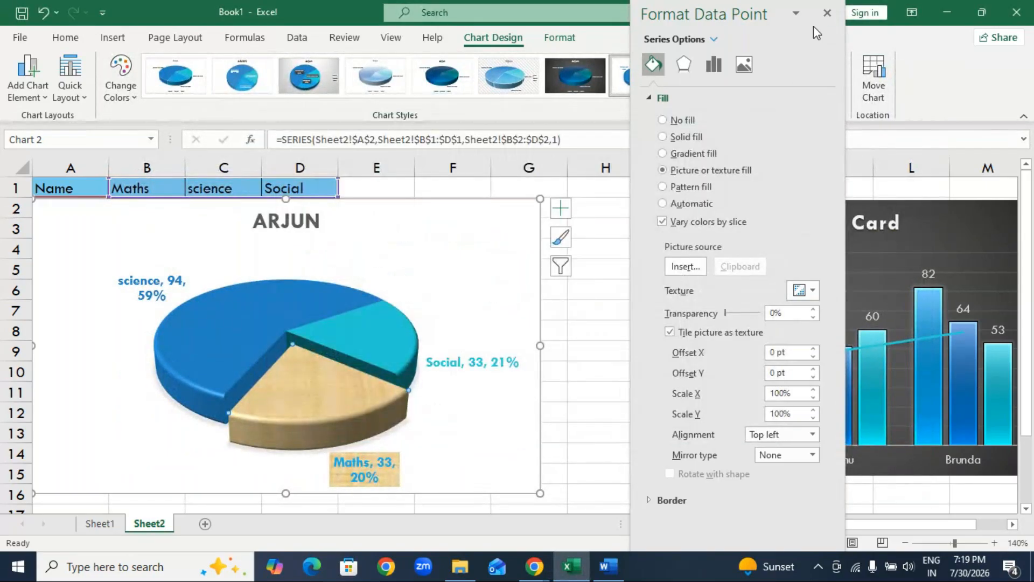
{"action": "left_click", "coordinate": [827, 13]}
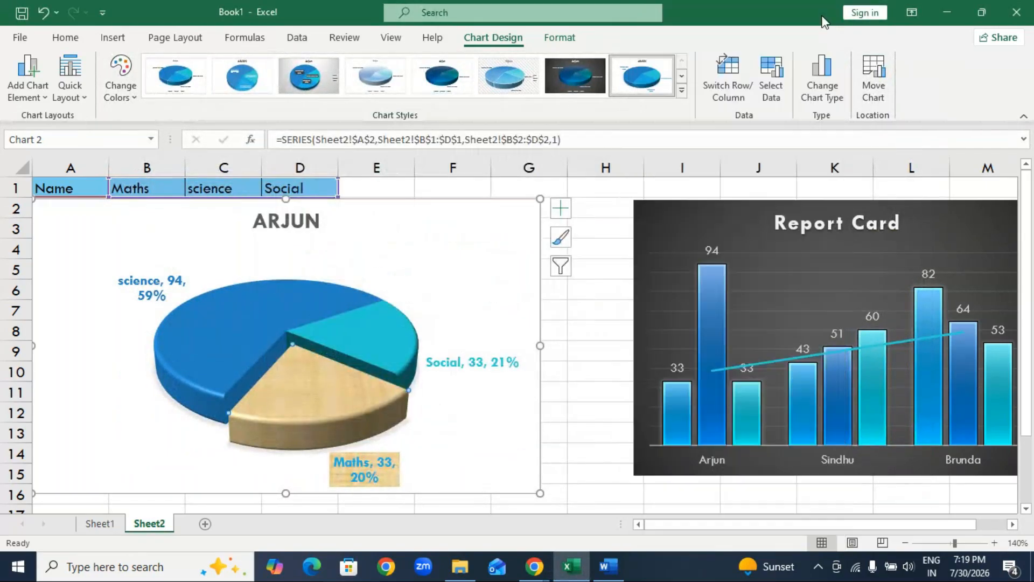
Open the online picture search for the fill of the Maths data label.
{"action": "right_click", "coordinate": [360, 404]}
{"action": "left_click", "coordinate": [433, 371]}
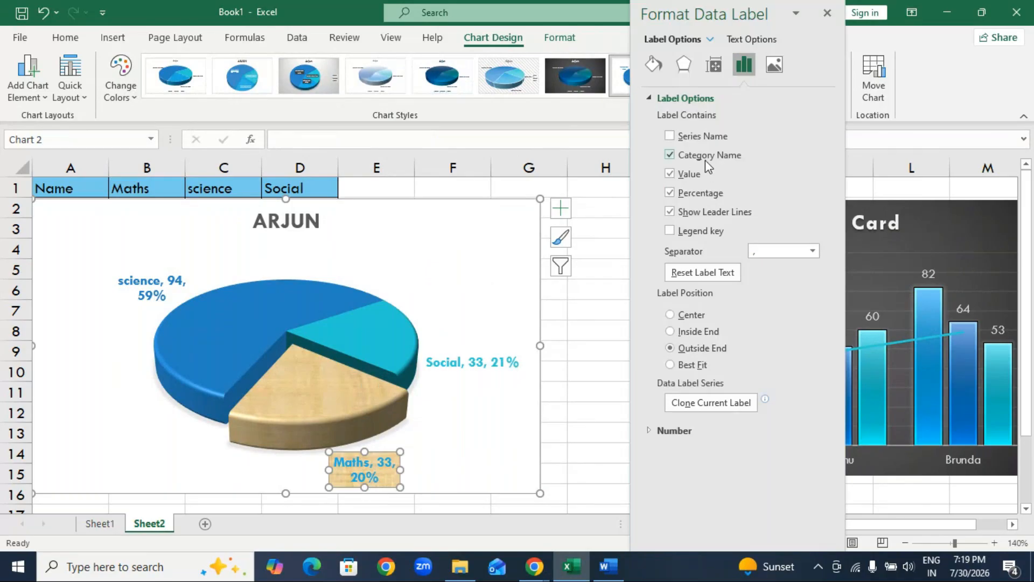
{"action": "left_click", "coordinate": [655, 65]}
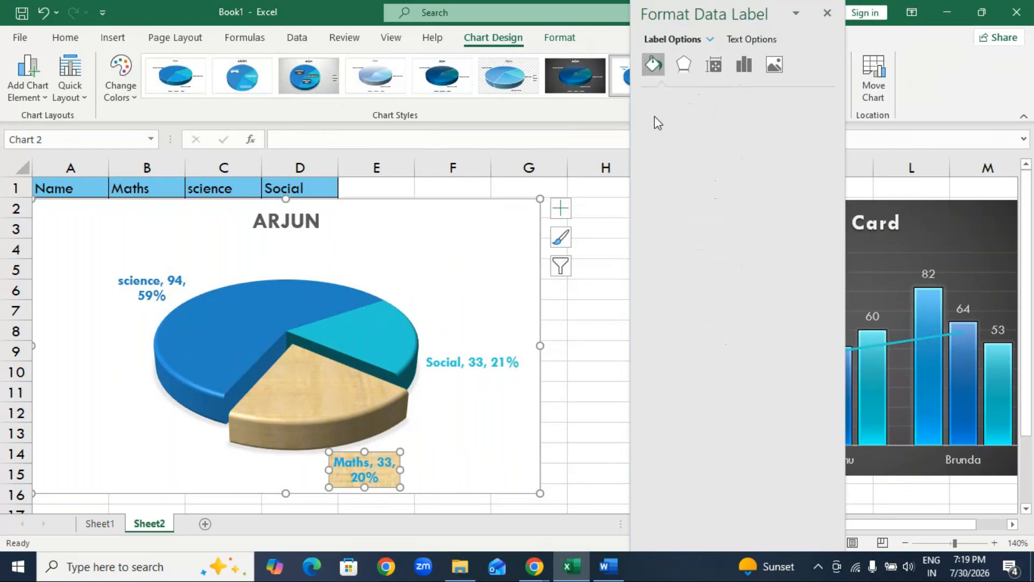
{"action": "left_click", "coordinate": [660, 98]}
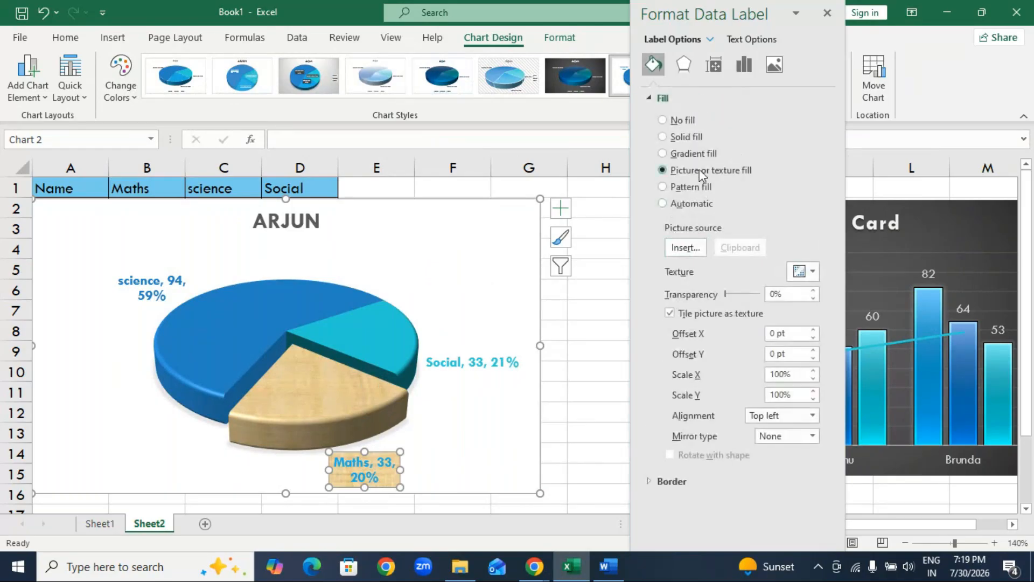
{"action": "left_click", "coordinate": [683, 248]}
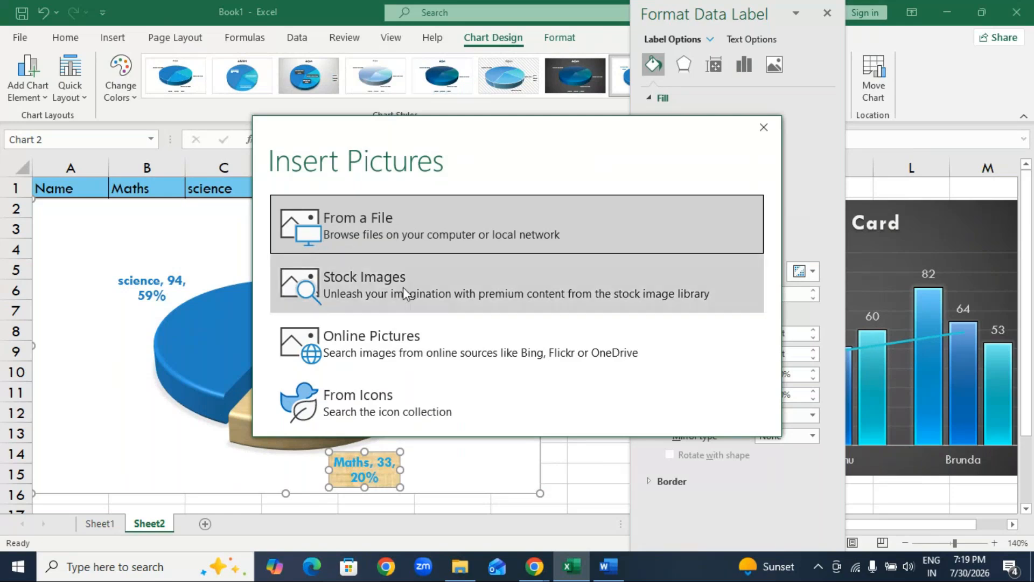
{"action": "left_click", "coordinate": [395, 352]}
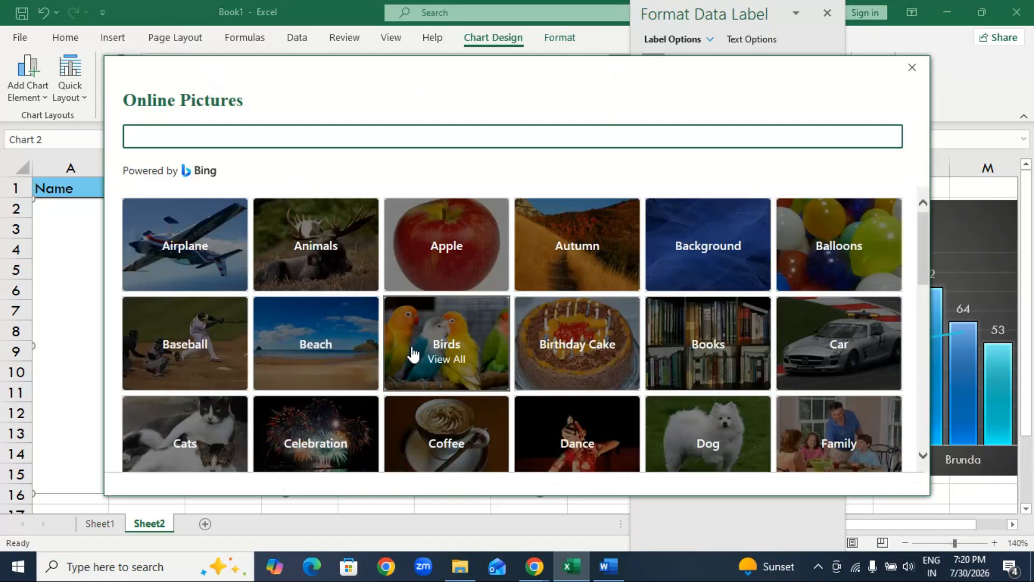
Browse the online picture categories for a picture that suits the Maths data label.
{"action": "scroll", "coordinate": [782, 403], "scroll_direction": "down", "scroll_amount": 3}
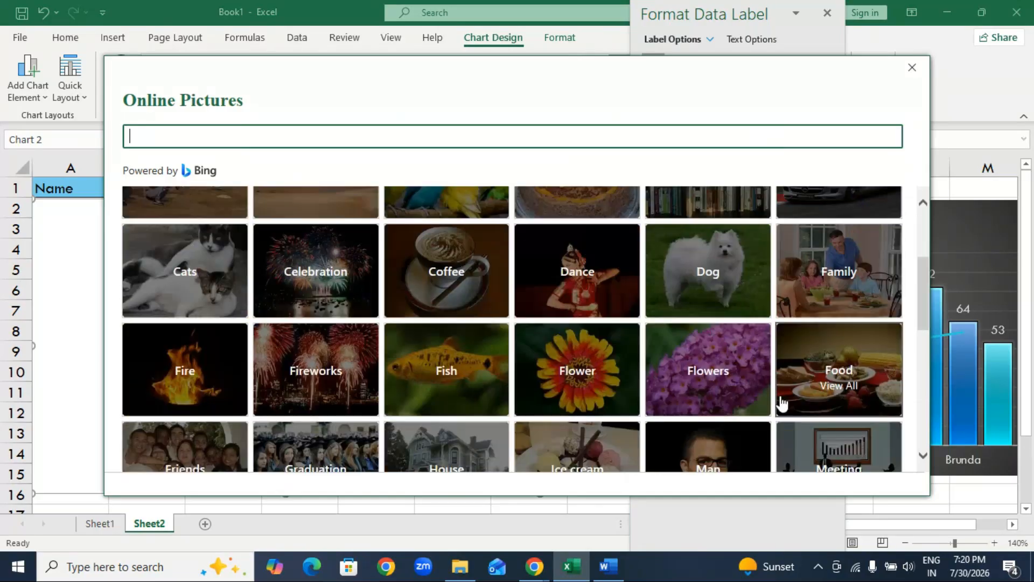
{"action": "scroll", "coordinate": [782, 403], "scroll_direction": "down", "scroll_amount": 5}
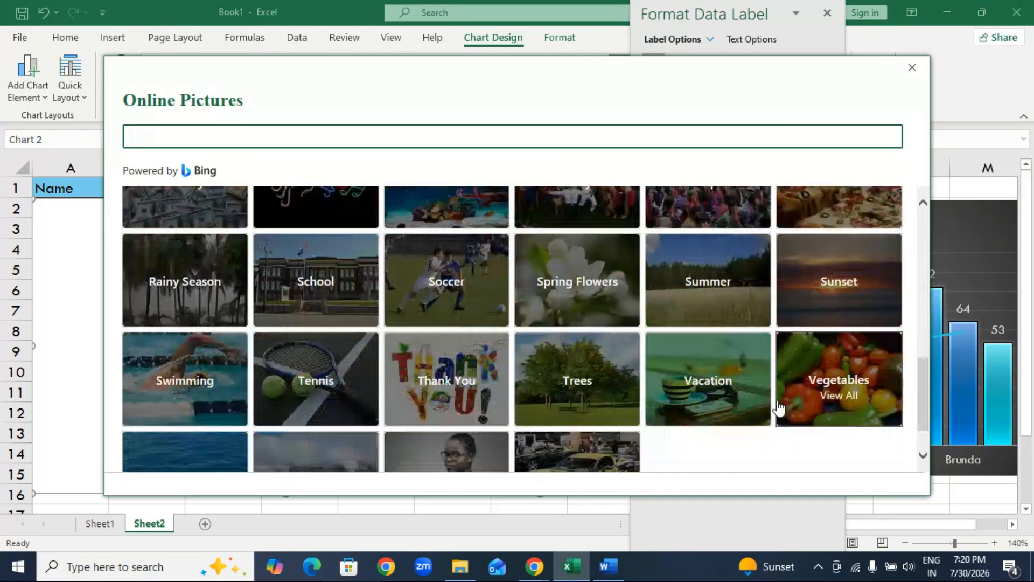
{"action": "scroll", "coordinate": [779, 405], "scroll_direction": "down", "scroll_amount": 1}
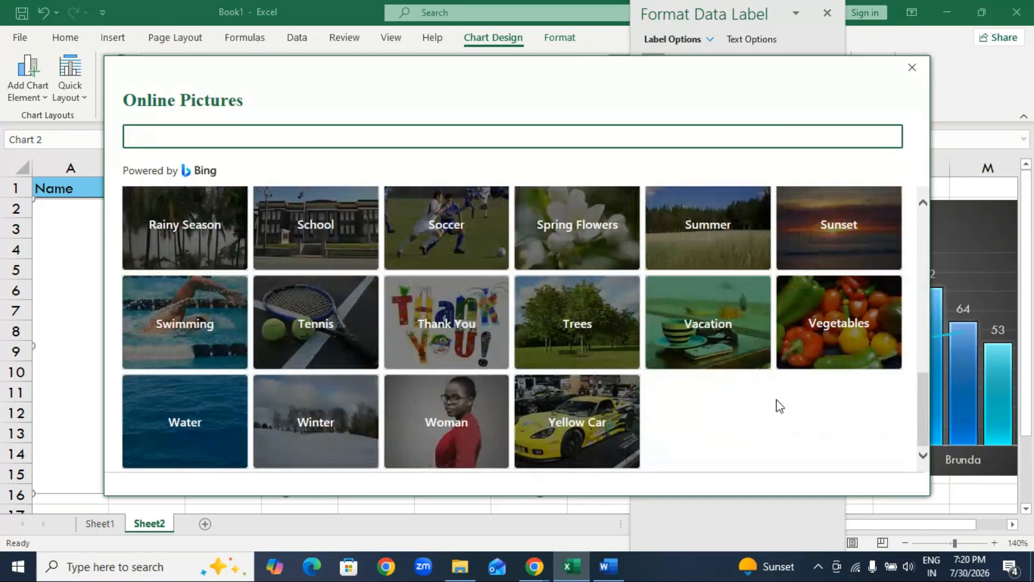
{"action": "scroll", "coordinate": [777, 402], "scroll_direction": "up", "scroll_amount": 3}
{"action": "scroll", "coordinate": [776, 402], "scroll_direction": "up", "scroll_amount": 2}
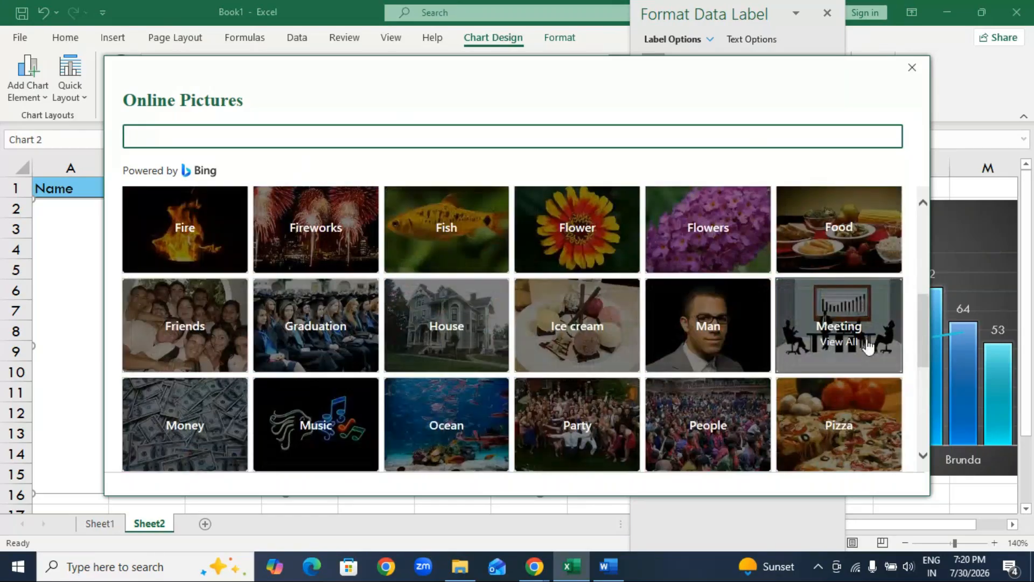
{"action": "scroll", "coordinate": [515, 398], "scroll_direction": "up", "scroll_amount": 1}
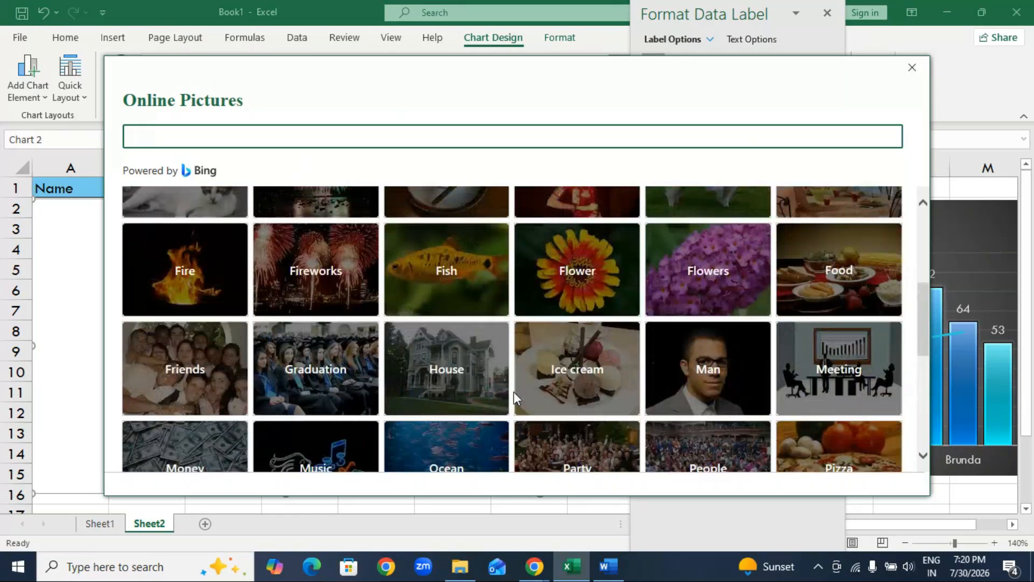
{"action": "scroll", "coordinate": [531, 372], "scroll_direction": "up", "scroll_amount": 4}
{"action": "scroll", "coordinate": [540, 377], "scroll_direction": "up", "scroll_amount": 2}
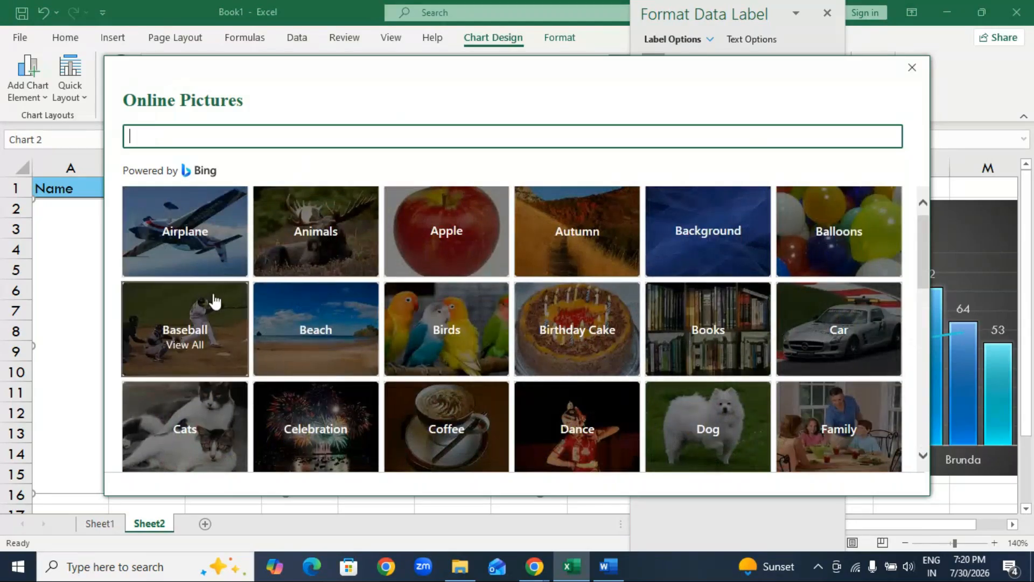
{"action": "scroll", "coordinate": [213, 300], "scroll_direction": "up", "scroll_amount": 1}
{"action": "scroll", "coordinate": [214, 295], "scroll_direction": "down", "scroll_amount": 3}
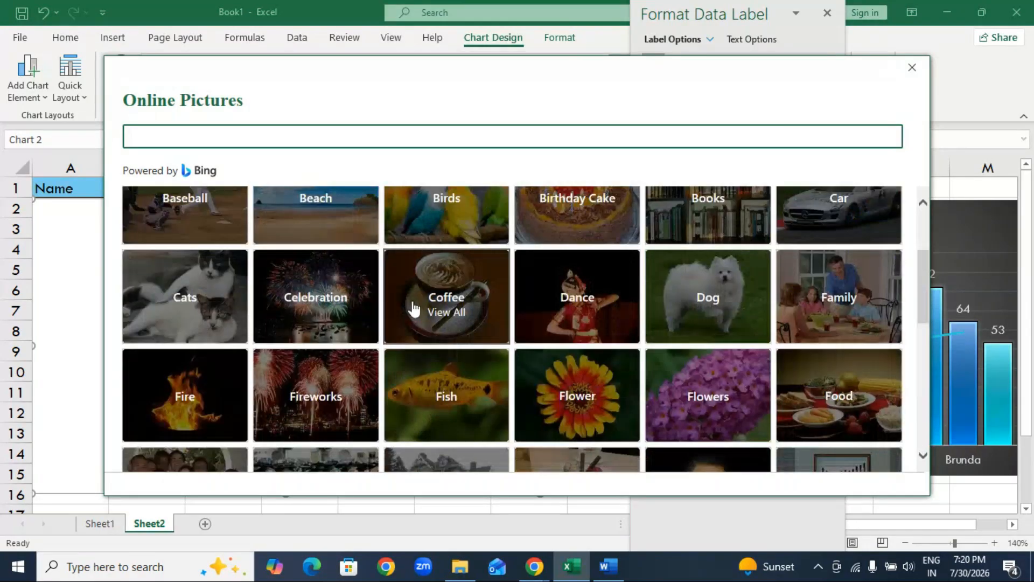
{"action": "scroll", "coordinate": [413, 306], "scroll_direction": "down", "scroll_amount": 5}
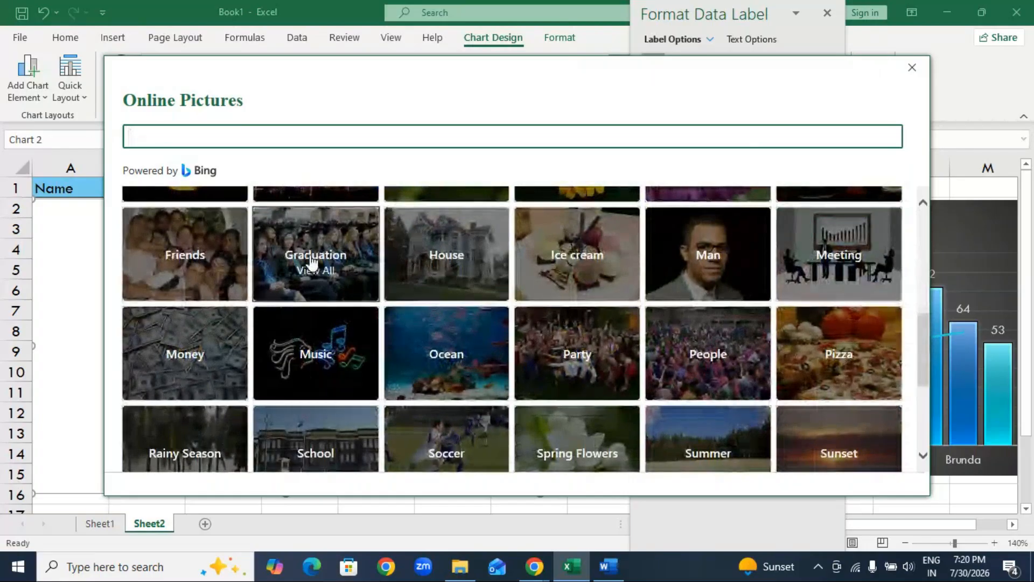
{"action": "scroll", "coordinate": [330, 281], "scroll_direction": "down", "scroll_amount": 1}
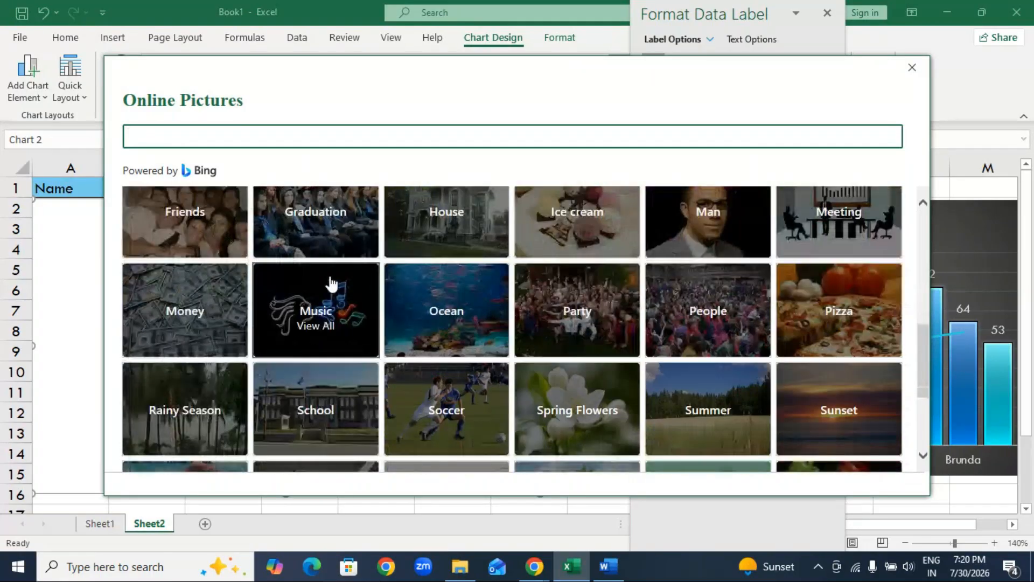
{"action": "scroll", "coordinate": [331, 283], "scroll_direction": "down", "scroll_amount": 4}
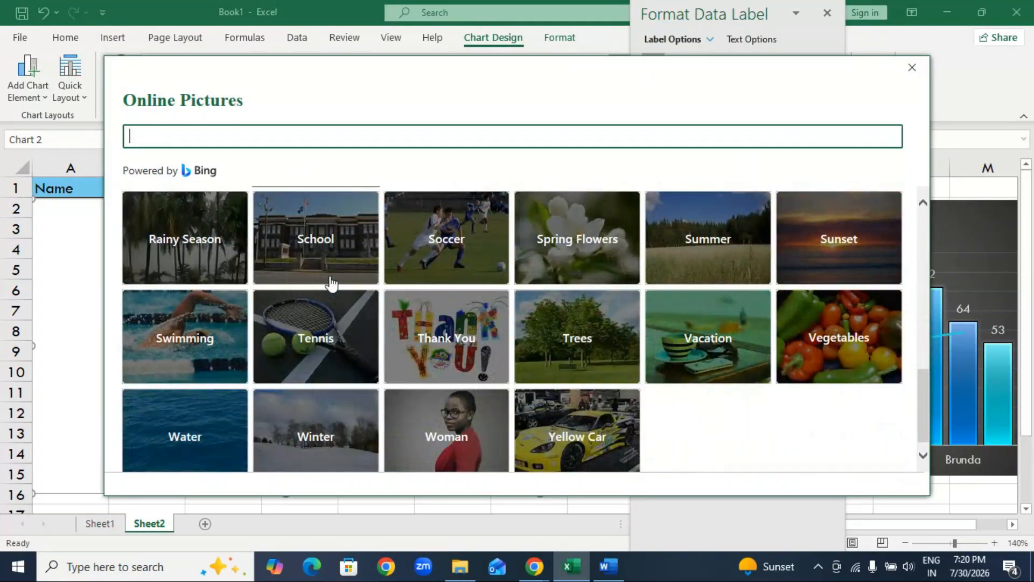
{"action": "scroll", "coordinate": [331, 281], "scroll_direction": "down", "scroll_amount": 1}
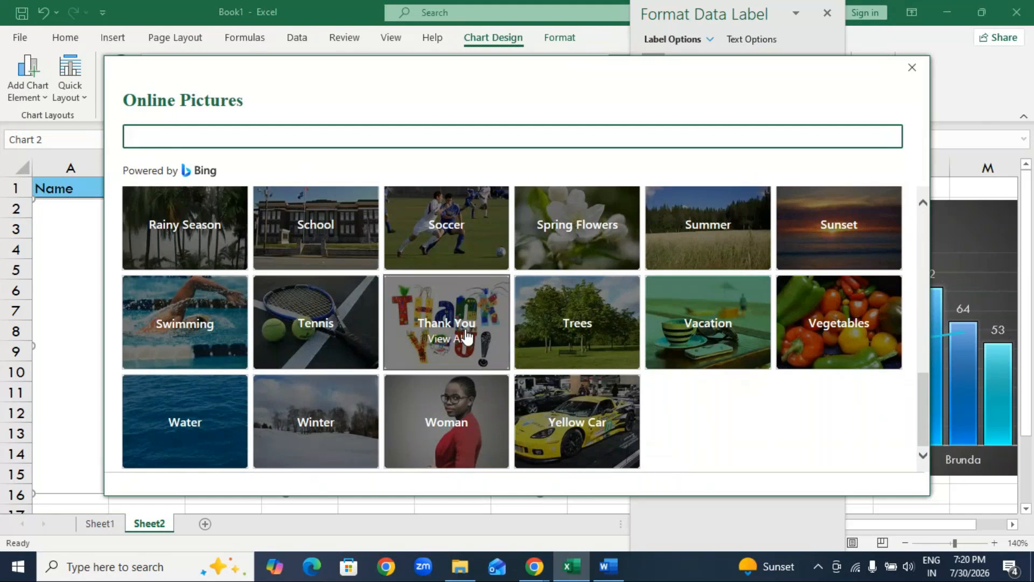
{"action": "scroll", "coordinate": [451, 339], "scroll_direction": "up", "scroll_amount": 2}
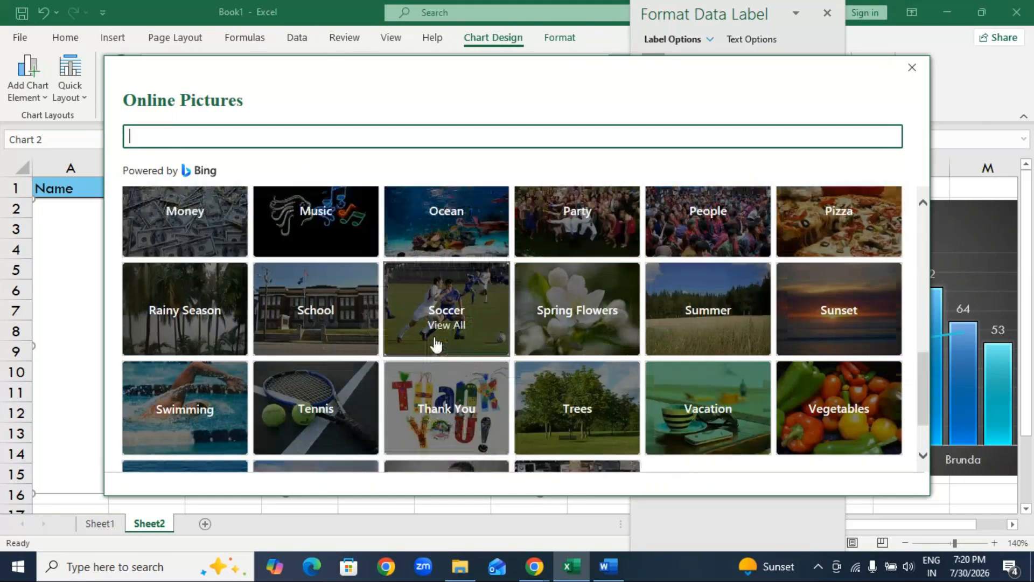
{"action": "scroll", "coordinate": [352, 307], "scroll_direction": "up", "scroll_amount": 2}
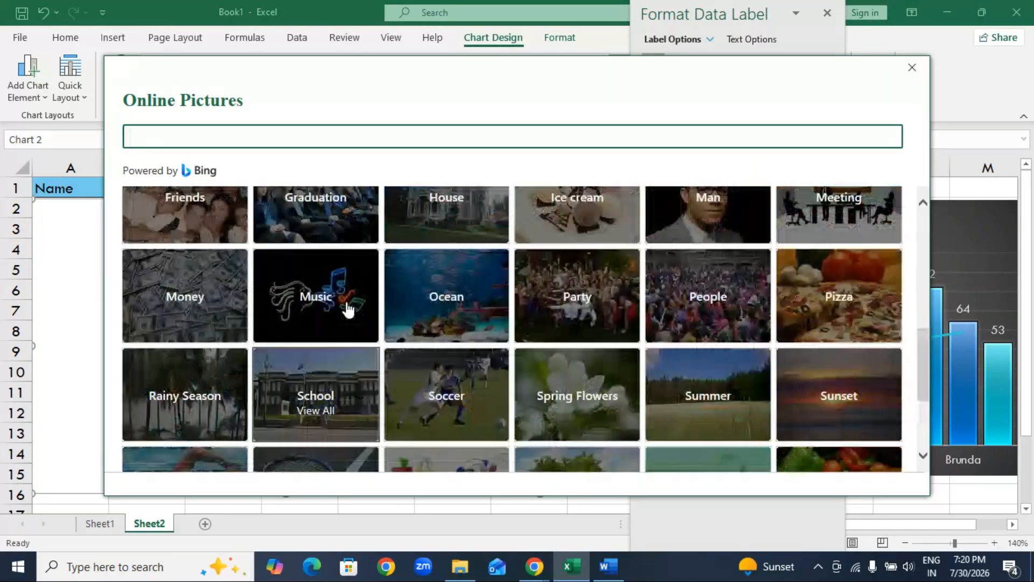
{"action": "scroll", "coordinate": [346, 312], "scroll_direction": "up", "scroll_amount": 2}
Try filling the Maths data label with the Graduation picture of a black cap on blue rays.
{"action": "left_click", "coordinate": [346, 299]}
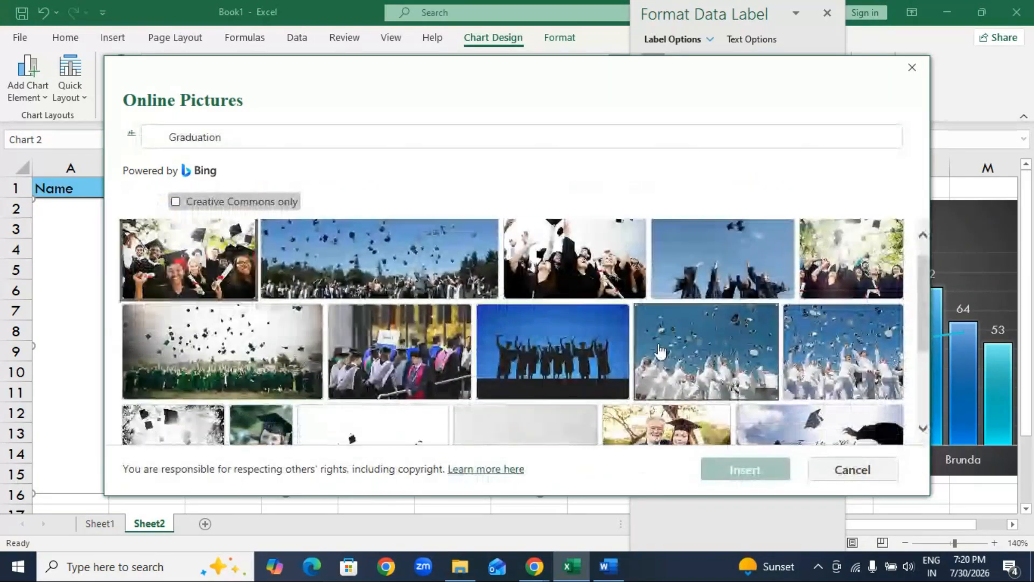
{"action": "scroll", "coordinate": [662, 353], "scroll_direction": "down", "scroll_amount": 2}
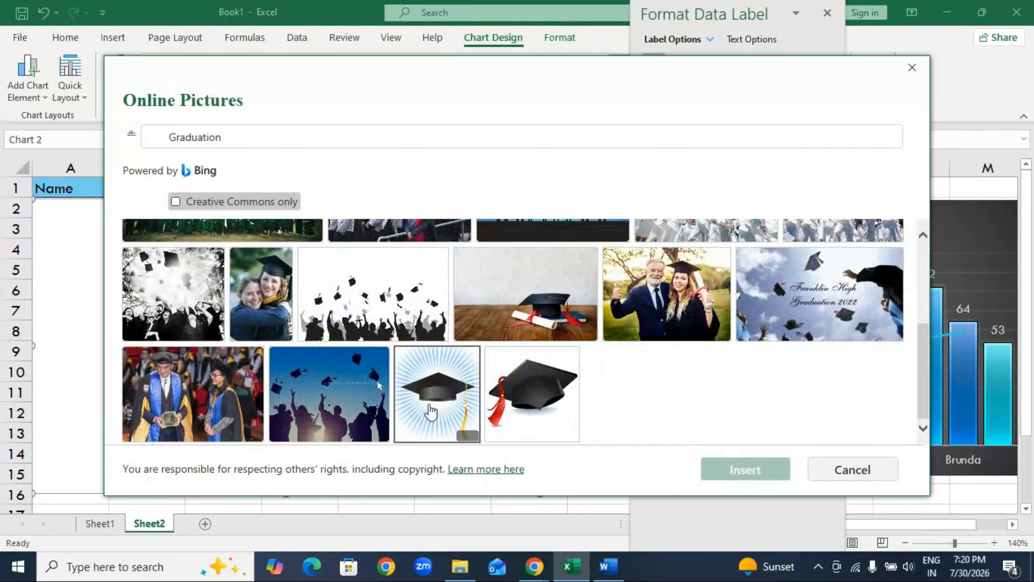
{"action": "left_click", "coordinate": [463, 370]}
{"action": "left_click", "coordinate": [735, 471]}
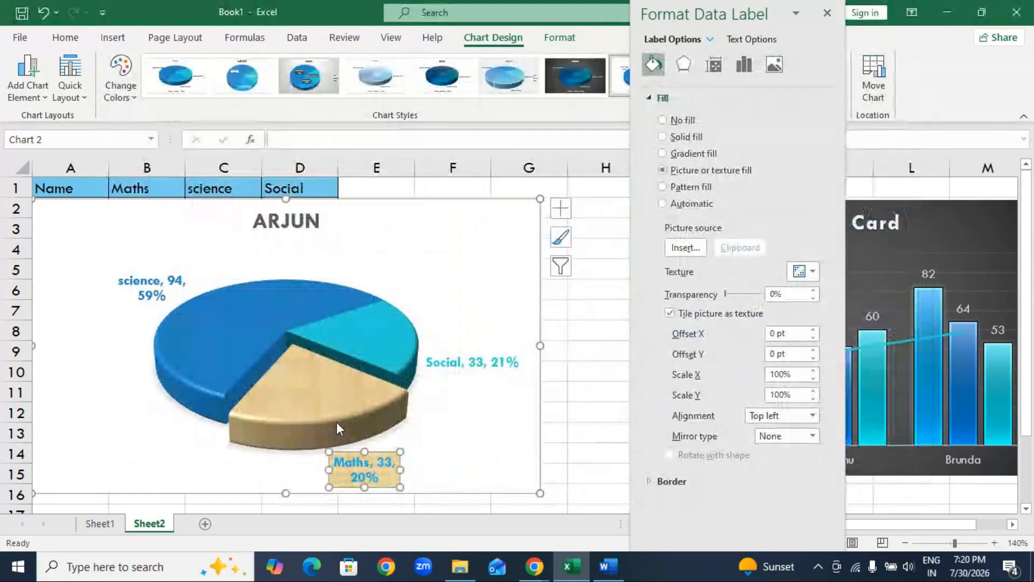
{"action": "left_click", "coordinate": [441, 434]}
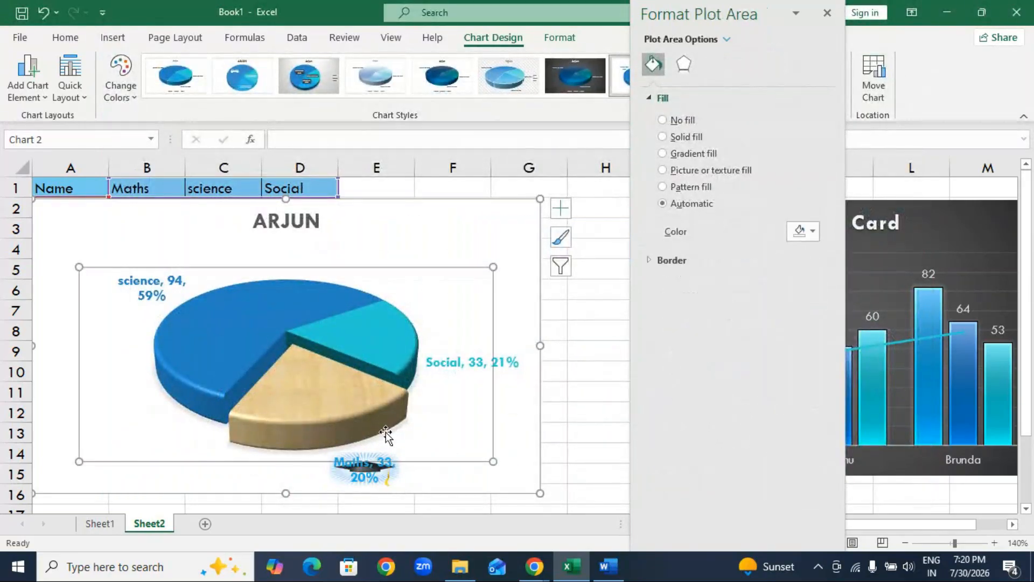
{"action": "left_click", "coordinate": [572, 426]}
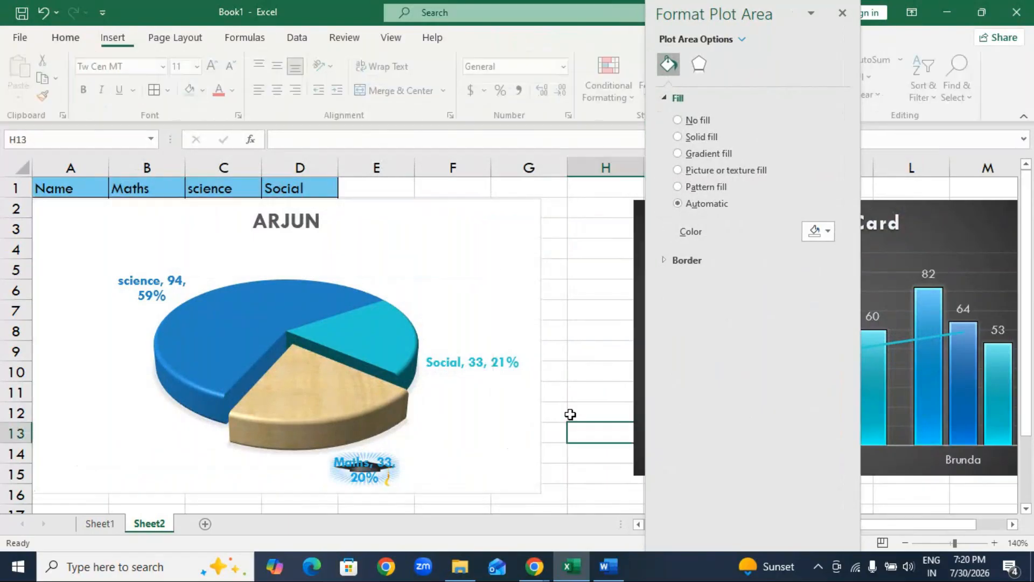
{"action": "left_click", "coordinate": [488, 474]}
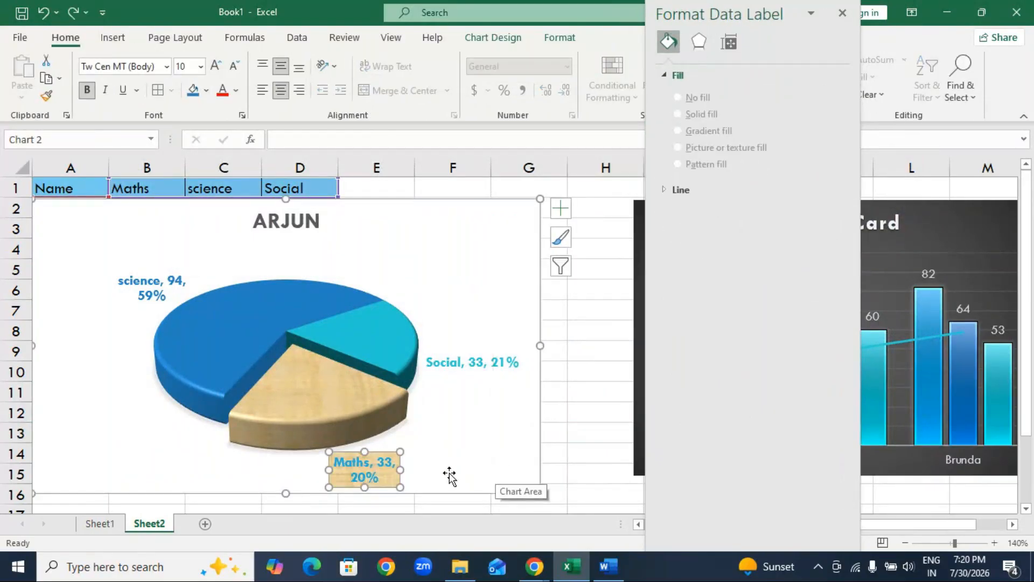
Undo the last fill change and set the pie's Maths slice to a picture or texture fill.
{"action": "key", "text": "ctrl+z"}
{"action": "left_click", "coordinate": [339, 408]}
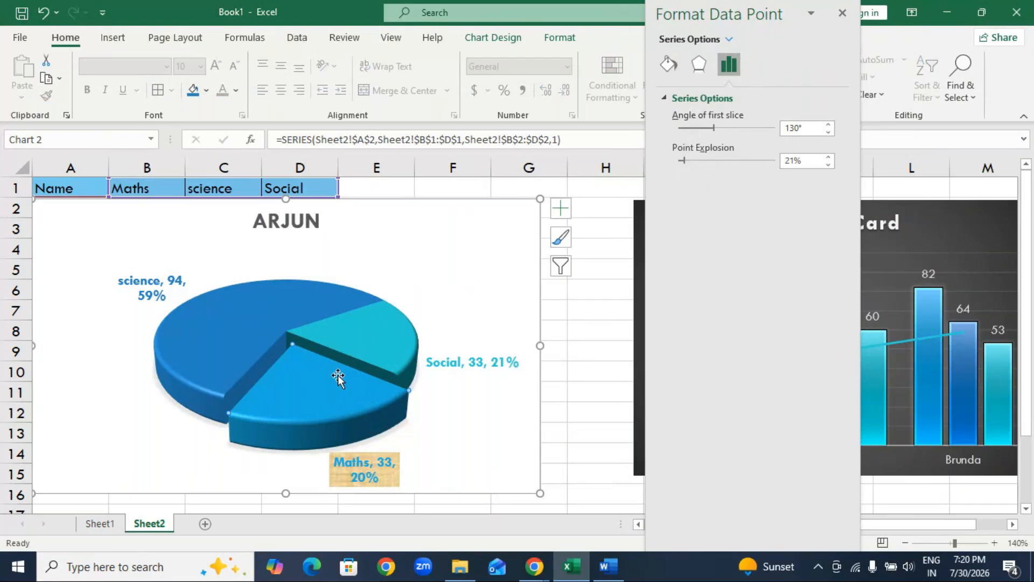
{"action": "left_click", "coordinate": [666, 66]}
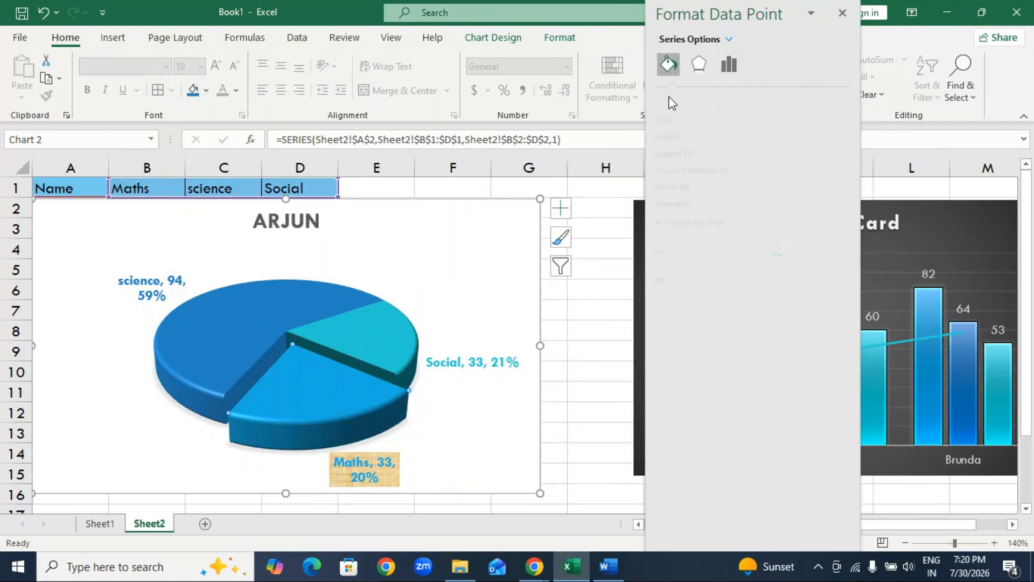
{"action": "left_click", "coordinate": [709, 171]}
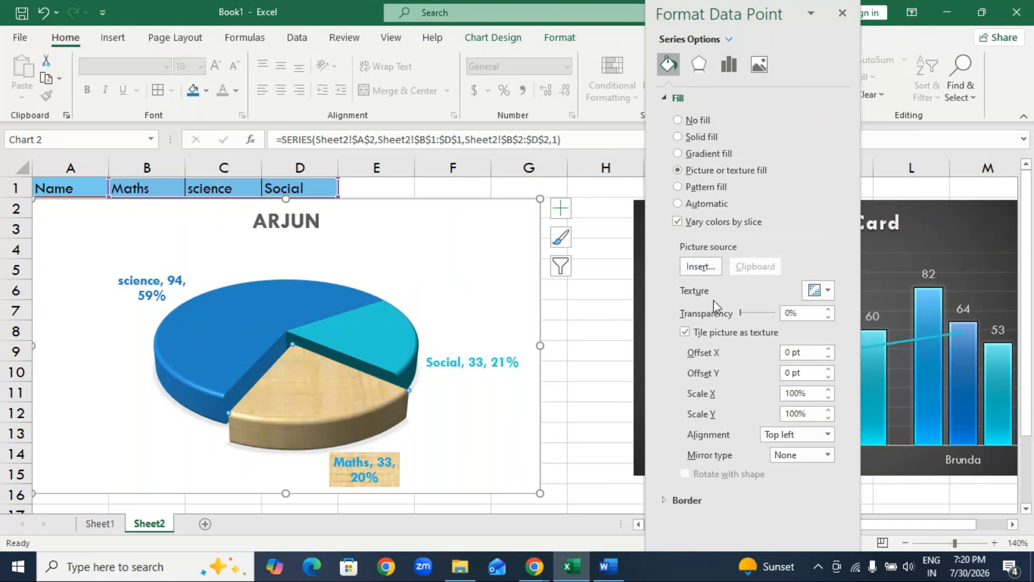
Look through the online Books pictures for the Maths slice's fill and close them without inserting one.
{"action": "left_click", "coordinate": [699, 266]}
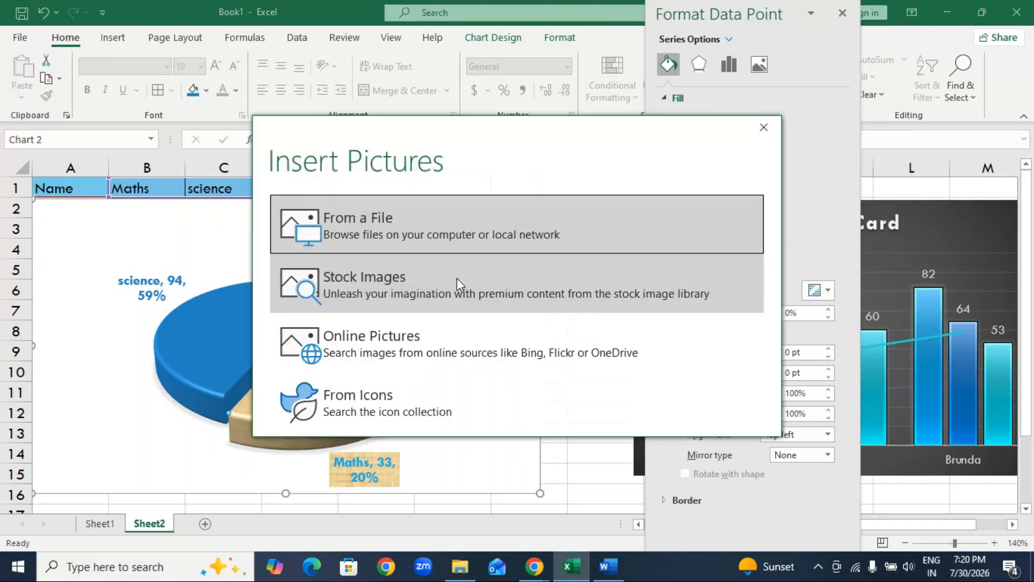
{"action": "left_click", "coordinate": [409, 339]}
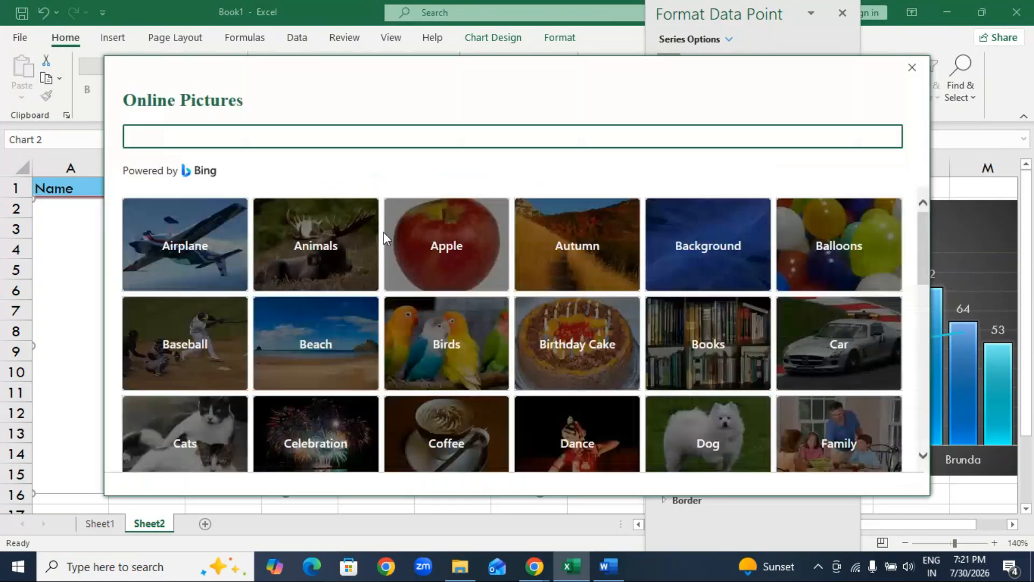
{"action": "scroll", "coordinate": [421, 237], "scroll_direction": "down", "scroll_amount": 2}
{"action": "left_click", "coordinate": [708, 264]}
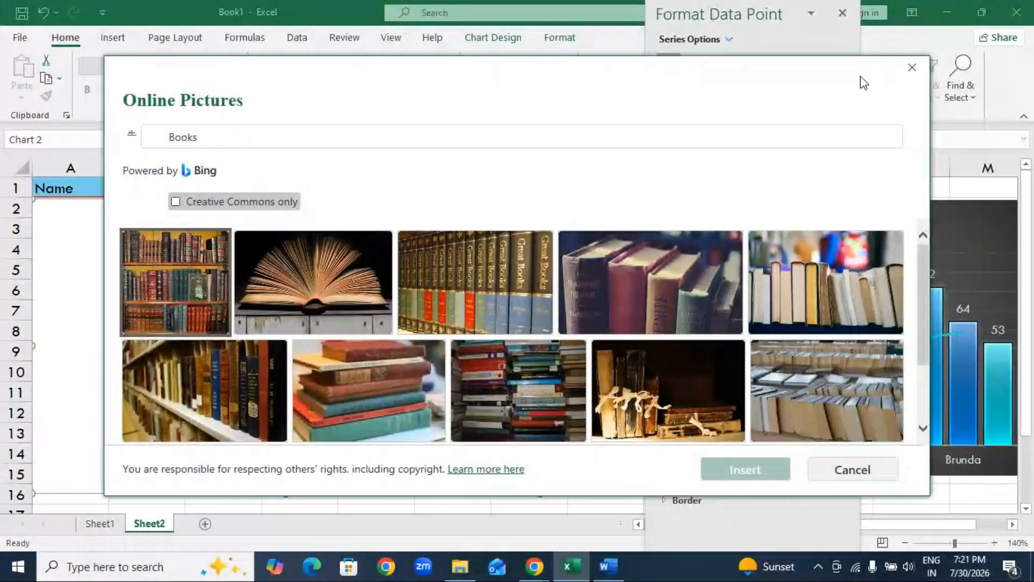
{"action": "left_click", "coordinate": [912, 68]}
Open the stock image library as the picture source for the Maths slice's fill.
{"action": "left_click", "coordinate": [445, 290]}
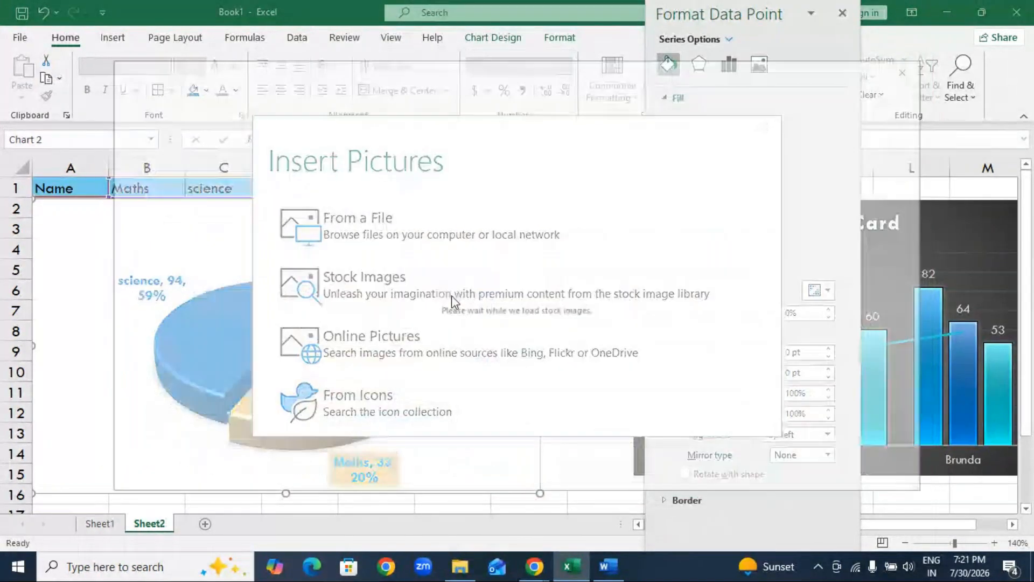
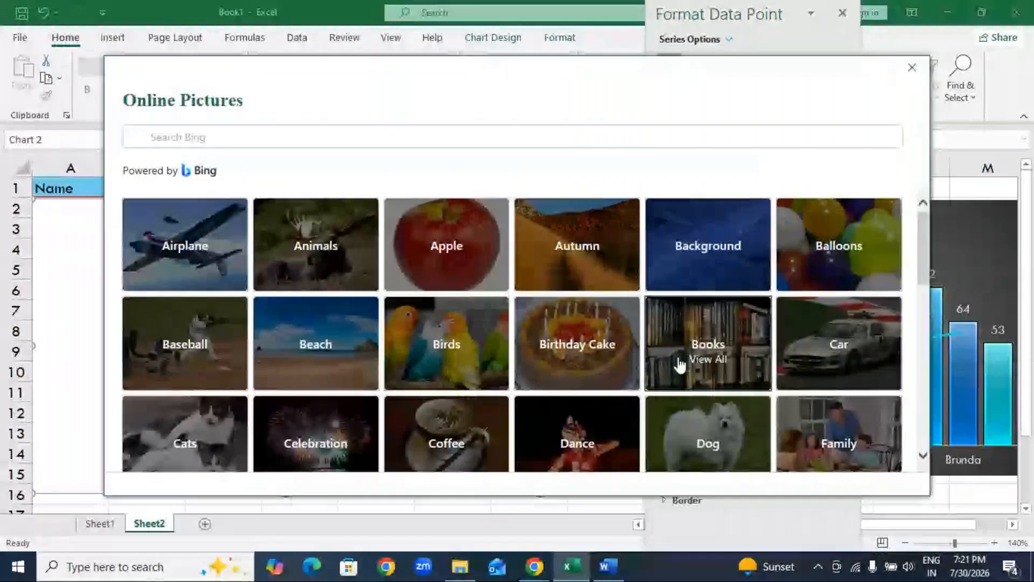
Fill the pie's Maths slice with a picture from the online Books category and make the fill partly transparent.
{"action": "left_click", "coordinate": [680, 365]}
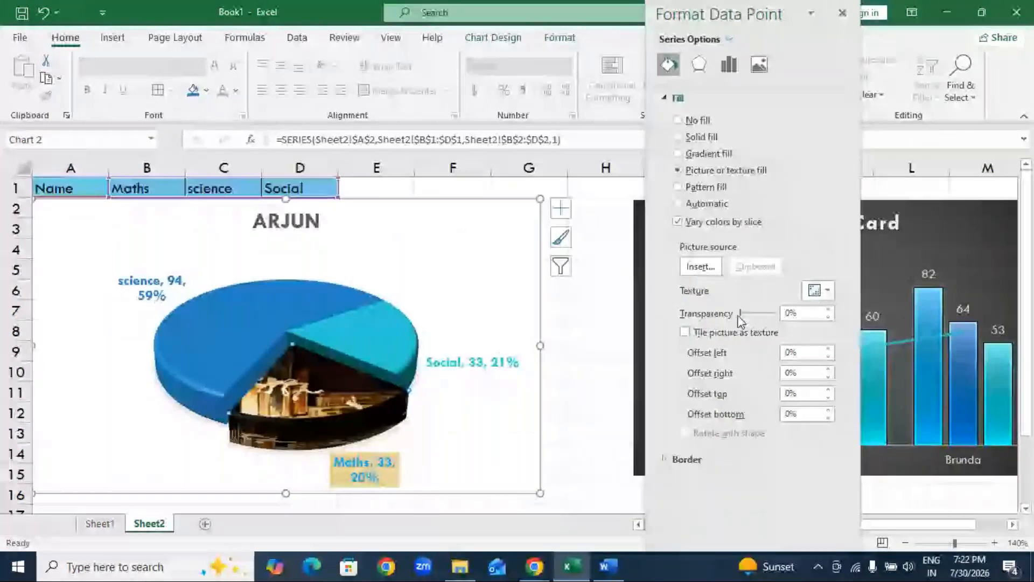
{"action": "left_click_drag", "start_coordinate": [740, 314], "coordinate": [752, 314]}
{"action": "left_click", "coordinate": [571, 396]}
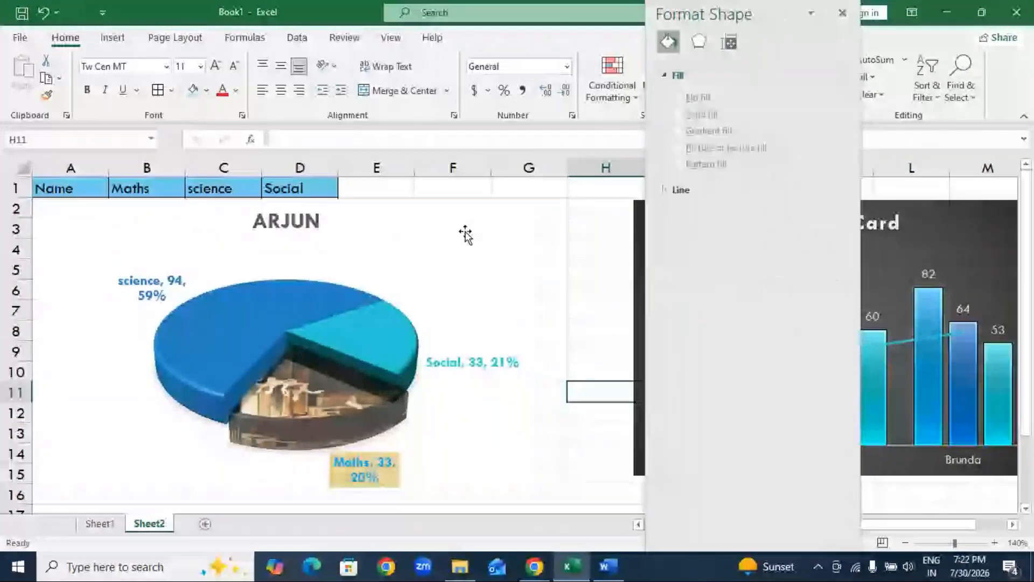
Move the pie chart below the marks table on Sheet2 so the table is uncovered.
{"action": "left_click_drag", "start_coordinate": [466, 233], "coordinate": [471, 277]}
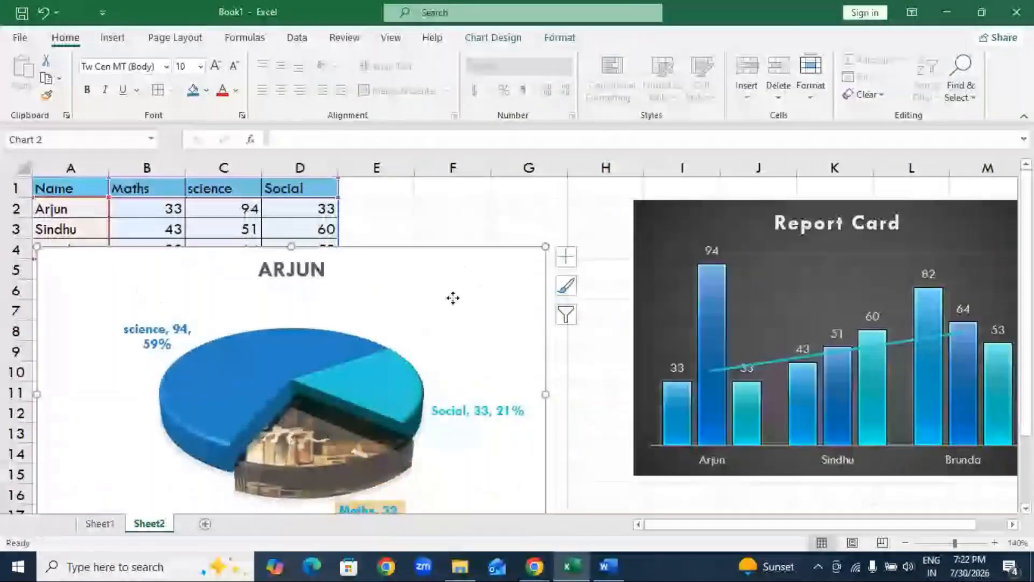
{"action": "left_click_drag", "start_coordinate": [453, 298], "coordinate": [521, 317]}
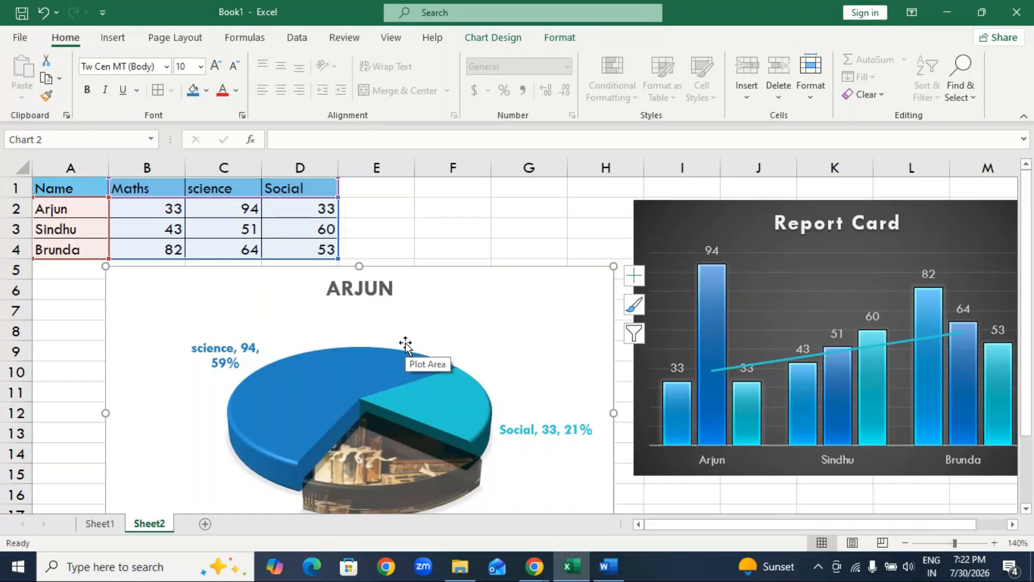
Chart the student names and five subject marks in A3:F12 of Sheet1 as a 2-D clustered column chart.
{"action": "left_click", "coordinate": [97, 523]}
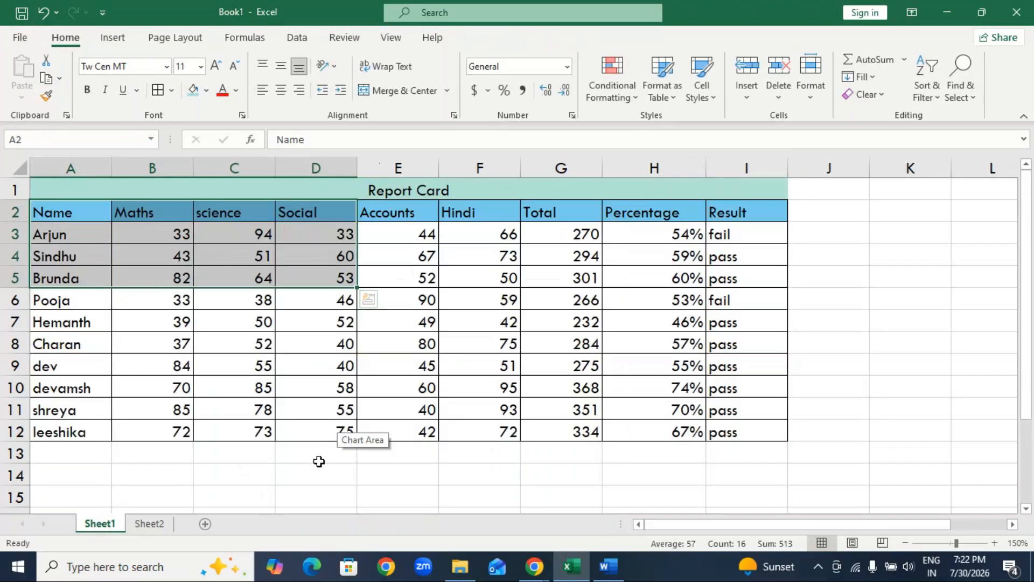
{"action": "left_click", "coordinate": [319, 465]}
{"action": "left_click", "coordinate": [88, 243]}
{"action": "left_click_drag", "start_coordinate": [89, 247], "coordinate": [493, 431]}
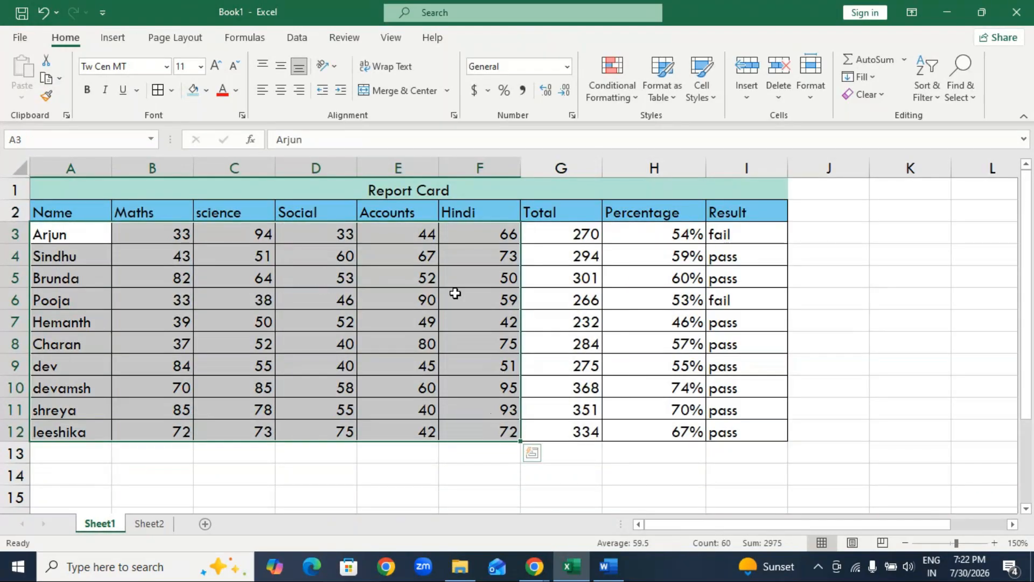
{"action": "left_click", "coordinate": [110, 39]}
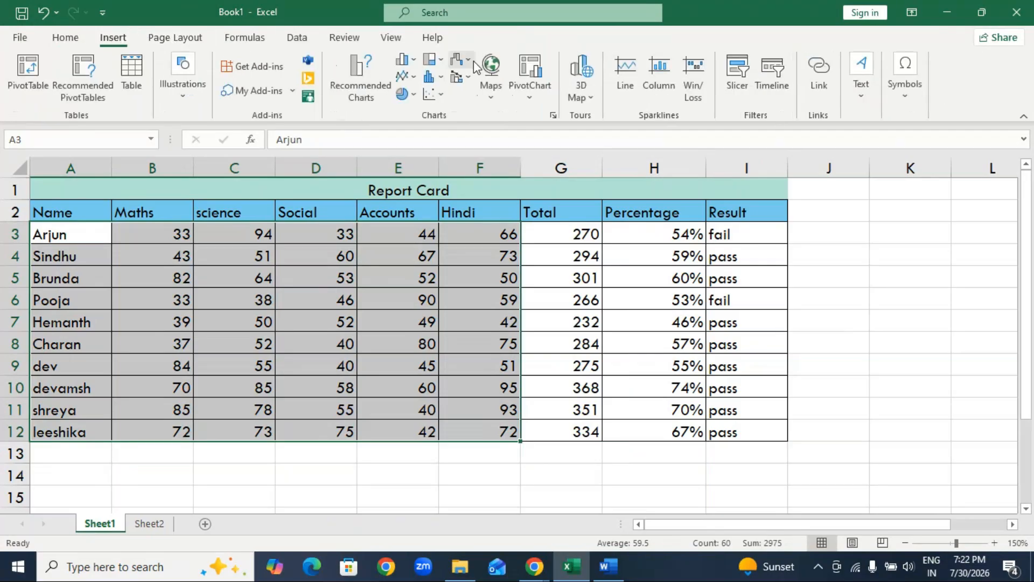
{"action": "left_click", "coordinate": [404, 59]}
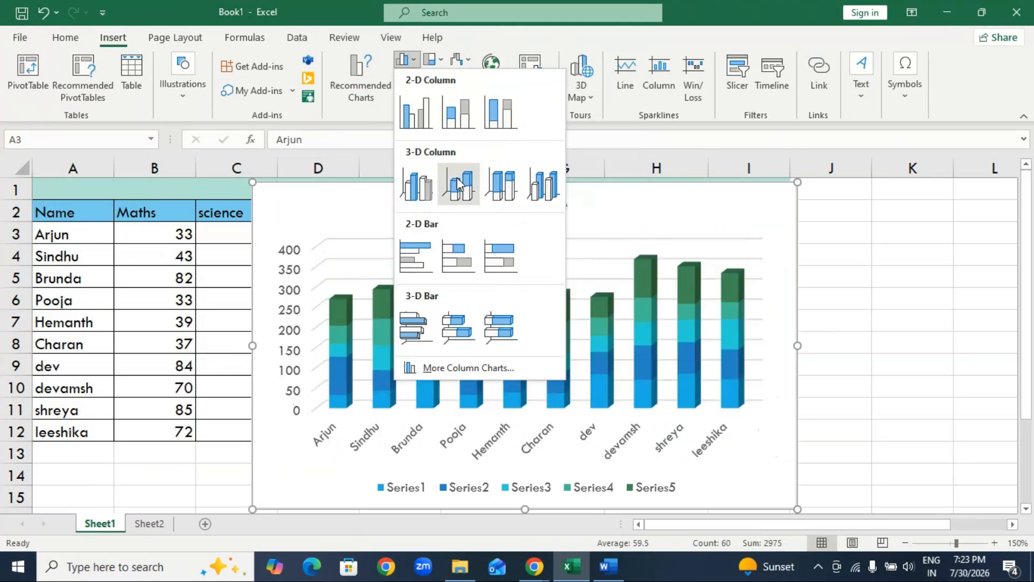
{"action": "left_click", "coordinate": [416, 114]}
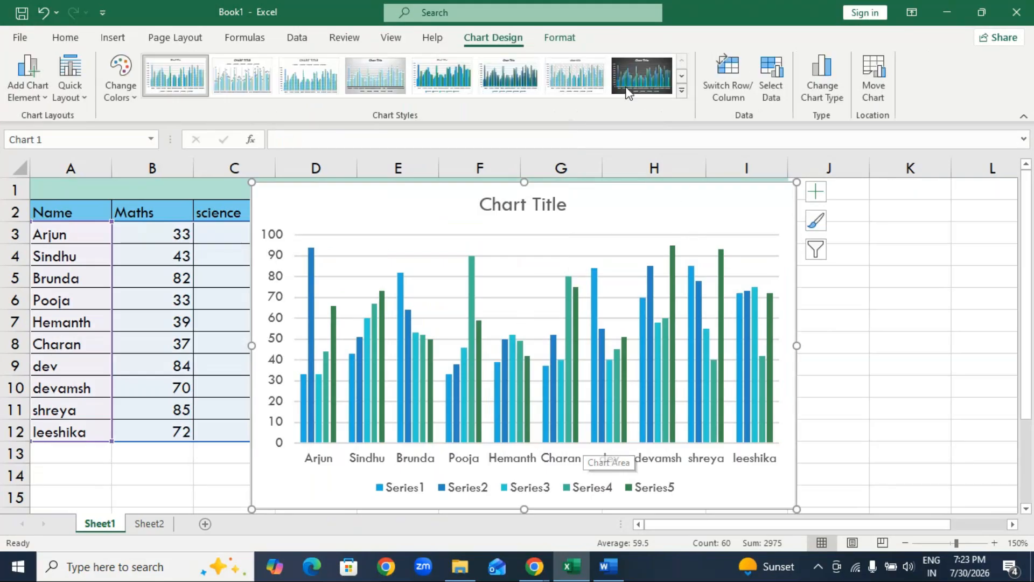
Give the Sheet1 chart the dark chart style and apply the Integral theme to the workbook.
{"action": "left_click", "coordinate": [627, 92]}
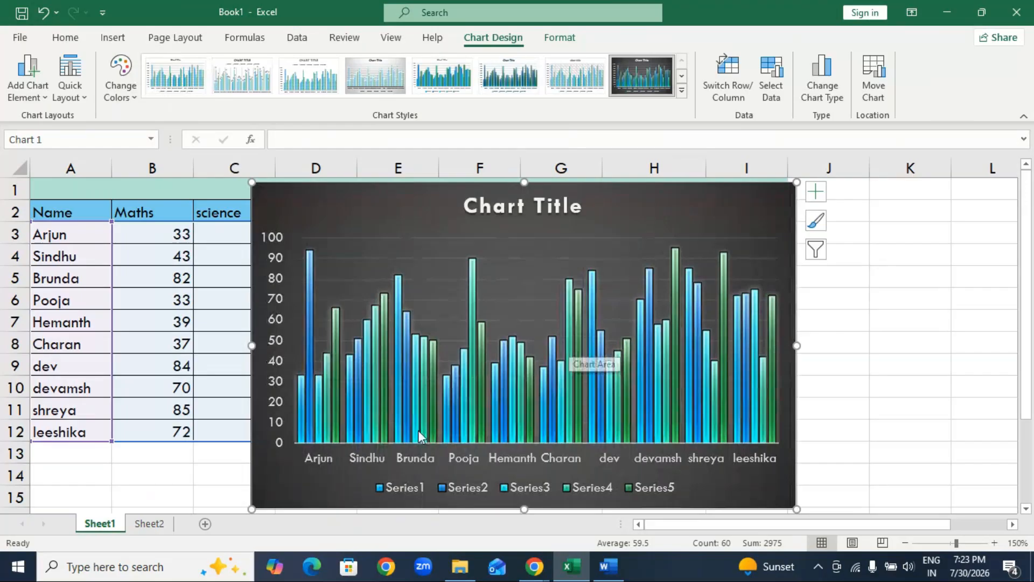
{"action": "left_click", "coordinate": [124, 81]}
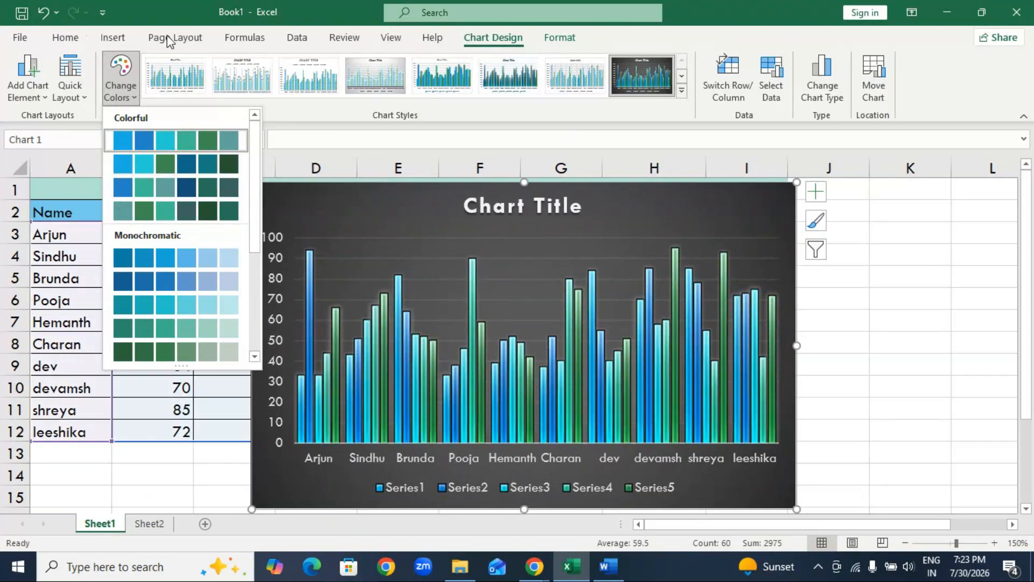
{"action": "left_click", "coordinate": [168, 37]}
{"action": "left_click", "coordinate": [170, 39]}
{"action": "left_click", "coordinate": [23, 81]}
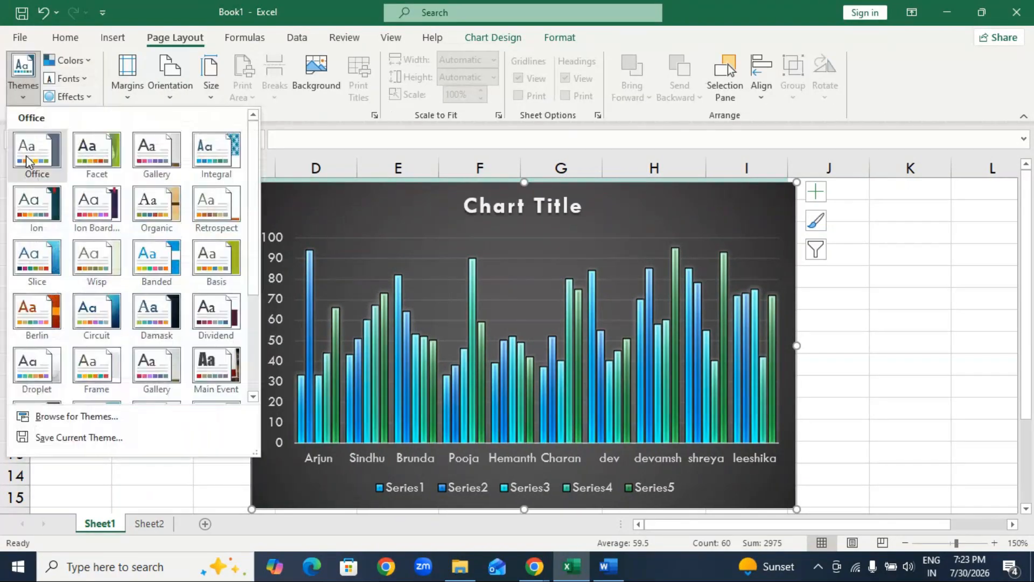
{"action": "left_click", "coordinate": [209, 156]}
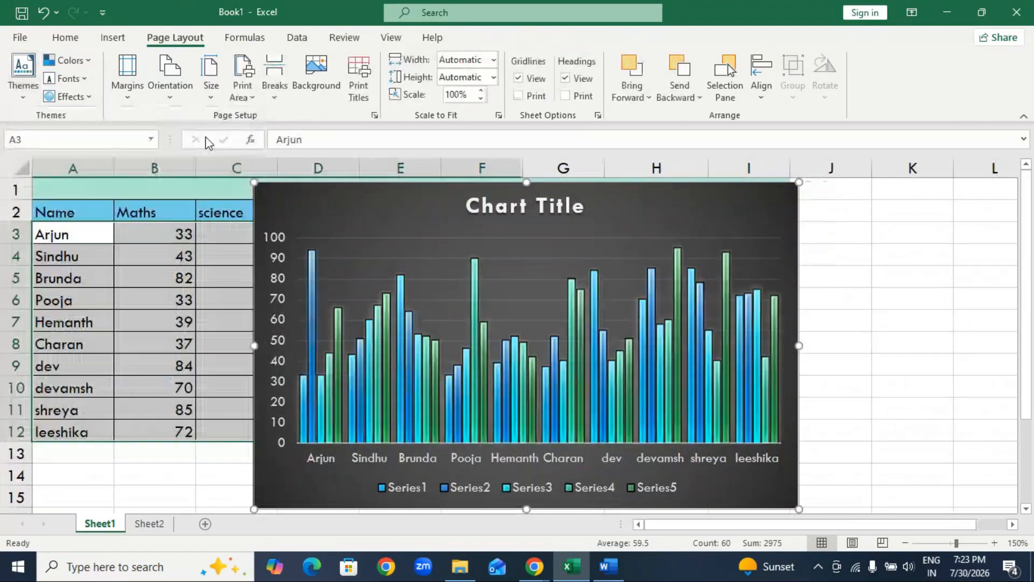
Preview the theme color sets and look over the theme effects without applying any.
{"action": "left_click", "coordinate": [66, 60]}
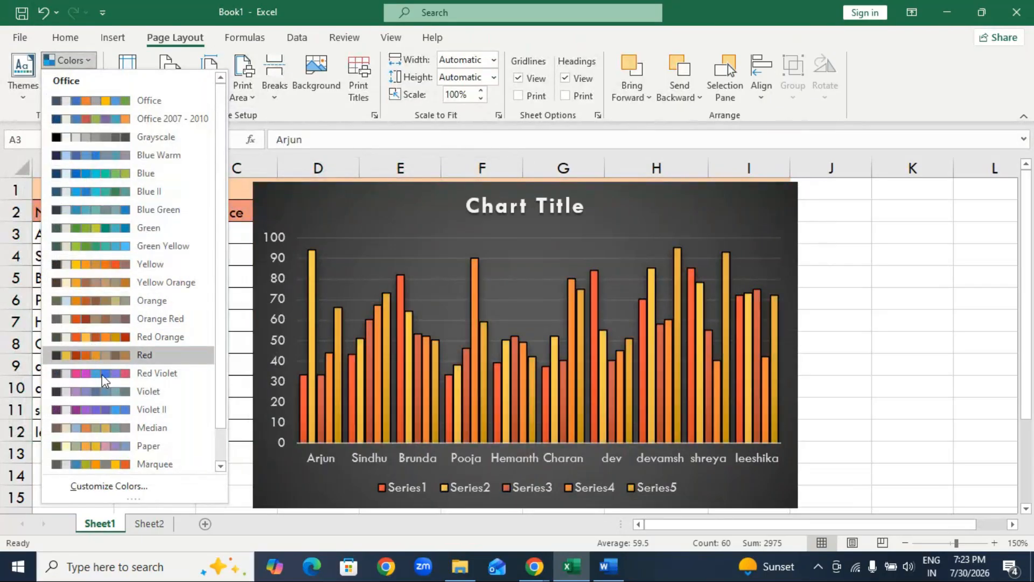
{"action": "left_click", "coordinate": [250, 492]}
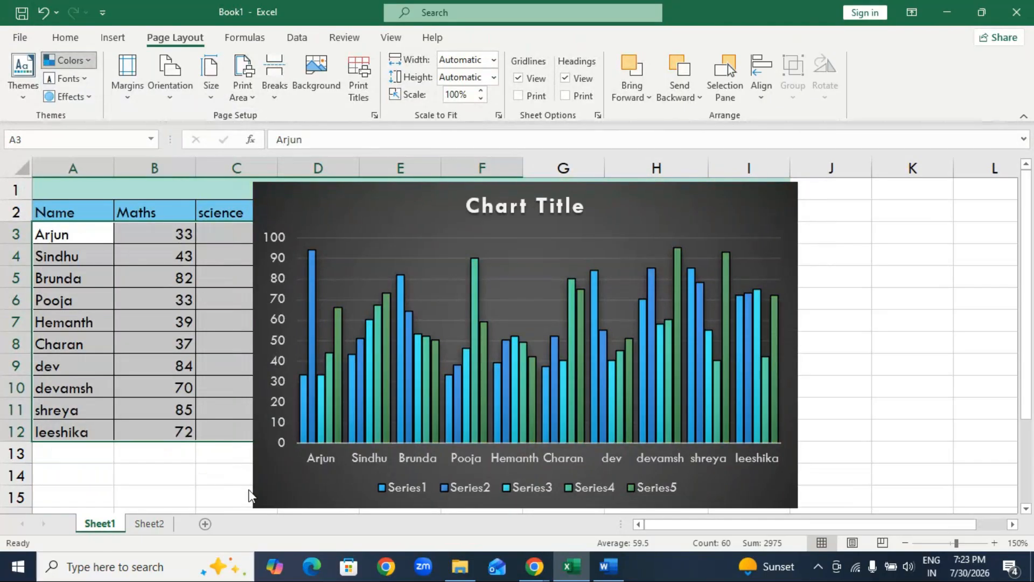
{"action": "left_click", "coordinate": [65, 101]}
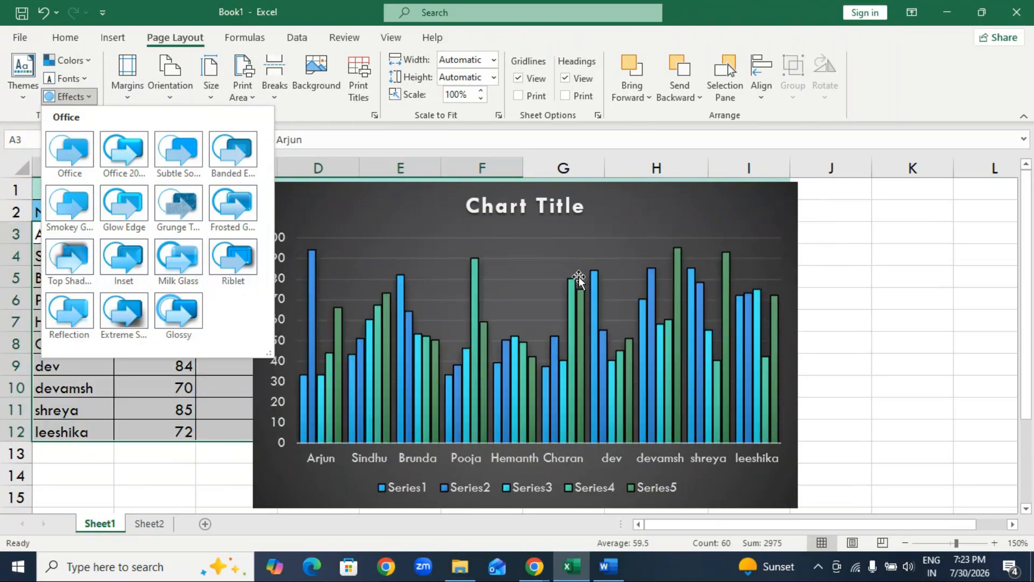
{"action": "left_click", "coordinate": [763, 209]}
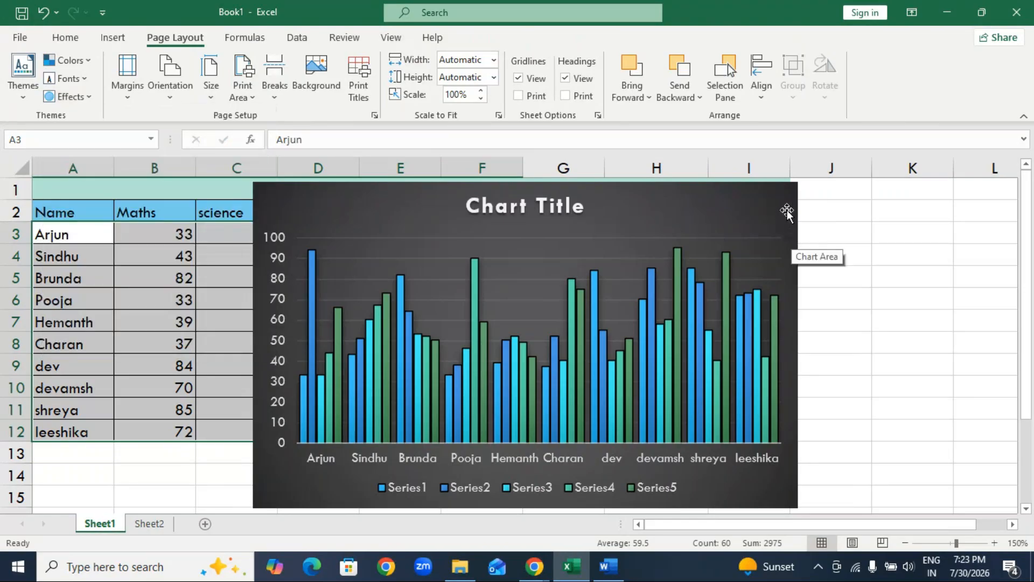
Delete the column chart from Sheet1 and return to Sheet2.
{"action": "left_click", "coordinate": [786, 213]}
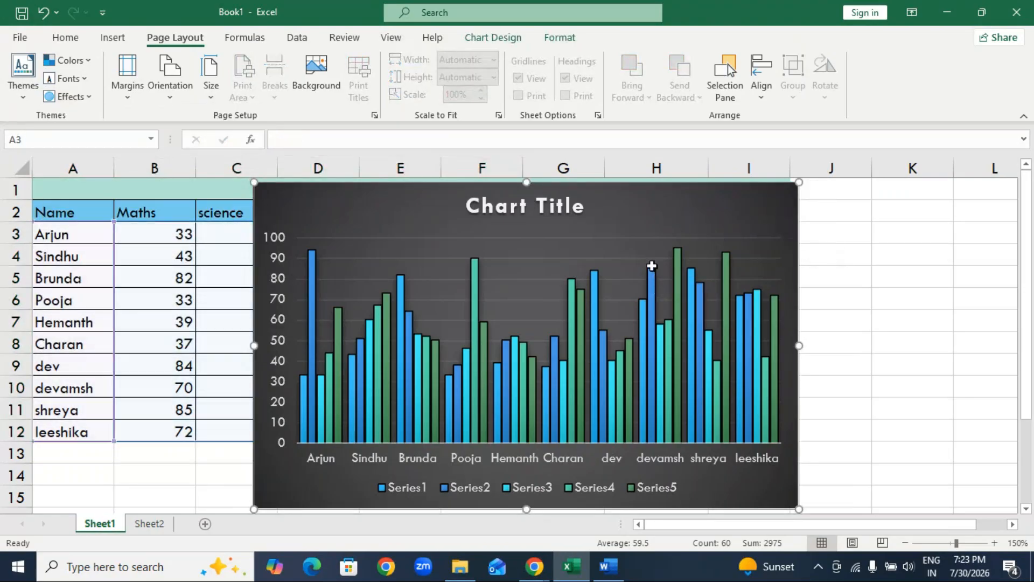
{"action": "key", "text": "Delete"}
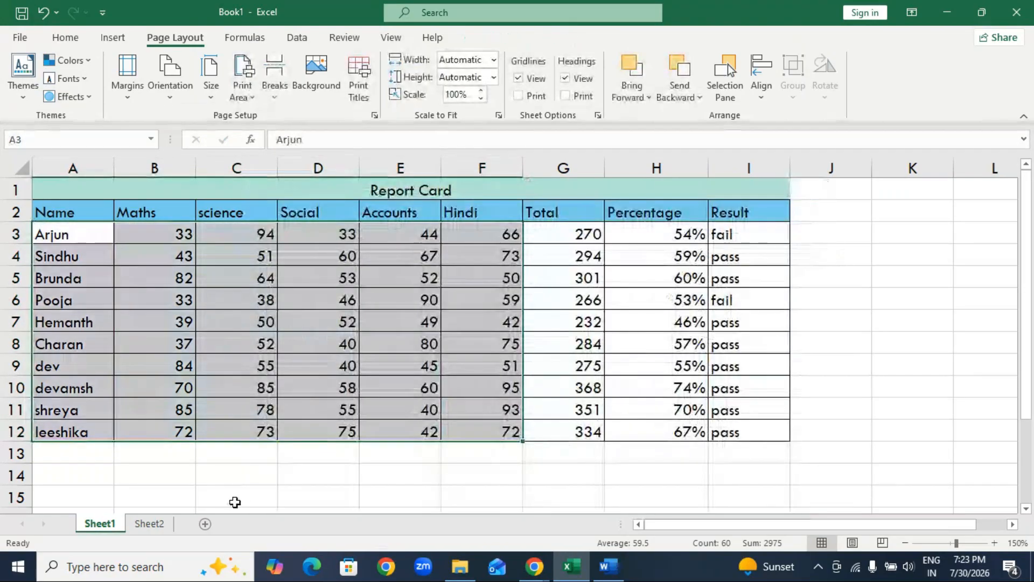
{"action": "left_click", "coordinate": [157, 524]}
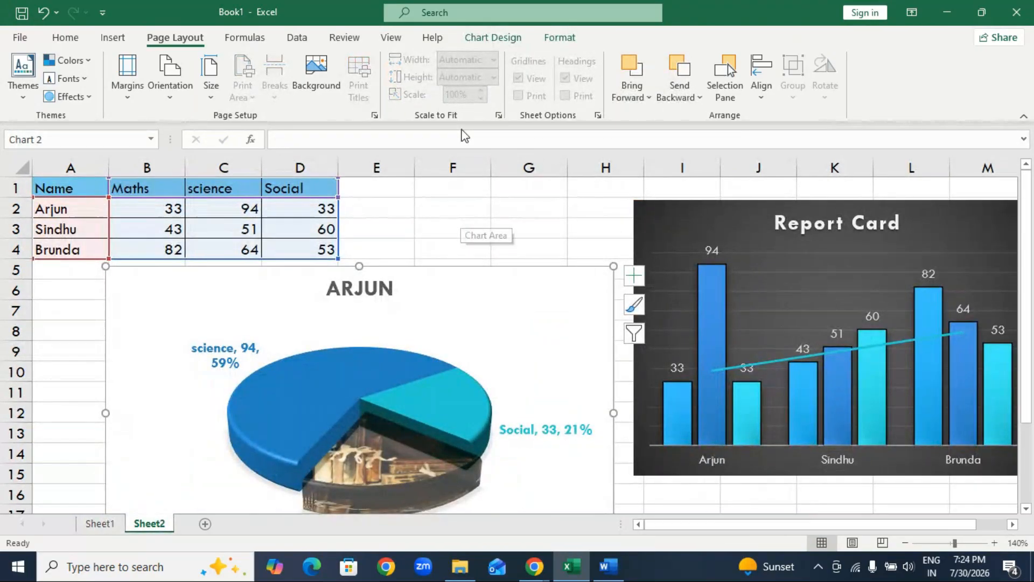
Reposition the Report Card chart near the top of Sheet2 and resize it so its left edge reaches column H.
{"action": "left_click", "coordinate": [665, 316]}
{"action": "left_click_drag", "start_coordinate": [641, 338], "coordinate": [773, 338]}
{"action": "left_click_drag", "start_coordinate": [982, 231], "coordinate": [951, 325]}
{"action": "left_click_drag", "start_coordinate": [880, 205], "coordinate": [933, 214]}
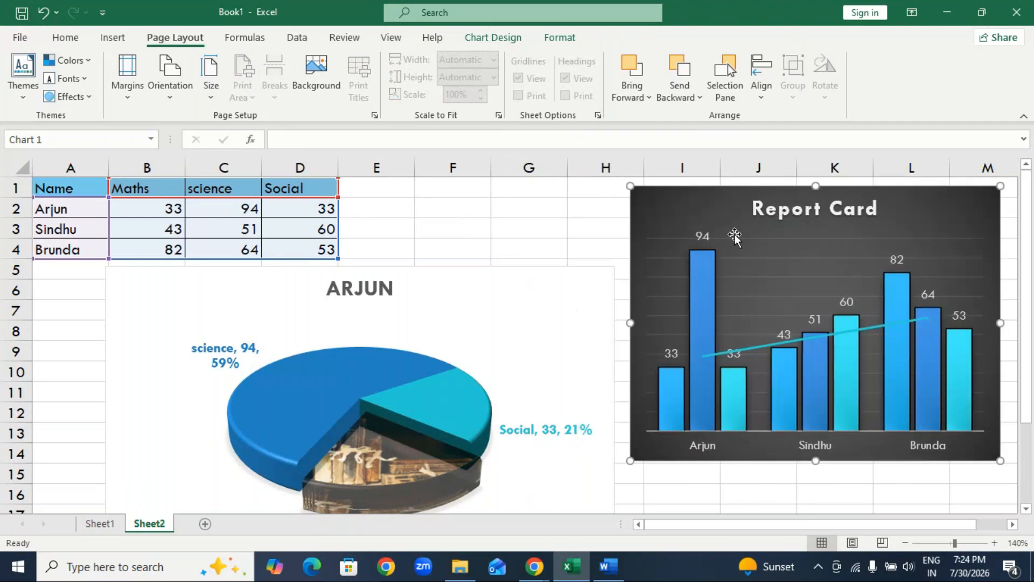
{"action": "left_click_drag", "start_coordinate": [630, 323], "coordinate": [572, 318]}
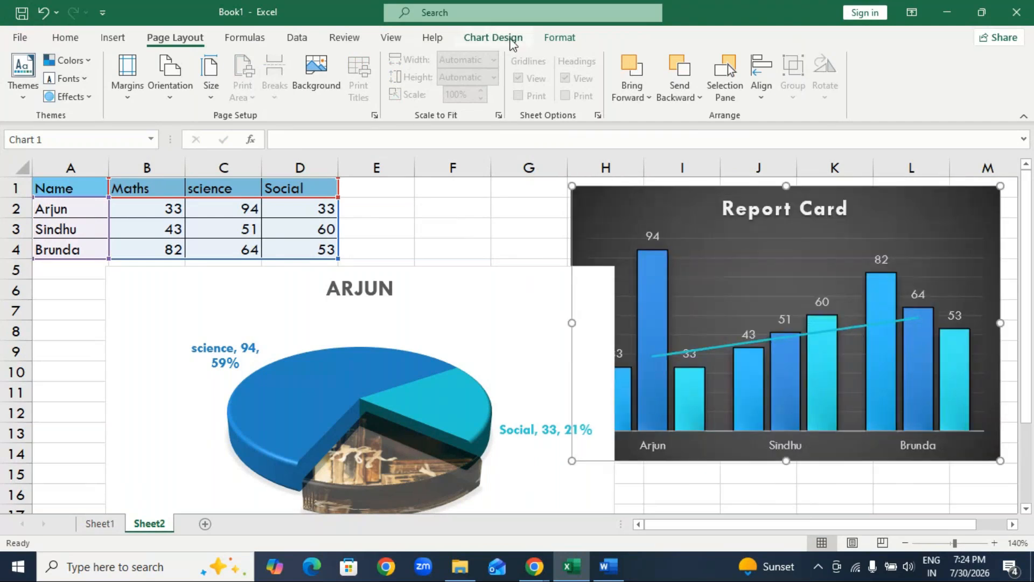
Preview theme effects such as Grunge Texture on the Report Card chart without applying one.
{"action": "left_click", "coordinate": [500, 40]}
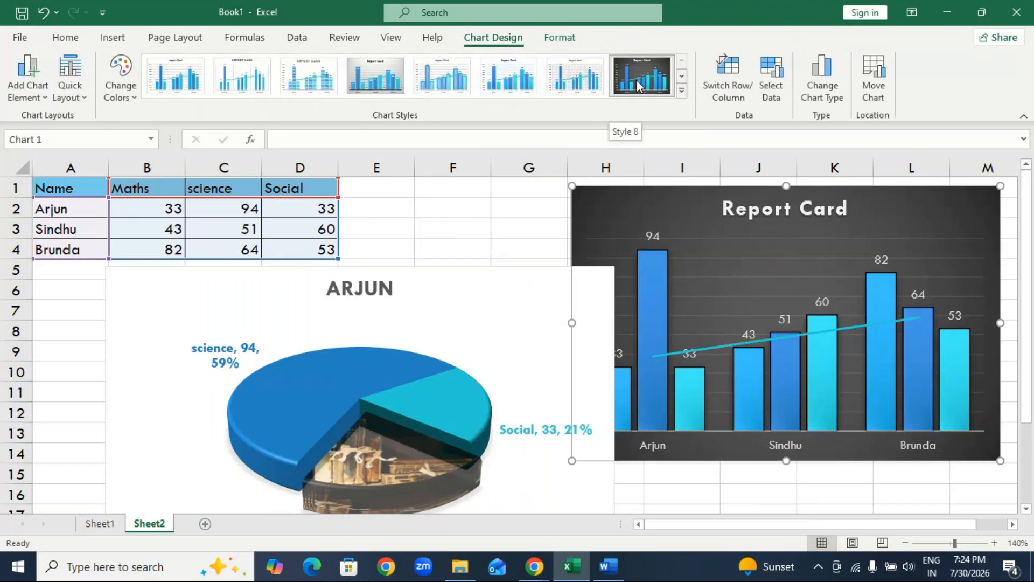
{"action": "left_click", "coordinate": [174, 37]}
{"action": "left_click", "coordinate": [69, 96]}
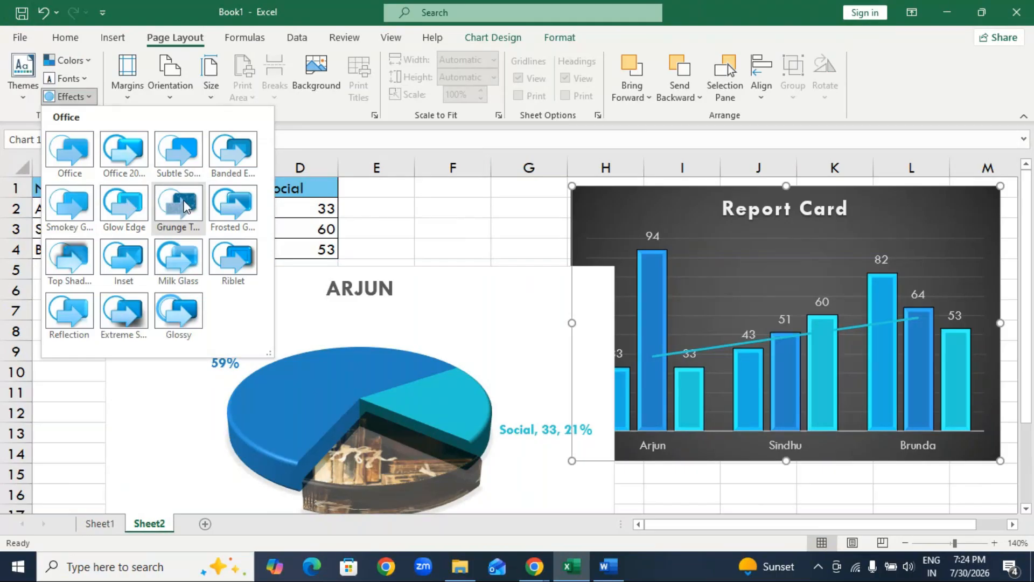
{"action": "left_click", "coordinate": [605, 193]}
Arrange the charts with the pie against column A below the table and the Report Card chart beside it.
{"action": "left_click_drag", "start_coordinate": [593, 194], "coordinate": [614, 193]}
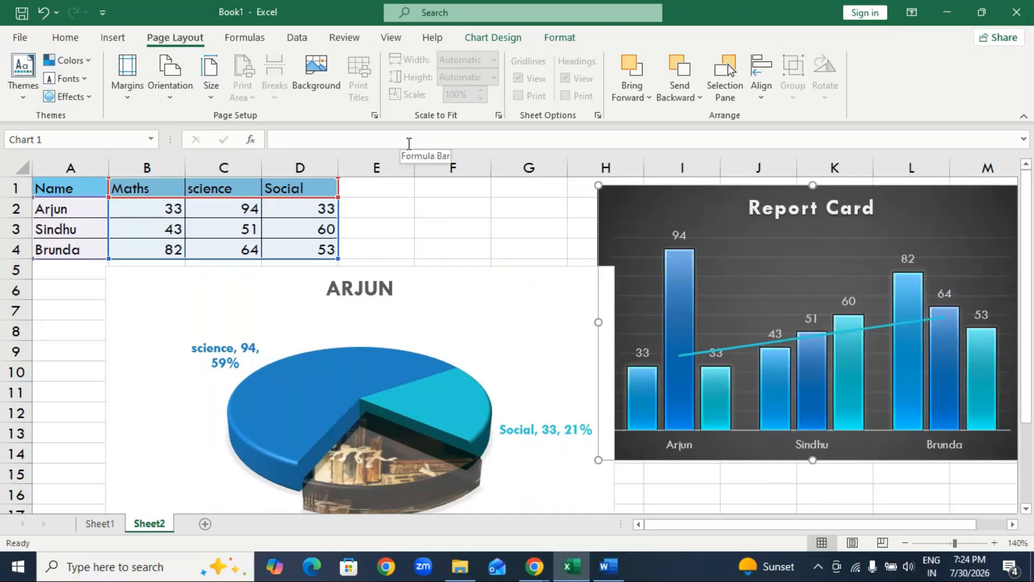
{"action": "left_click_drag", "start_coordinate": [517, 284], "coordinate": [438, 302]}
{"action": "left_click_drag", "start_coordinate": [726, 217], "coordinate": [644, 215]}
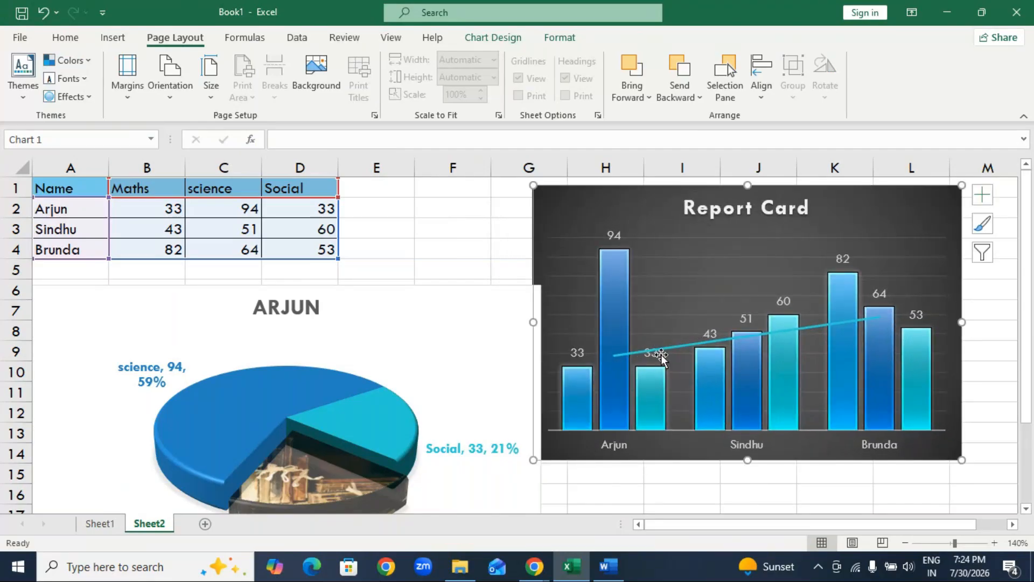
Set the outline color of the Report Card chart's trendline to the standard orange.
{"action": "mouse_move", "coordinate": [849, 345]}
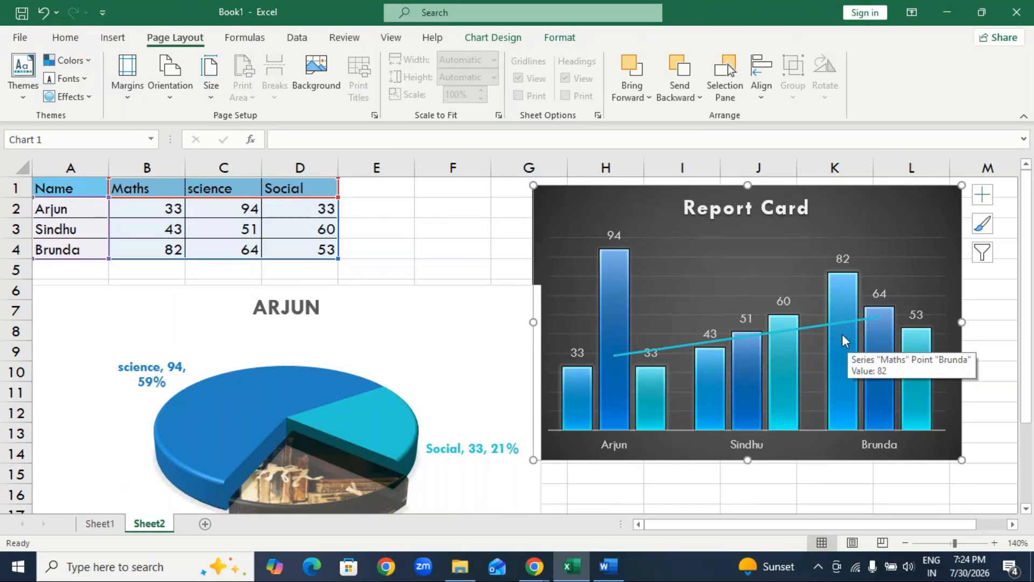
{"action": "left_click", "coordinate": [814, 325]}
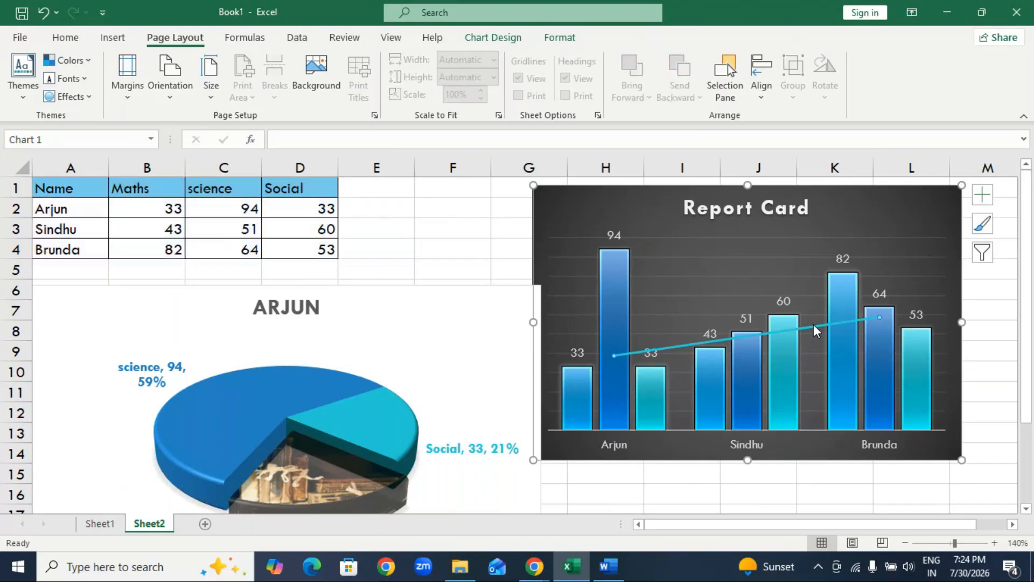
{"action": "right_click", "coordinate": [813, 324]}
{"action": "left_click", "coordinate": [867, 285]}
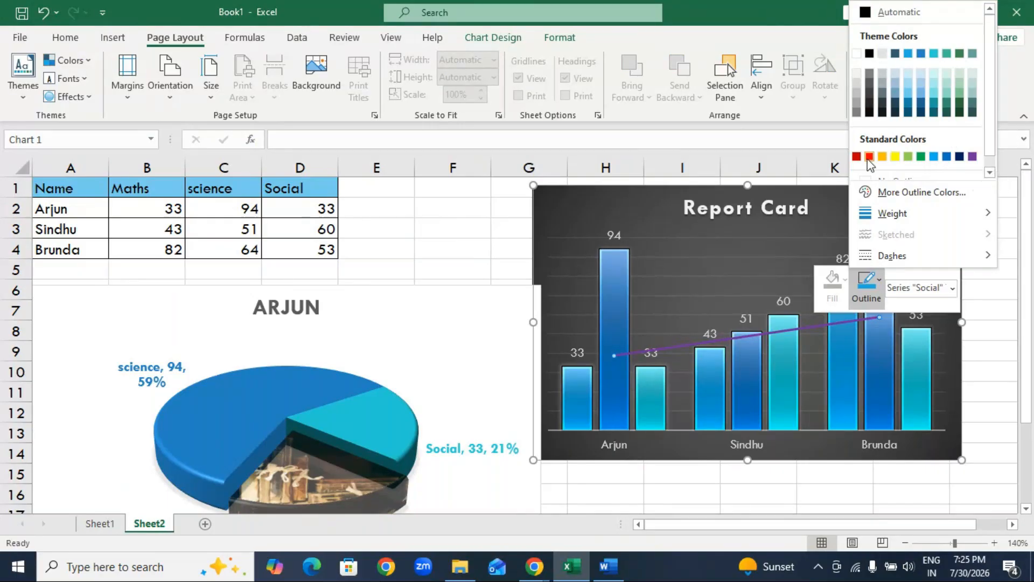
{"action": "left_click", "coordinate": [882, 156]}
{"action": "left_click", "coordinate": [520, 228]}
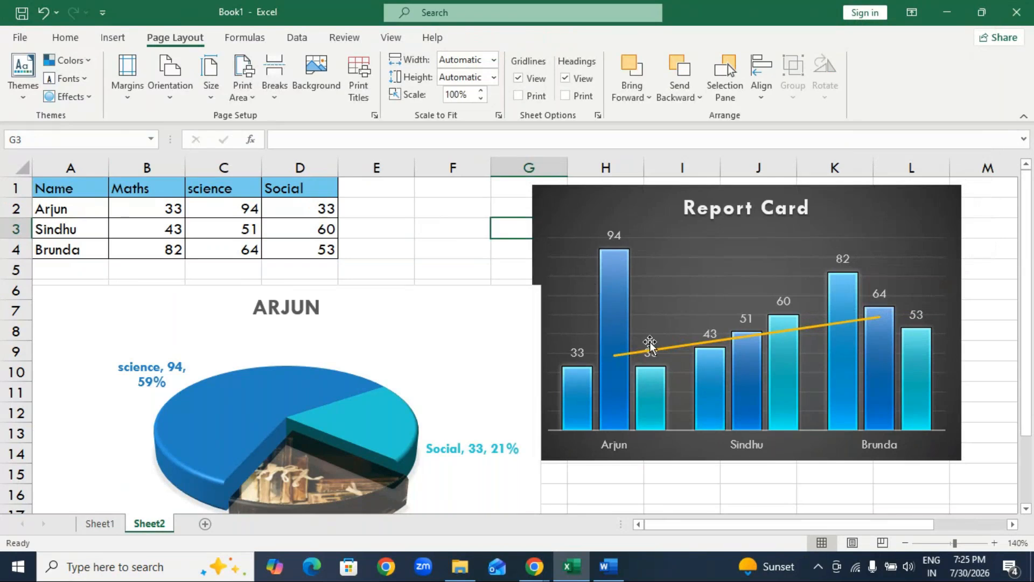
Move the pie chart up slightly below the table and narrow it so it clears the Report Card chart.
{"action": "left_click_drag", "start_coordinate": [482, 316], "coordinate": [483, 307]}
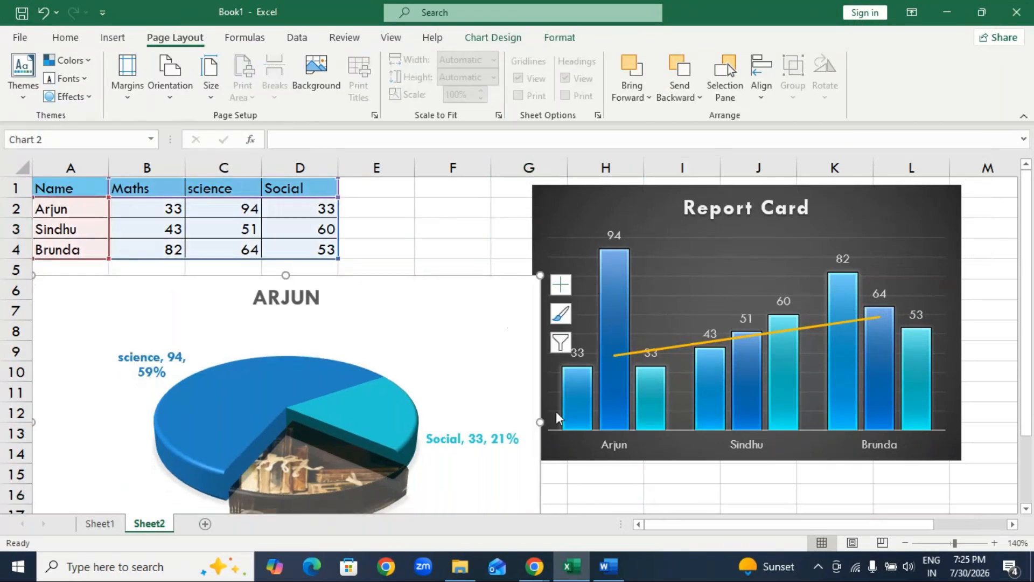
{"action": "left_click", "coordinate": [543, 419]}
{"action": "left_click", "coordinate": [517, 407]}
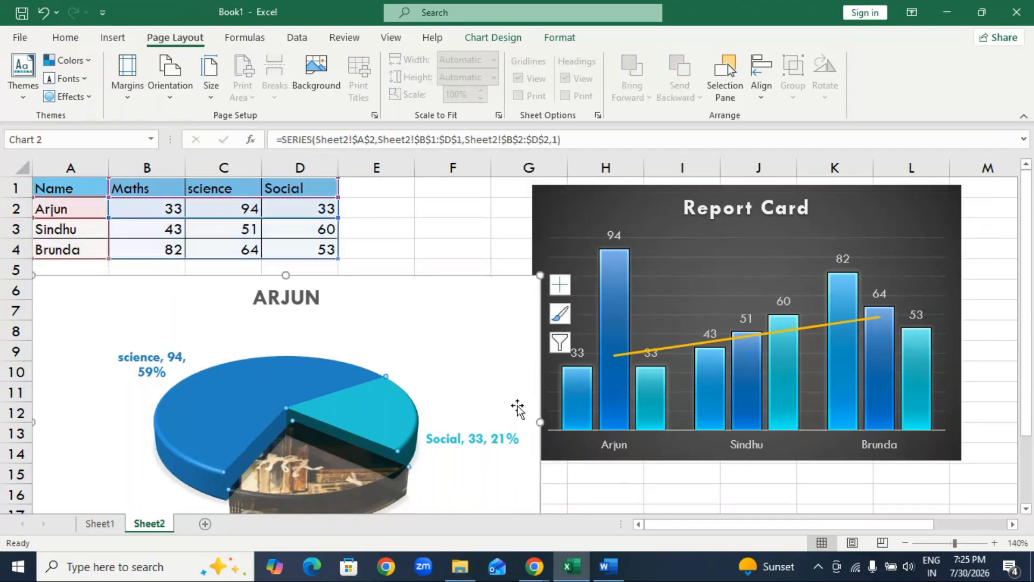
{"action": "left_click_drag", "start_coordinate": [541, 423], "coordinate": [525, 419]}
{"action": "mouse_move", "coordinate": [426, 333]}
{"action": "left_mouse_down"}
{"action": "mouse_move", "coordinate": [423, 308]}
{"action": "mouse_move", "coordinate": [425, 328]}
{"action": "left_mouse_up"}
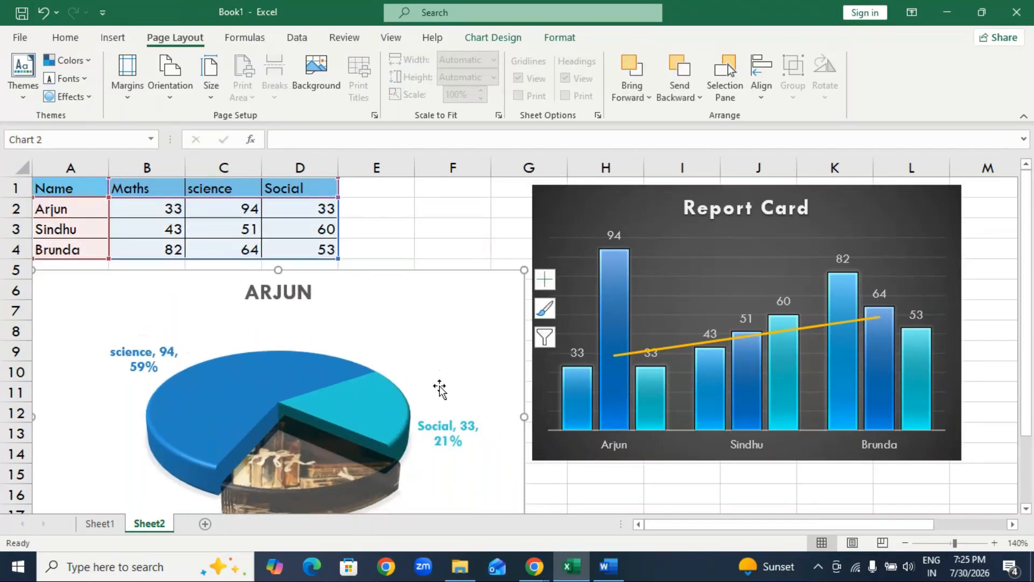
Collapse the ribbon to give the worksheet and its charts more room.
{"action": "left_click", "coordinate": [66, 38]}
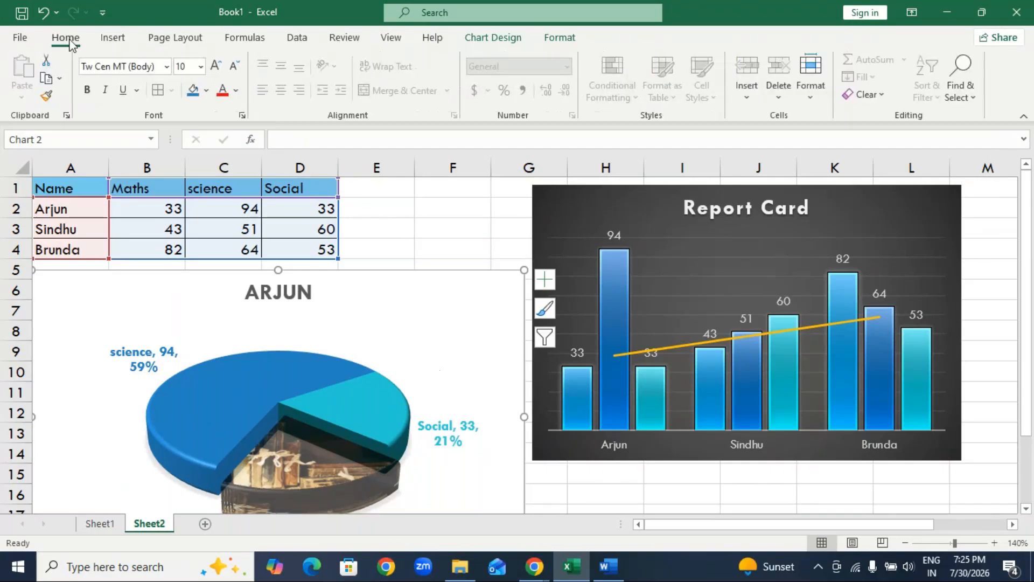
{"action": "double_click", "coordinate": [65, 39]}
{"action": "mouse_move", "coordinate": [532, 577]}
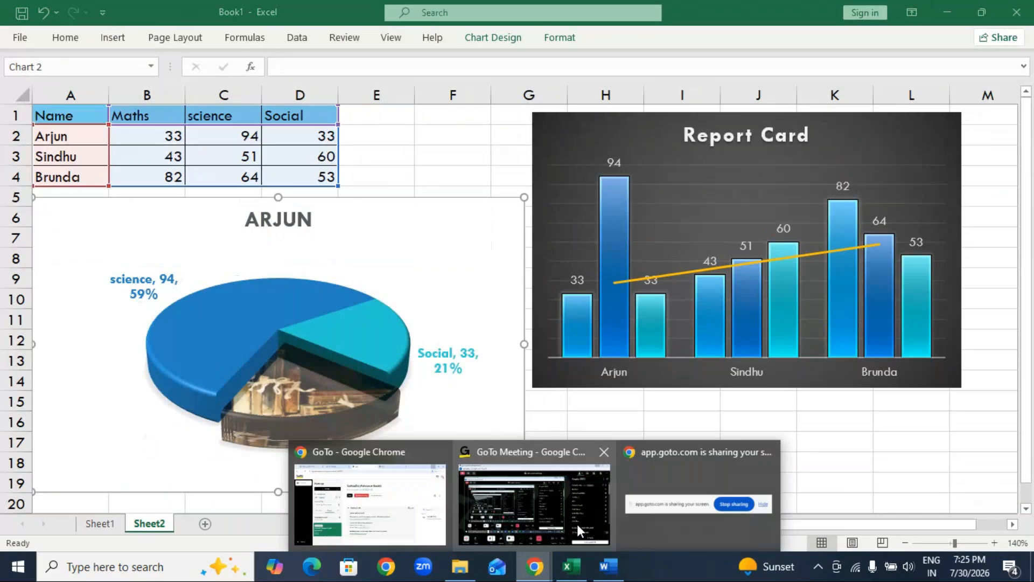
{"action": "left_click", "coordinate": [577, 524]}
{"action": "left_click", "coordinate": [873, 61]}
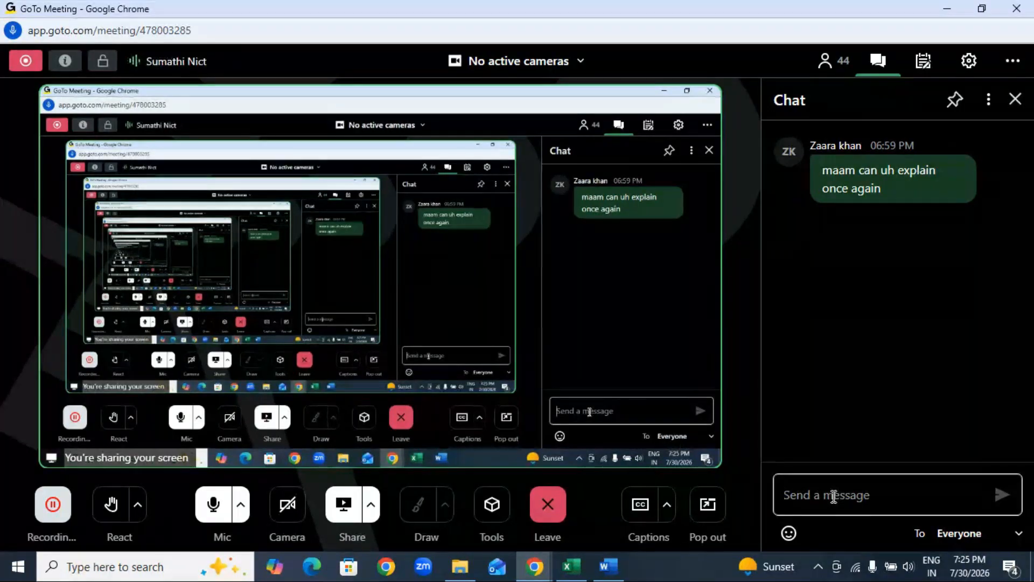
{"action": "type", "text": "o"}
{"action": "type", "text": "har"}
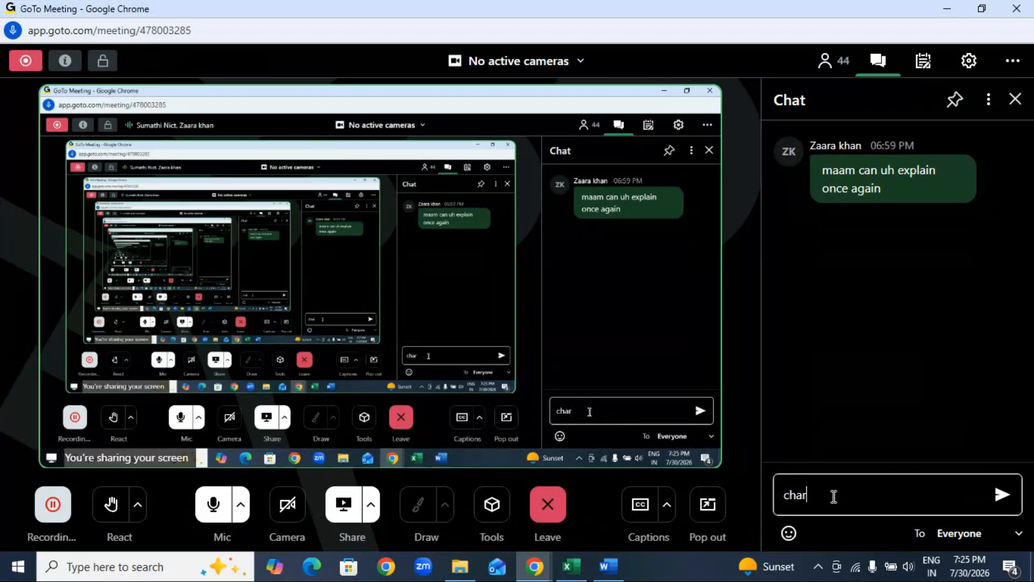
{"action": "key", "text": "BackSpace"}
{"action": "key", "text": "BackSpace"}
{"action": "key", "text": "BackSpace"}
{"action": "key", "text": "BackSpace"}
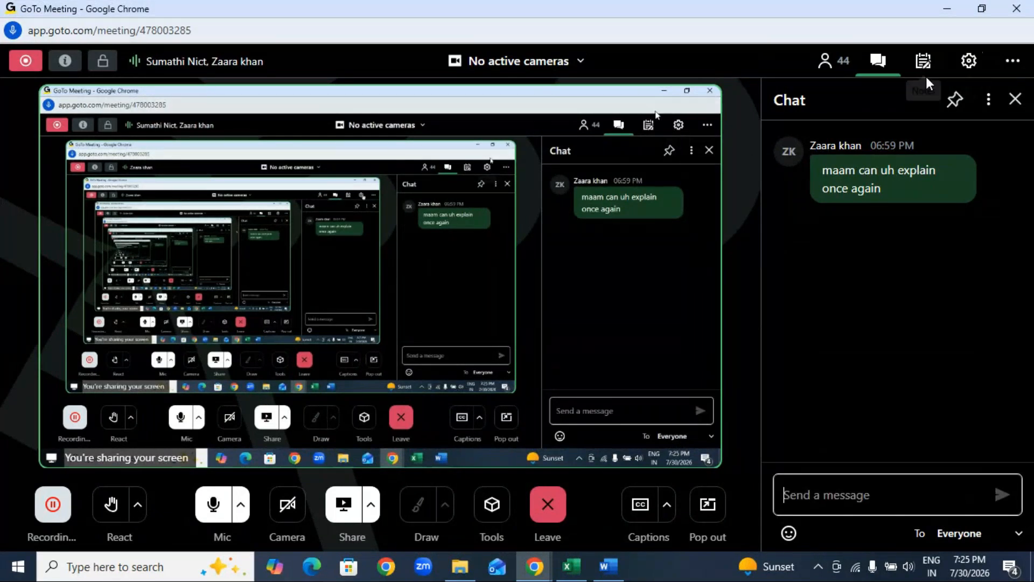
{"action": "left_click", "coordinate": [569, 566]}
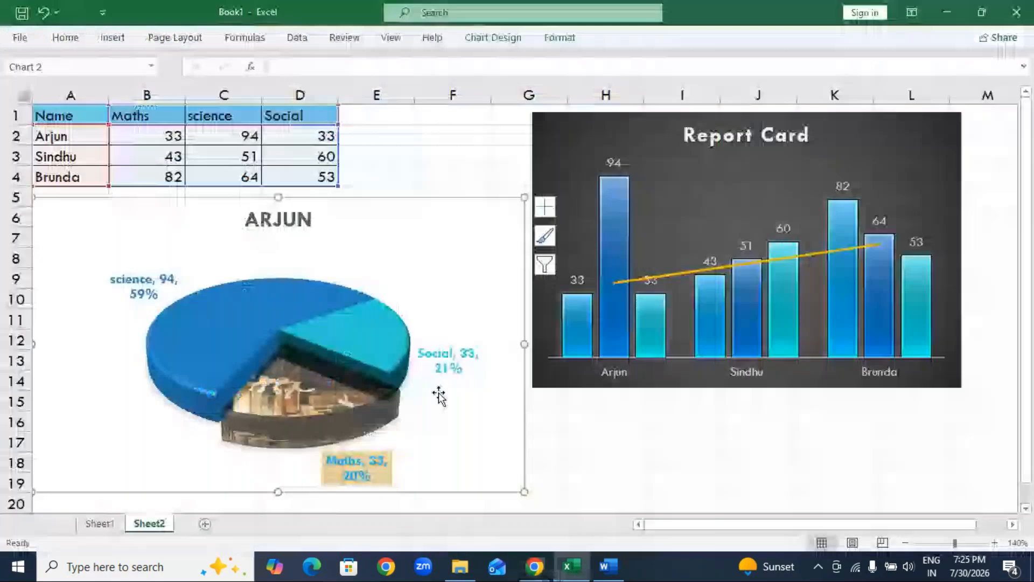
Move the pie chart from under the marks table to directly below the Report Card chart.
{"action": "left_click_drag", "start_coordinate": [441, 218], "coordinate": [961, 438]}
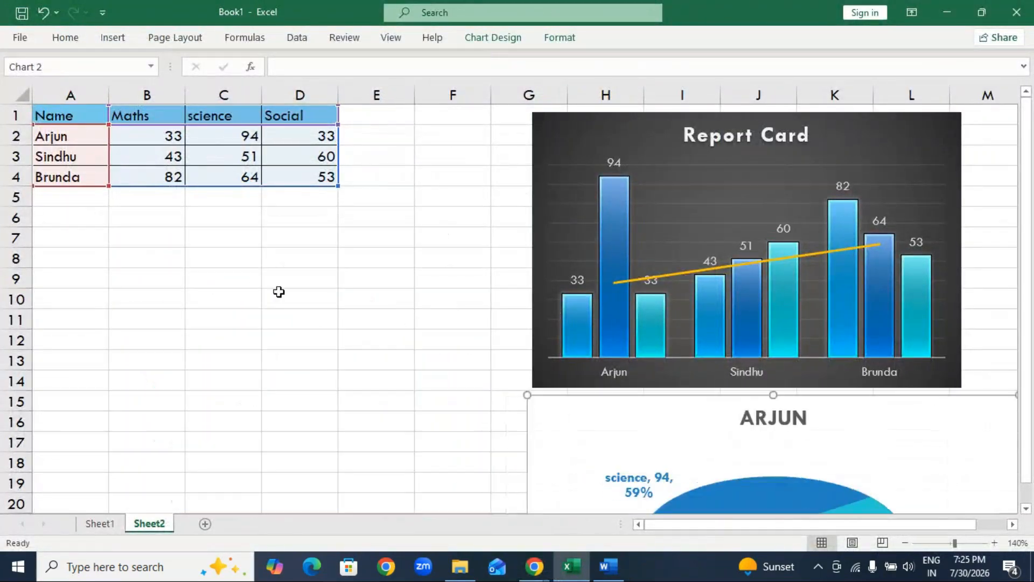
{"action": "left_click", "coordinate": [279, 295]}
Select the whole marks table A1:D4 and restore the full ribbon.
{"action": "left_click", "coordinate": [63, 117]}
{"action": "left_click_drag", "start_coordinate": [64, 117], "coordinate": [284, 166]}
{"action": "double_click", "coordinate": [64, 39]}
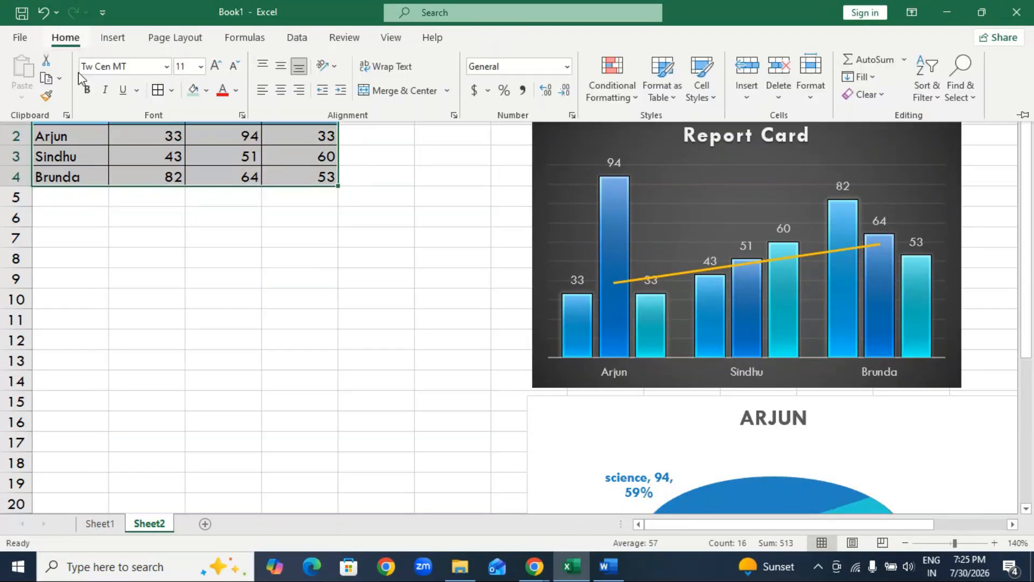
Try a 2-D Clustered Bar chart of the marks table, shrunk and placed below the table, and delete it.
{"action": "left_click", "coordinate": [114, 39]}
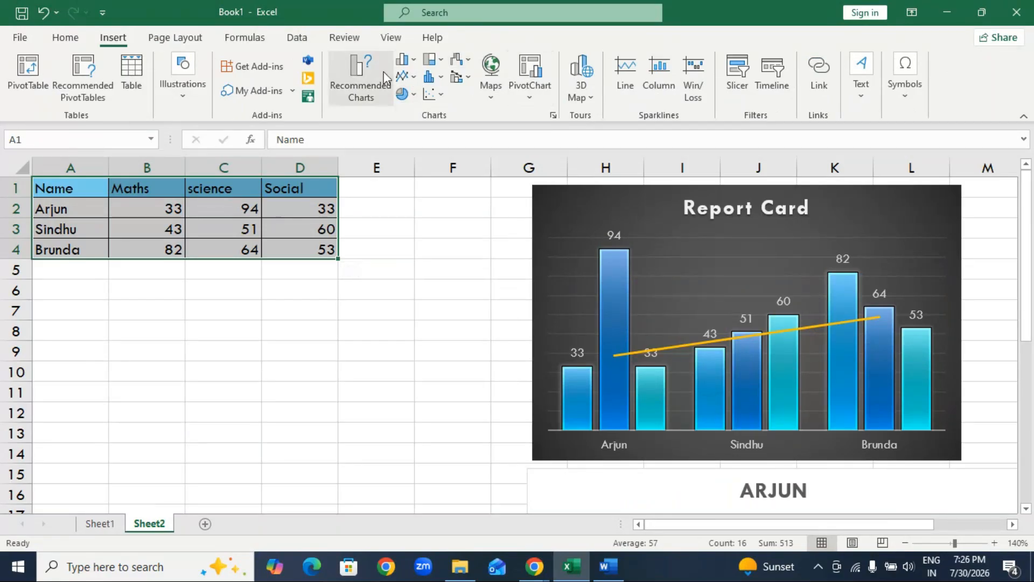
{"action": "left_click", "coordinate": [417, 65]}
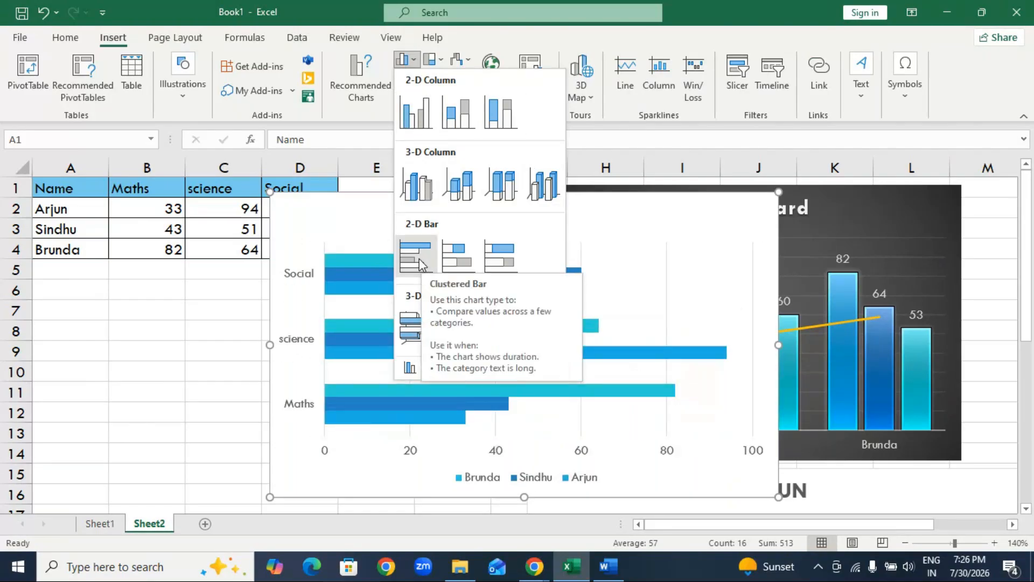
{"action": "left_click", "coordinate": [419, 263]}
{"action": "left_click_drag", "start_coordinate": [418, 220], "coordinate": [214, 222]}
{"action": "left_click_drag", "start_coordinate": [567, 203], "coordinate": [453, 253]}
{"action": "left_click_drag", "start_coordinate": [351, 280], "coordinate": [398, 291]}
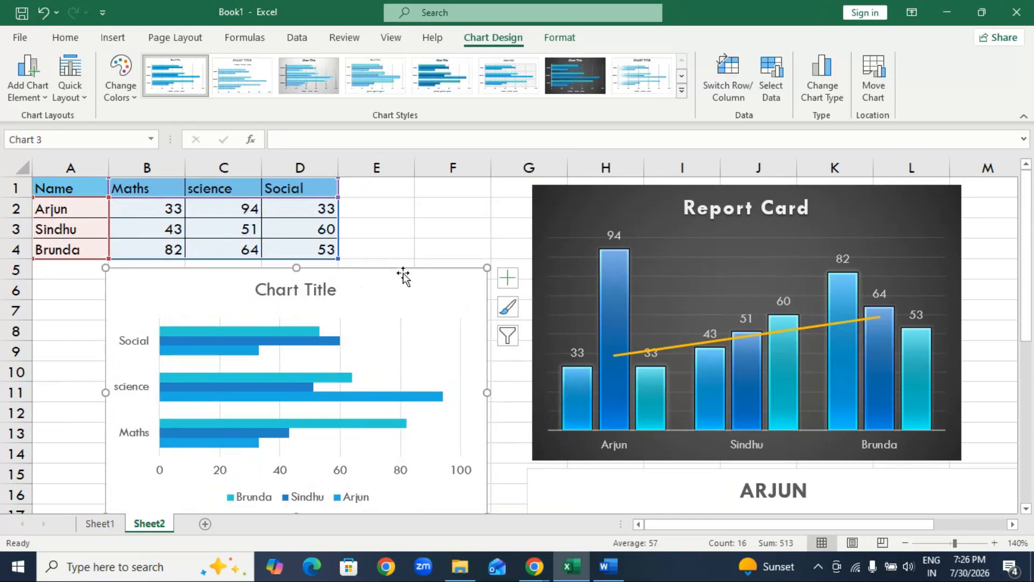
{"action": "key", "text": "Delete"}
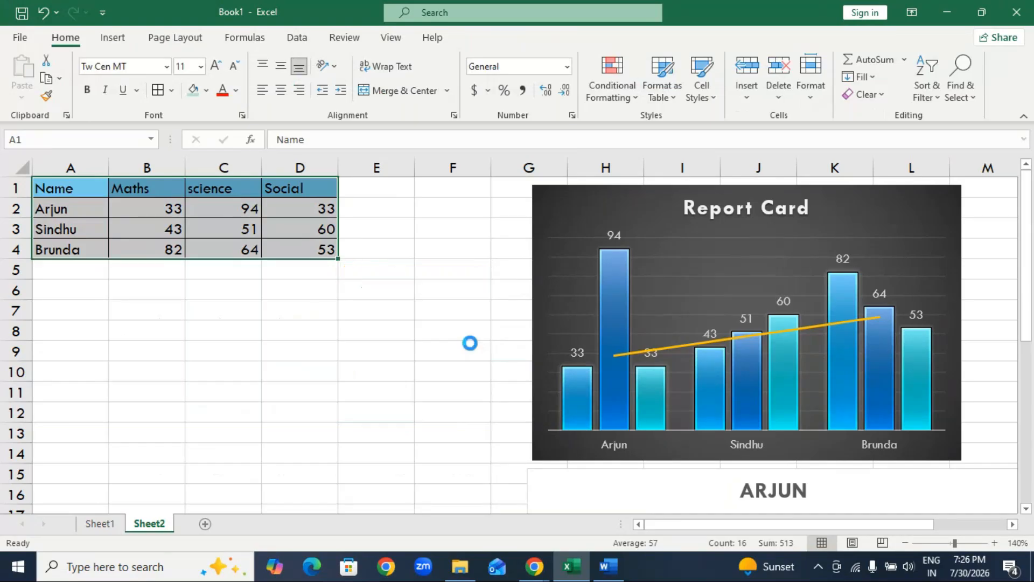
Try an instant default column chart of the selected marks, moved against column A, and delete it.
{"action": "key", "text": "F12"}
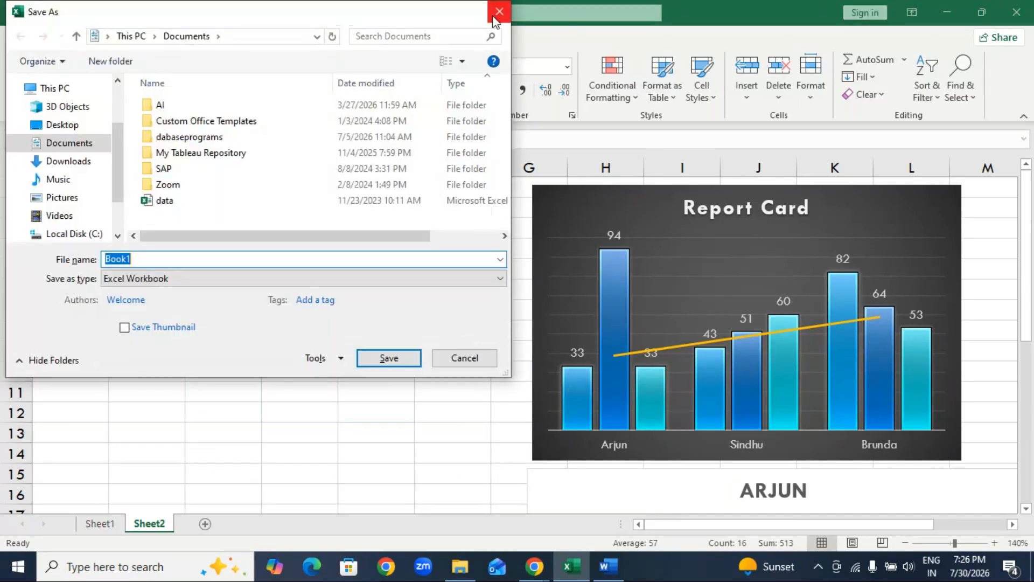
{"action": "left_click", "coordinate": [496, 10]}
{"action": "key", "text": "alt+F1"}
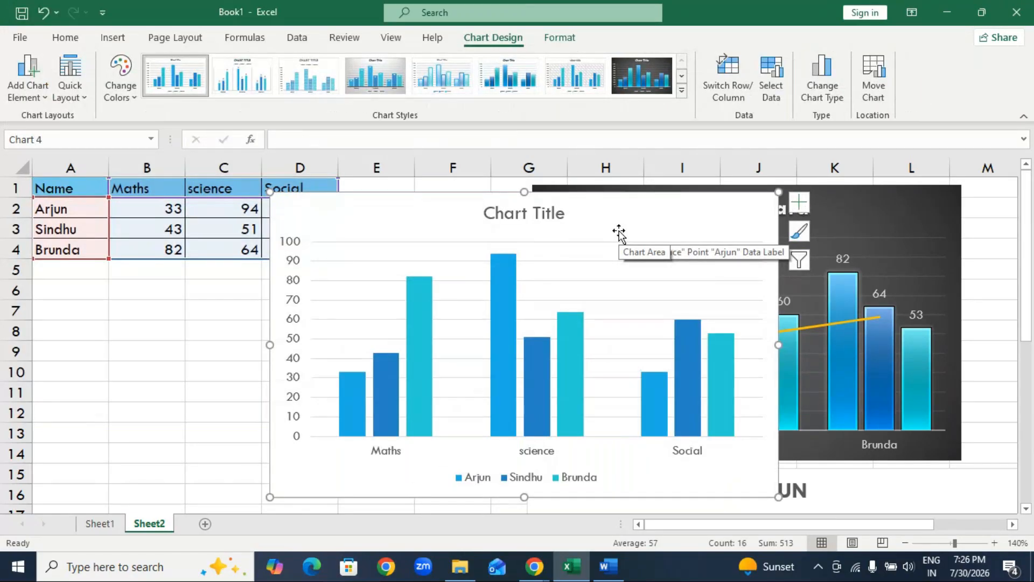
{"action": "mouse_move", "coordinate": [619, 205]}
{"action": "left_mouse_down"}
{"action": "mouse_move", "coordinate": [367, 274]}
{"action": "mouse_move", "coordinate": [383, 251]}
{"action": "left_mouse_up"}
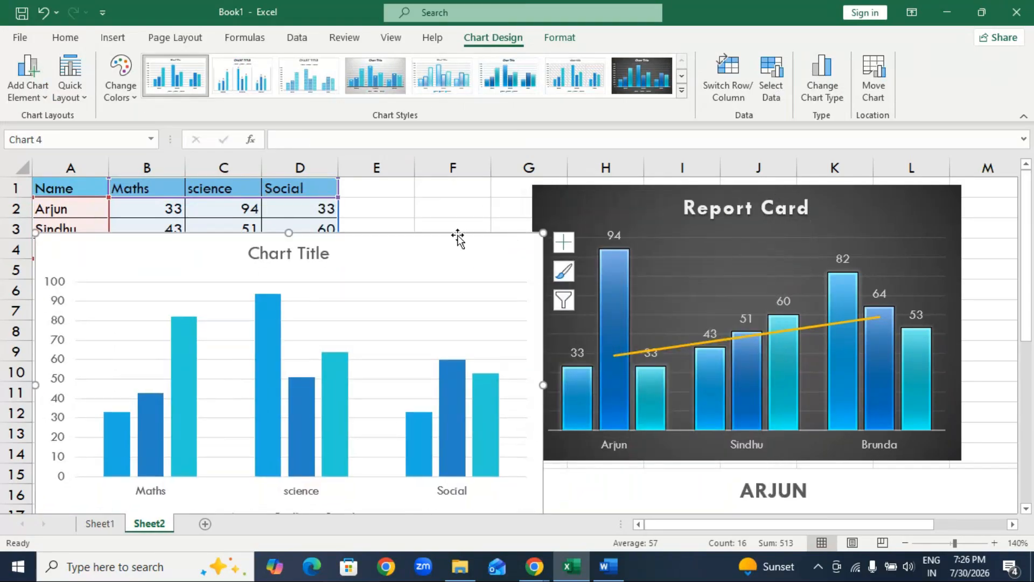
{"action": "key", "text": "Delete"}
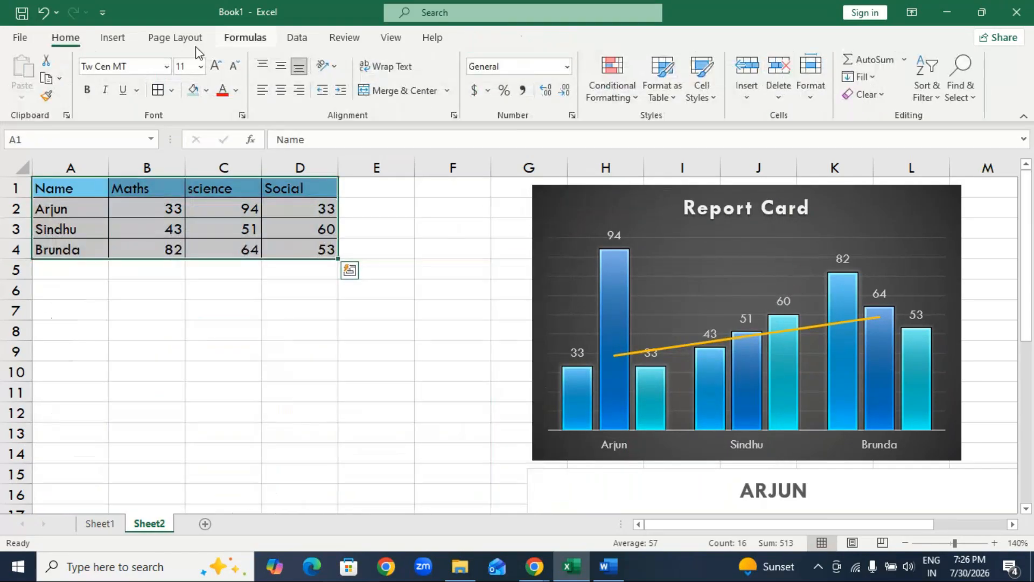
Try a 2-D Clustered Bar chart with the dark chart style, narrowed to clear the Report Card chart, and delete it.
{"action": "left_click", "coordinate": [122, 38]}
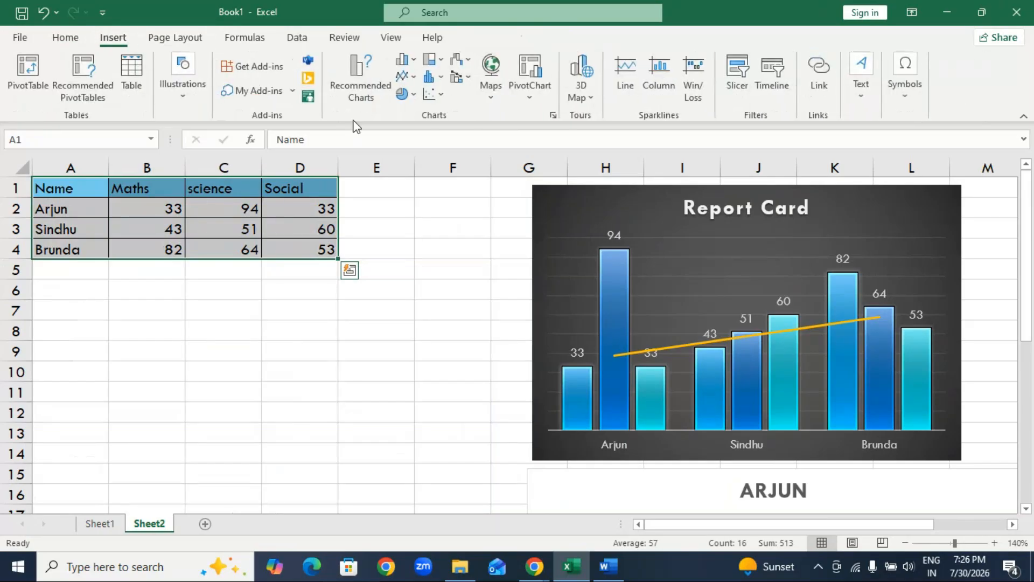
{"action": "left_click", "coordinate": [403, 59]}
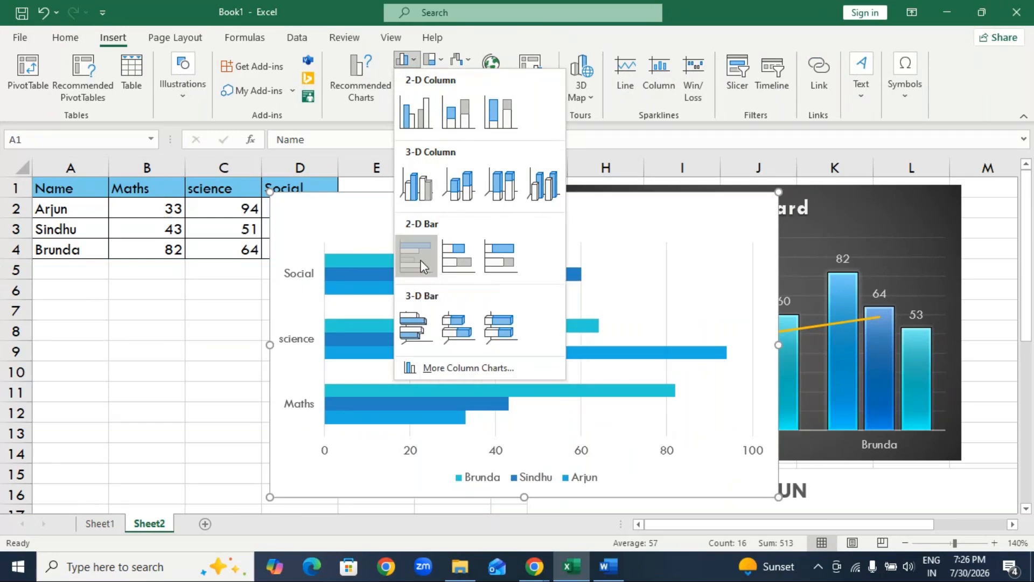
{"action": "left_click", "coordinate": [421, 262]}
{"action": "left_click_drag", "start_coordinate": [445, 208], "coordinate": [334, 249]}
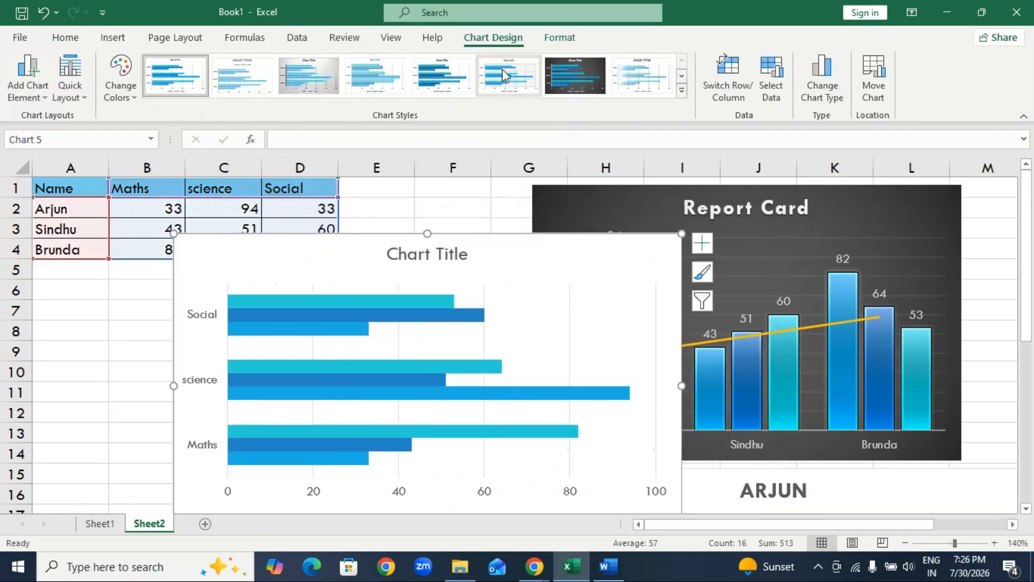
{"action": "left_click", "coordinate": [558, 73]}
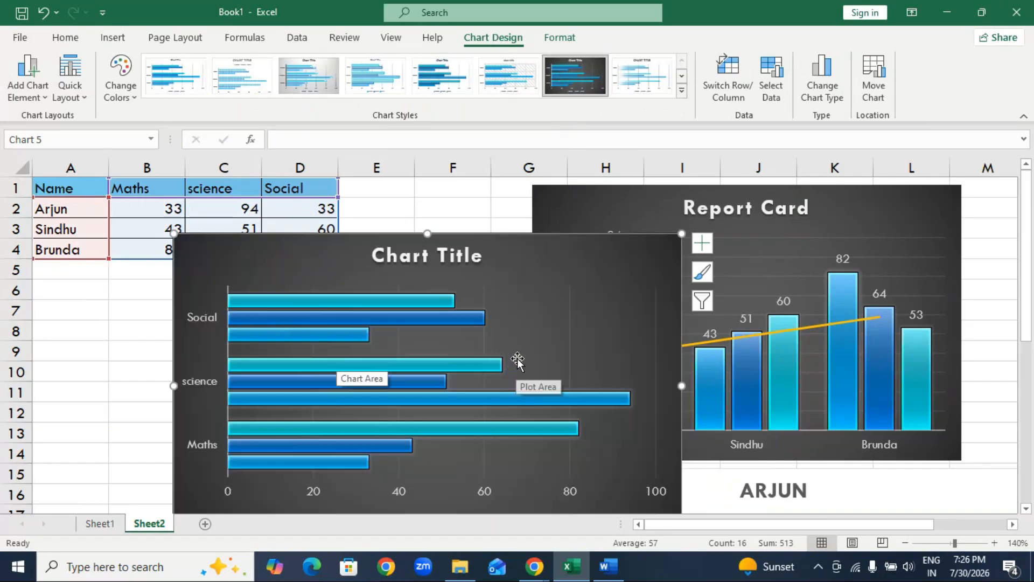
{"action": "left_click_drag", "start_coordinate": [681, 385], "coordinate": [523, 385]}
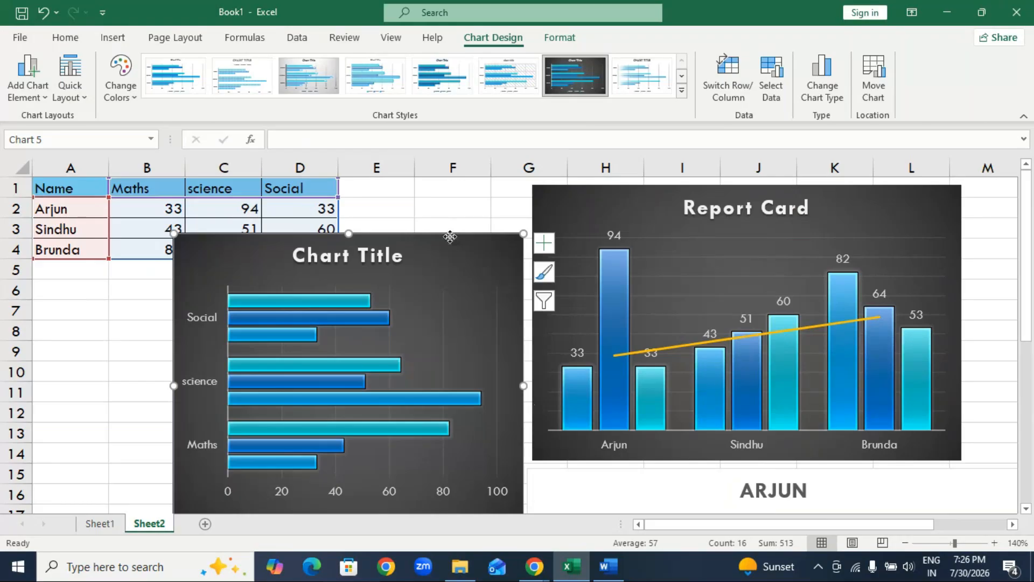
{"action": "key", "text": "Delete"}
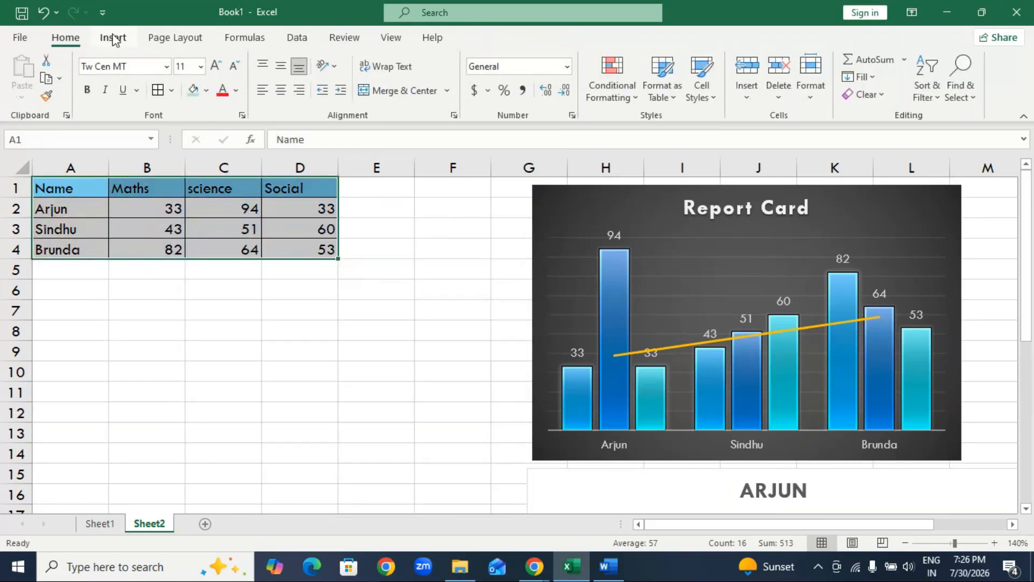
Insert a 2-D Clustered Column chart of the marks, place it against column A and apply the dark chart style.
{"action": "left_click", "coordinate": [122, 42]}
{"action": "left_click", "coordinate": [403, 60]}
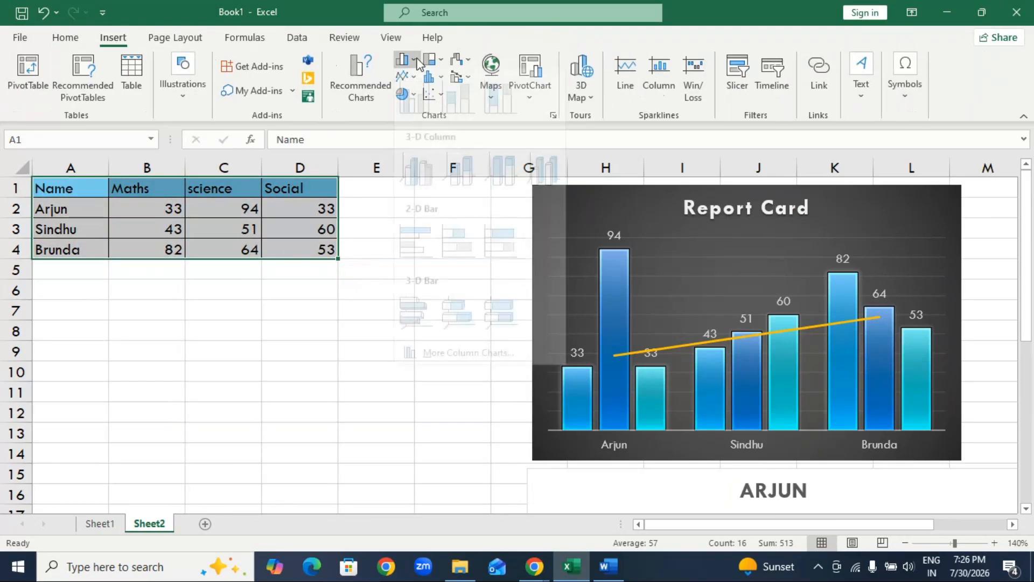
{"action": "left_click", "coordinate": [422, 128]}
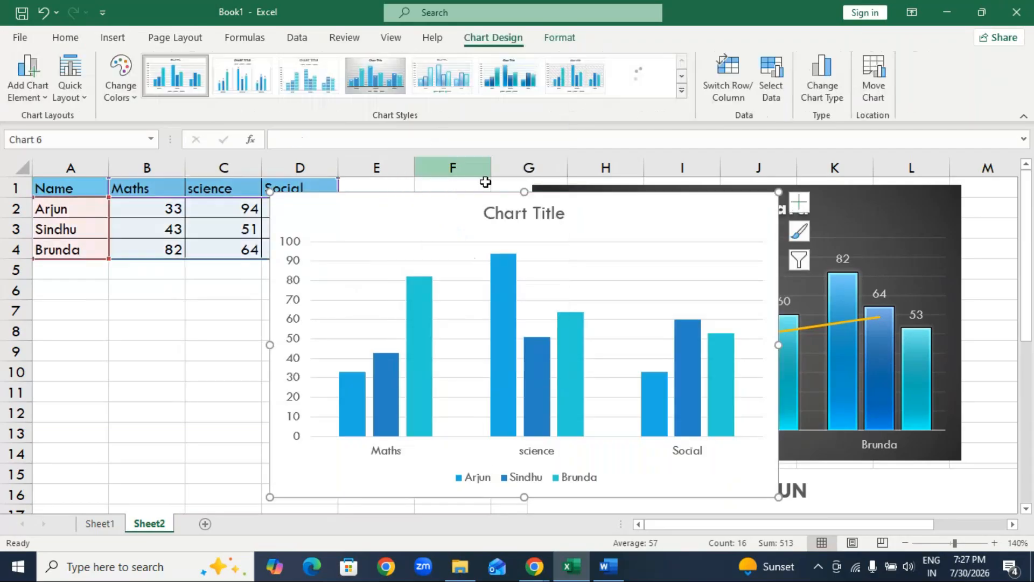
{"action": "left_click_drag", "start_coordinate": [427, 221], "coordinate": [192, 216]}
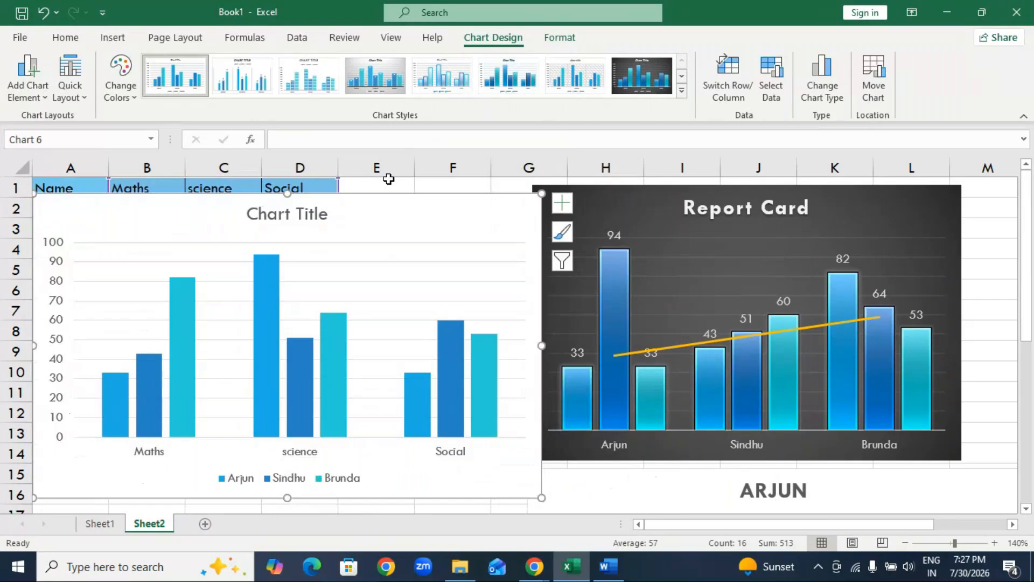
{"action": "left_click", "coordinate": [644, 77]}
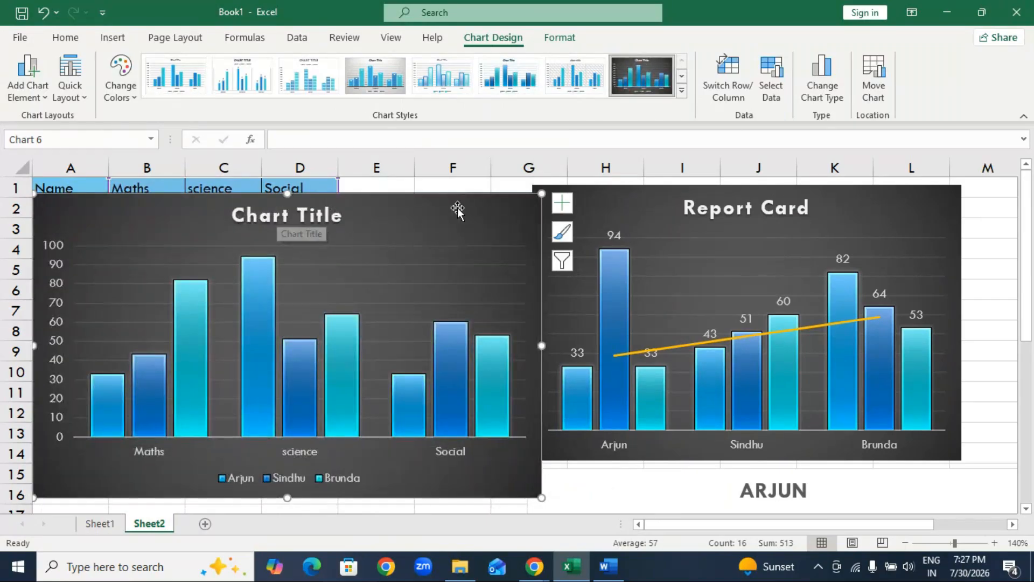
Add data labels to the new column chart and delete its vertical axis.
{"action": "left_click", "coordinate": [563, 203]}
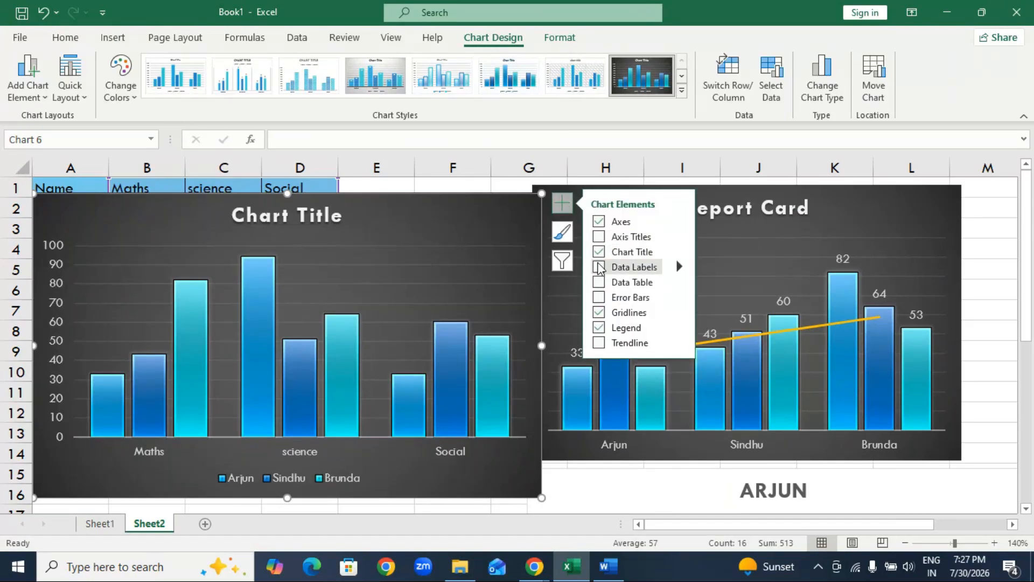
{"action": "left_click", "coordinate": [598, 267]}
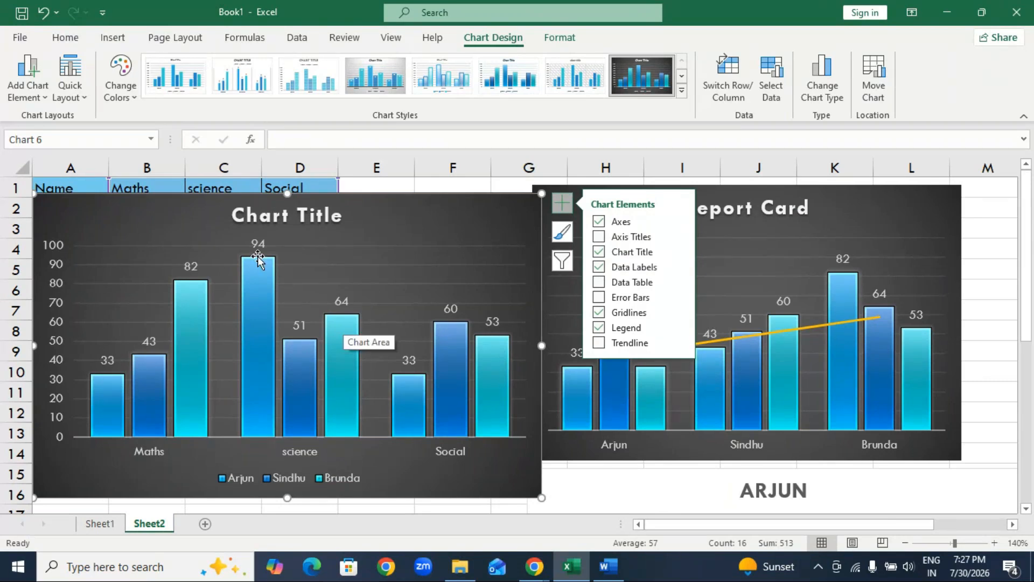
{"action": "left_click", "coordinate": [49, 318]}
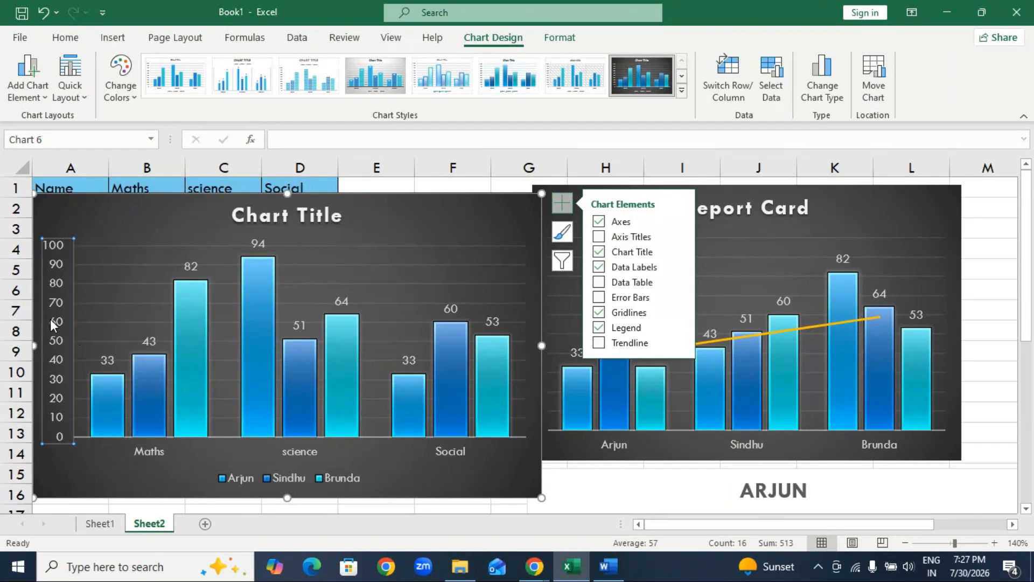
{"action": "key", "text": "Delete"}
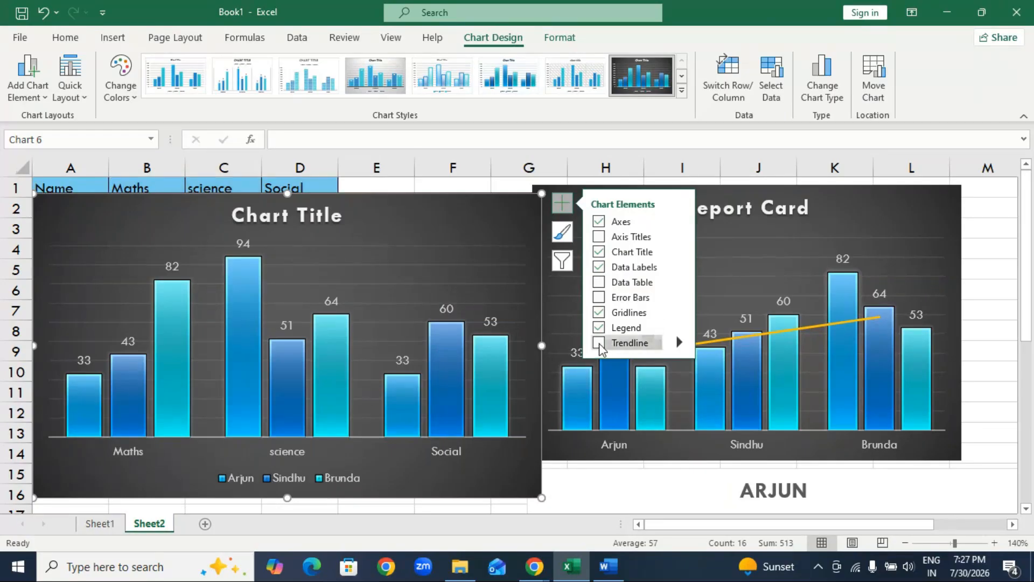
{"action": "left_click", "coordinate": [600, 345]}
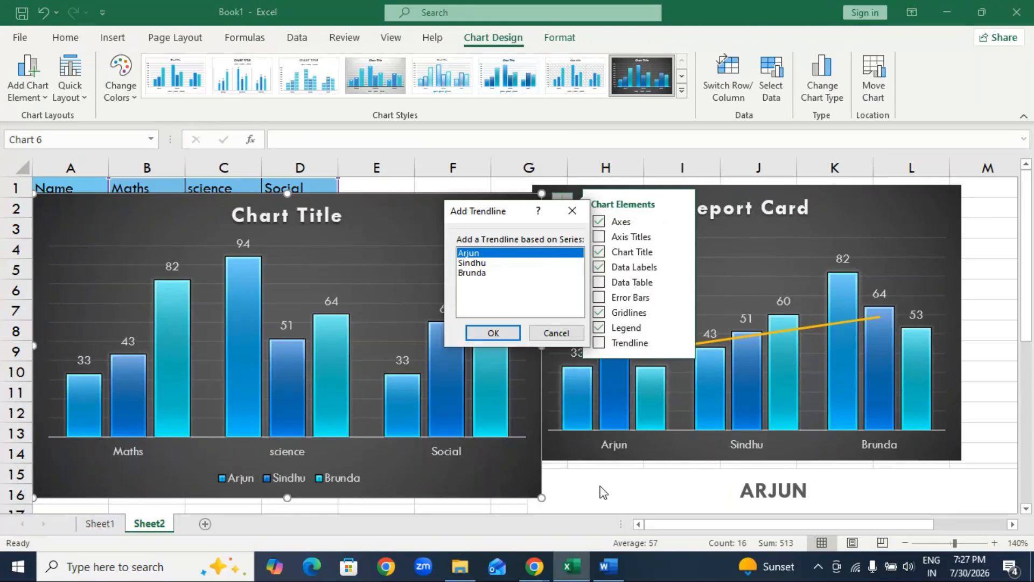
{"action": "left_click", "coordinate": [572, 211]}
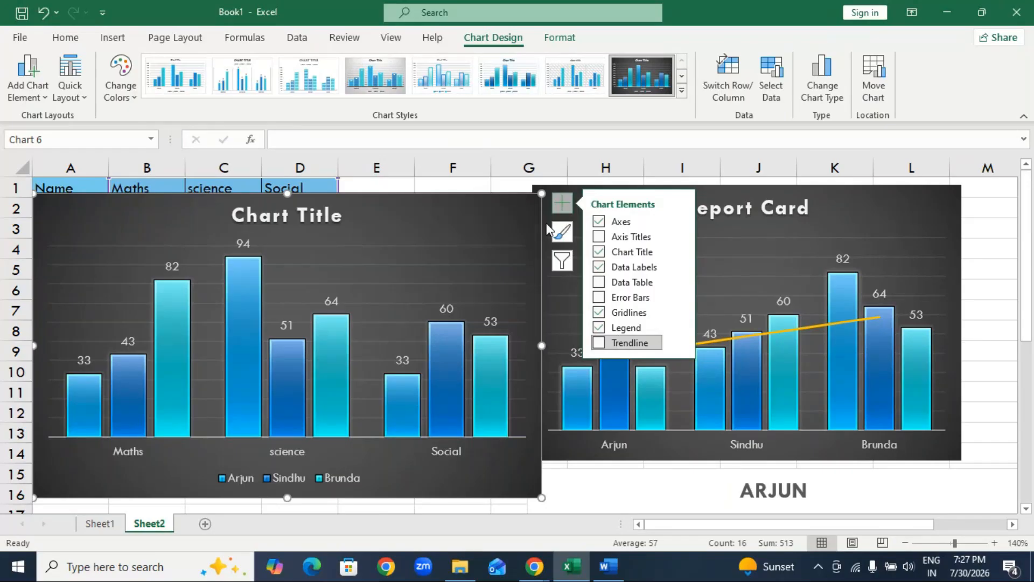
Narrow the new column chart and move it up and over so it sits just beside the Report Card chart.
{"action": "left_click_drag", "start_coordinate": [541, 346], "coordinate": [499, 358]}
{"action": "left_click_drag", "start_coordinate": [422, 233], "coordinate": [454, 211]}
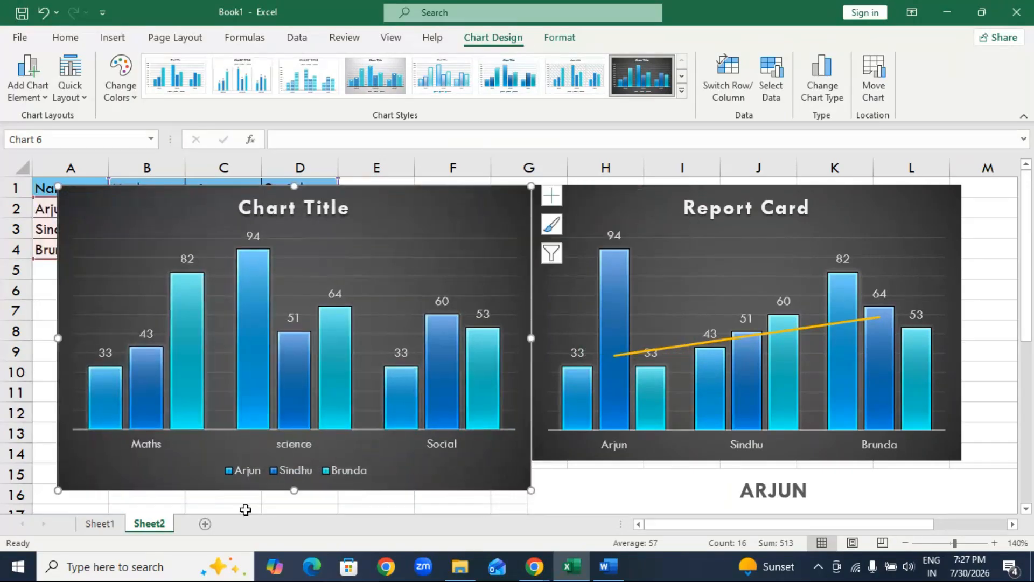
Switch the new column chart's rows and columns to group by student, and switch them back to group by subject.
{"action": "left_click", "coordinate": [729, 78]}
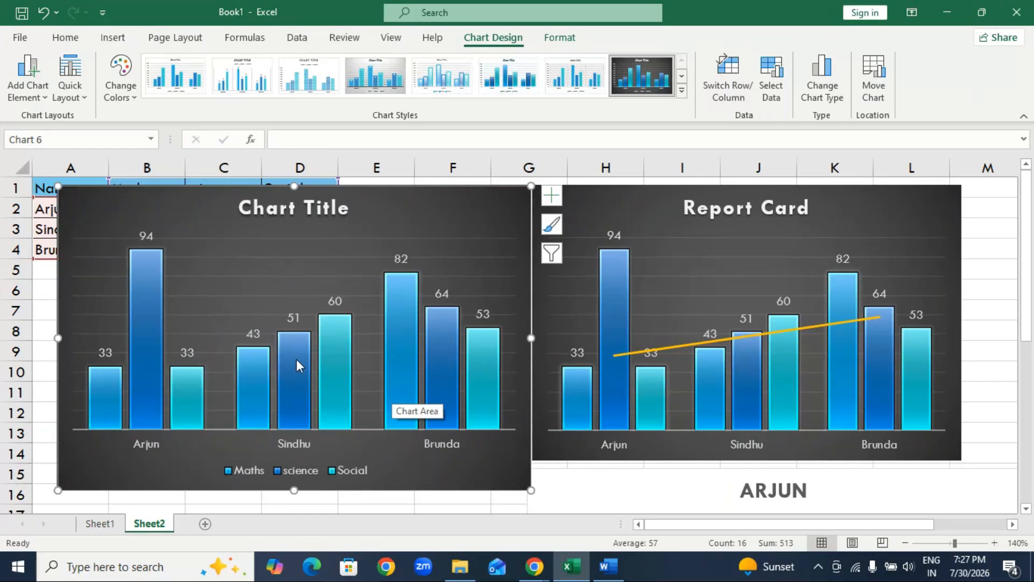
{"action": "left_click", "coordinate": [736, 82]}
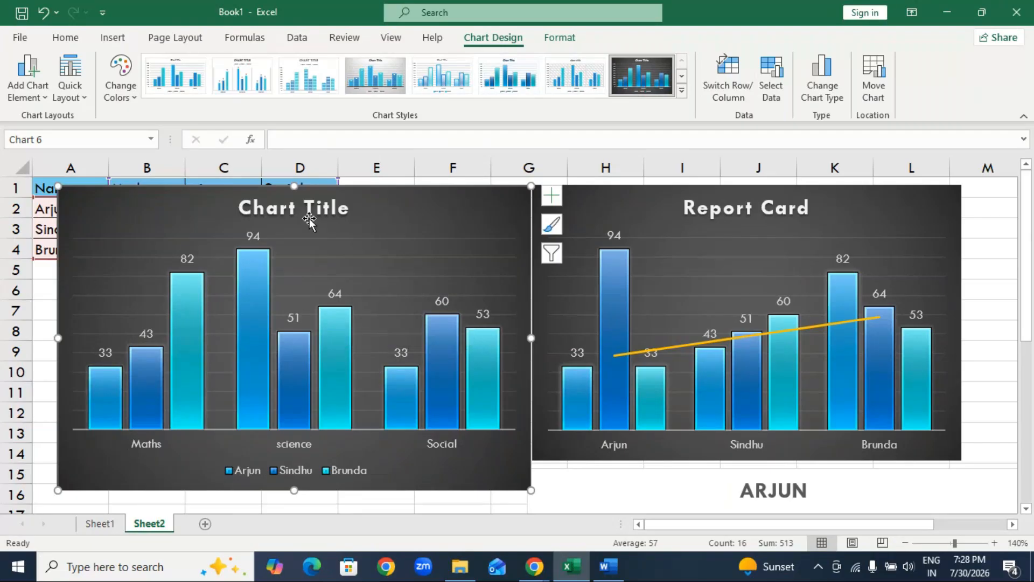
Retitle the new column chart as Report Card.
{"action": "left_click", "coordinate": [292, 211]}
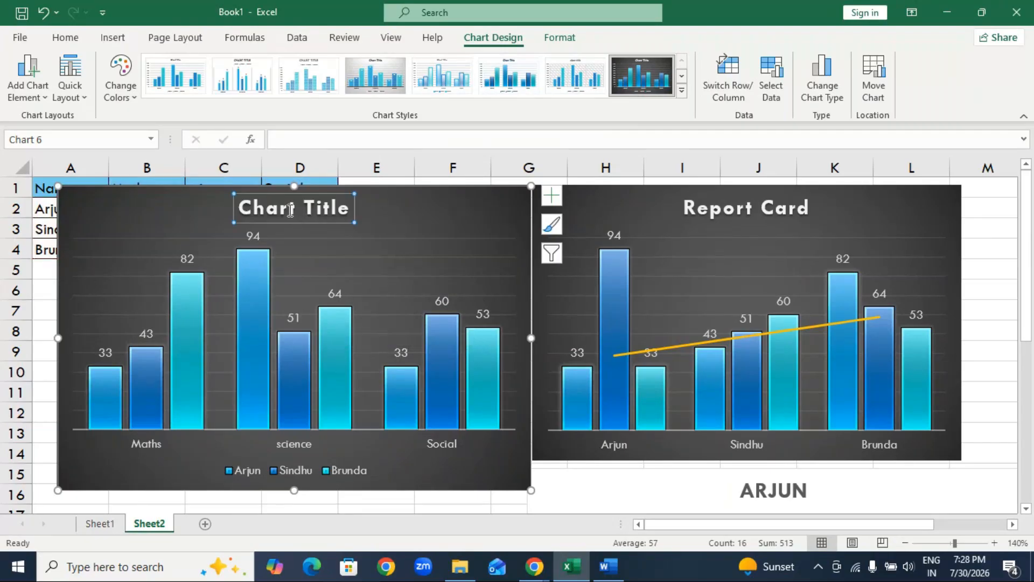
{"action": "double_click", "coordinate": [292, 211]}
{"action": "double_click", "coordinate": [255, 212]}
{"action": "left_click_drag", "start_coordinate": [315, 214], "coordinate": [348, 213]}
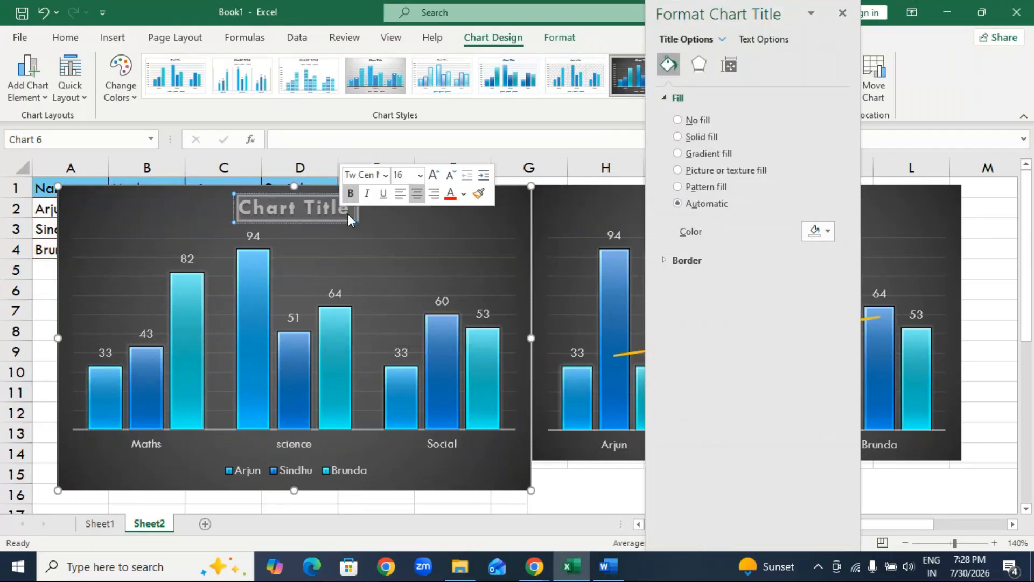
{"action": "type", "text": "REpo"}
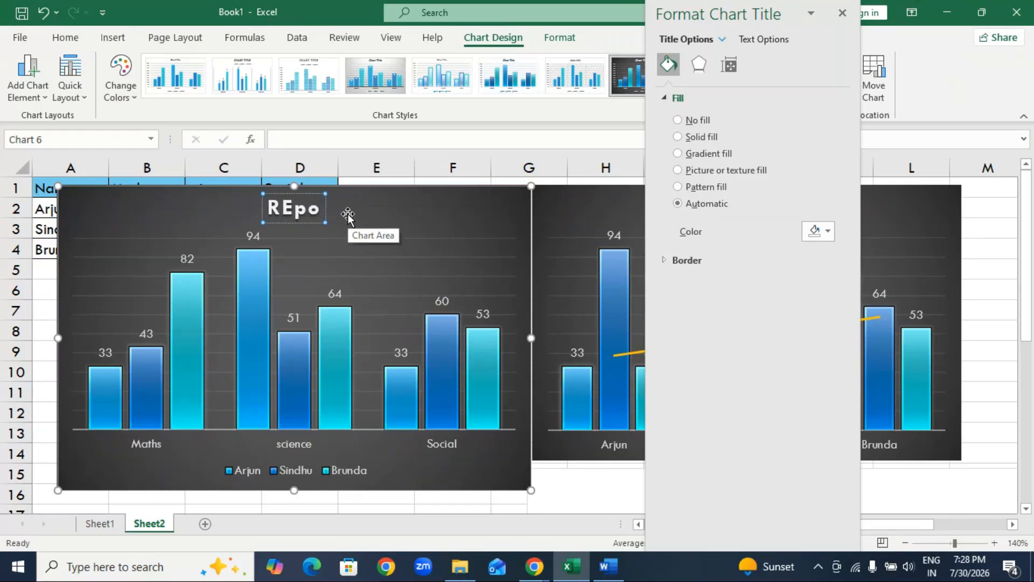
{"action": "type", "text": "rt Card"}
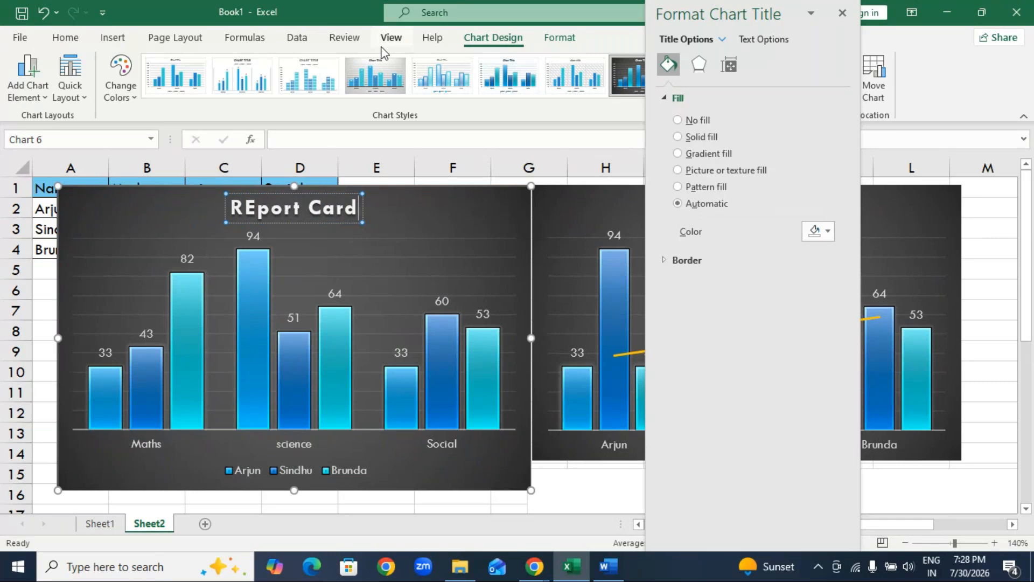
{"action": "left_click", "coordinate": [239, 214]}
{"action": "key", "text": "Delete"}
{"action": "type", "text": "e"}
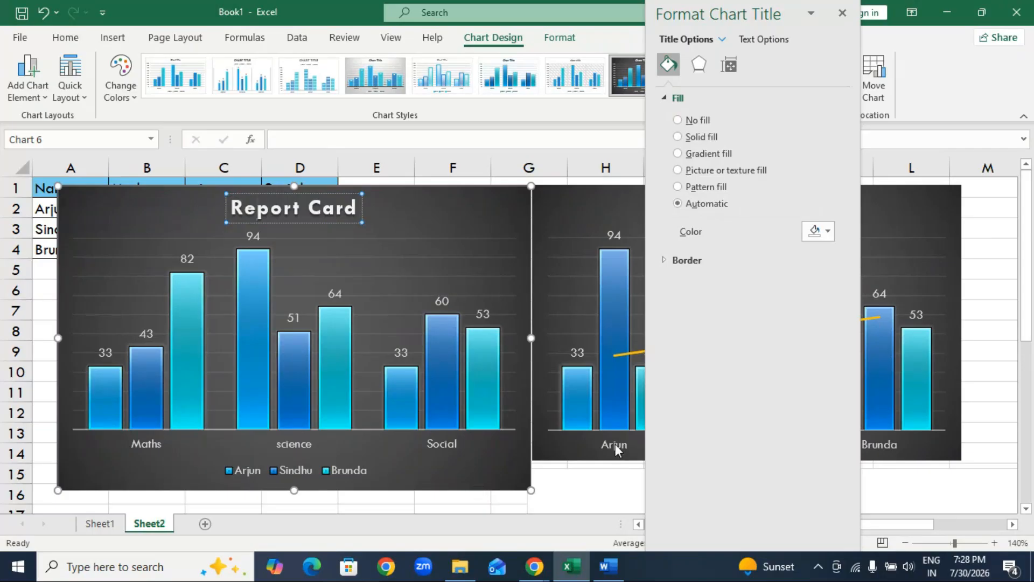
Move the retitled chart partly over the other Report Card chart and close the formatting pane.
{"action": "left_click", "coordinate": [613, 476]}
{"action": "left_click", "coordinate": [474, 202]}
{"action": "left_click_drag", "start_coordinate": [456, 193], "coordinate": [643, 198]}
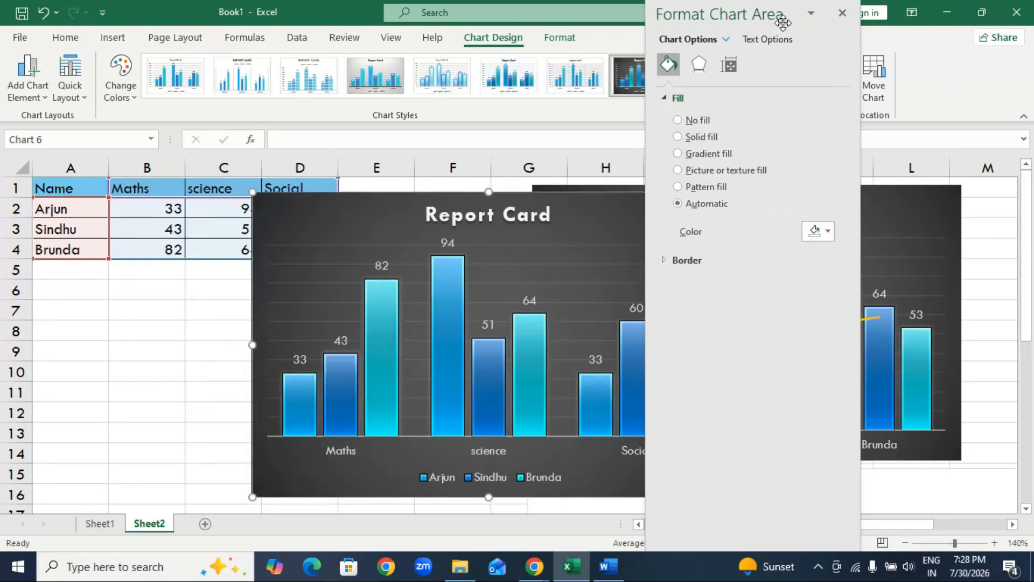
{"action": "left_click", "coordinate": [843, 13]}
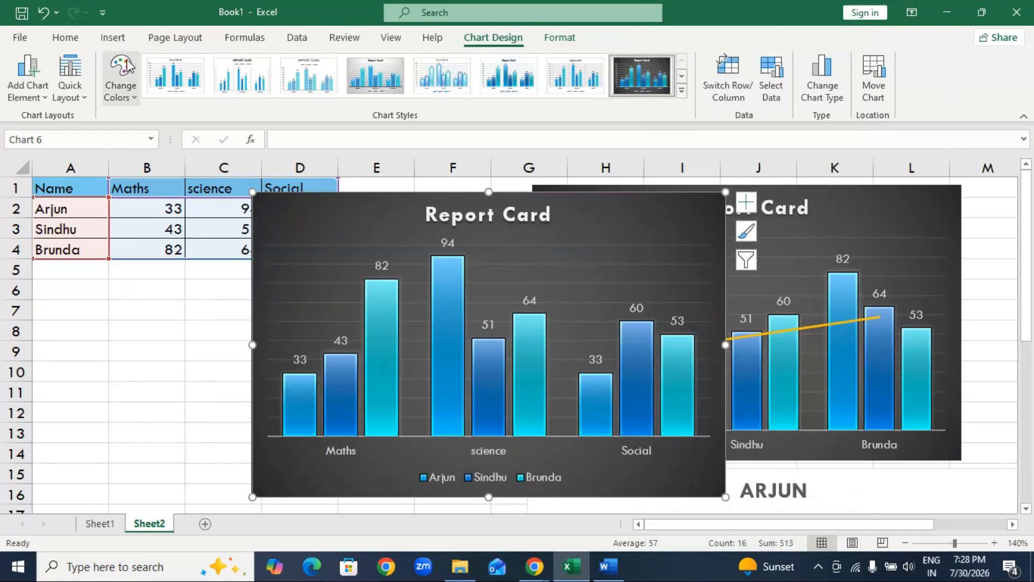
Look through the chart color palettes and the workbook themes for the selected chart.
{"action": "left_click", "coordinate": [119, 96]}
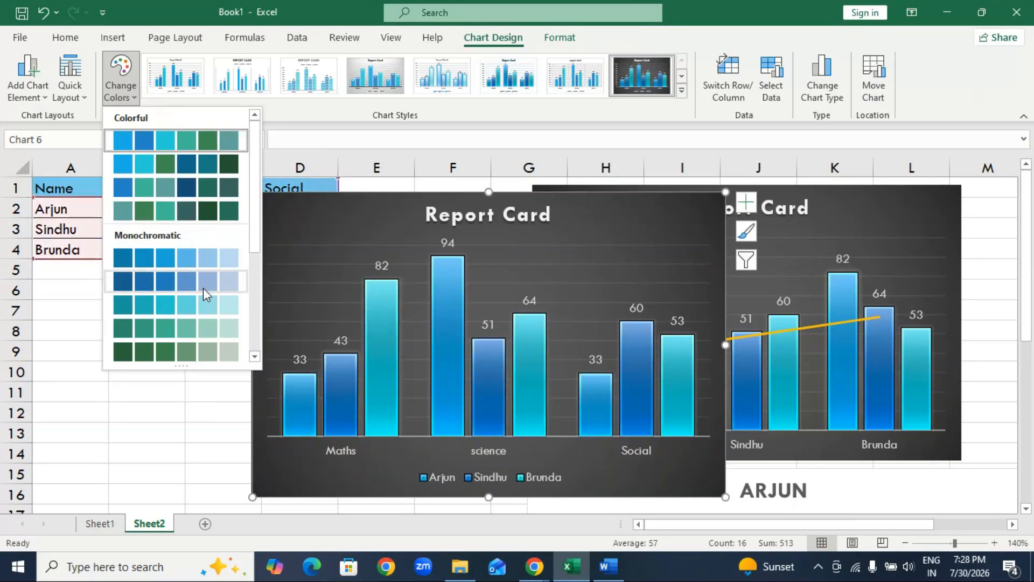
{"action": "left_click", "coordinate": [173, 307]}
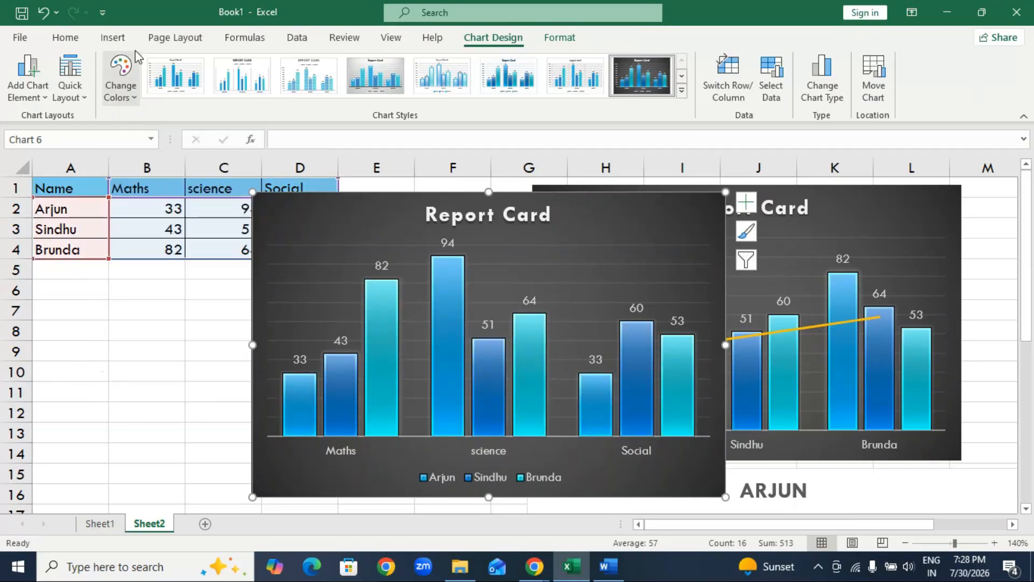
{"action": "left_click", "coordinate": [170, 39]}
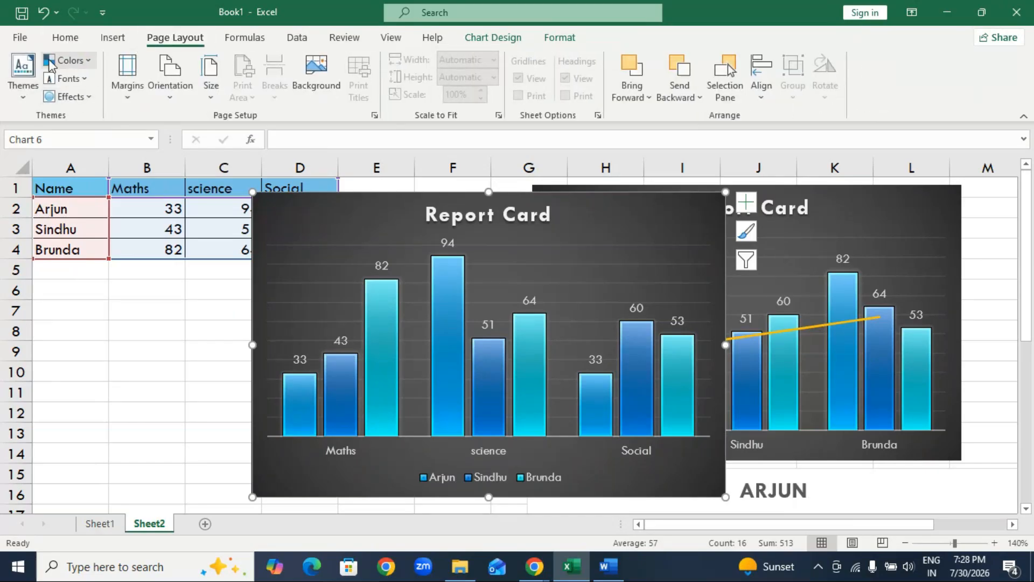
{"action": "left_click", "coordinate": [24, 100]}
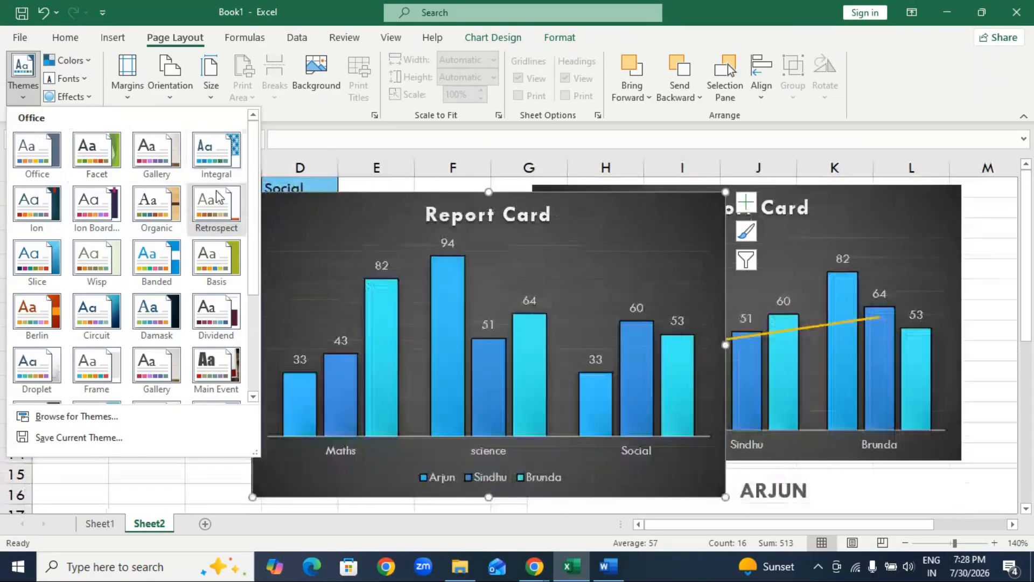
{"action": "key", "text": "Escape"}
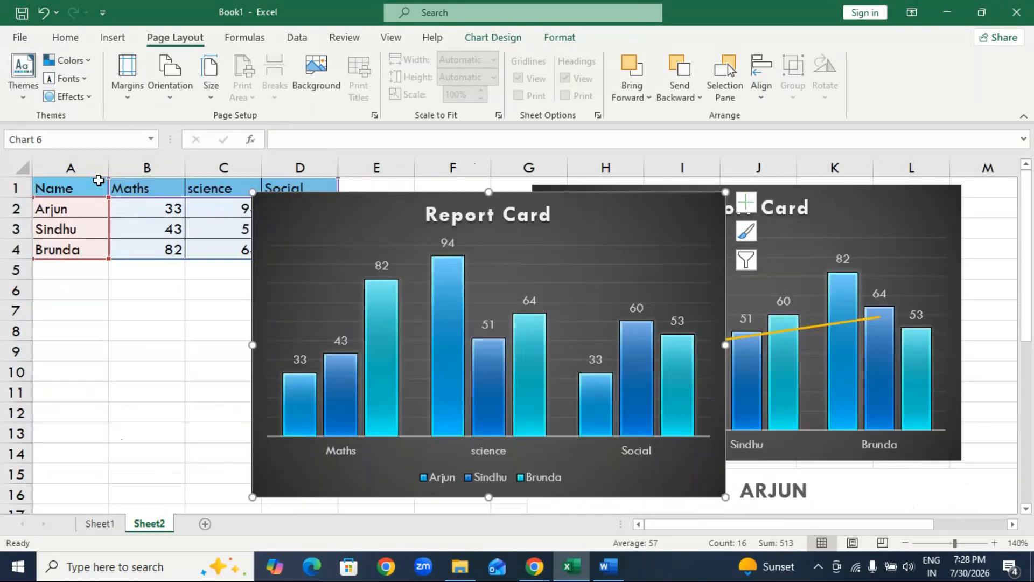
Apply the Blue II theme colors and preview the theme effects on the charts.
{"action": "left_click", "coordinate": [69, 60]}
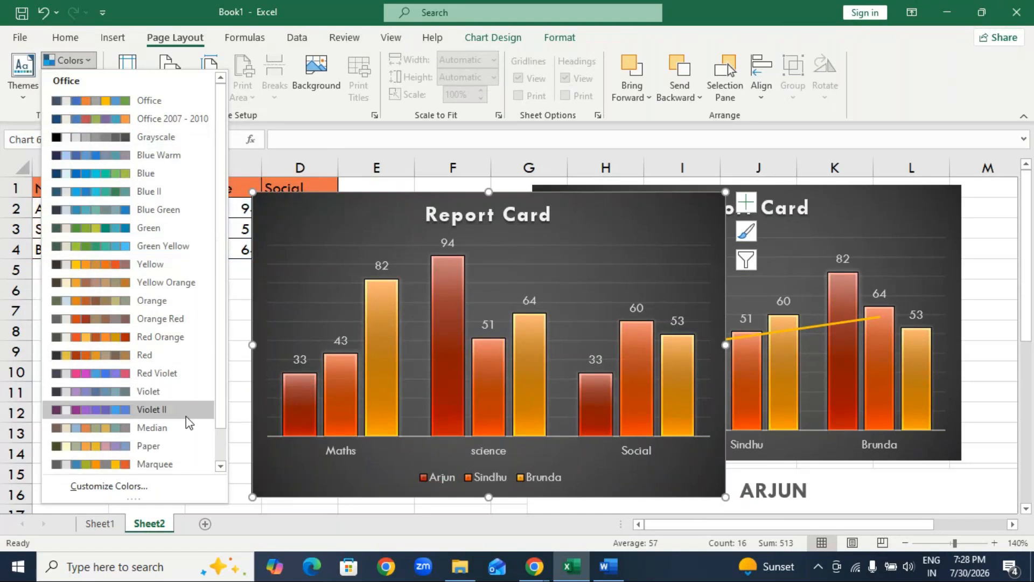
{"action": "left_click", "coordinate": [148, 191]}
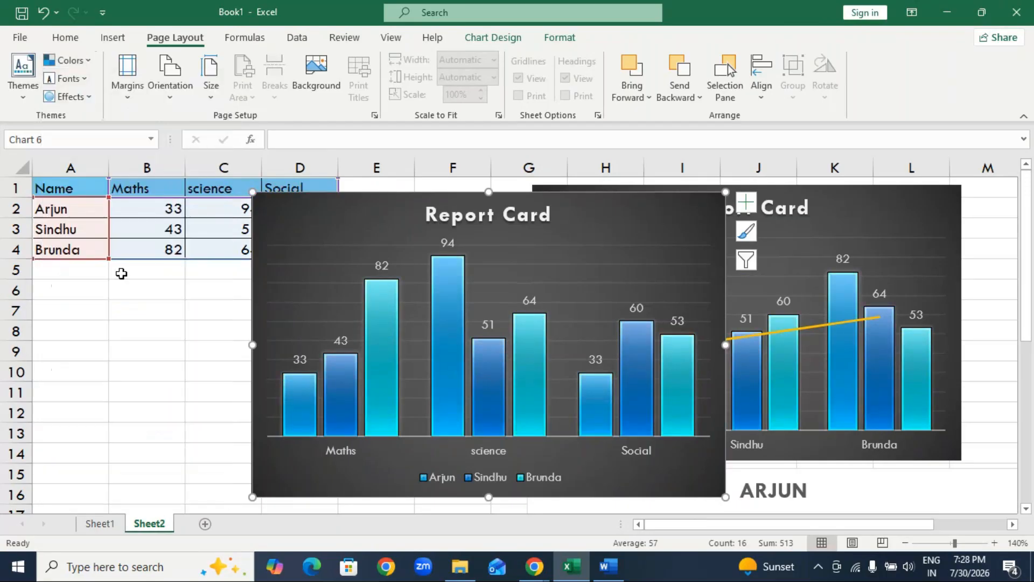
{"action": "left_click", "coordinate": [55, 98]}
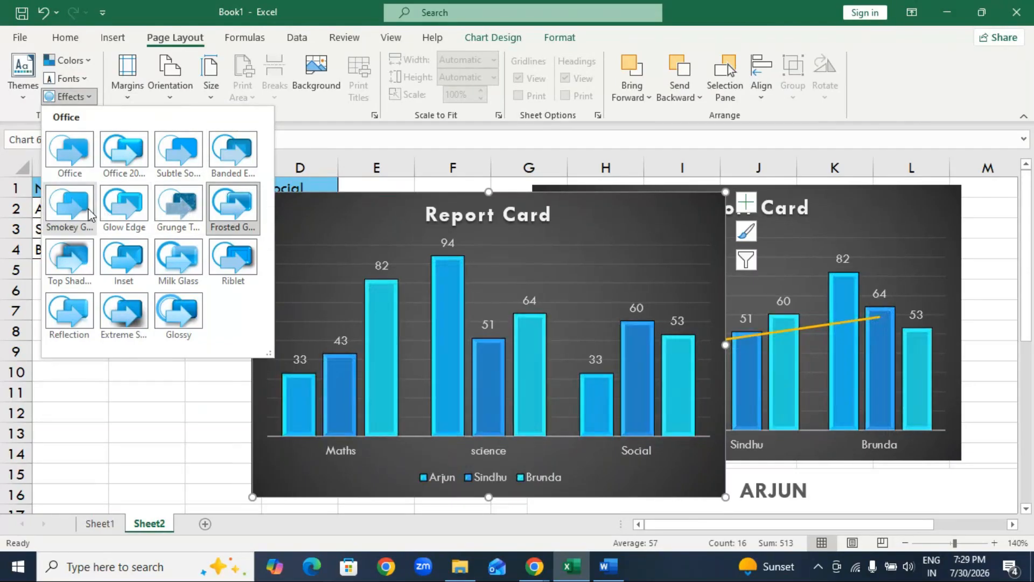
{"action": "left_click", "coordinate": [147, 436]}
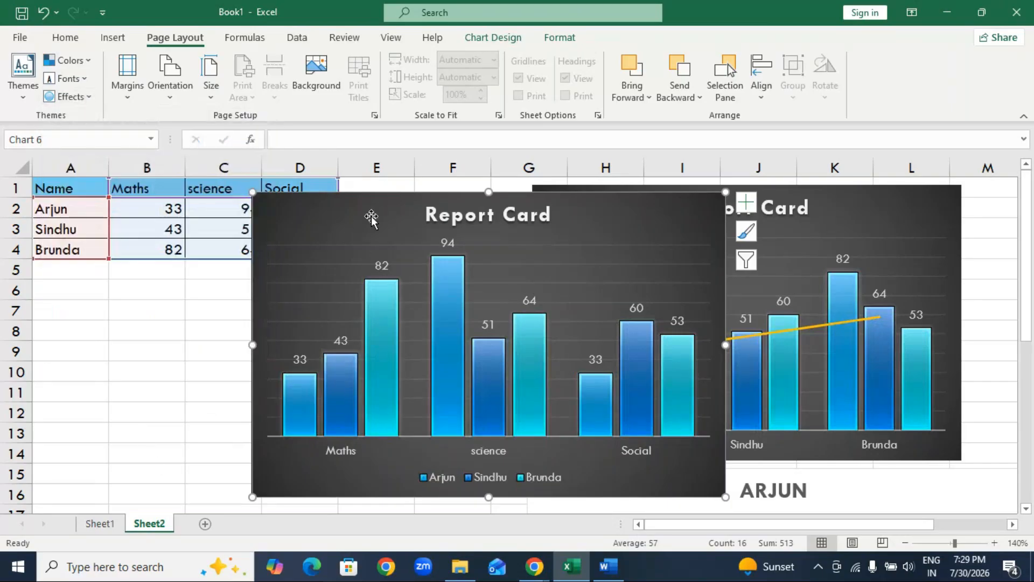
Move the chart back over the marks table beside the other chart and add a trendline based on the first student's series.
{"action": "left_click_drag", "start_coordinate": [344, 221], "coordinate": [137, 233]}
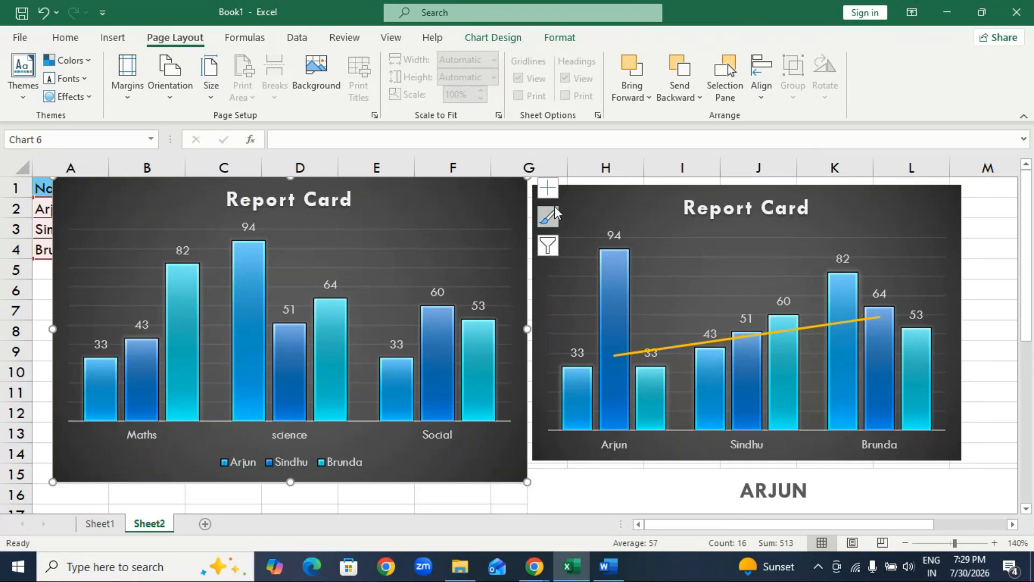
{"action": "left_click", "coordinate": [548, 188]}
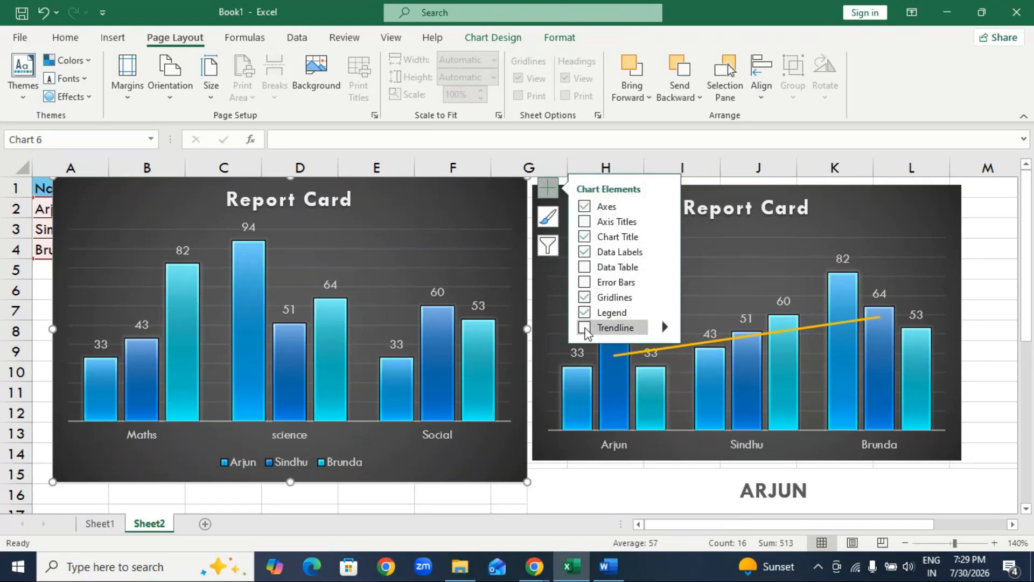
{"action": "left_click", "coordinate": [586, 327]}
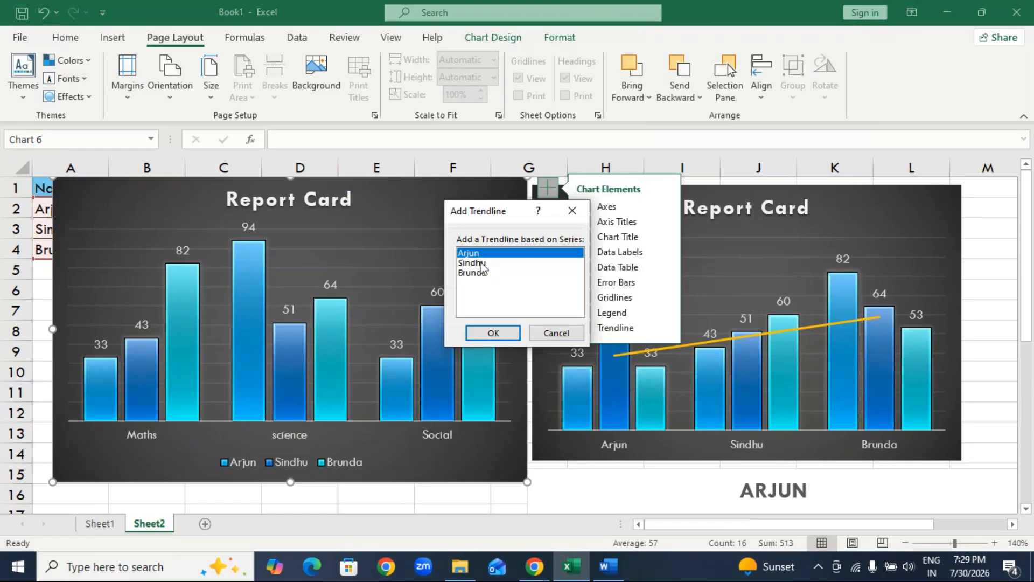
{"action": "left_click", "coordinate": [493, 334]}
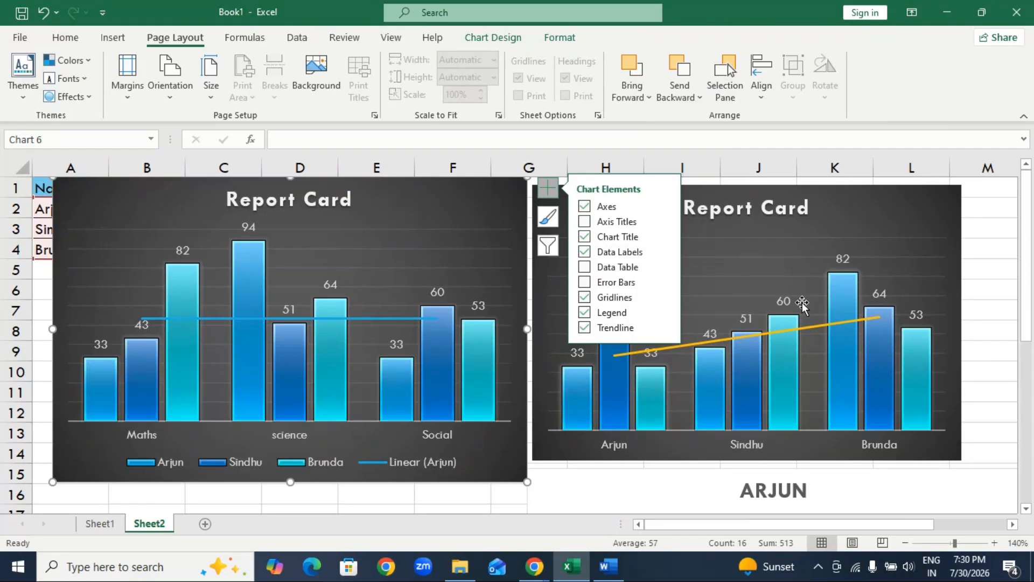
Switch the chart's rows and columns to group by student and move it on top of the other Report Card chart.
{"action": "left_click", "coordinate": [493, 37]}
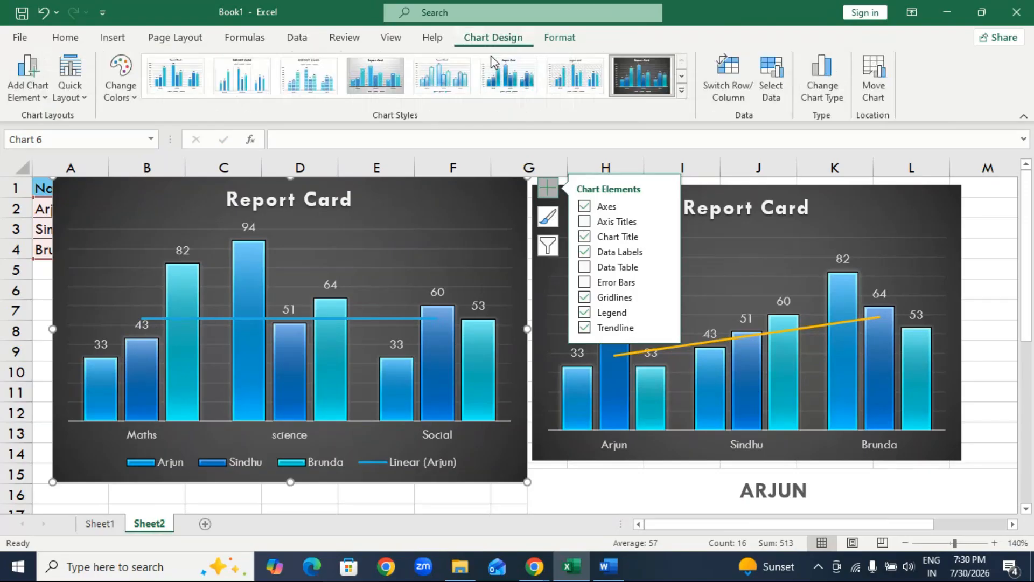
{"action": "left_click", "coordinate": [731, 80]}
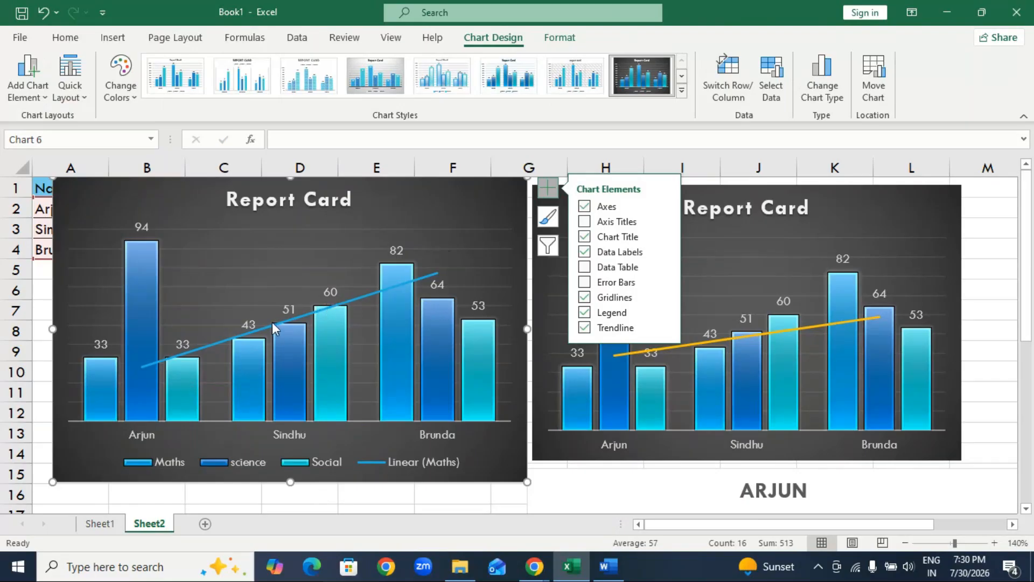
{"action": "left_click", "coordinate": [406, 217]}
{"action": "left_click_drag", "start_coordinate": [406, 218], "coordinate": [852, 238]}
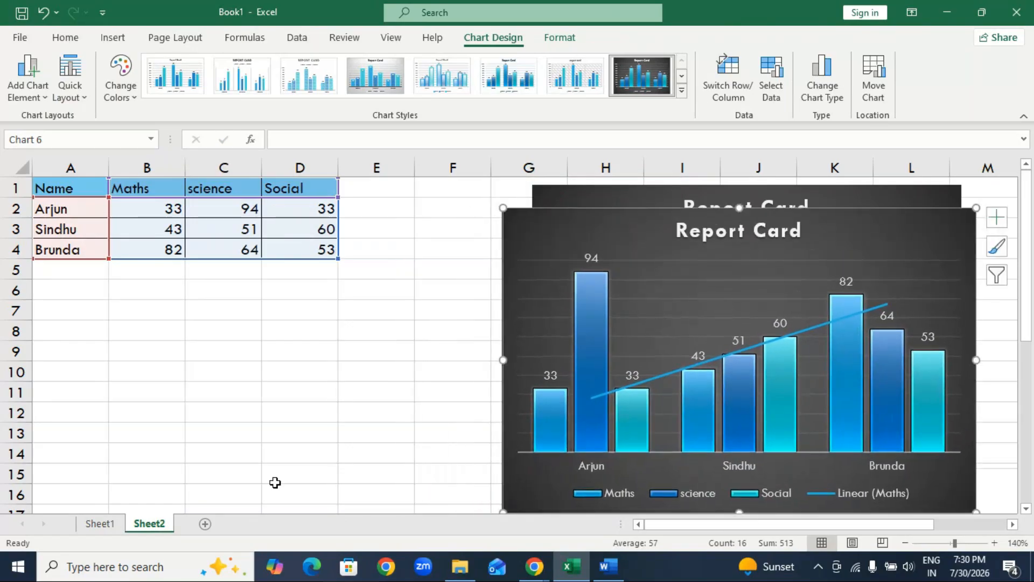
Insert a 3-D pie chart from the marks table in A1:D4.
{"action": "left_click", "coordinate": [263, 431]}
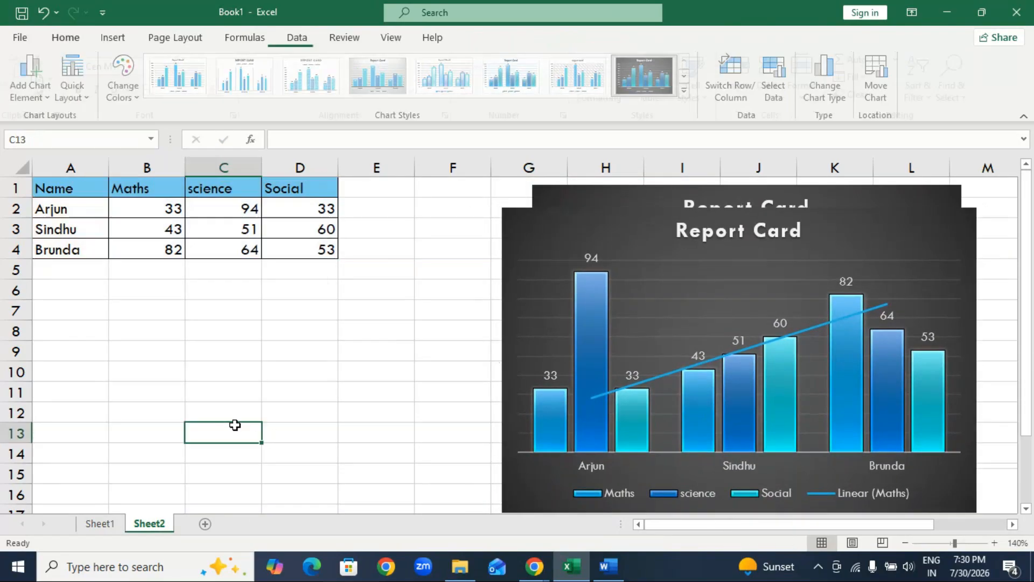
{"action": "left_click_drag", "start_coordinate": [54, 188], "coordinate": [286, 254]}
{"action": "left_click", "coordinate": [131, 38]}
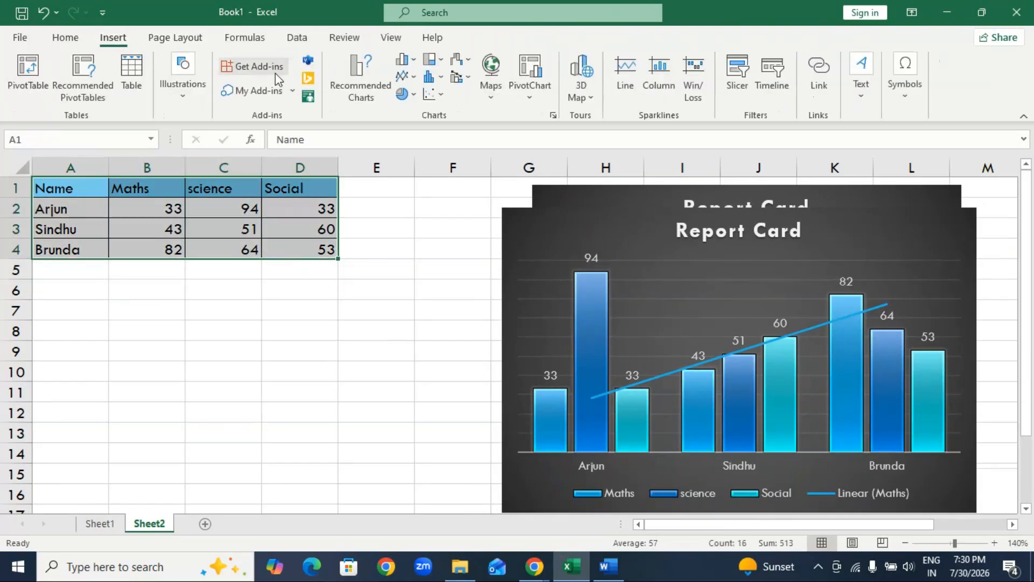
{"action": "left_click", "coordinate": [411, 98]}
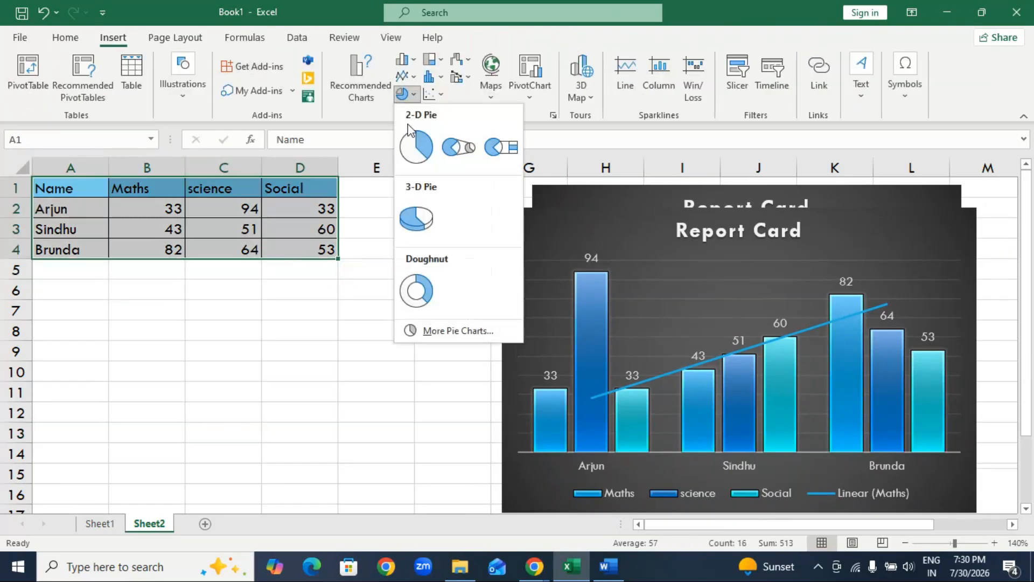
{"action": "left_click", "coordinate": [414, 212]}
Move the pie chart below the table's header rows and apply the white style with colored subject and percentage labels outside the slices.
{"action": "left_click_drag", "start_coordinate": [413, 229], "coordinate": [254, 262]}
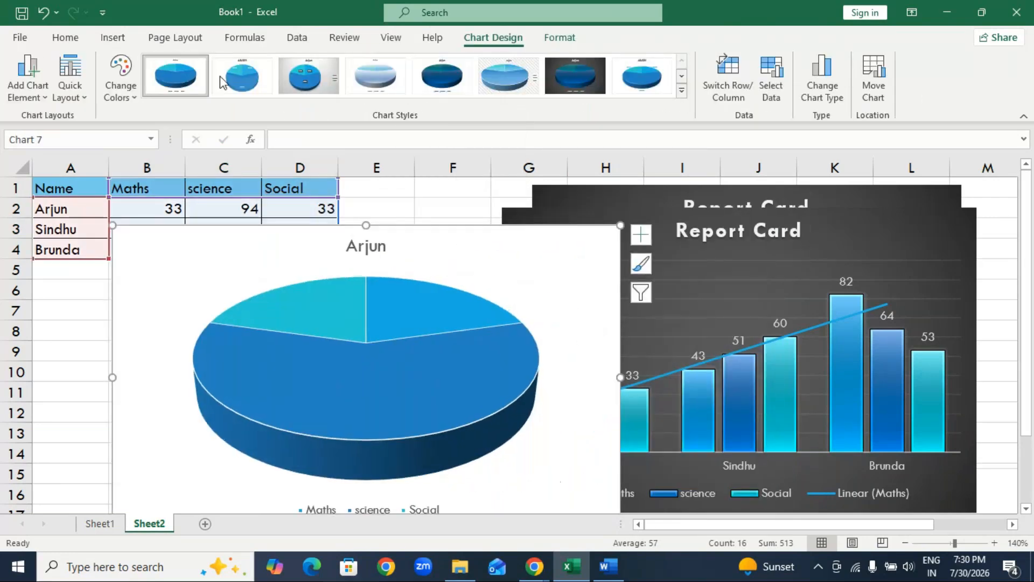
{"action": "left_click", "coordinate": [316, 87]}
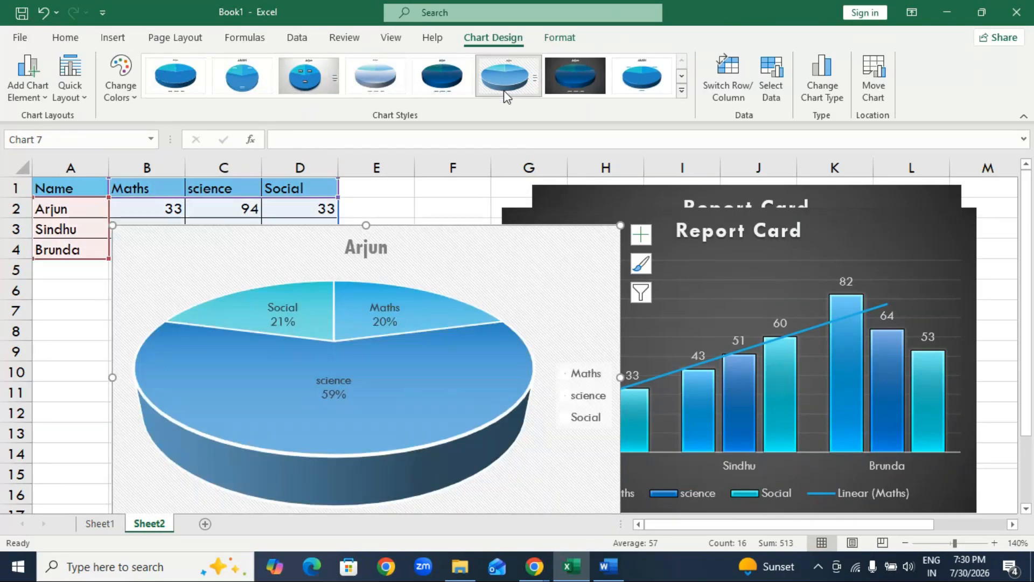
{"action": "left_click", "coordinate": [625, 89]}
Undo the accidental plot area shift and move the whole pie chart up toward column A.
{"action": "left_click", "coordinate": [558, 311]}
{"action": "left_click_drag", "start_coordinate": [558, 312], "coordinate": [502, 321]}
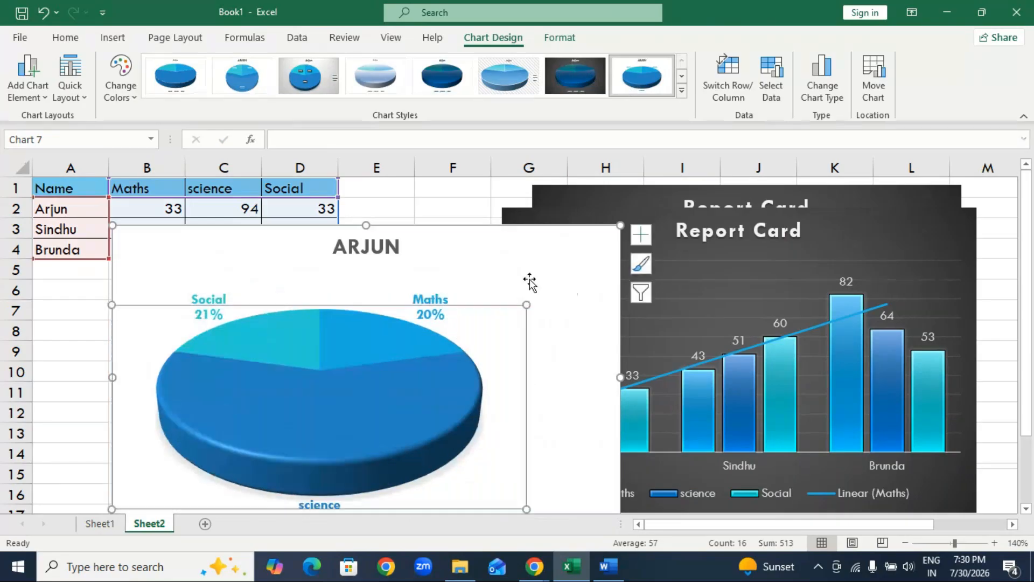
{"action": "key", "text": "ctrl+z"}
{"action": "left_click_drag", "start_coordinate": [452, 248], "coordinate": [393, 228]}
View the color palettes and workbook themes available for the pie chart.
{"action": "left_click", "coordinate": [128, 96]}
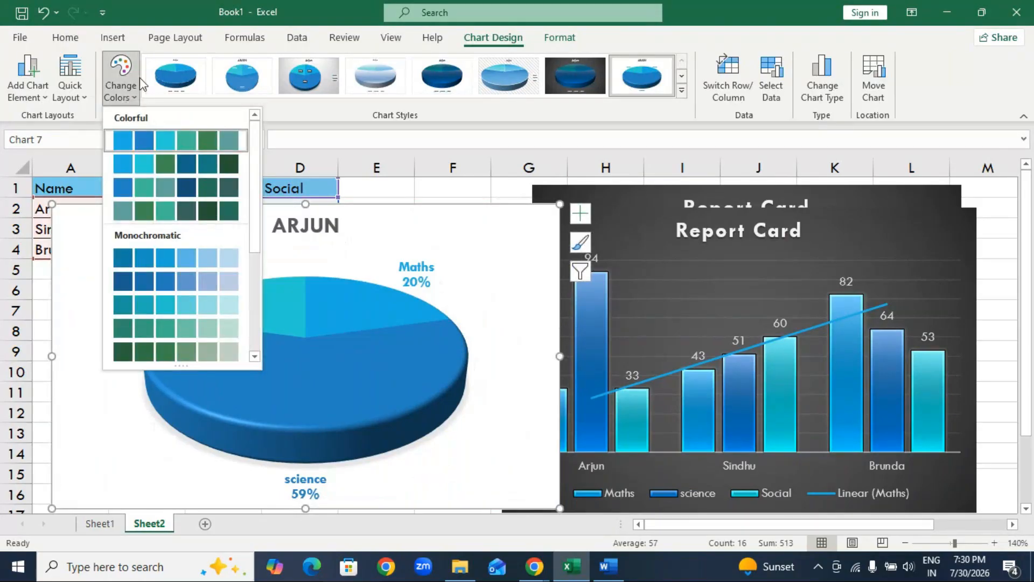
{"action": "left_click", "coordinate": [175, 37]}
{"action": "left_click", "coordinate": [22, 101]}
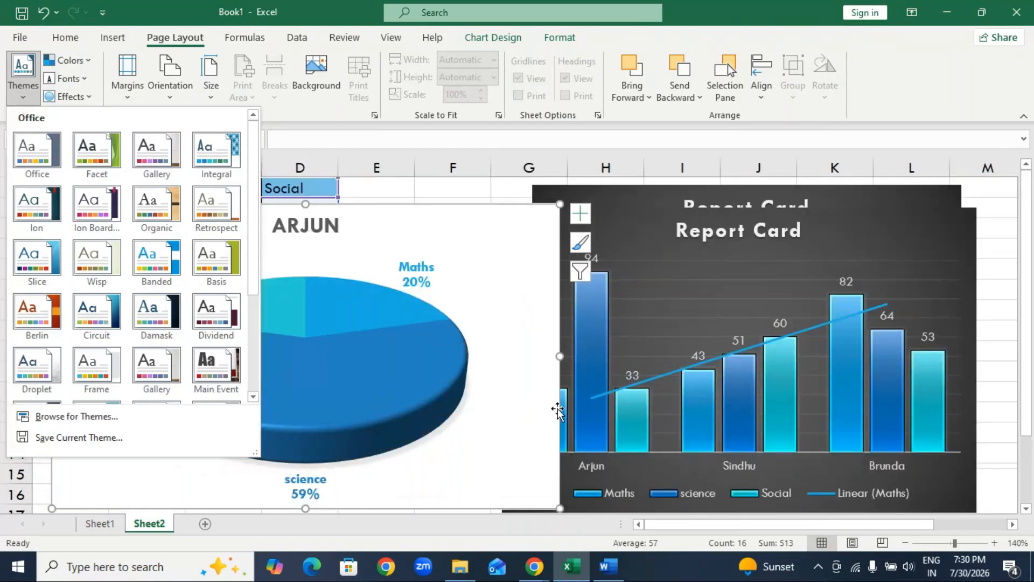
{"action": "left_click", "coordinate": [91, 499]}
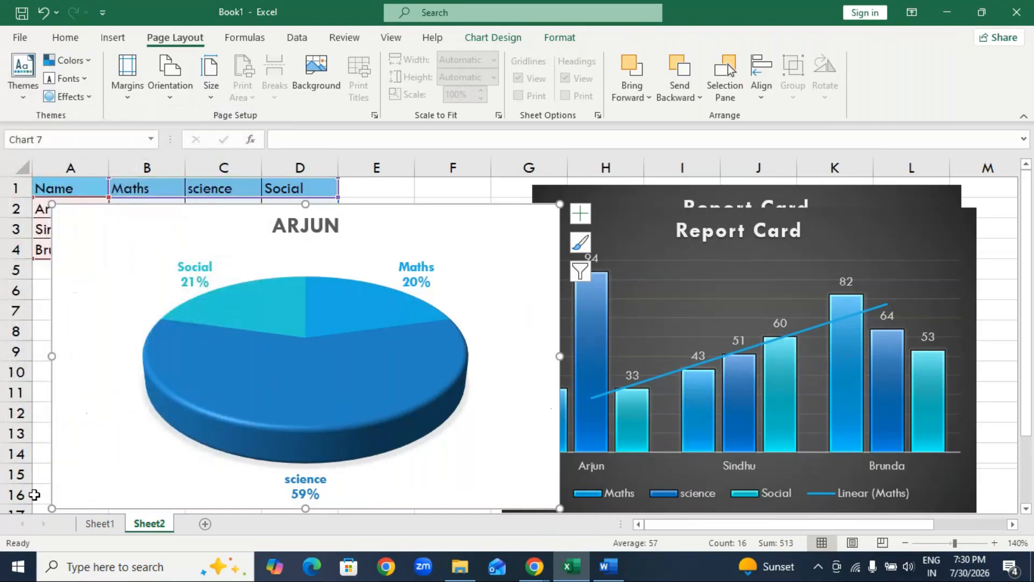
Pull the Maths slice out of the 3-D pie chart to a point explosion of 49%.
{"action": "left_click", "coordinate": [277, 321]}
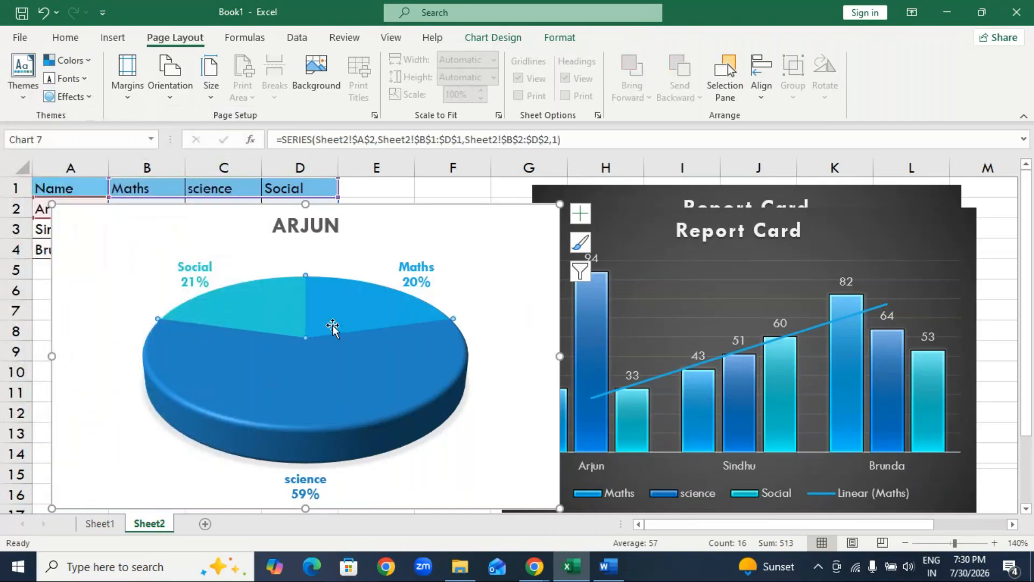
{"action": "double_click", "coordinate": [268, 321]}
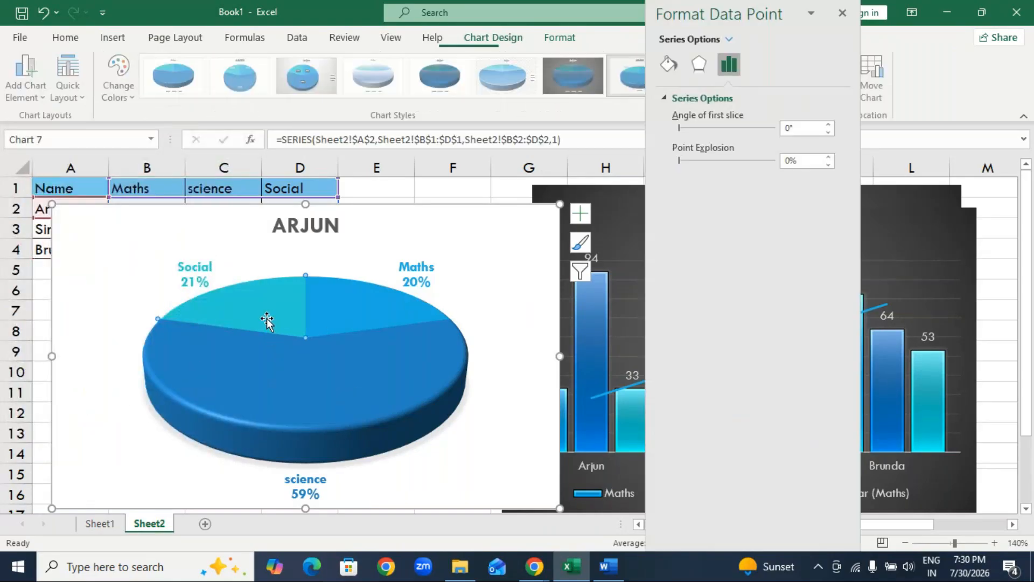
{"action": "left_click", "coordinate": [351, 311]}
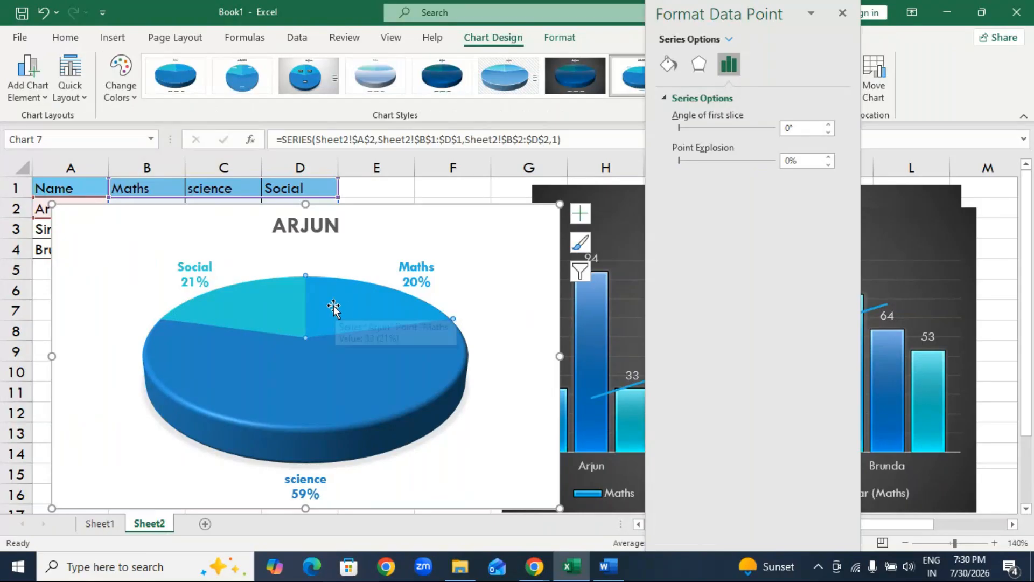
{"action": "left_click_drag", "start_coordinate": [330, 309], "coordinate": [331, 308]}
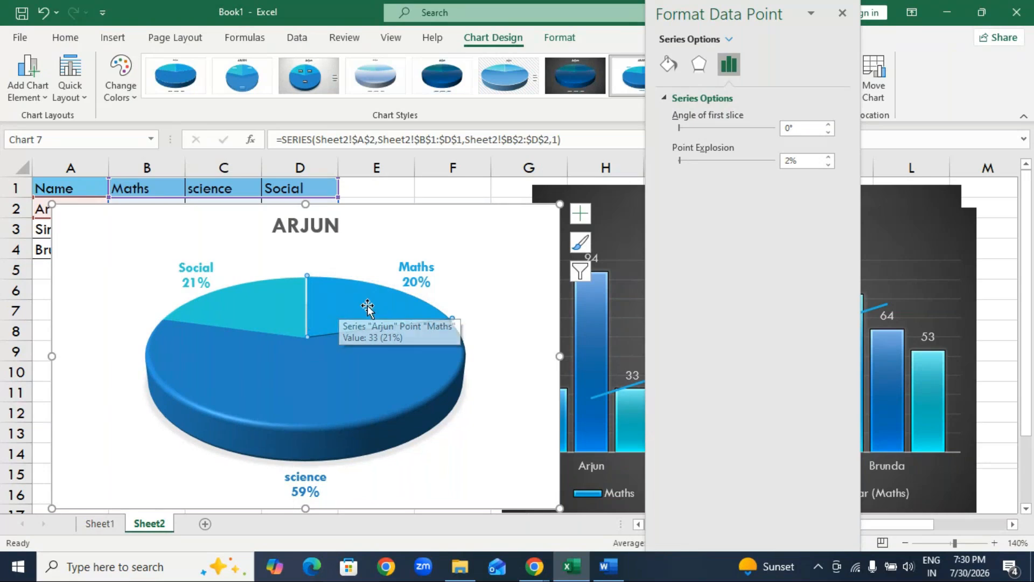
{"action": "left_click_drag", "start_coordinate": [363, 302], "coordinate": [397, 265]}
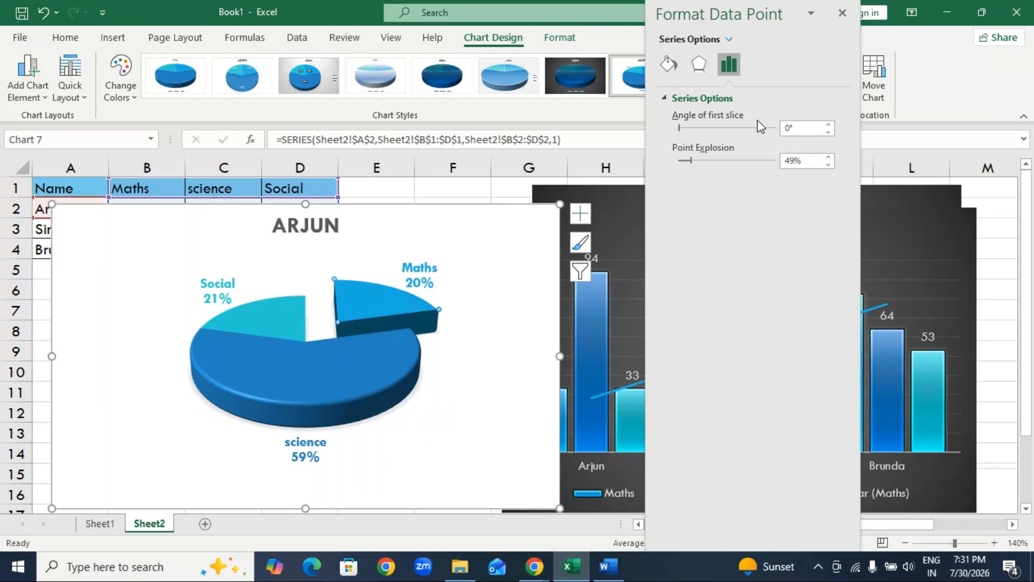
Rotate the pie chart by setting the angle of the first slice to 50°.
{"action": "left_click", "coordinate": [686, 128]}
{"action": "left_click", "coordinate": [686, 129]}
{"action": "left_click", "coordinate": [688, 131]}
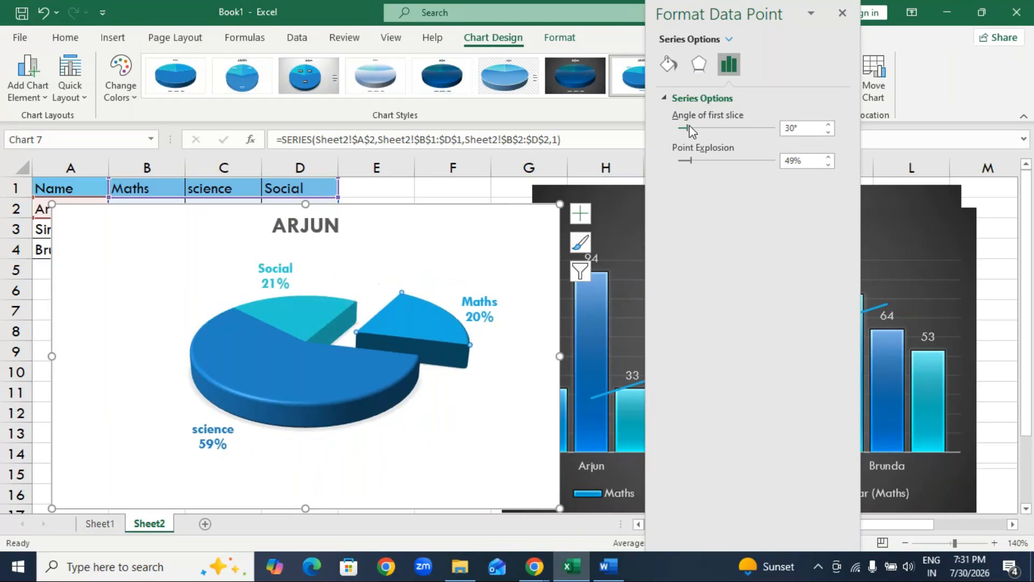
{"action": "left_click", "coordinate": [695, 127]}
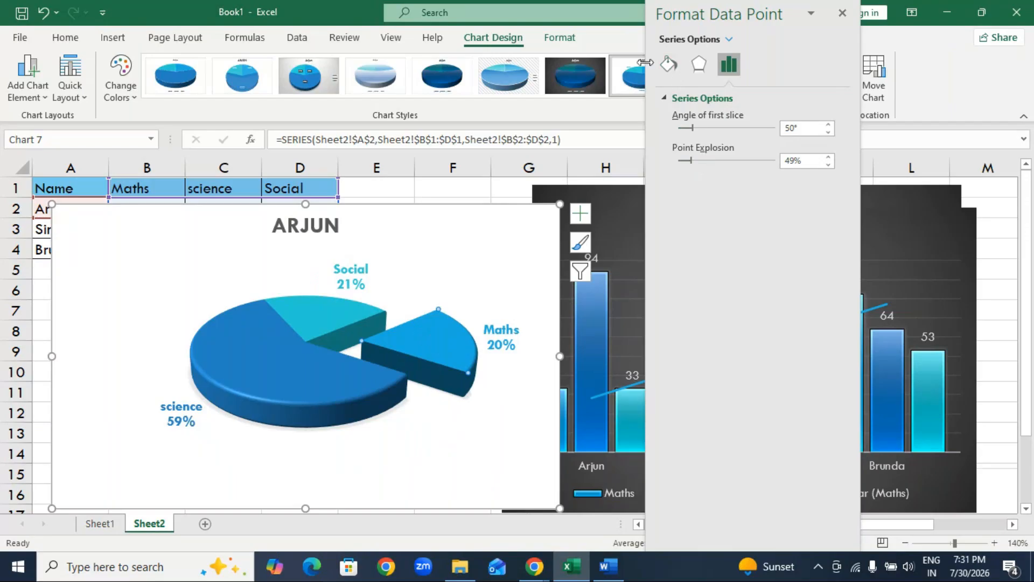
Fill the Maths slice with the wide upward diagonal stripe pattern and close the formatting pane.
{"action": "left_click", "coordinate": [668, 65]}
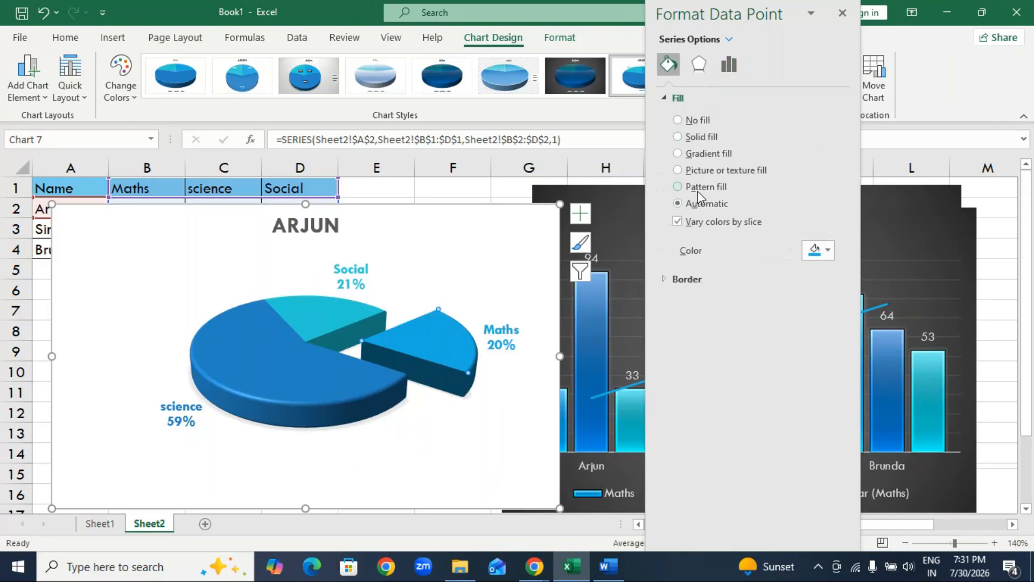
{"action": "left_click", "coordinate": [697, 188]}
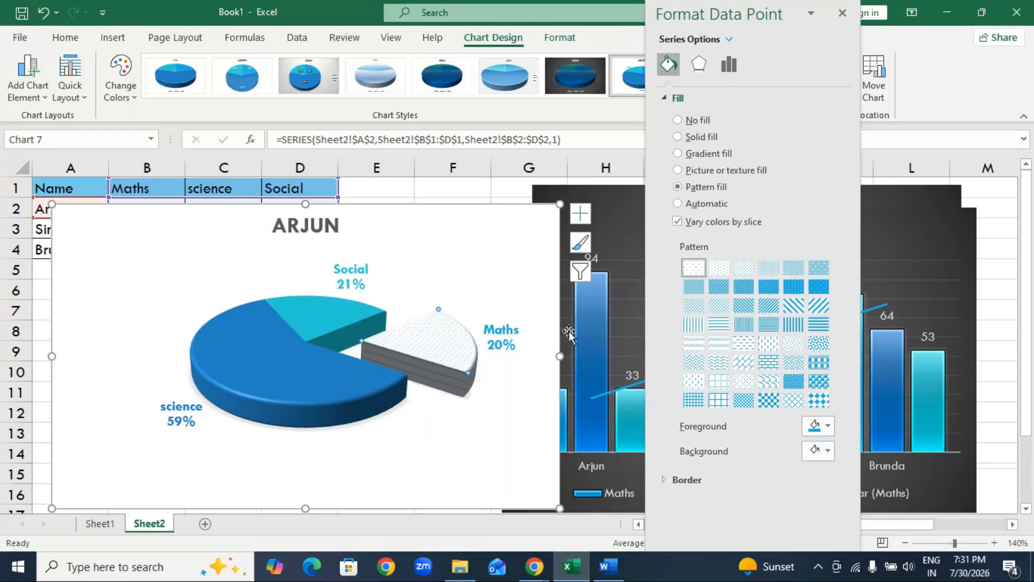
{"action": "left_click", "coordinate": [818, 305]}
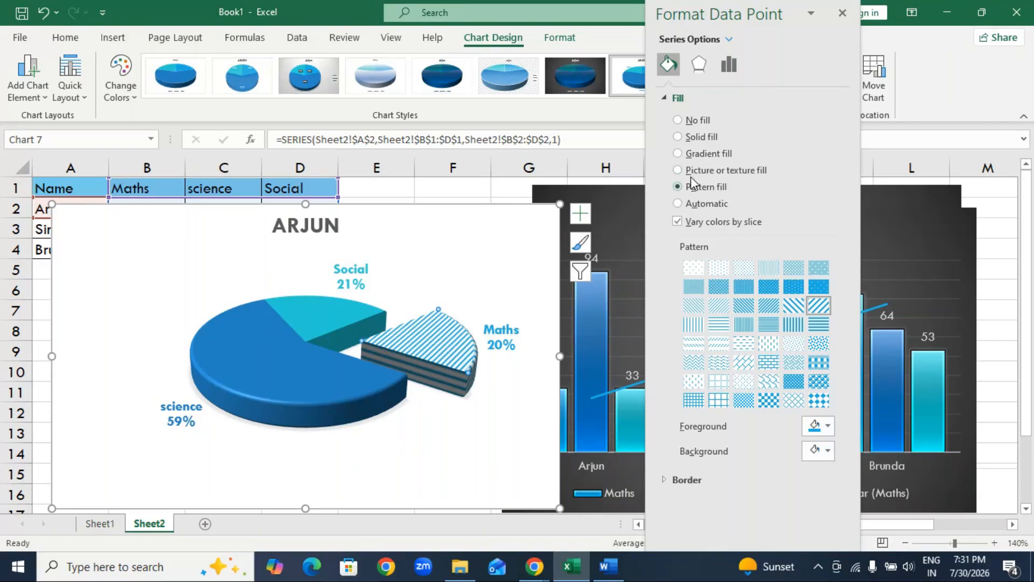
{"action": "left_click", "coordinate": [494, 228]}
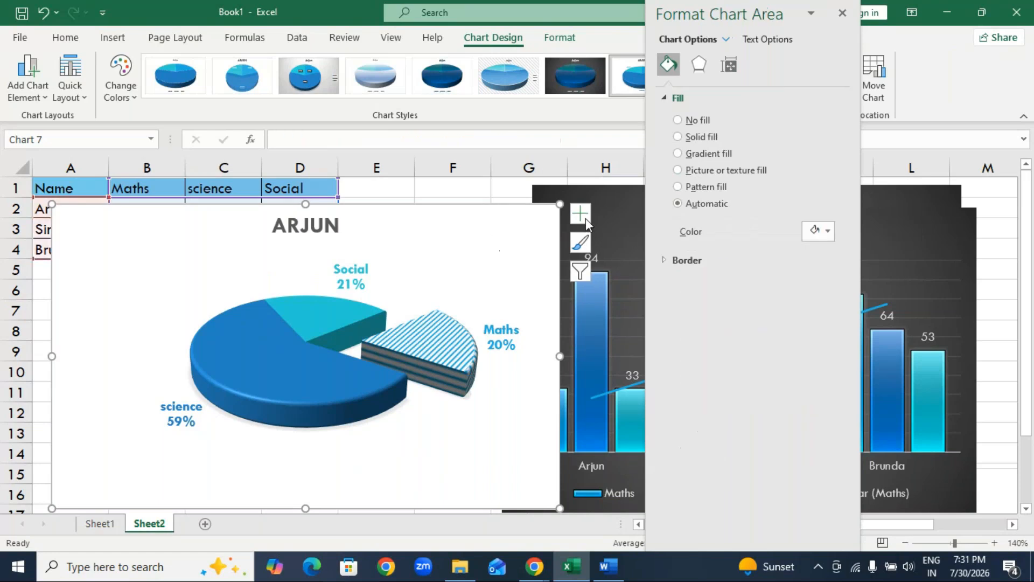
{"action": "left_click", "coordinate": [842, 13]}
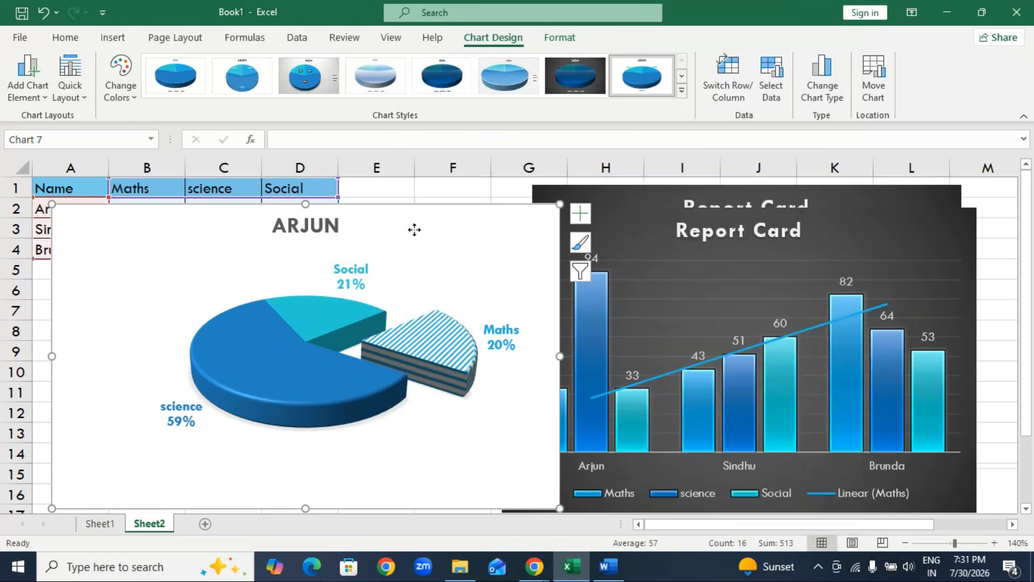
Delete the pie chart with the striped Maths slice and clear the heading in cell A1.
{"action": "left_click_drag", "start_coordinate": [416, 231], "coordinate": [396, 250]}
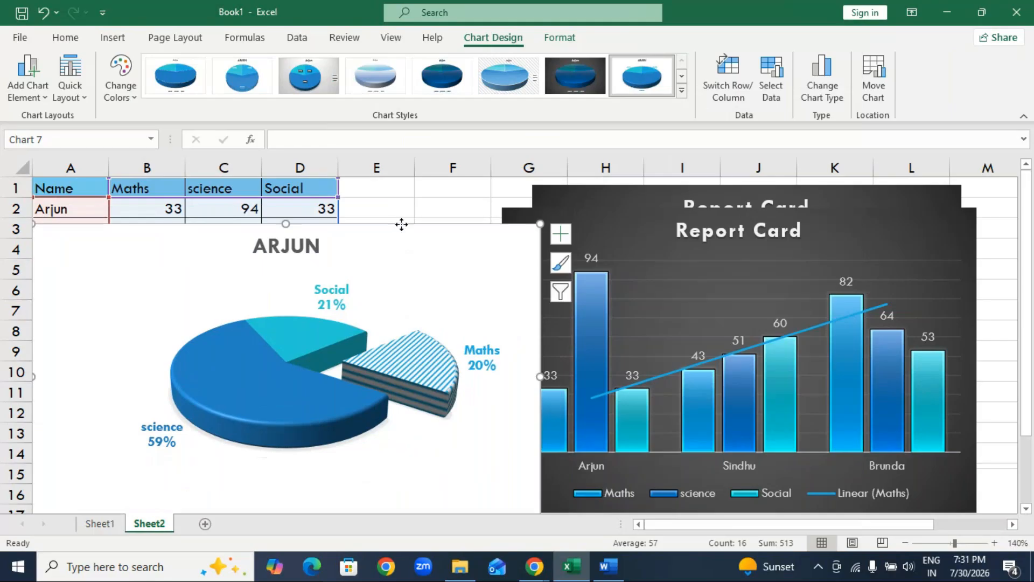
{"action": "key", "text": "BackSpace"}
{"action": "key", "text": "BackSpace"}
Move the blue-trendline column chart aside and delete the Report Card chart with the orange trendline.
{"action": "left_click_drag", "start_coordinate": [526, 229], "coordinate": [173, 308]}
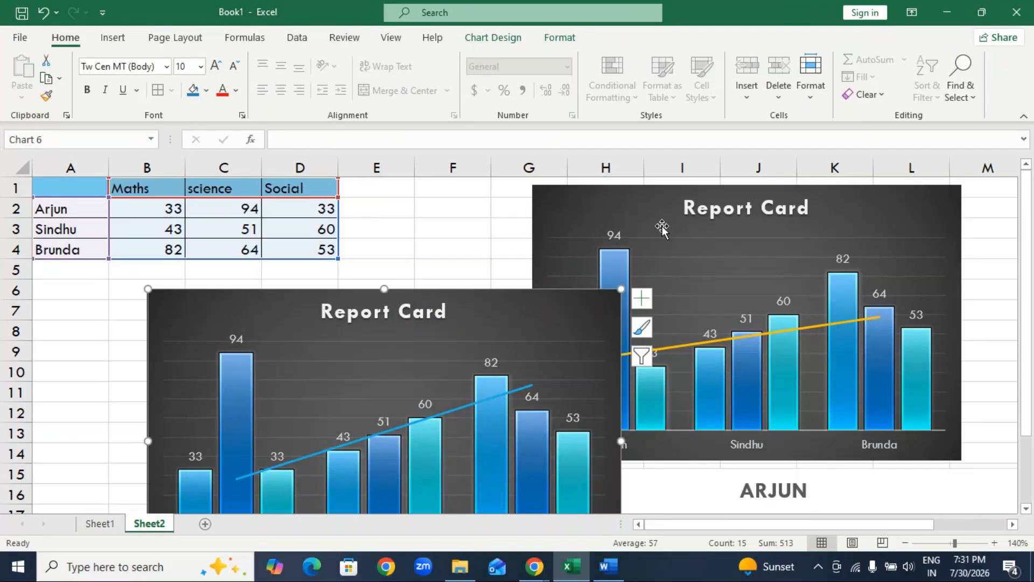
{"action": "left_click", "coordinate": [648, 205]}
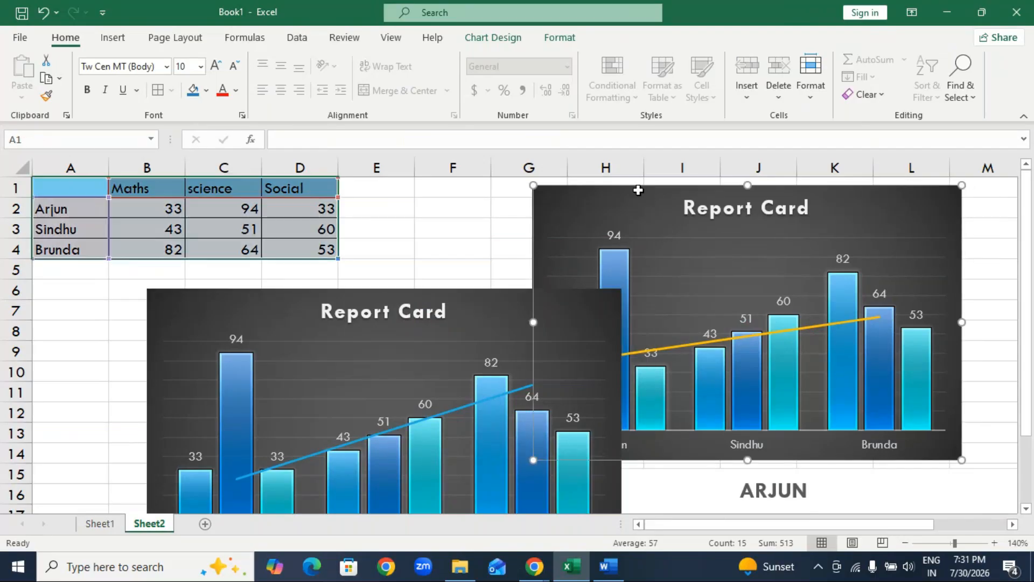
{"action": "key", "text": "Delete"}
Arrange the remaining column chart beside the marks table and the picture-filled pie chart below the table, with both charts deselected.
{"action": "left_click_drag", "start_coordinate": [563, 294], "coordinate": [880, 188]}
{"action": "scroll", "coordinate": [727, 326], "scroll_direction": "down", "scroll_amount": 3}
{"action": "left_click_drag", "start_coordinate": [549, 396], "coordinate": [56, 302]}
{"action": "scroll", "coordinate": [388, 392], "scroll_direction": "up", "scroll_amount": 2}
{"action": "left_click_drag", "start_coordinate": [393, 330], "coordinate": [301, 207]}
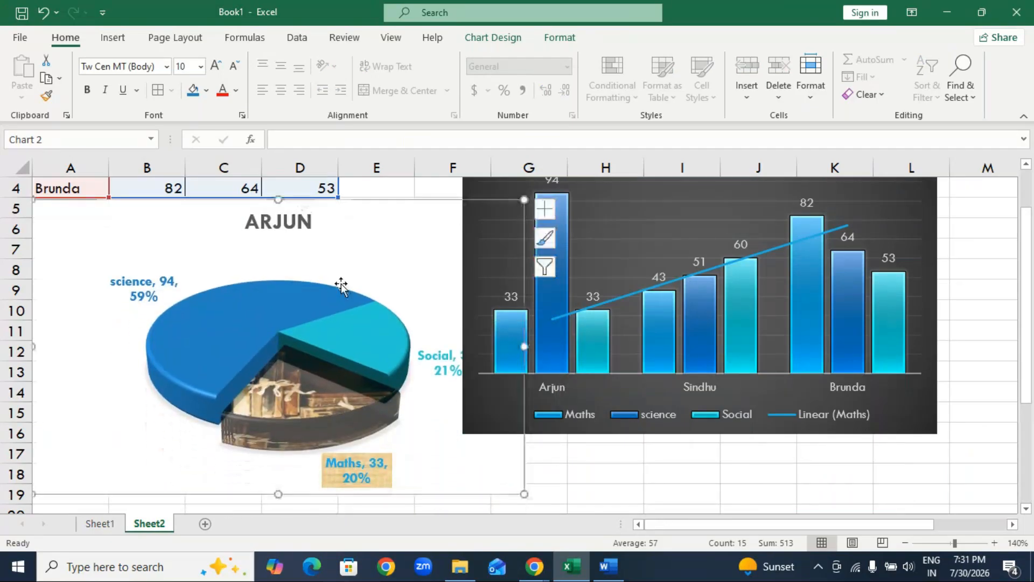
{"action": "scroll", "coordinate": [341, 284], "scroll_direction": "up", "scroll_amount": 1}
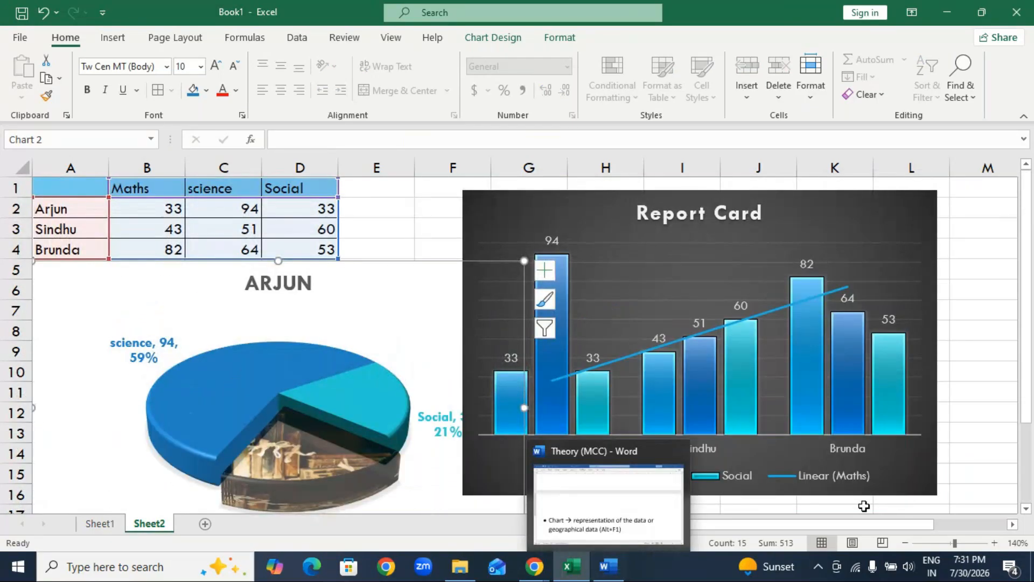
{"action": "left_click", "coordinate": [951, 375]}
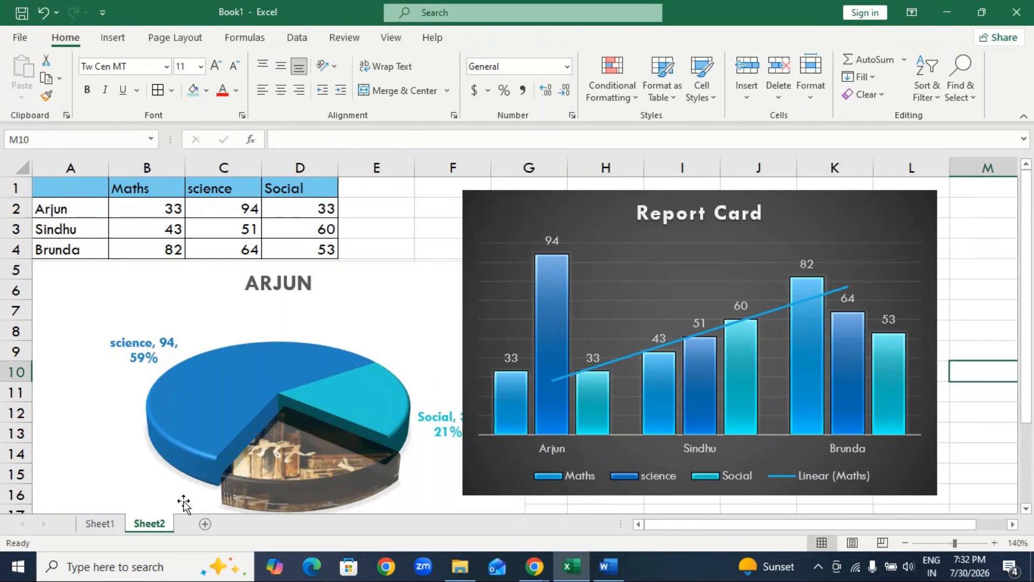
Review the chart title, legend, chart element and quick layout options for the picture-filled pie chart.
{"action": "left_click", "coordinate": [326, 293]}
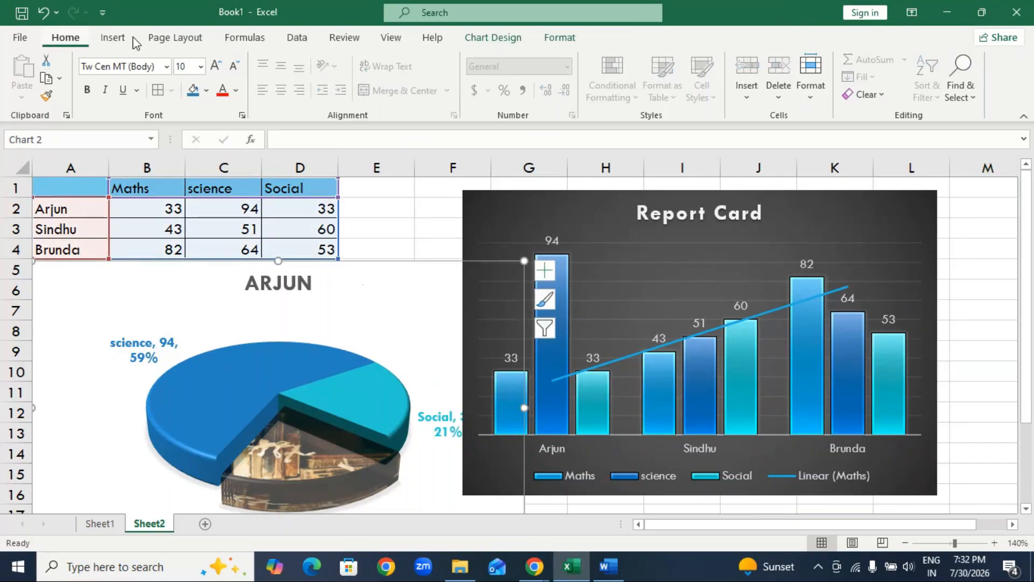
{"action": "left_click", "coordinate": [475, 40]}
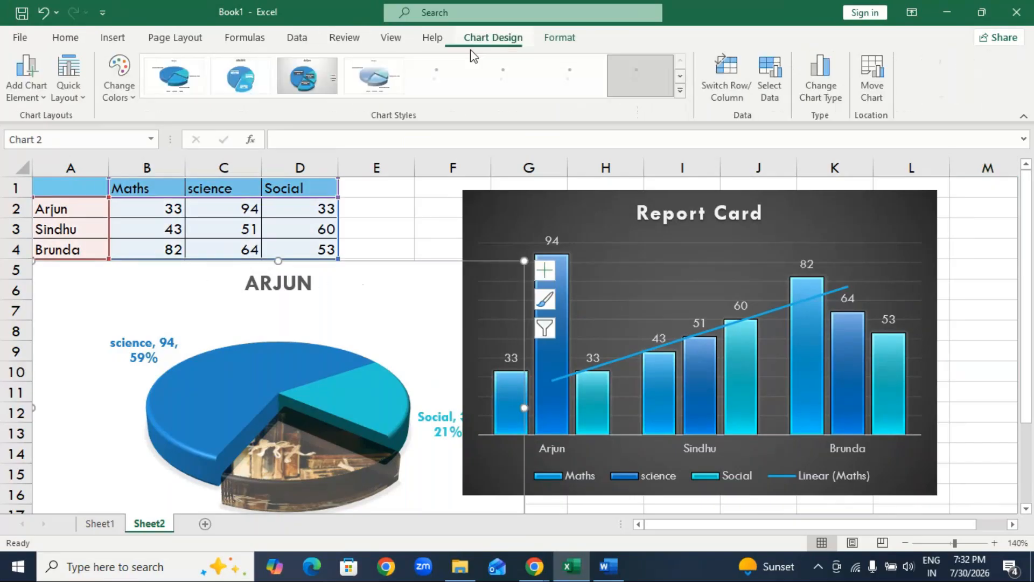
{"action": "left_click", "coordinate": [30, 89]}
{"action": "mouse_move", "coordinate": [112, 124]}
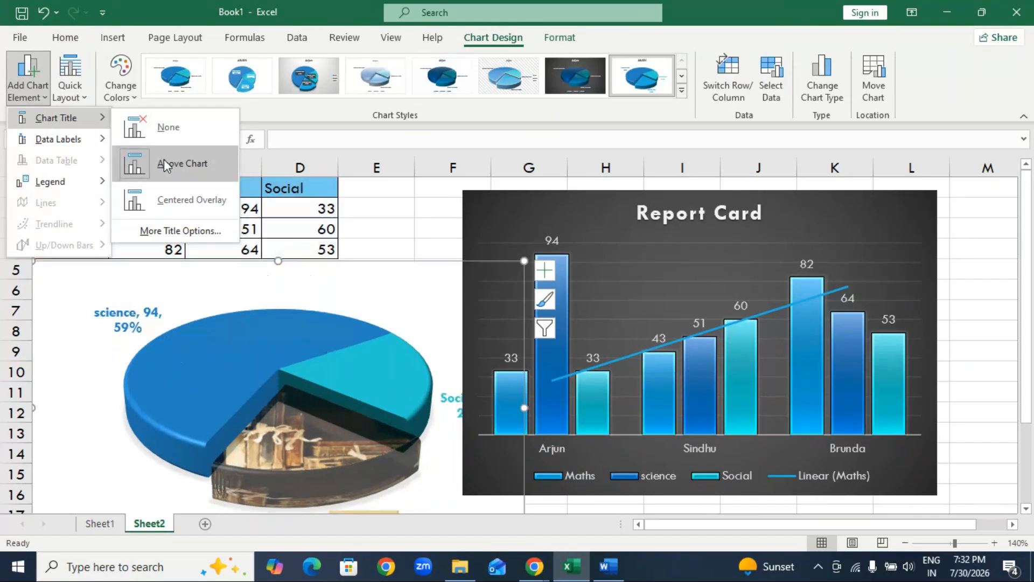
{"action": "left_click", "coordinate": [545, 272]}
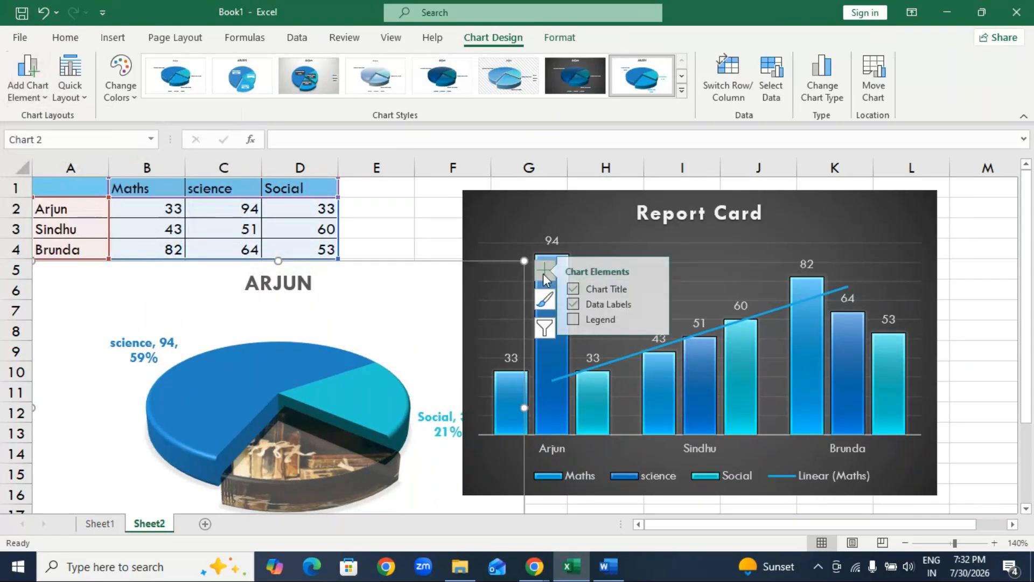
{"action": "left_click", "coordinate": [42, 102]}
{"action": "mouse_move", "coordinate": [46, 182]}
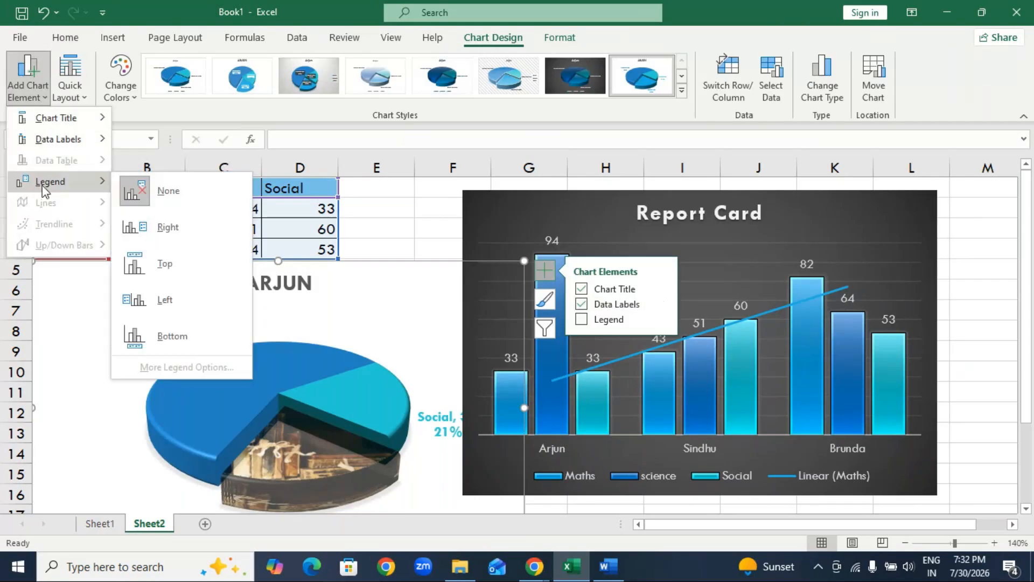
{"action": "left_click", "coordinate": [78, 97]}
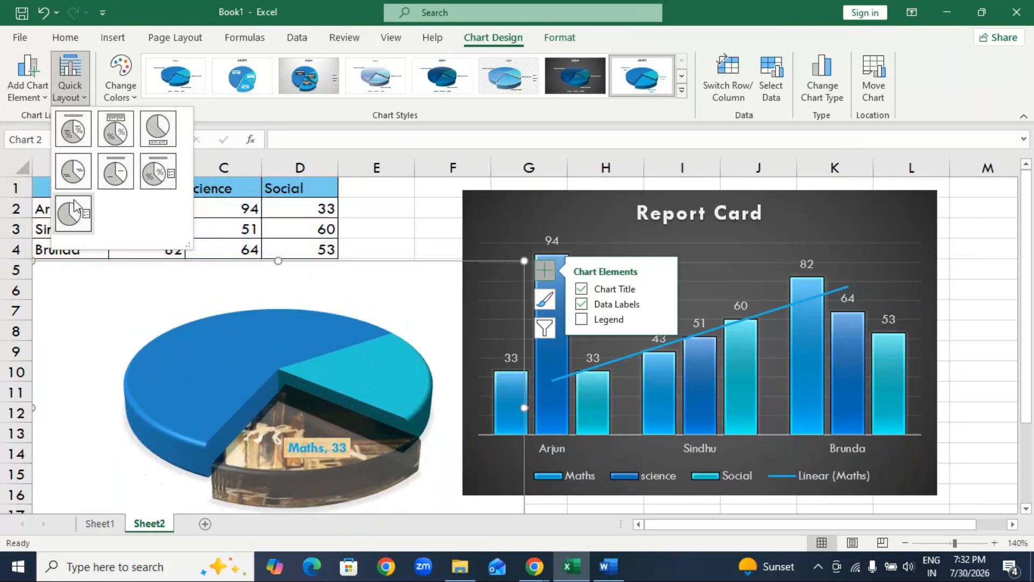
{"action": "left_click", "coordinate": [74, 134]}
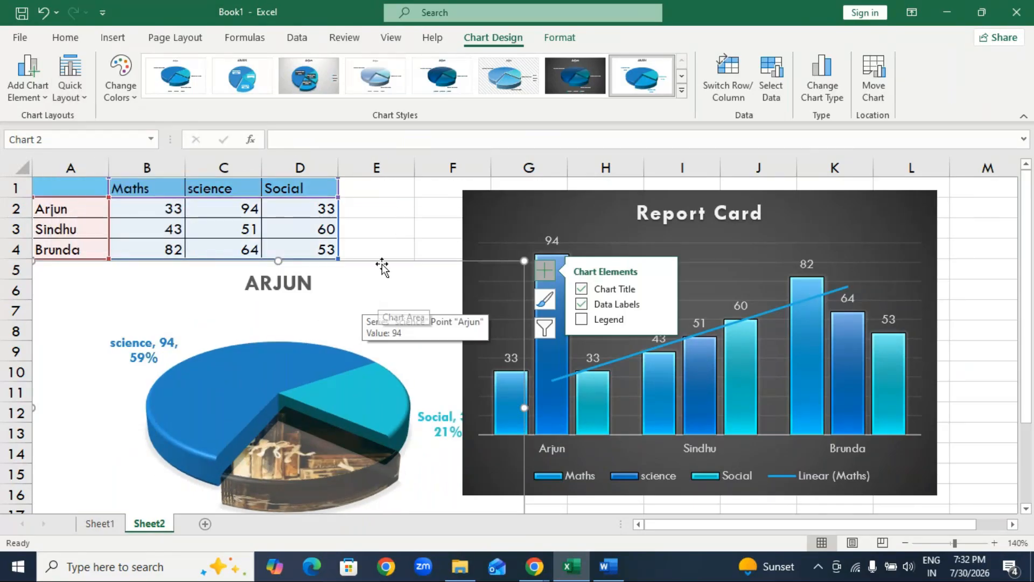
Narrow the picture-filled pie chart and reposition it just below the marks table, clear of the column chart.
{"action": "left_click_drag", "start_coordinate": [384, 269], "coordinate": [381, 212]}
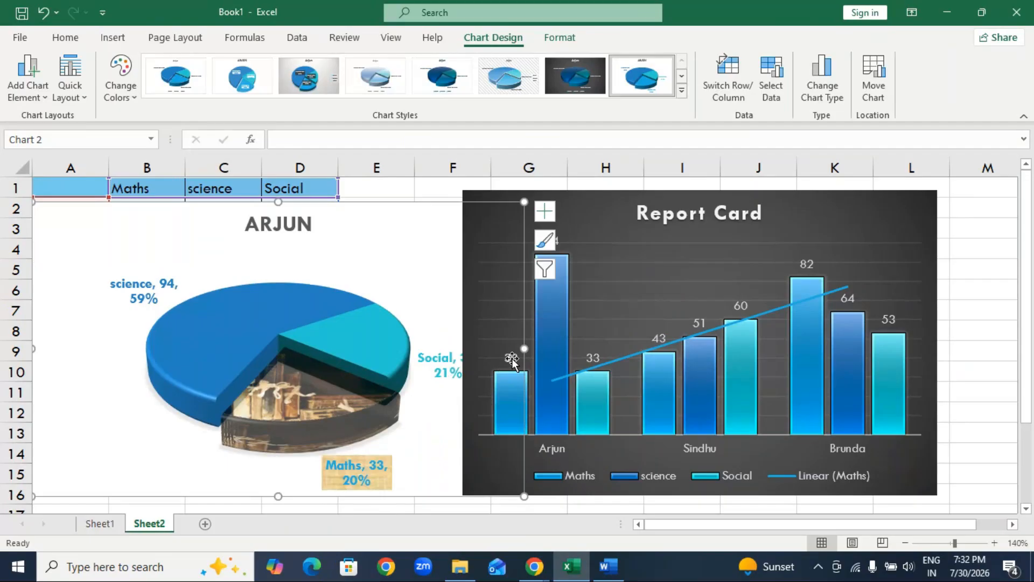
{"action": "left_click_drag", "start_coordinate": [323, 240], "coordinate": [298, 275]}
Switch to the GoTo Meeting window to check the chat and return to the Excel workbook.
{"action": "mouse_move", "coordinate": [535, 566]}
{"action": "left_click", "coordinate": [576, 526]}
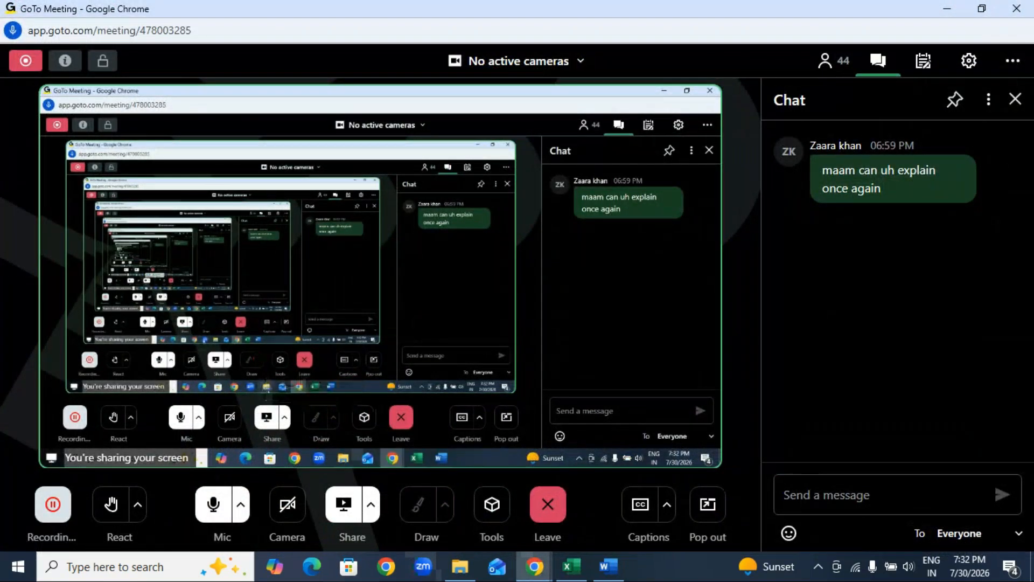
{"action": "left_click", "coordinate": [570, 567]}
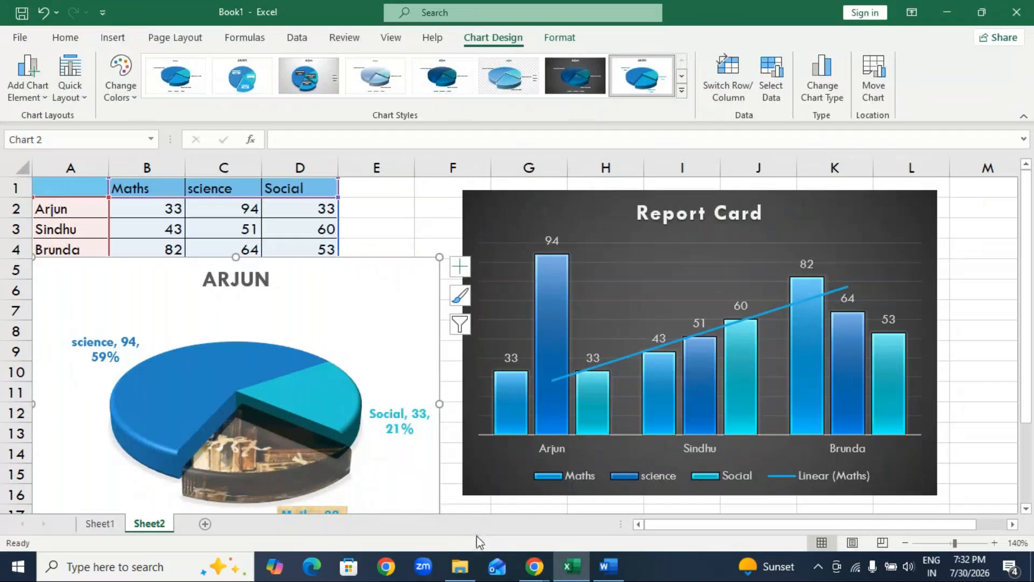
Collapse the ribbon, then shrink the pie chart and place it below the marks table around rows 6 to 18.
{"action": "left_click", "coordinate": [75, 39]}
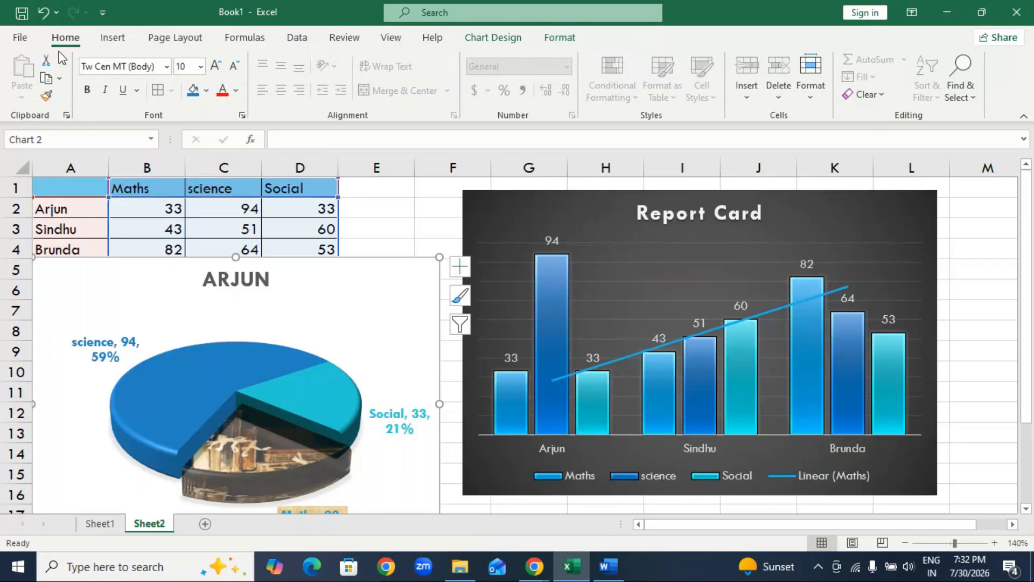
{"action": "double_click", "coordinate": [65, 37]}
{"action": "left_click_drag", "start_coordinate": [341, 196], "coordinate": [360, 234]}
{"action": "left_click_drag", "start_coordinate": [435, 223], "coordinate": [414, 259]}
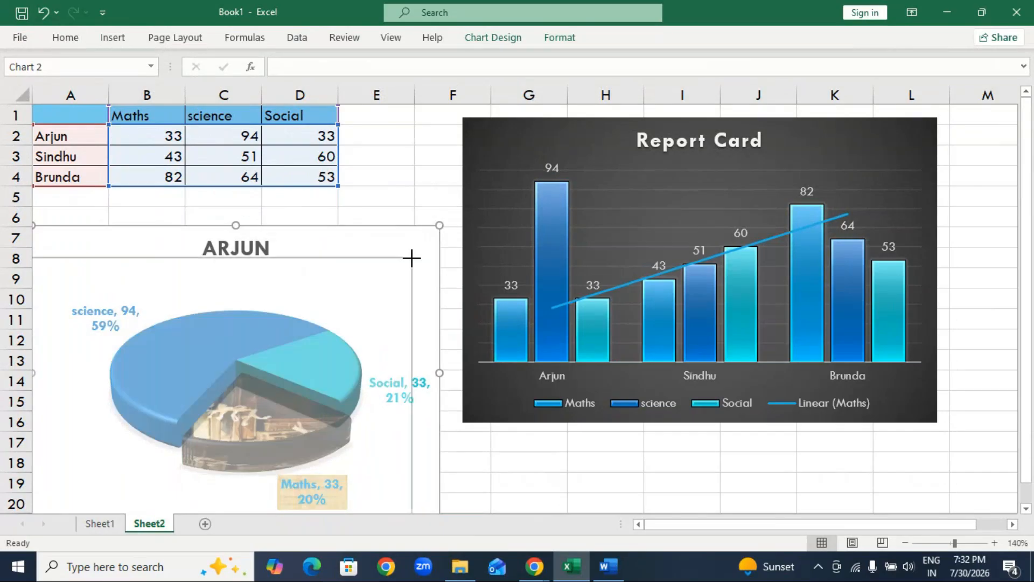
{"action": "left_click_drag", "start_coordinate": [353, 279], "coordinate": [368, 229]}
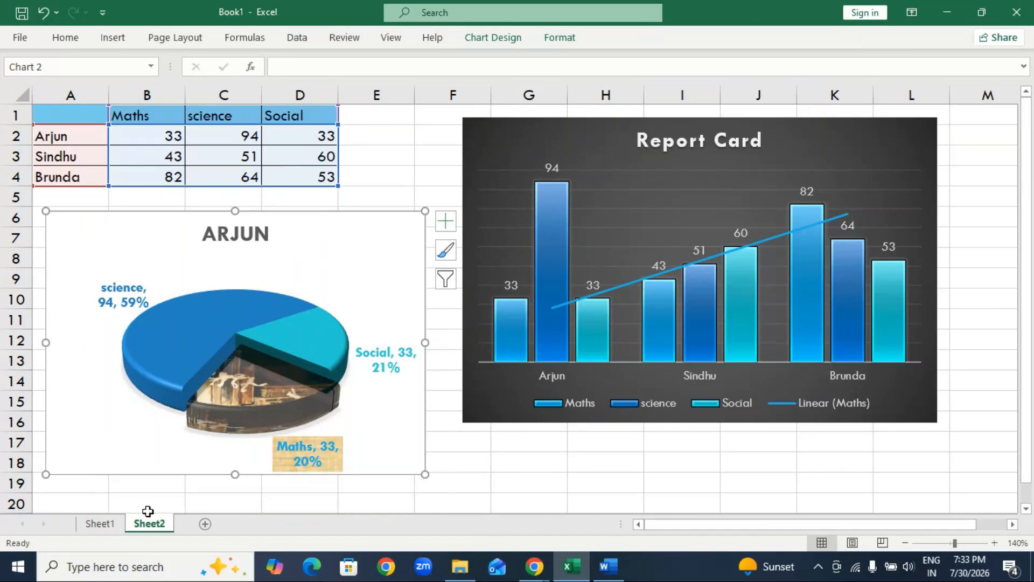
Open Sheet1 with the full report card and switch to the Word document Theory (MCC) at the Chart definition.
{"action": "left_click", "coordinate": [100, 524]}
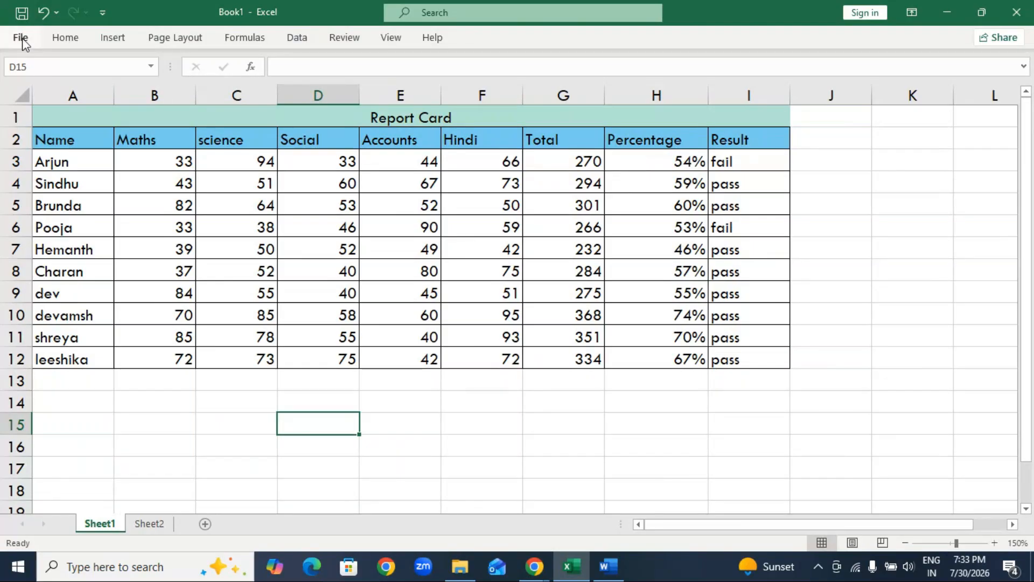
{"action": "left_click", "coordinate": [612, 572]}
{"action": "left_click", "coordinate": [627, 450]}
{"action": "scroll", "coordinate": [578, 459], "scroll_direction": "down", "scroll_amount": 2}
Add a new bullet reading "Protect the file" below the Chart definition.
{"action": "key", "text": "Return"}
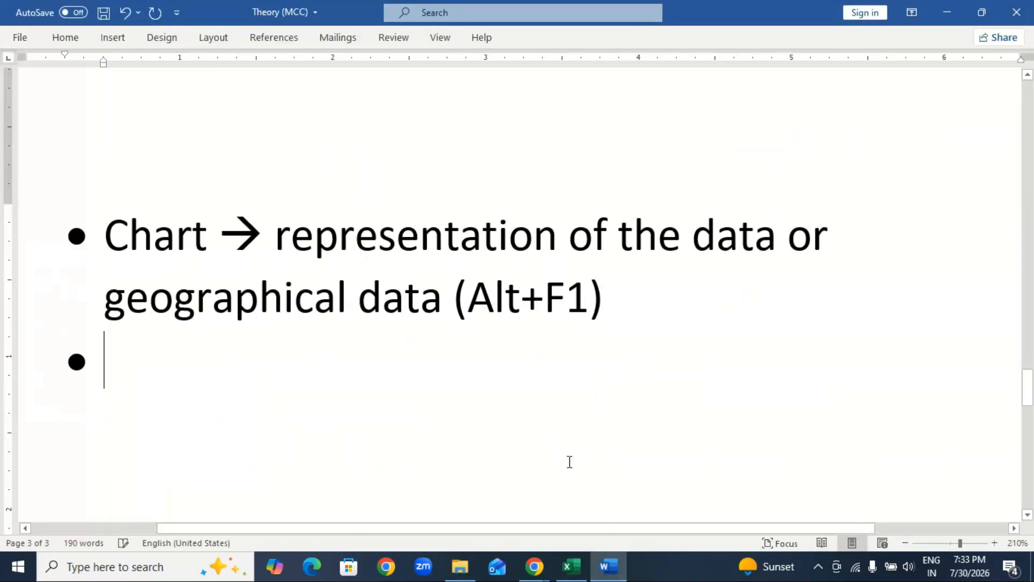
{"action": "type", "text": "proc"}
{"action": "key", "text": "BackSpace"}
{"action": "type", "text": "tect b"}
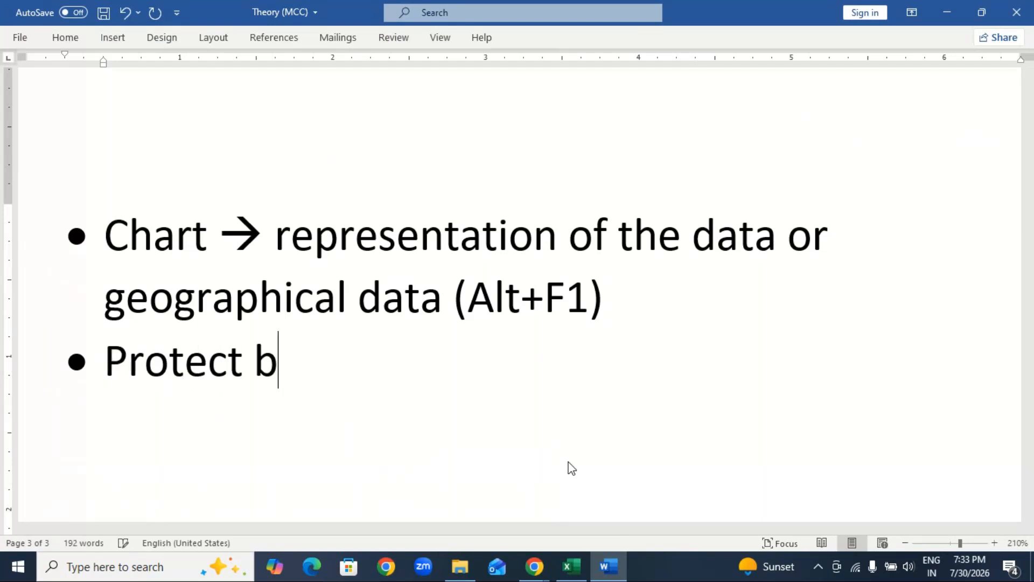
{"action": "key", "text": "BackSpace"}
{"action": "key", "text": "BackSpace"}
{"action": "type", "text": "t"}
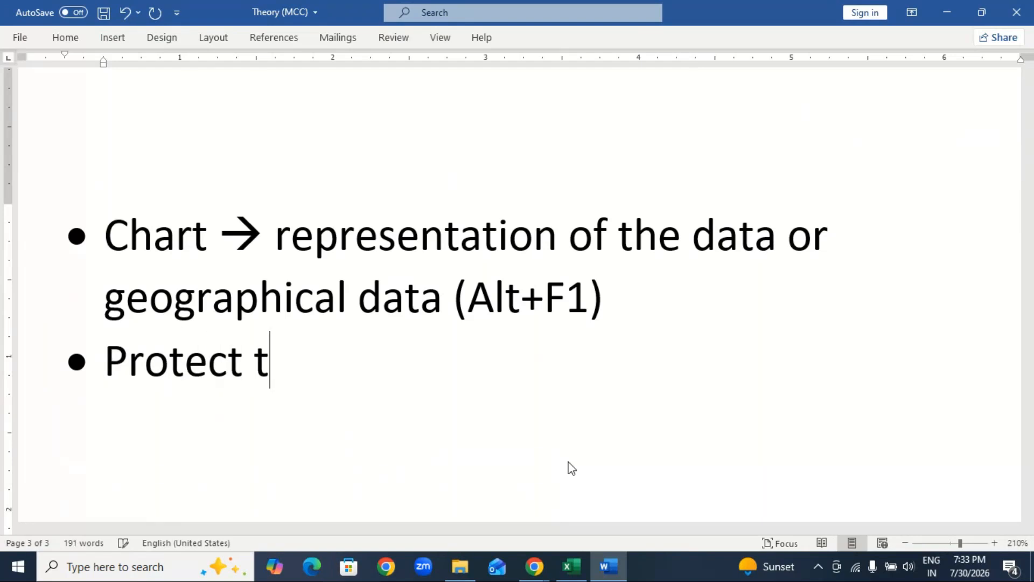
{"action": "type", "text": "heb"}
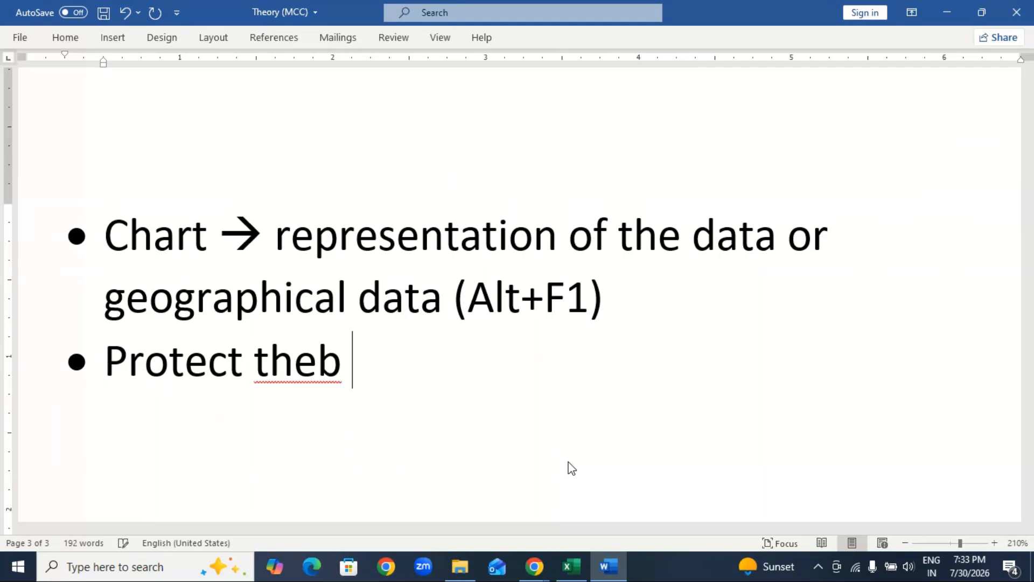
{"action": "key", "text": "BackSpace"}
{"action": "key", "text": "BackSpace"}
{"action": "type", "text": "file"}
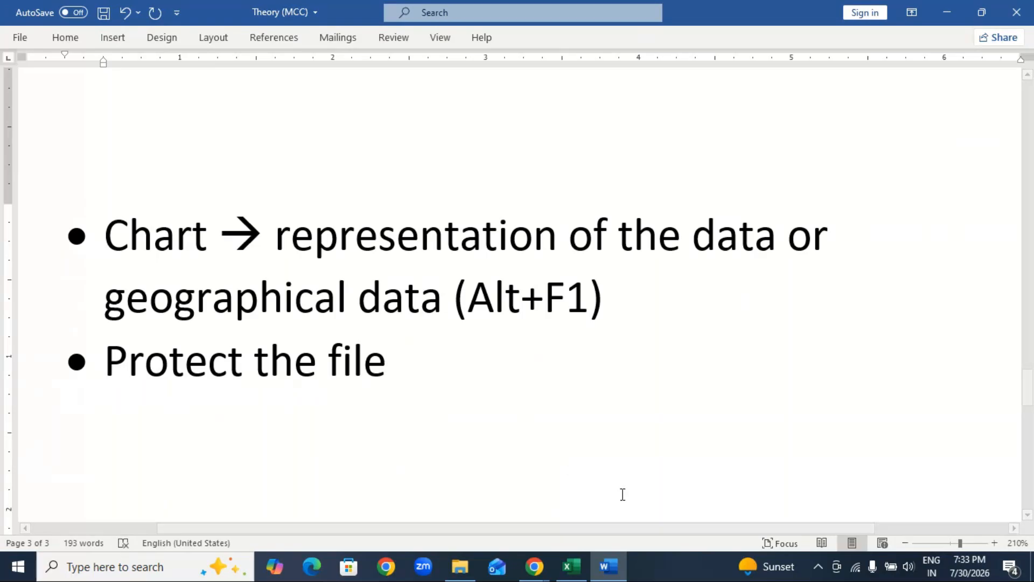
Switch to the Excel workbook and review the Protect Workbook options in its file information.
{"action": "left_click", "coordinate": [571, 566]}
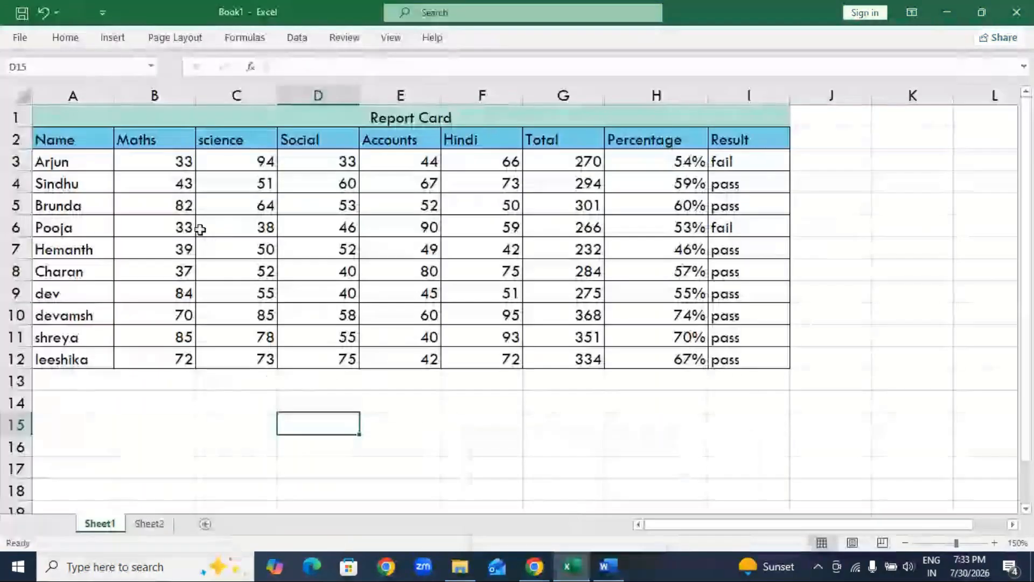
{"action": "left_click", "coordinate": [22, 38]}
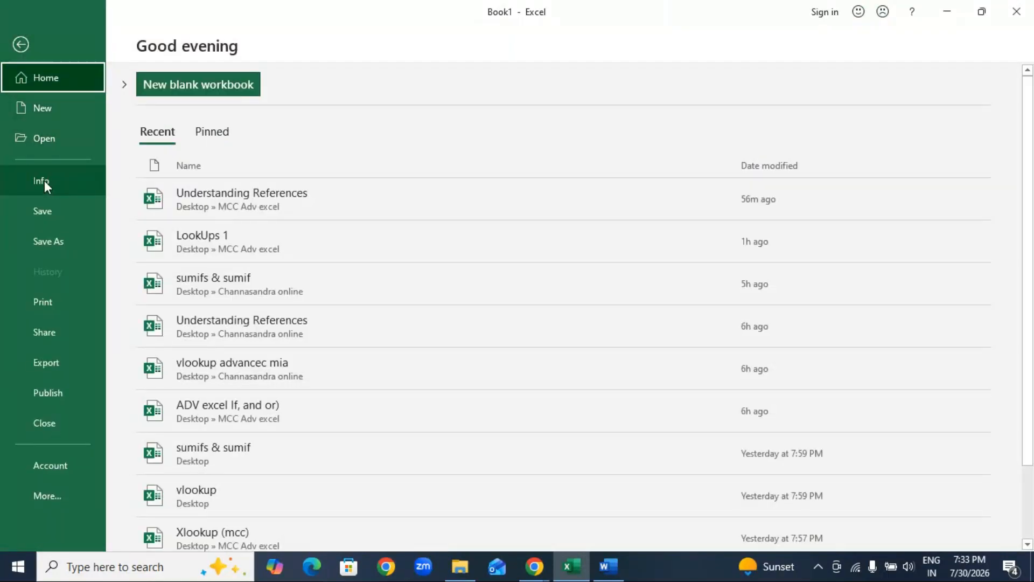
{"action": "left_click", "coordinate": [21, 45]}
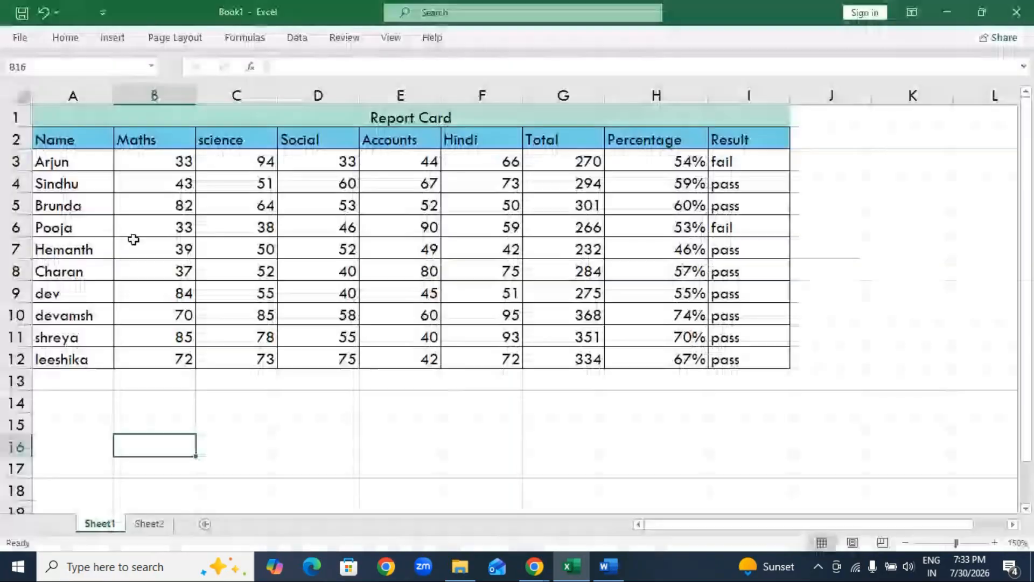
{"action": "left_click", "coordinate": [20, 39]}
{"action": "left_click", "coordinate": [43, 180]}
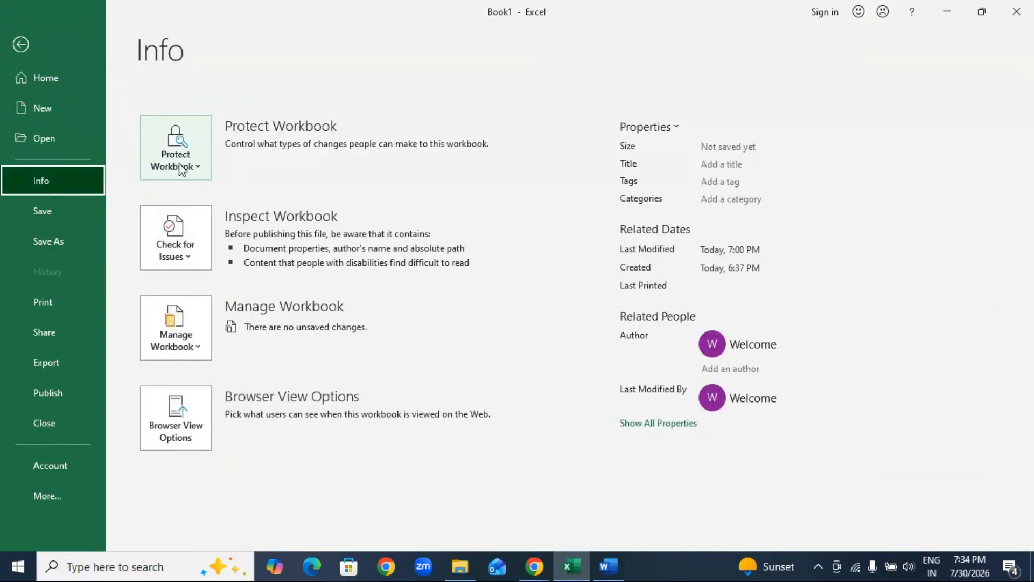
{"action": "left_click", "coordinate": [200, 168]}
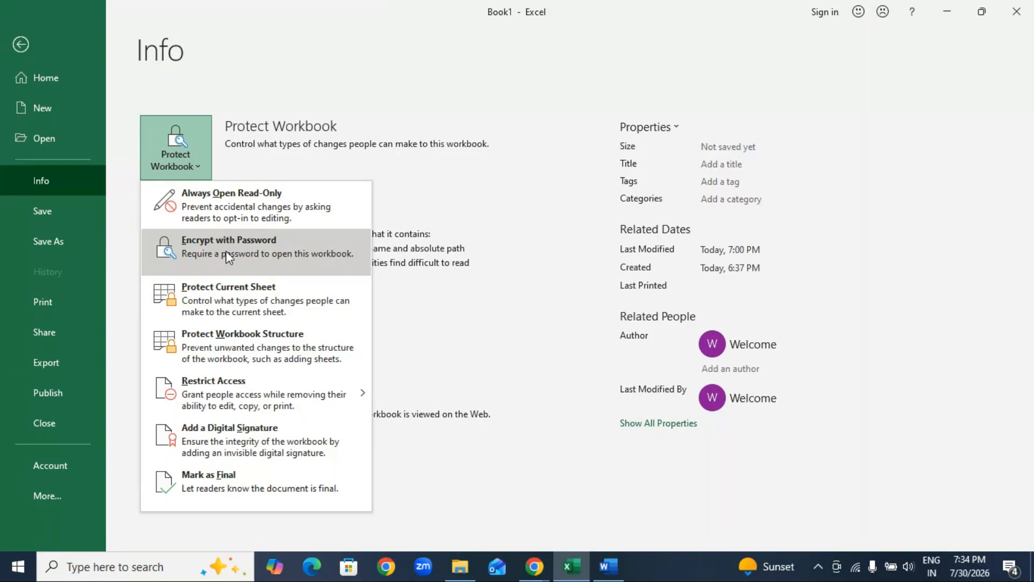
{"action": "left_click", "coordinate": [20, 44]}
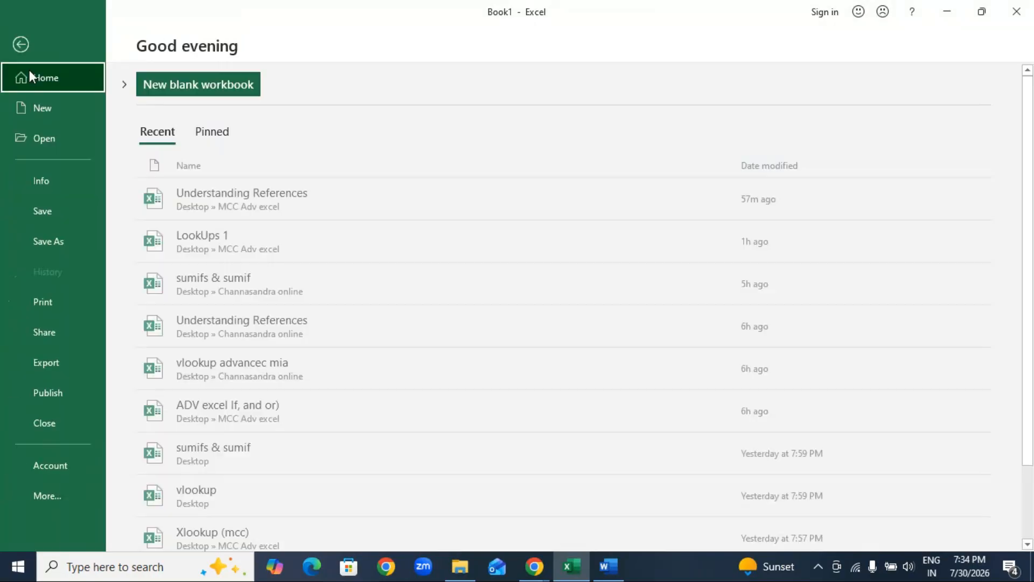
Encrypt the workbook with a password, entering and confirming the password.
{"action": "left_click", "coordinate": [54, 181]}
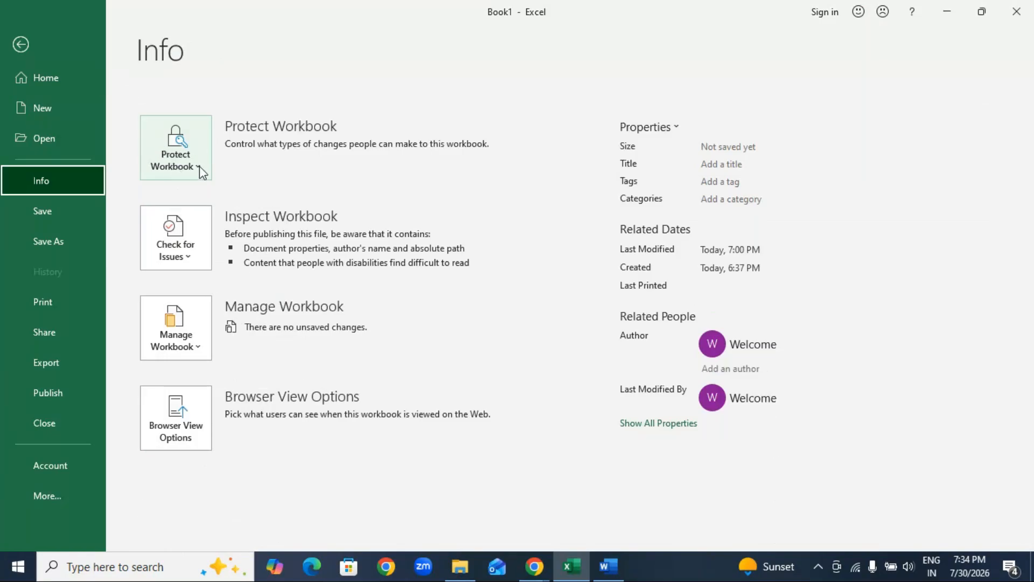
{"action": "left_click", "coordinate": [199, 166]}
{"action": "left_click", "coordinate": [242, 249]}
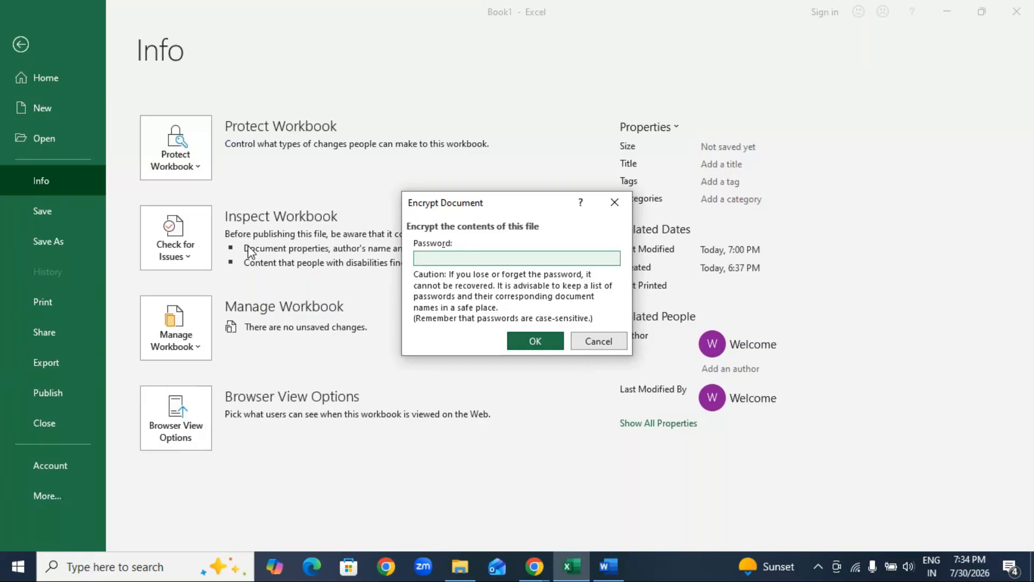
{"action": "type", "text": "12"}
{"action": "left_click", "coordinate": [543, 346]}
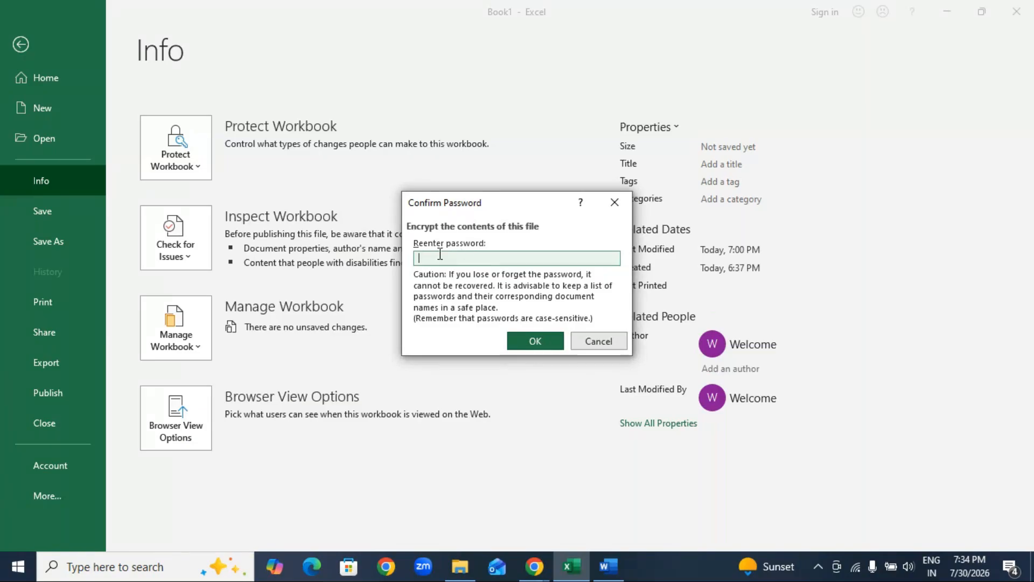
{"action": "type", "text": "12"}
{"action": "left_click", "coordinate": [540, 334]}
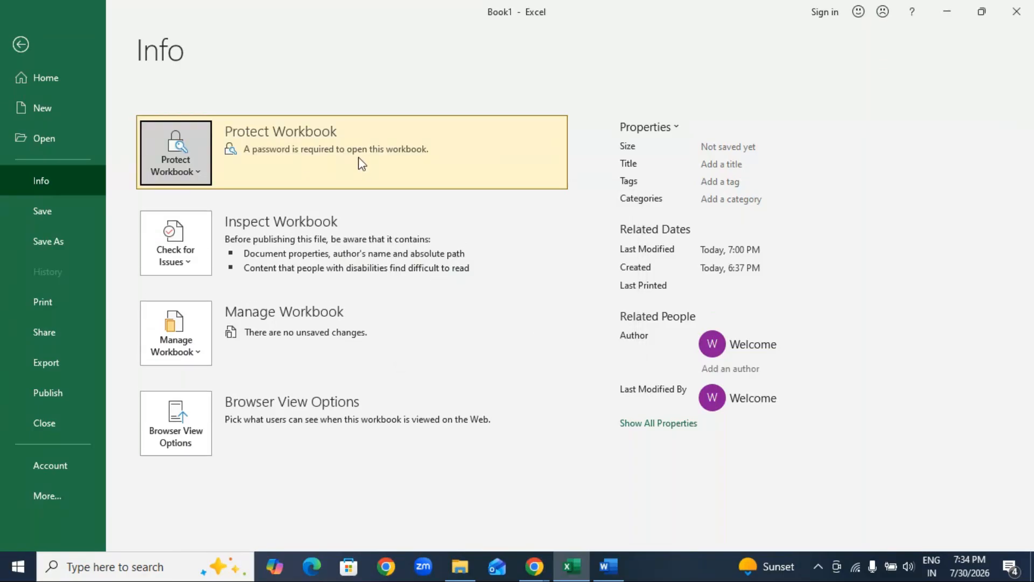
Save the encrypted workbook to the Desktop as Report Card.
{"action": "left_click", "coordinate": [57, 219]}
{"action": "left_click", "coordinate": [58, 212]}
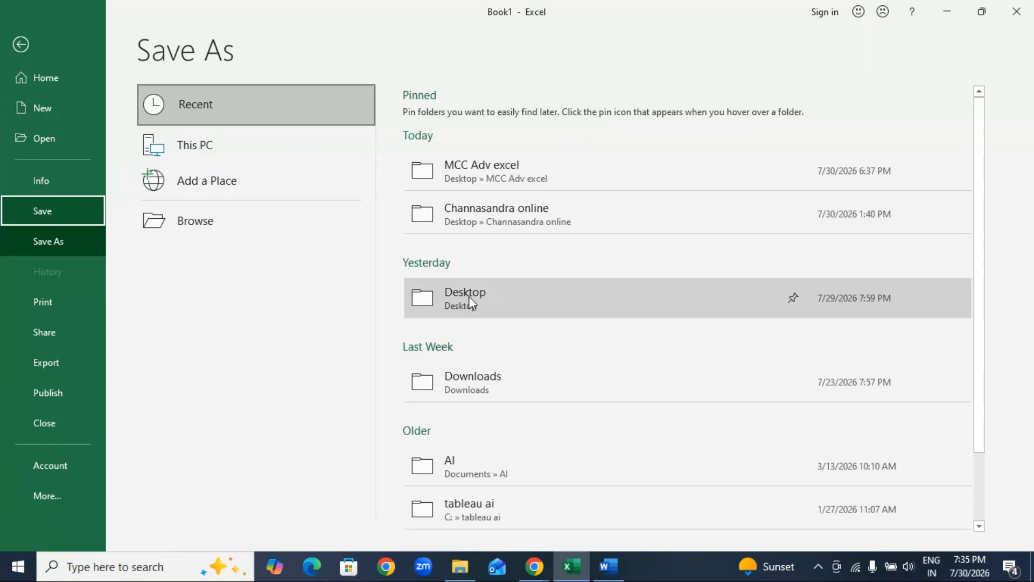
{"action": "left_click", "coordinate": [518, 303]}
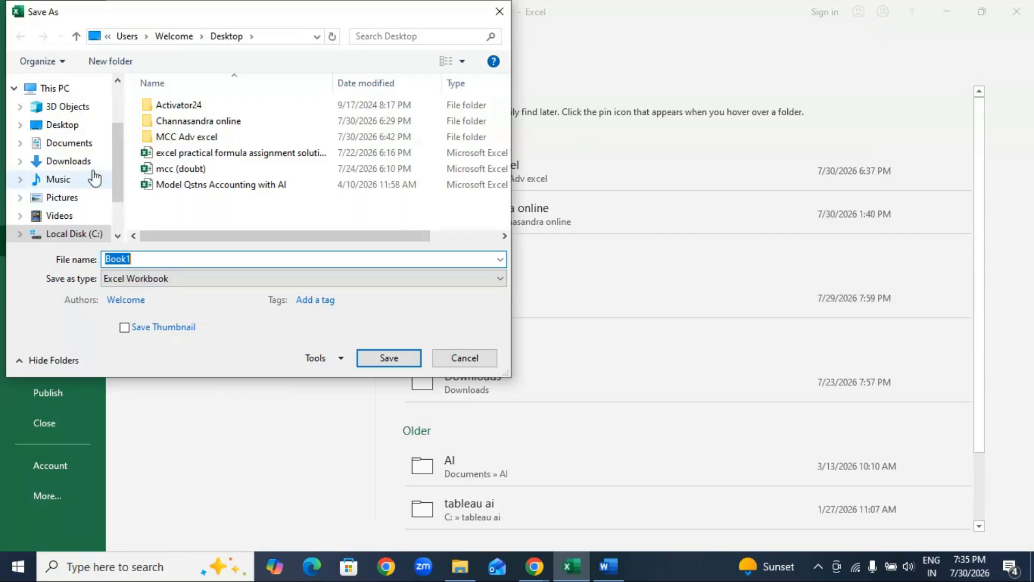
{"action": "left_click", "coordinate": [63, 125]}
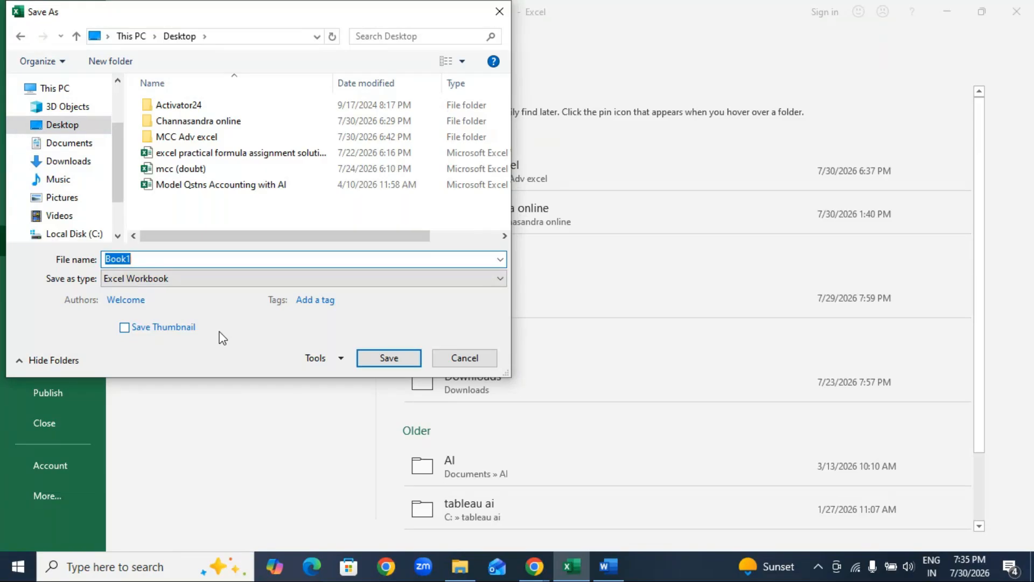
{"action": "type", "text": "RE"}
{"action": "key", "text": "BackSpace"}
{"action": "type", "text": "eport Card"}
{"action": "left_click", "coordinate": [389, 359]}
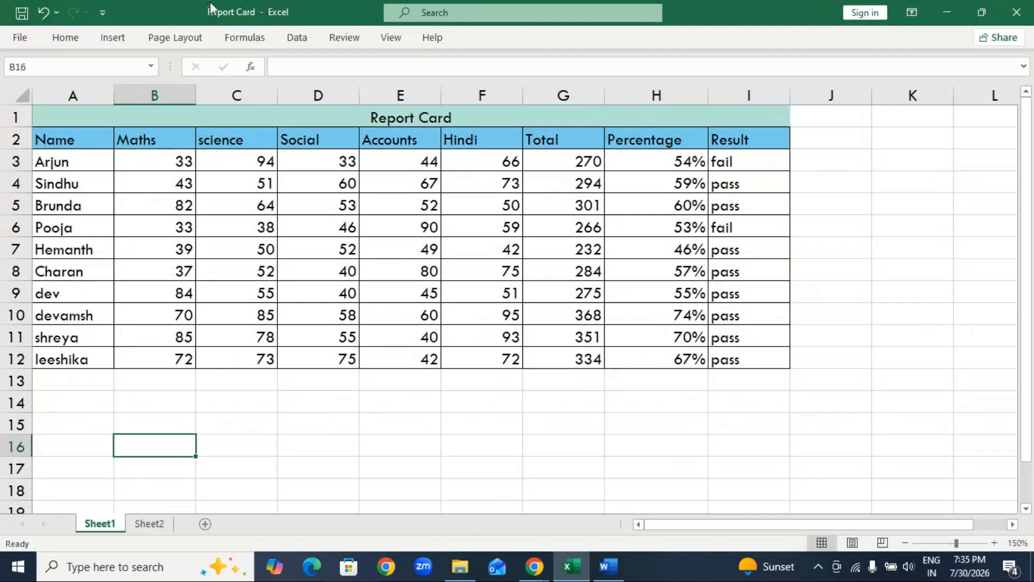
Close the Report Card workbook and minimize the Word and GoTo Meeting windows to reach the desktop.
{"action": "left_click", "coordinate": [1016, 12]}
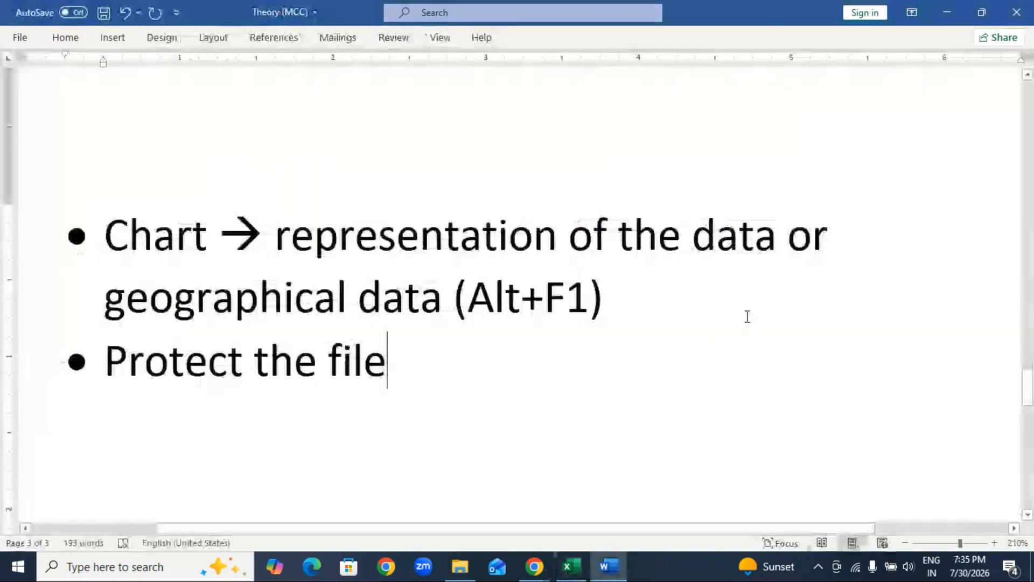
{"action": "left_click", "coordinate": [943, 15]}
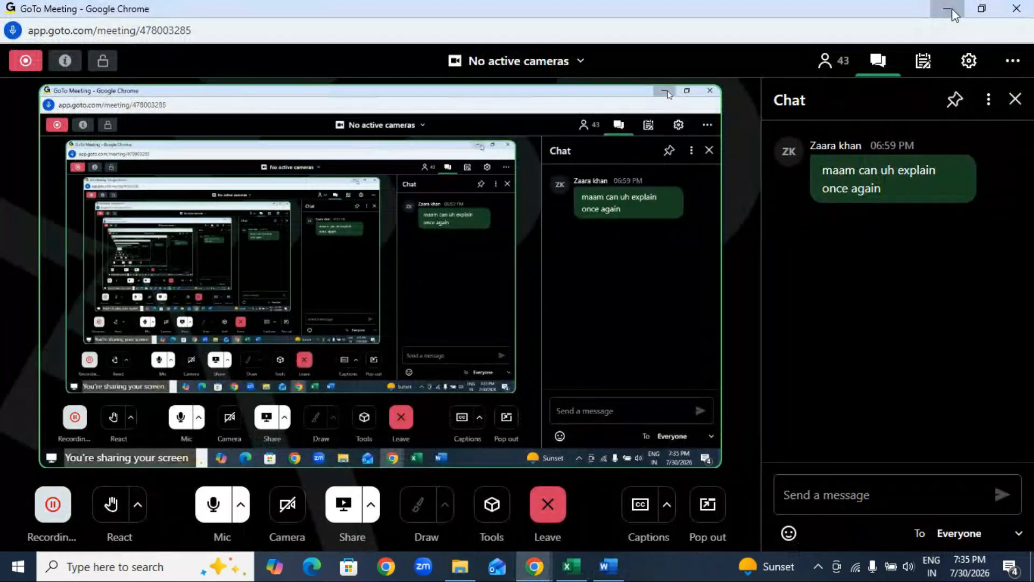
{"action": "left_click", "coordinate": [949, 8]}
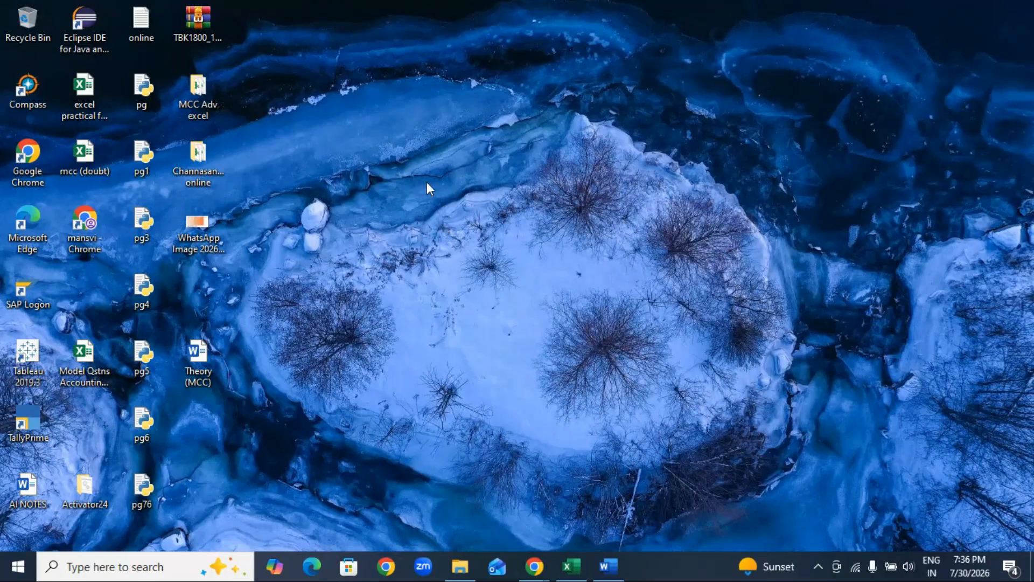
Check the open Word, Chrome and File Explorer windows and try to bring the remaining Excel window to the front.
{"action": "left_click", "coordinate": [607, 566]}
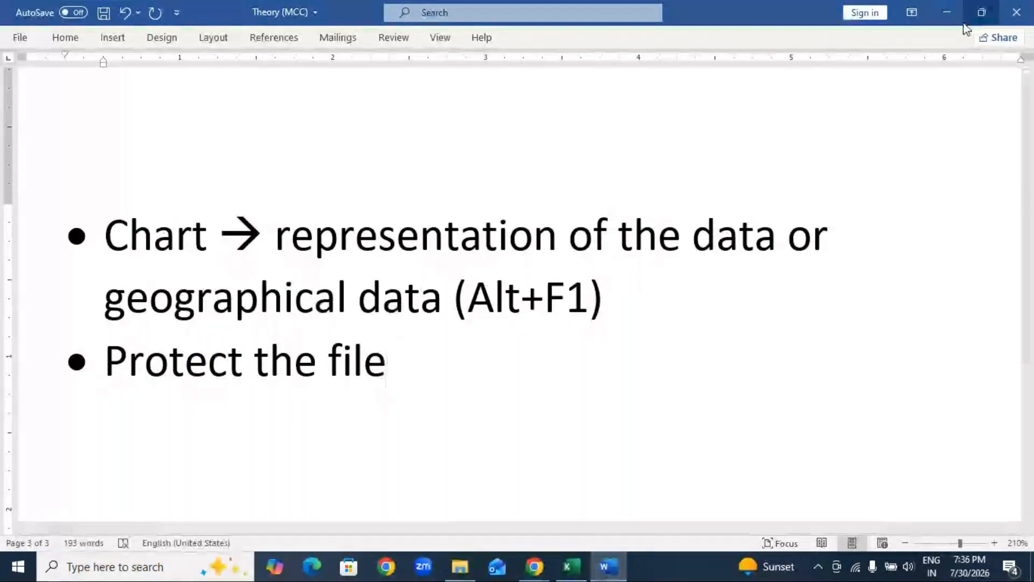
{"action": "left_click", "coordinate": [540, 575]}
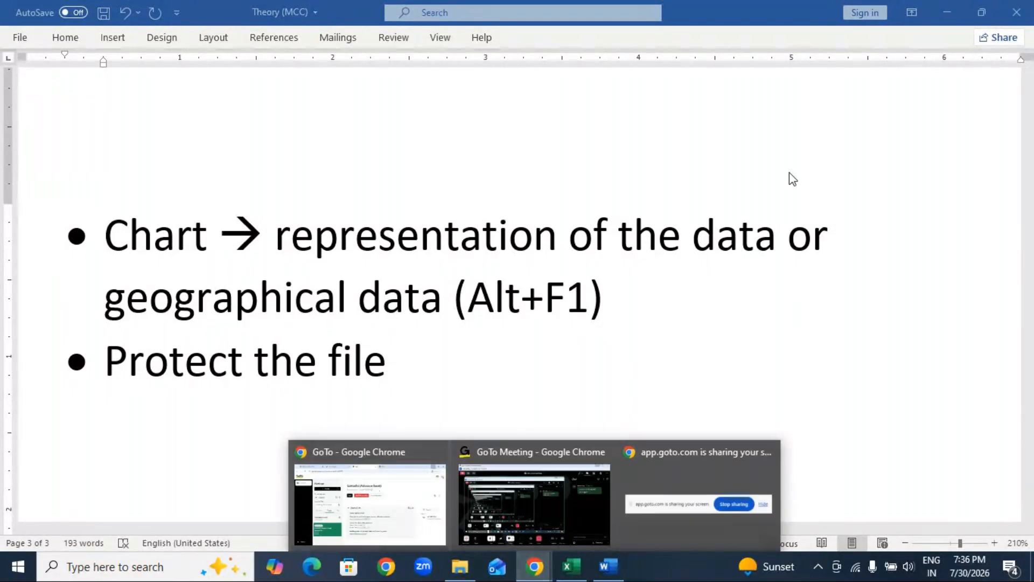
{"action": "left_click", "coordinate": [946, 12]}
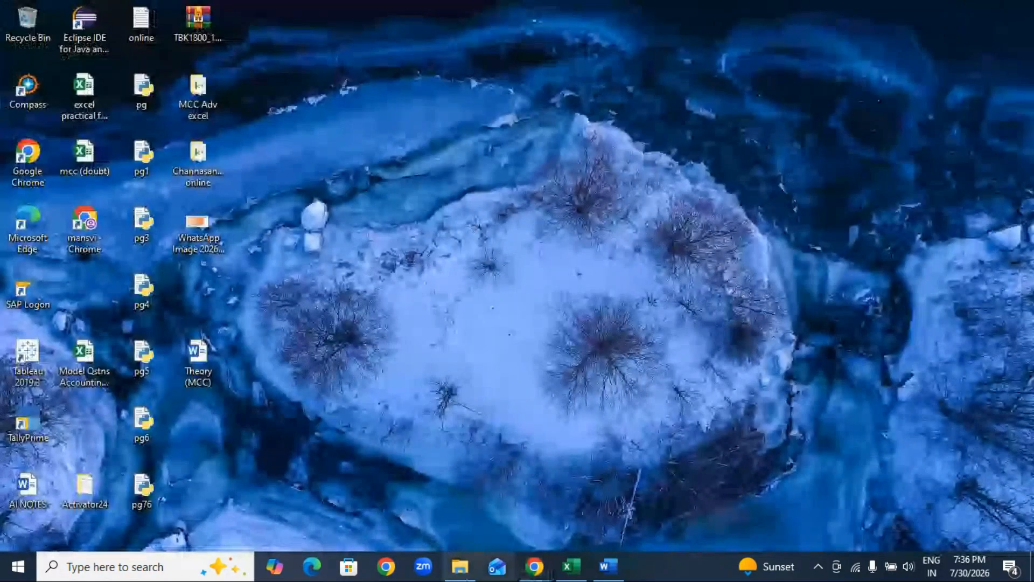
{"action": "left_click", "coordinate": [461, 568]}
{"action": "left_click", "coordinate": [998, 62]}
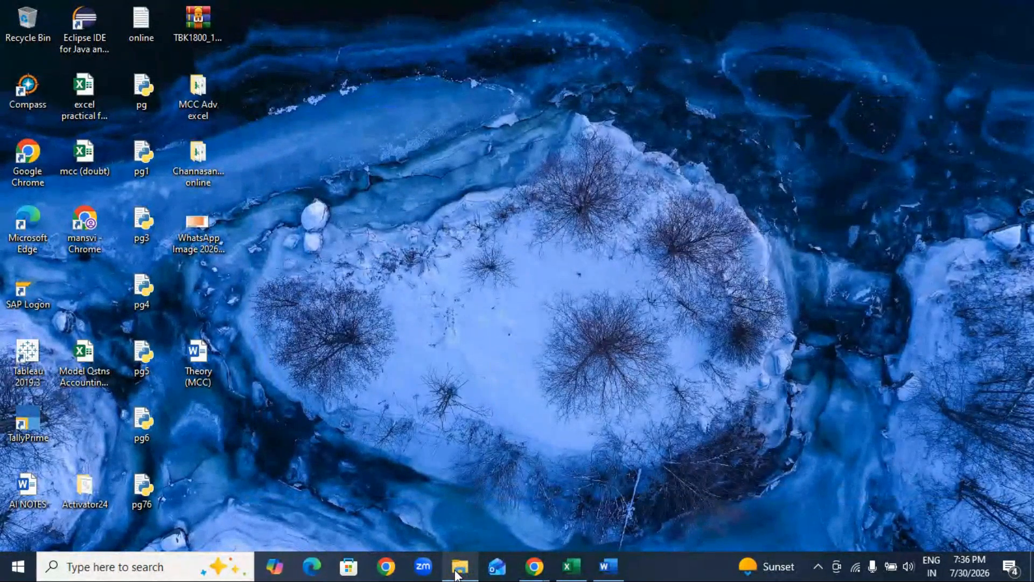
{"action": "mouse_move", "coordinate": [573, 574]}
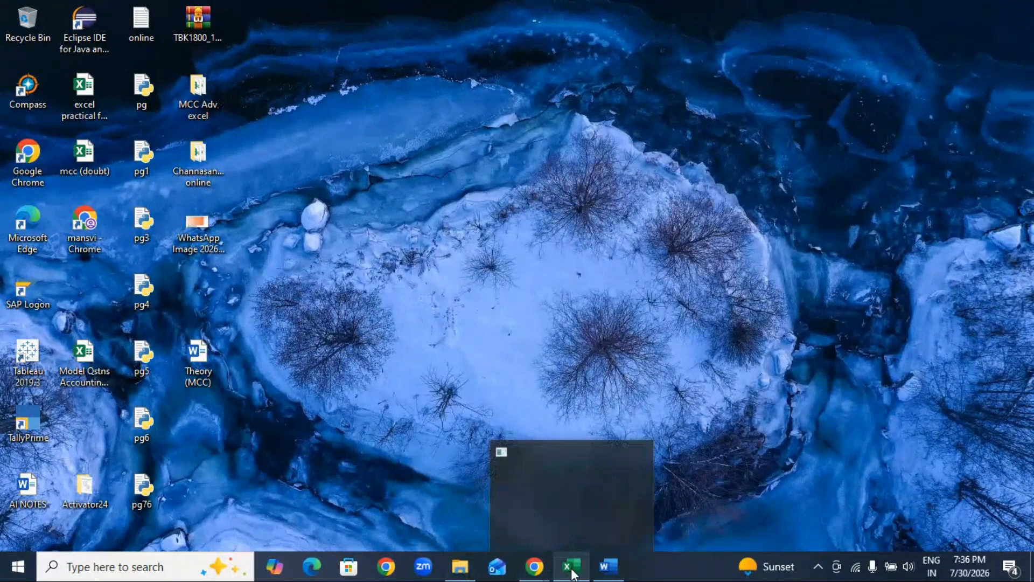
{"action": "left_click", "coordinate": [592, 493]}
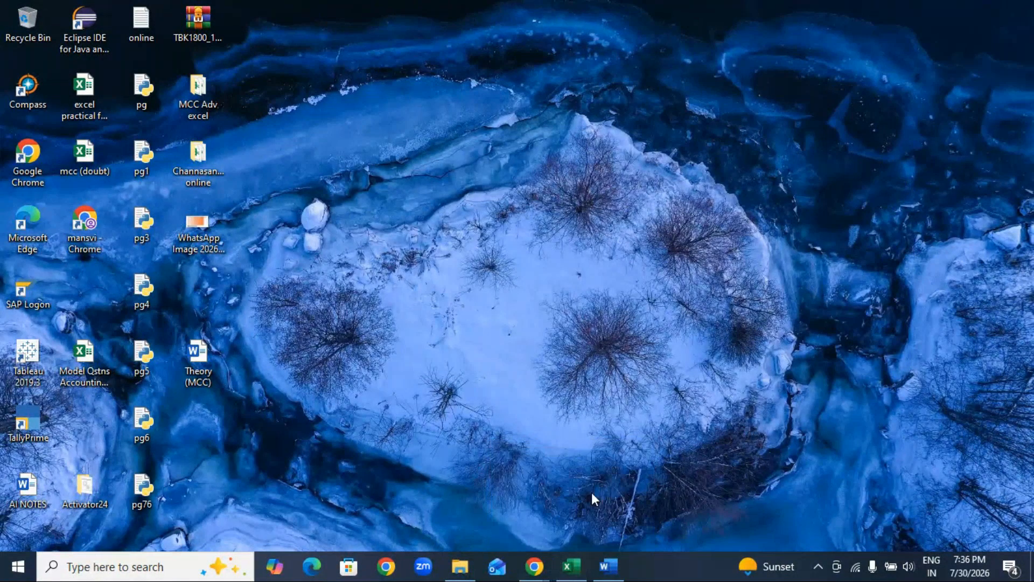
{"action": "mouse_move", "coordinate": [572, 565]}
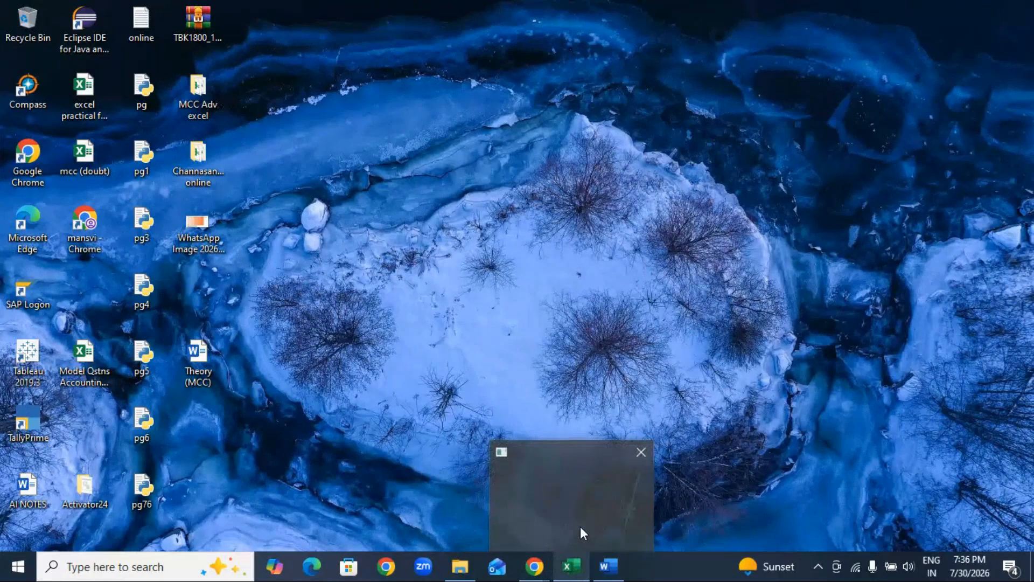
{"action": "left_click", "coordinate": [581, 526]}
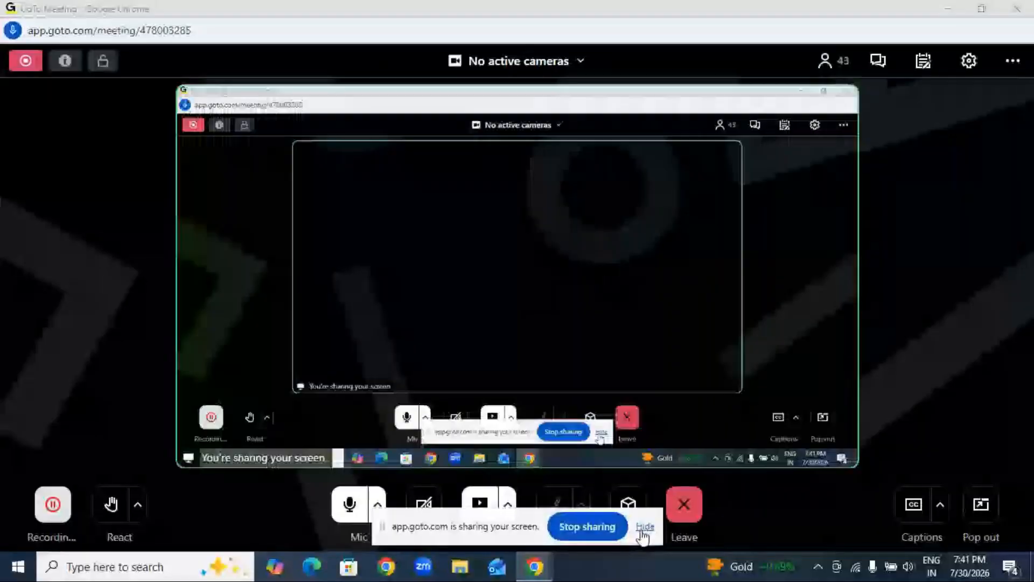
Hide the screen-sharing notice and minimize the GoTo Meeting and browser windows to show the desktop.
{"action": "left_click", "coordinate": [644, 527]}
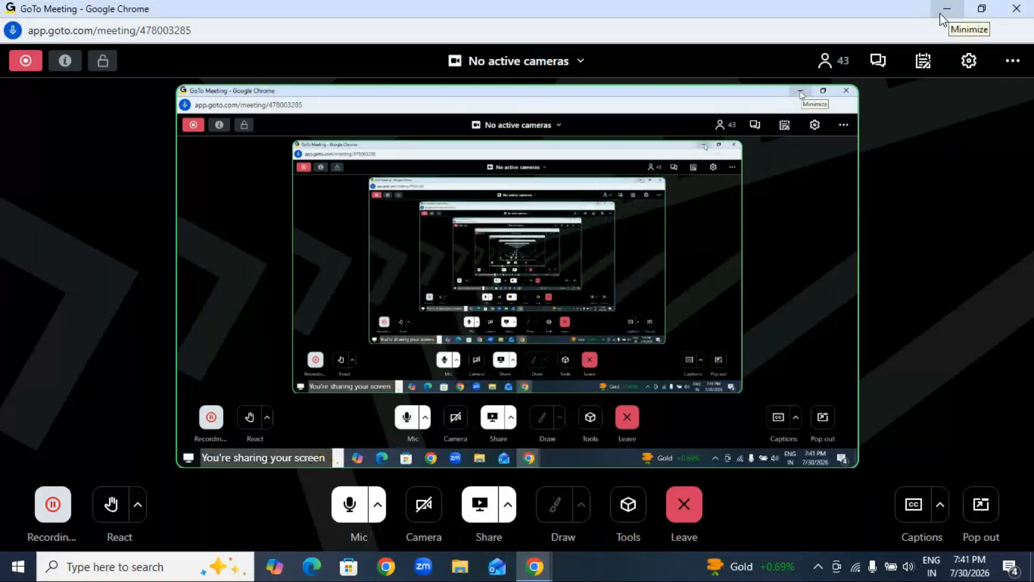
{"action": "left_click", "coordinate": [952, 11]}
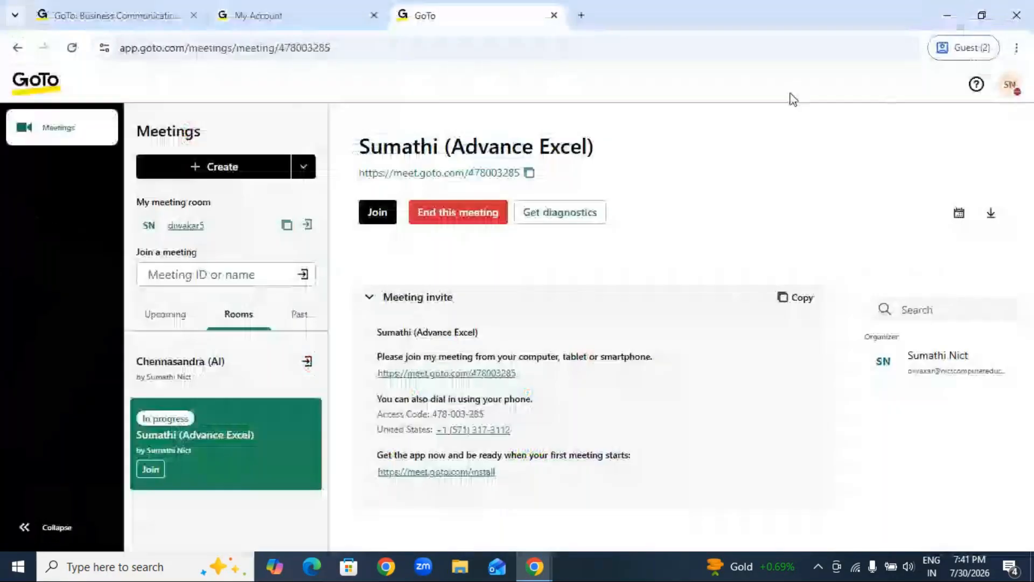
{"action": "left_click", "coordinate": [948, 11]}
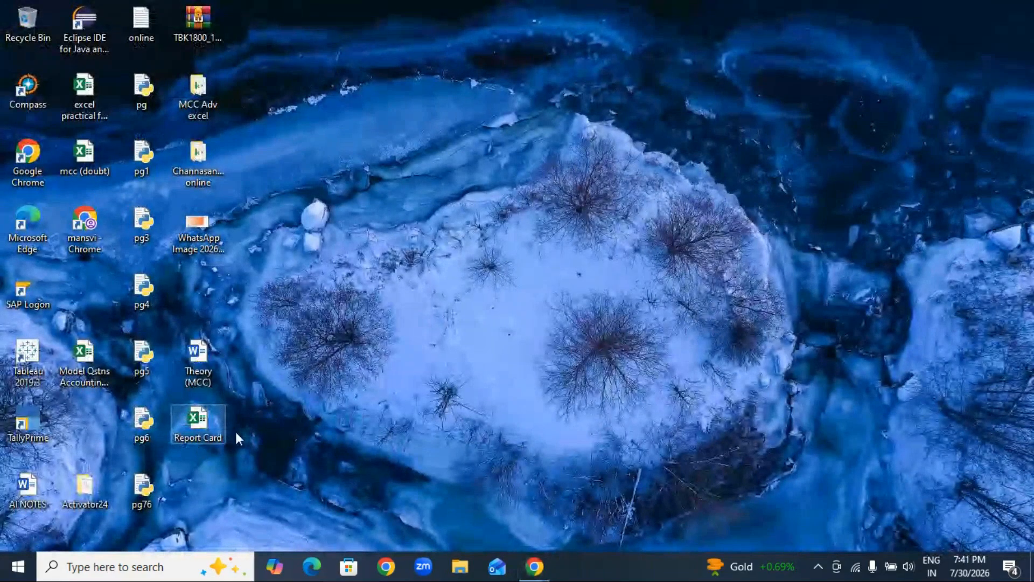
Test the encryption by opening the Report Card workbook from the desktop with its password and closing it again.
{"action": "right_click", "coordinate": [489, 131]}
{"action": "left_click", "coordinate": [549, 177]}
{"action": "right_click", "coordinate": [443, 297]}
{"action": "left_click", "coordinate": [493, 344]}
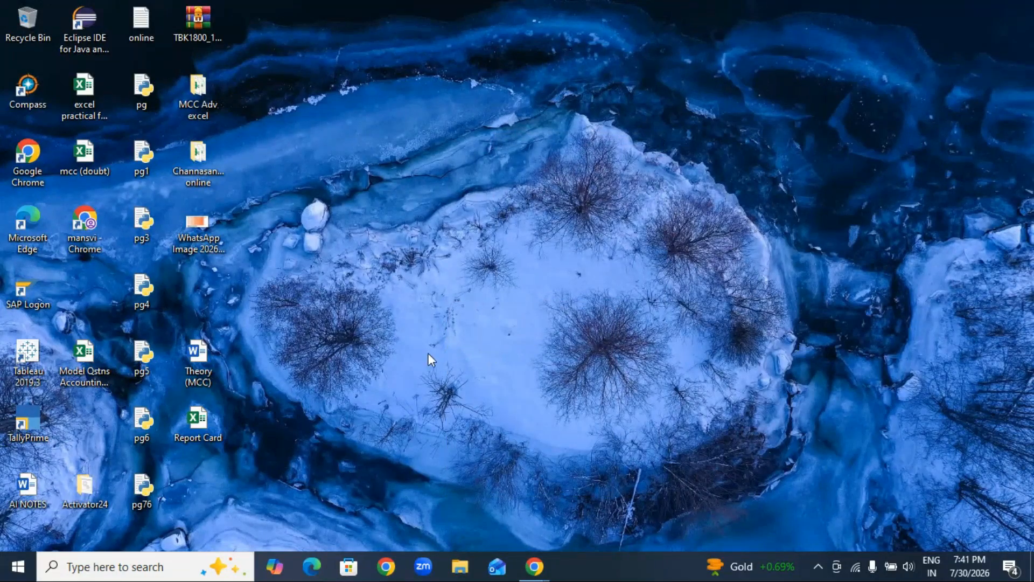
{"action": "double_click", "coordinate": [200, 423]}
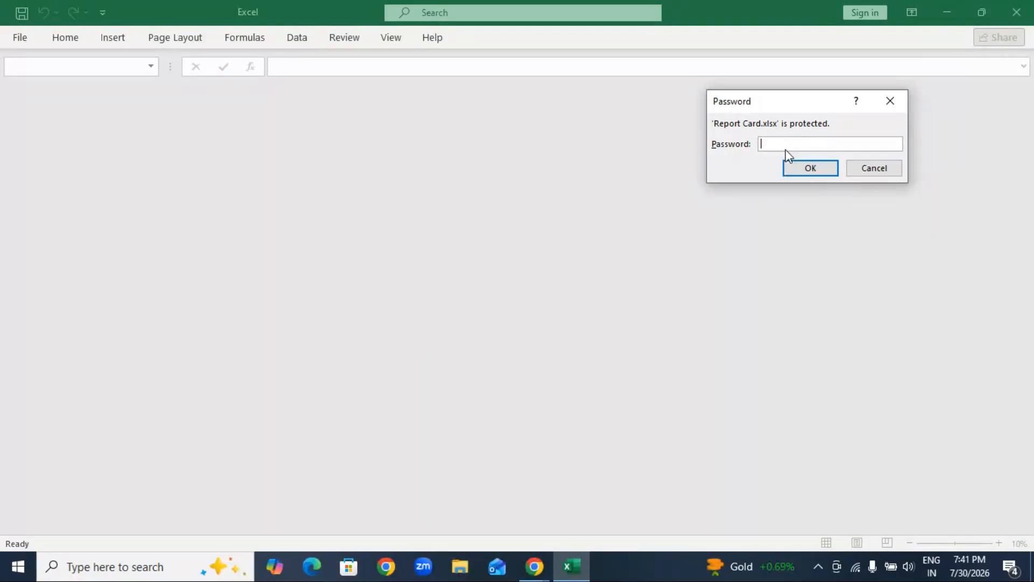
{"action": "type", "text": "••"}
{"action": "left_click", "coordinate": [811, 168]}
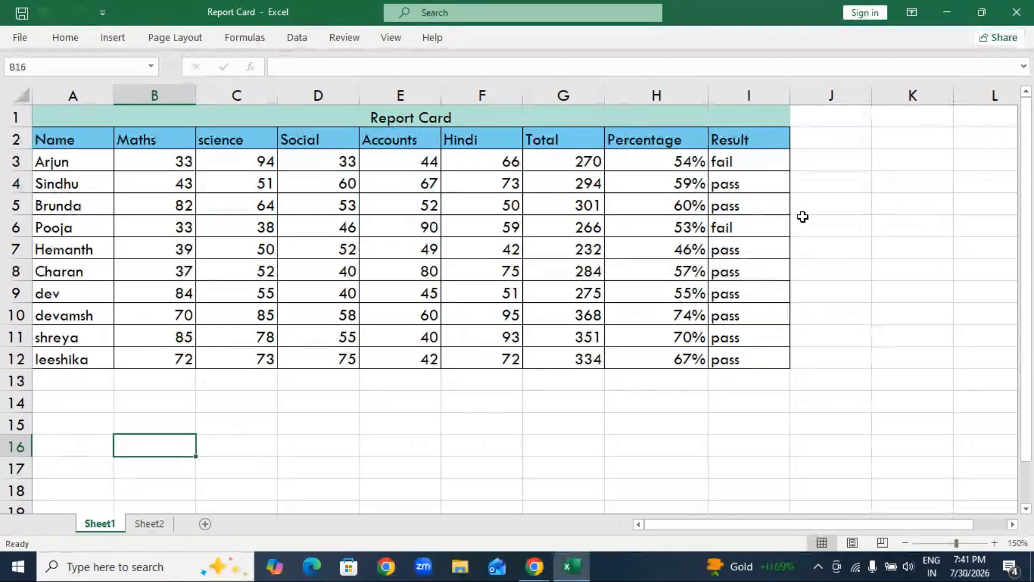
{"action": "left_click", "coordinate": [1023, 19]}
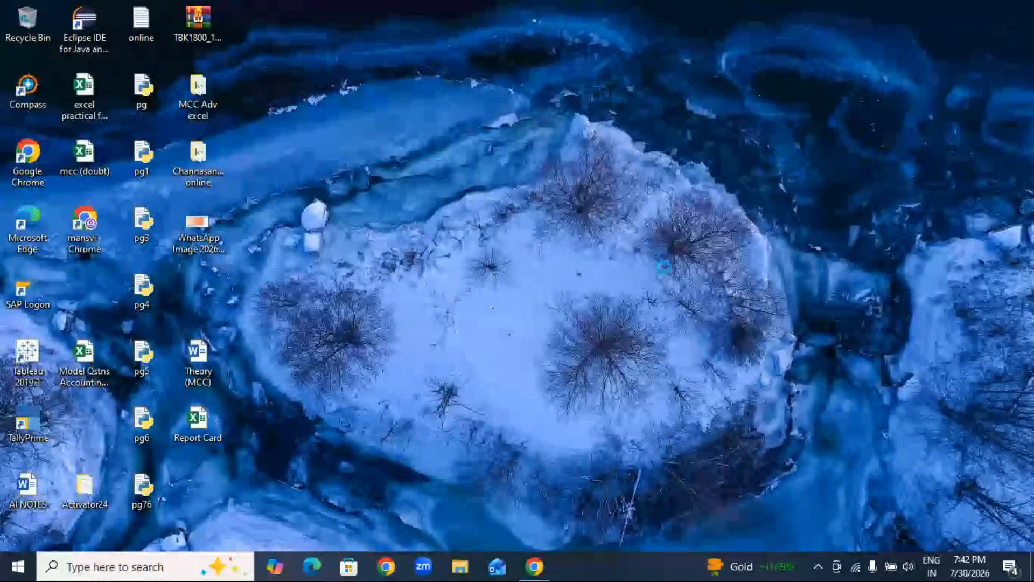
Refresh the desktop and reopen the Report Card workbook by entering its password.
{"action": "right_click", "coordinate": [578, 244]}
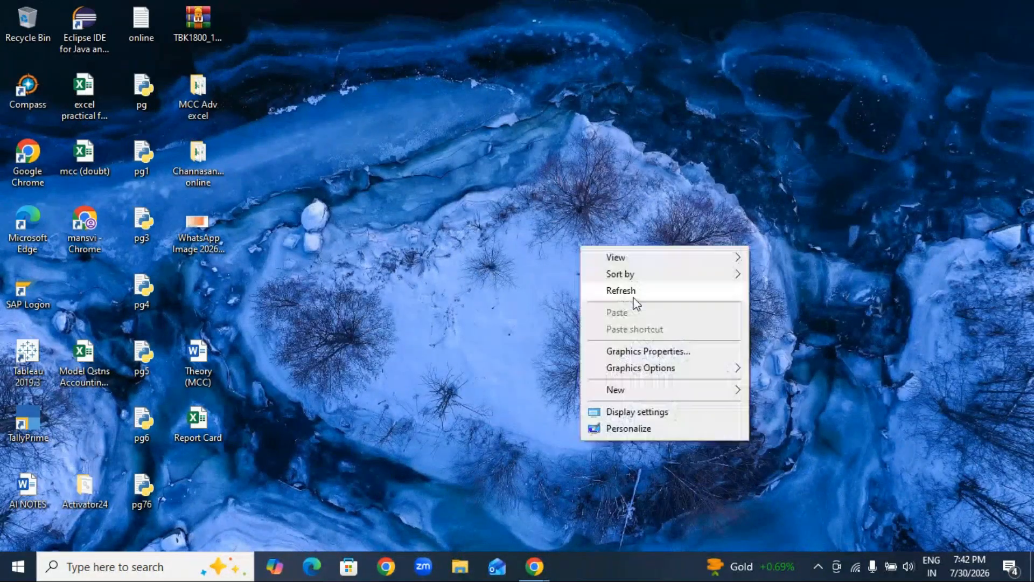
{"action": "left_click", "coordinate": [637, 292]}
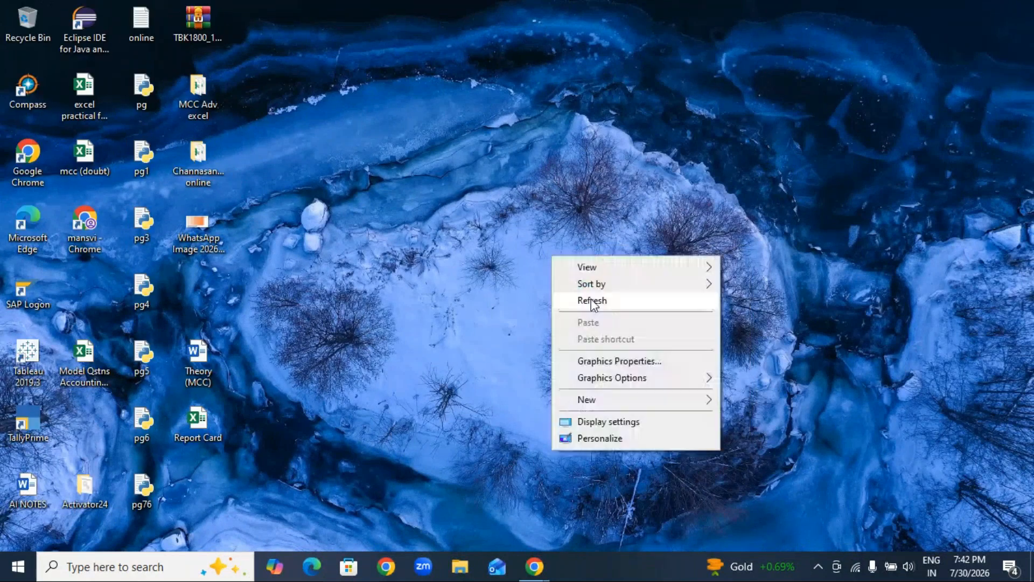
{"action": "left_click", "coordinate": [592, 300]}
{"action": "right_click", "coordinate": [502, 251]}
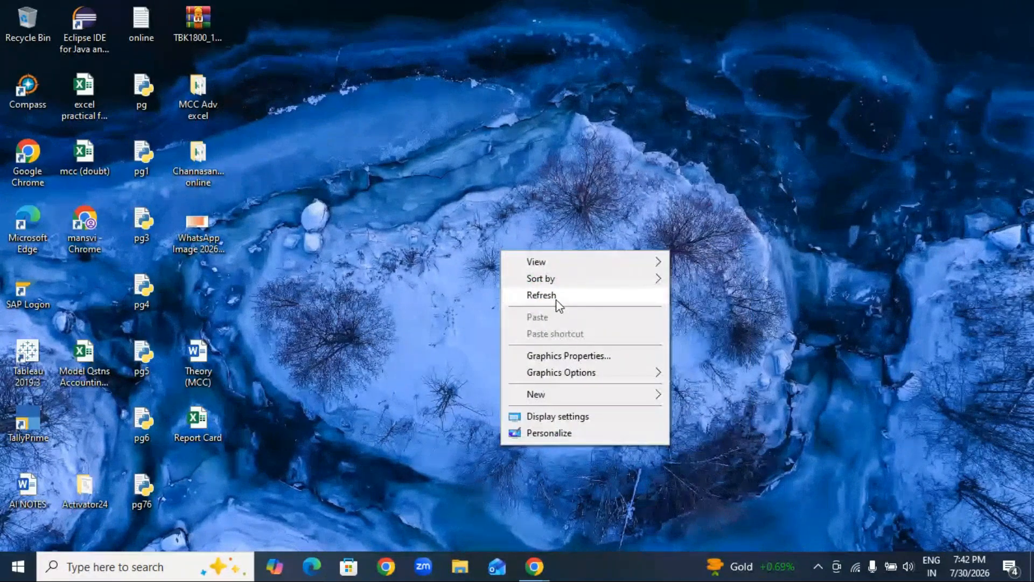
{"action": "left_click", "coordinate": [559, 304]}
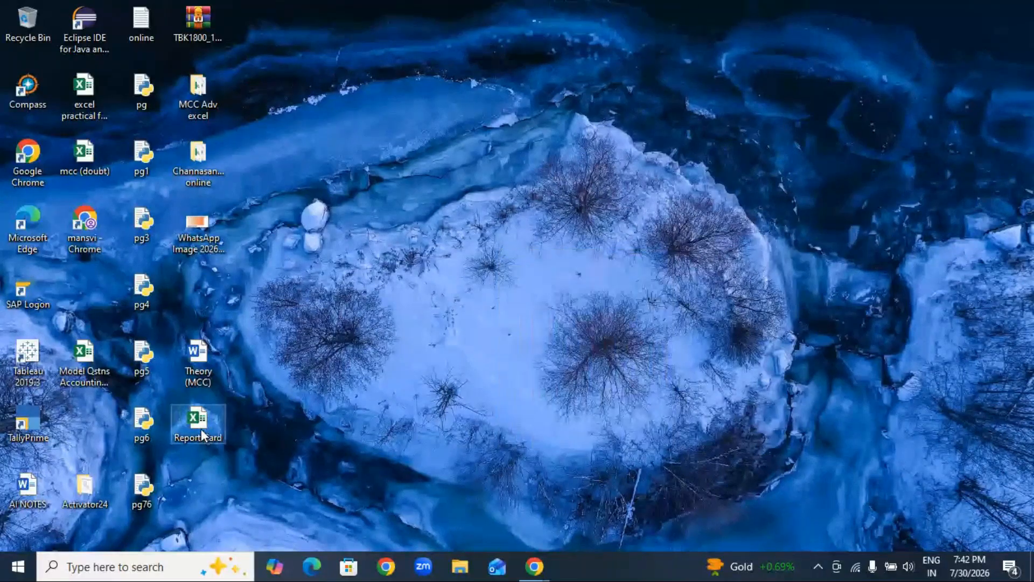
{"action": "double_click", "coordinate": [202, 435]}
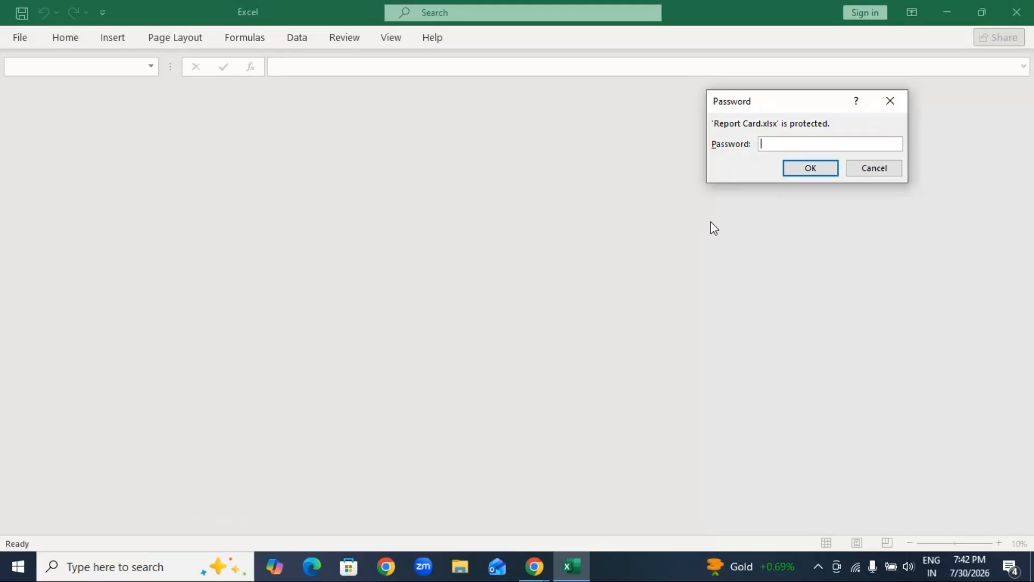
{"action": "type", "text": "12"}
{"action": "left_click", "coordinate": [803, 170]}
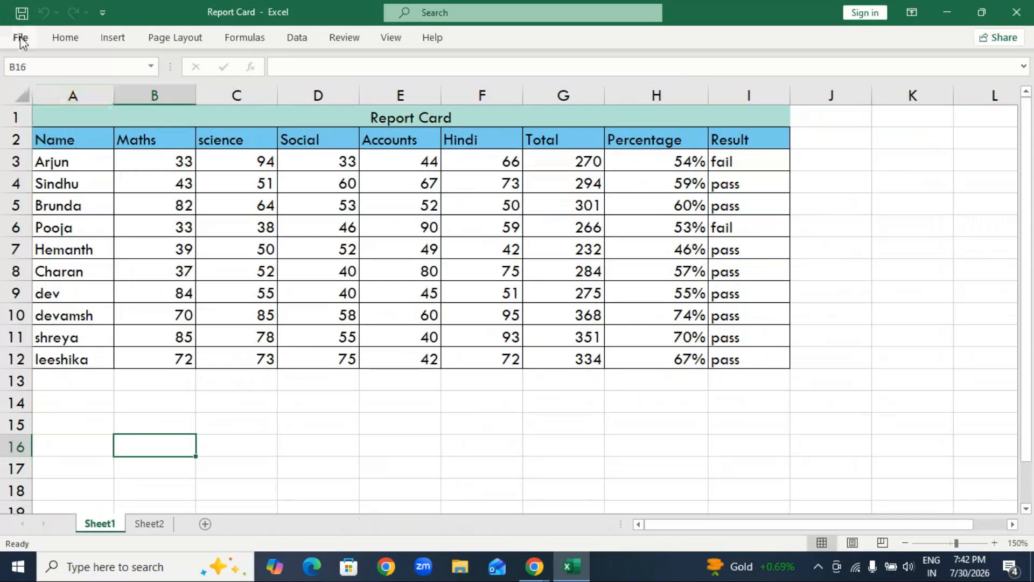
Remove the encryption from the Report Card workbook by clearing its stored password.
{"action": "left_click", "coordinate": [20, 38]}
{"action": "left_click", "coordinate": [35, 177]}
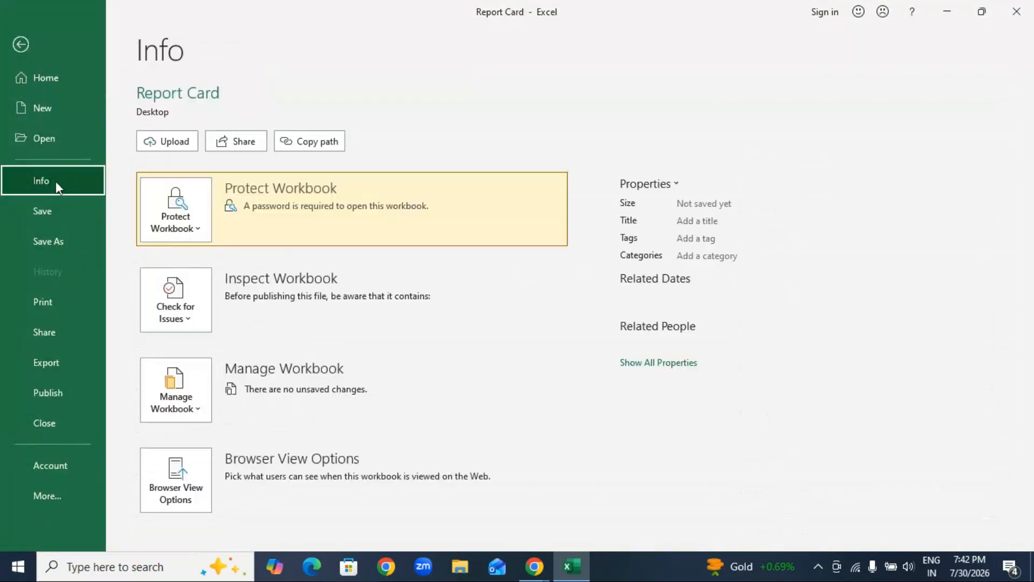
{"action": "left_click", "coordinate": [198, 228]}
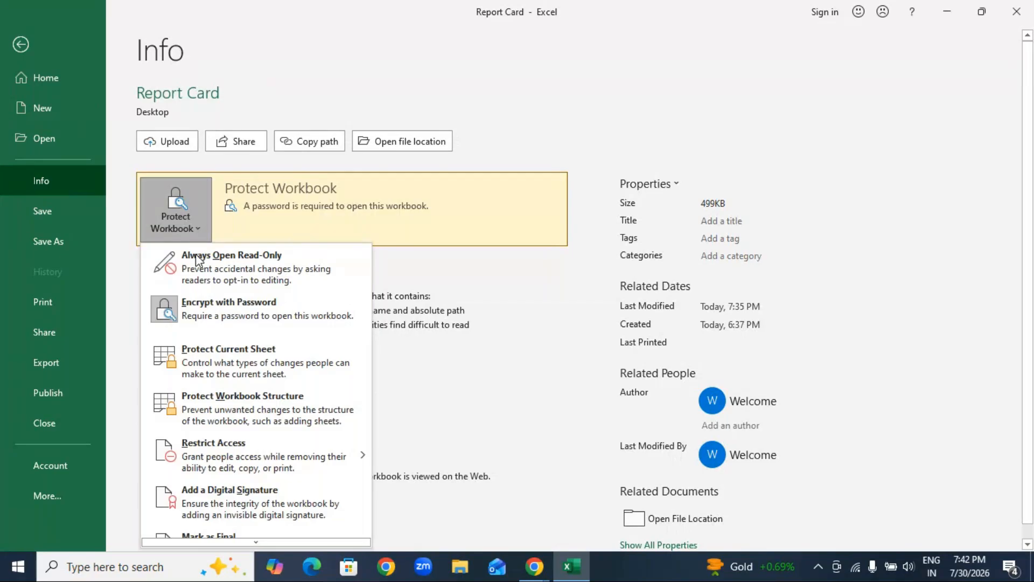
{"action": "left_click", "coordinate": [193, 309]}
{"action": "type", "text": "12"}
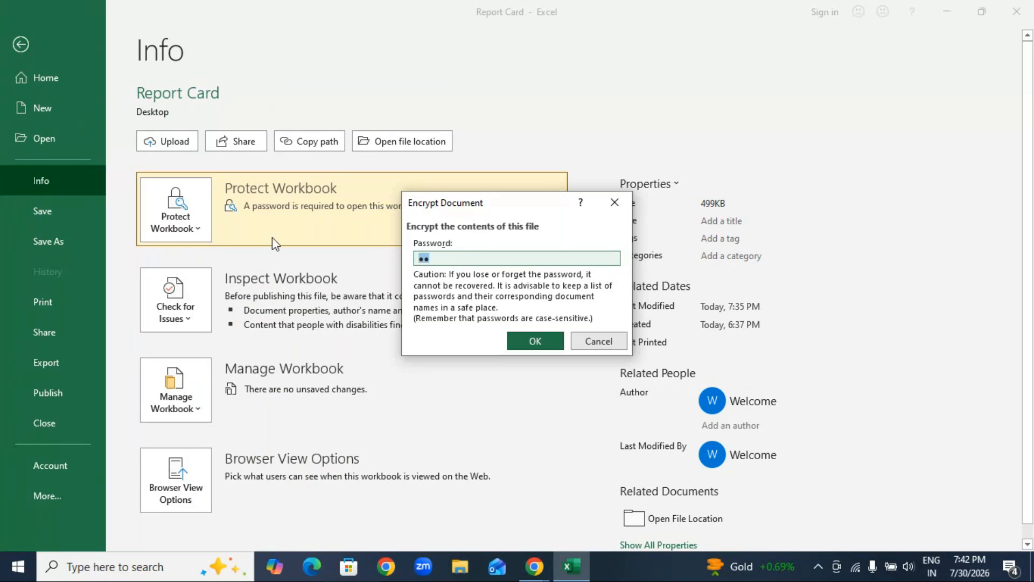
{"action": "key", "text": "BackSpace"}
{"action": "key", "text": "BackSpace"}
{"action": "left_click", "coordinate": [539, 341]}
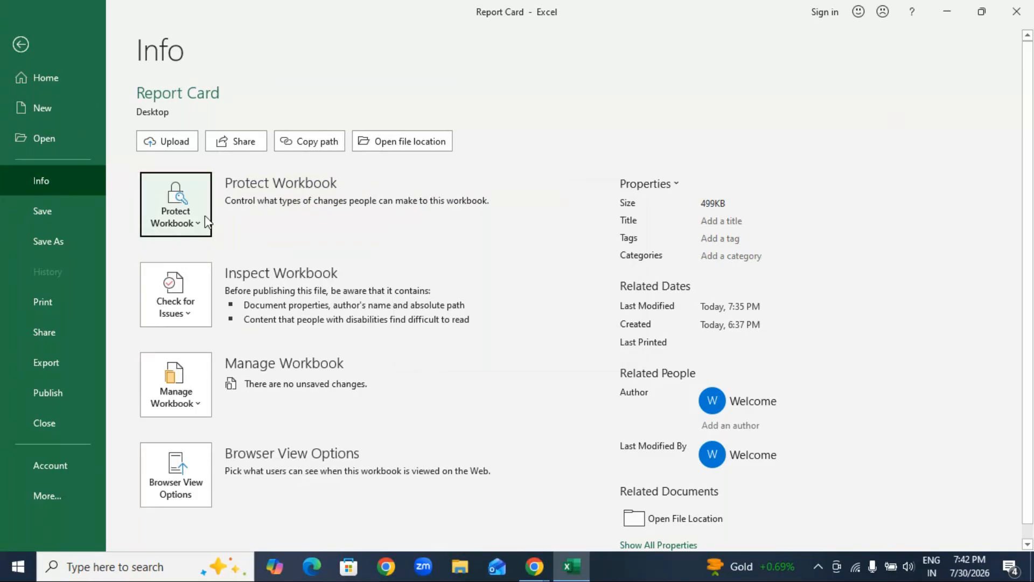
Save the Report Card workbook, close it and refresh the desktop.
{"action": "left_click", "coordinate": [56, 218]}
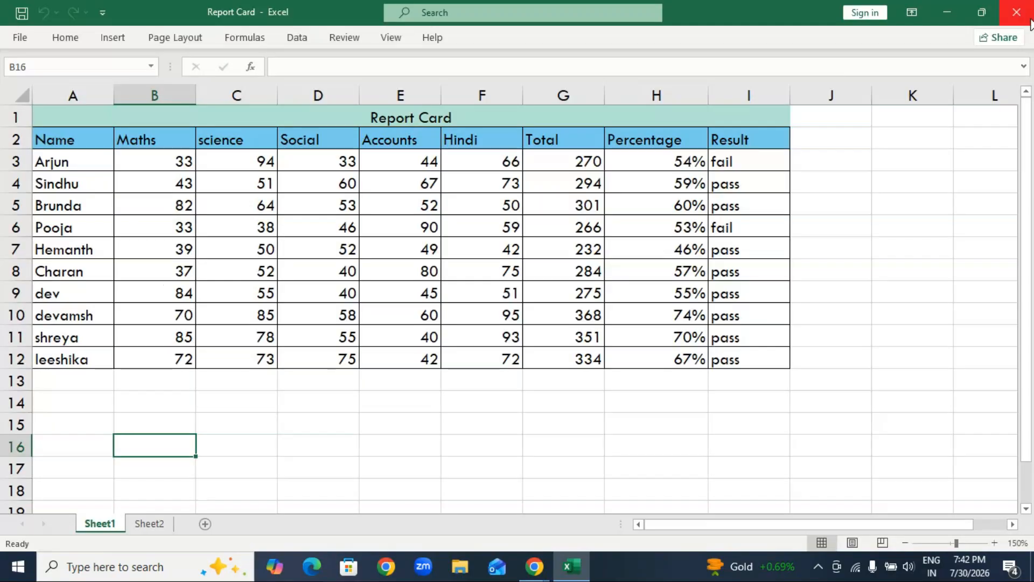
{"action": "left_click", "coordinate": [1031, 21]}
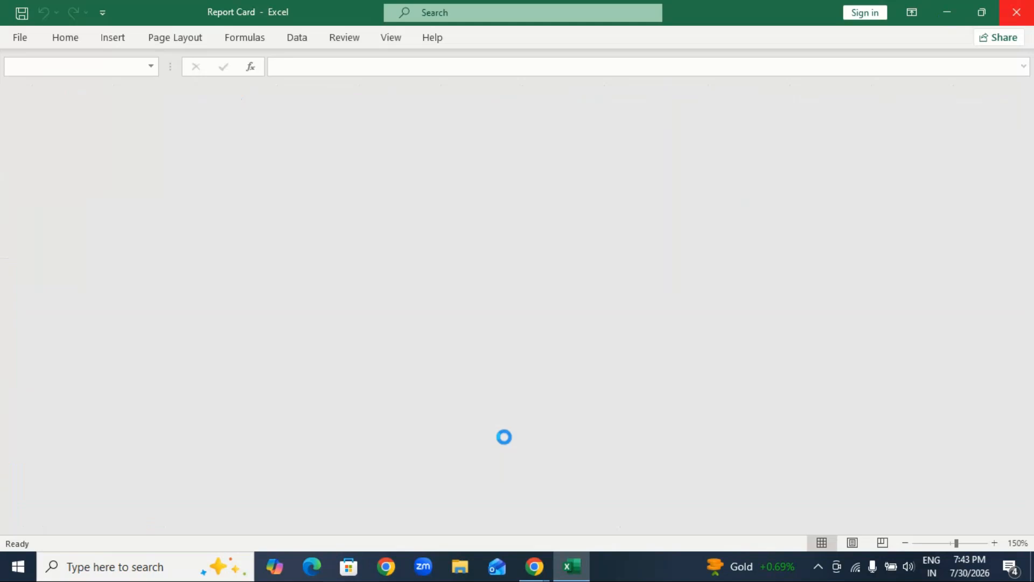
{"action": "right_click", "coordinate": [585, 225]}
{"action": "left_click", "coordinate": [622, 266]}
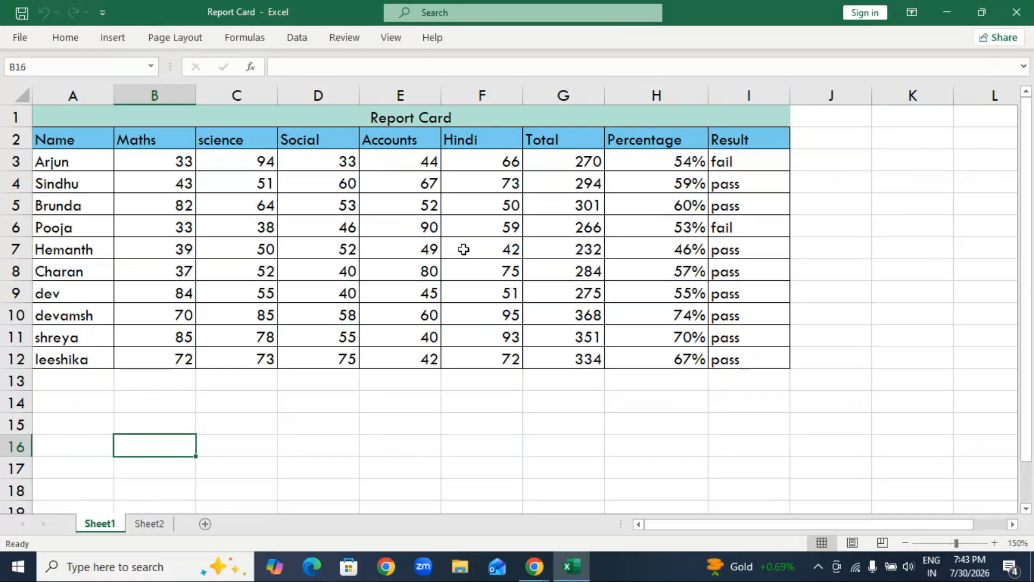
Look through the charts on Sheet2 and the marks table on Sheet1, ending on Sheet2.
{"action": "left_click", "coordinate": [149, 523]}
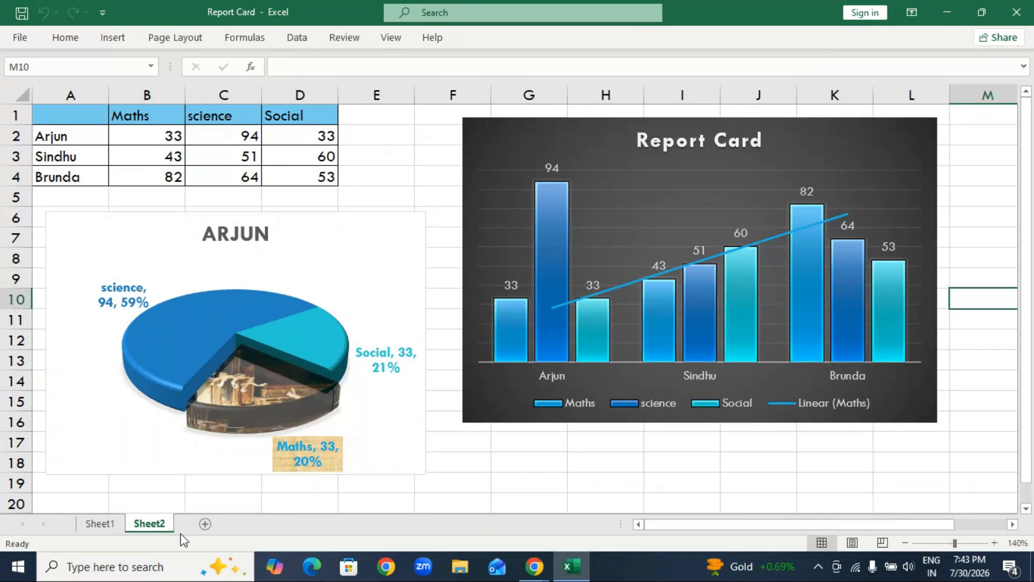
{"action": "left_click", "coordinate": [101, 523]}
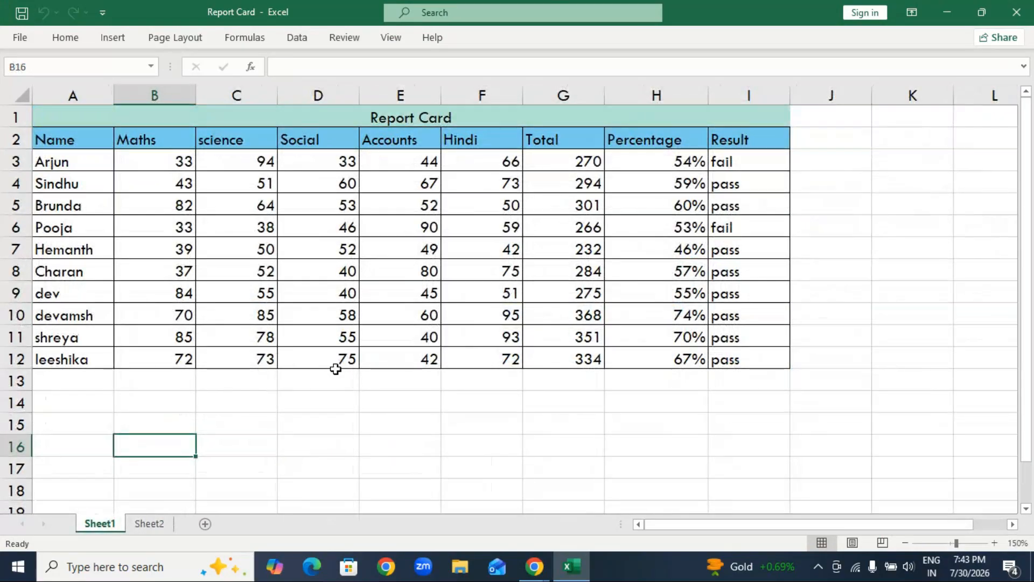
{"action": "left_click", "coordinate": [151, 524]}
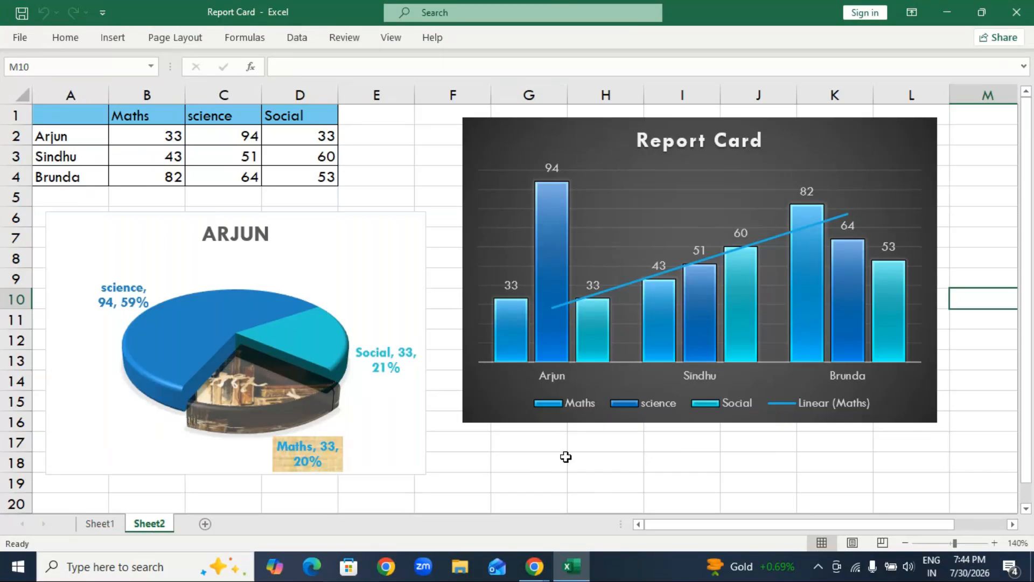
View the Protect Current Sheet settings for Sheet2 and dismiss them without protecting the sheet.
{"action": "left_click", "coordinate": [22, 38]}
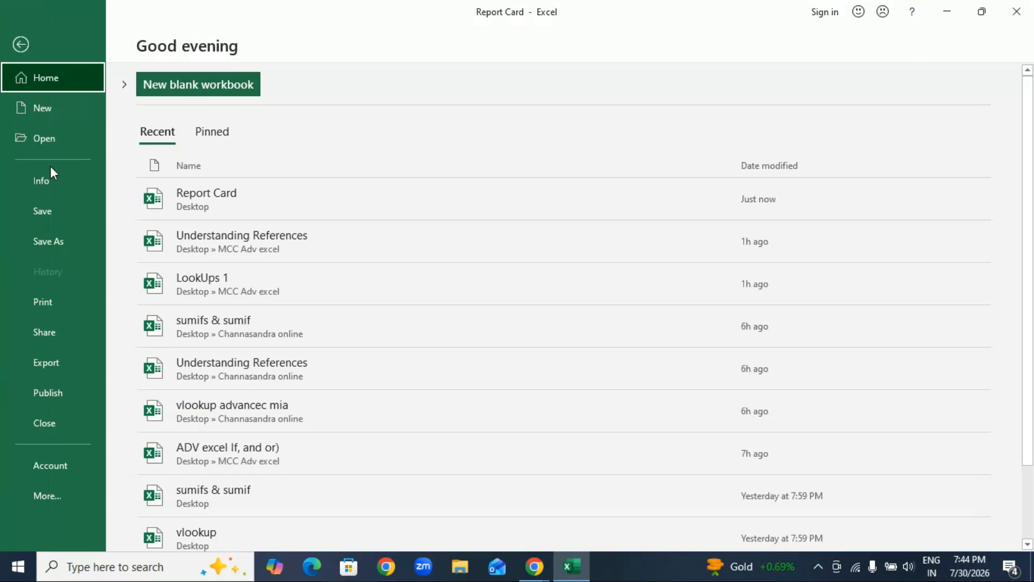
{"action": "left_click", "coordinate": [57, 182]}
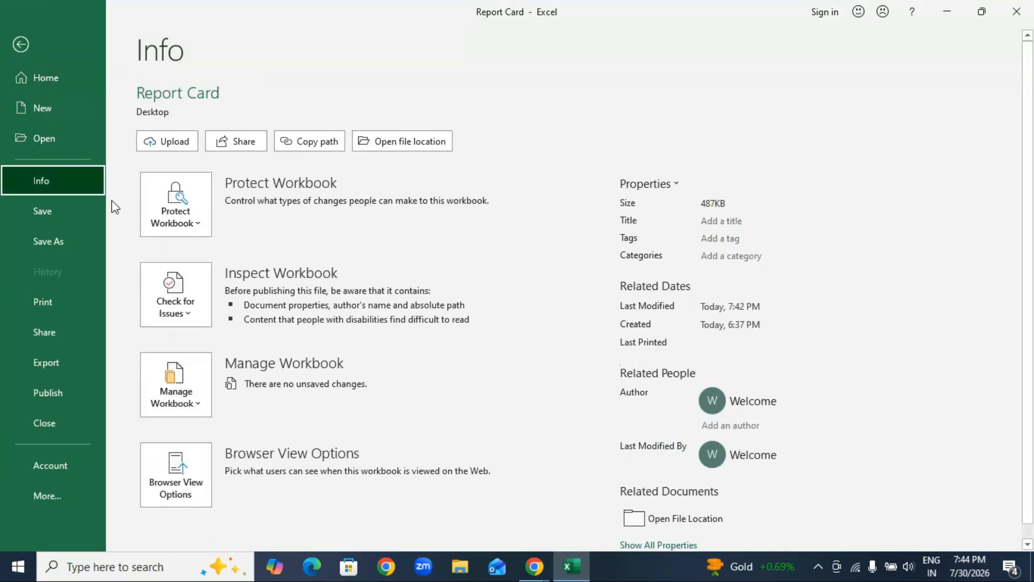
{"action": "left_click", "coordinate": [199, 226]}
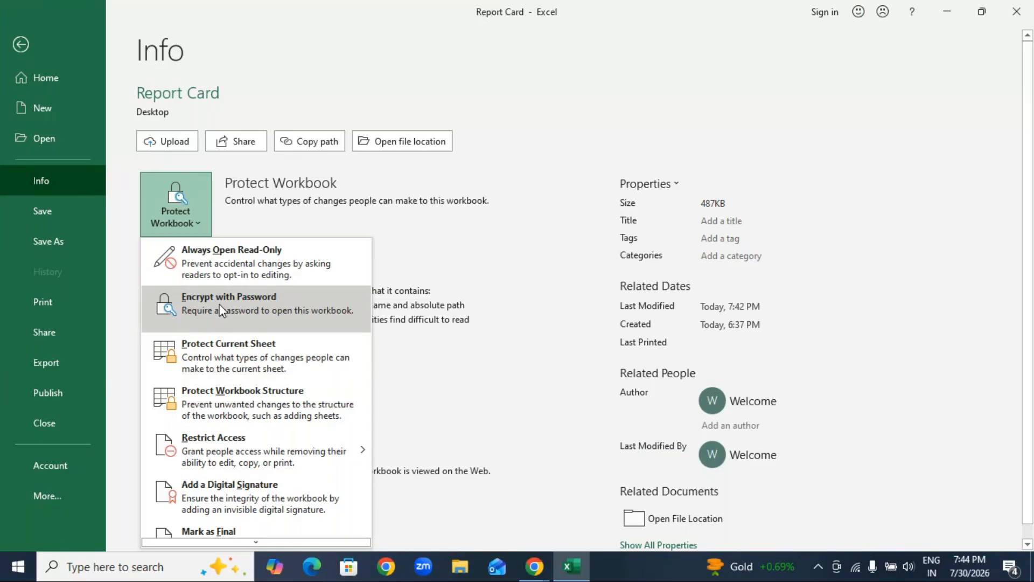
{"action": "left_click", "coordinate": [271, 367]}
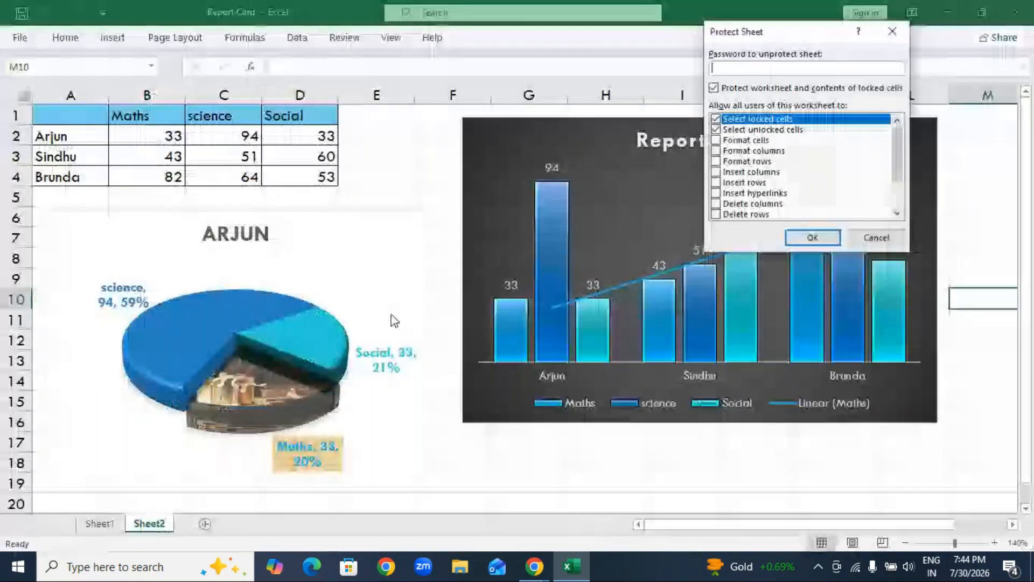
{"action": "left_click", "coordinate": [892, 32]}
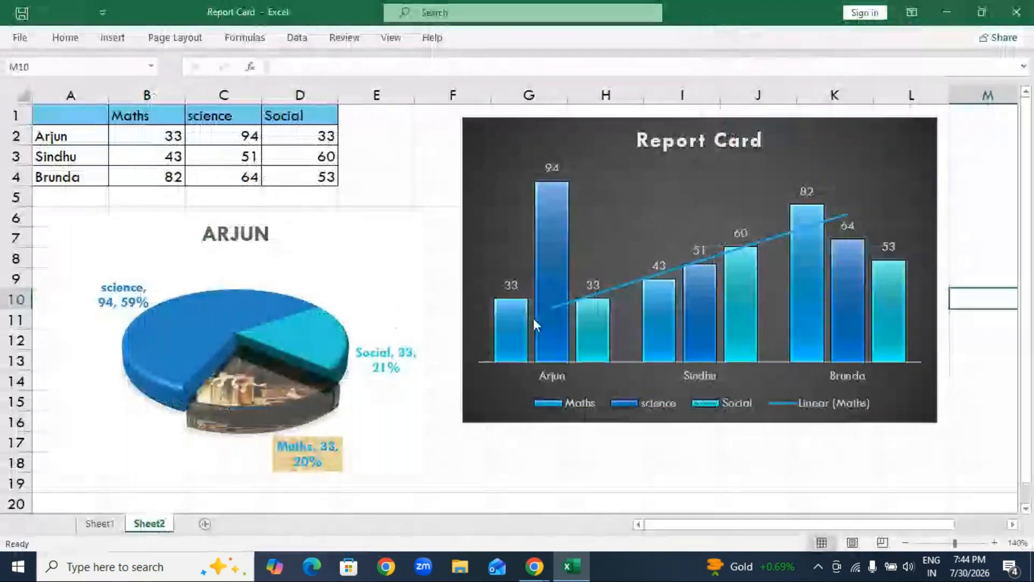
Examine where Protect Sheet is offered for Sheet2: the sheet's own options, the cell Format options and the Review commands.
{"action": "right_click", "coordinate": [153, 529]}
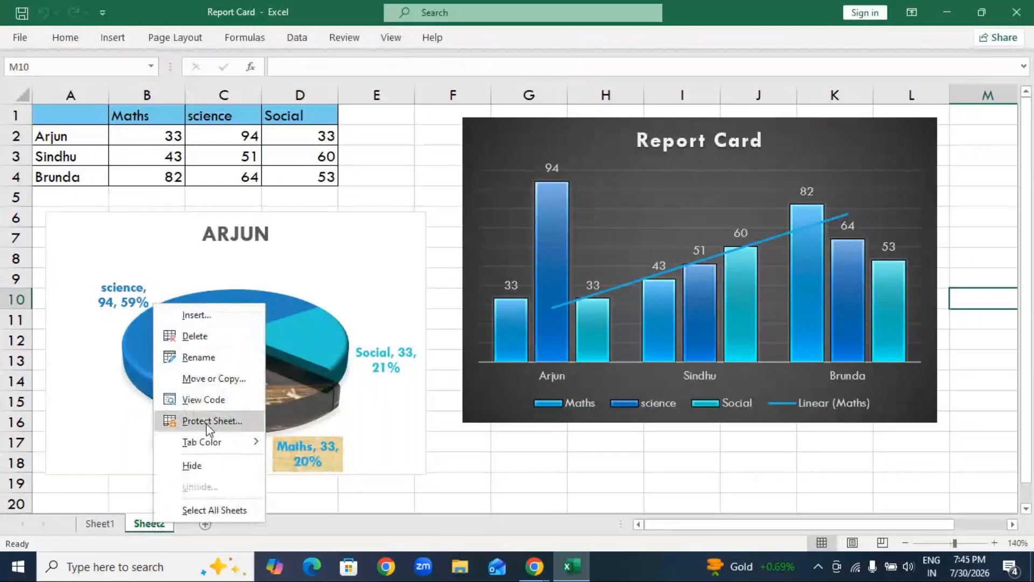
{"action": "key", "text": "Escape"}
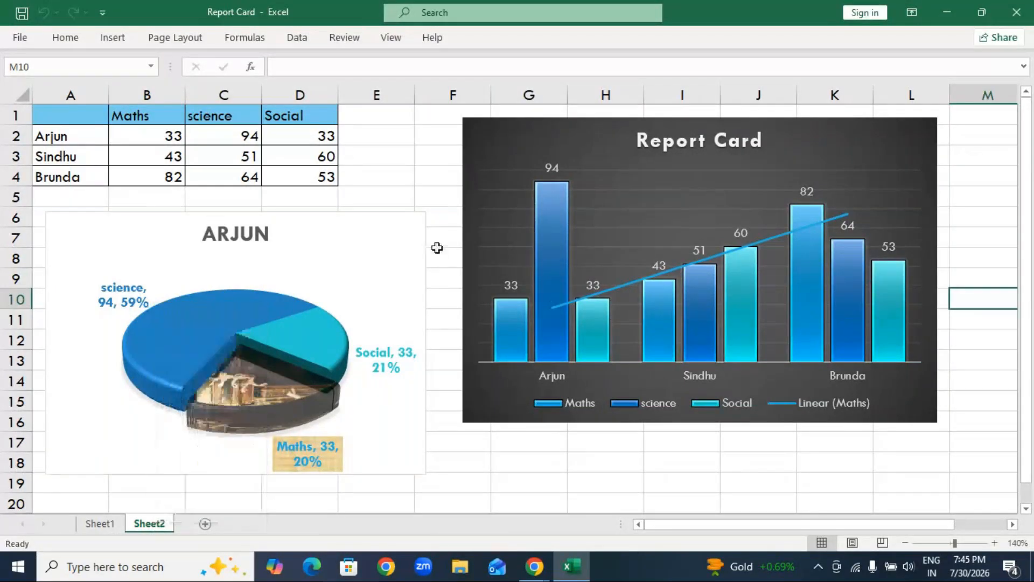
{"action": "double_click", "coordinate": [69, 38]}
{"action": "left_click", "coordinate": [816, 103]}
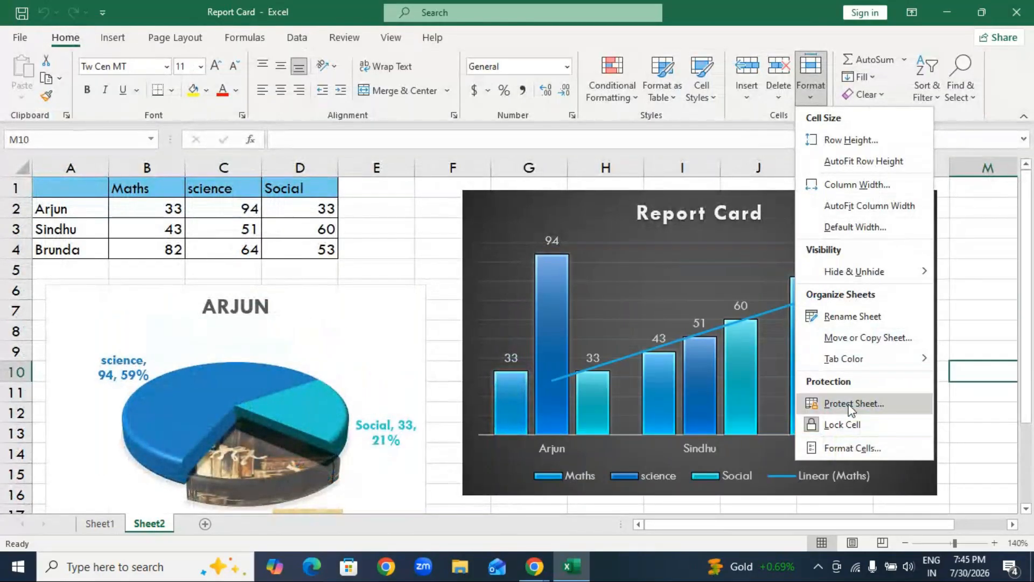
{"action": "left_click", "coordinate": [414, 224]}
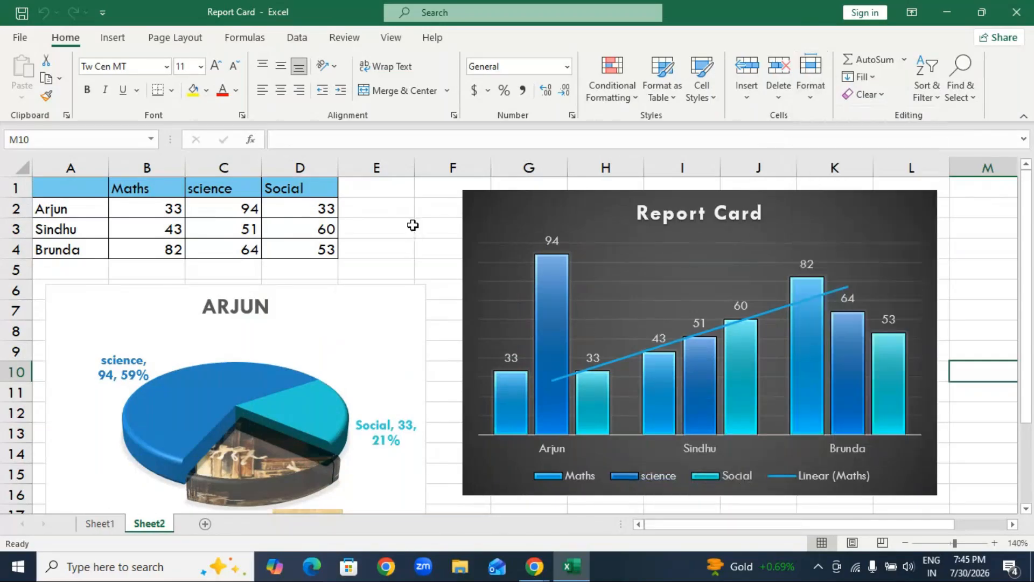
{"action": "left_click", "coordinate": [343, 38]}
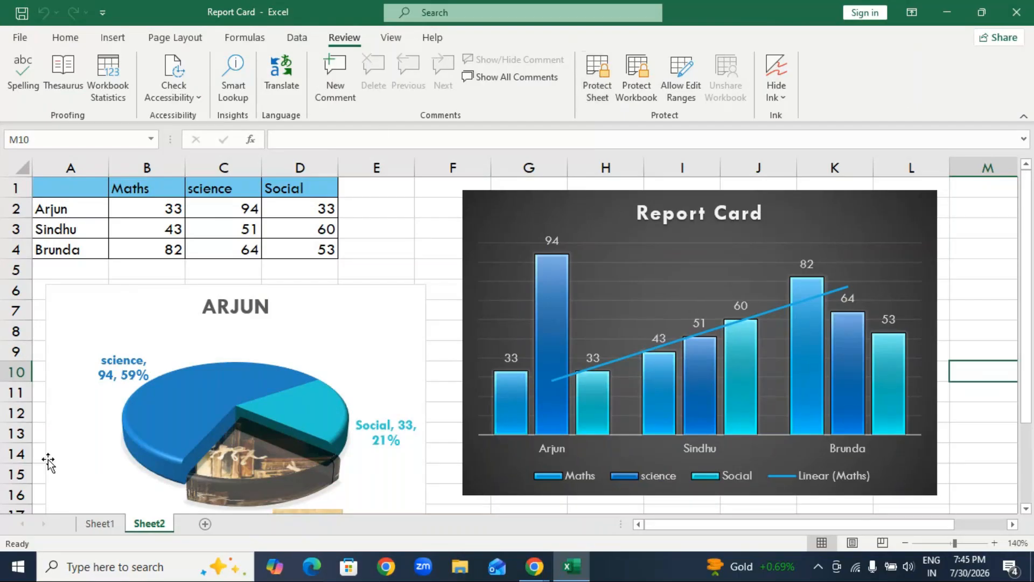
{"action": "right_click", "coordinate": [149, 526]}
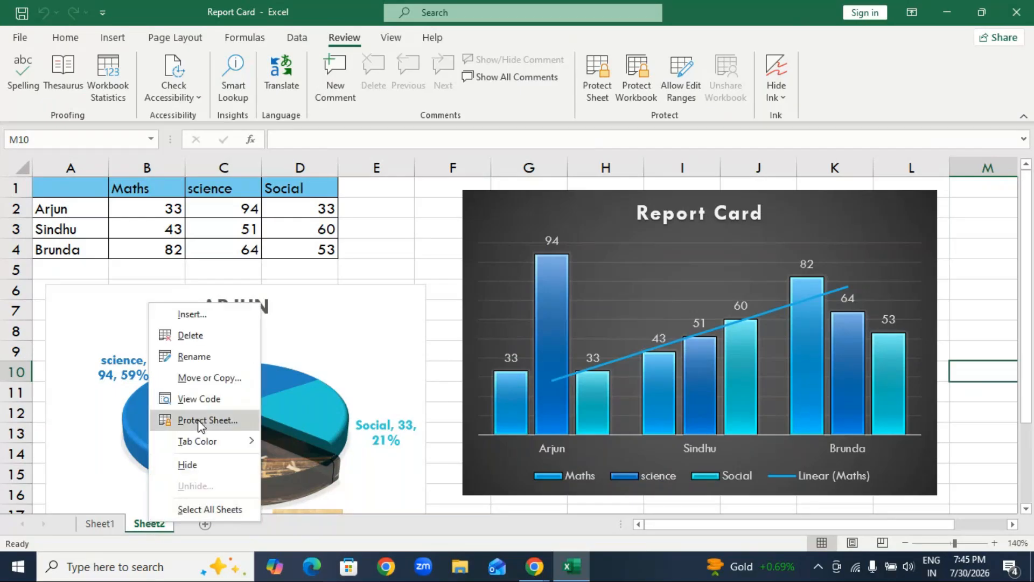
{"action": "left_click", "coordinate": [65, 37]}
{"action": "left_click", "coordinate": [65, 38]}
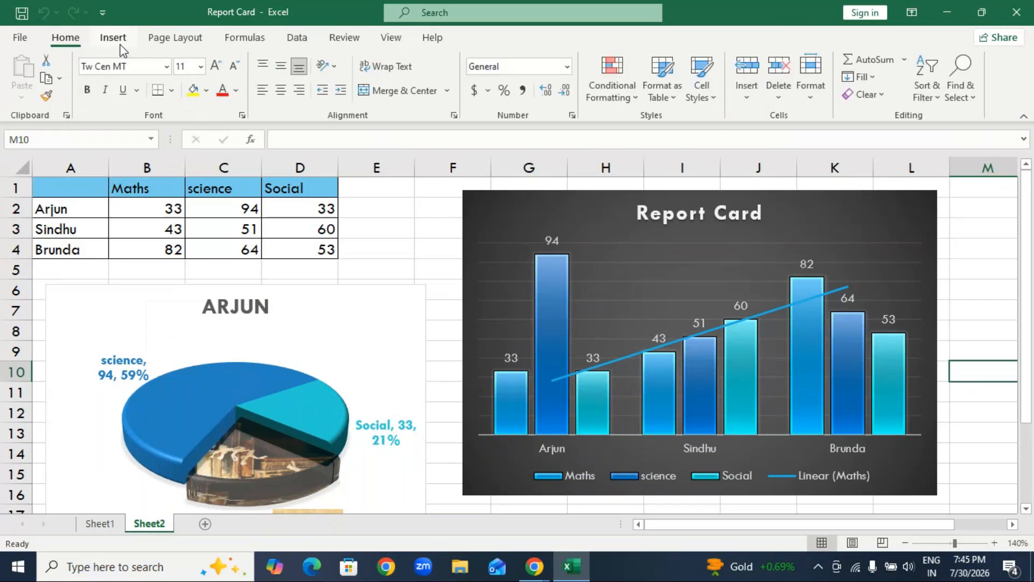
{"action": "left_click", "coordinate": [814, 105]}
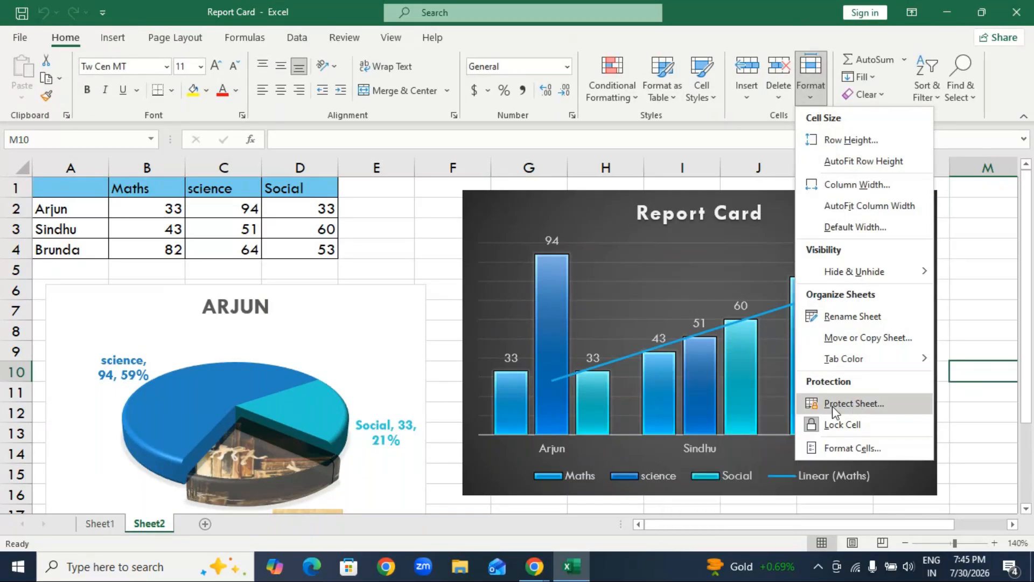
{"action": "left_click", "coordinate": [392, 270]}
Protect the current sheet, Sheet2, keeping the default permissions, and enter and confirm the sheet's unprotect password.
{"action": "left_click", "coordinate": [20, 37]}
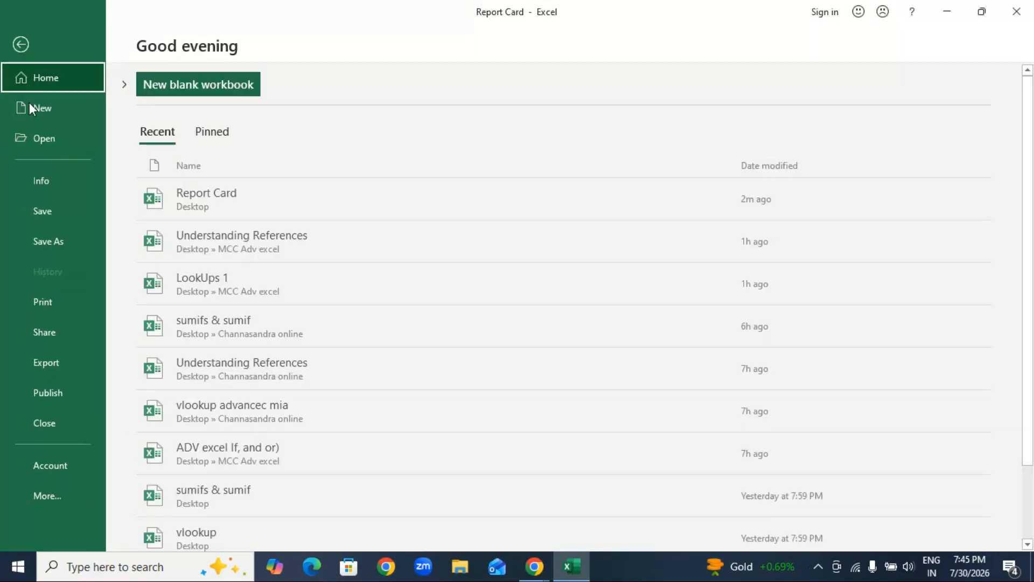
{"action": "left_click", "coordinate": [71, 184]}
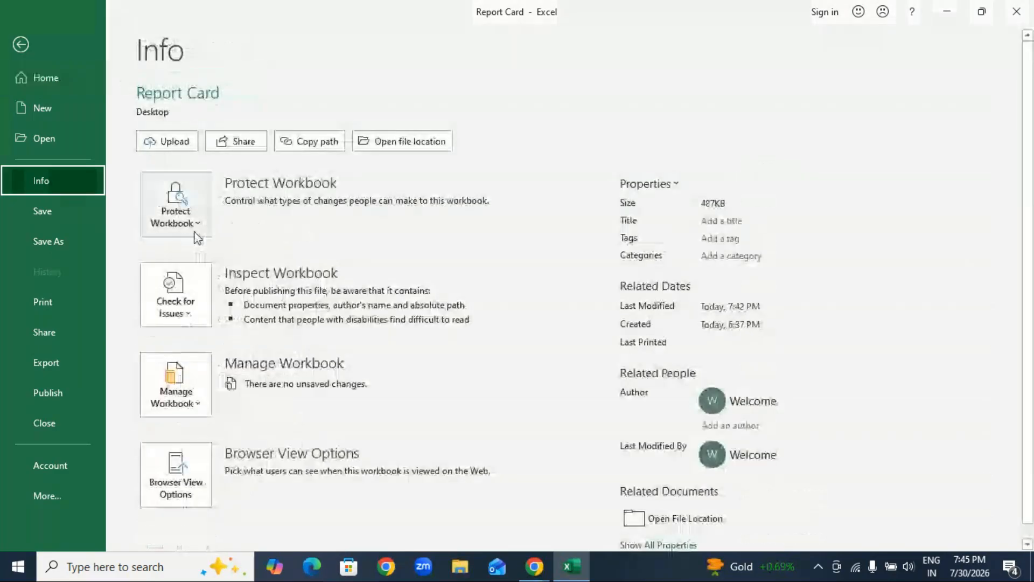
{"action": "left_click", "coordinate": [196, 234]}
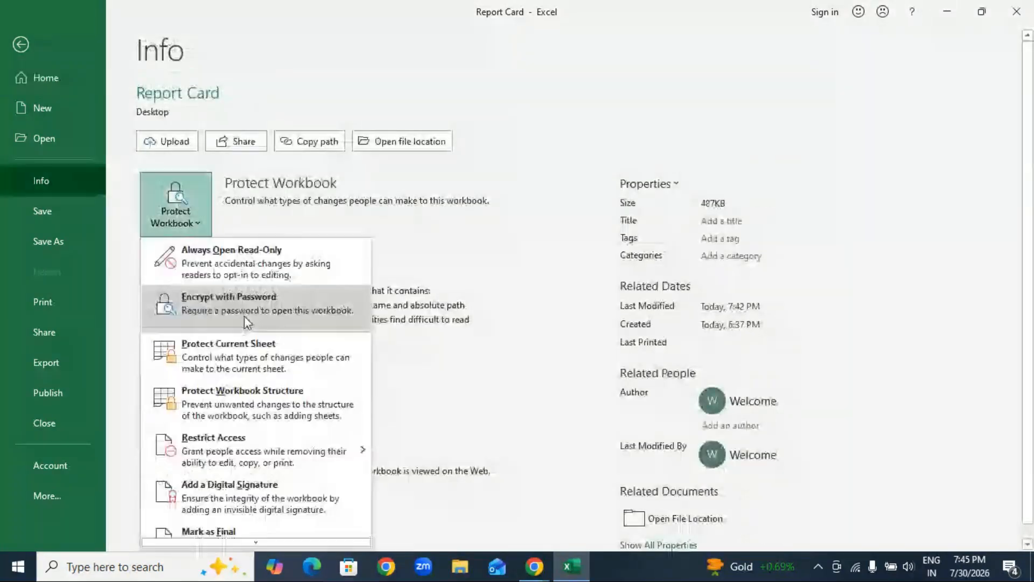
{"action": "left_click", "coordinate": [253, 357]}
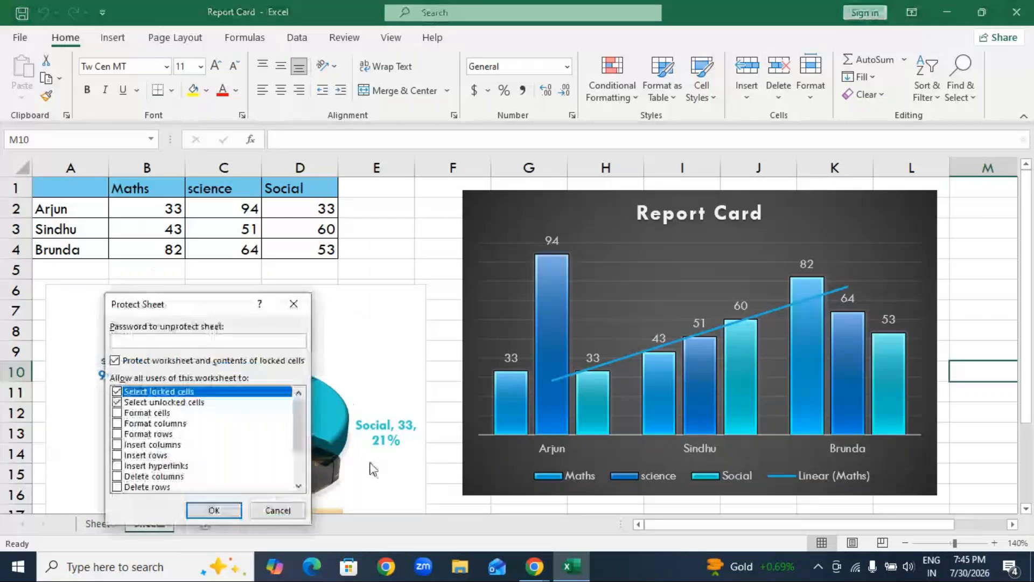
{"action": "type", "text": "123"}
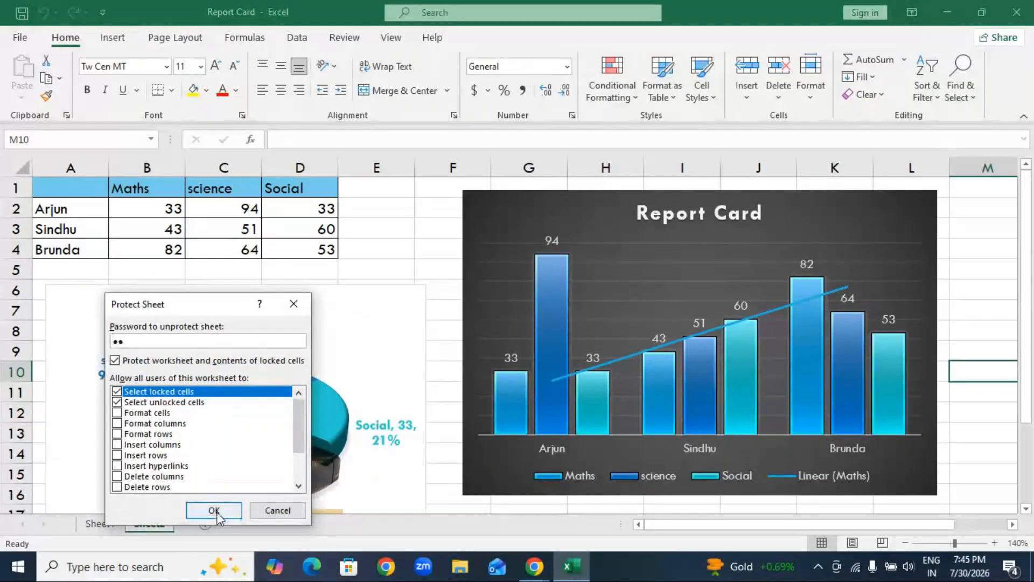
{"action": "left_click", "coordinate": [214, 510]}
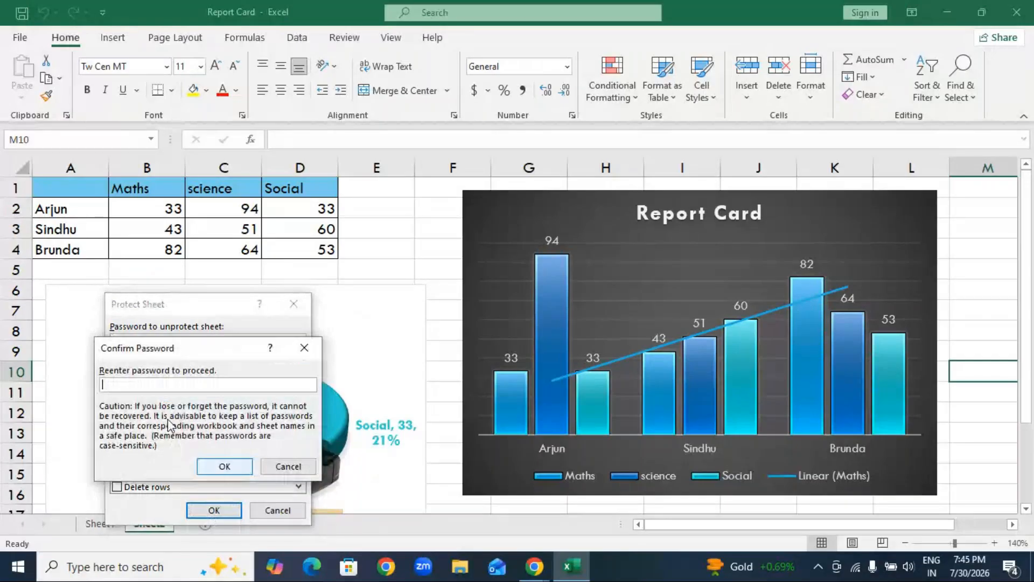
{"action": "type", "text": "123"}
{"action": "left_click", "coordinate": [225, 466]}
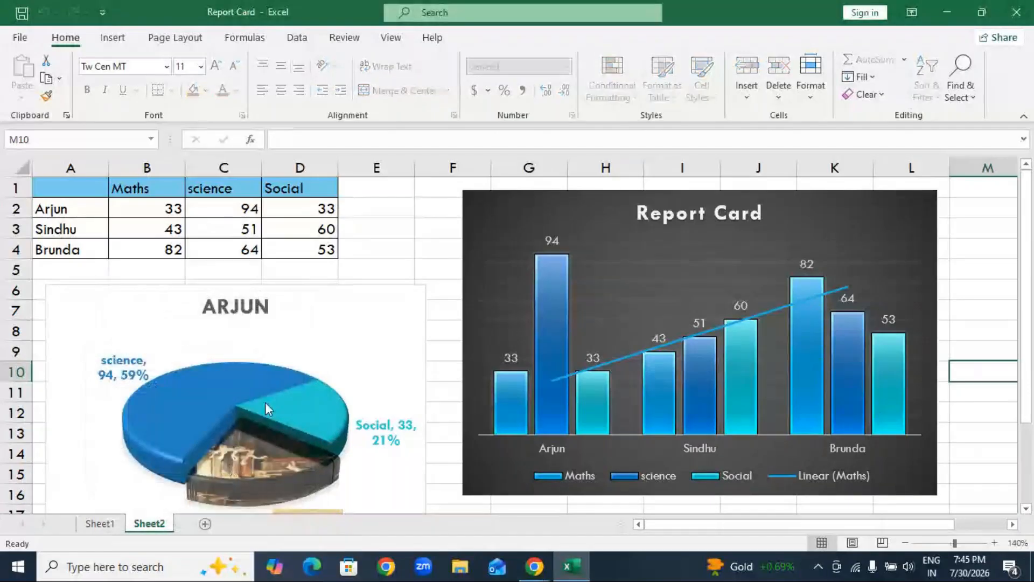
Try to edit an empty cell below the charts on the protected Sheet2.
{"action": "left_click", "coordinate": [399, 242]}
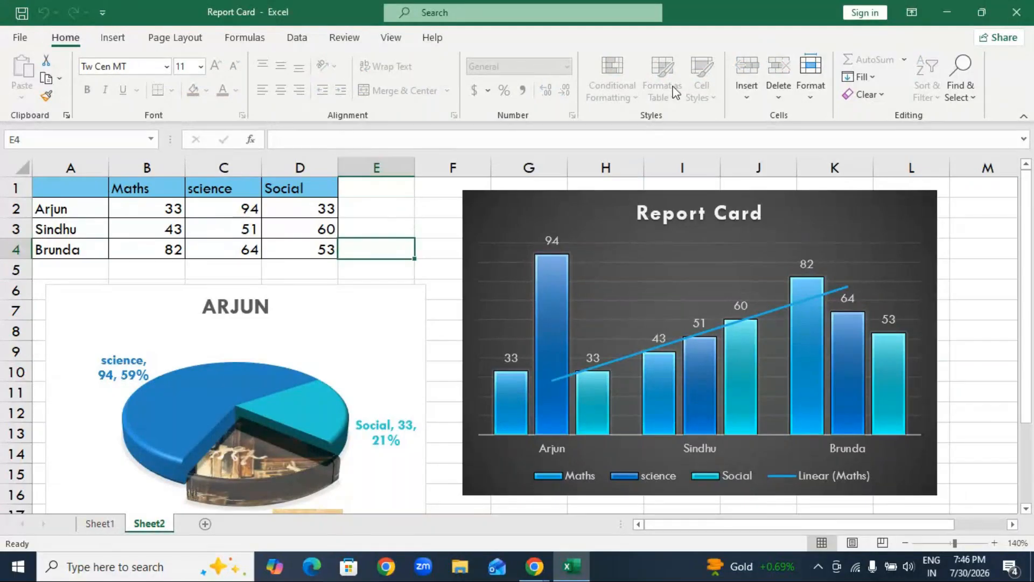
{"action": "scroll", "coordinate": [412, 357], "scroll_direction": "down", "scroll_amount": 5}
{"action": "left_click", "coordinate": [412, 357]}
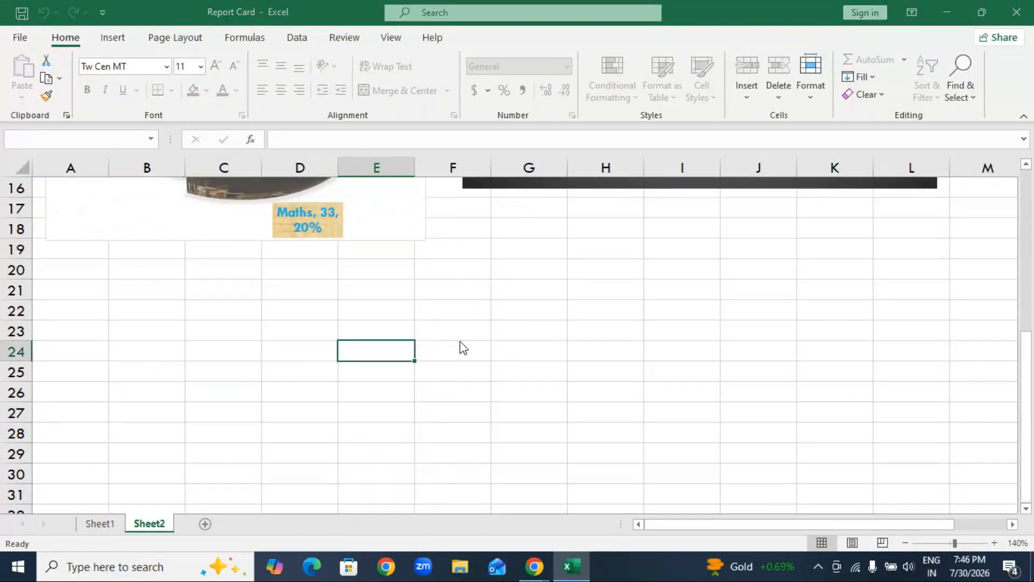
{"action": "left_click_drag", "start_coordinate": [412, 356], "coordinate": [463, 348]}
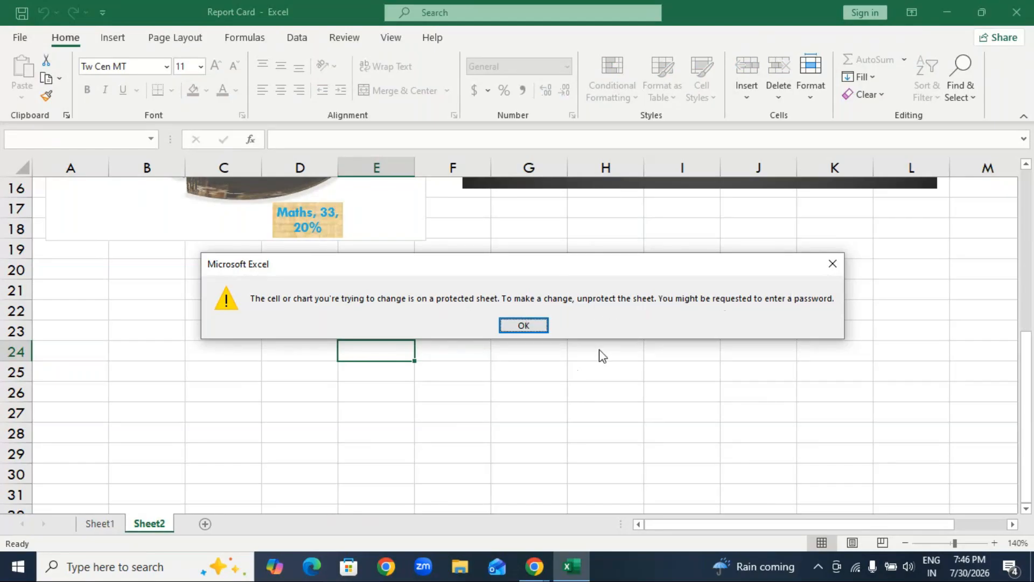
{"action": "left_click", "coordinate": [832, 264]}
{"action": "left_click", "coordinate": [614, 390]}
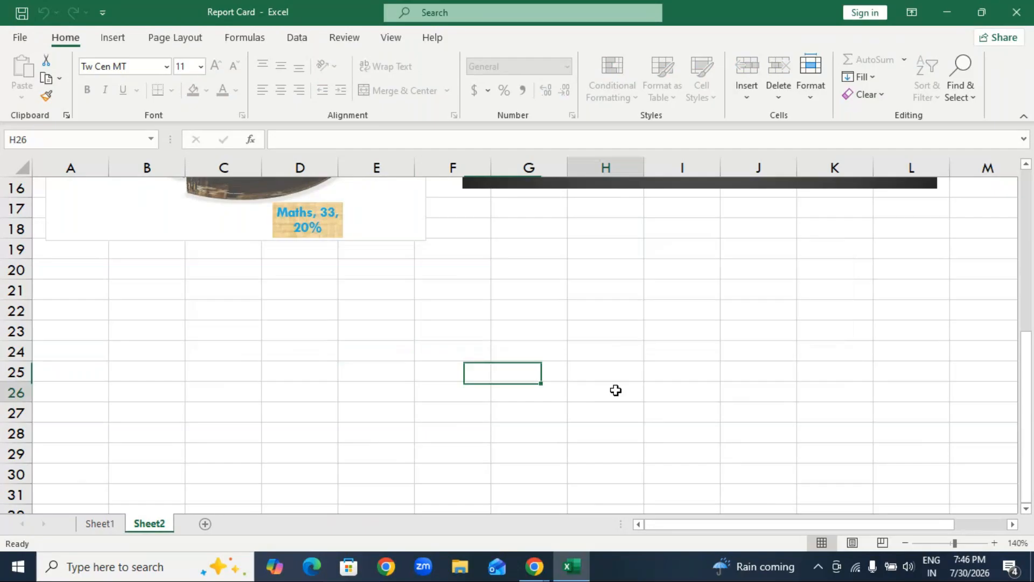
Enter the test text "cfgfgfgf" in cell F16 of Sheet1, below the marks table.
{"action": "left_click", "coordinate": [107, 525]}
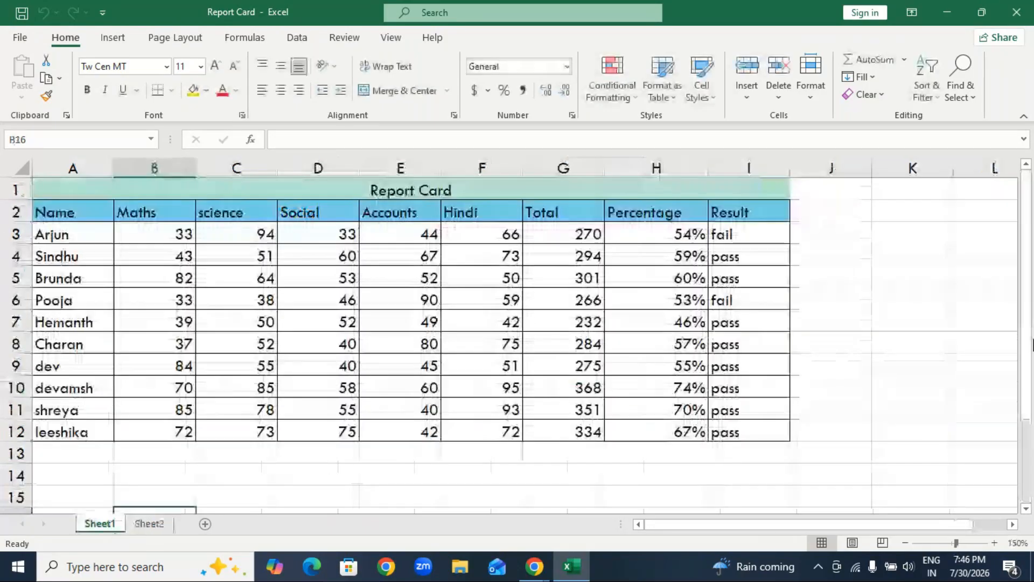
{"action": "scroll", "coordinate": [515, 506], "scroll_direction": "down", "scroll_amount": 2}
{"action": "left_click", "coordinate": [482, 386]}
{"action": "type", "text": "cfgfgfgf"}
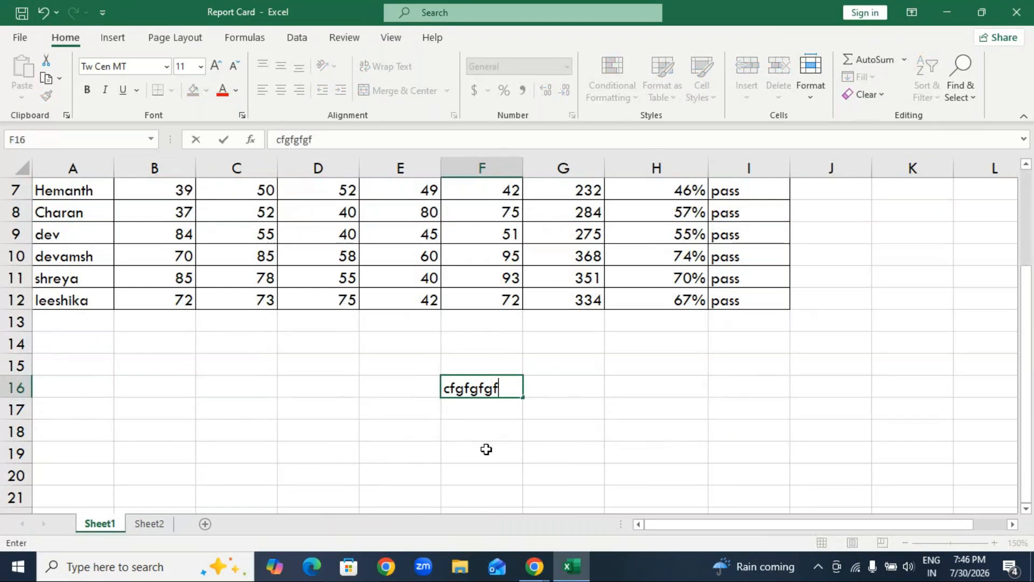
Try to enter the letter f in cell C20 of the protected Sheet2.
{"action": "left_click", "coordinate": [149, 524]}
{"action": "left_click", "coordinate": [258, 277]}
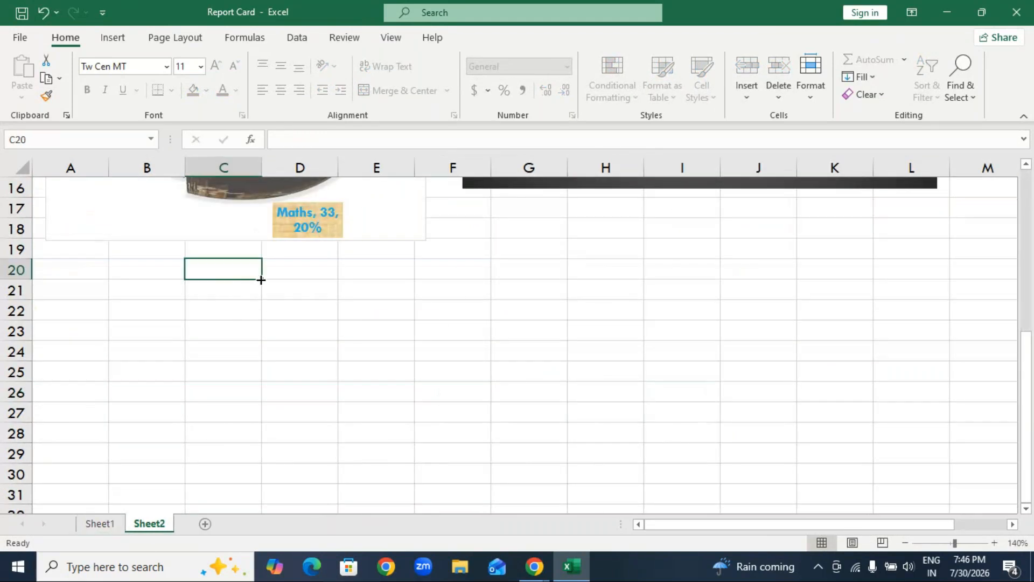
{"action": "key", "text": "f"}
{"action": "left_click", "coordinate": [524, 325]}
Examine the protected Sheet2 and where Unprotect Sheet is offered: the sheet's own options and the cell Format options.
{"action": "scroll", "coordinate": [421, 401], "scroll_direction": "up", "scroll_amount": 2}
{"action": "scroll", "coordinate": [425, 390], "scroll_direction": "up", "scroll_amount": 3}
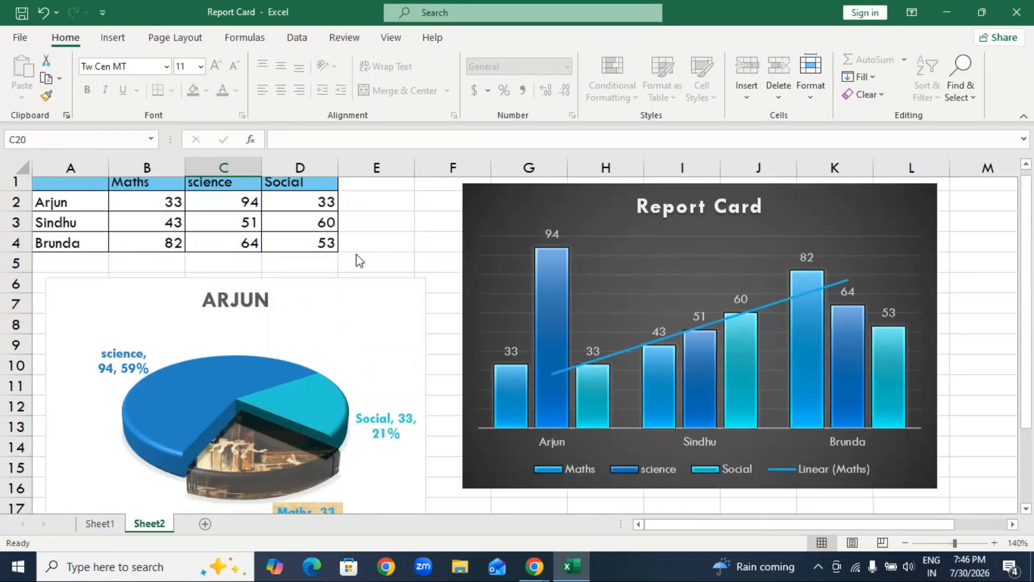
{"action": "scroll", "coordinate": [357, 264], "scroll_direction": "down", "scroll_amount": 2}
{"action": "scroll", "coordinate": [357, 294], "scroll_direction": "down", "scroll_amount": 2}
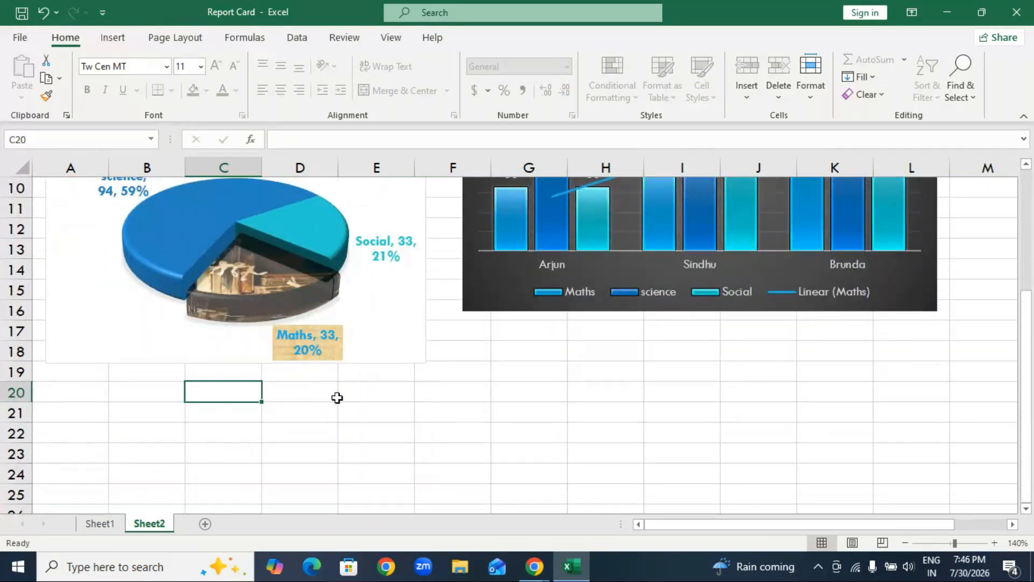
{"action": "right_click", "coordinate": [154, 523]}
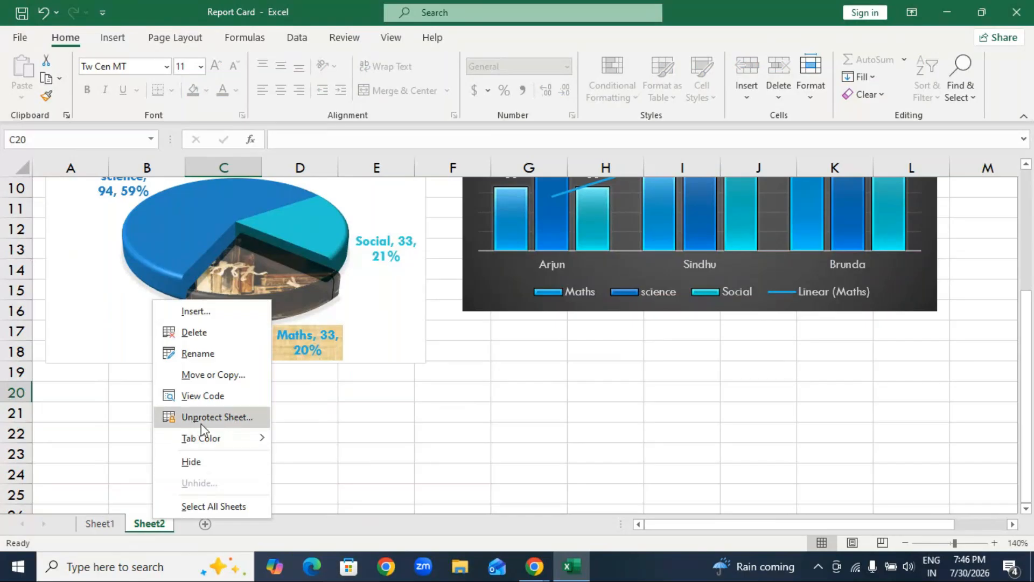
{"action": "left_click", "coordinate": [370, 404]}
{"action": "left_click", "coordinate": [811, 86]}
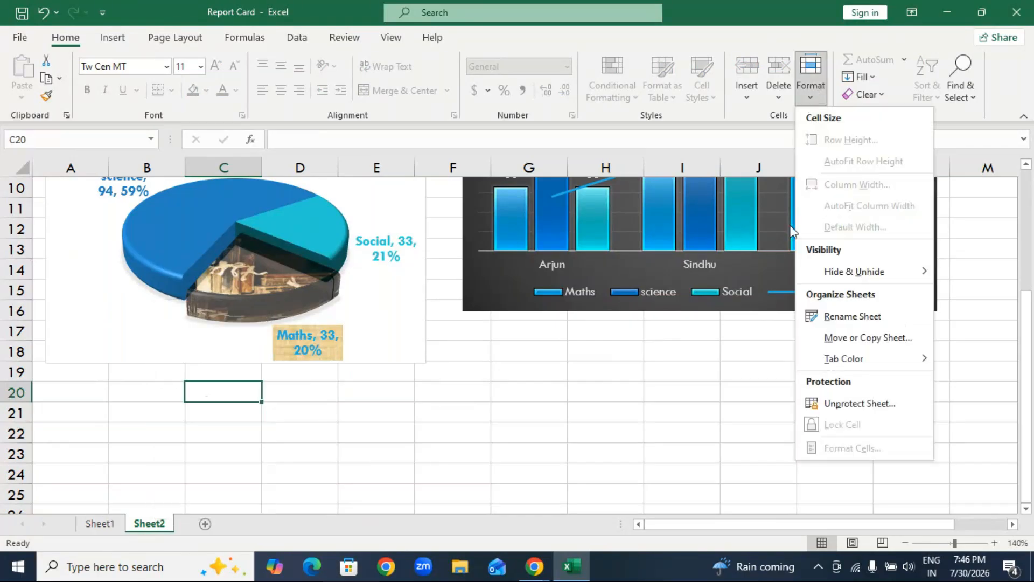
{"action": "left_click", "coordinate": [707, 420]}
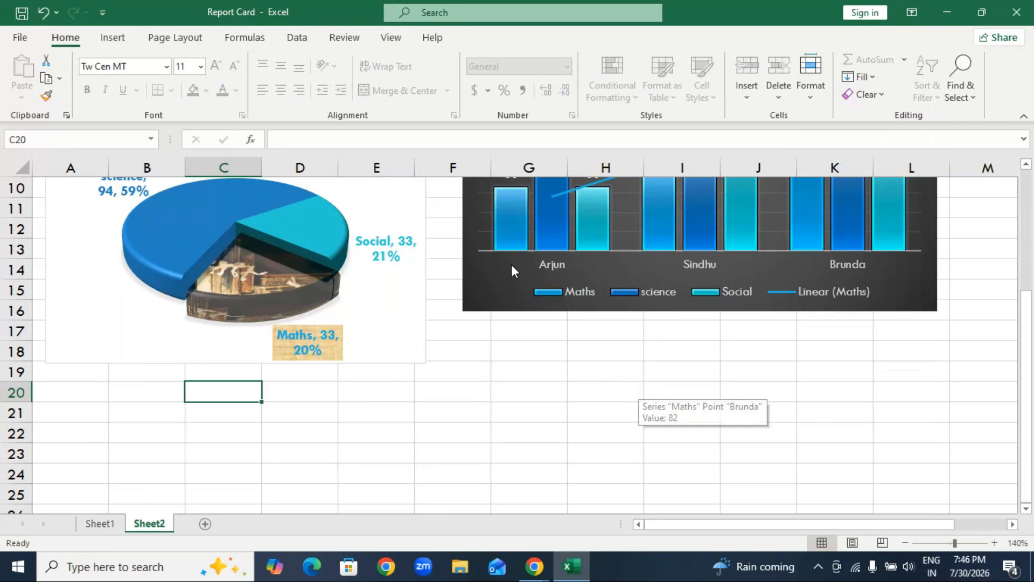
Unprotect Sheet2 by entering the sheet password.
{"action": "left_click", "coordinate": [344, 37]}
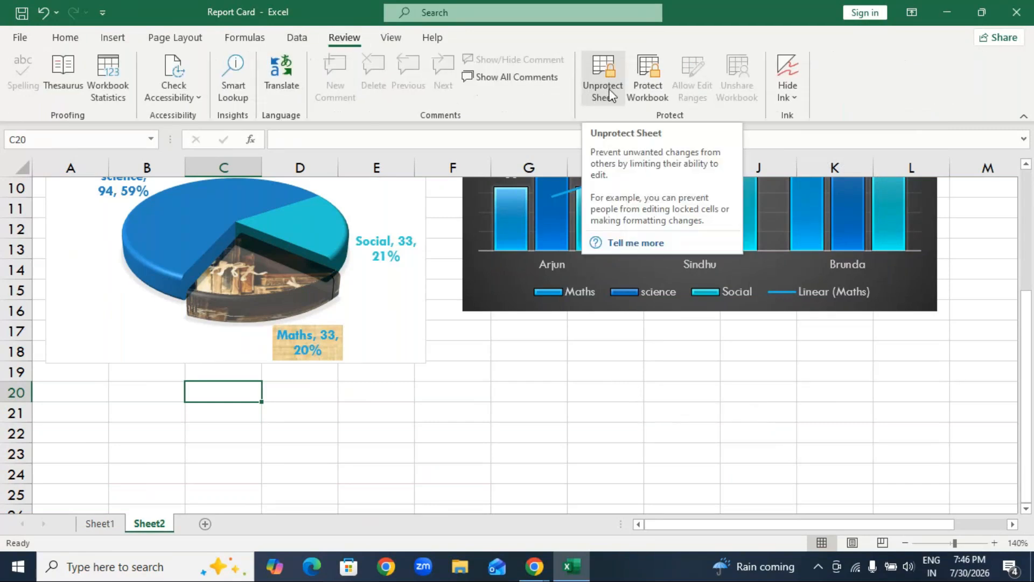
{"action": "left_click", "coordinate": [604, 89]}
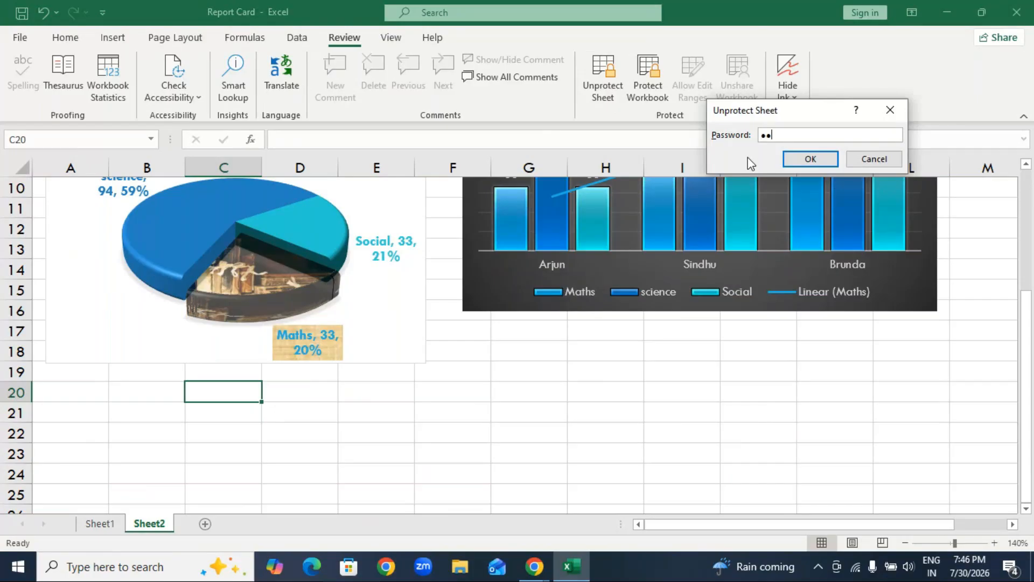
{"action": "left_click", "coordinate": [820, 160]}
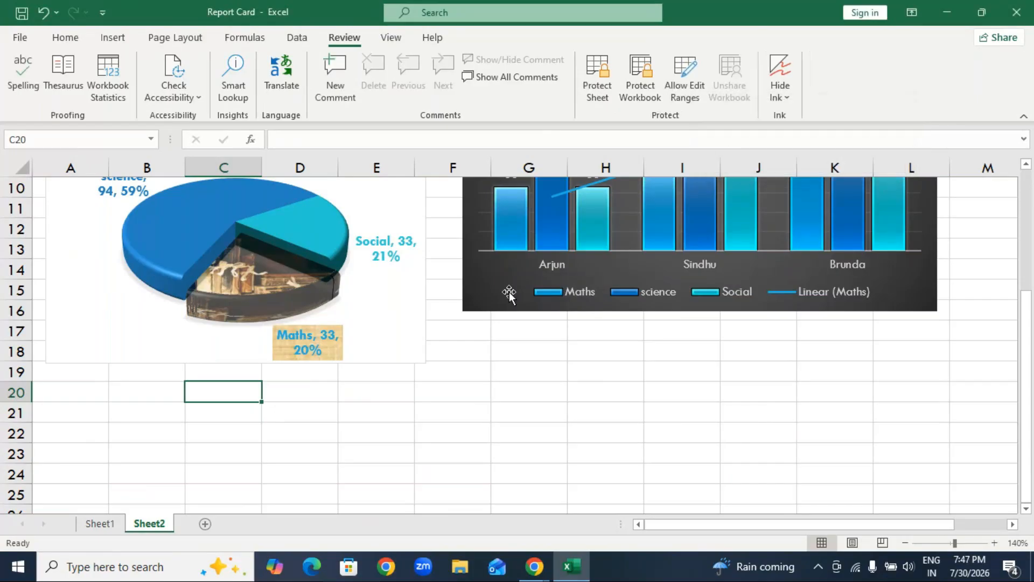
Enter random test text in cell F21 of the unprotected Sheet2 and erase it again.
{"action": "left_click", "coordinate": [459, 418]}
{"action": "type", "text": "kjsfhsdkj"}
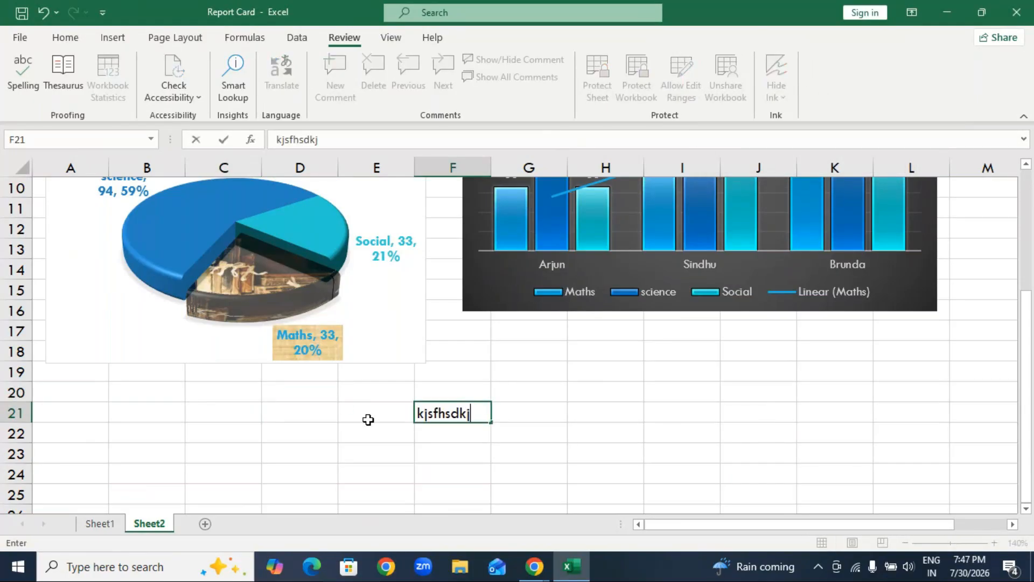
{"action": "type", "text": "hfdkjshf"}
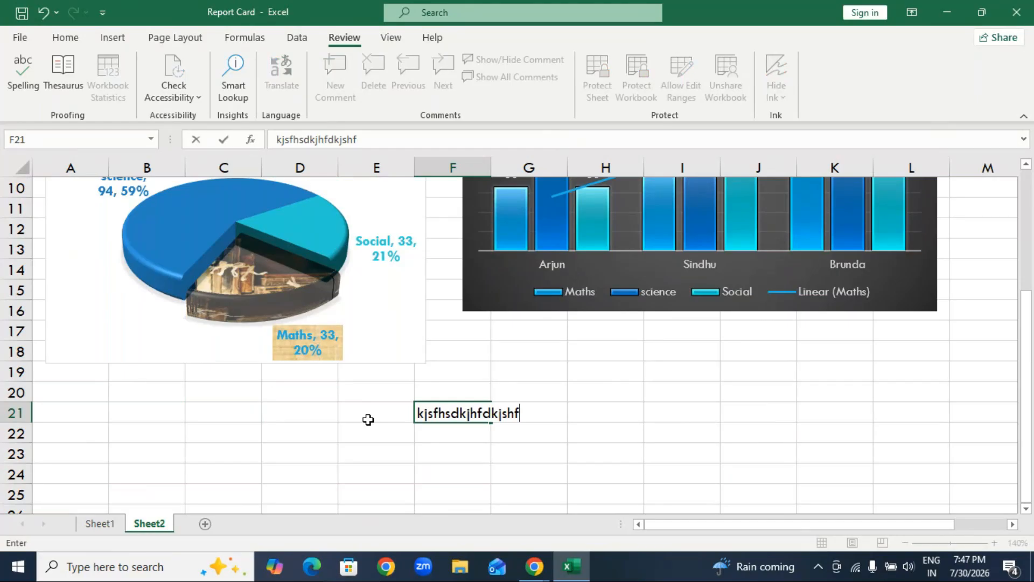
{"action": "key", "text": "BackSpace"}
{"action": "key", "text": "BackSpace"}
{"action": "key", "text": "BackSpace"}
{"action": "key", "text": "BackSpace"}
{"action": "key", "text": "BackSpace"}
{"action": "key", "text": "BackSpace"}
{"action": "key", "text": "BackSpace"}
{"action": "key", "text": "BackSpace"}
{"action": "key", "text": "BackSpace"}
{"action": "key", "text": "BackSpace"}
{"action": "key", "text": "BackSpace"}
{"action": "key", "text": "BackSpace"}
{"action": "key", "text": "BackSpace"}
{"action": "key", "text": "BackSpace"}
{"action": "key", "text": "BackSpace"}
{"action": "key", "text": "BackSpace"}
{"action": "key", "text": "BackSpace"}
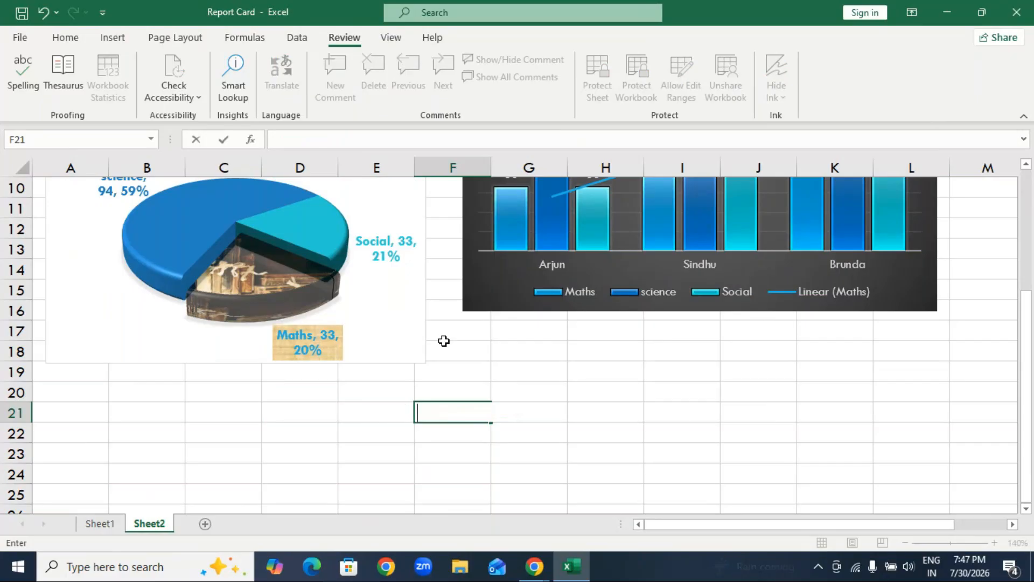
{"action": "left_click", "coordinate": [593, 429]}
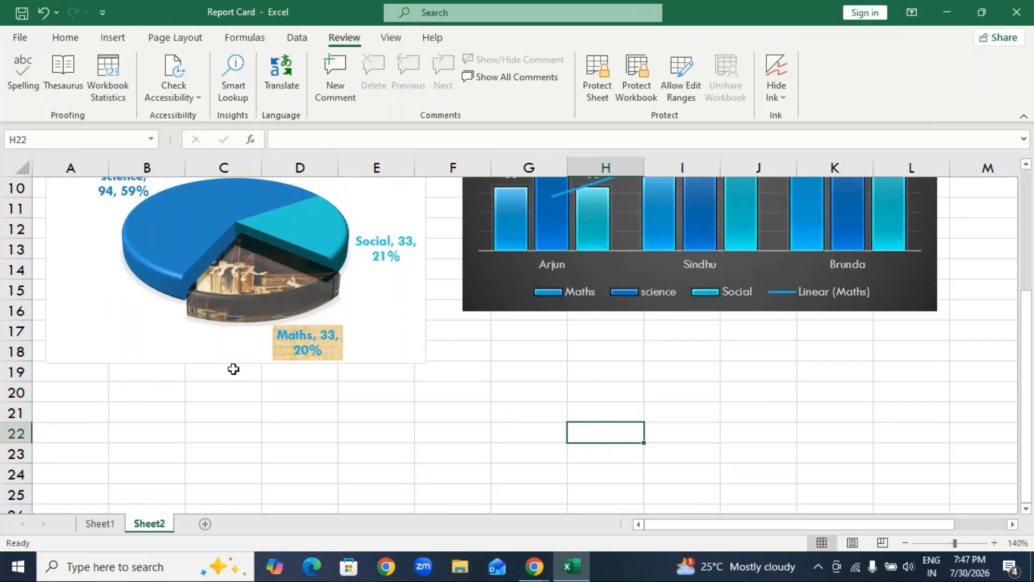
{"action": "left_click", "coordinate": [147, 453]}
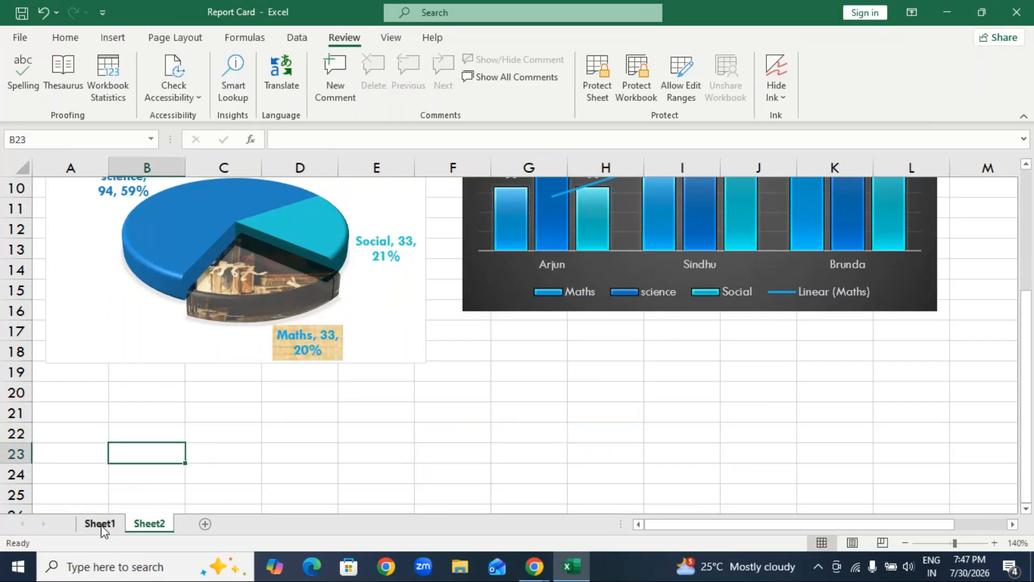
Look over Sheet1 and Sheet2, add a third worksheet to the workbook and return to Sheet1.
{"action": "left_click", "coordinate": [100, 524]}
{"action": "scroll", "coordinate": [308, 352], "scroll_direction": "up", "scroll_amount": 2}
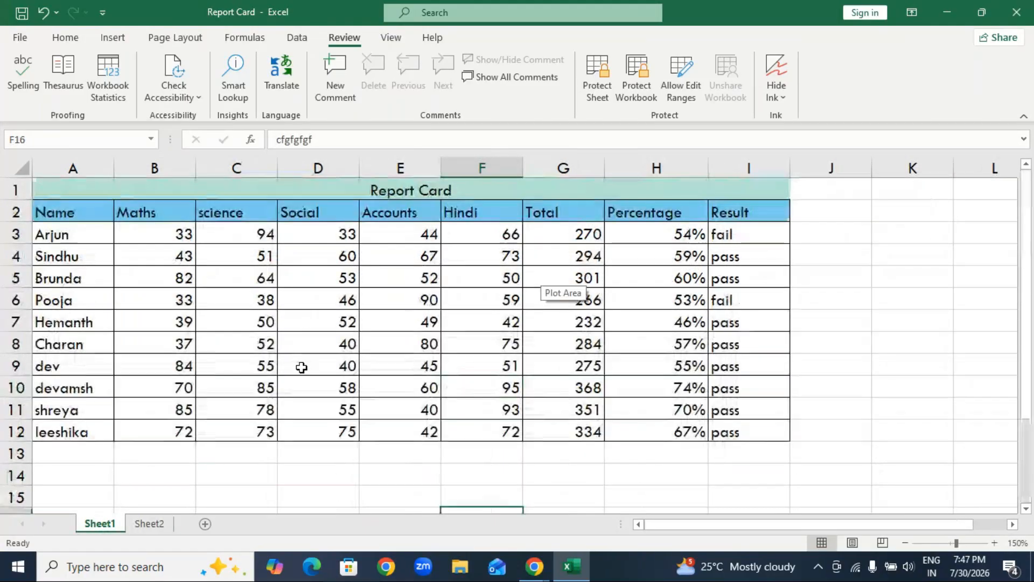
{"action": "scroll", "coordinate": [298, 323], "scroll_direction": "down", "scroll_amount": 3}
{"action": "left_click", "coordinate": [150, 523]}
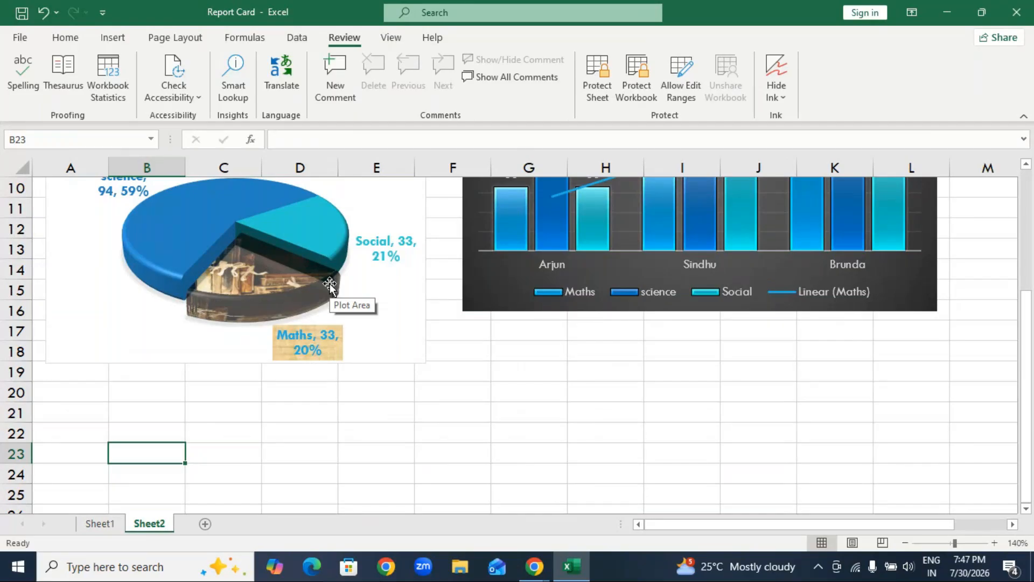
{"action": "left_click", "coordinate": [105, 525]}
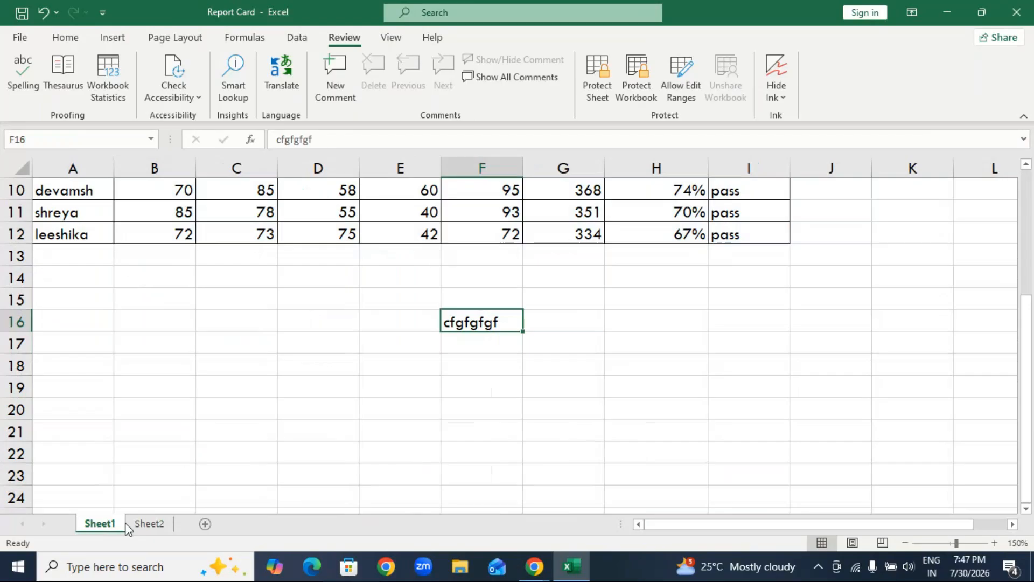
{"action": "left_click", "coordinate": [142, 525]}
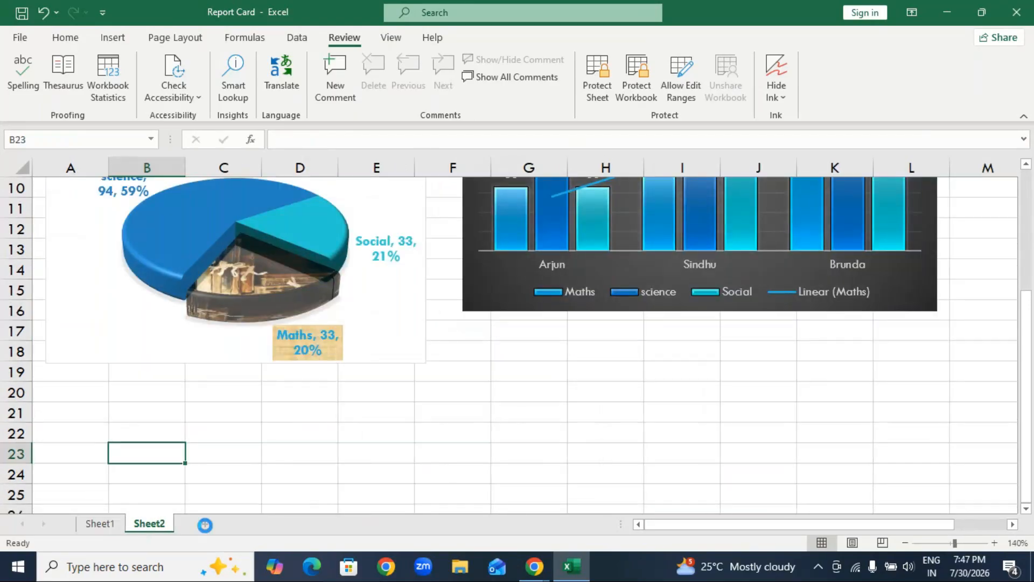
{"action": "left_click", "coordinate": [205, 525]}
{"action": "left_click", "coordinate": [147, 525]}
{"action": "left_click", "coordinate": [77, 524]}
{"action": "left_click", "coordinate": [197, 526]}
{"action": "left_click", "coordinate": [104, 531]}
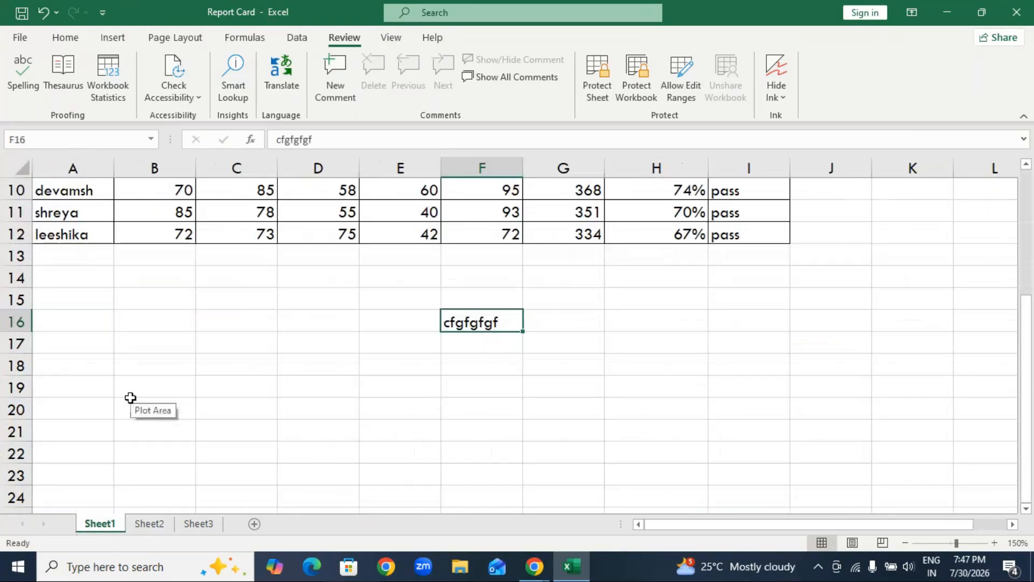
Delete the test text from cell F16 below the marks table on Sheet1.
{"action": "left_click", "coordinate": [656, 494]}
{"action": "left_click", "coordinate": [483, 325]}
{"action": "key", "text": "Delete"}
{"action": "left_click", "coordinate": [485, 459]}
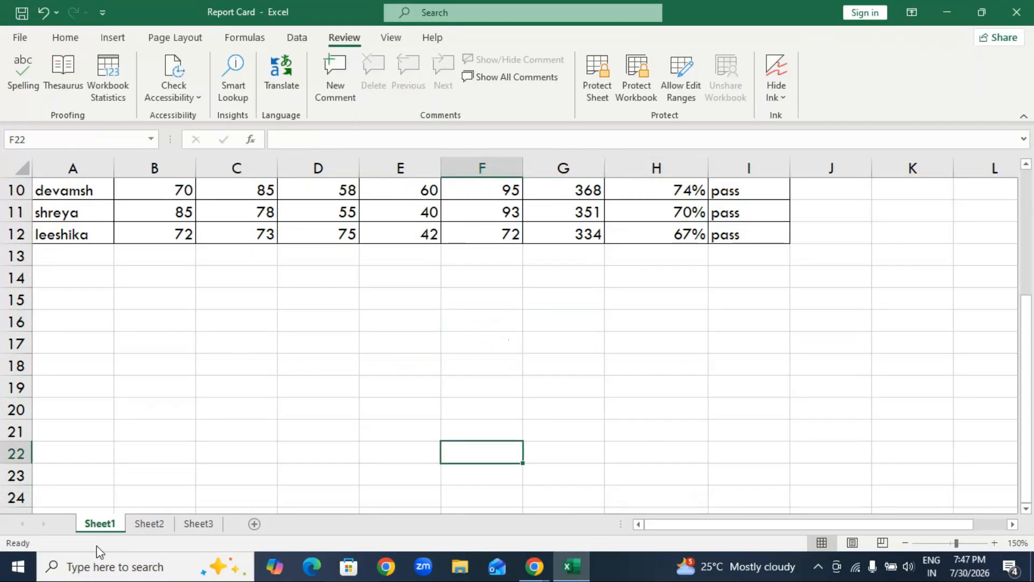
Rename Sheet1 as "Report Card".
{"action": "right_click", "coordinate": [102, 527]}
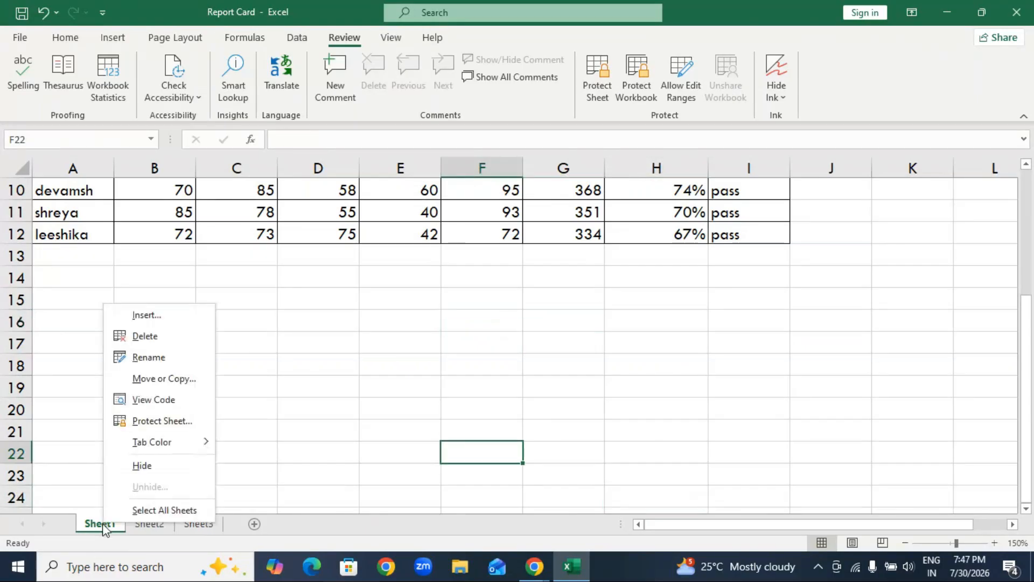
{"action": "left_click", "coordinate": [143, 358]}
{"action": "type", "text": "Repor"}
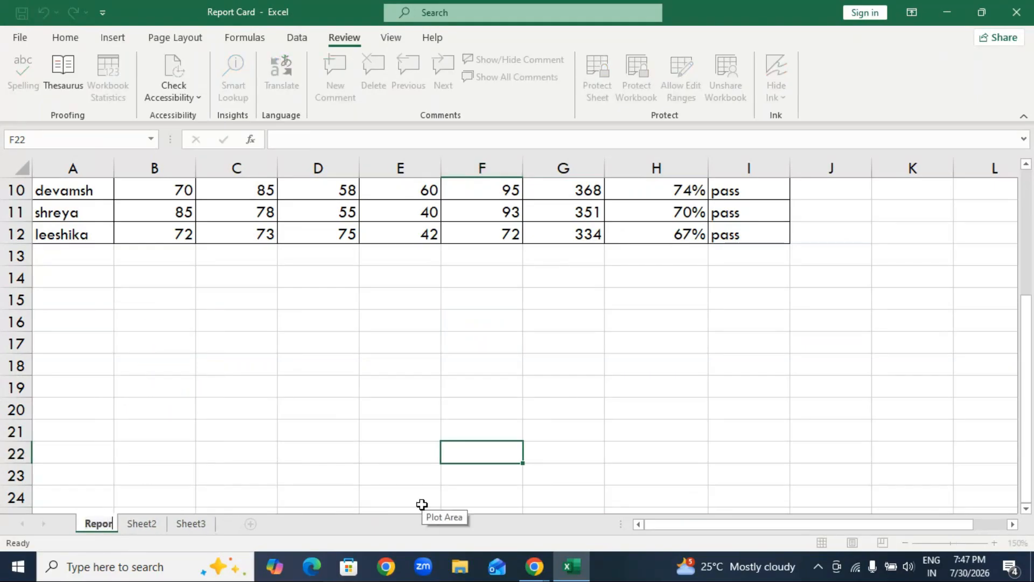
{"action": "type", "text": "t Card"}
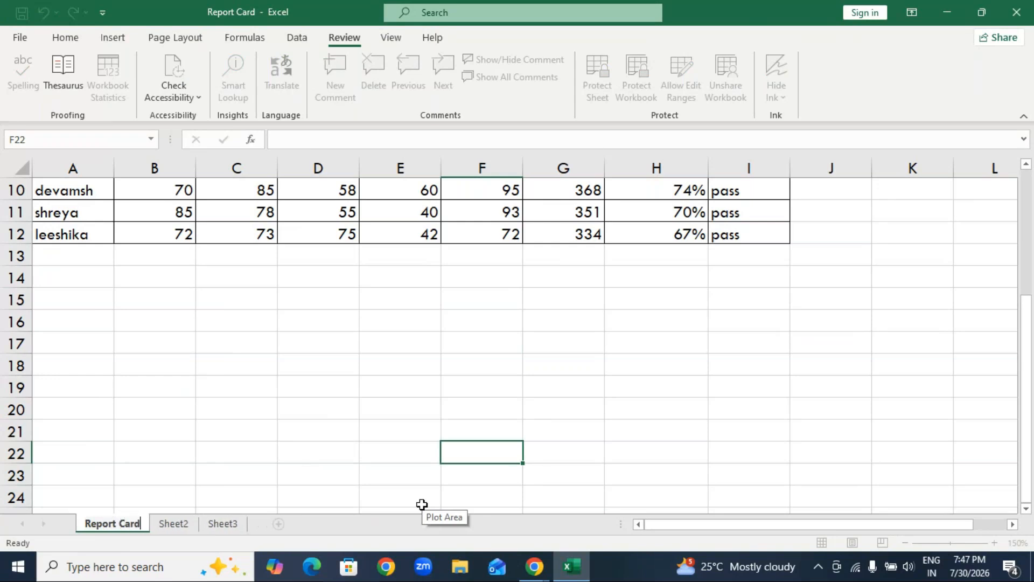
Rename Sheet2, which holds the pie and column charts, as "Chart".
{"action": "left_click", "coordinate": [173, 525]}
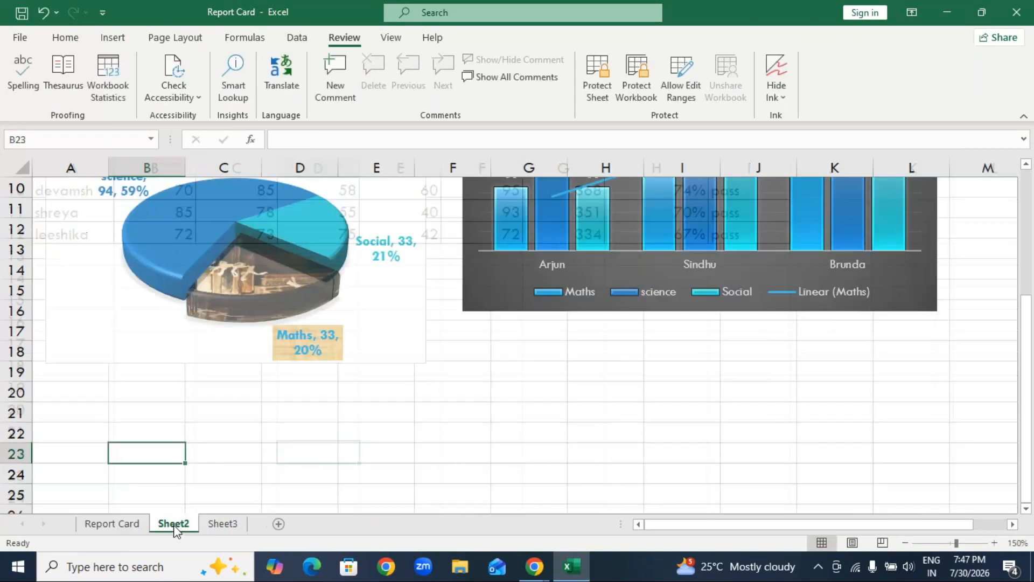
{"action": "right_click", "coordinate": [180, 527]}
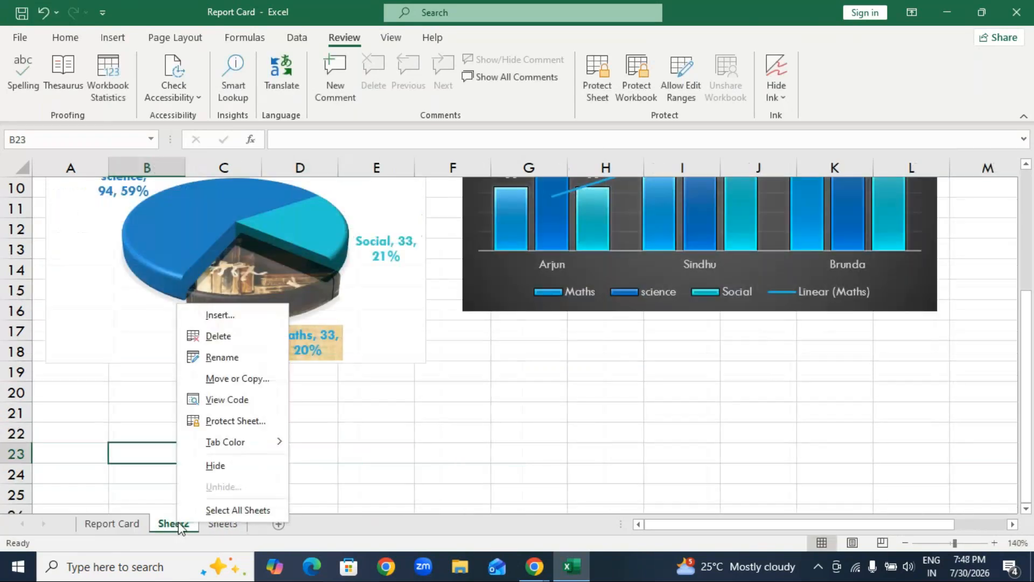
{"action": "left_click", "coordinate": [225, 357]}
{"action": "key", "text": "BackSpace"}
{"action": "type", "text": "c"}
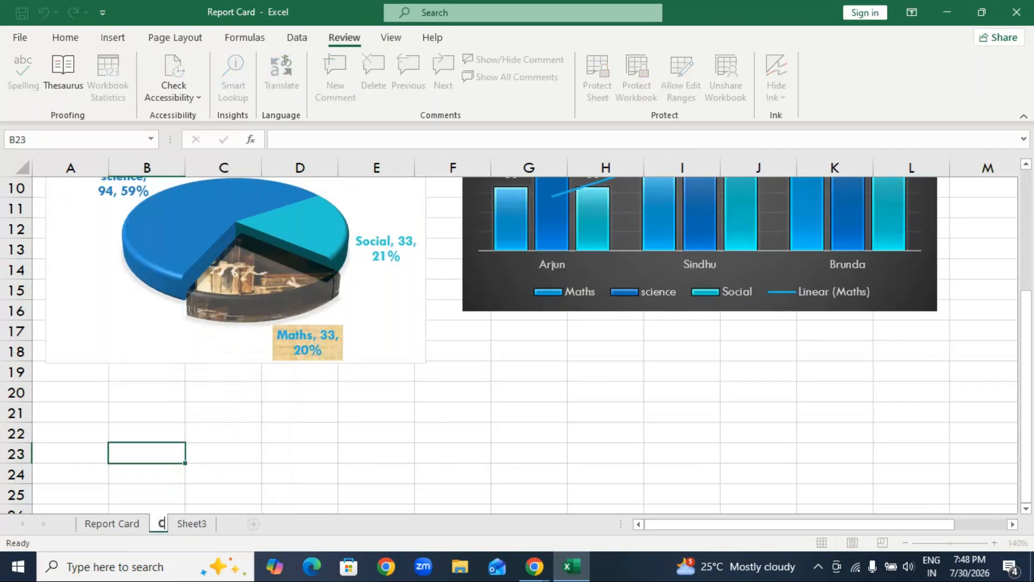
{"action": "type", "text": "hart"}
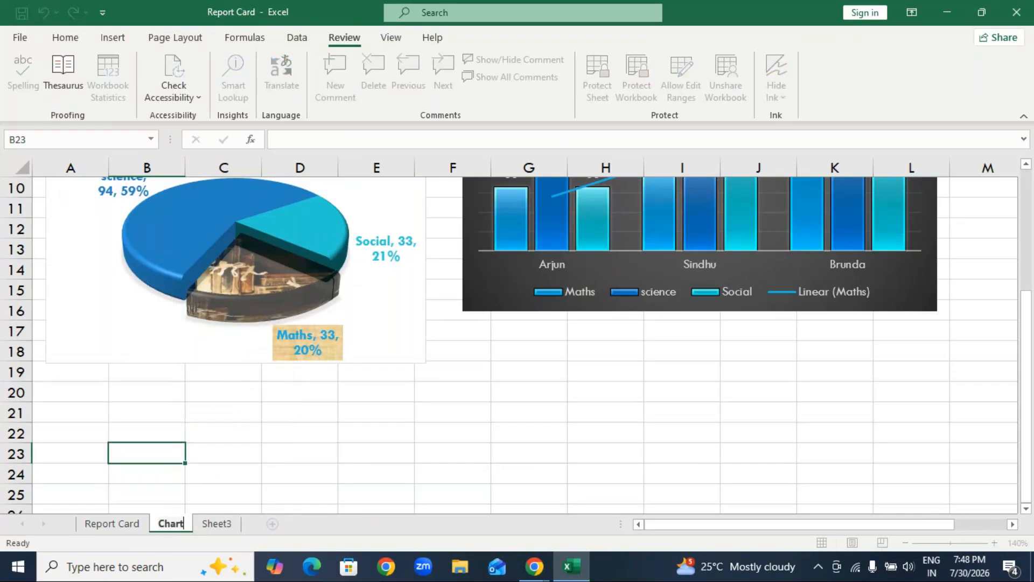
Rename the empty Sheet3 as "Attendance".
{"action": "left_click", "coordinate": [212, 529]}
{"action": "right_click", "coordinate": [212, 527]}
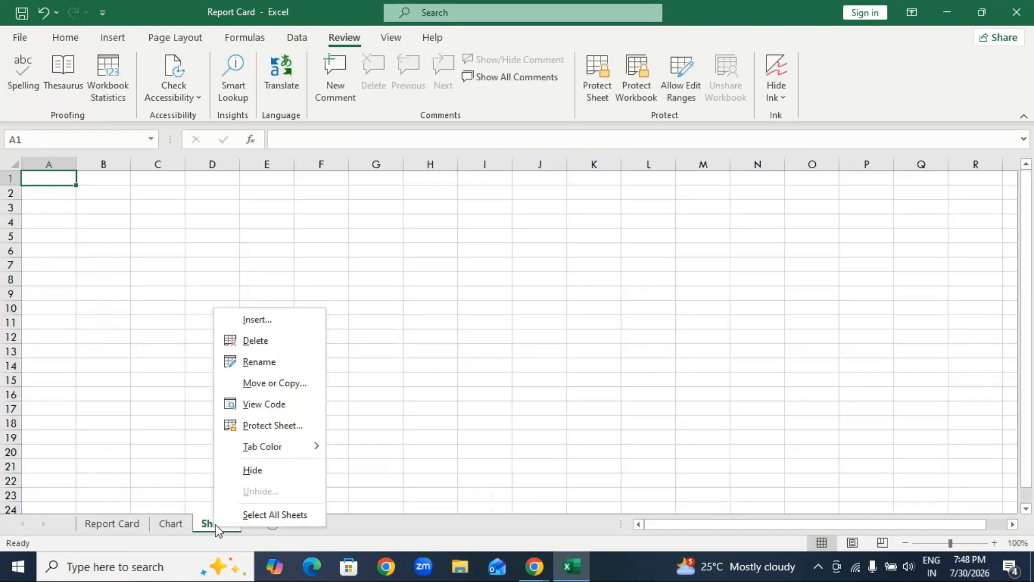
{"action": "left_click", "coordinate": [267, 363]}
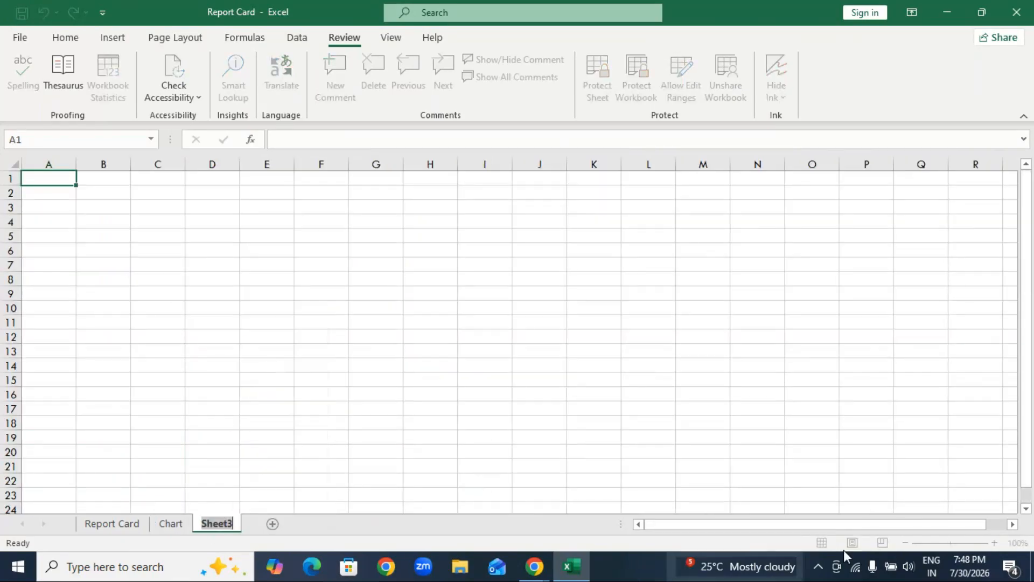
{"action": "type", "text": "Atte"}
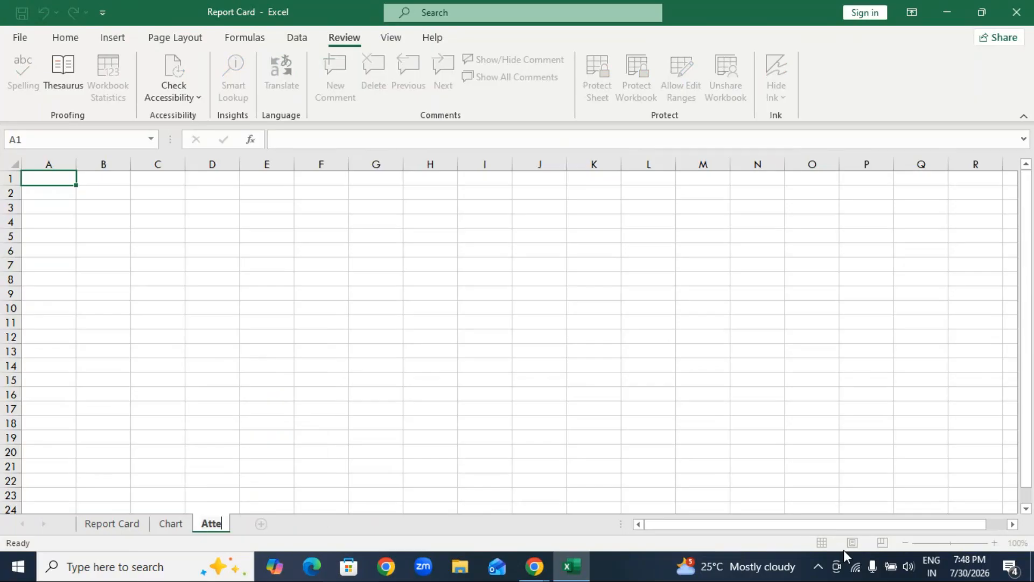
{"action": "type", "text": "ndance"}
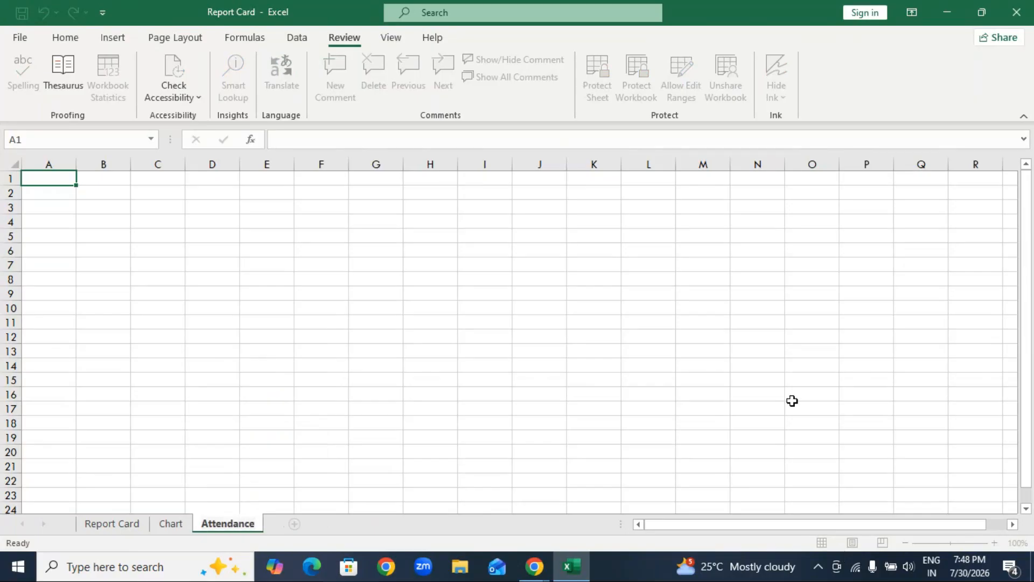
{"action": "left_click", "coordinate": [333, 407]}
Add a new worksheet after Attendance and name it "Fees details".
{"action": "left_click", "coordinate": [294, 524]}
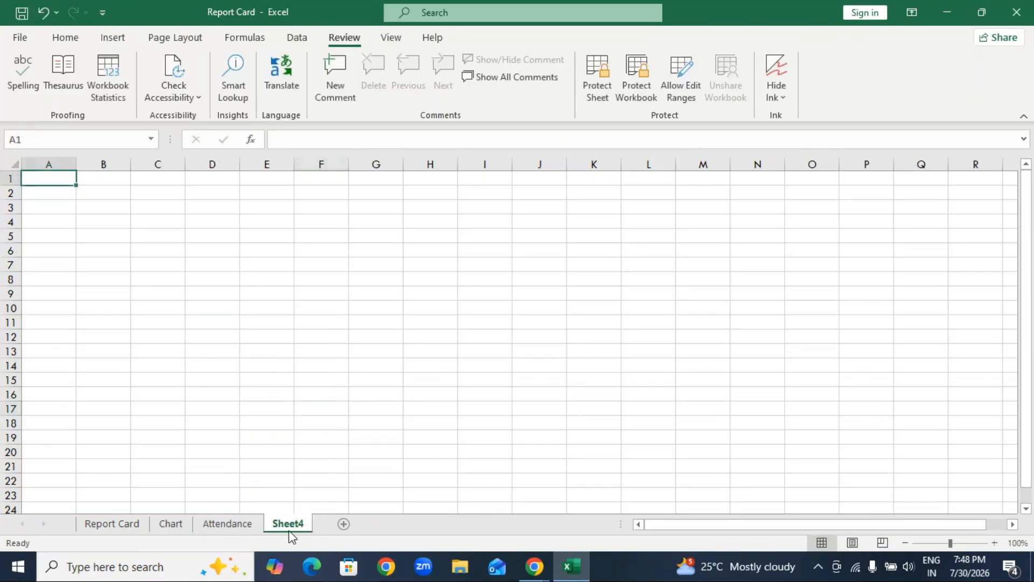
{"action": "right_click", "coordinate": [288, 528]}
{"action": "left_click", "coordinate": [334, 364]}
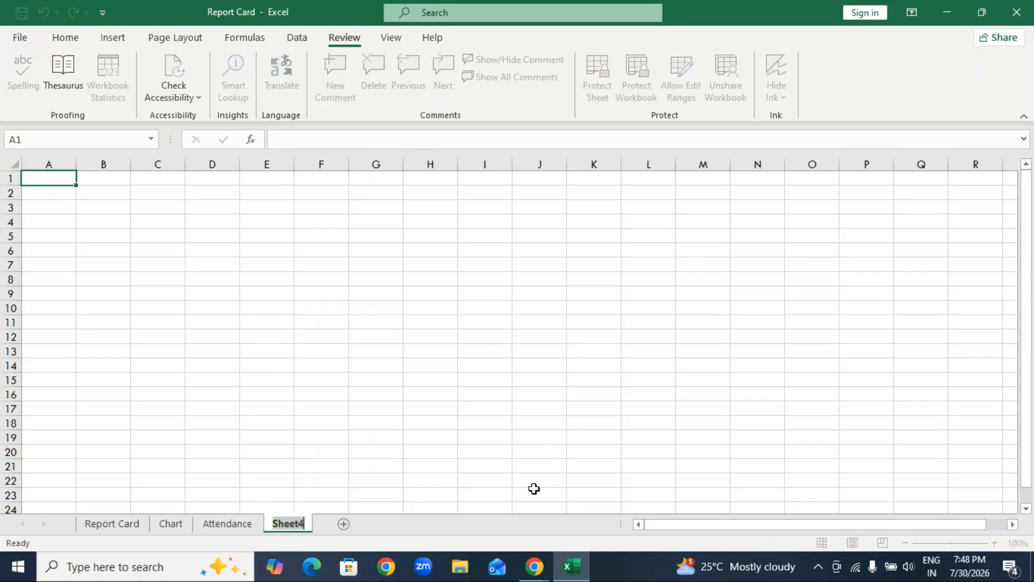
{"action": "type", "text": "sal"}
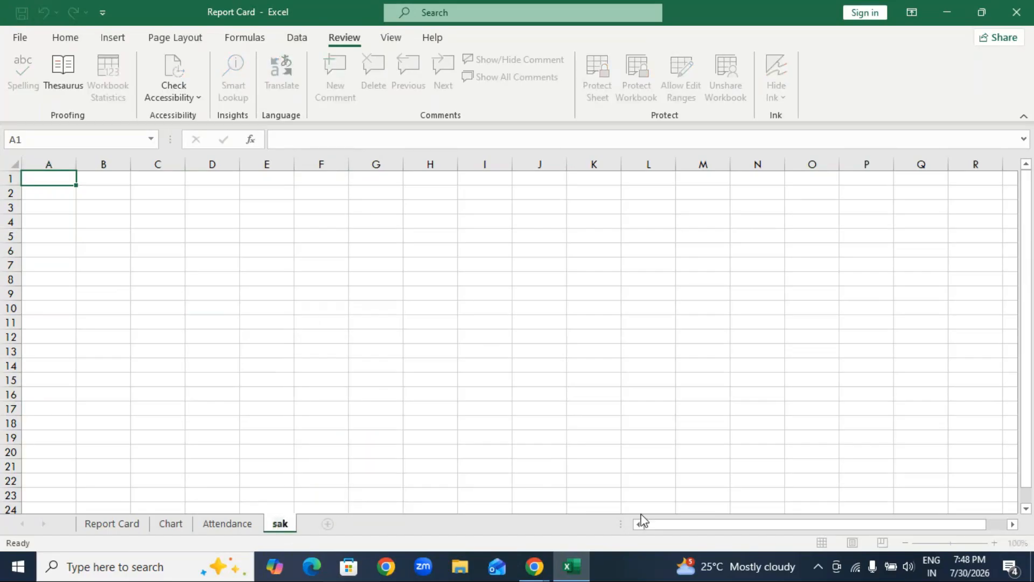
{"action": "key", "text": "BackSpace"}
{"action": "key", "text": "BackSpace"}
{"action": "key", "text": "BackSpace"}
{"action": "type", "text": "Fees details"}
{"action": "key", "text": "Return"}
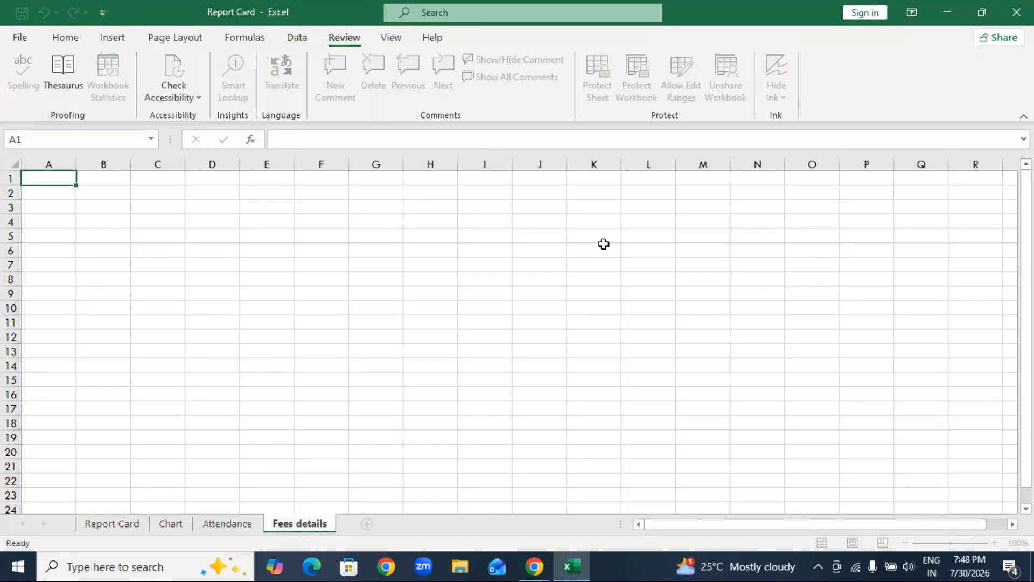
Colour the Report Card sheet's tab red and the Chart sheet's tab light blue.
{"action": "left_click", "coordinate": [113, 528]}
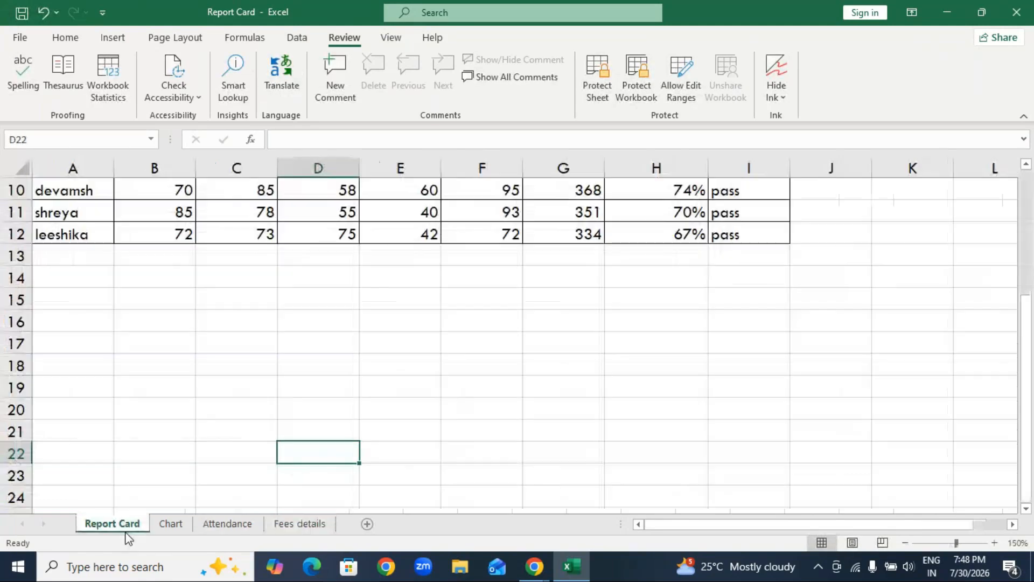
{"action": "left_click", "coordinate": [170, 525]}
{"action": "left_click", "coordinate": [227, 523]}
{"action": "left_click", "coordinate": [291, 521]}
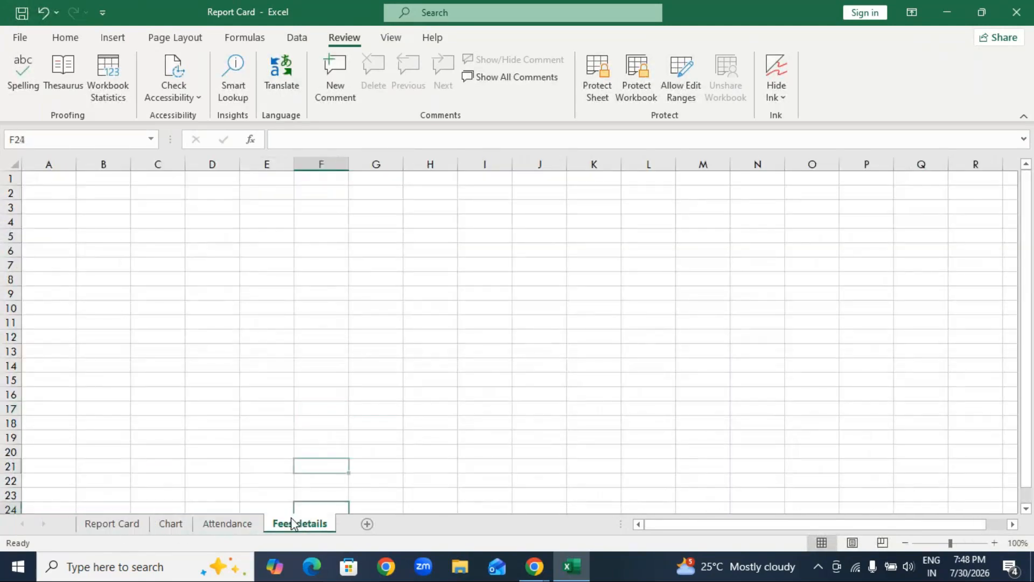
{"action": "right_click", "coordinate": [118, 527]}
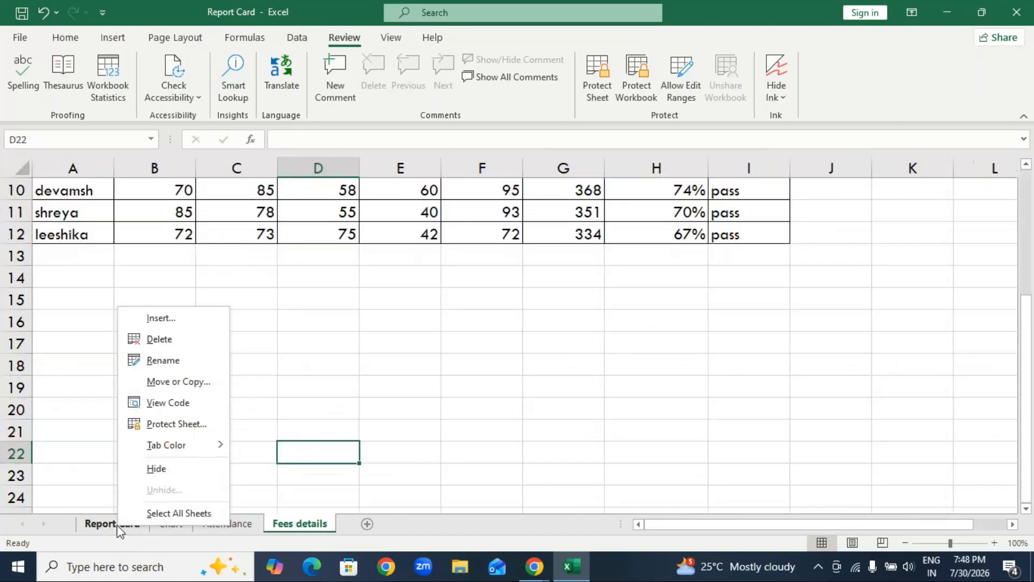
{"action": "mouse_move", "coordinate": [167, 446]}
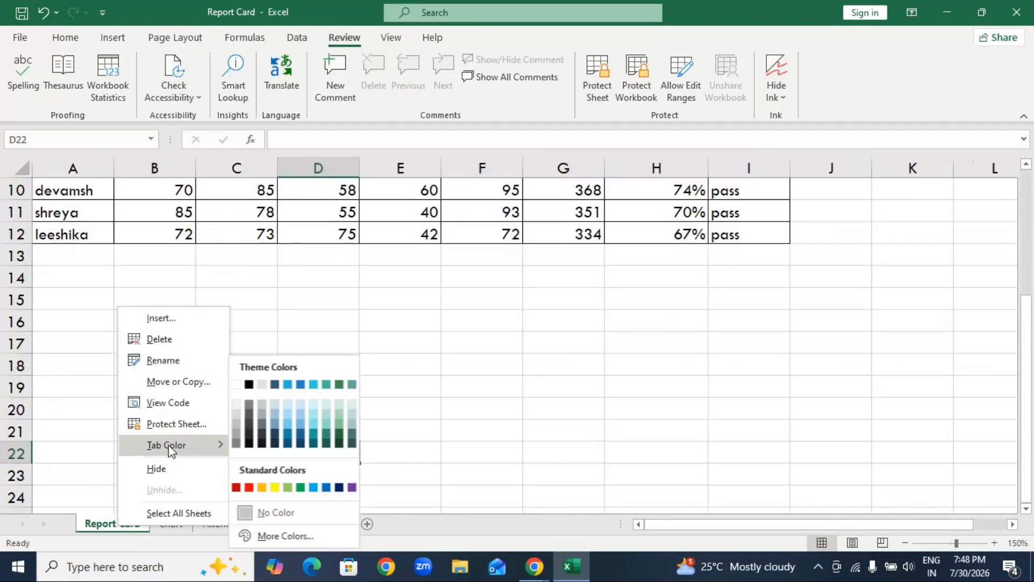
{"action": "left_click", "coordinate": [249, 488]}
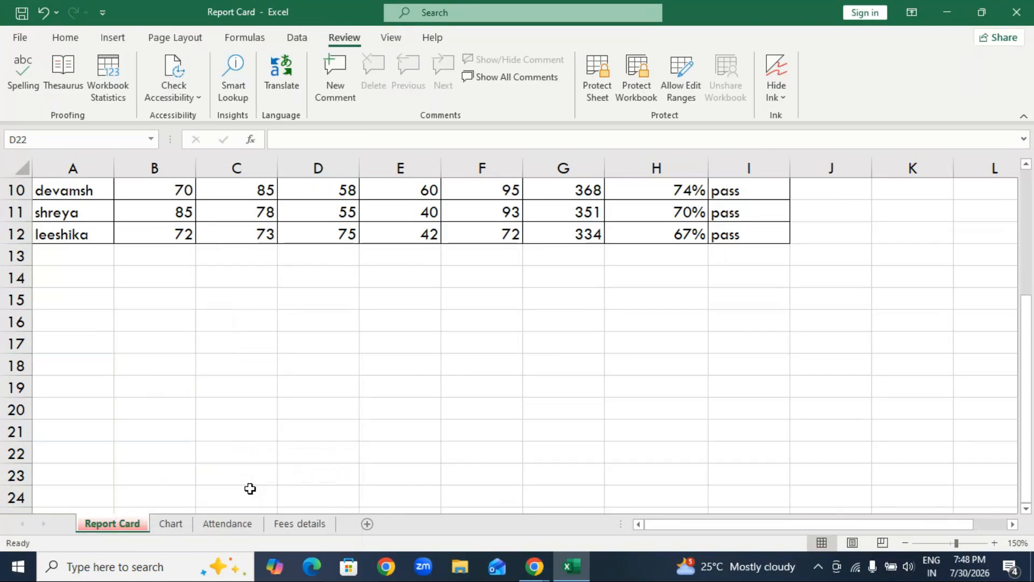
{"action": "right_click", "coordinate": [173, 525]}
{"action": "mouse_move", "coordinate": [235, 443]}
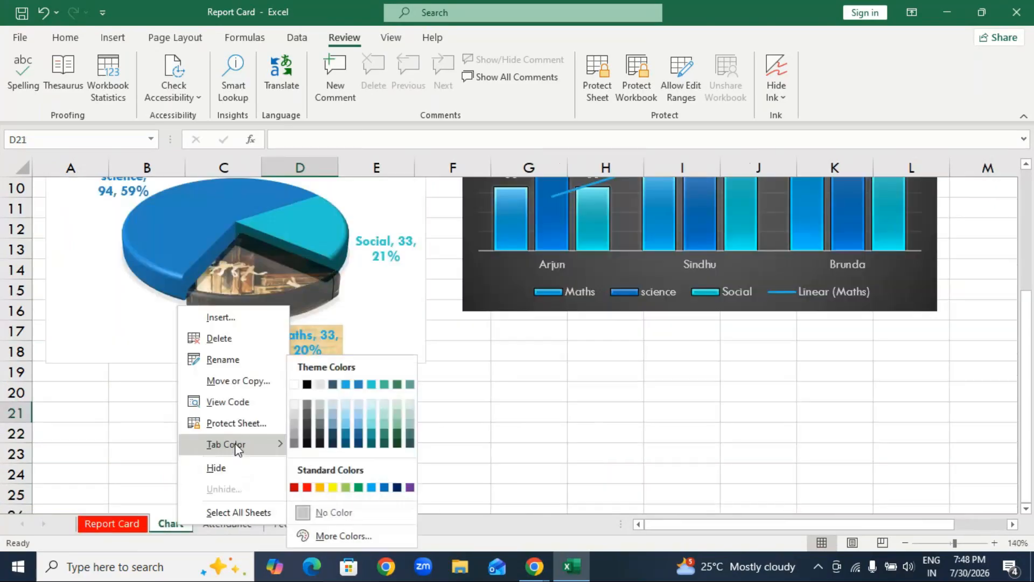
{"action": "left_click", "coordinate": [373, 488]}
Colour the Attendance sheet's tab dark blue and the Fees details sheet's tab purple.
{"action": "right_click", "coordinate": [231, 526]}
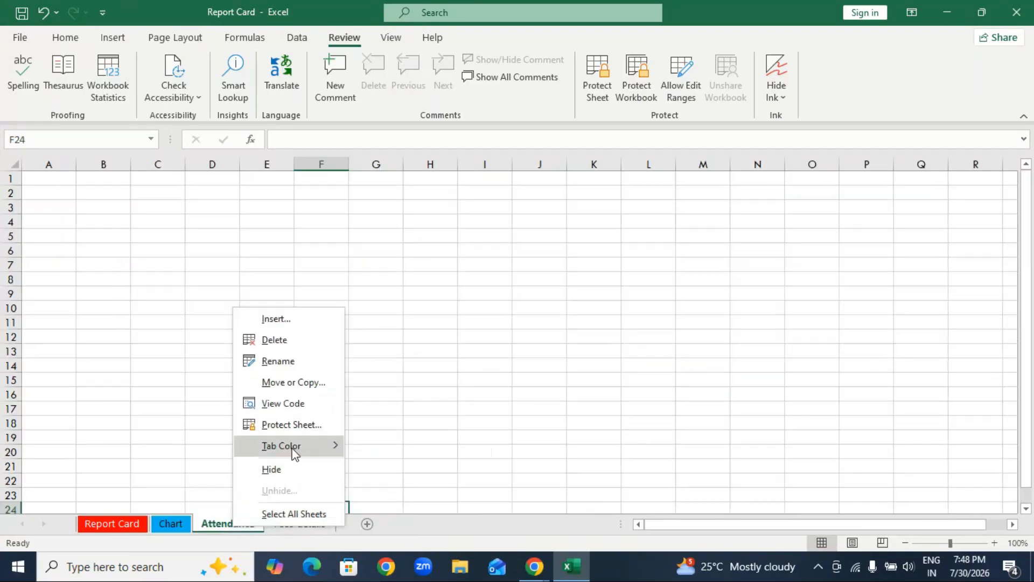
{"action": "mouse_move", "coordinate": [294, 452]}
{"action": "left_click", "coordinate": [452, 489]}
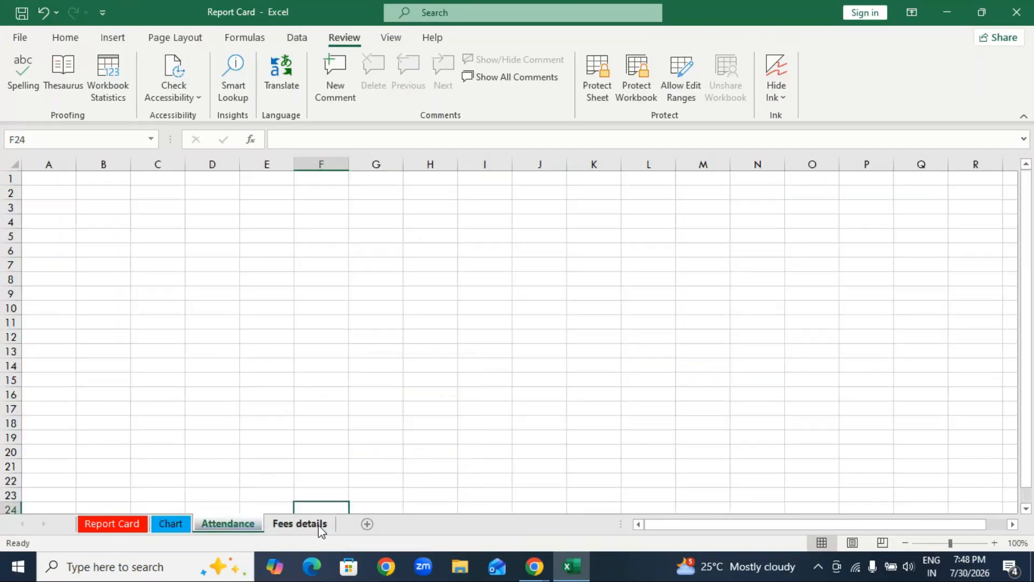
{"action": "right_click", "coordinate": [320, 528]}
{"action": "mouse_move", "coordinate": [380, 451]}
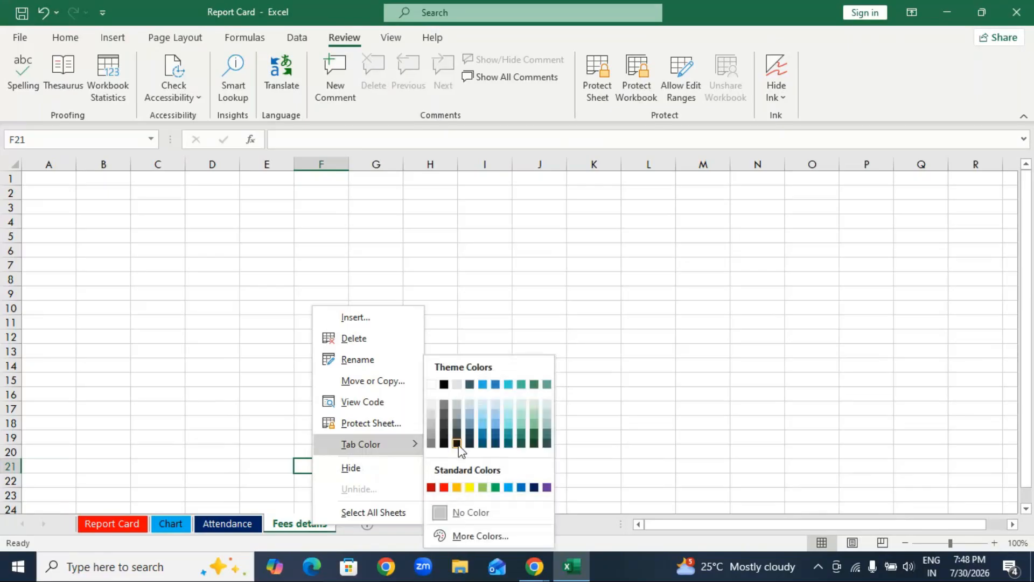
{"action": "left_click", "coordinate": [541, 490]}
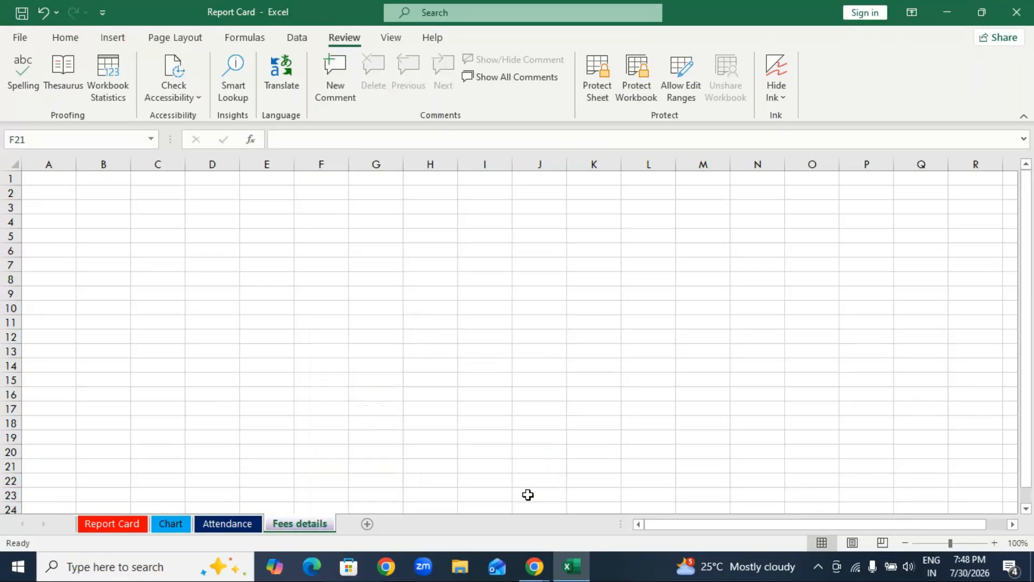
Add a fifth worksheet after Fees details and return to the marks table on the Report Card sheet.
{"action": "left_click", "coordinate": [367, 524]}
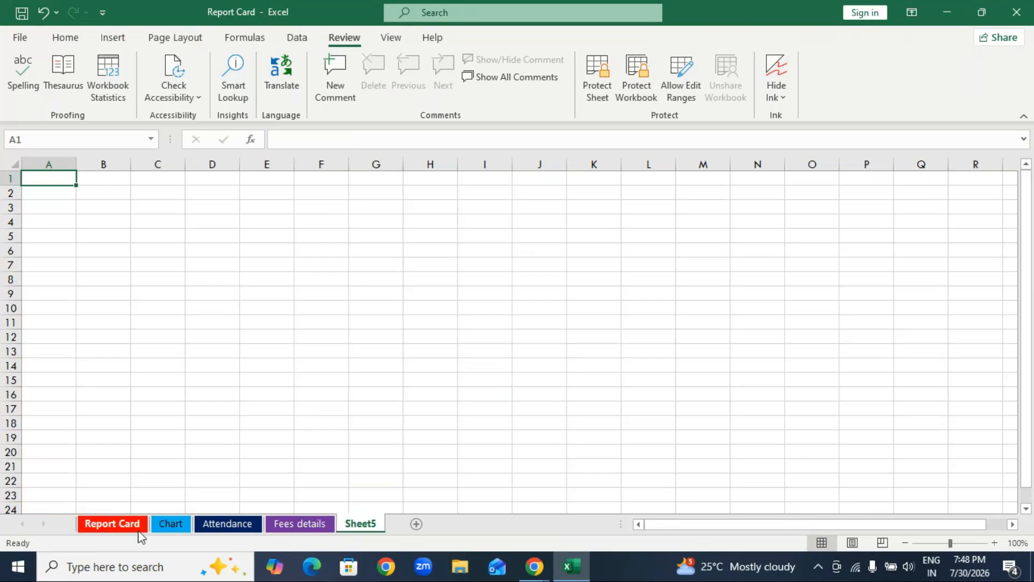
{"action": "left_click", "coordinate": [112, 524]}
{"action": "scroll", "coordinate": [108, 430], "scroll_direction": "up", "scroll_amount": 3}
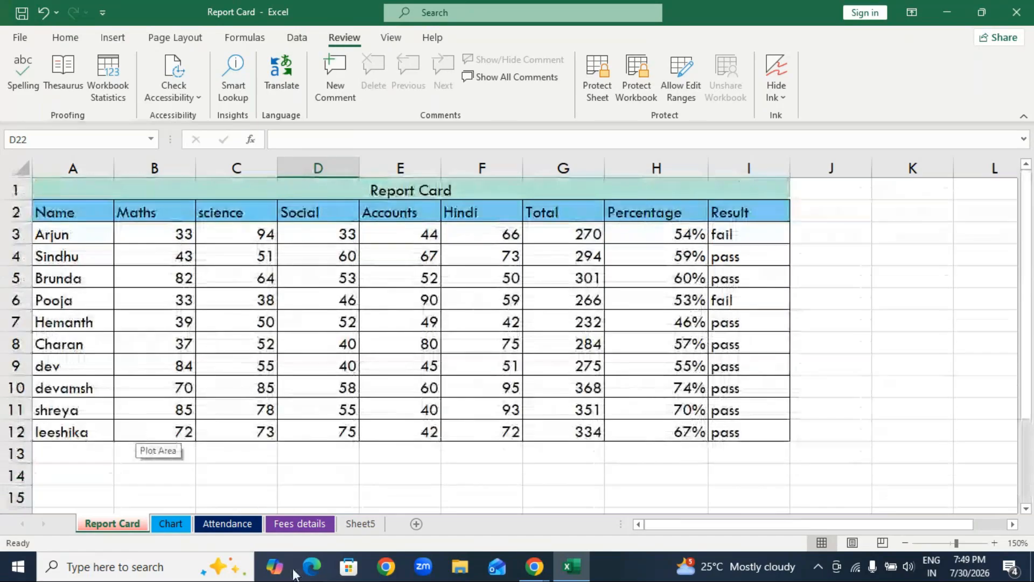
Look through the Chart, Attendance and Fees details sheets and go back to the Report Card sheet.
{"action": "key", "text": "ctrl+Page_Down"}
{"action": "left_click", "coordinate": [218, 566]}
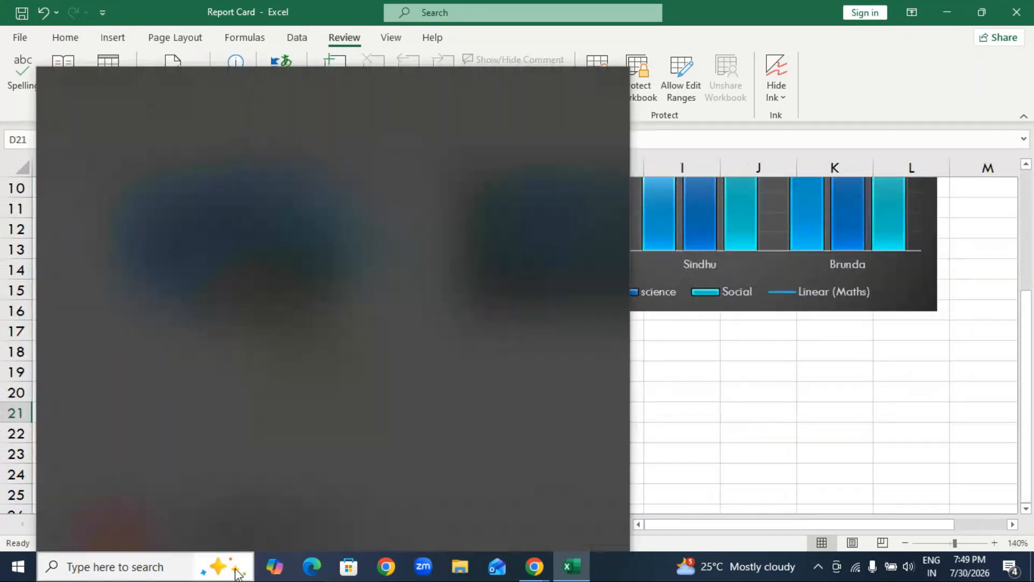
{"action": "left_click", "coordinate": [670, 387]}
{"action": "left_click", "coordinate": [669, 388]}
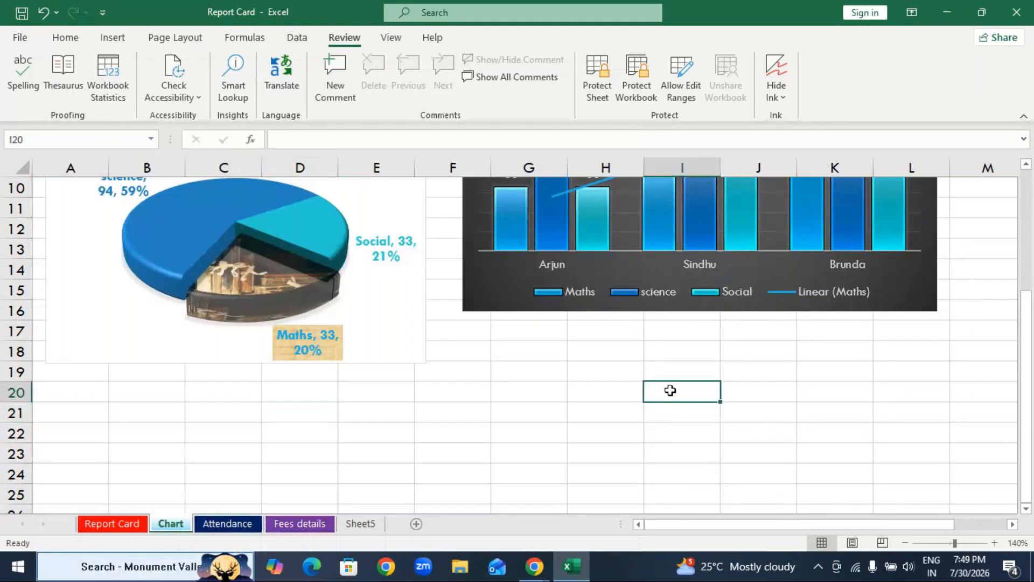
{"action": "scroll", "coordinate": [587, 385], "scroll_direction": "up", "scroll_amount": 3}
{"action": "scroll", "coordinate": [587, 385], "scroll_direction": "down", "scroll_amount": 1}
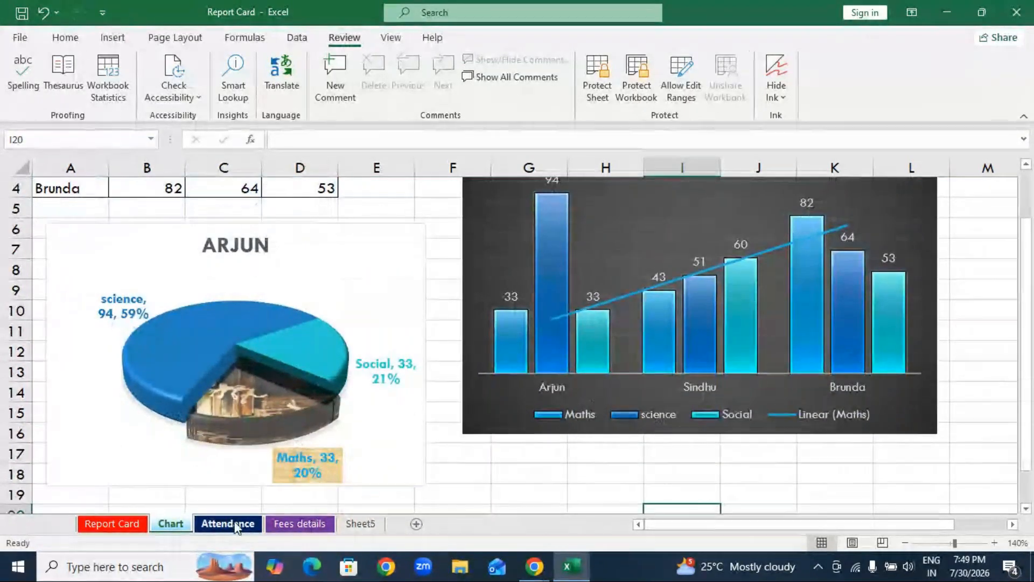
{"action": "left_click", "coordinate": [229, 523]}
{"action": "left_click", "coordinate": [298, 528]}
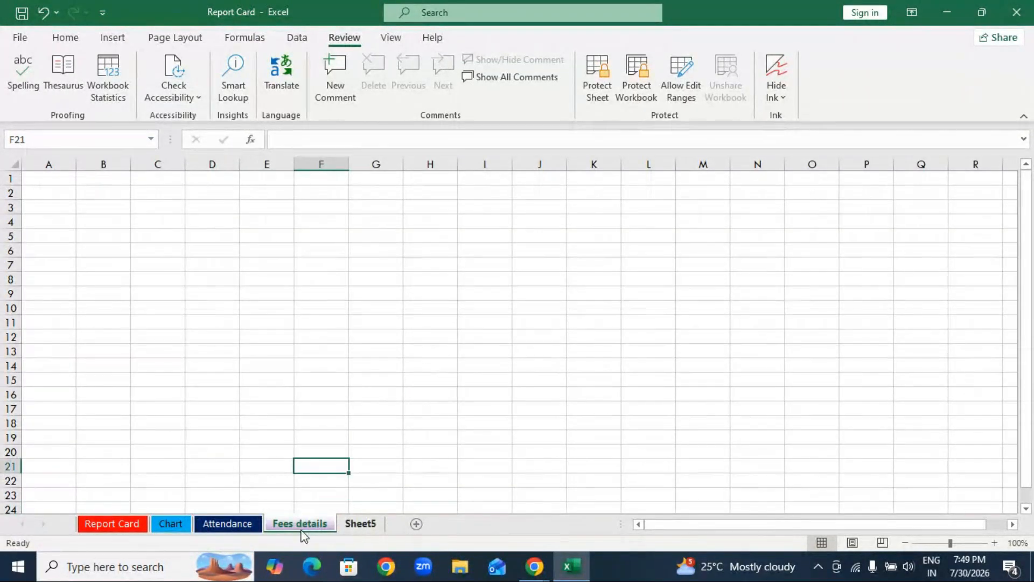
{"action": "left_click", "coordinate": [236, 525]}
{"action": "left_click", "coordinate": [168, 525]}
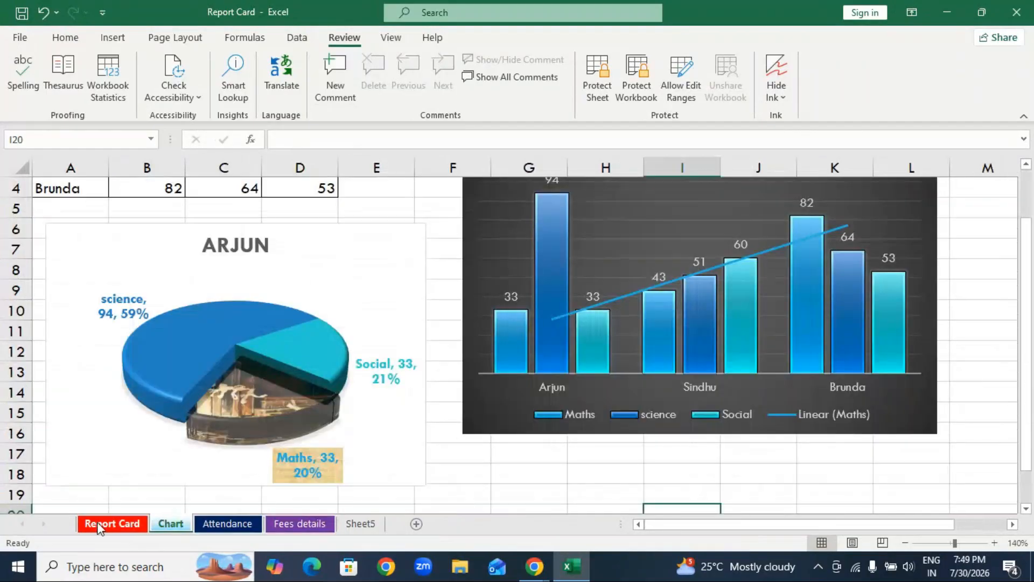
{"action": "left_click", "coordinate": [127, 525]}
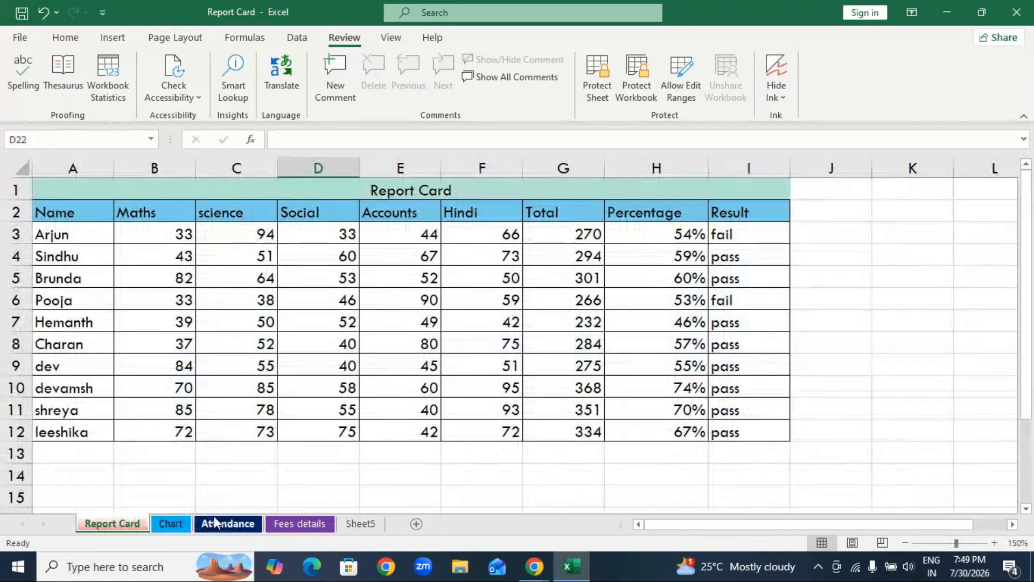
Show the Chart sheet, highlight all of its cells and reset the selection to cell M7.
{"action": "left_click", "coordinate": [171, 524]}
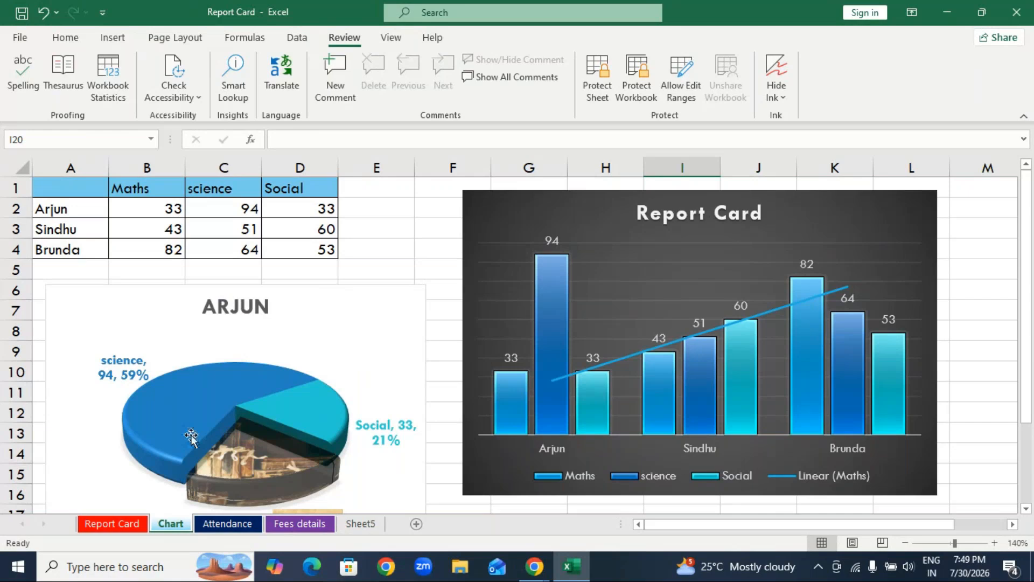
{"action": "left_click", "coordinate": [20, 167]}
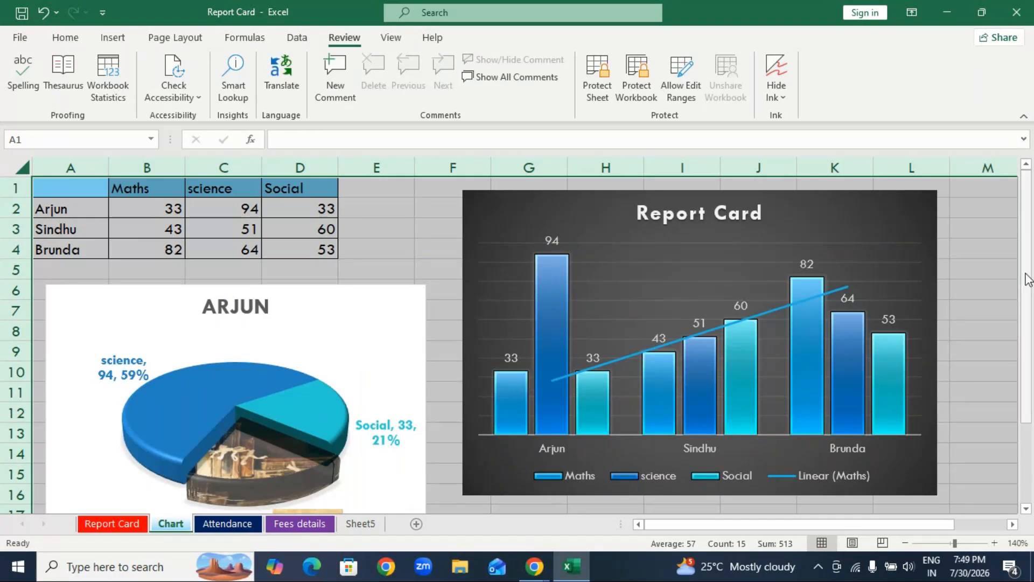
{"action": "left_click", "coordinate": [997, 304]}
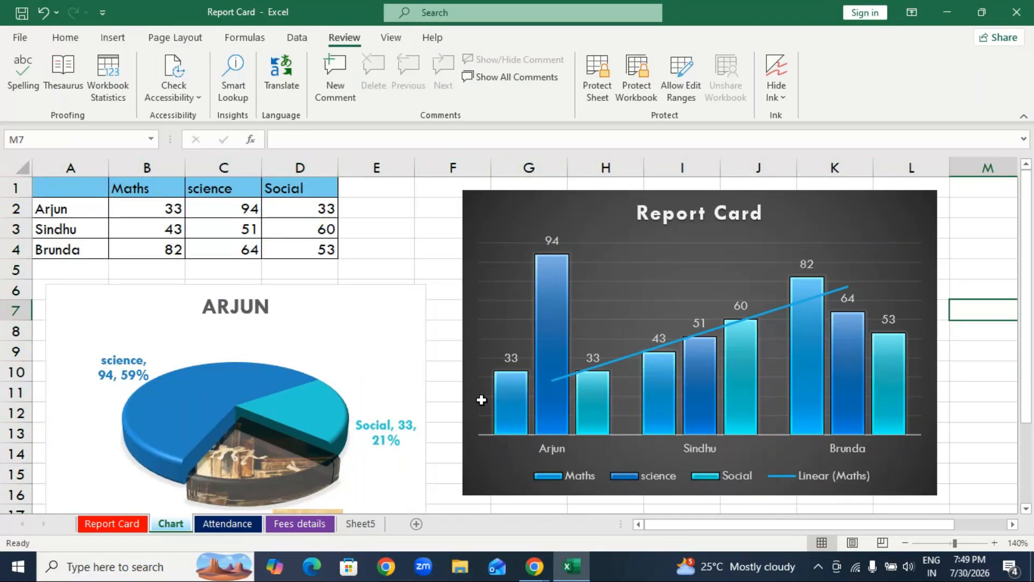
Create a copy of the Chart sheet before the Report Card sheet and compare the copy with the original.
{"action": "right_click", "coordinate": [170, 530]}
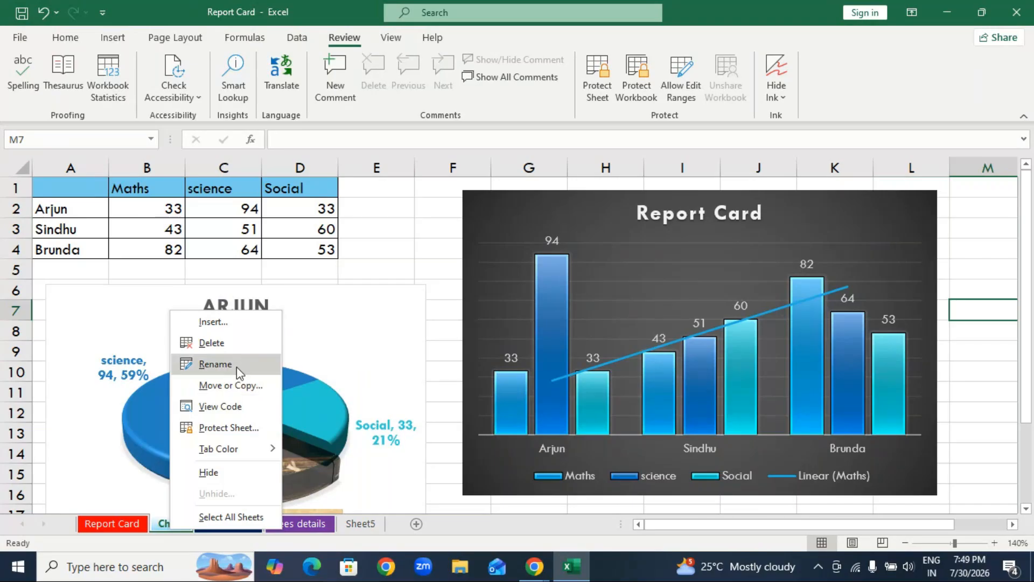
{"action": "left_click", "coordinate": [240, 394]}
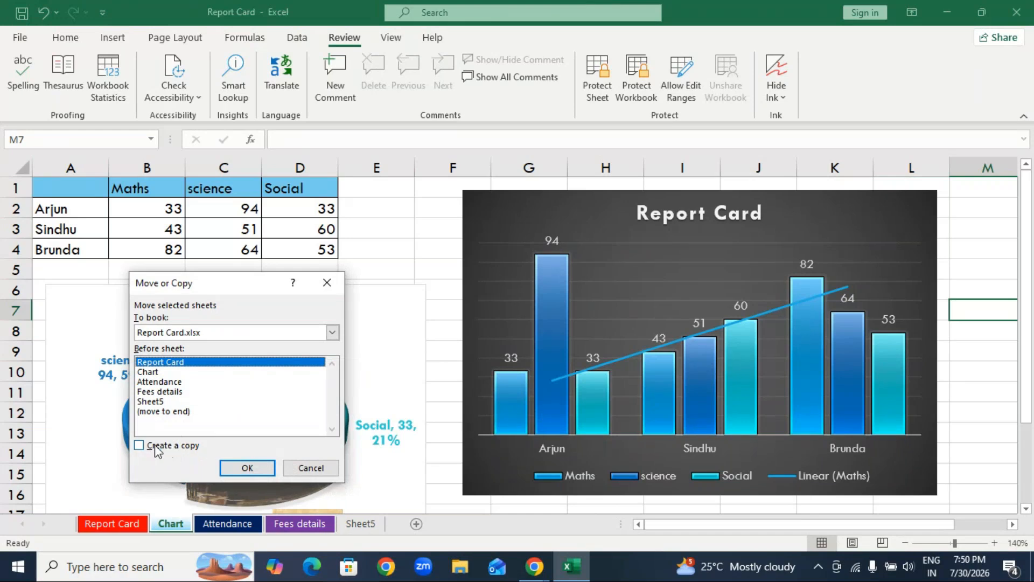
{"action": "left_click", "coordinate": [140, 445]}
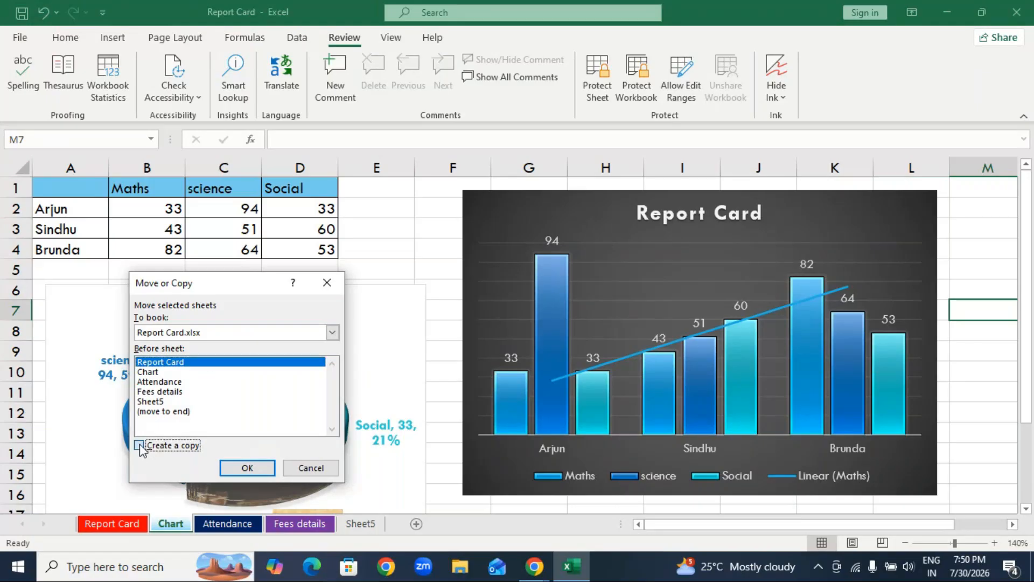
{"action": "left_click", "coordinate": [260, 468]}
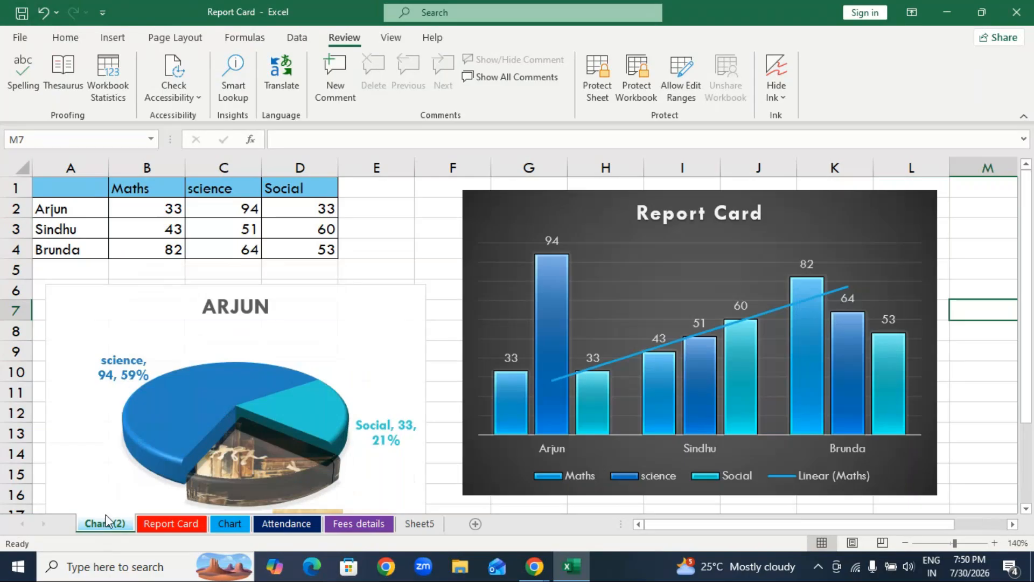
{"action": "left_click", "coordinate": [233, 528]}
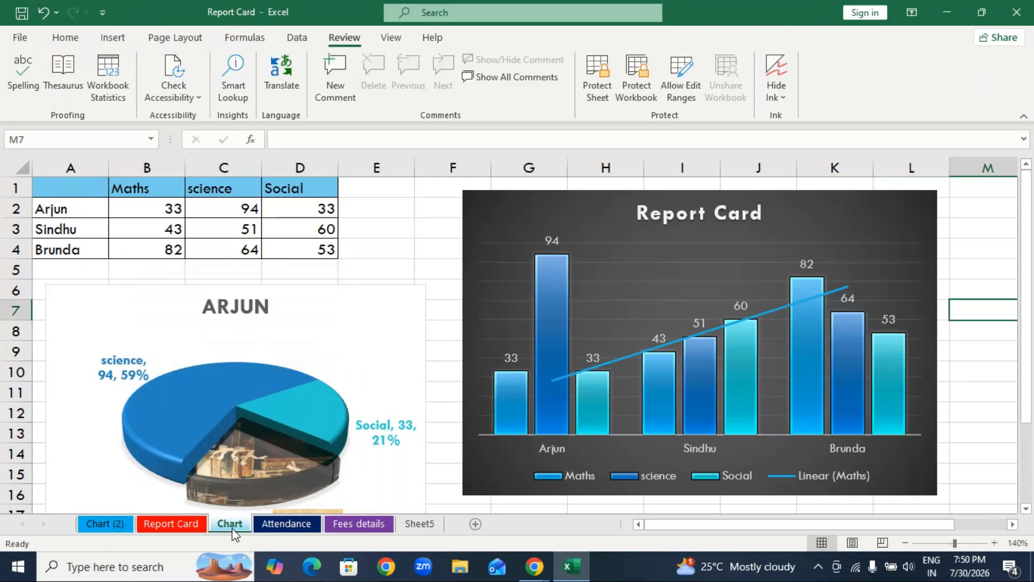
{"action": "left_click", "coordinate": [99, 525]}
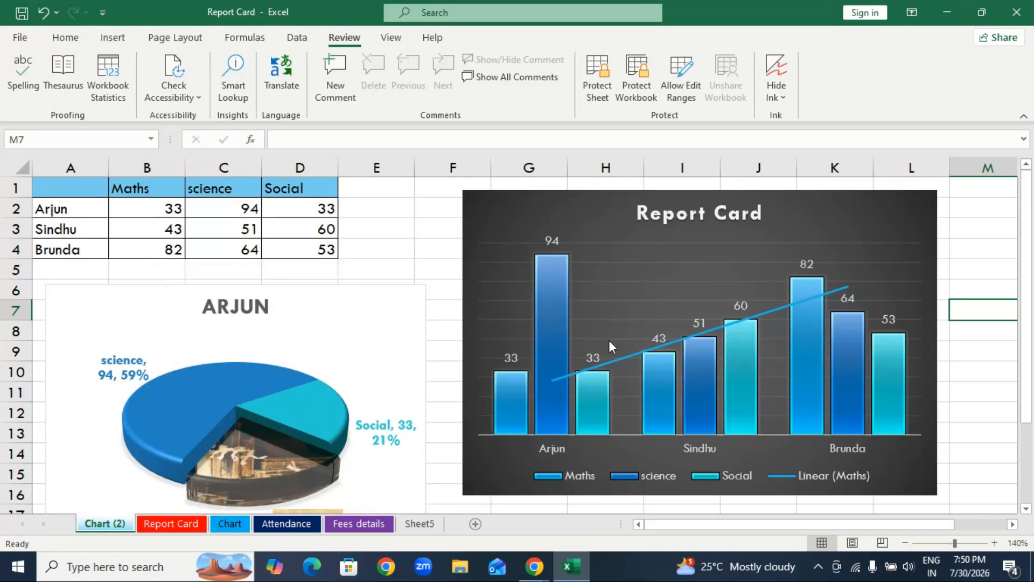
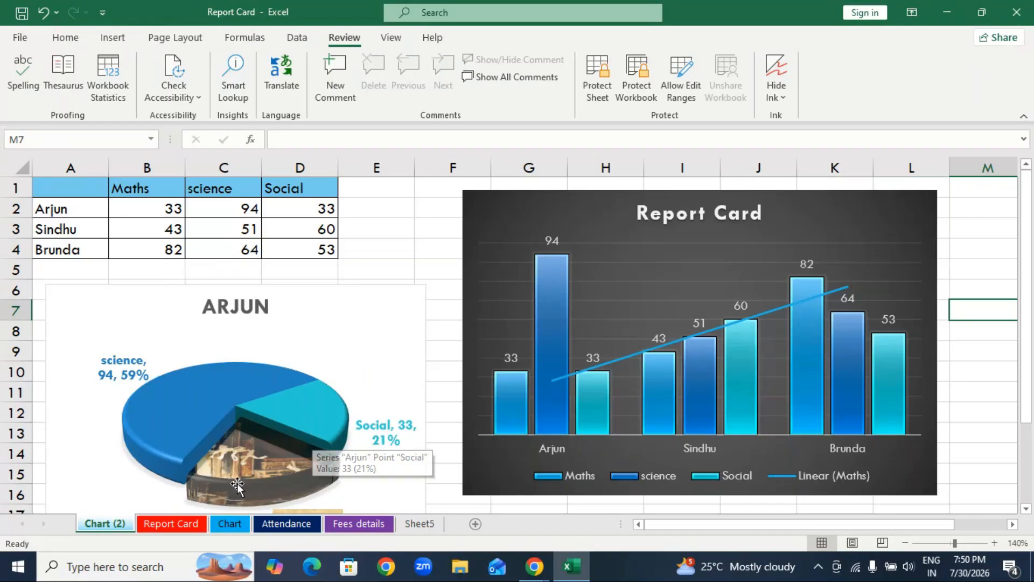
Compare the Chart sheet with its copy Chart (2) and delete the Chart (2) sheet.
{"action": "left_click", "coordinate": [225, 527]}
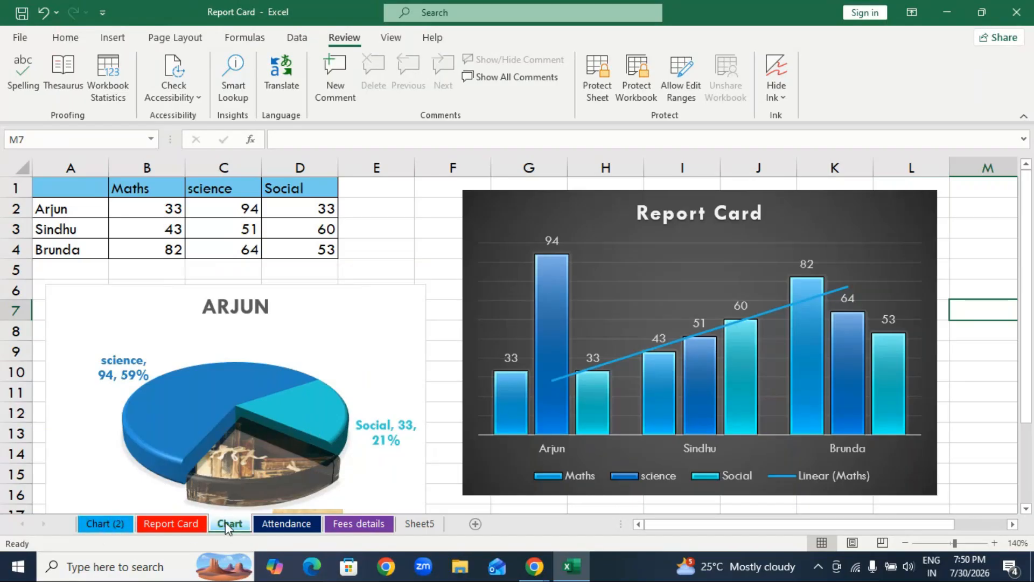
{"action": "left_click", "coordinate": [115, 527]}
{"action": "left_click", "coordinate": [115, 525]}
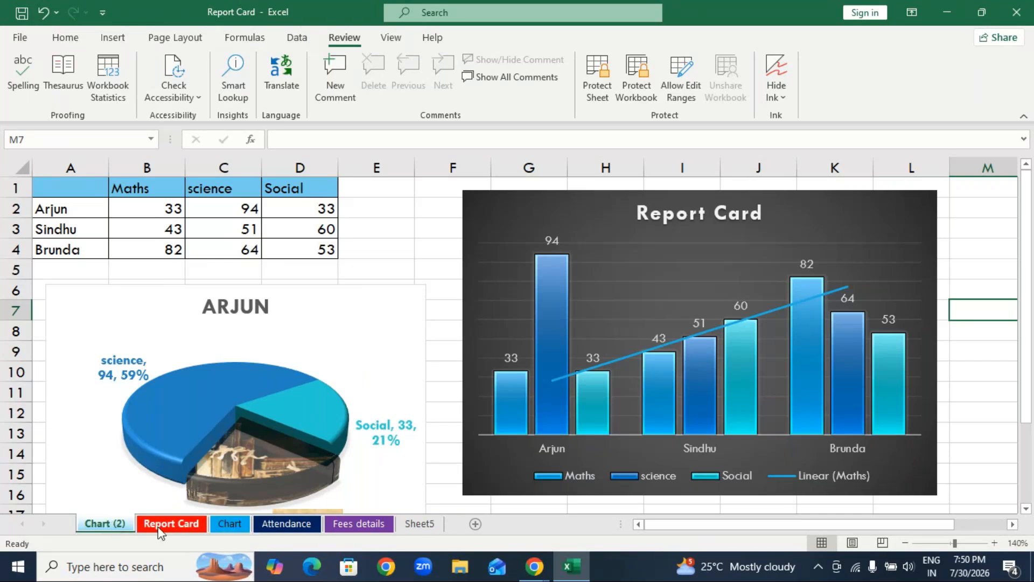
{"action": "right_click", "coordinate": [105, 521]}
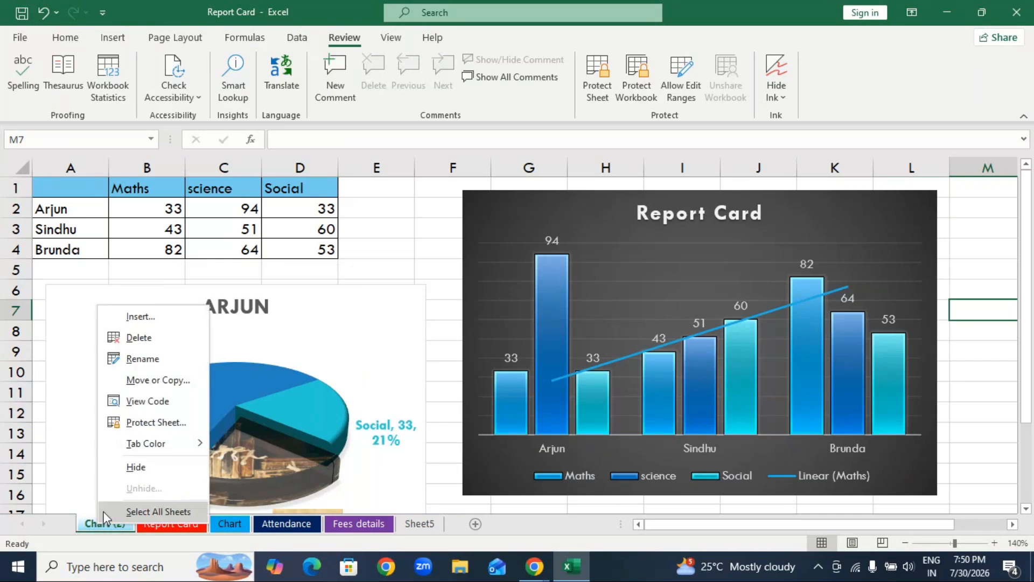
{"action": "left_click", "coordinate": [141, 339]}
{"action": "left_click", "coordinate": [491, 325]}
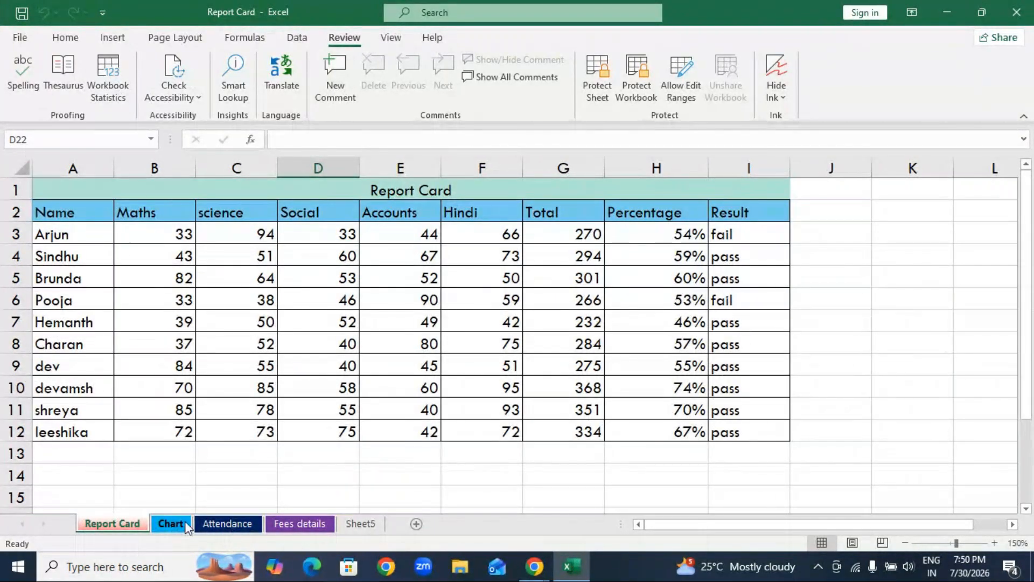
Duplicate the Chart sheet again, placing the copy before the Report Card sheet in the same workbook.
{"action": "right_click", "coordinate": [174, 523]}
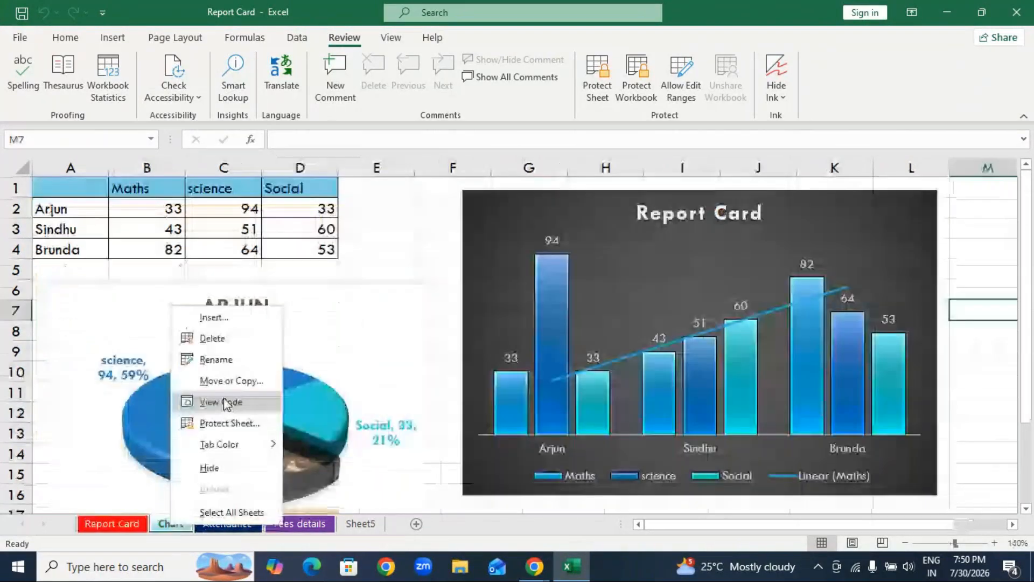
{"action": "left_click", "coordinate": [226, 378]}
{"action": "left_click", "coordinate": [132, 434]}
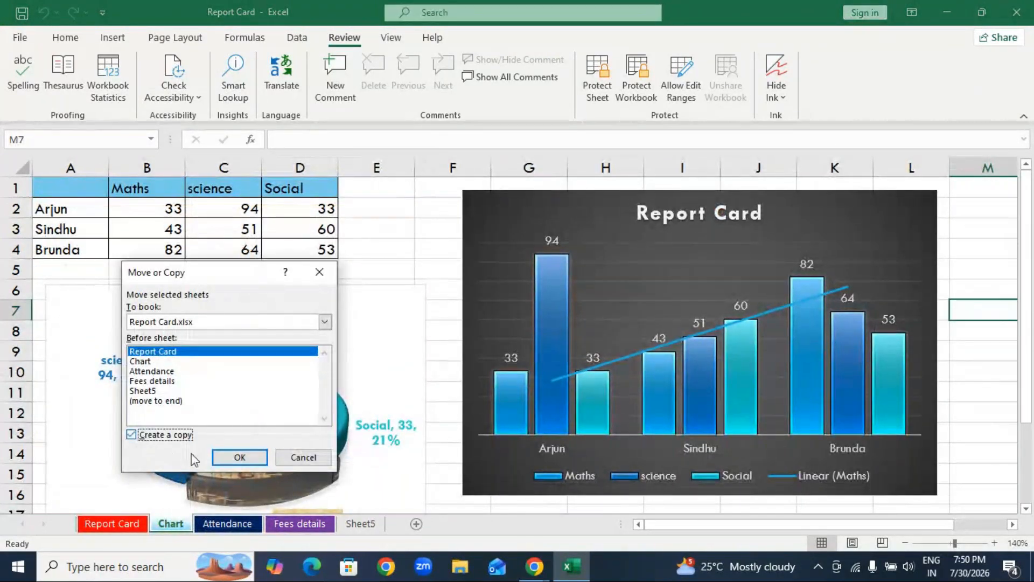
{"action": "left_click", "coordinate": [238, 457]}
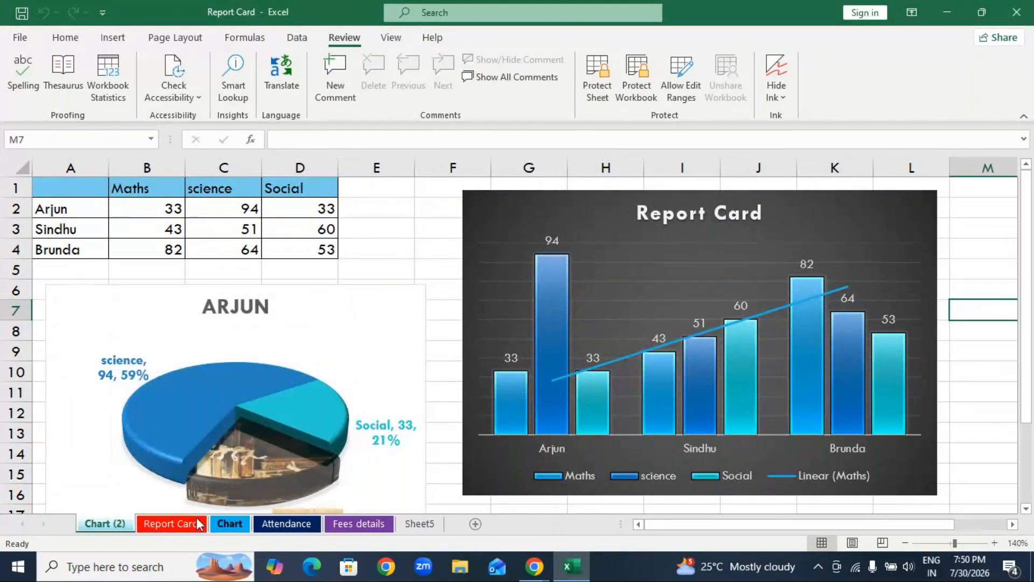
Move the Attendance sheet before Chart (2) within the Report Card workbook, without creating a copy.
{"action": "right_click", "coordinate": [379, 525]}
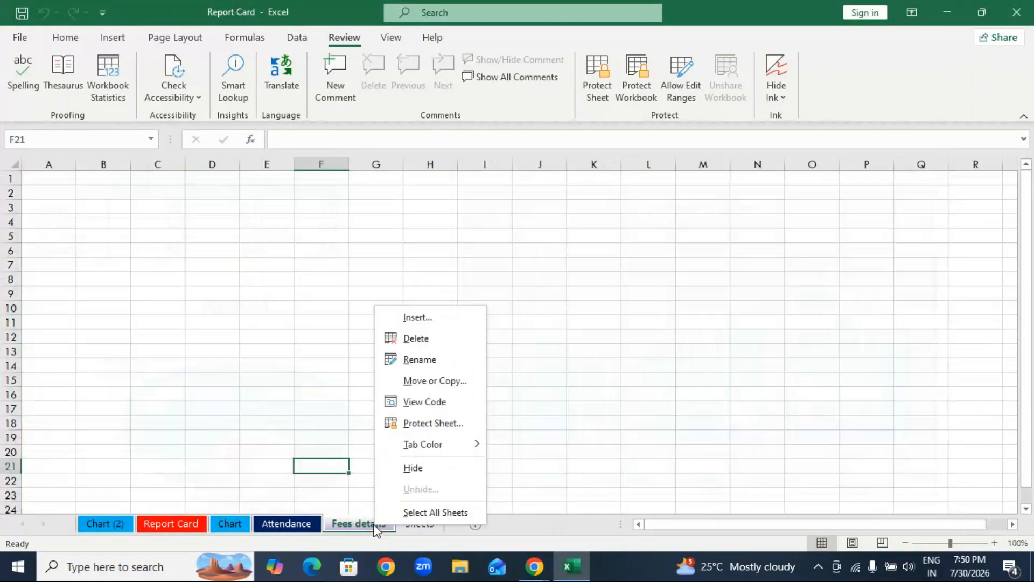
{"action": "key", "text": "Escape"}
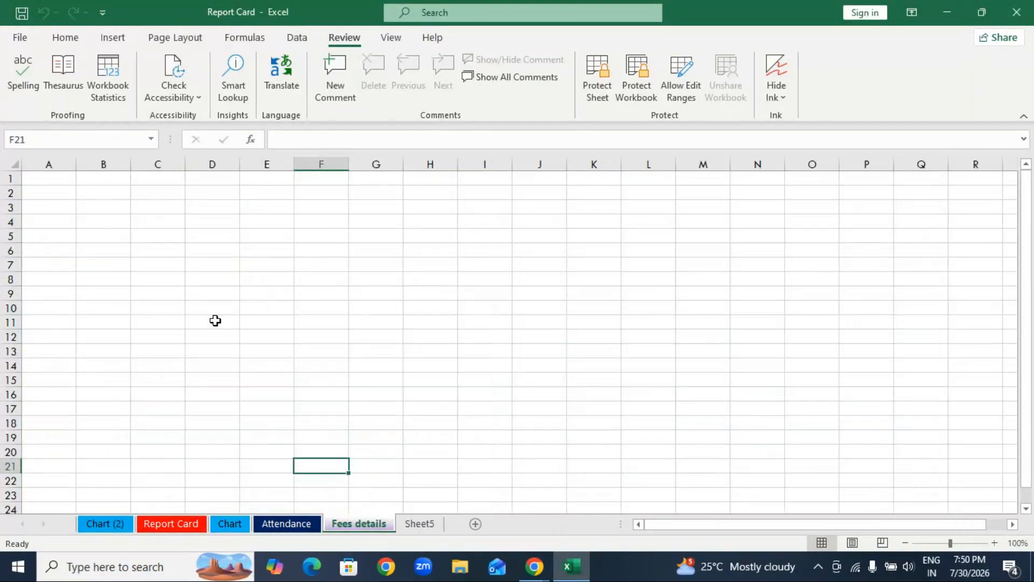
{"action": "left_click", "coordinate": [286, 521]}
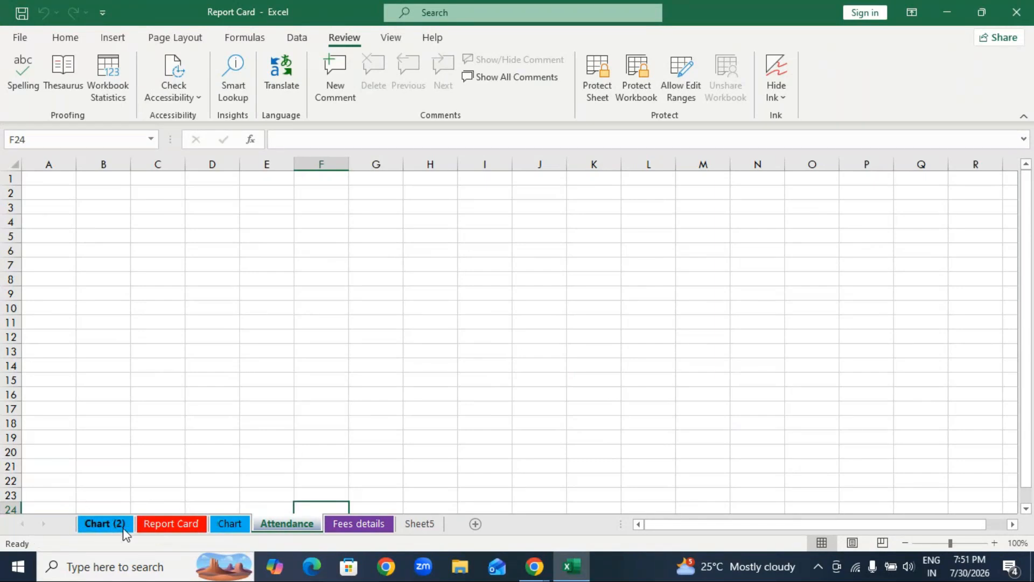
{"action": "right_click", "coordinate": [291, 525]}
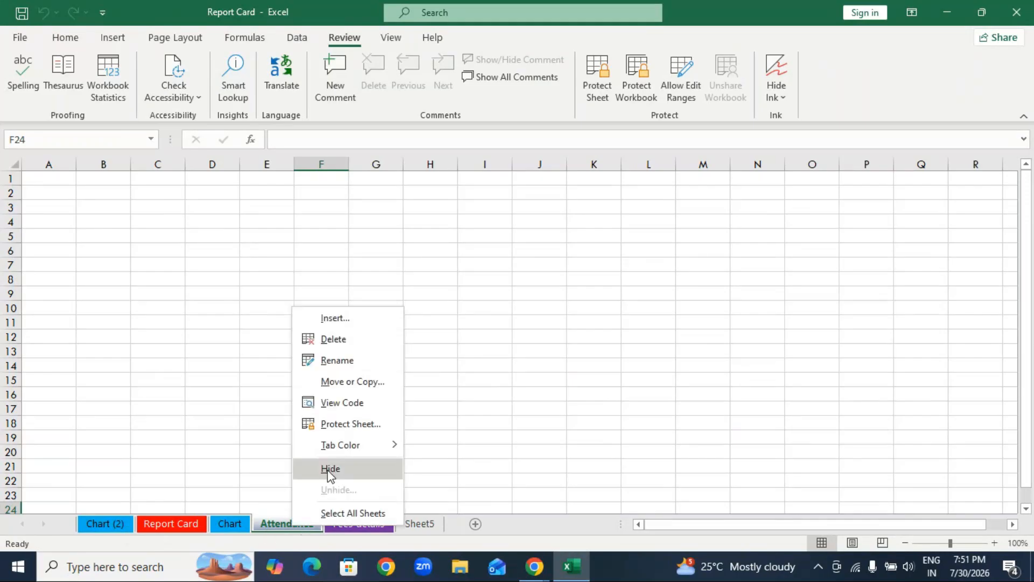
{"action": "left_click", "coordinate": [353, 382]}
{"action": "left_click", "coordinate": [280, 389]}
{"action": "left_click", "coordinate": [279, 408]}
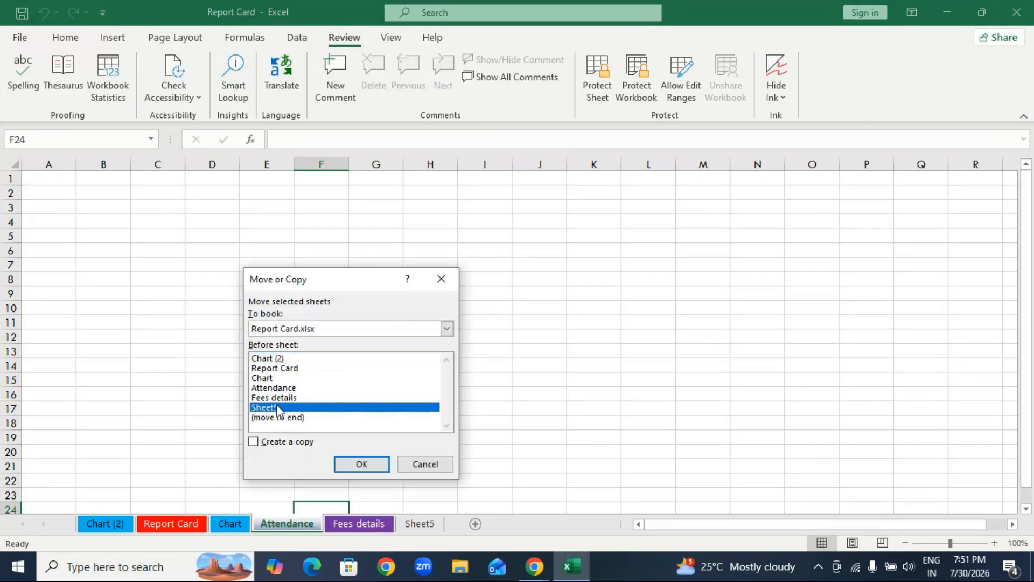
{"action": "left_click", "coordinate": [276, 398]}
{"action": "left_click", "coordinate": [273, 387]}
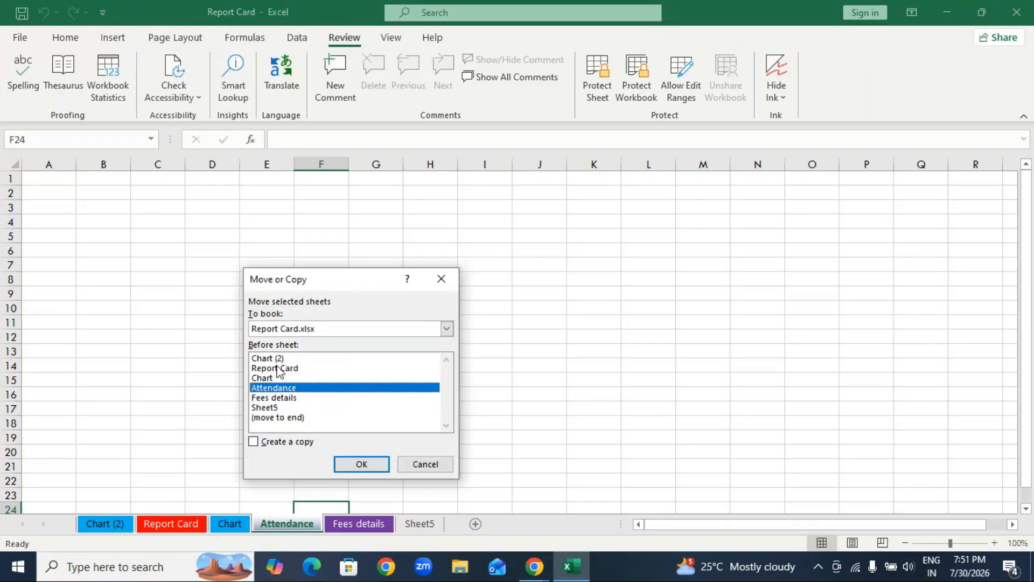
{"action": "left_click", "coordinate": [271, 358]}
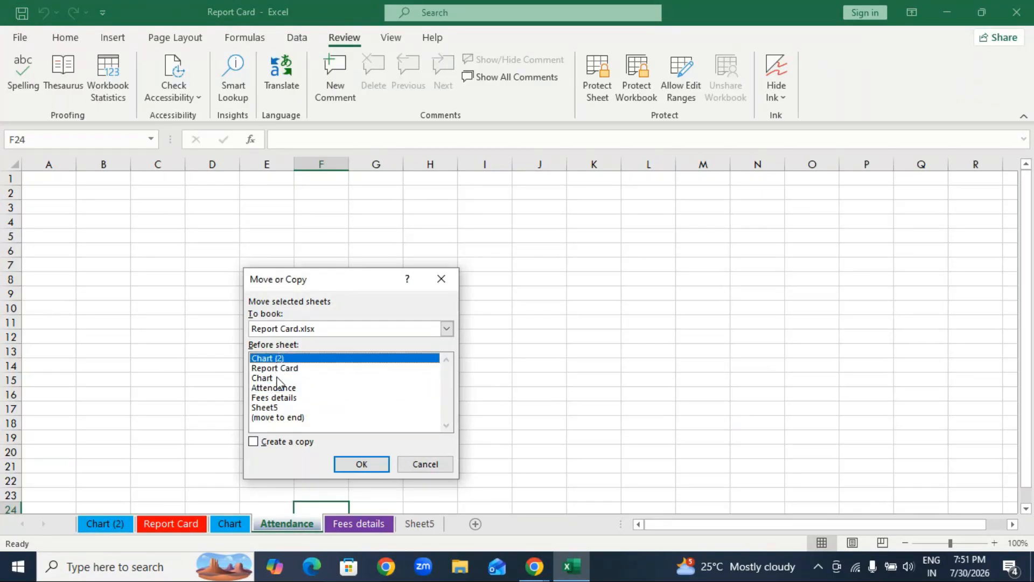
{"action": "left_click", "coordinate": [362, 464]}
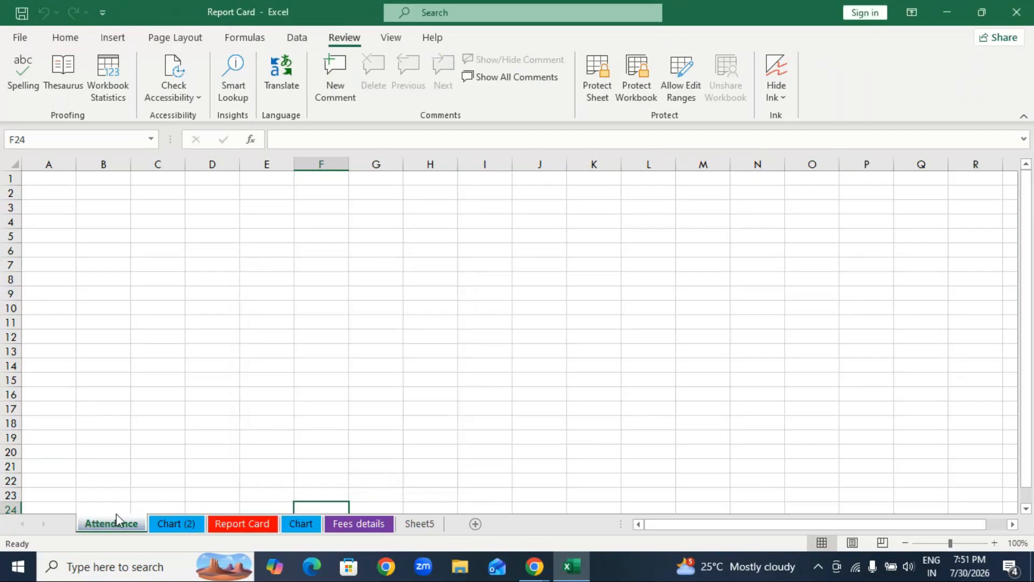
Move the Fees details sheet before the Attendance sheet without creating a copy.
{"action": "left_click", "coordinate": [363, 522]}
{"action": "right_click", "coordinate": [363, 522]}
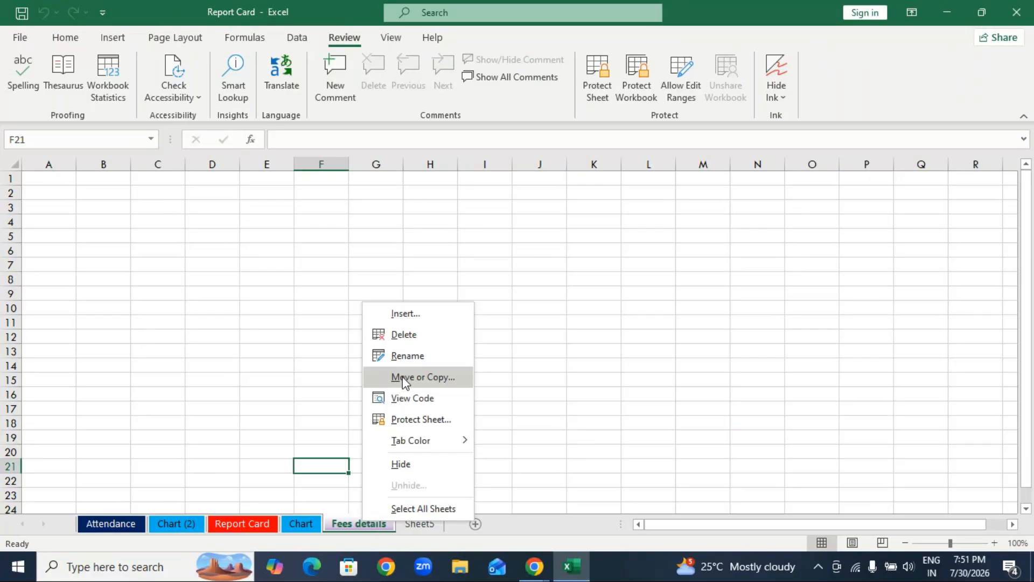
{"action": "left_click", "coordinate": [425, 378]}
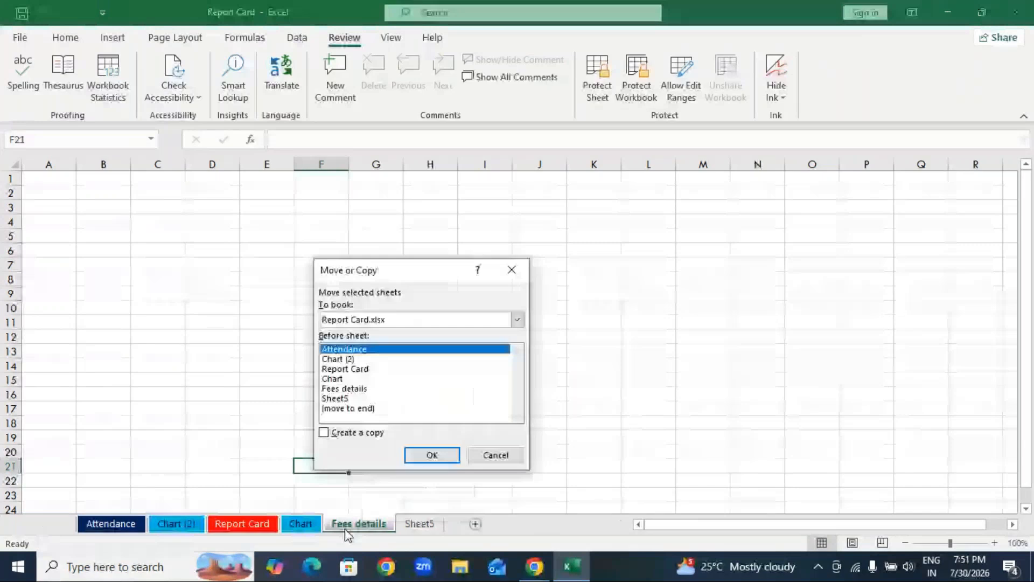
{"action": "key", "text": "Return"}
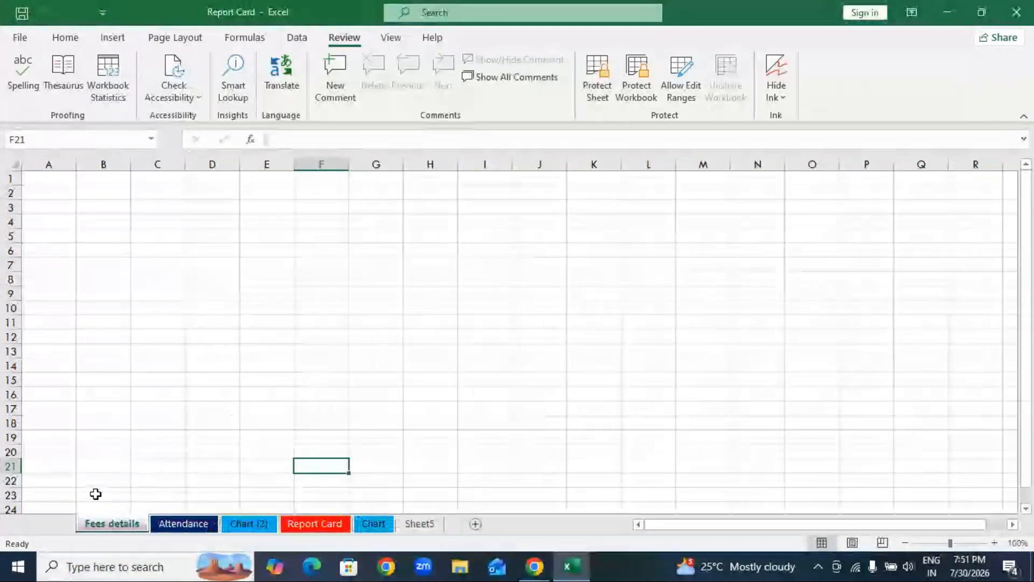
Reorder the Chart sheet directly in the sheet order so it comes before Fees details, and show the Chart (2) sheet.
{"action": "left_click", "coordinate": [419, 524]}
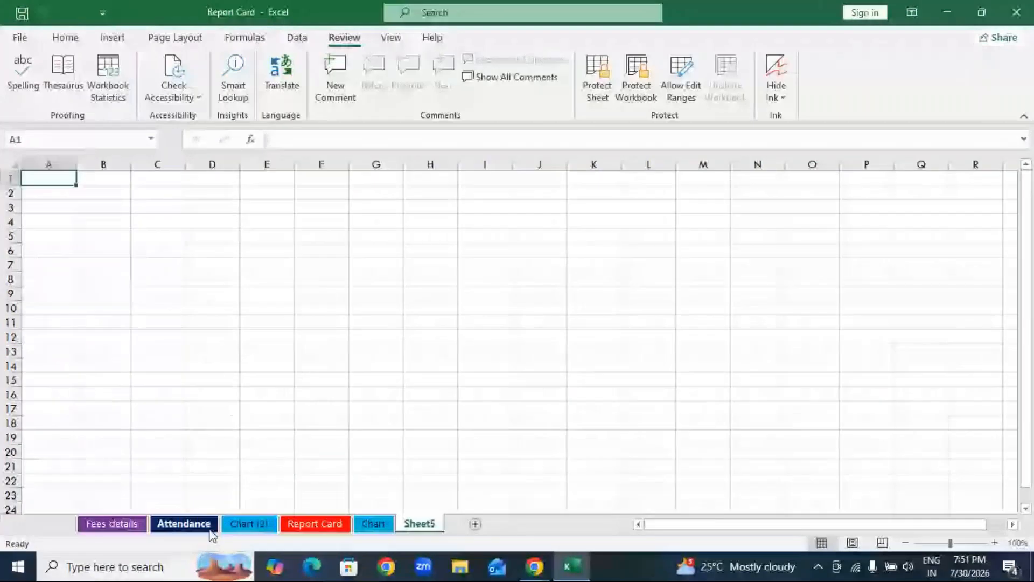
{"action": "left_click", "coordinate": [371, 521]}
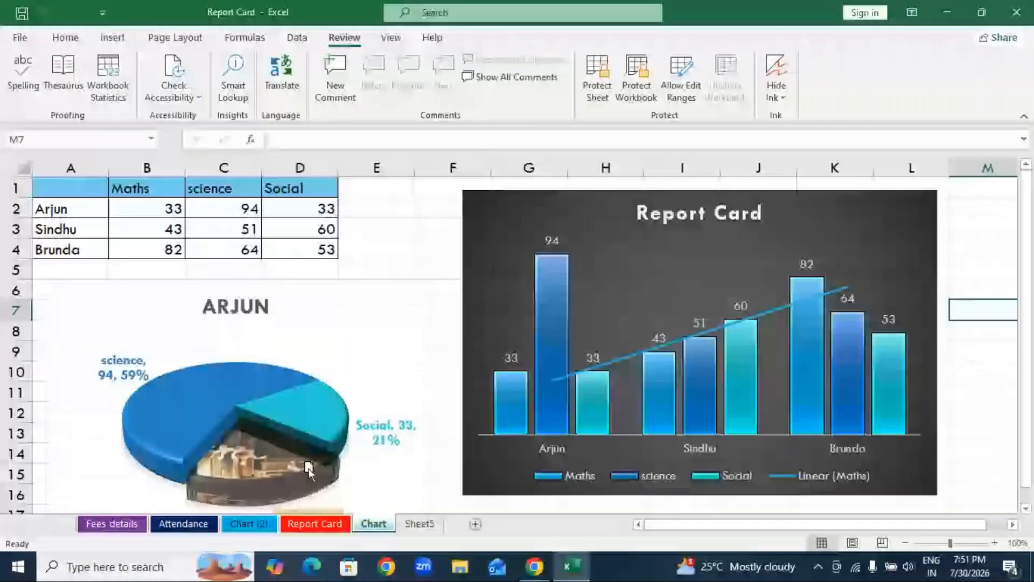
{"action": "left_click_drag", "start_coordinate": [373, 523], "coordinate": [129, 511]}
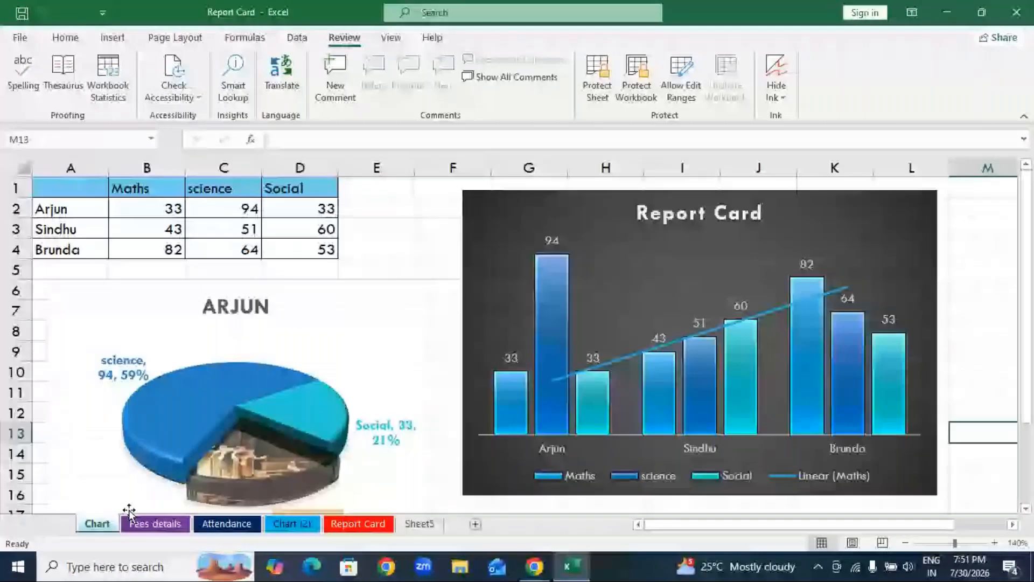
{"action": "left_click", "coordinate": [268, 524]}
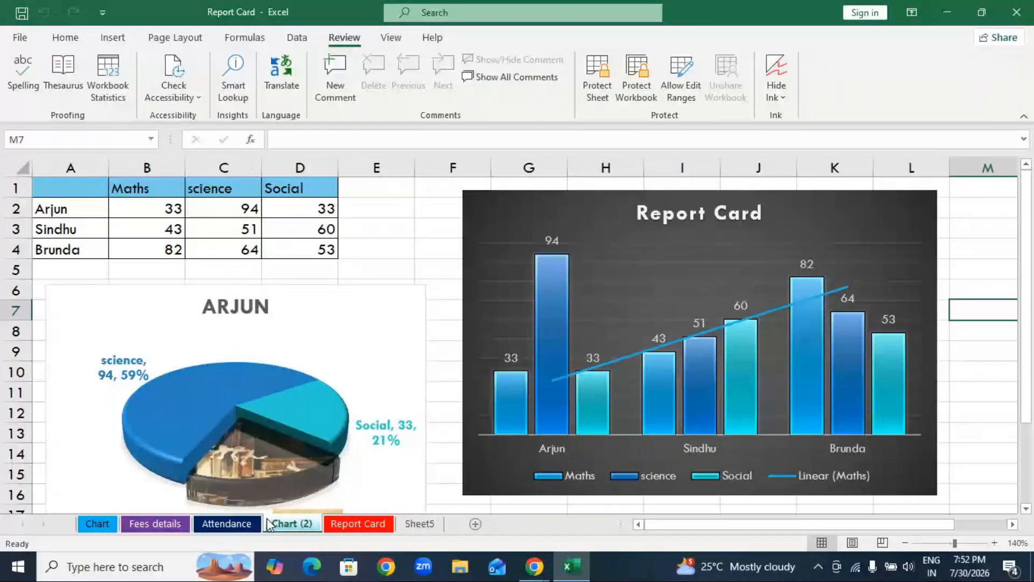
Switch to the GoTo Meeting window and send the chat reply "okay" to everyone.
{"action": "left_click", "coordinate": [535, 567]}
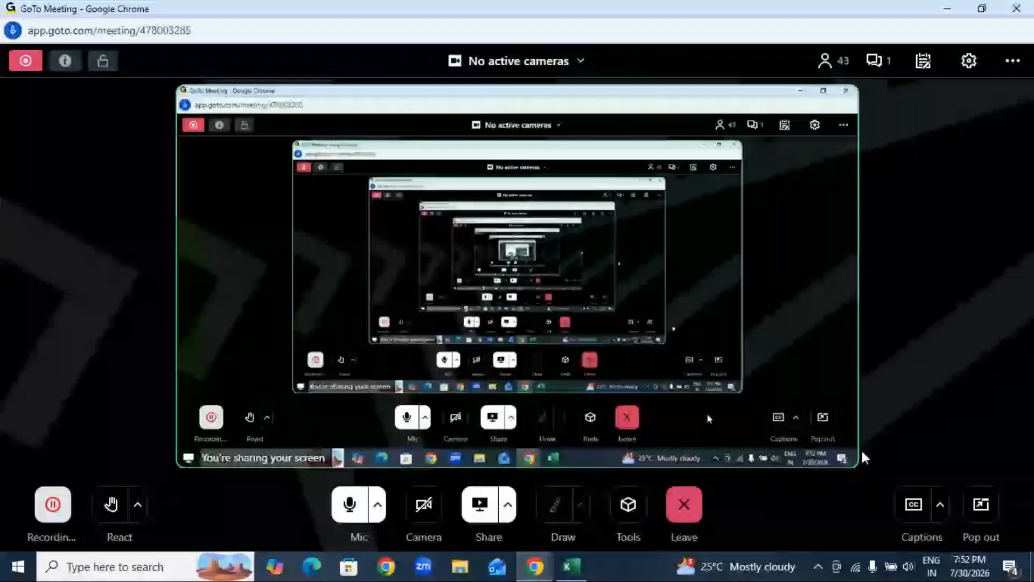
{"action": "left_click", "coordinate": [878, 60]}
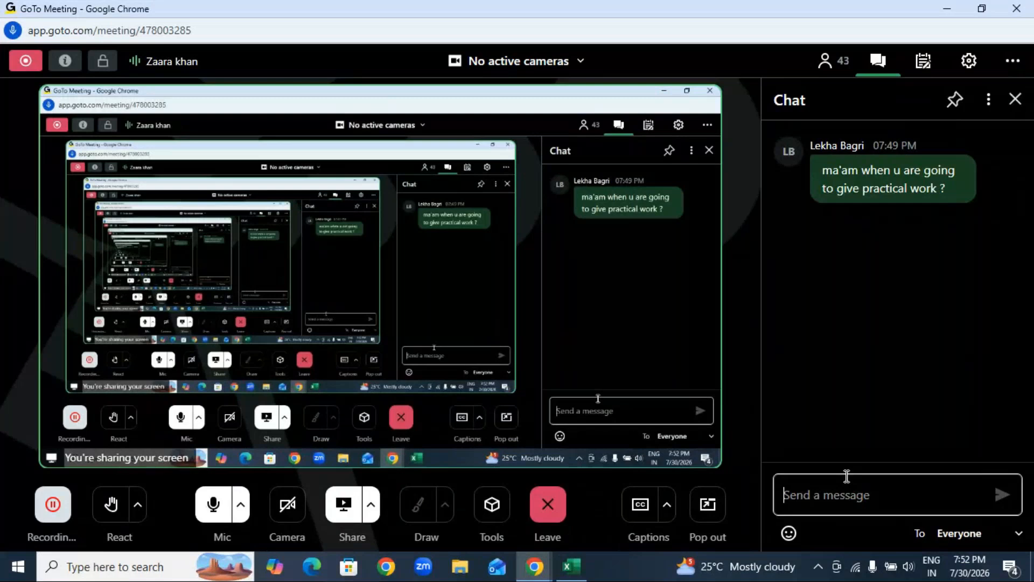
{"action": "type", "text": "okay"}
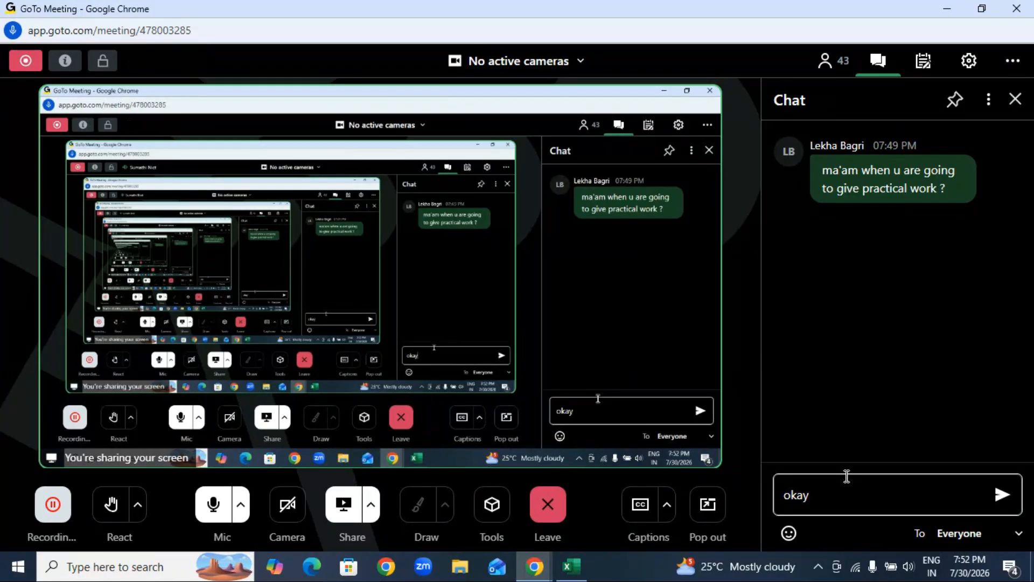
{"action": "key", "text": "Return"}
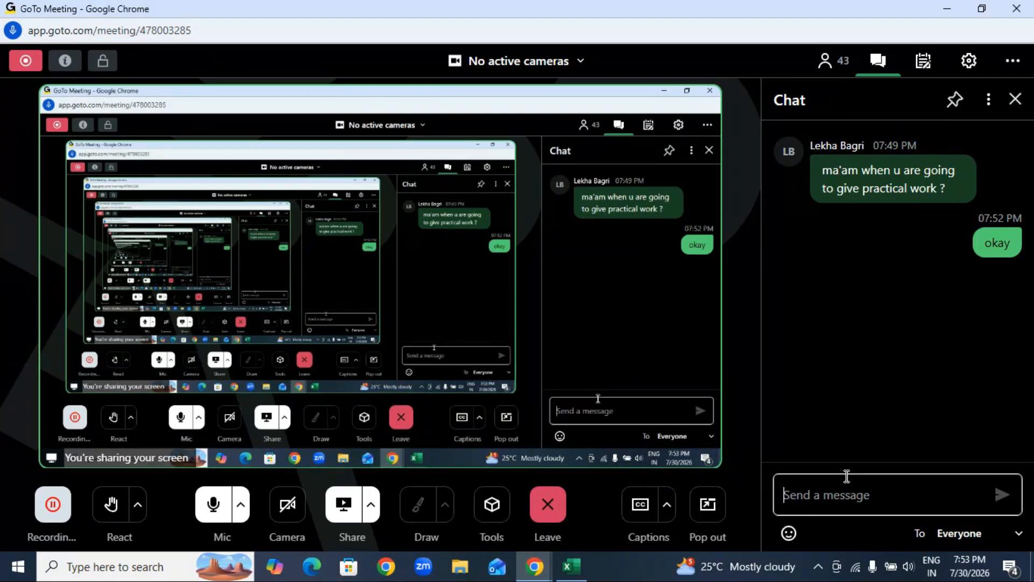